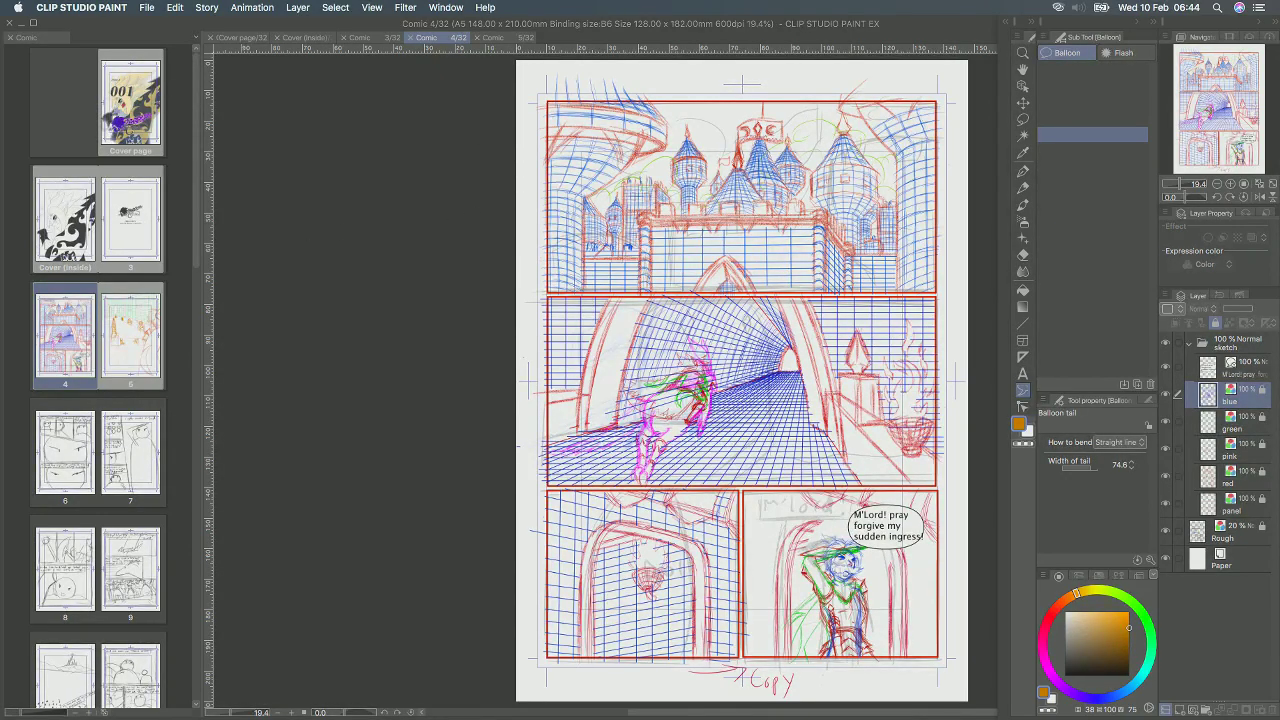
pyautogui.press('Tab')
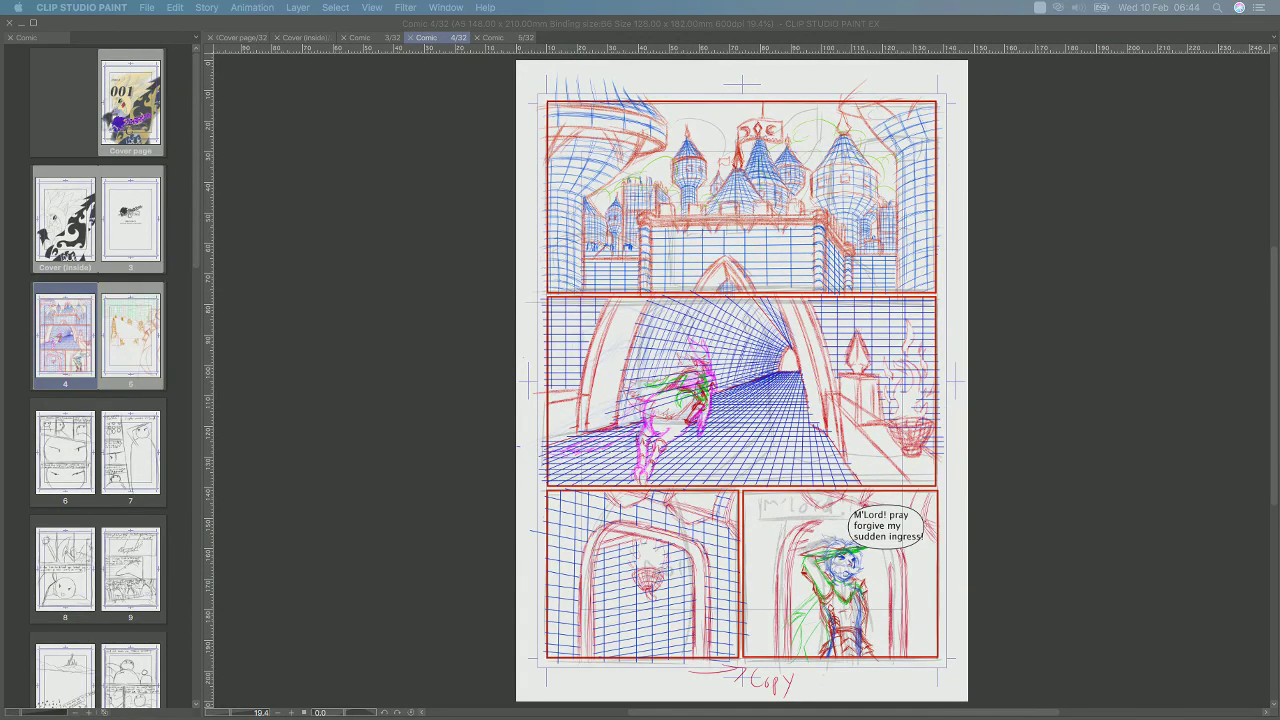
pyautogui.press('Tab')
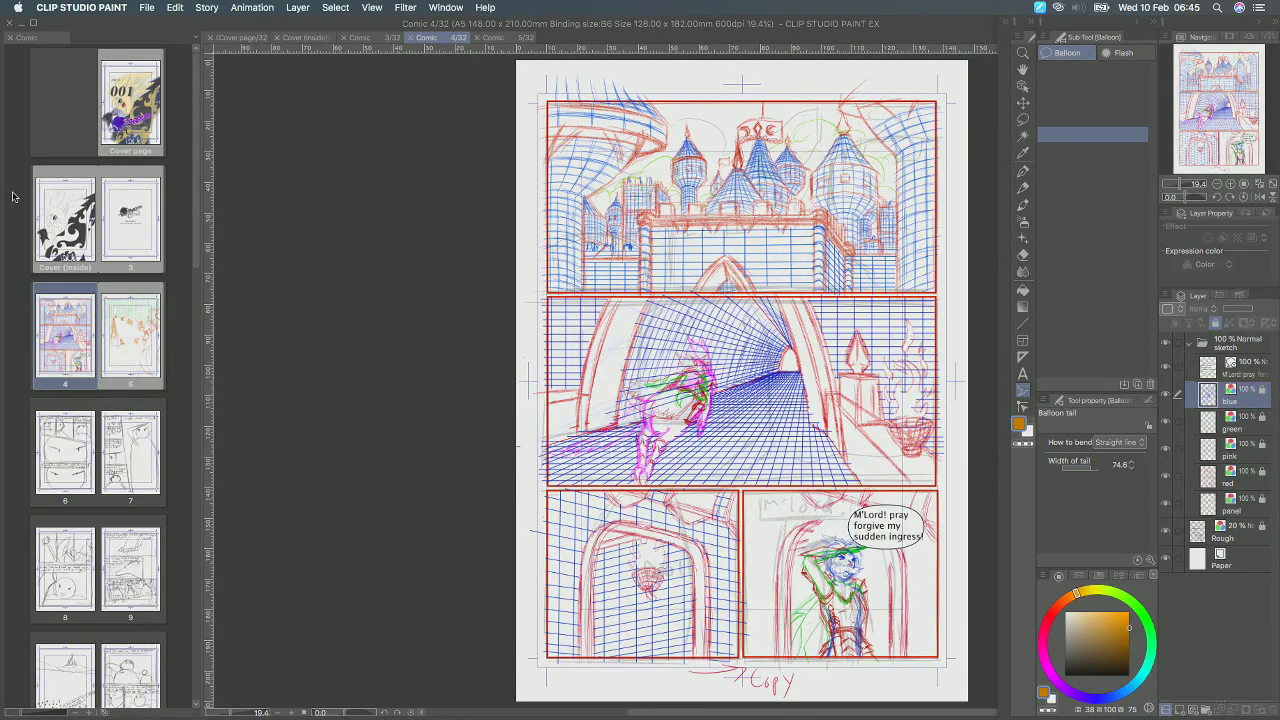
pyautogui.click(1042, 8)
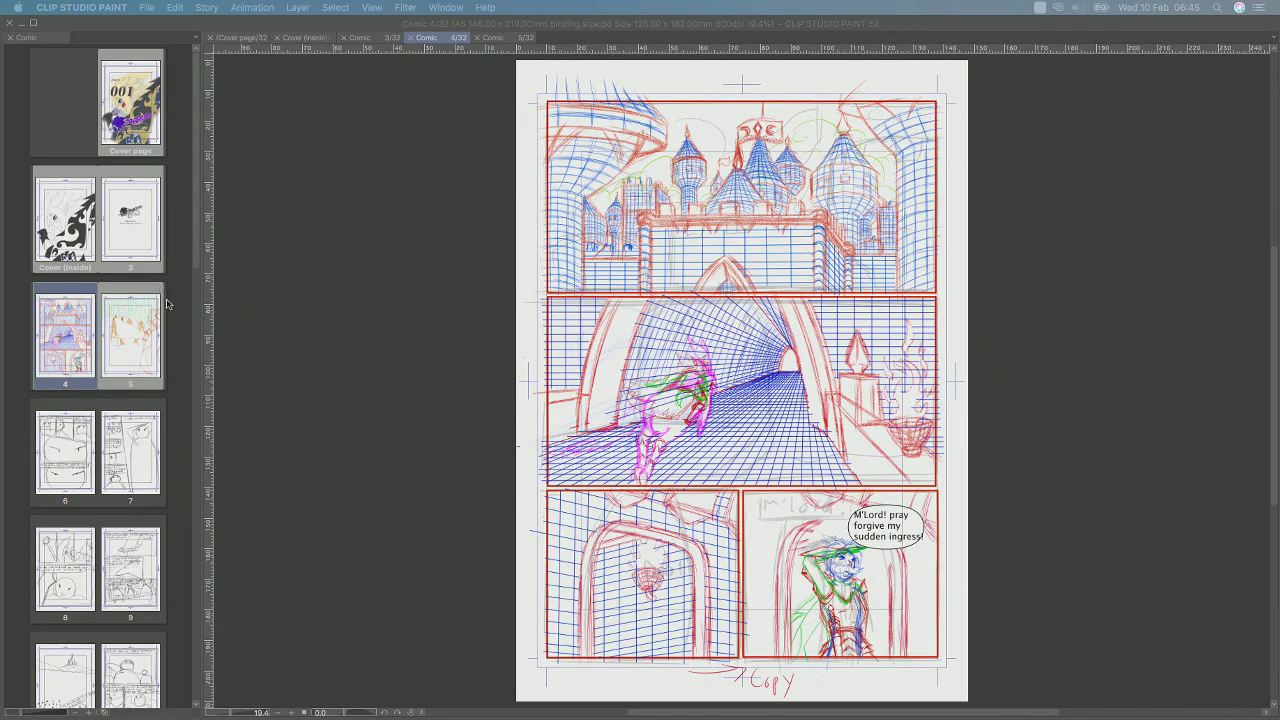
# Open comic page 5 and expand its sketch folder to list the individual colour layers.
pyautogui.click(153, 336)
pyautogui.doubleClick(150, 338)
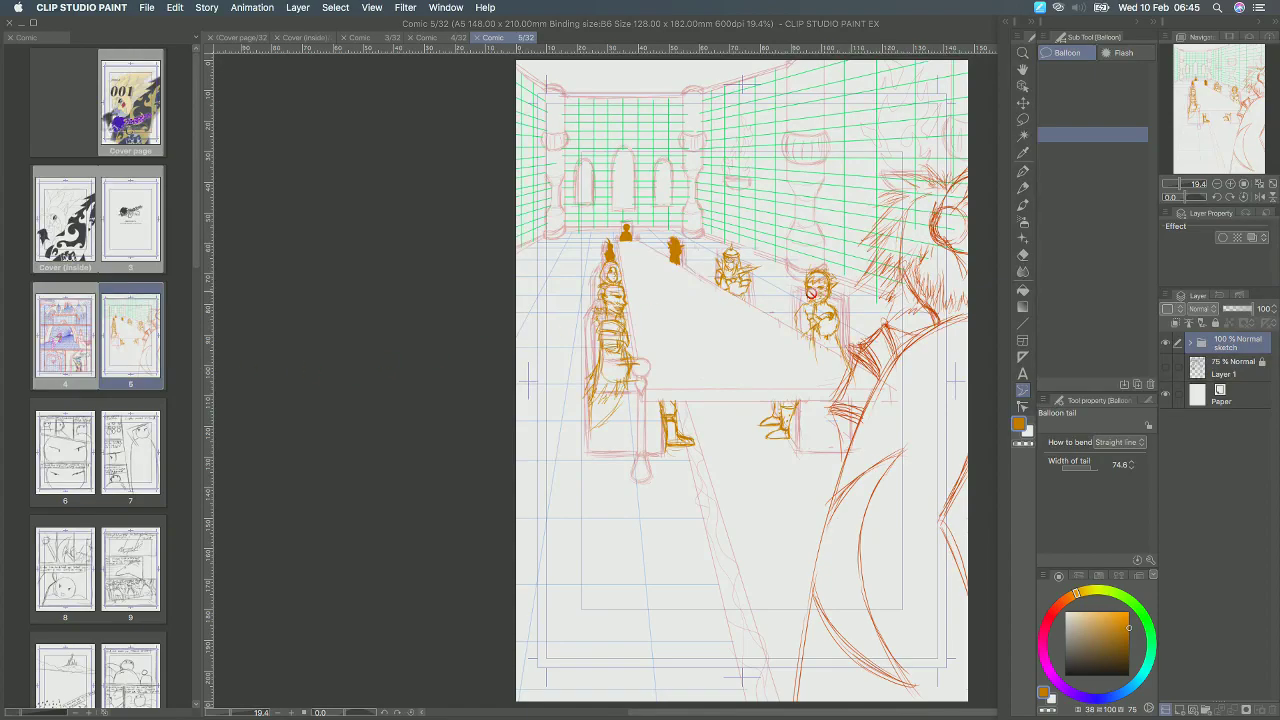
pyautogui.moveTo(708, 355); pyautogui.dragTo(729, 382)
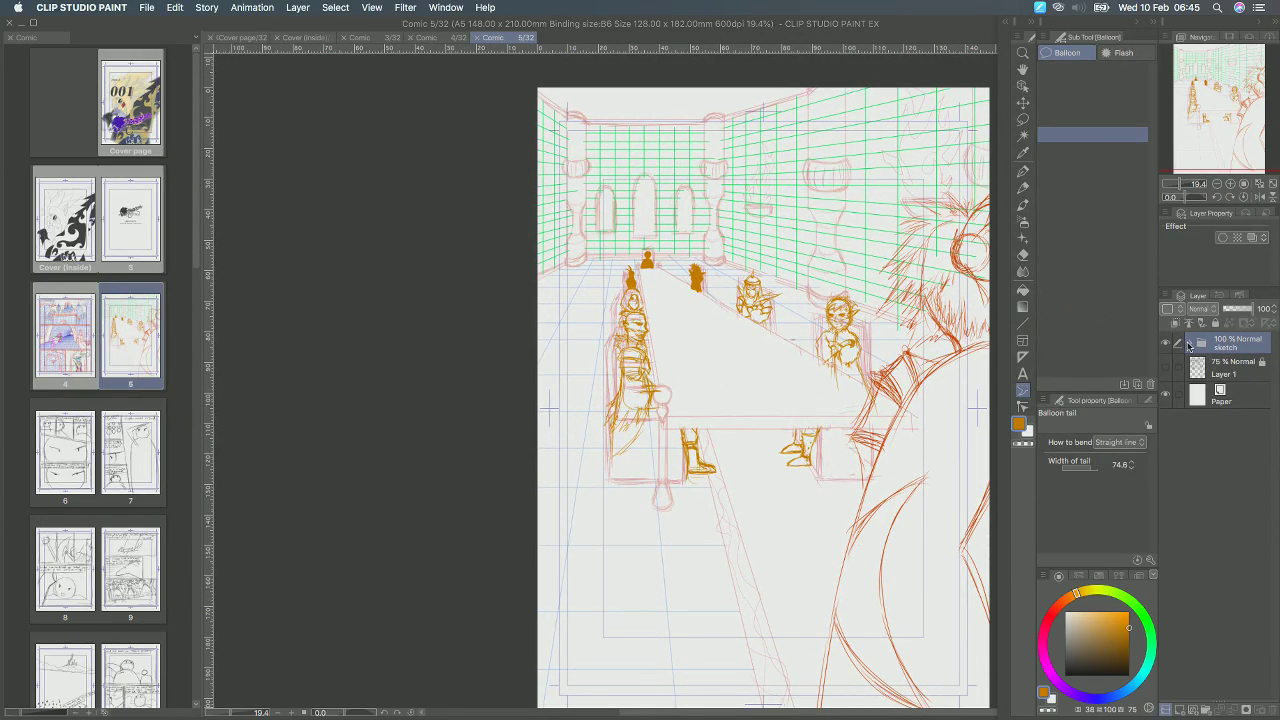
pyautogui.click(1190, 344)
# Examine the orange sketches of the characters seated around the long table on page 5.
pyautogui.scroll(2, 866, 336)
pyautogui.scroll(4, 832, 328)
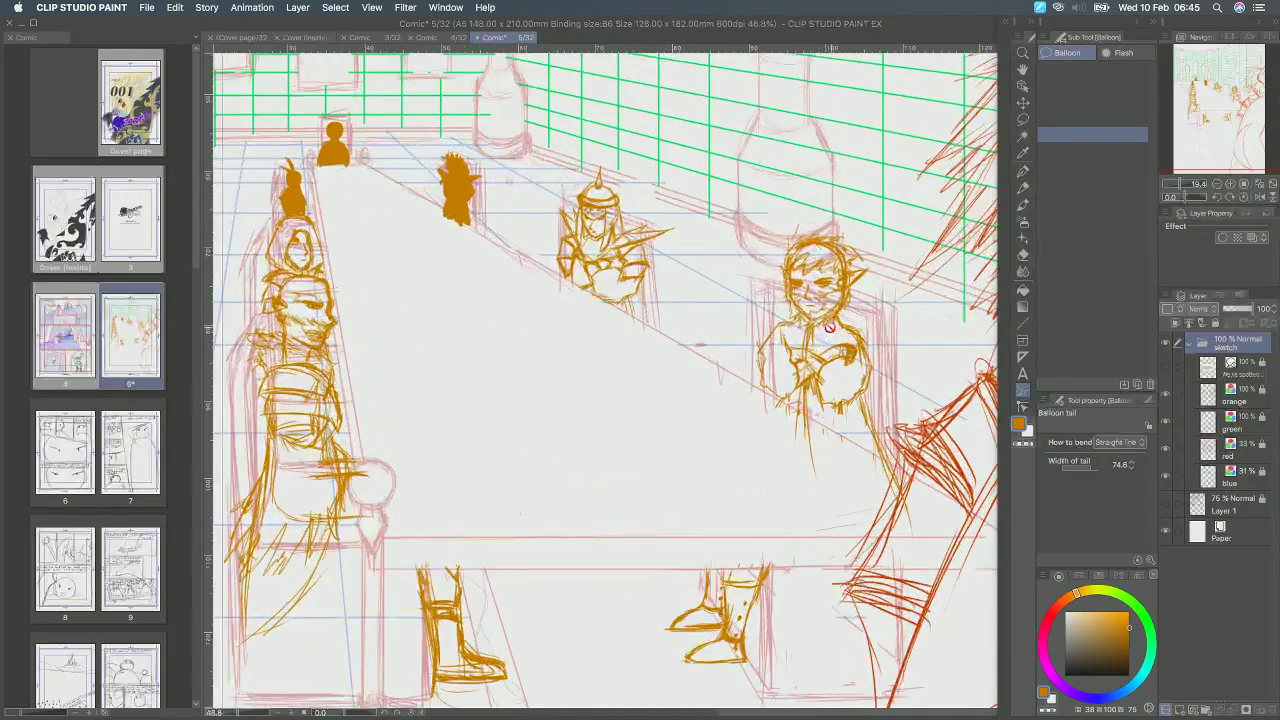
pyautogui.moveTo(745, 378); pyautogui.dragTo(800, 422)
pyautogui.scroll(-4, 790, 410)
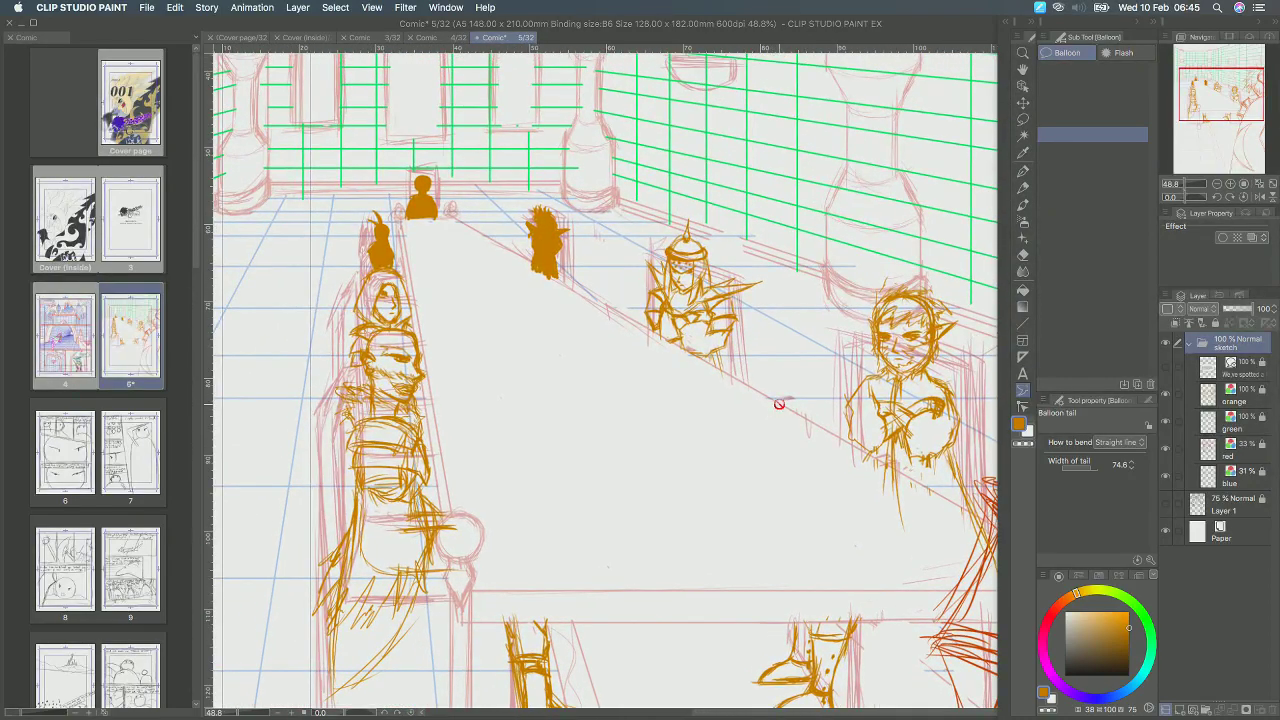
pyautogui.moveTo(790, 409); pyautogui.dragTo(792, 411)
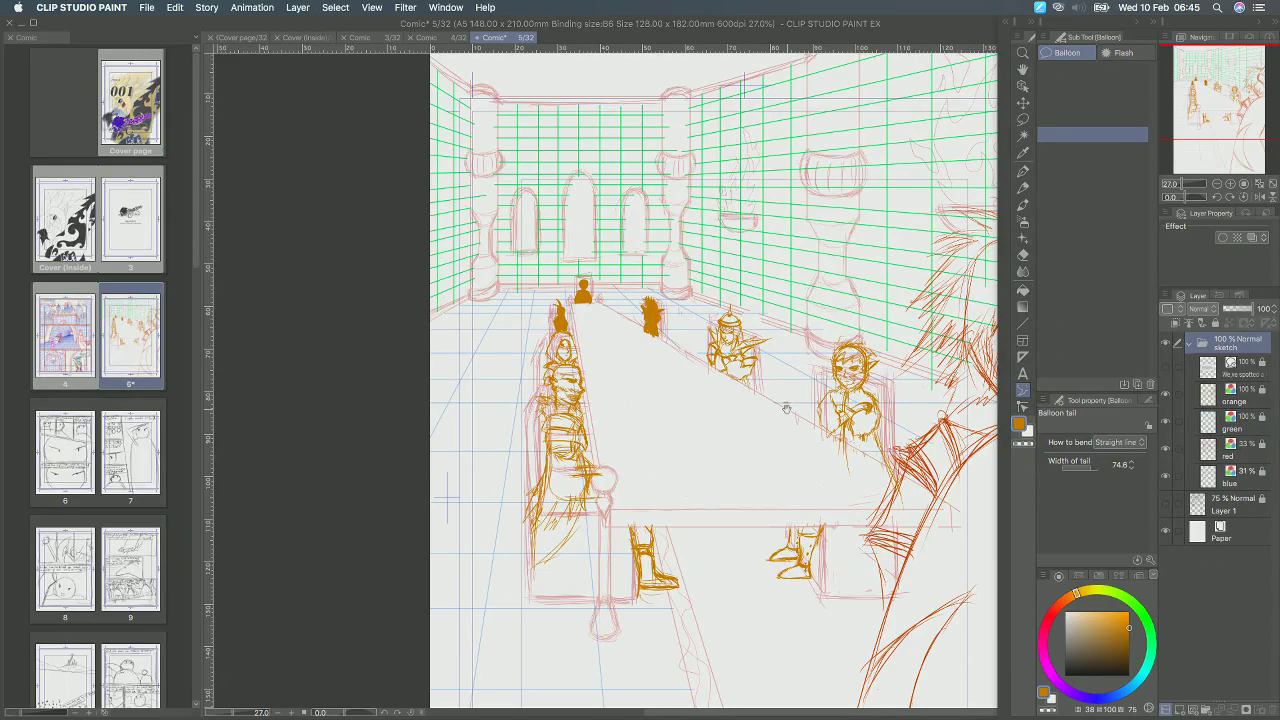
pyautogui.moveTo(780, 386); pyautogui.dragTo(772, 396)
pyautogui.scroll(5, 829, 376)
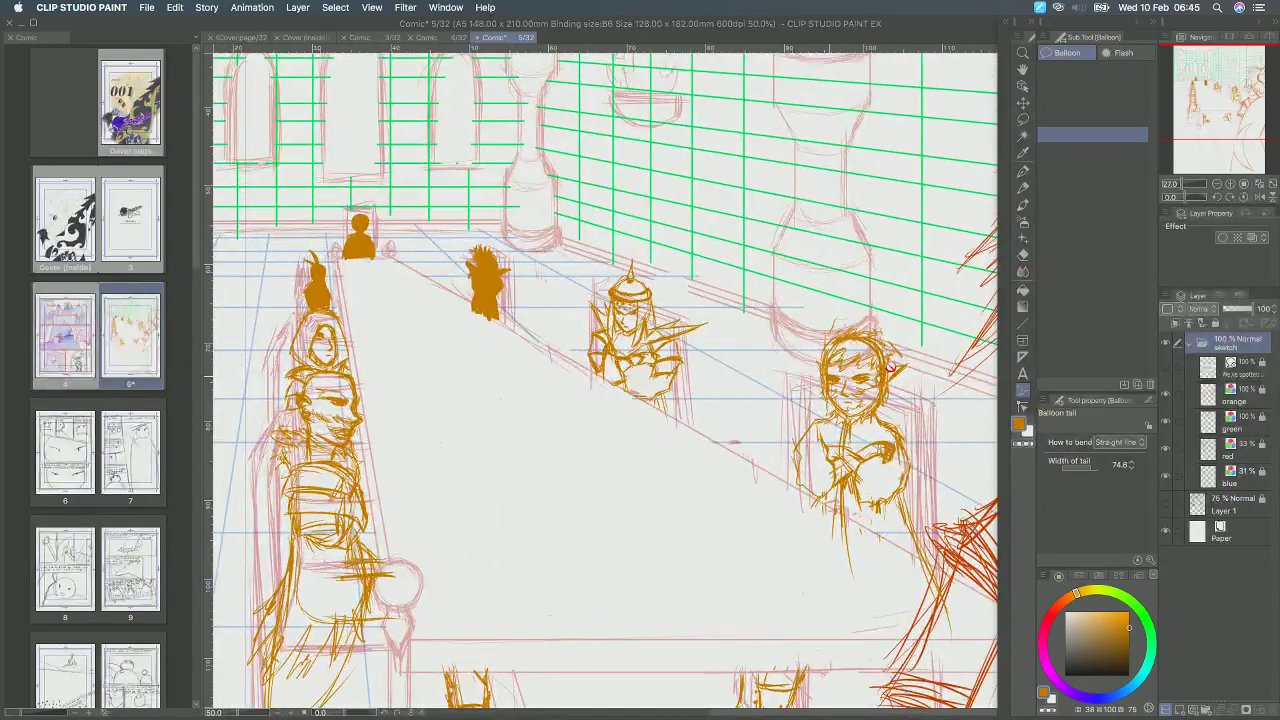
pyautogui.scroll(-4, 816, 381)
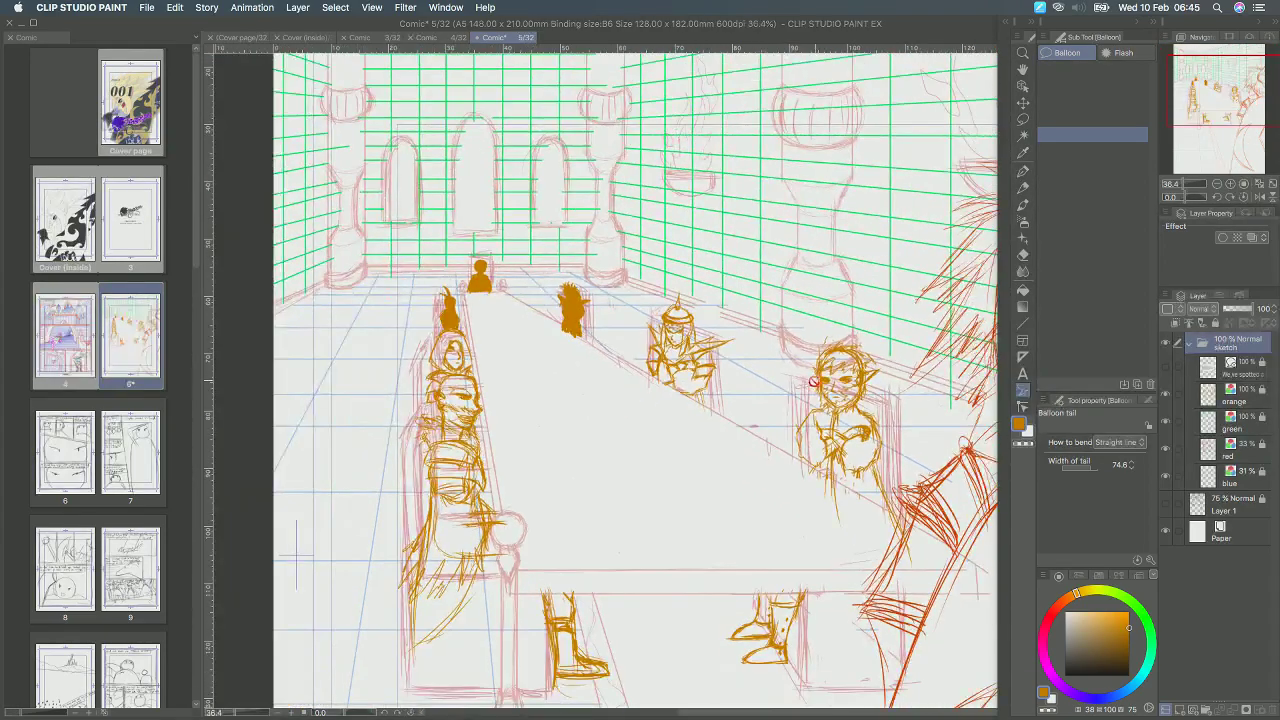
pyautogui.moveTo(534, 429); pyautogui.dragTo(627, 407)
pyautogui.scroll(2, 663, 439)
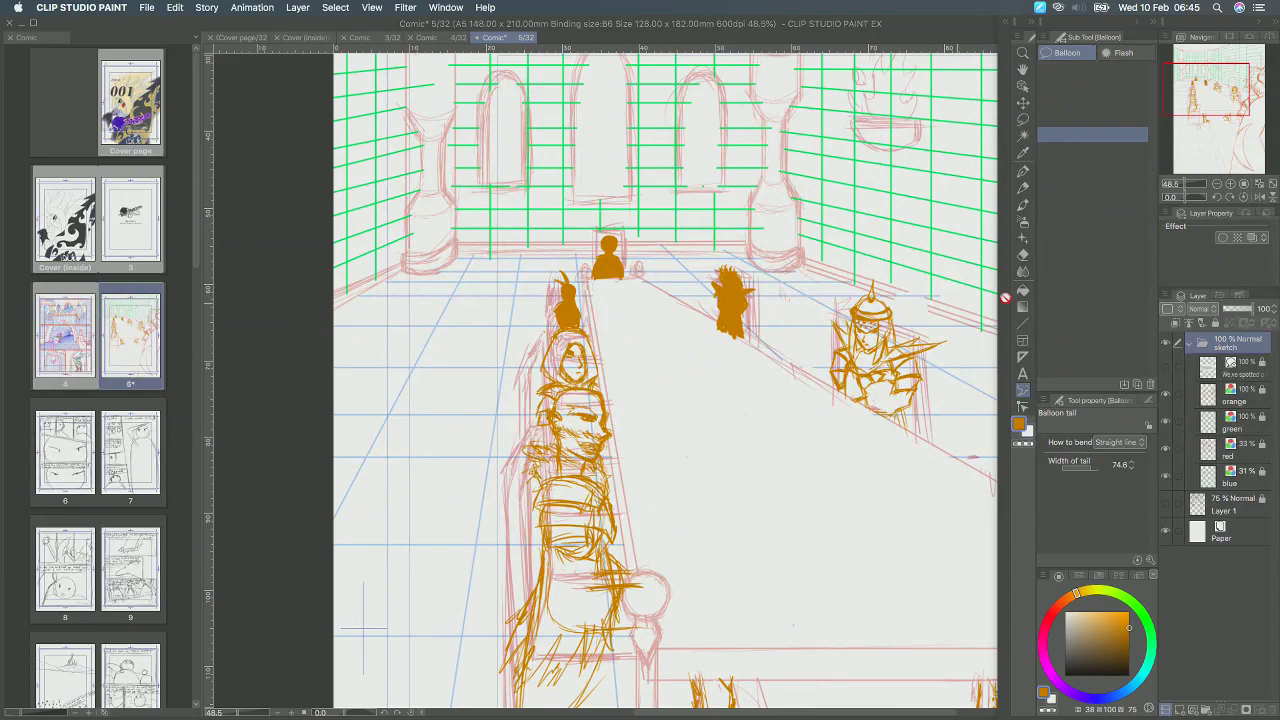
# Show the speech balloon layer in the sketch folder and pick the Eraser tool.
pyautogui.click(1023, 254)
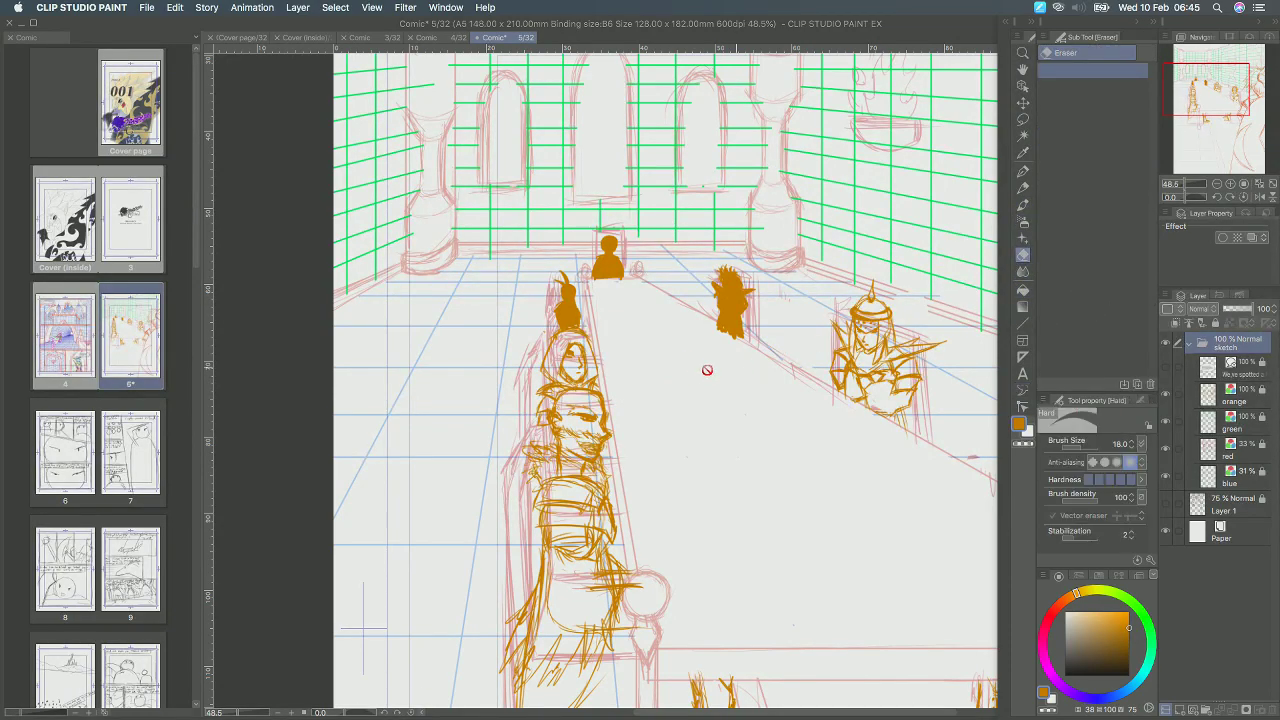
pyautogui.scroll(-2, 690, 360)
pyautogui.scroll(-2, 690, 360)
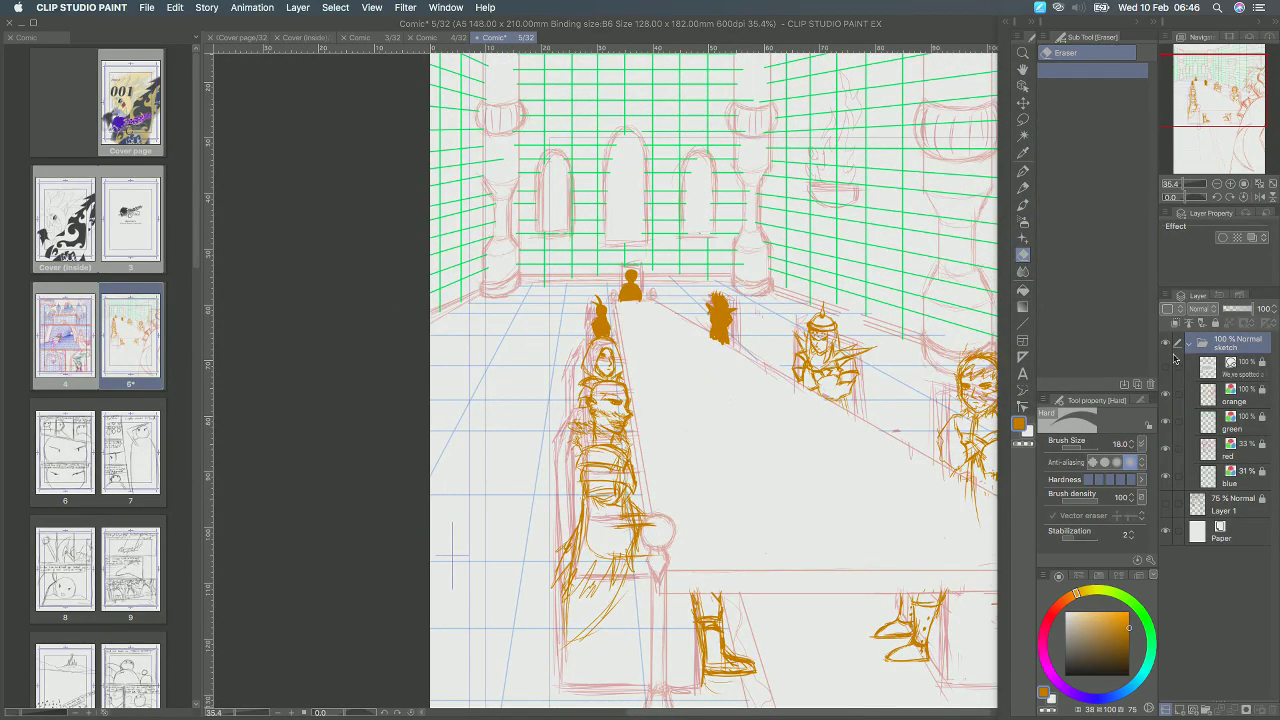
pyautogui.click(1166, 368)
pyautogui.click(1166, 368)
pyautogui.click(1166, 368)
# Examine how the speech balloon sits in relation to the seated characters and the hall background.
pyautogui.moveTo(848, 382); pyautogui.dragTo(728, 389)
pyautogui.scroll(-2, 726, 388)
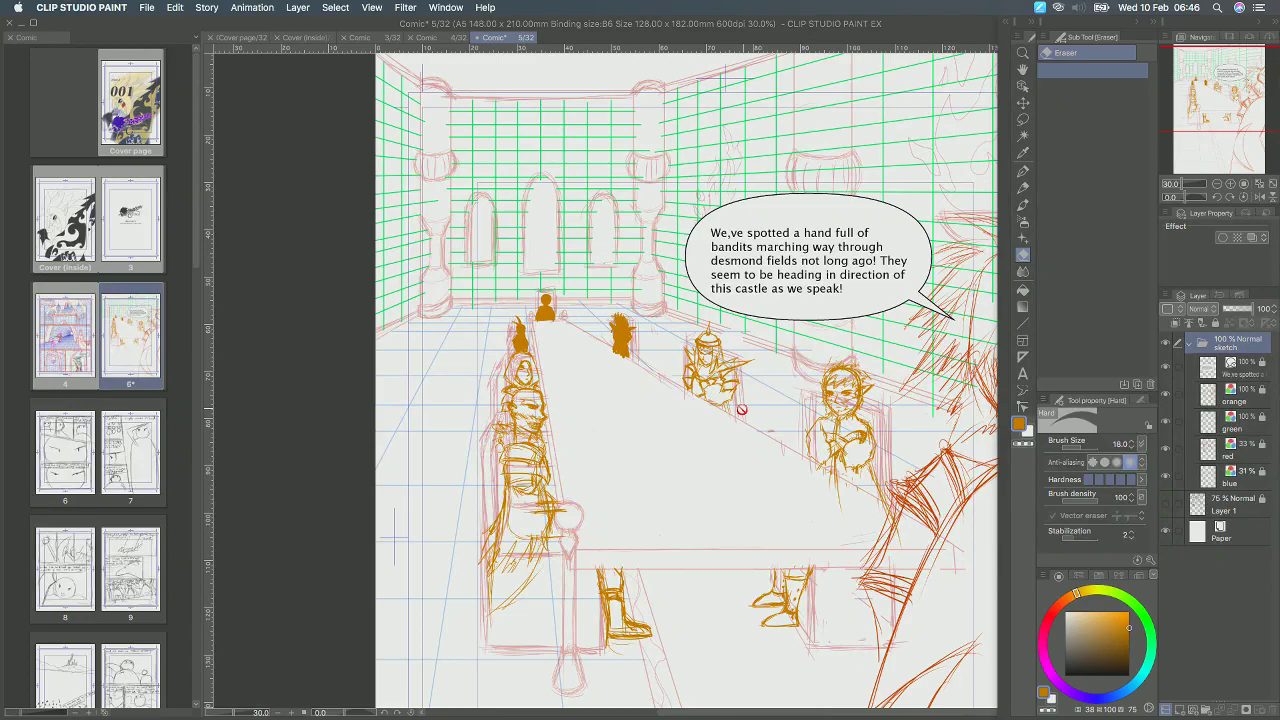
pyautogui.moveTo(891, 409); pyautogui.dragTo(882, 400)
pyautogui.moveTo(779, 477); pyautogui.dragTo(816, 472)
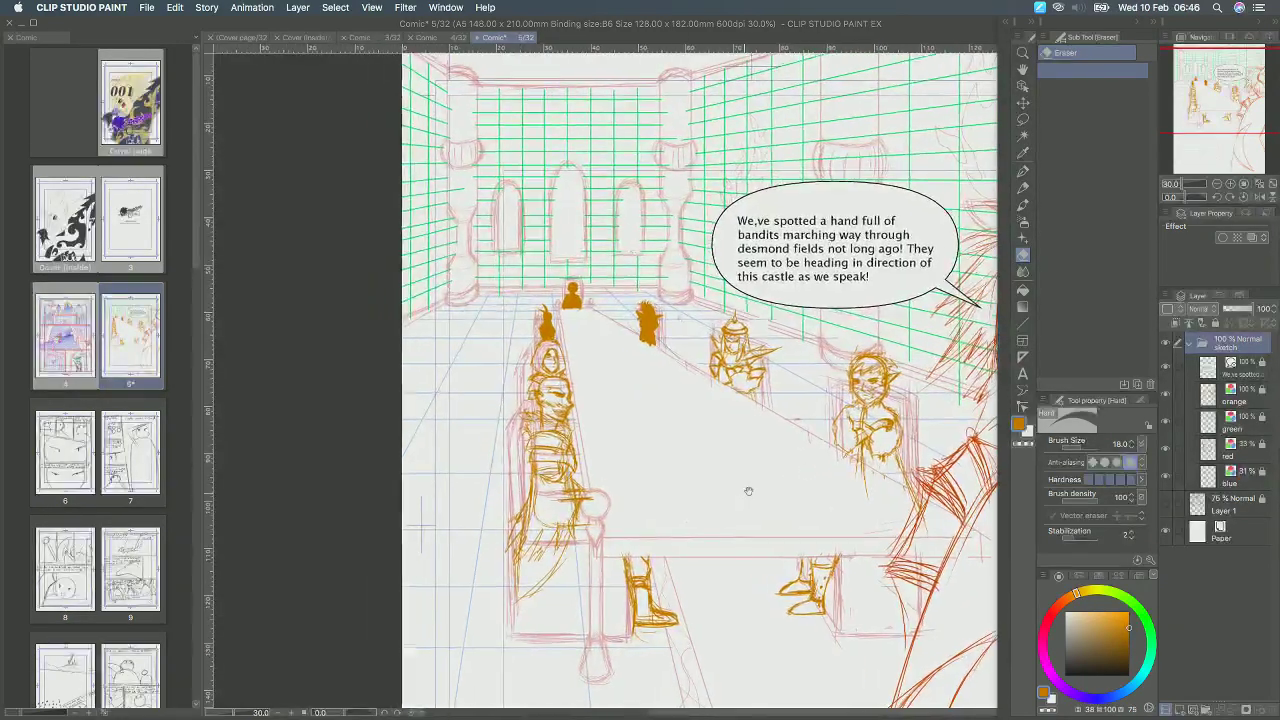
pyautogui.moveTo(746, 491); pyautogui.dragTo(769, 486)
pyautogui.scroll(1, 655, 364)
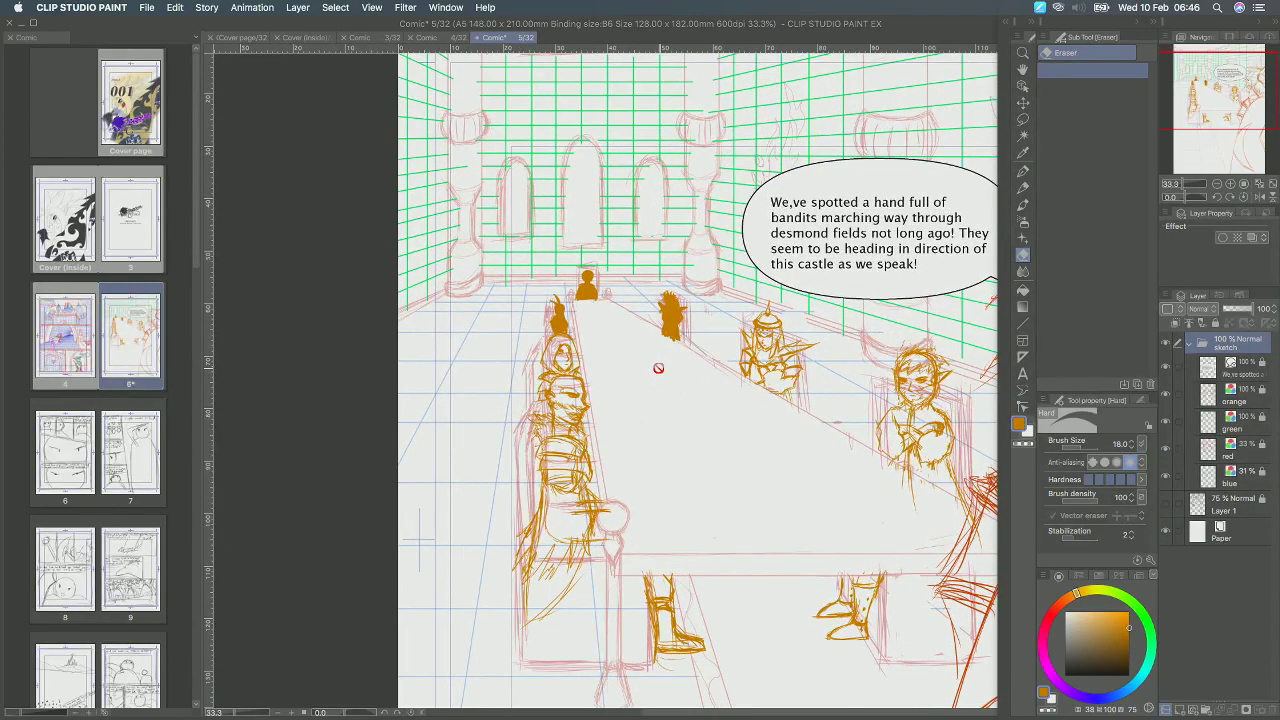
pyautogui.scroll(3, 773, 376)
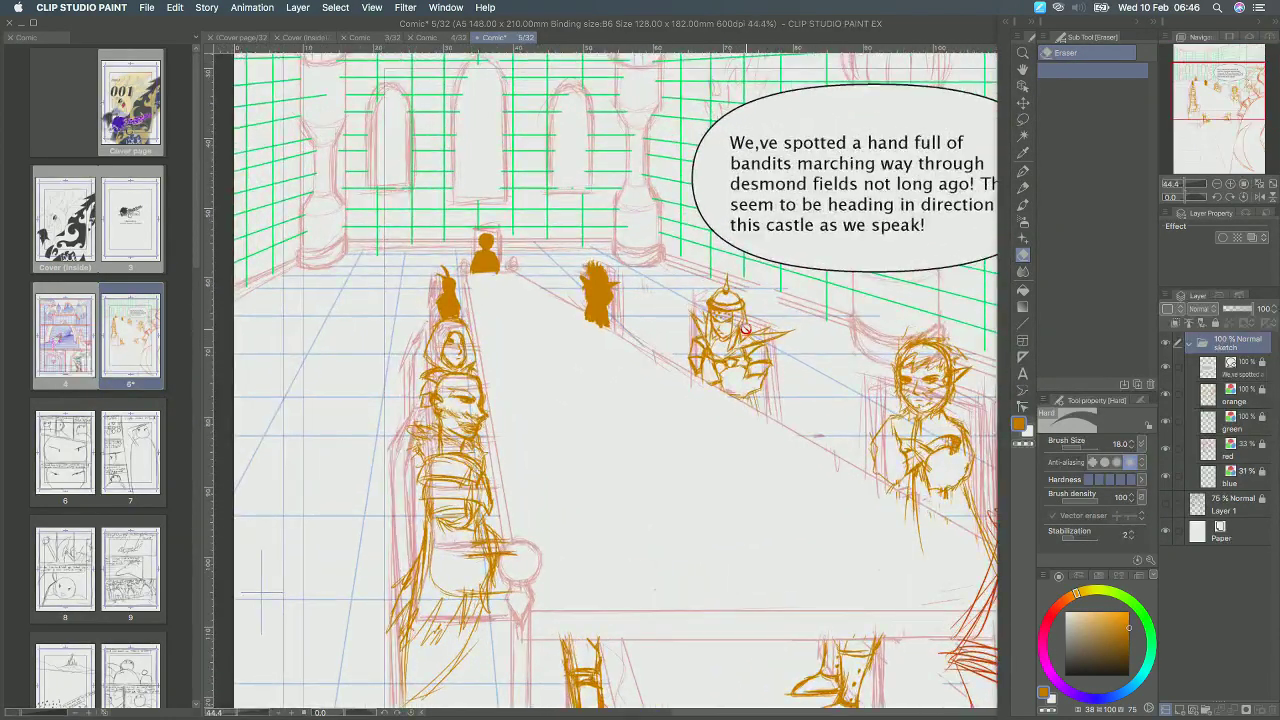
pyautogui.moveTo(747, 379); pyautogui.dragTo(734, 378)
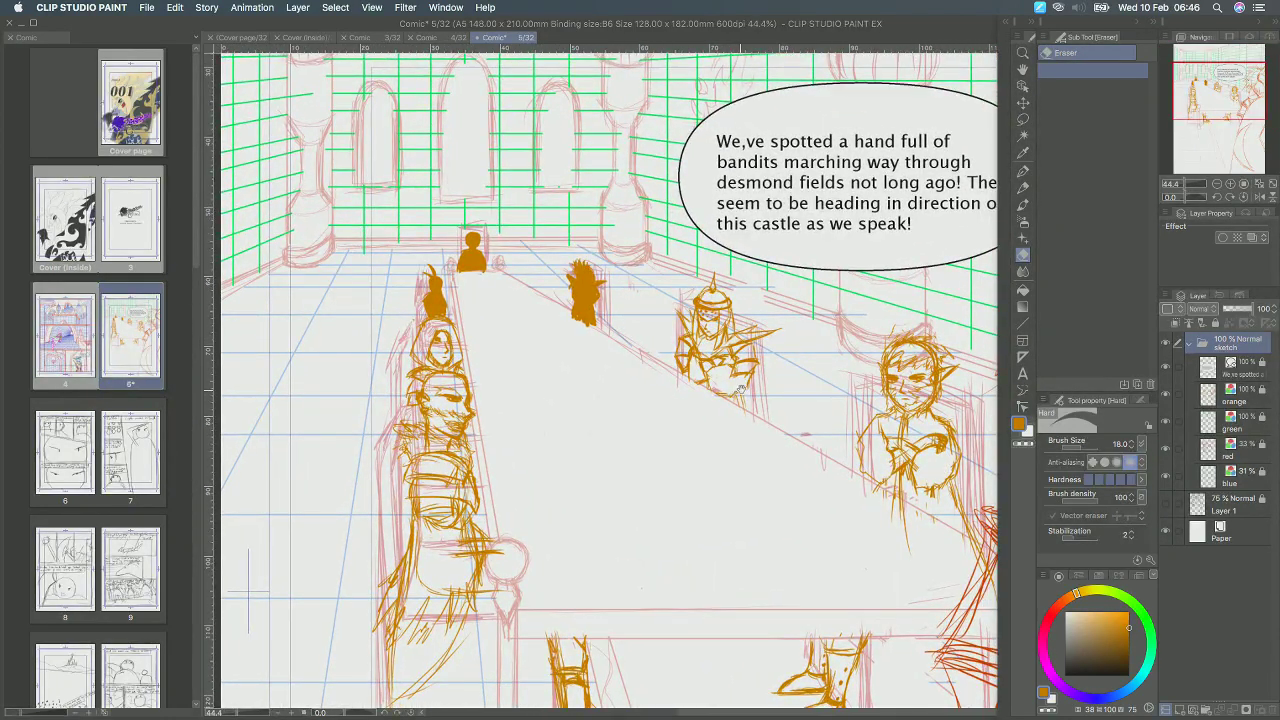
# Select the orange character sketch layer, check which drawing it holds by toggling its visibility, and unlock it.
pyautogui.click(1216, 370)
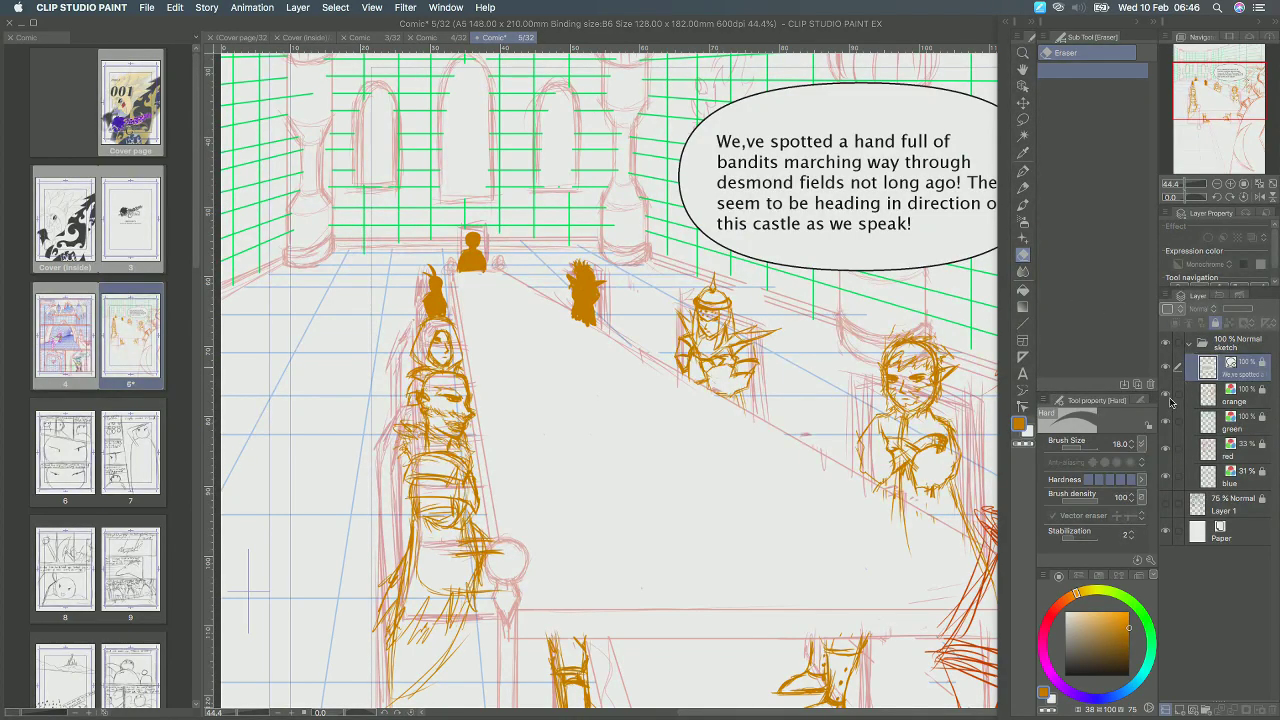
pyautogui.click(1172, 398)
pyautogui.click(1165, 395)
pyautogui.click(1165, 395)
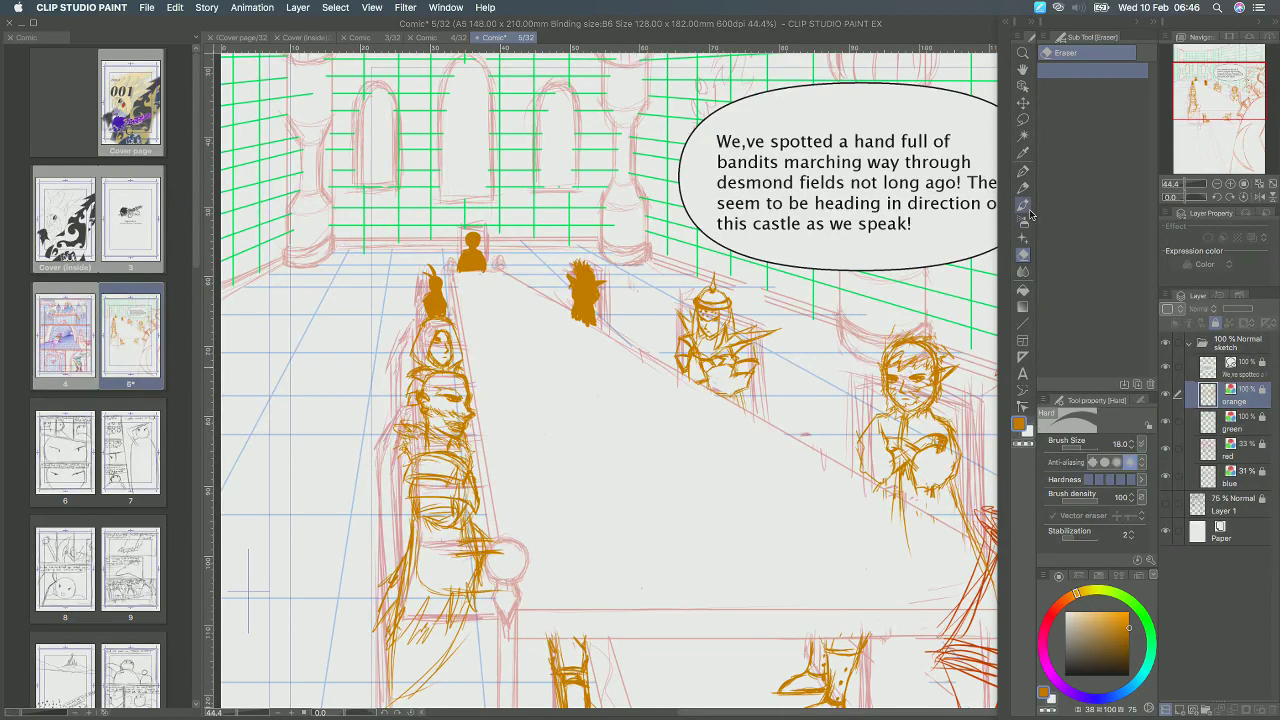
pyautogui.click(1215, 322)
pyautogui.scroll(1, 716, 302)
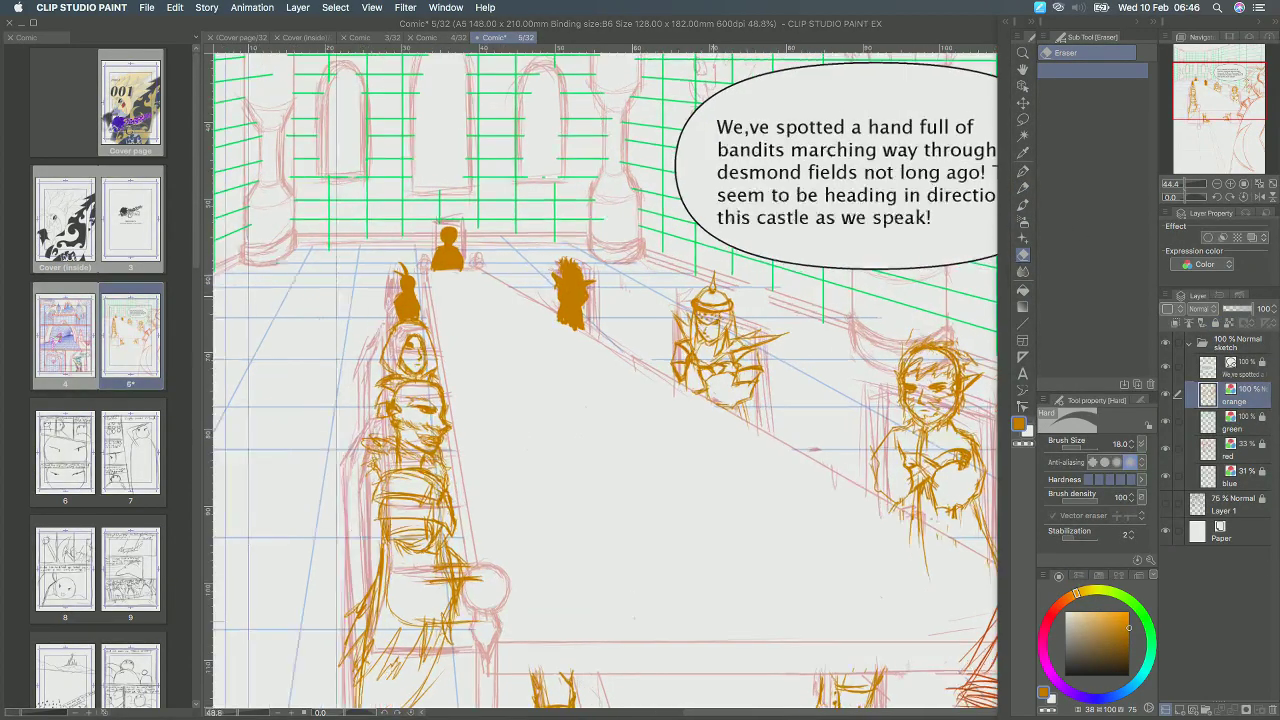
pyautogui.scroll(2, 724, 310)
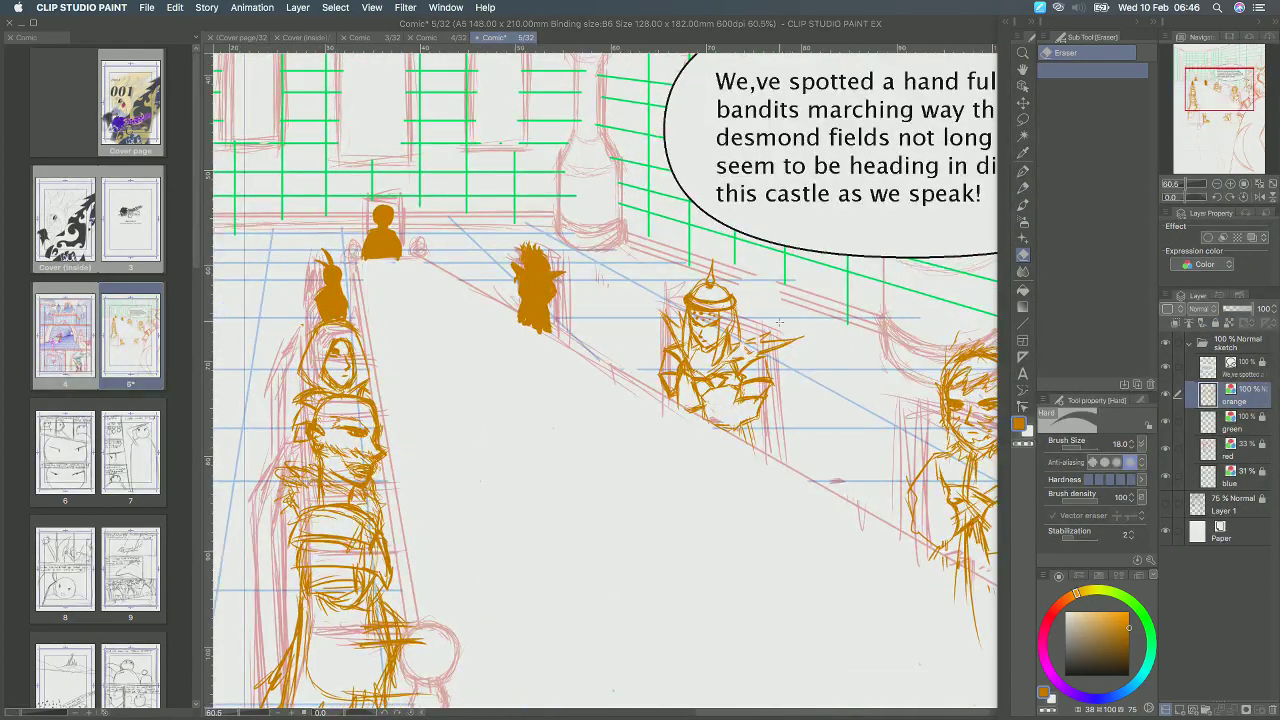
pyautogui.press('super+z')
pyautogui.scroll(3, 735, 324)
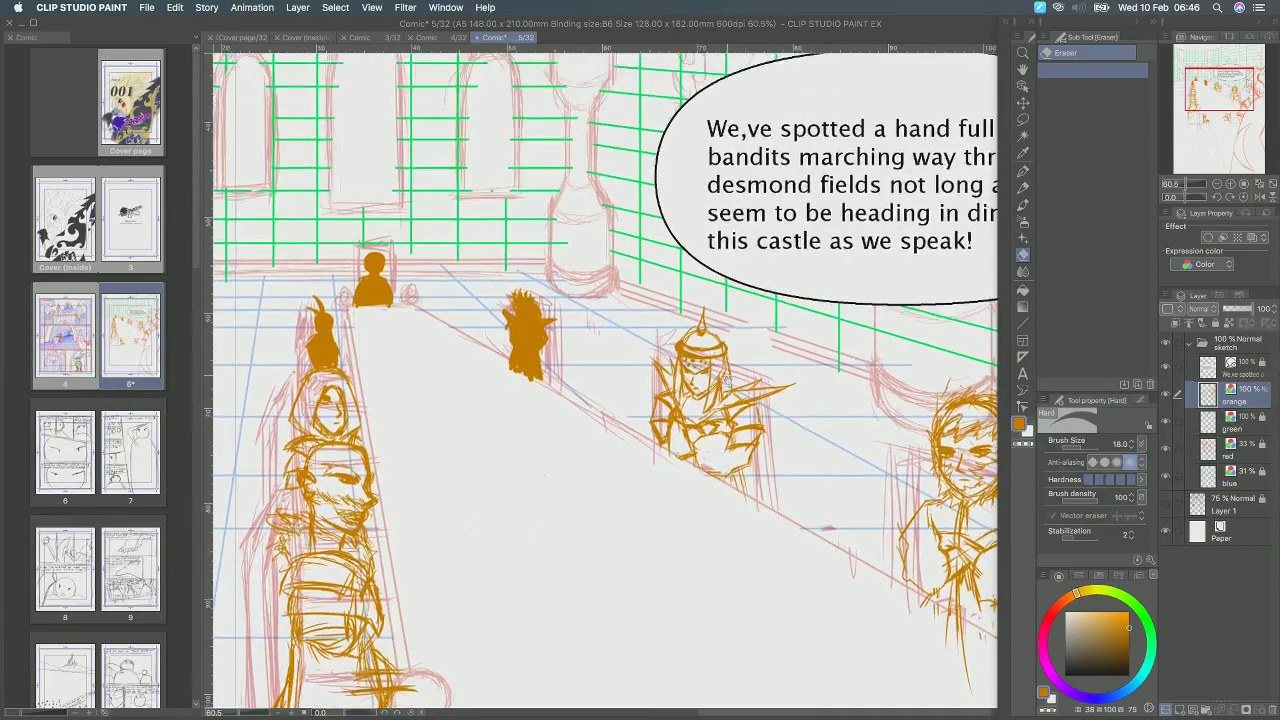
# Try to add an extra spike to the helmeted character's shoulder with the orange G-pen.
pyautogui.click(1022, 187)
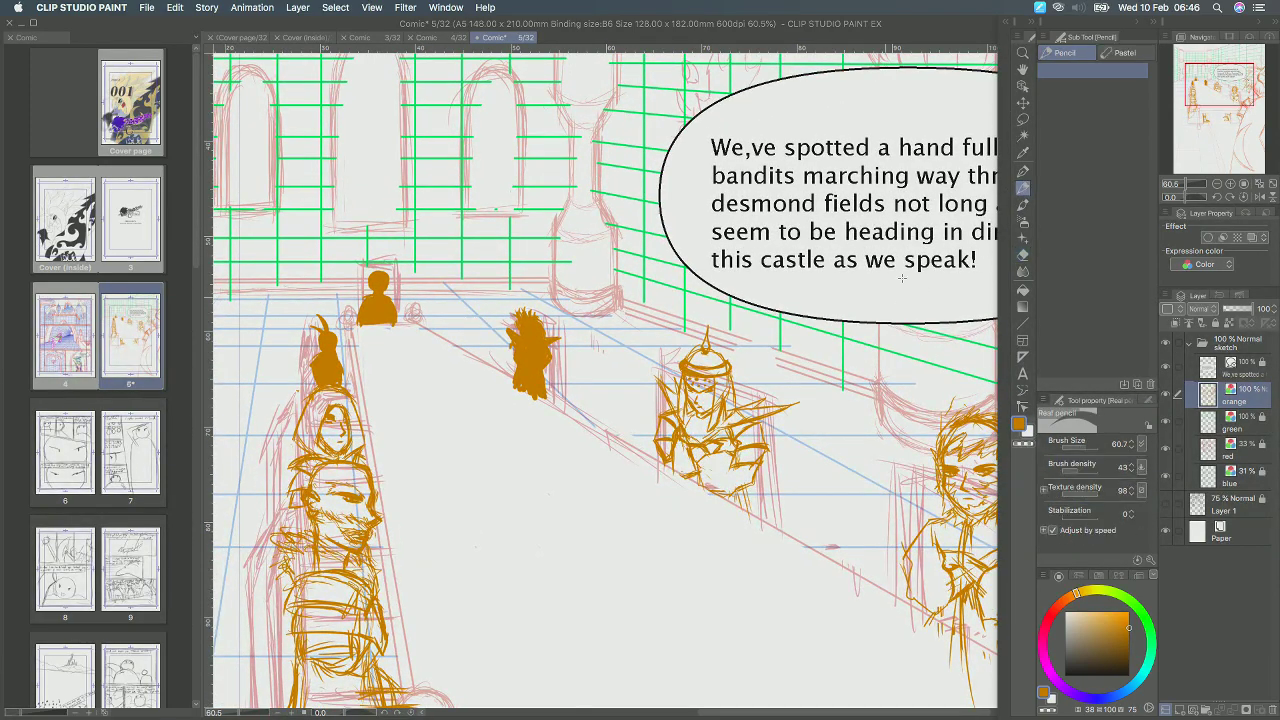
pyautogui.click(1022, 171)
pyautogui.scroll(4, 745, 430)
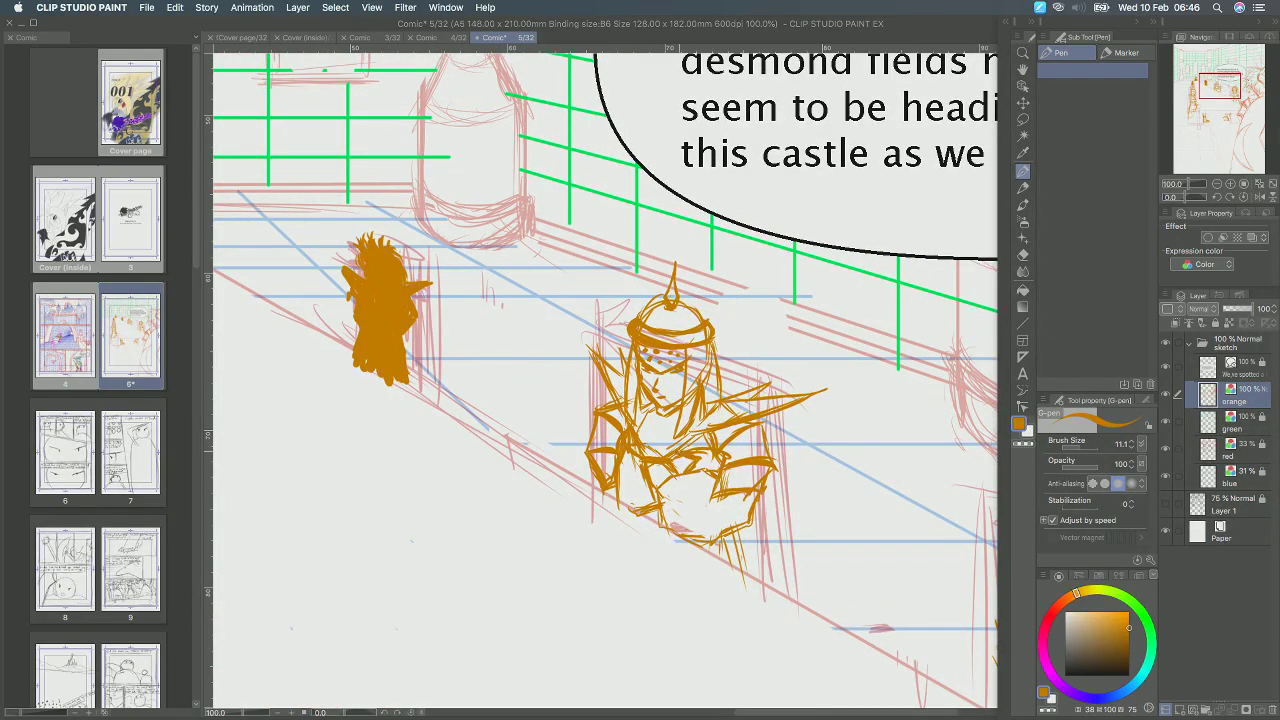
pyautogui.moveTo(760, 410); pyautogui.dragTo(808, 394)
pyautogui.moveTo(720, 398)
pyautogui.mouseDown()
pyautogui.moveTo(700, 412)
pyautogui.moveTo(830, 366)
pyautogui.moveTo(768, 396)
pyautogui.mouseUp()
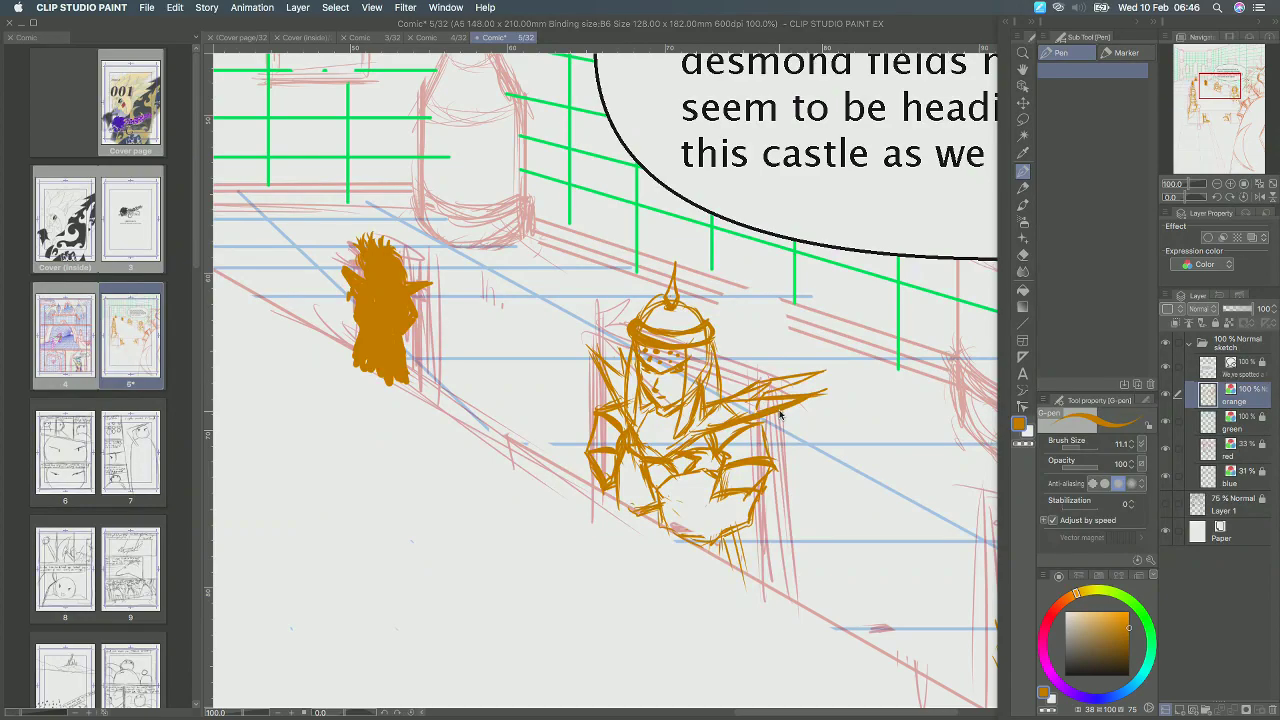
pyautogui.press('super+z')
pyautogui.press('super+z')
# Examine the helmeted and pointed-eared characters and the speech balloon above them.
pyautogui.scroll(-5, 787, 374)
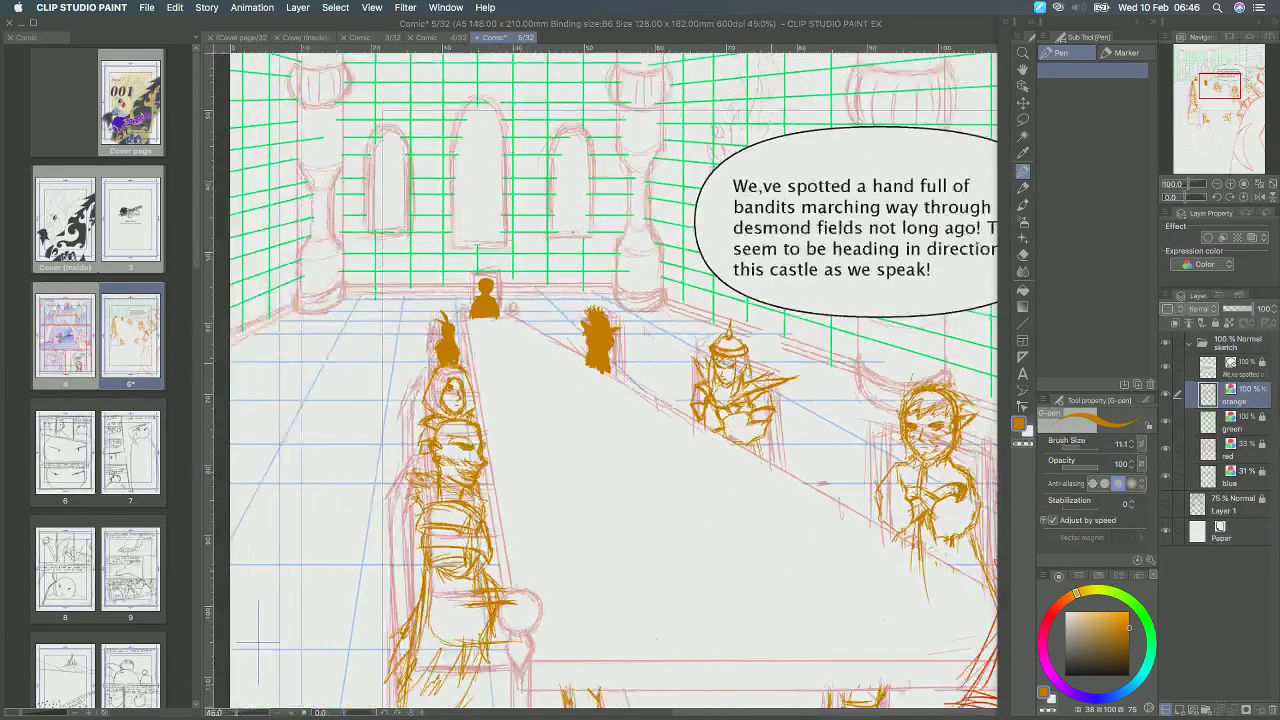
pyautogui.scroll(1, 763, 402)
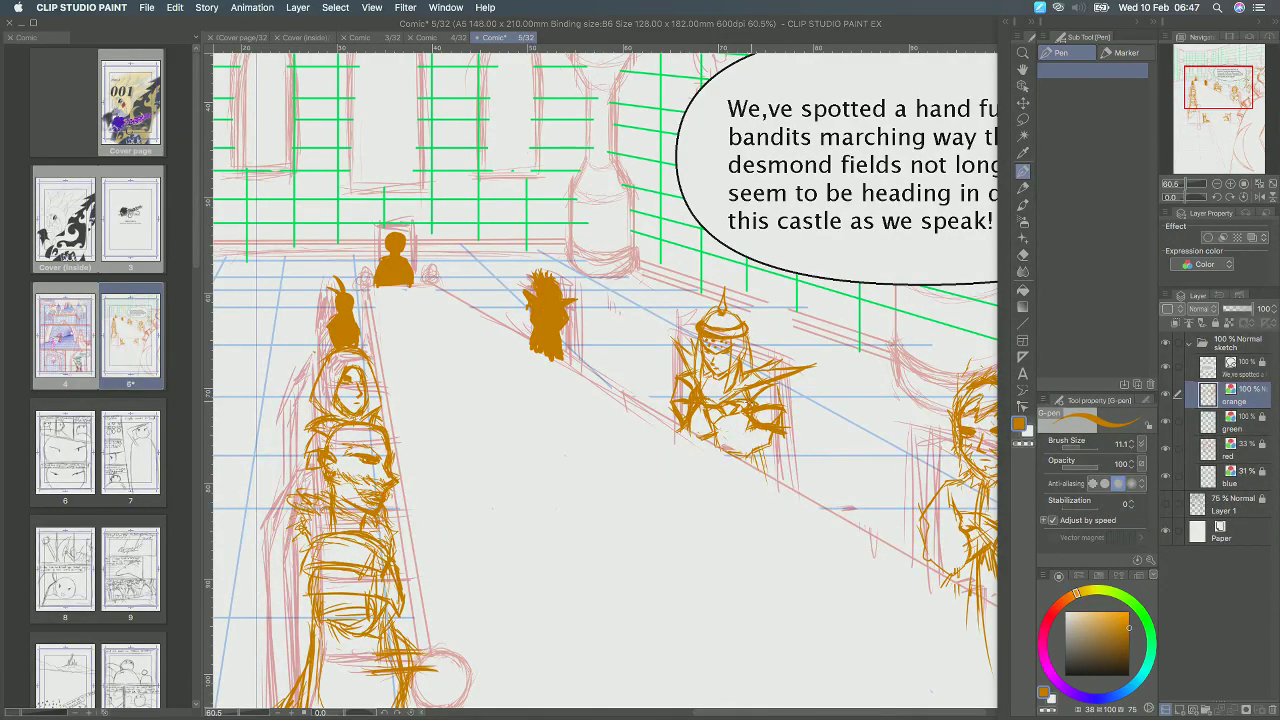
pyautogui.scroll(-3, 750, 378)
pyautogui.moveTo(926, 515); pyautogui.dragTo(804, 466)
pyautogui.scroll(-2, 804, 466)
pyautogui.hscroll(2, 804, 466)
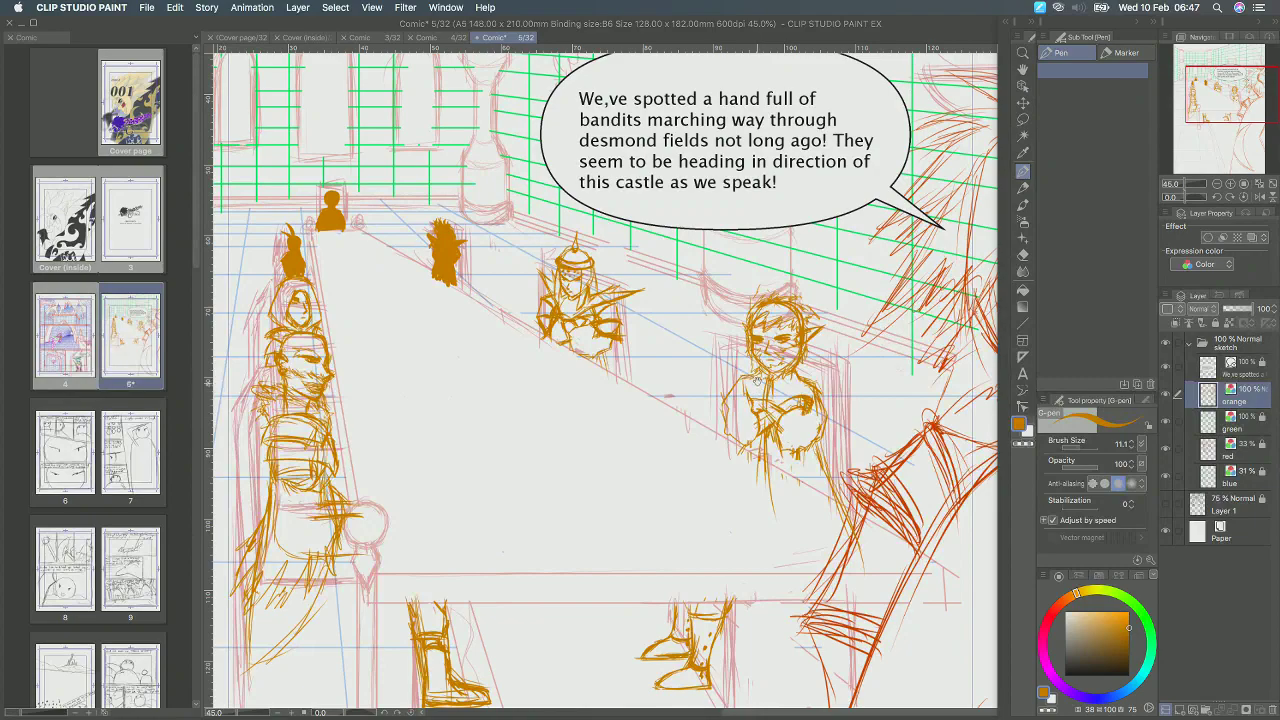
pyautogui.scroll(2, 766, 400)
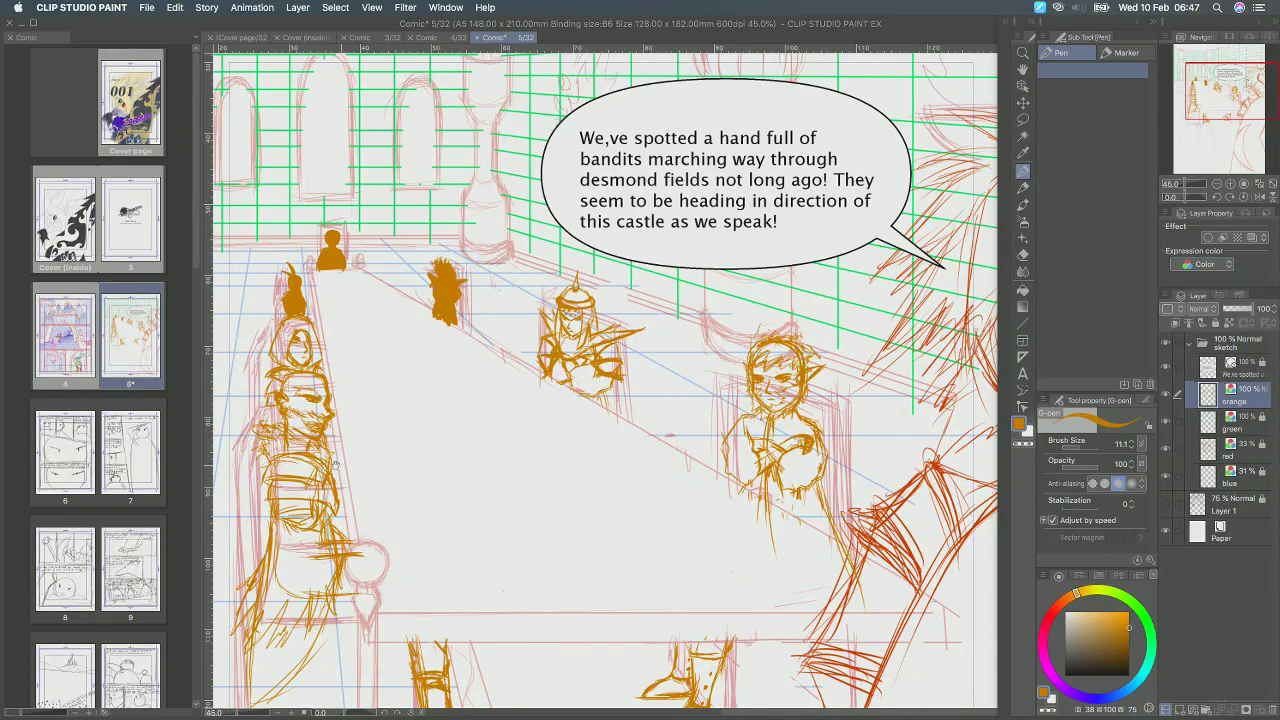
# Examine the row of overlapping characters on the opposite side of the table and compare them with the helmeted character.
pyautogui.hscroll(-5, 338, 465)
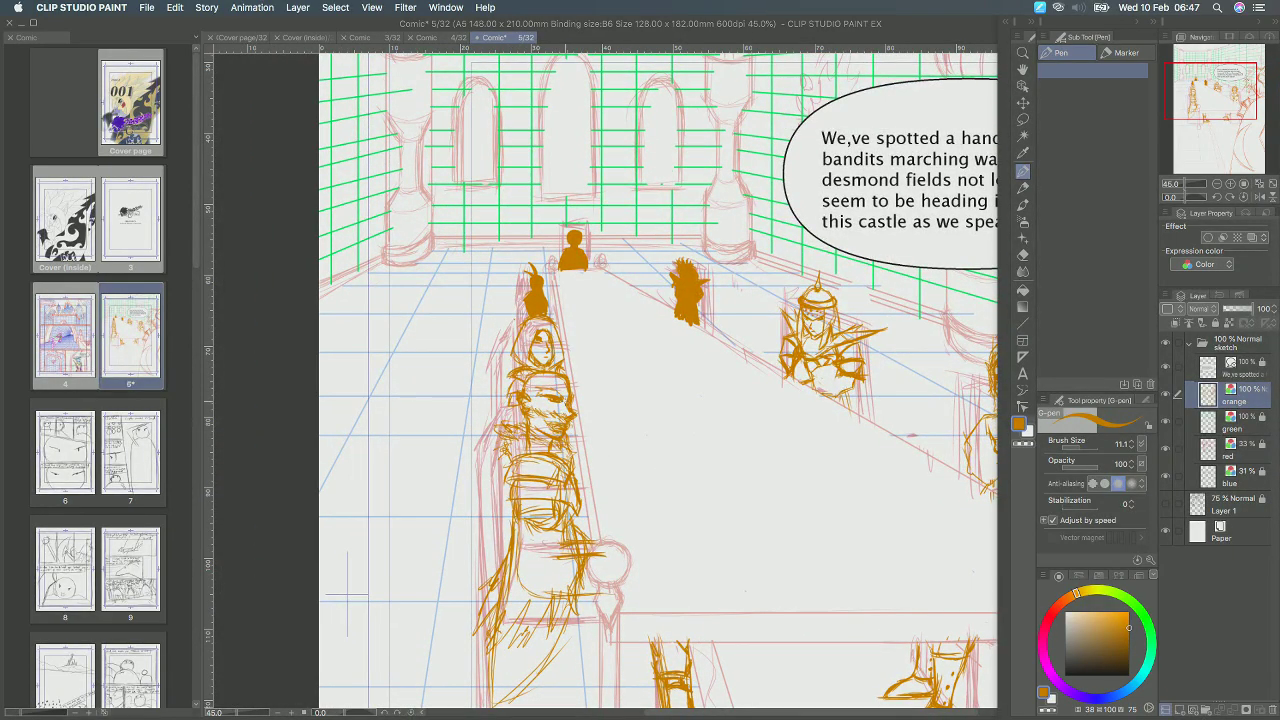
pyautogui.scroll(3, 560, 408)
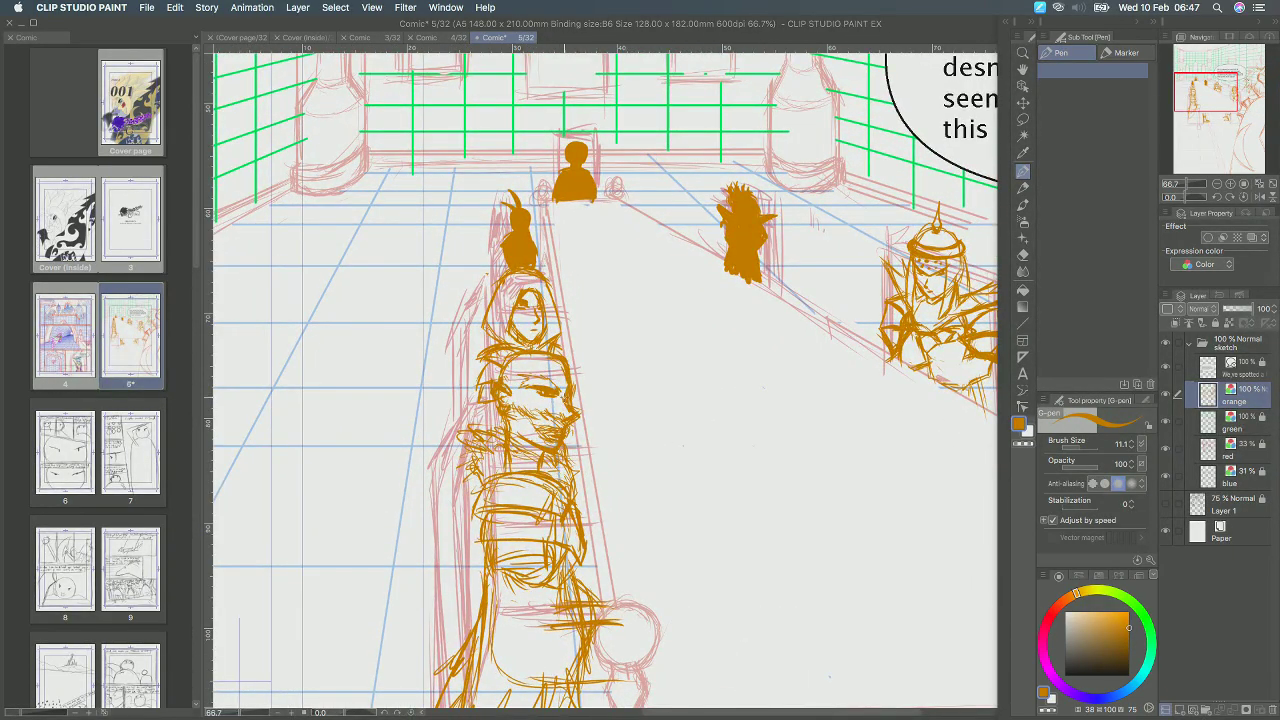
pyautogui.scroll(-3, 560, 400)
pyautogui.moveTo(526, 364); pyautogui.dragTo(556, 361)
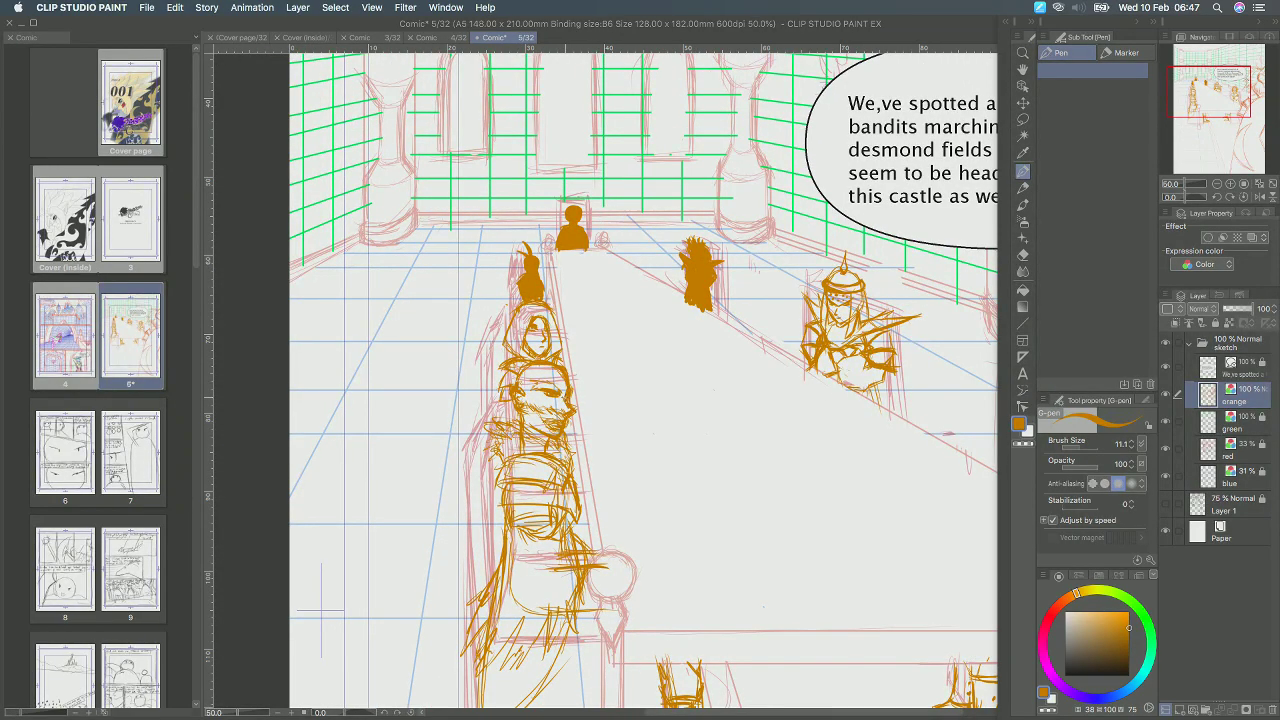
pyautogui.scroll(-2, 630, 460)
pyautogui.hscroll(1, 630, 460)
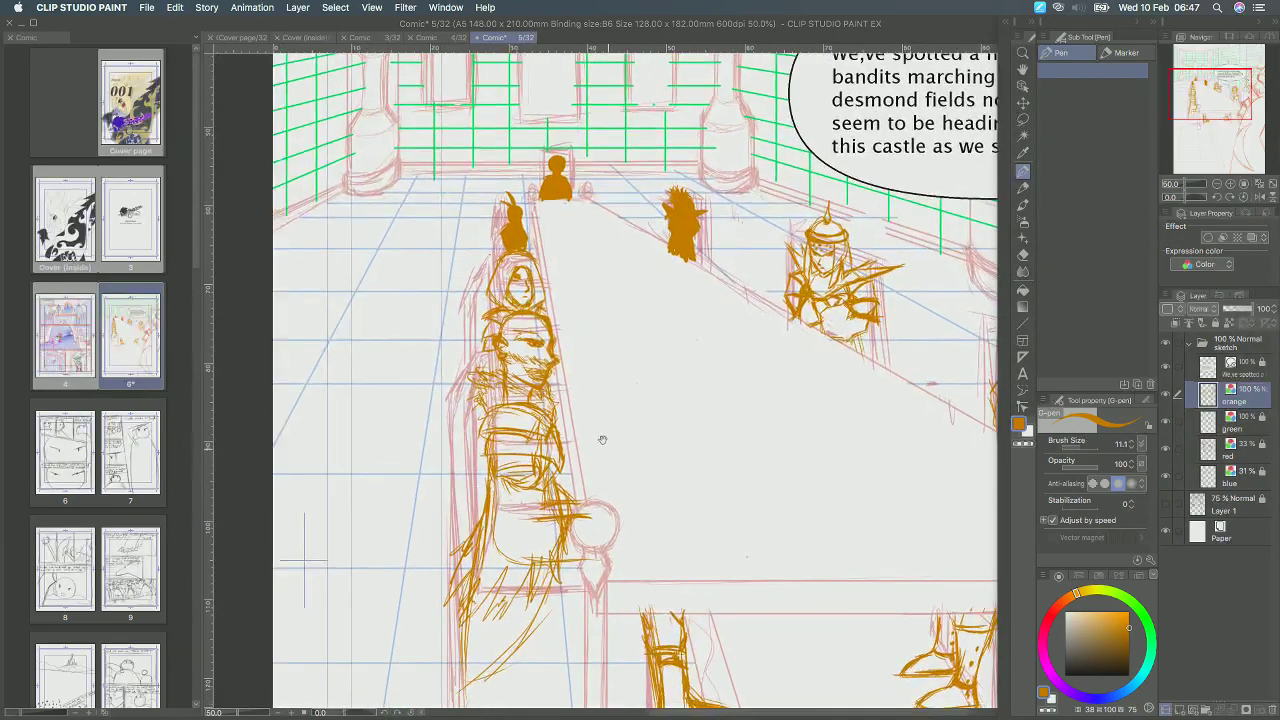
pyautogui.moveTo(504, 452); pyautogui.dragTo(536, 447)
pyautogui.hscroll(5, 764, 394)
pyautogui.scroll(2, 764, 394)
pyautogui.scroll(-1, 721, 445)
pyautogui.scroll(1, 721, 445)
pyautogui.scroll(2, 661, 294)
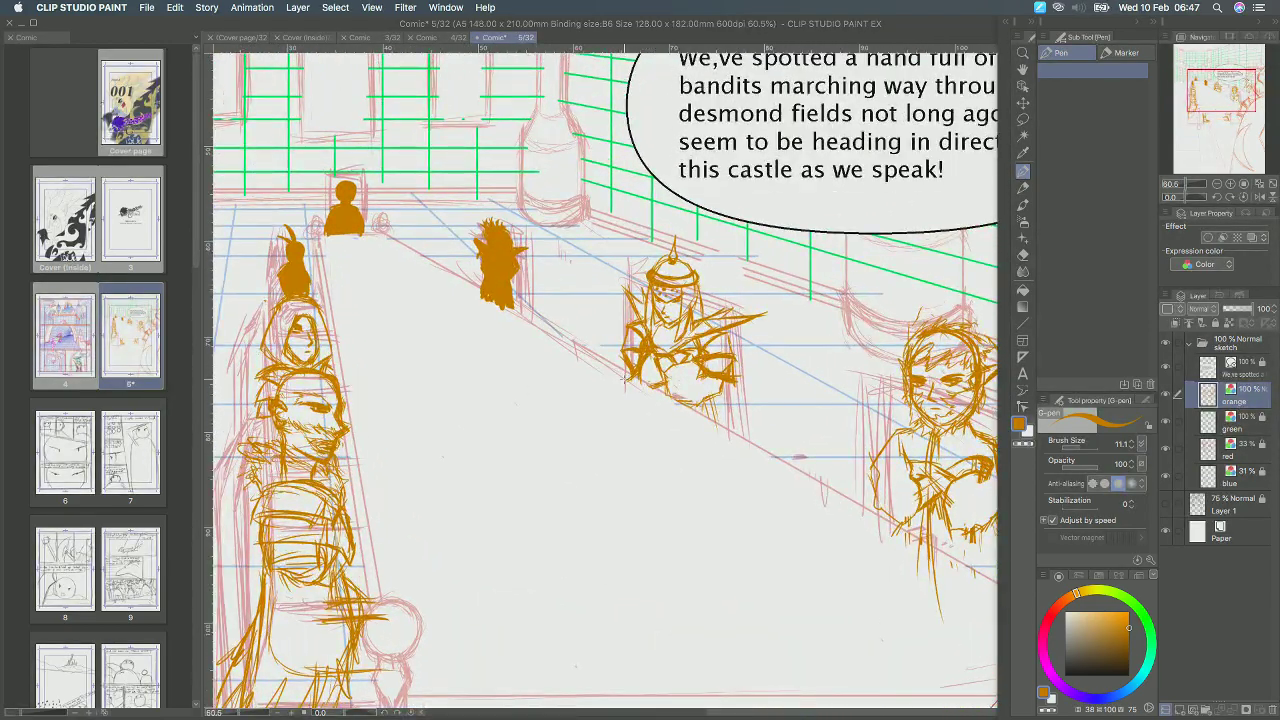
# Lock the orange layer, add a new layer above it and choose magenta as the drawing colour.
pyautogui.scroll(-5, 626, 379)
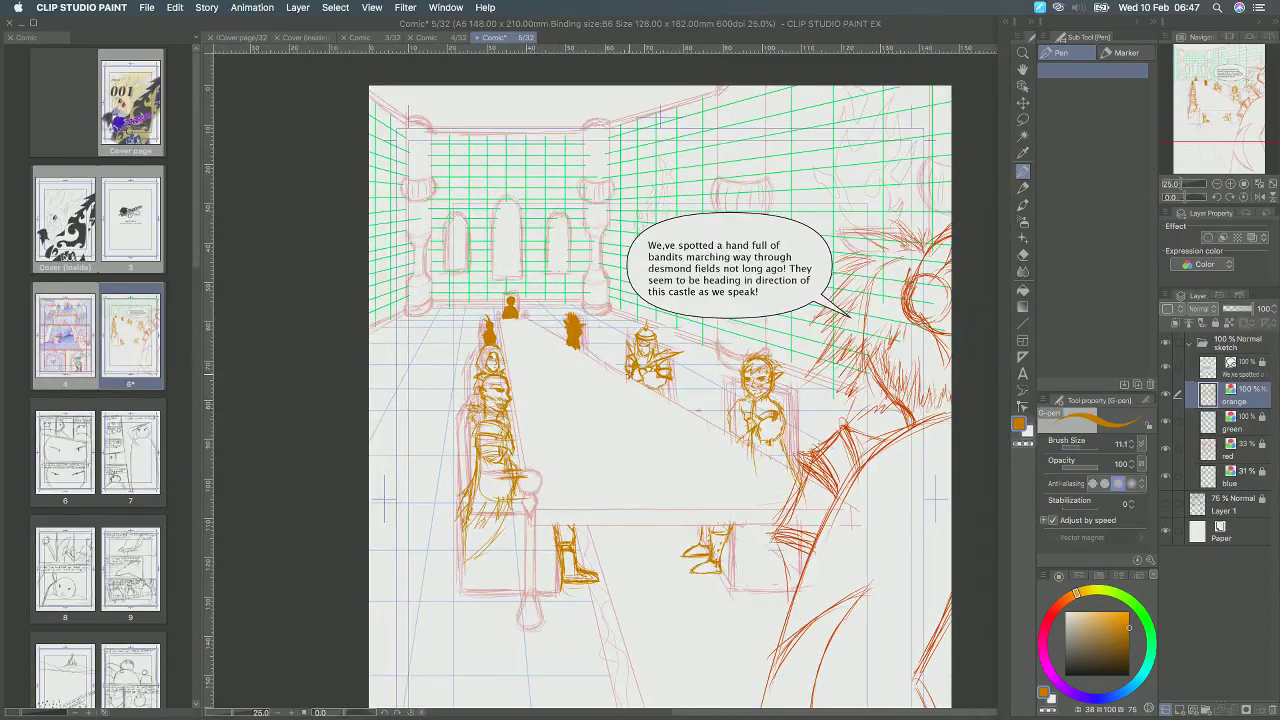
pyautogui.scroll(-1, 605, 378)
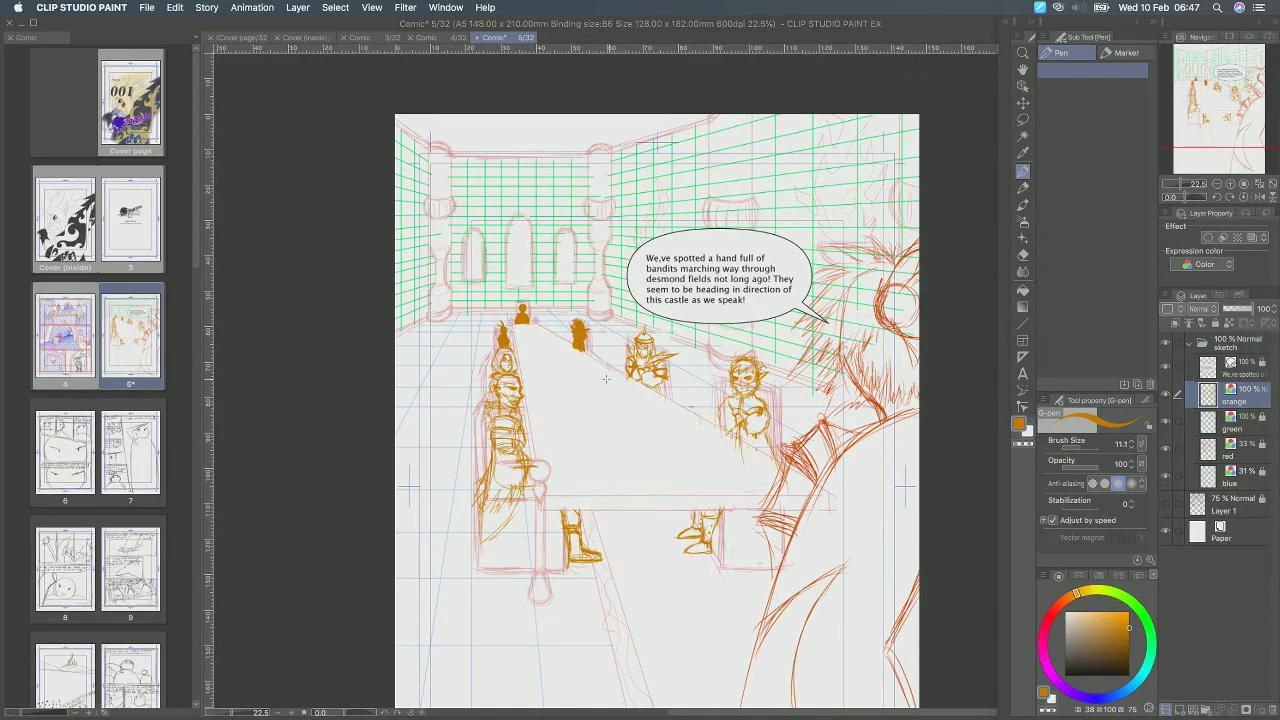
pyautogui.moveTo(637, 362); pyautogui.dragTo(657, 370)
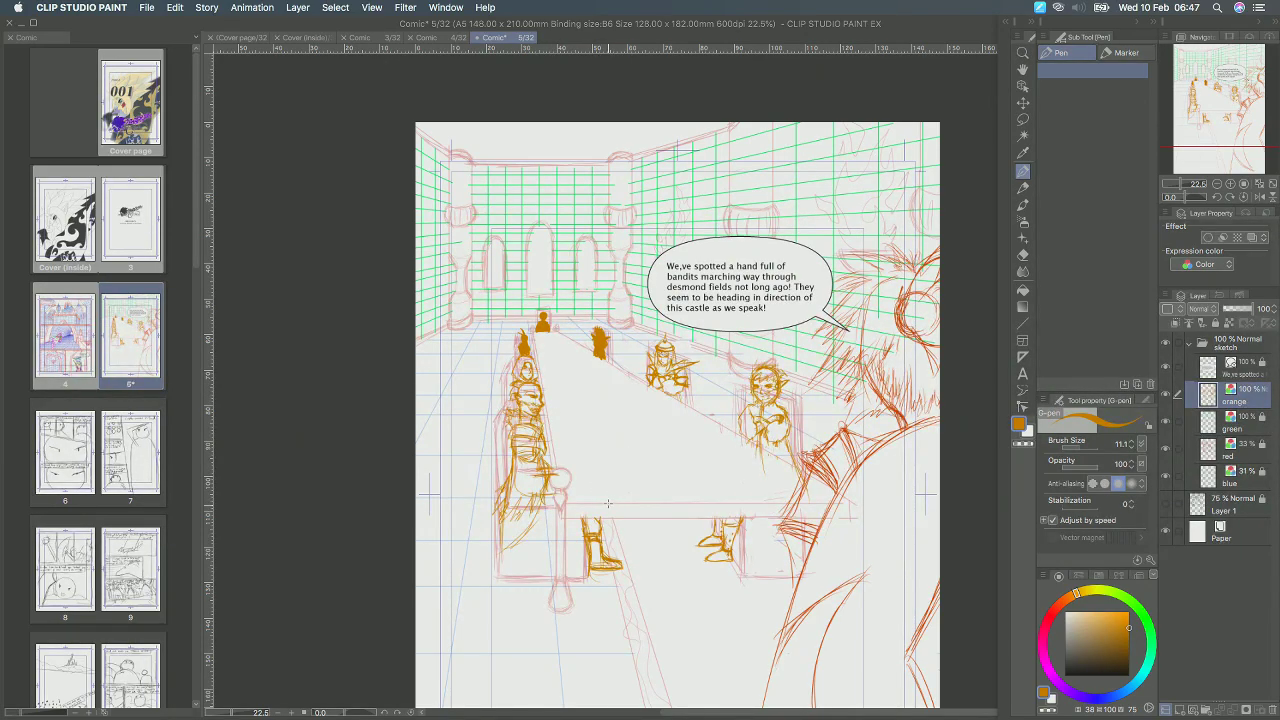
pyautogui.click(1215, 322)
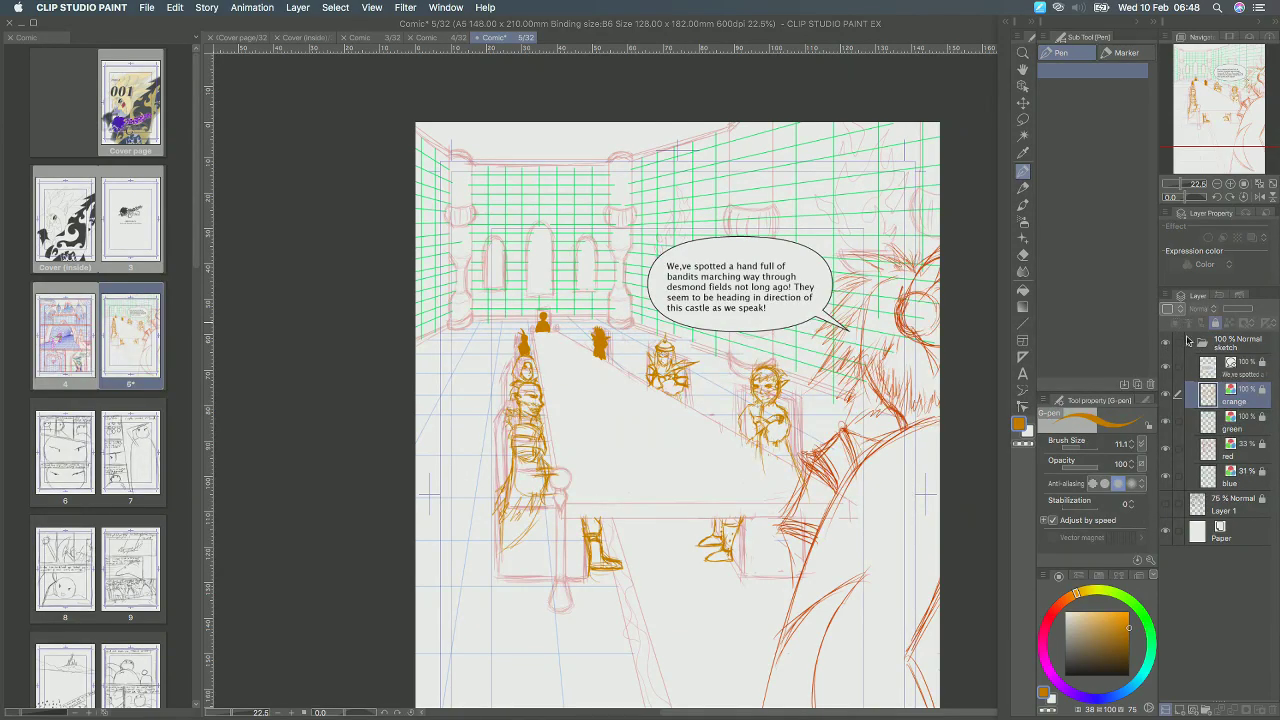
pyautogui.click(1166, 707)
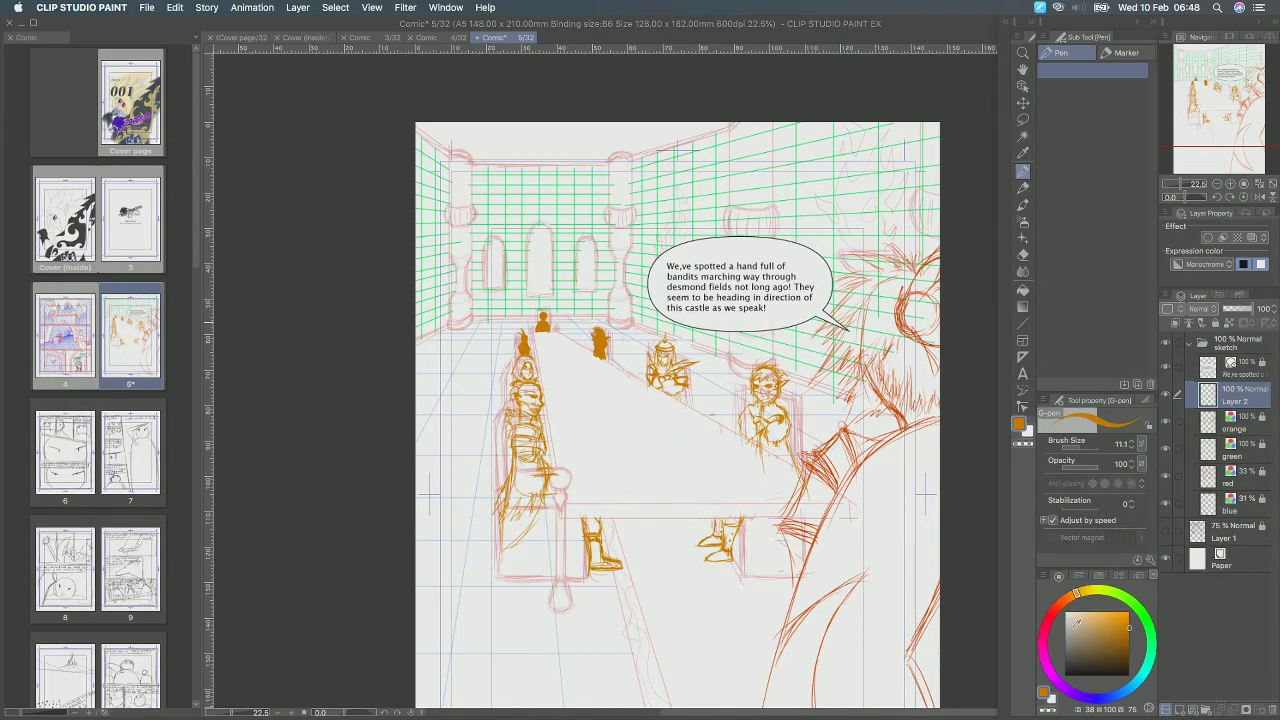
pyautogui.click(1043, 663)
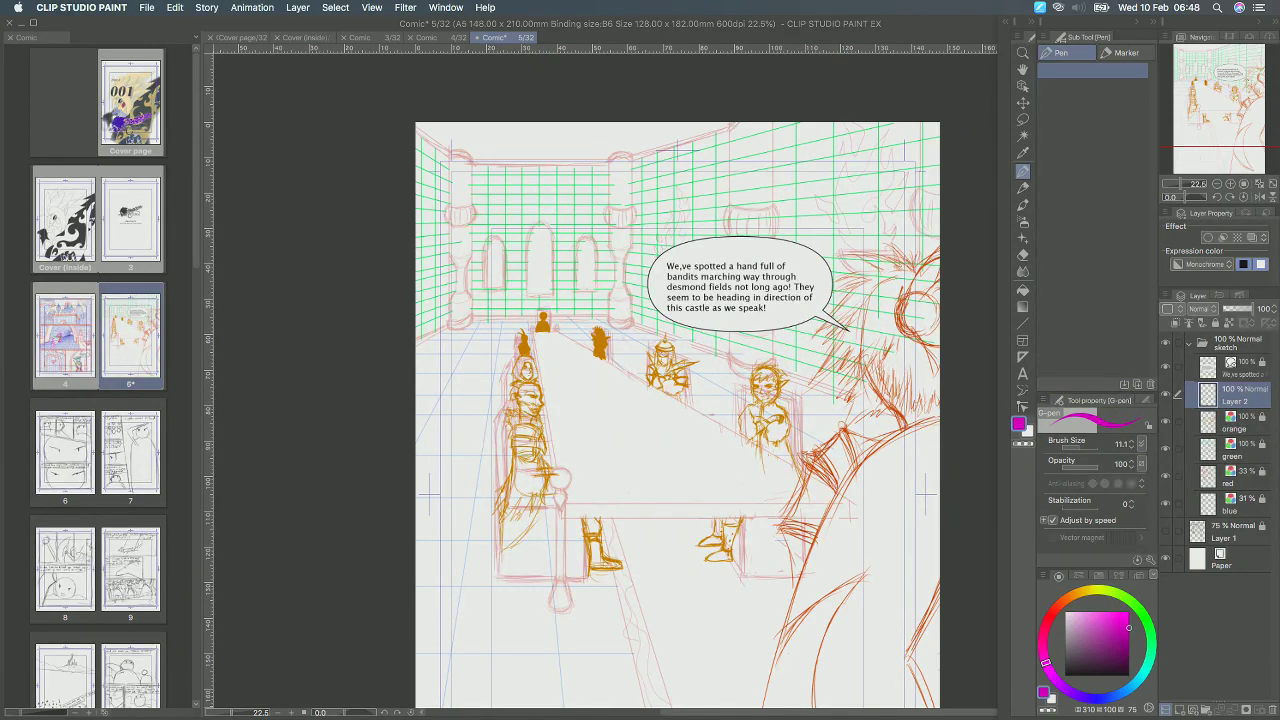
# Set the new layer's expression color to Color.
pyautogui.press('Tab')
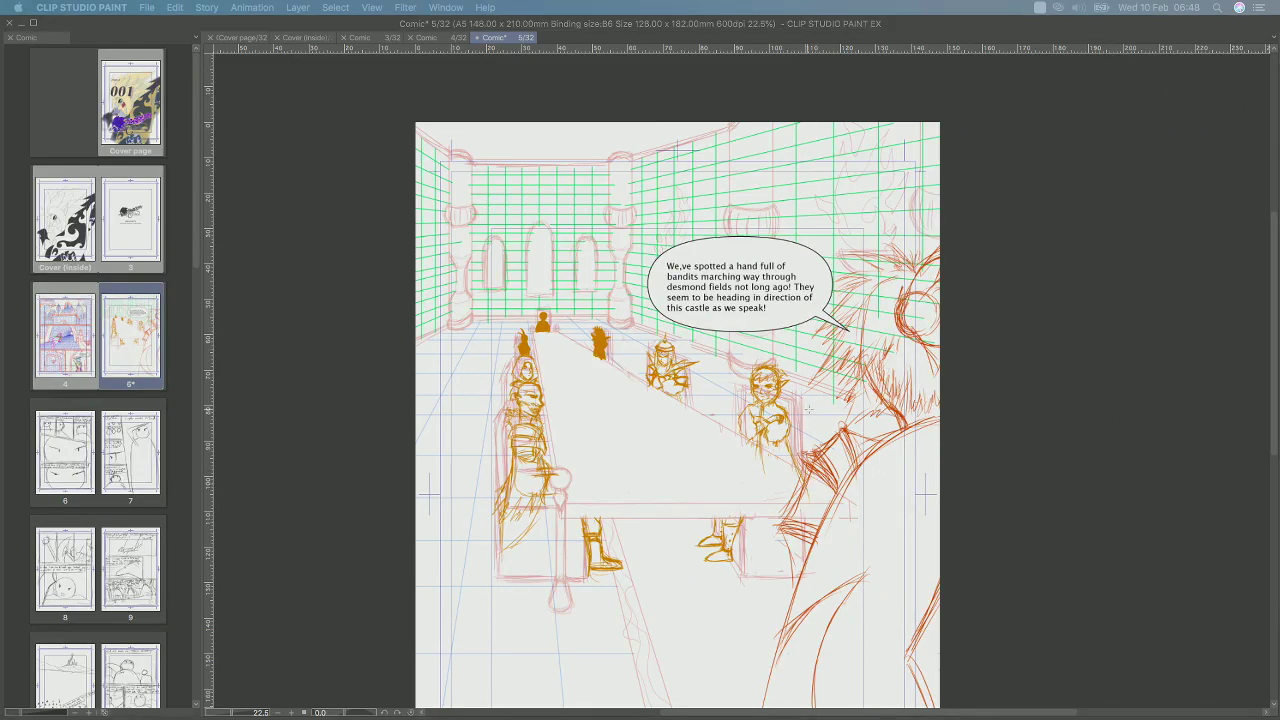
pyautogui.press('Tab')
pyautogui.moveTo(688, 427); pyautogui.dragTo(736, 425)
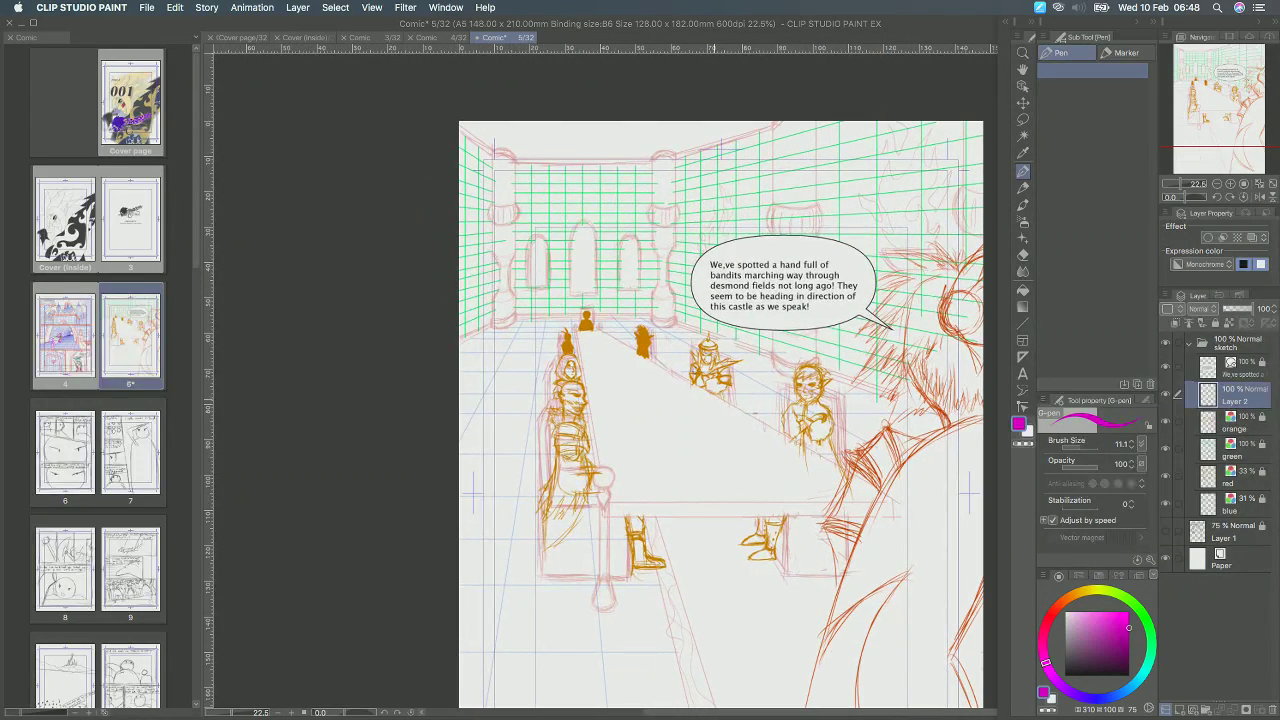
pyautogui.scroll(3, 705, 376)
pyautogui.scroll(2, 715, 432)
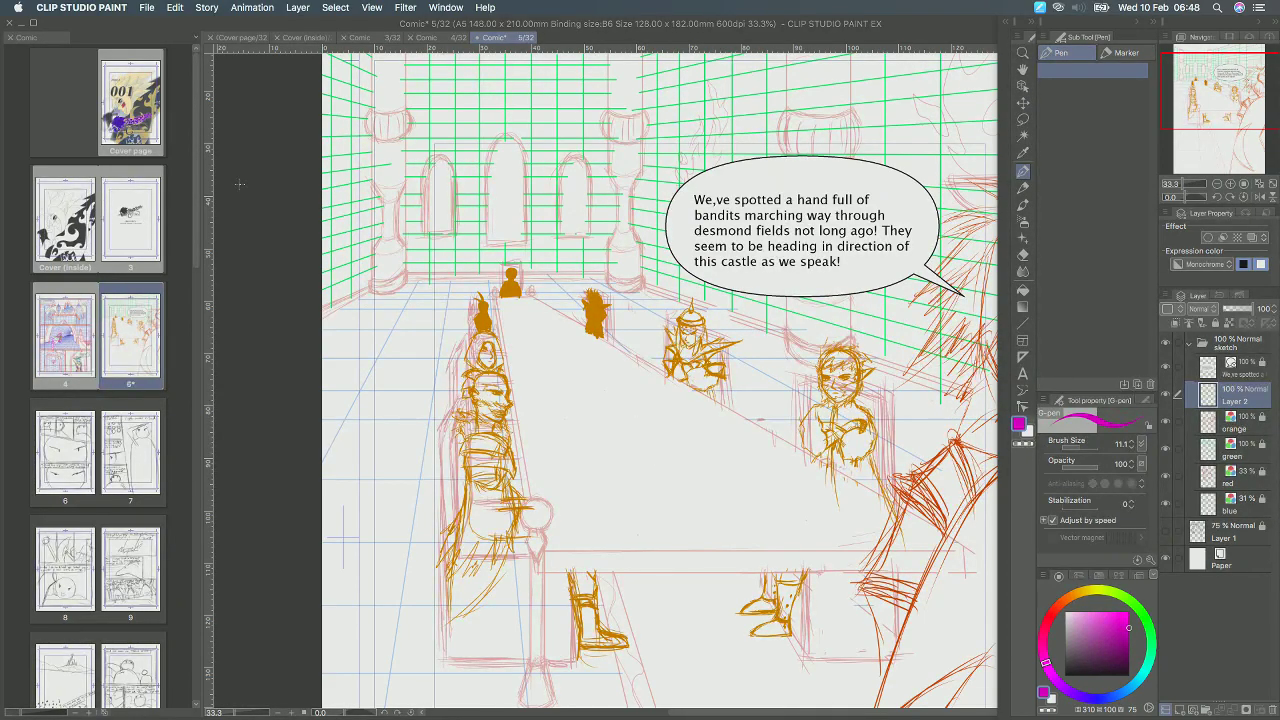
pyautogui.press('Tab')
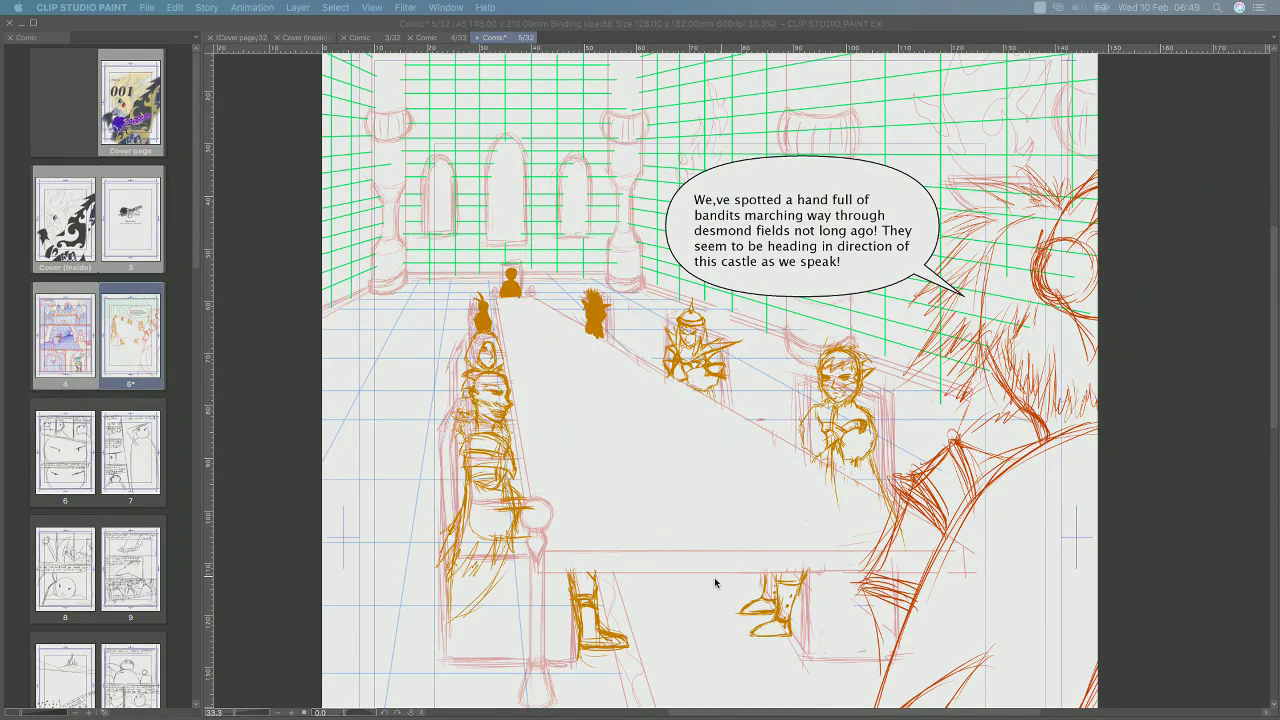
pyautogui.click(590, 585)
pyautogui.moveTo(545, 504); pyautogui.dragTo(582, 434)
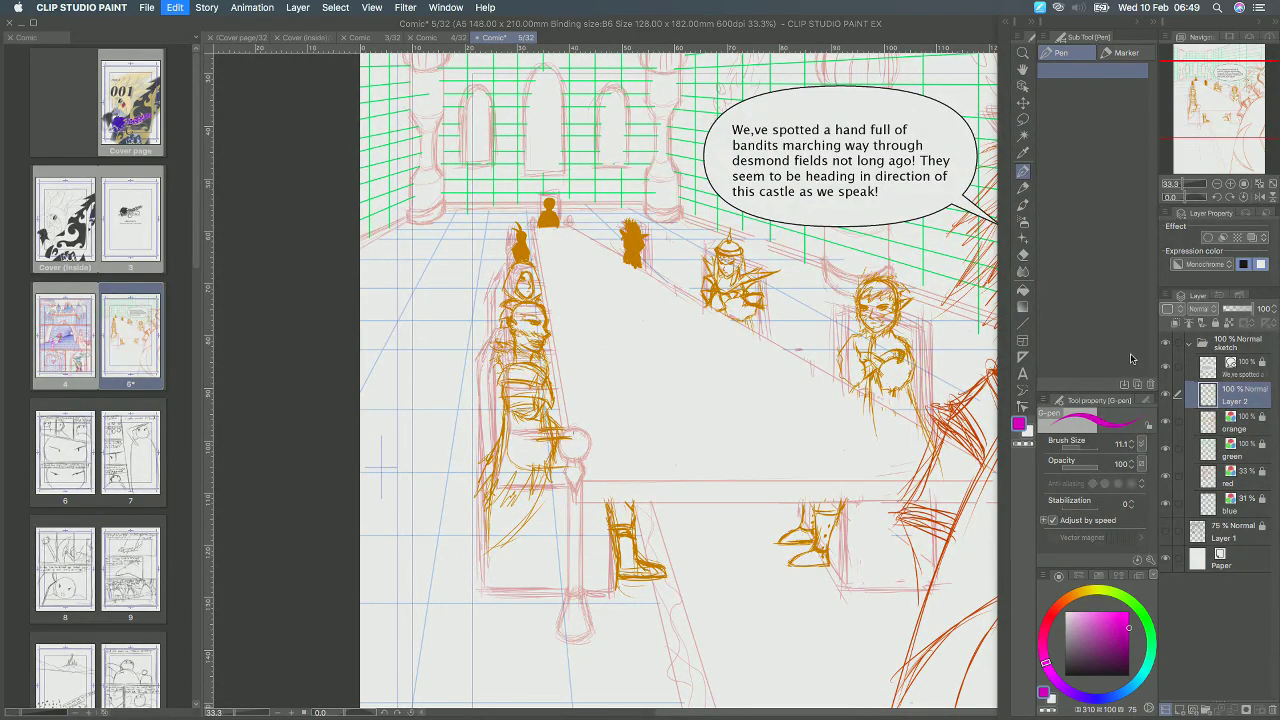
pyautogui.click(1208, 264)
pyautogui.click(1180, 292)
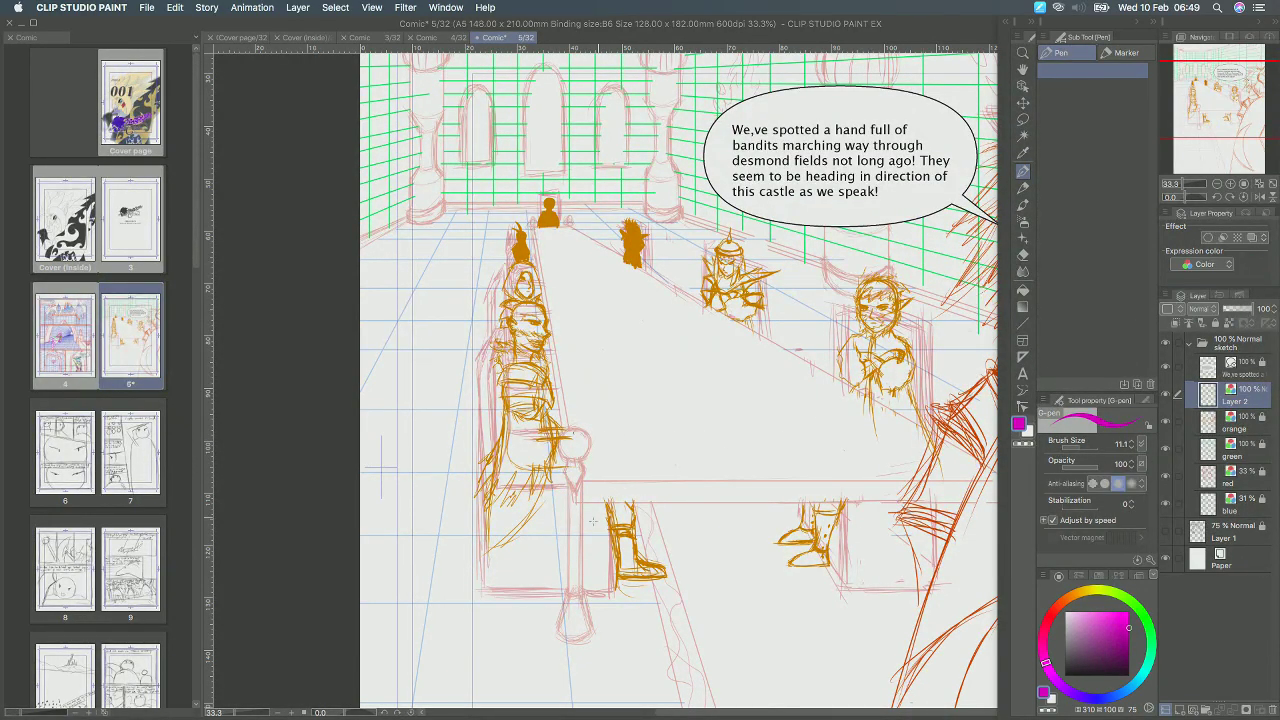
# Draw crossing magenta curves inside the round knob of the foreground chair post and a band around its foot.
pyautogui.moveTo(572, 433)
pyautogui.mouseDown()
pyautogui.moveTo(588, 443)
pyautogui.moveTo(565, 457)
pyautogui.moveTo(592, 448)
pyautogui.moveTo(570, 432)
pyautogui.moveTo(577, 452)
pyautogui.moveTo(556, 446)
pyautogui.moveTo(583, 455)
pyautogui.mouseUp()
pyautogui.moveTo(891, 390)
pyautogui.mouseDown()
pyautogui.moveTo(905, 463)
pyautogui.moveTo(820, 446)
pyautogui.mouseUp()
pyautogui.moveTo(764, 519); pyautogui.dragTo(762, 504)
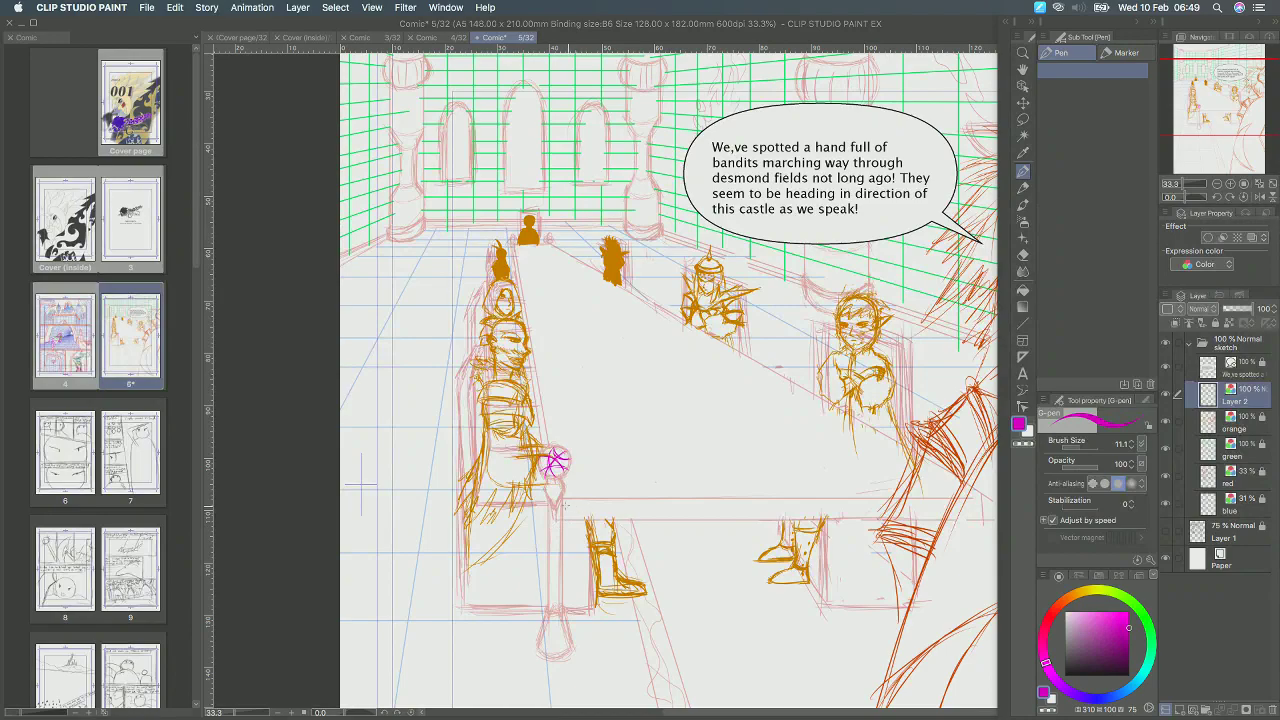
pyautogui.moveTo(538, 642)
pyautogui.mouseDown()
pyautogui.moveTo(575, 641)
pyautogui.moveTo(545, 645)
pyautogui.mouseUp()
pyautogui.moveTo(544, 646); pyautogui.dragTo(572, 640)
pyautogui.press('Tab')
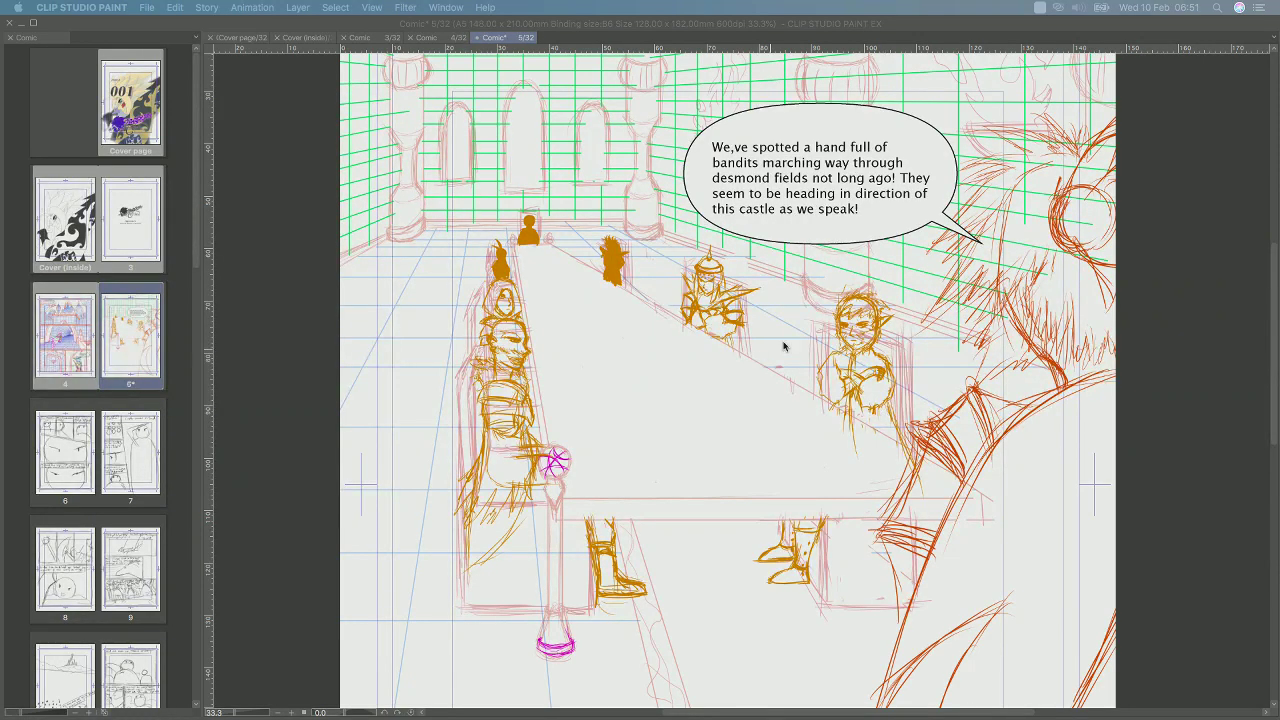
pyautogui.press('Tab')
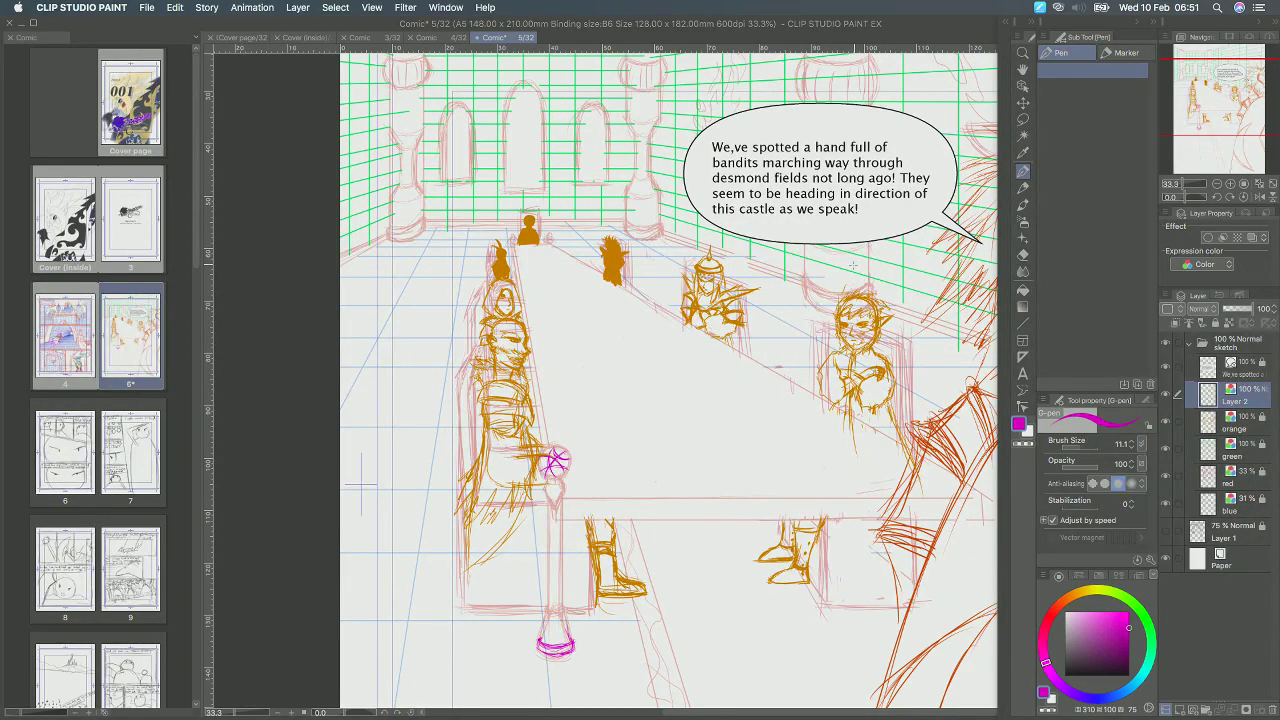
# Sketch loose zigzag surface marks across the tabletop from the far end to the front edge with the magenta G-pen.
pyautogui.scroll(5, 803, 315)
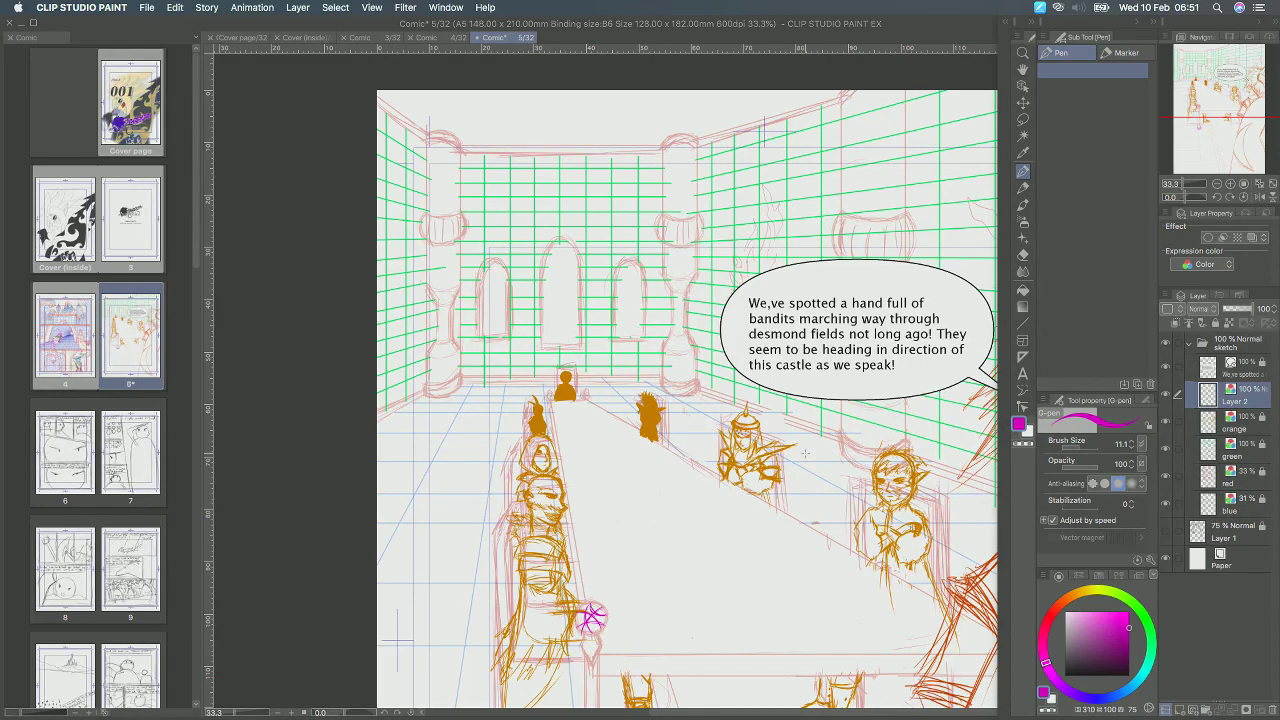
pyautogui.scroll(3, 715, 438)
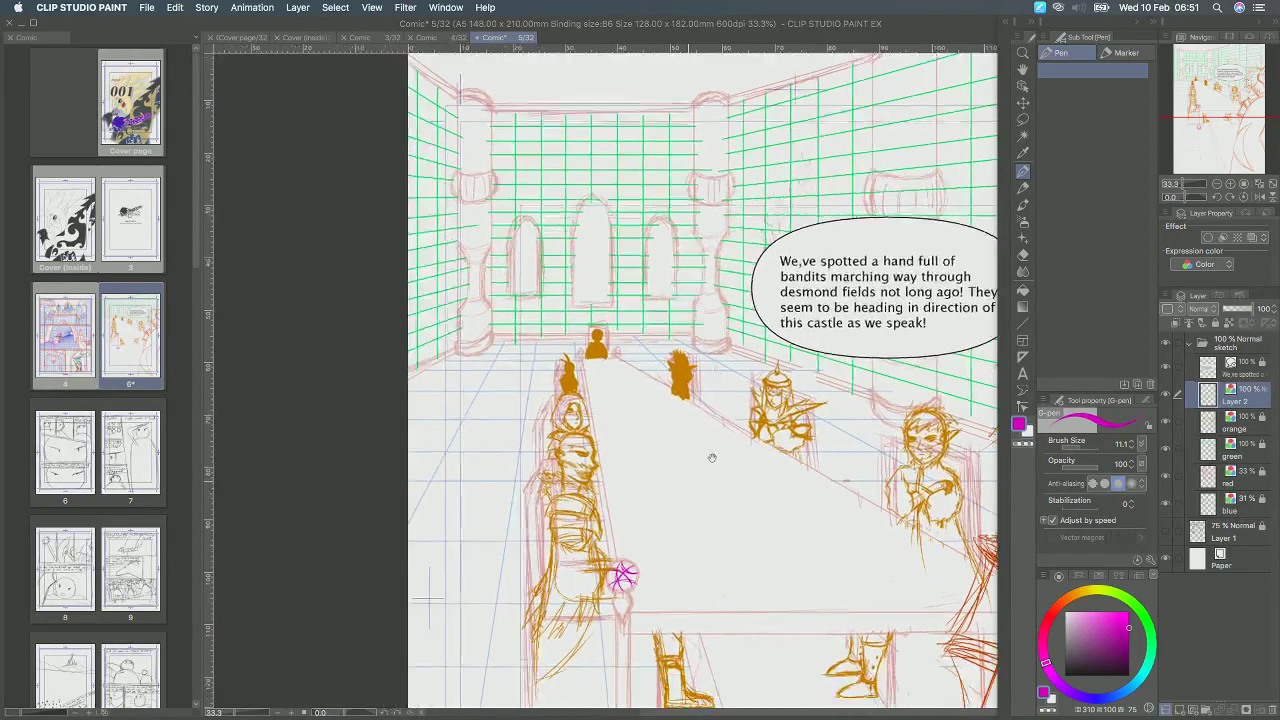
pyautogui.moveTo(796, 475)
pyautogui.mouseDown()
pyautogui.moveTo(757, 503)
pyautogui.moveTo(723, 503)
pyautogui.moveTo(597, 457)
pyautogui.mouseUp()
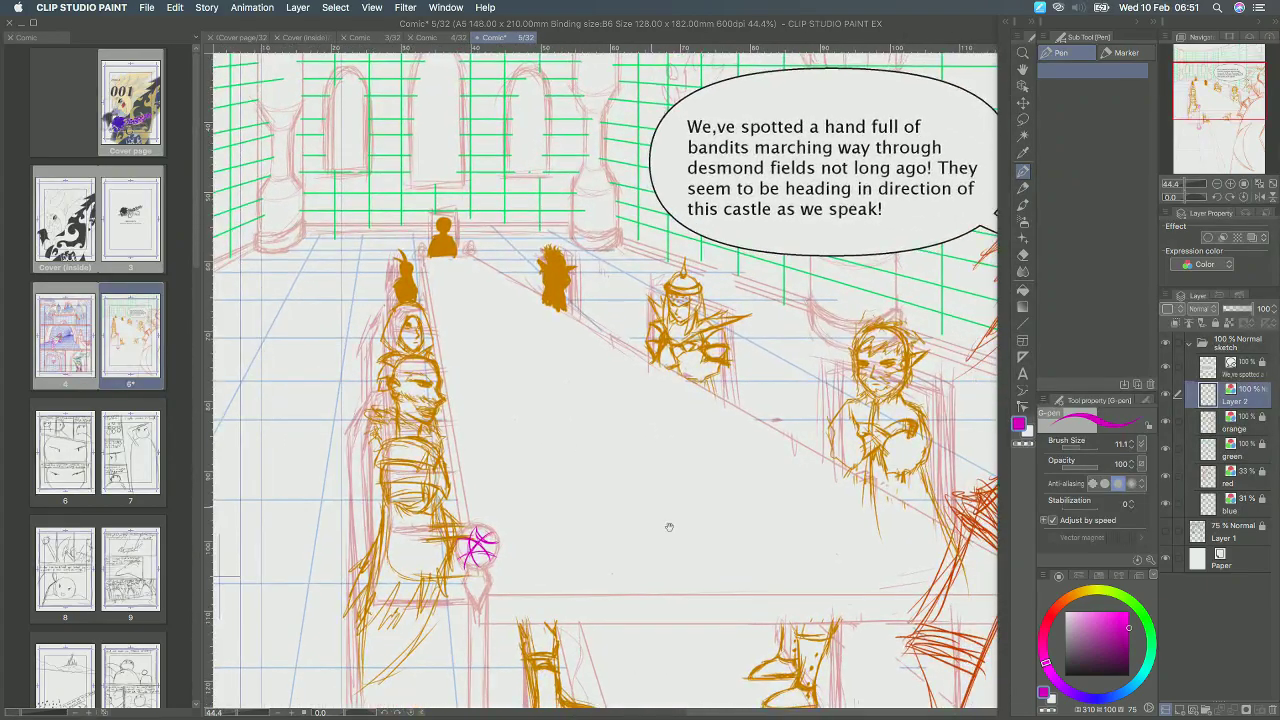
pyautogui.moveTo(681, 574); pyautogui.dragTo(654, 514)
pyautogui.scroll(-1, 635, 527)
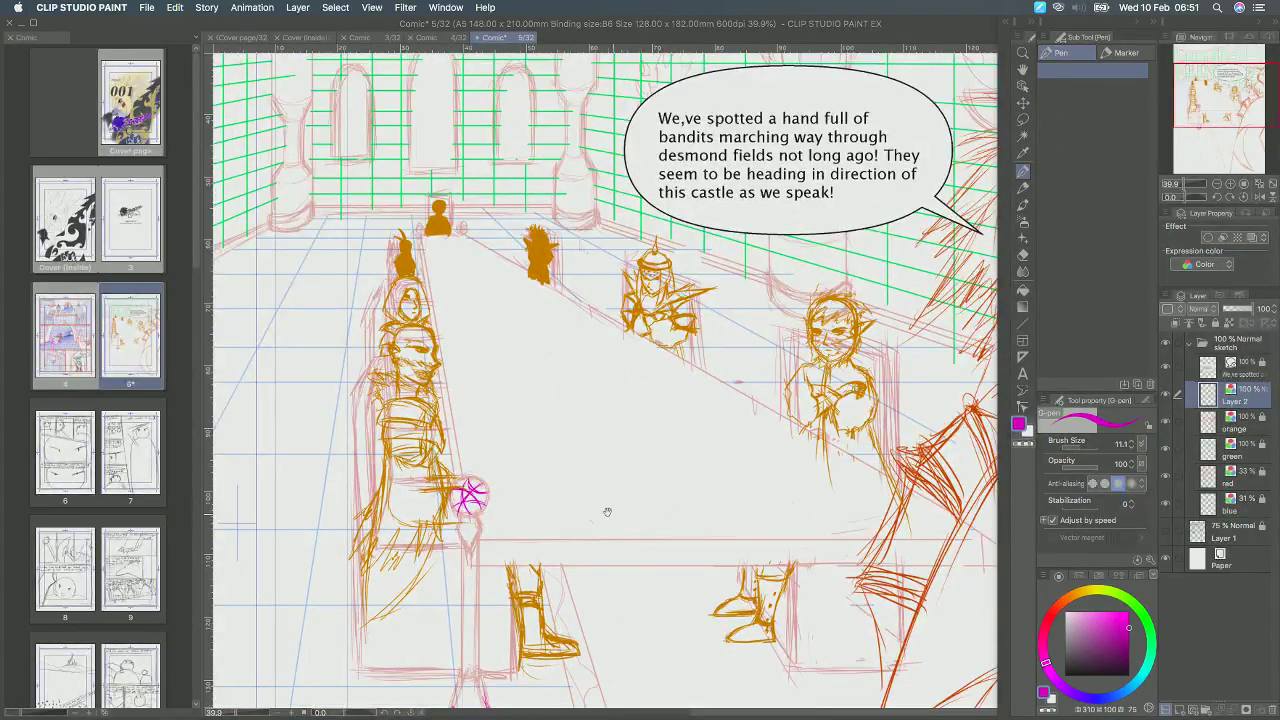
pyautogui.scroll(-2, 606, 514)
pyautogui.moveTo(516, 357)
pyautogui.mouseDown()
pyautogui.moveTo(557, 350)
pyautogui.moveTo(536, 366)
pyautogui.moveTo(558, 367)
pyautogui.mouseUp()
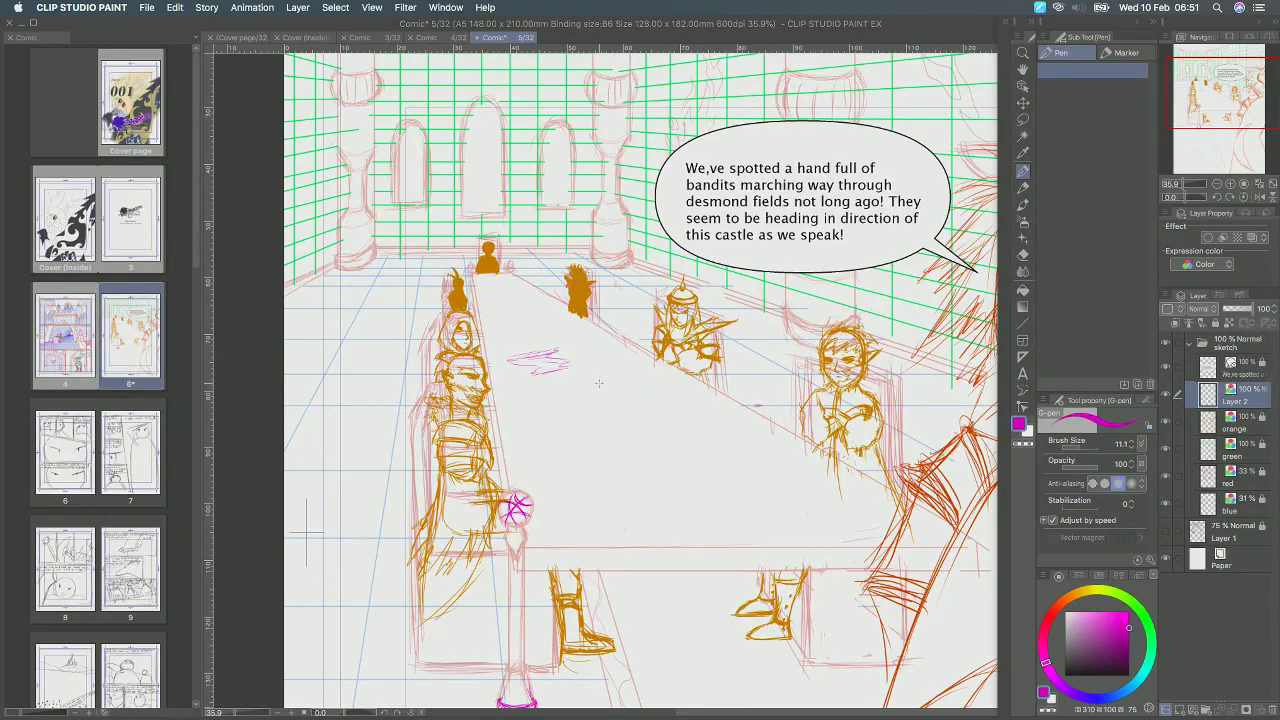
pyautogui.moveTo(642, 402); pyautogui.dragTo(722, 398)
pyautogui.moveTo(648, 400)
pyautogui.mouseDown()
pyautogui.moveTo(577, 424)
pyautogui.moveTo(619, 381)
pyautogui.moveTo(602, 363)
pyautogui.moveTo(584, 381)
pyautogui.moveTo(608, 382)
pyautogui.moveTo(531, 420)
pyautogui.moveTo(600, 403)
pyautogui.moveTo(547, 430)
pyautogui.moveTo(706, 432)
pyautogui.moveTo(629, 430)
pyautogui.moveTo(682, 425)
pyautogui.moveTo(612, 443)
pyautogui.moveTo(670, 436)
pyautogui.mouseUp()
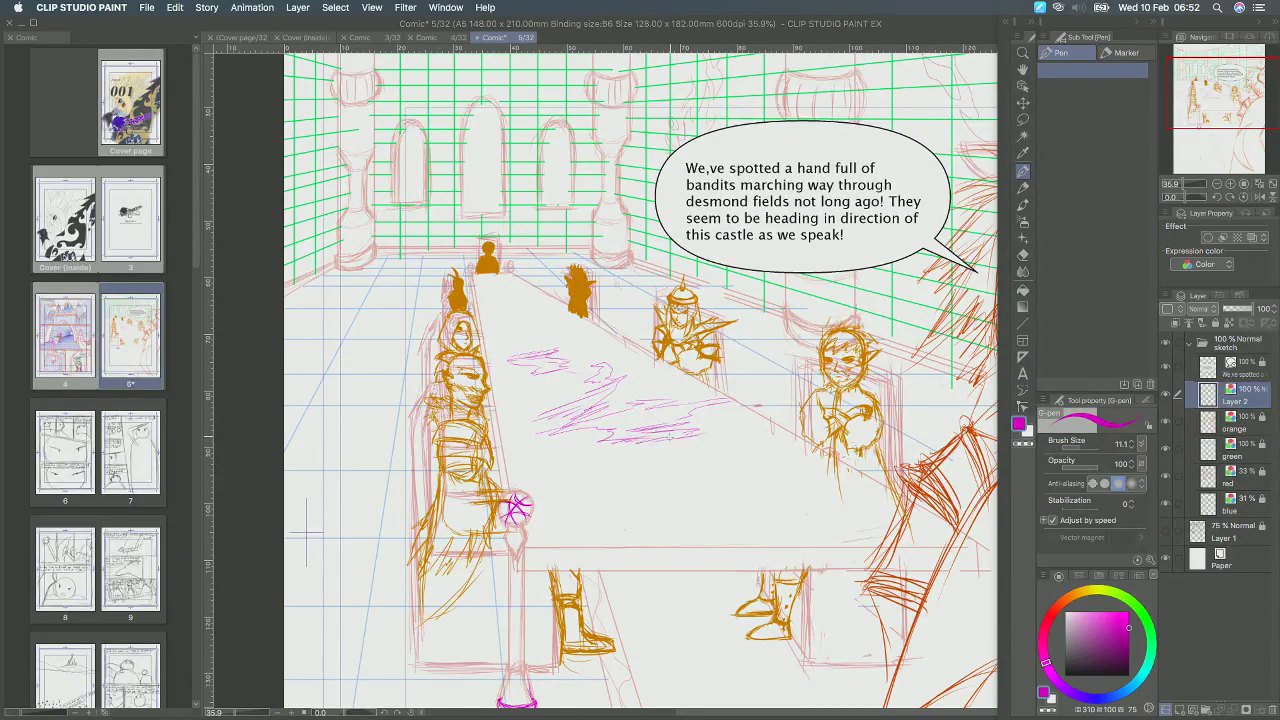
pyautogui.moveTo(536, 504)
pyautogui.mouseDown()
pyautogui.moveTo(621, 490)
pyautogui.moveTo(556, 507)
pyautogui.moveTo(728, 492)
pyautogui.mouseUp()
pyautogui.moveTo(610, 508)
pyautogui.mouseDown()
pyautogui.moveTo(720, 480)
pyautogui.moveTo(676, 516)
pyautogui.moveTo(610, 527)
pyautogui.moveTo(696, 532)
pyautogui.moveTo(594, 565)
pyautogui.moveTo(650, 552)
pyautogui.moveTo(604, 568)
pyautogui.moveTo(619, 567)
pyautogui.mouseUp()
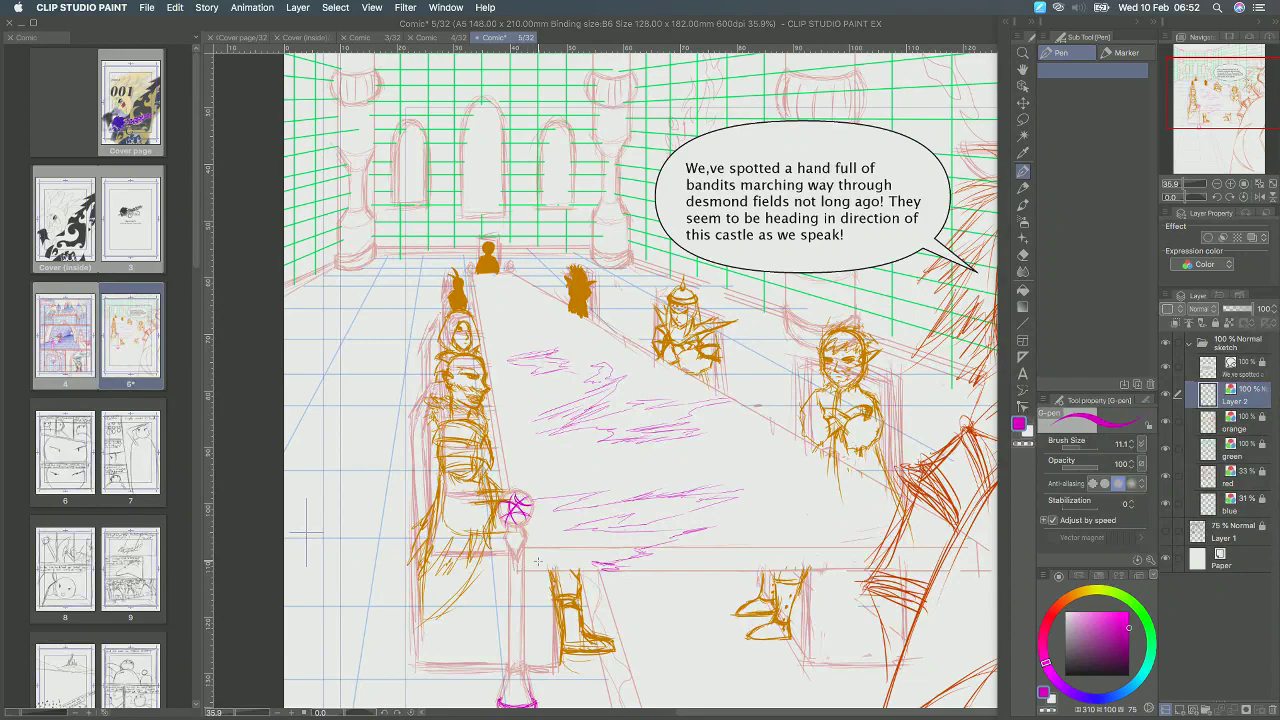
pyautogui.moveTo(834, 484); pyautogui.dragTo(893, 503)
# Undo the last surface marks near the table's front edge.
pyautogui.press('super+z')
pyautogui.press('super+z')
pyautogui.press('super+z')
pyautogui.press('super+z')
pyautogui.press('super+z')
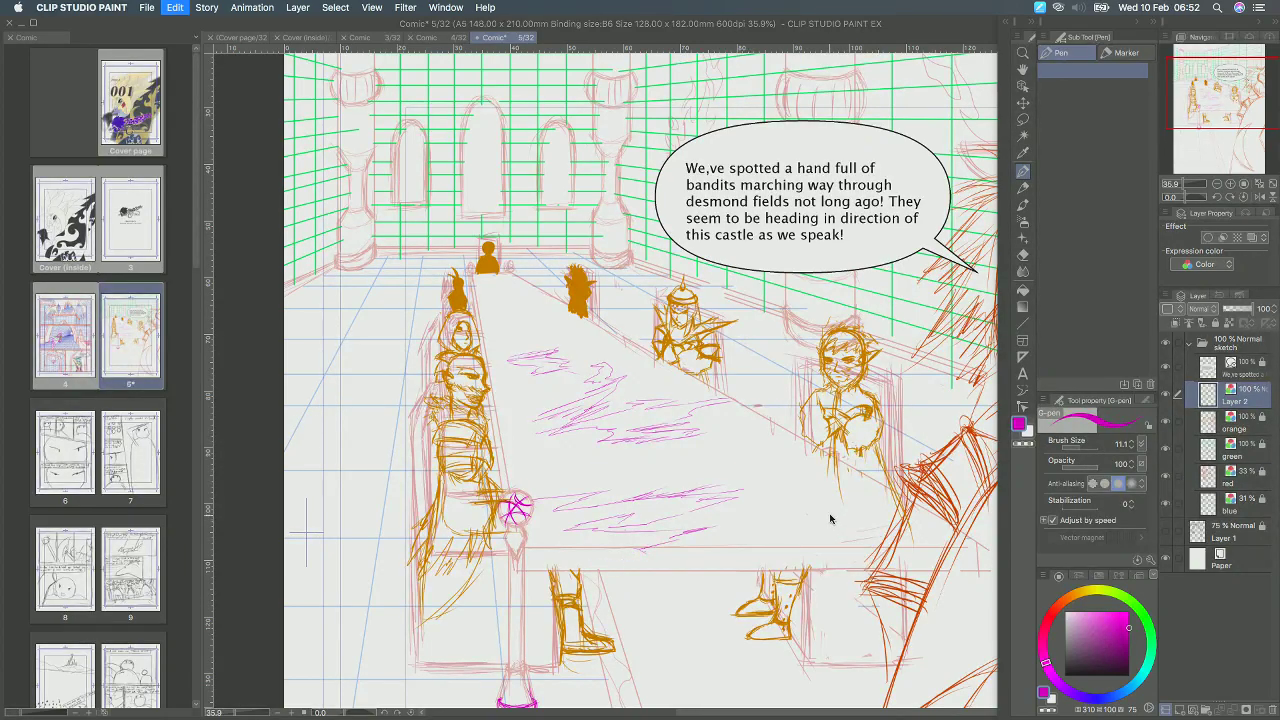
# Erase the remaining magenta surface marks from the tabletop with the Hard eraser at brush size 127.7.
pyautogui.click(1023, 254)
pyautogui.moveTo(521, 360); pyautogui.dragTo(540, 381)
pyautogui.press('super+z')
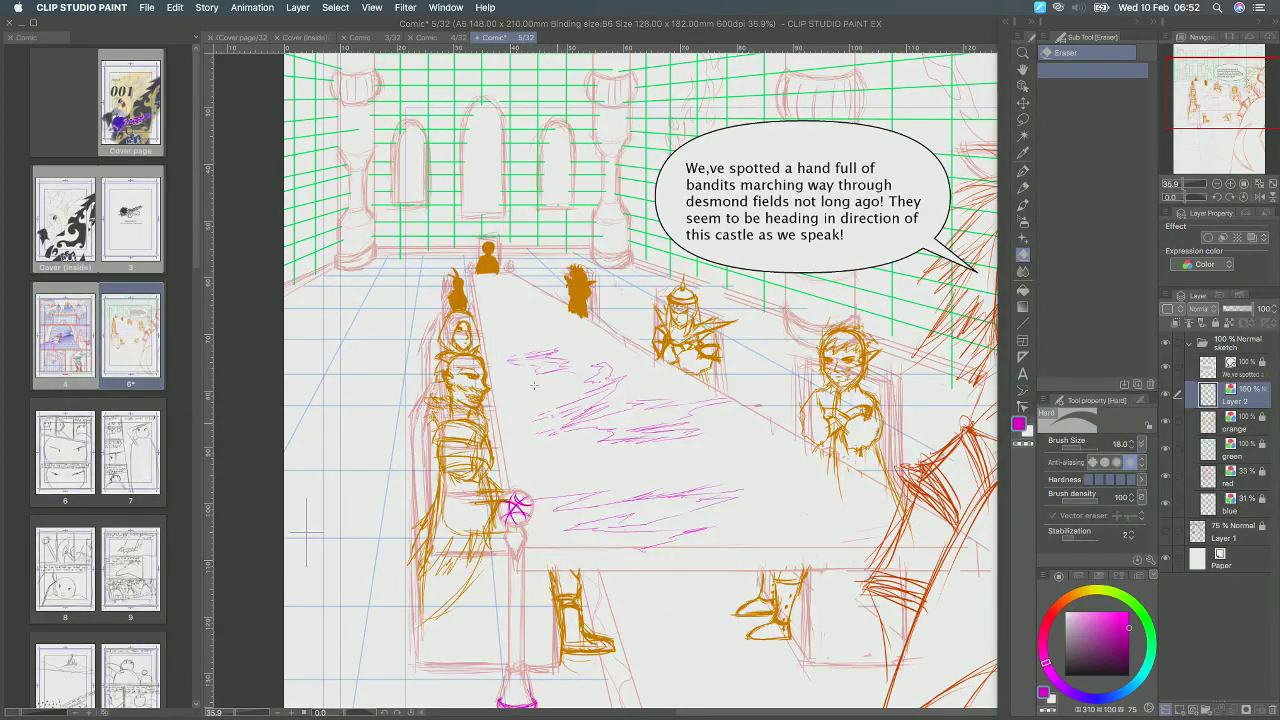
pyautogui.click(1089, 448)
pyautogui.moveTo(548, 449)
pyautogui.mouseDown()
pyautogui.moveTo(573, 411)
pyautogui.moveTo(599, 400)
pyautogui.moveTo(576, 343)
pyautogui.moveTo(722, 420)
pyautogui.mouseUp()
pyautogui.moveTo(710, 486)
pyautogui.mouseDown()
pyautogui.moveTo(580, 522)
pyautogui.moveTo(560, 500)
pyautogui.moveTo(700, 532)
pyautogui.moveTo(685, 495)
pyautogui.moveTo(731, 476)
pyautogui.mouseUp()
# Draw a straight magenta line across the tabletop from the far silhouette towards the front edge and sketch a small pointed mark on it.
pyautogui.press('p')
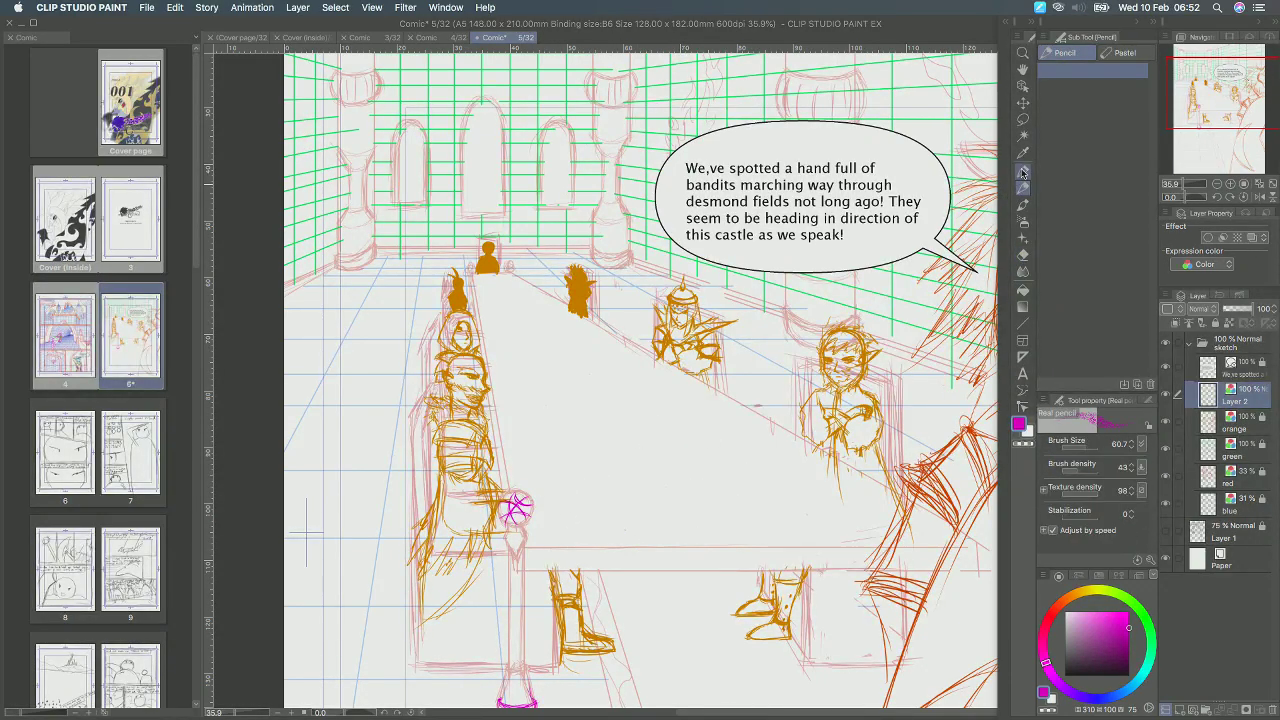
pyautogui.moveTo(598, 389); pyautogui.dragTo(618, 397)
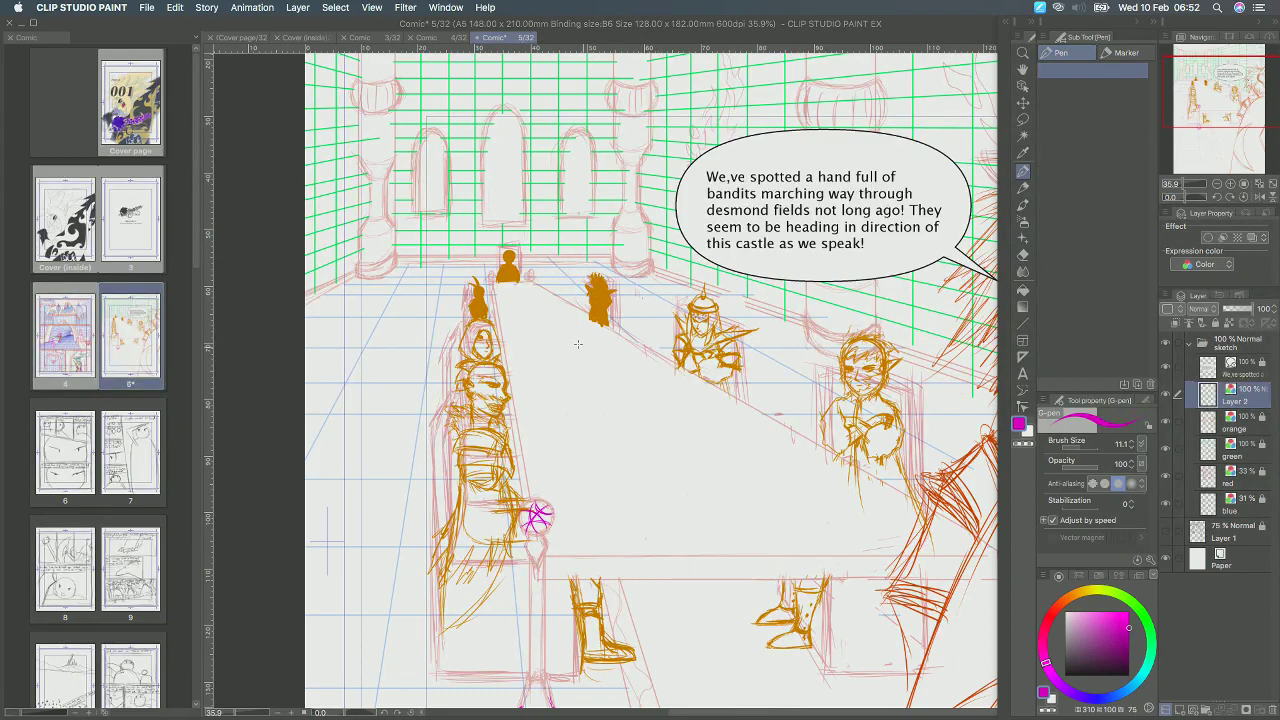
pyautogui.moveTo(580, 352); pyautogui.dragTo(595, 354)
pyautogui.click(1022, 323)
pyautogui.moveTo(510, 281)
pyautogui.mouseDown()
pyautogui.moveTo(725, 560)
pyautogui.moveTo(782, 557)
pyautogui.moveTo(762, 552)
pyautogui.mouseUp()
pyautogui.click(1022, 172)
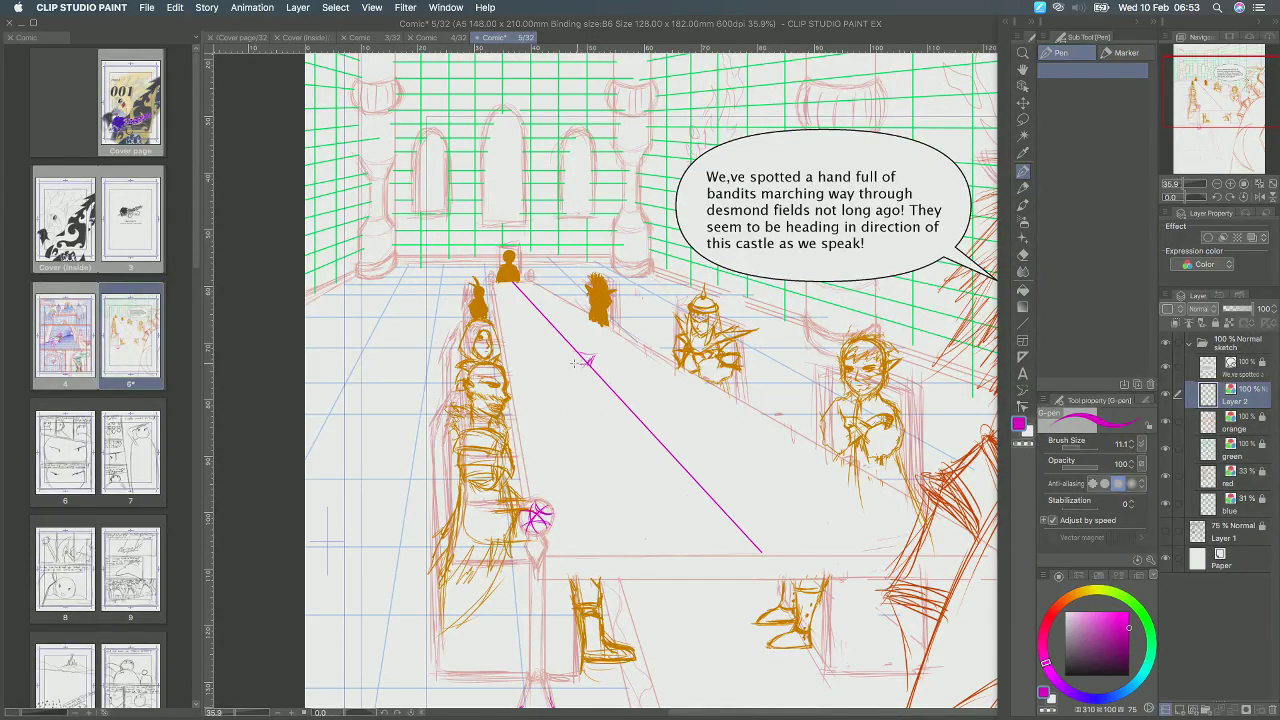
pyautogui.moveTo(600, 350)
pyautogui.mouseDown()
pyautogui.moveTo(576, 356)
pyautogui.moveTo(590, 364)
pyautogui.mouseUp()
# Extend the pointed mark on the tabletop line with further strokes and add curved strokes around it.
pyautogui.doubleClick(115, 358)
pyautogui.scroll(-1, 571, 668)
pyautogui.moveTo(687, 491); pyautogui.dragTo(660, 322)
pyautogui.scroll(5, 608, 328)
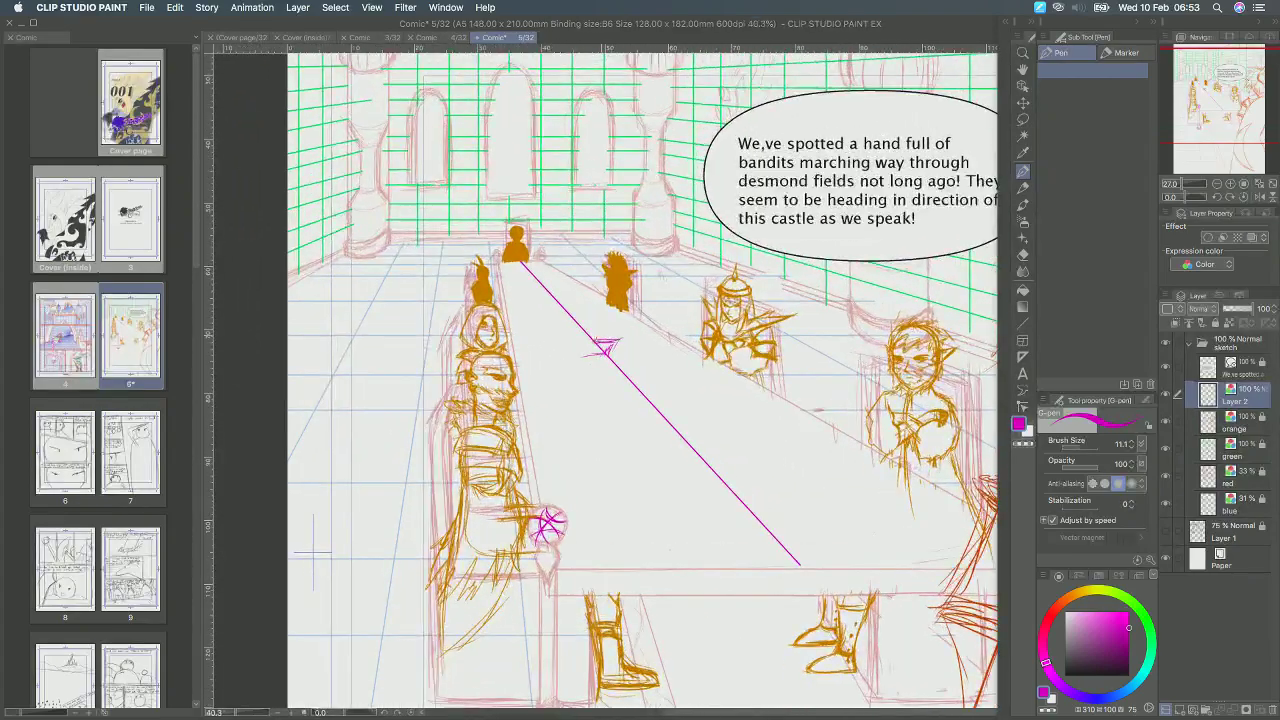
pyautogui.moveTo(571, 362); pyautogui.dragTo(608, 357)
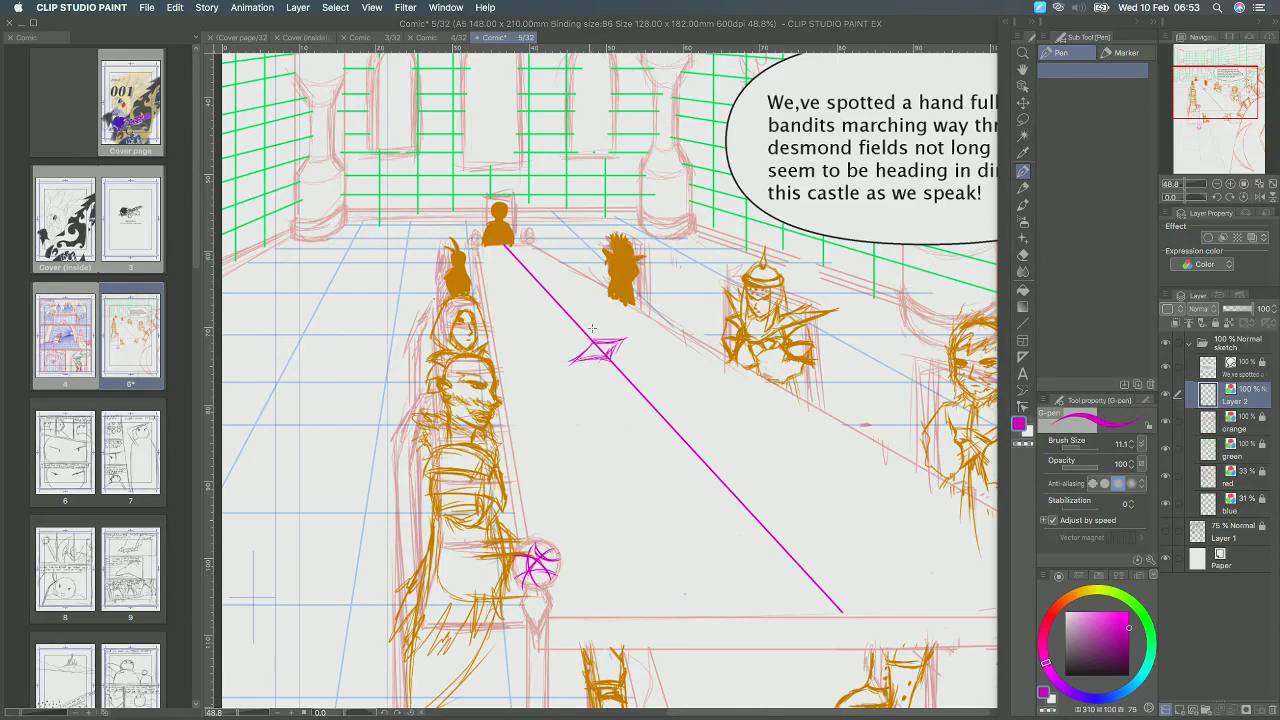
pyautogui.moveTo(567, 339); pyautogui.dragTo(574, 325)
pyautogui.scroll(-3, 596, 376)
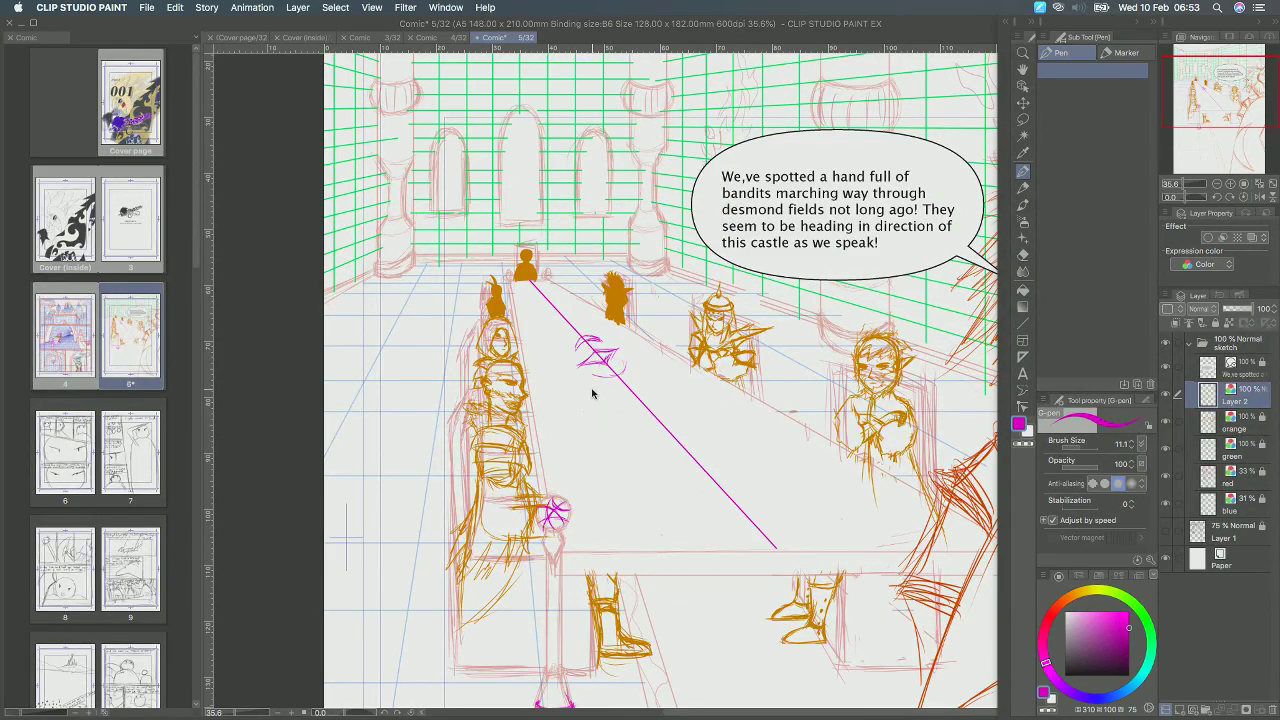
# Erase the diagonal line and the emblem-like mark from the tabletop.
pyautogui.click(1022, 254)
pyautogui.moveTo(570, 361)
pyautogui.mouseDown()
pyautogui.moveTo(592, 358)
pyautogui.moveTo(625, 385)
pyautogui.moveTo(610, 345)
pyautogui.moveTo(576, 337)
pyautogui.mouseUp()
pyautogui.moveTo(632, 392); pyautogui.dragTo(776, 548)
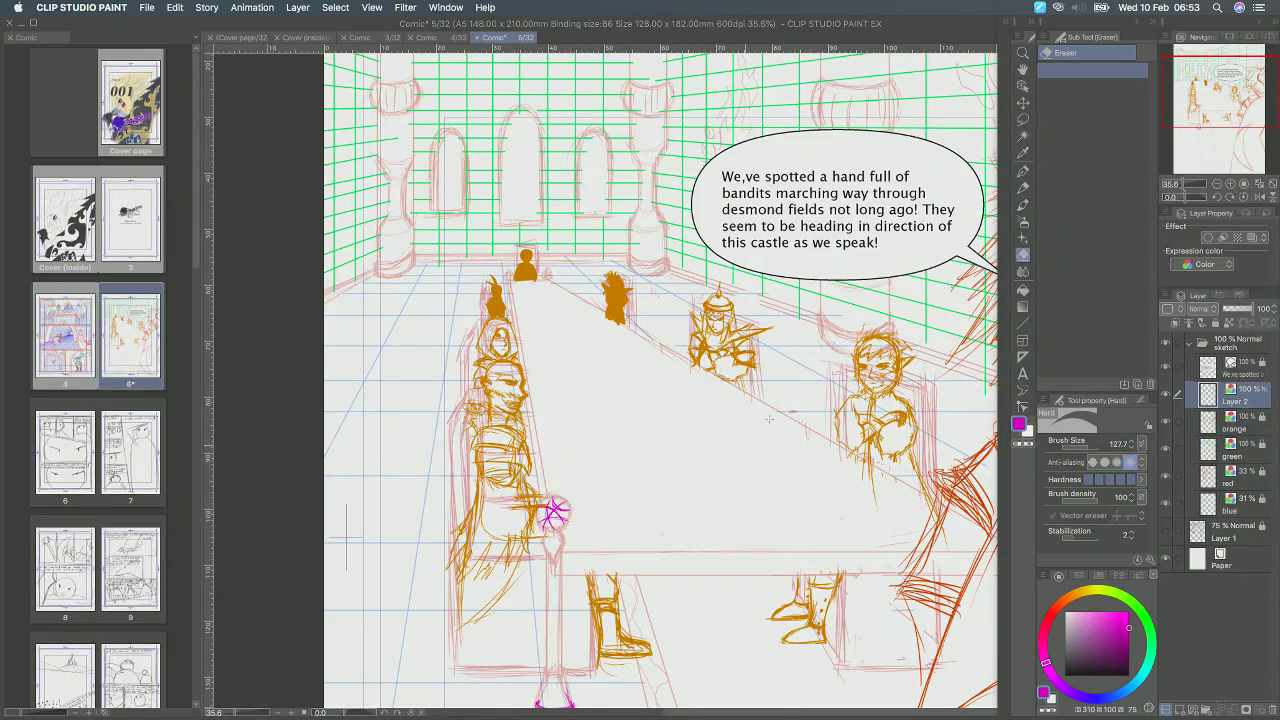
# Try a wavy magenta line along the table's edge beside the overlapping characters, and erase it.
pyautogui.click(1022, 171)
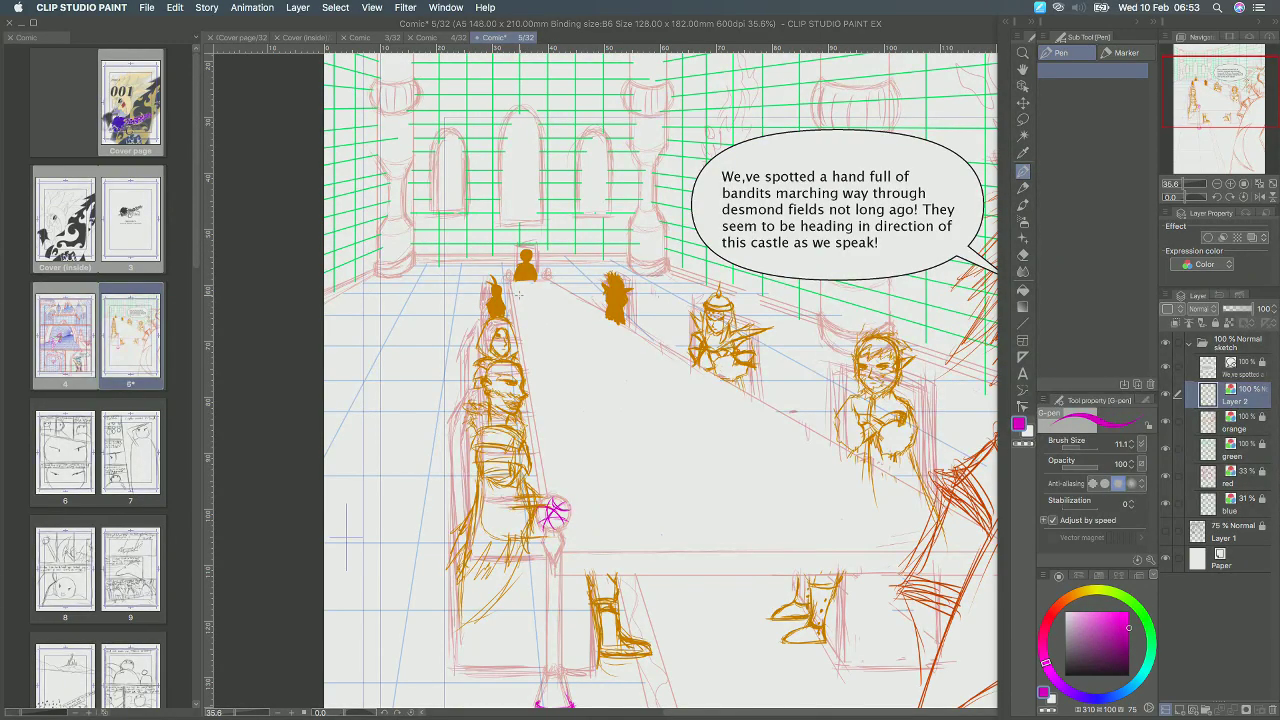
pyautogui.moveTo(518, 292); pyautogui.dragTo(533, 408)
pyautogui.press('e')
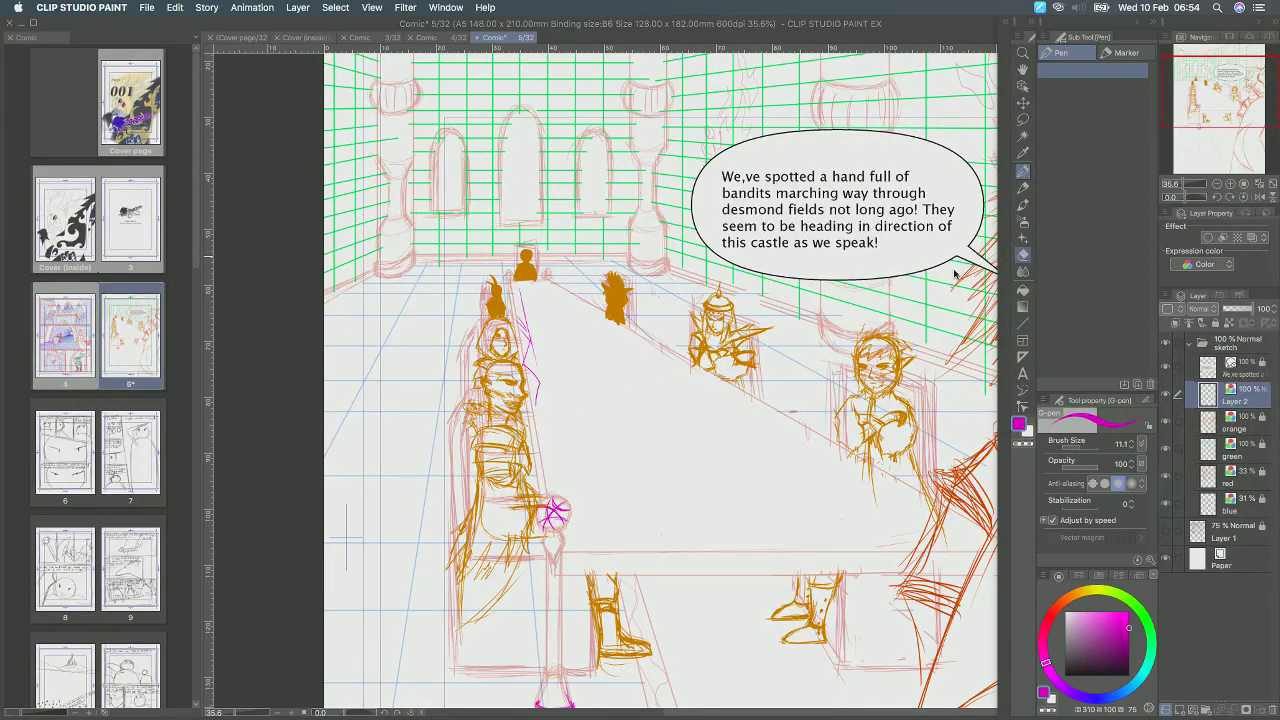
pyautogui.moveTo(522, 288); pyautogui.dragTo(535, 388)
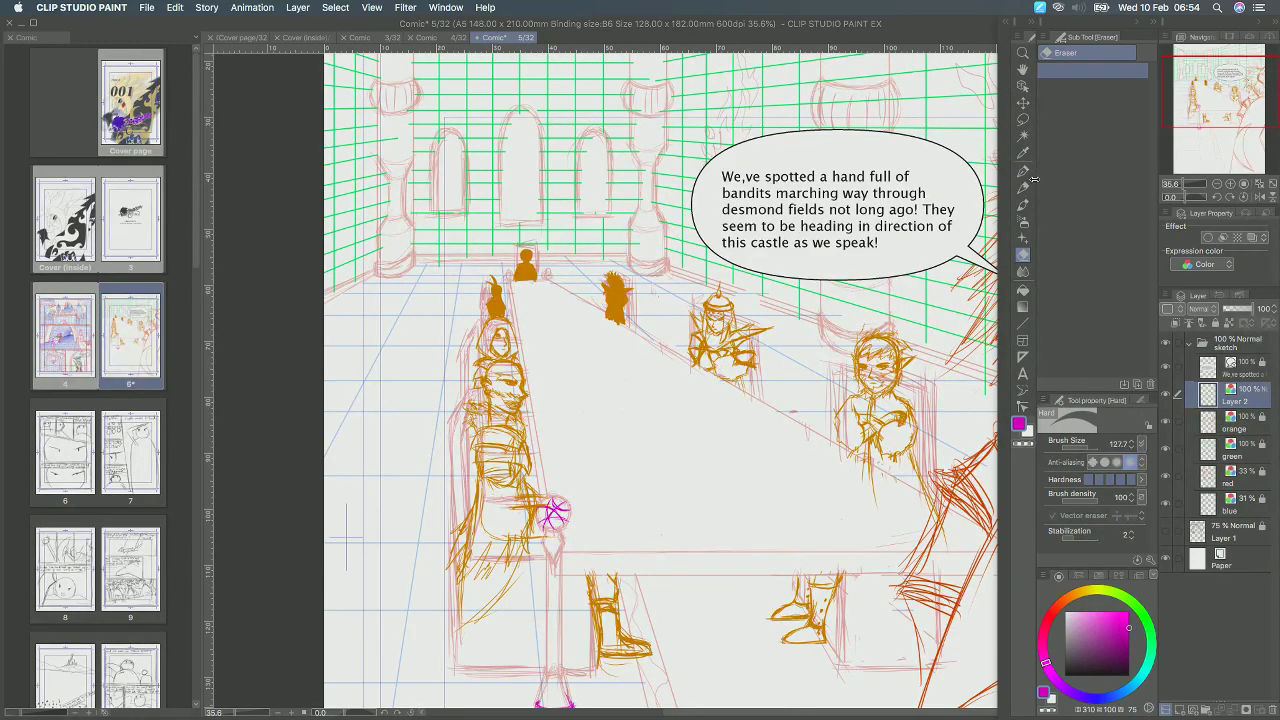
# Outline the tabletop in magenta with straight lines along both long sides and across the near edge.
pyautogui.click(1023, 324)
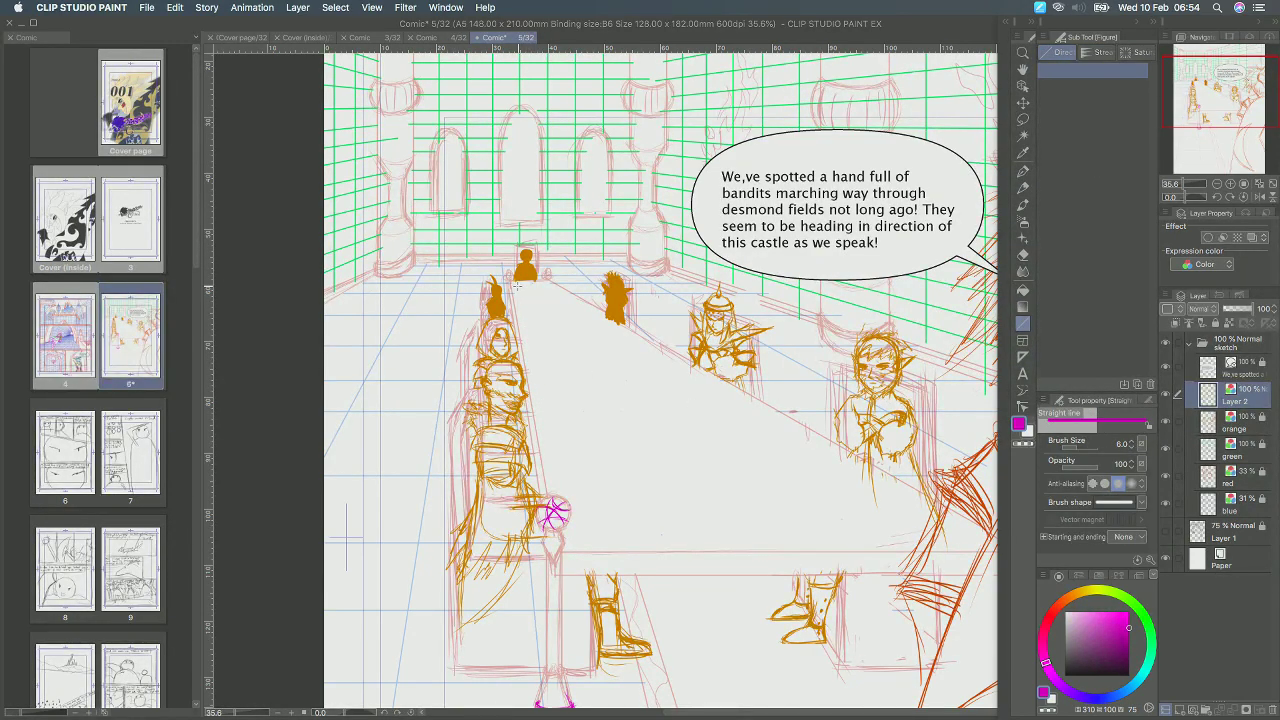
pyautogui.moveTo(512, 285)
pyautogui.mouseDown()
pyautogui.moveTo(591, 520)
pyautogui.moveTo(575, 533)
pyautogui.moveTo(926, 531)
pyautogui.mouseUp()
pyautogui.moveTo(548, 282); pyautogui.dragTo(940, 535)
pyautogui.moveTo(941, 535); pyautogui.dragTo(942, 536)
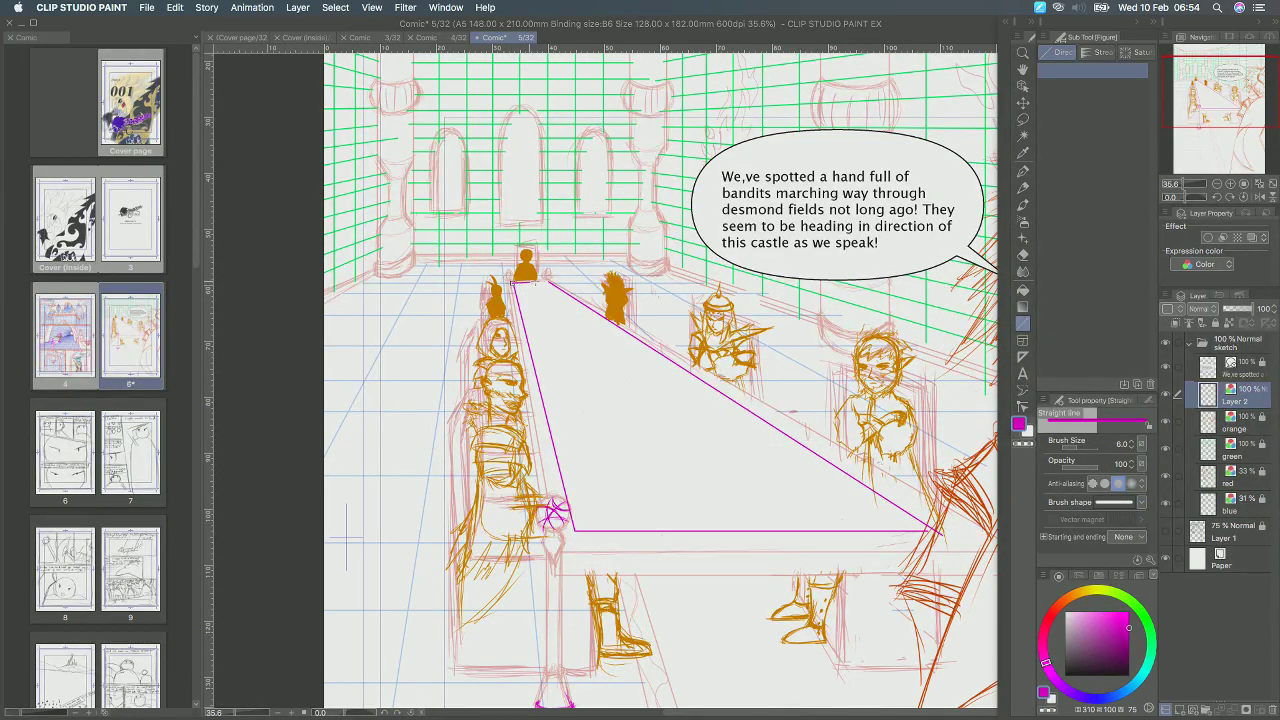
# Try rough magenta strokes with the G-pen along the tabletop's near edge and the side beside the overlapping characters, and undo them.
pyautogui.click(1023, 171)
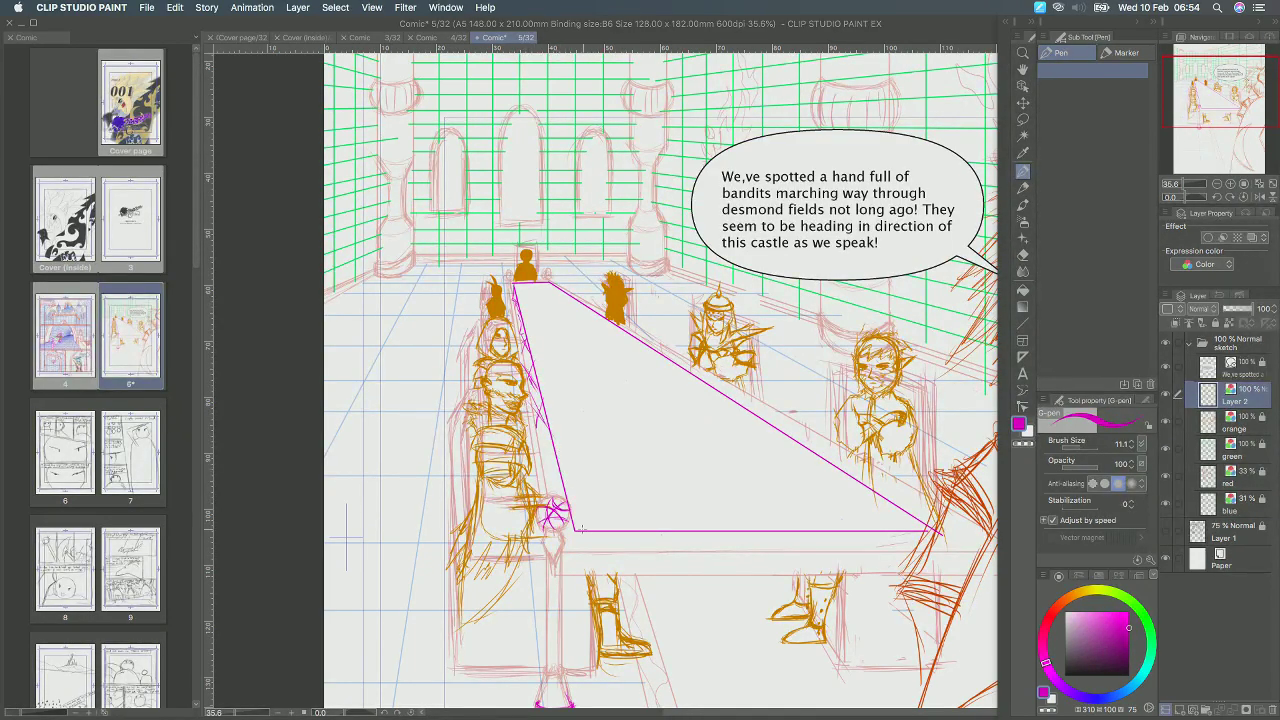
pyautogui.moveTo(554, 460)
pyautogui.mouseDown()
pyautogui.moveTo(654, 542)
pyautogui.moveTo(702, 539)
pyautogui.moveTo(799, 572)
pyautogui.moveTo(750, 535)
pyautogui.moveTo(790, 539)
pyautogui.moveTo(761, 565)
pyautogui.moveTo(661, 557)
pyautogui.moveTo(685, 556)
pyautogui.moveTo(676, 575)
pyautogui.moveTo(584, 552)
pyautogui.moveTo(604, 542)
pyautogui.moveTo(569, 554)
pyautogui.moveTo(602, 566)
pyautogui.mouseUp()
pyautogui.press('super+z')
pyautogui.press('super+z')
pyautogui.press('super+z')
pyautogui.press('super+z')
pyautogui.press('super+z')
pyautogui.press('super+z')
pyautogui.press('super+z')
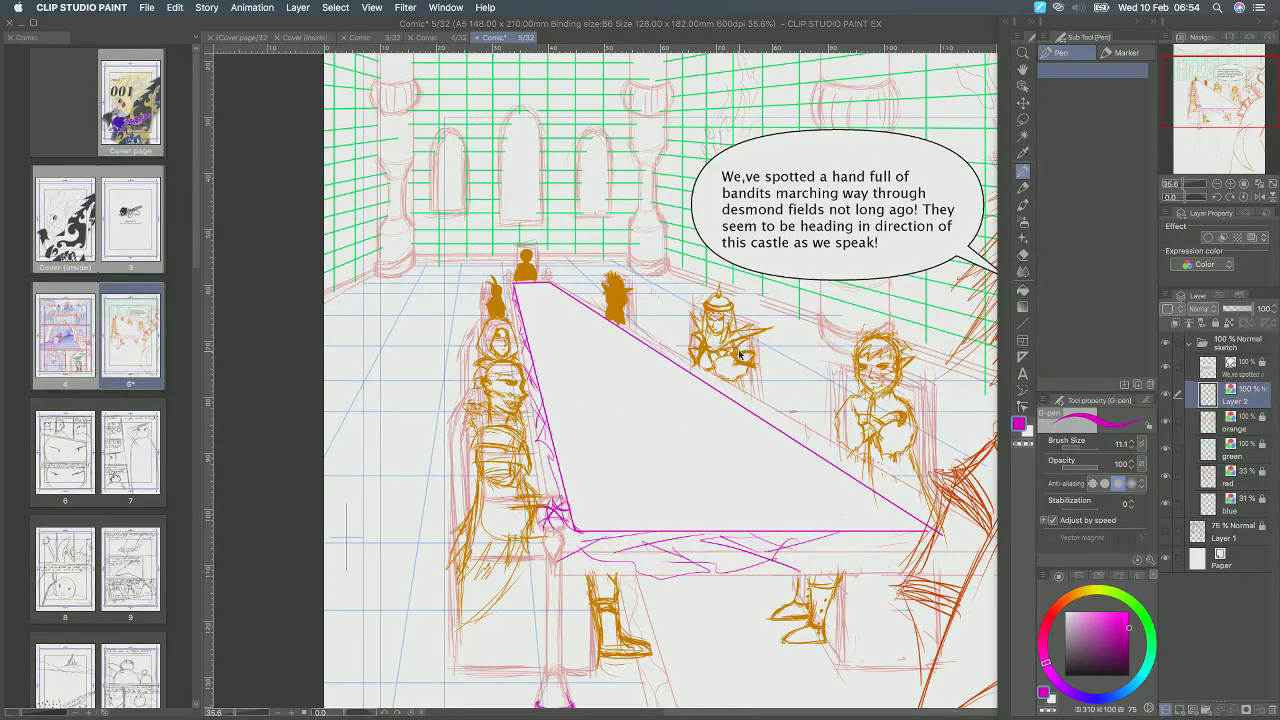
pyautogui.press('super+z')
pyautogui.press('super+z')
pyautogui.press('super+z')
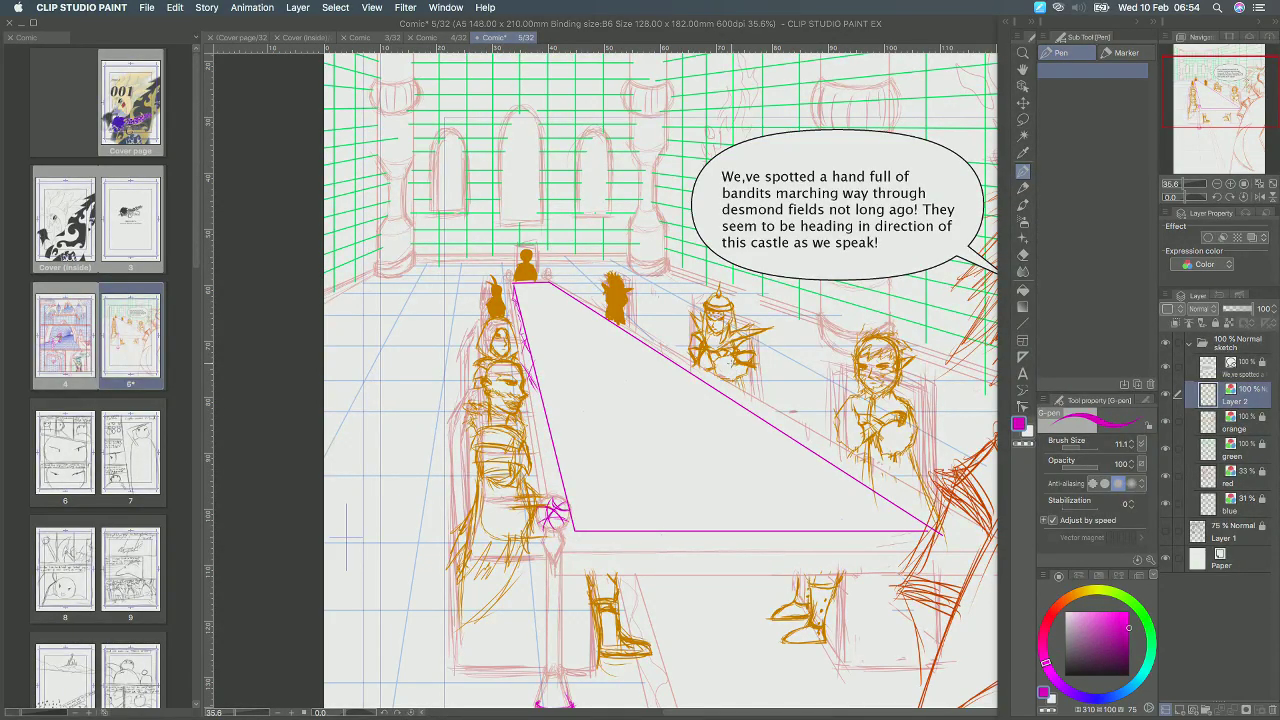
# Erase the stray strokes at the far end of the tabletop's side edge and redraw that stretch of the edge.
pyautogui.press('e')
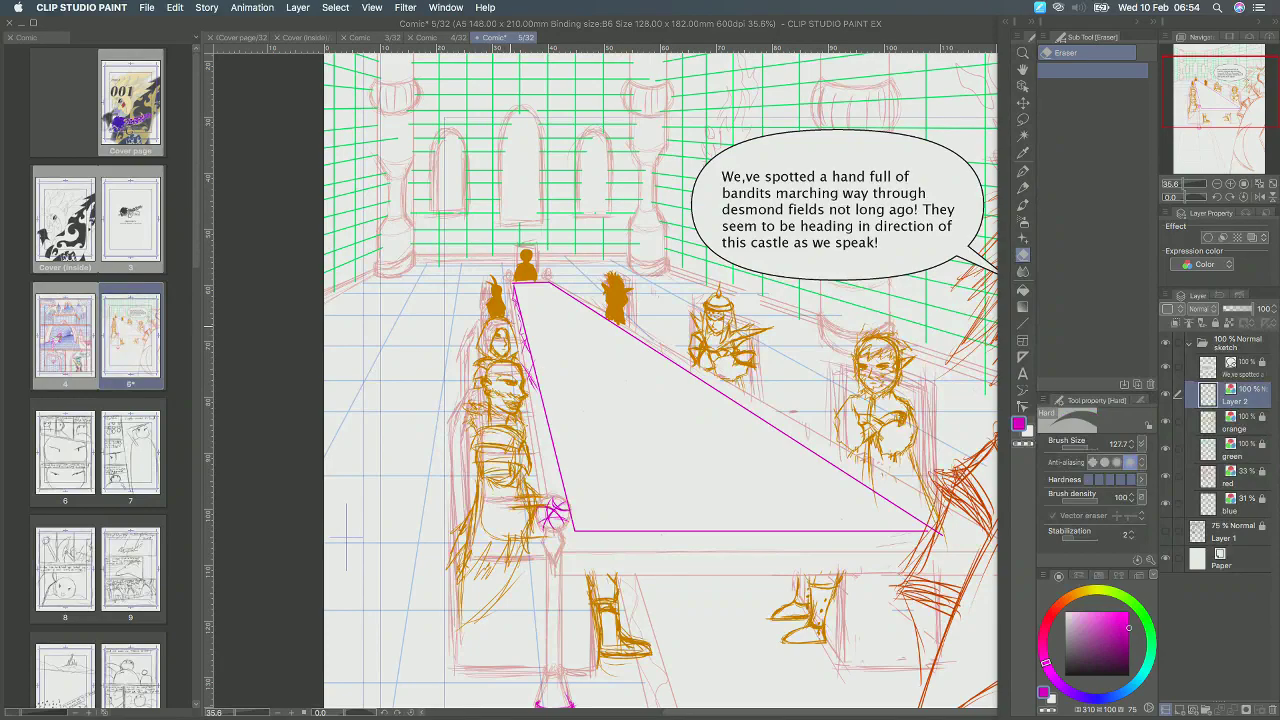
pyautogui.moveTo(513, 299); pyautogui.dragTo(528, 352)
pyautogui.press('p')
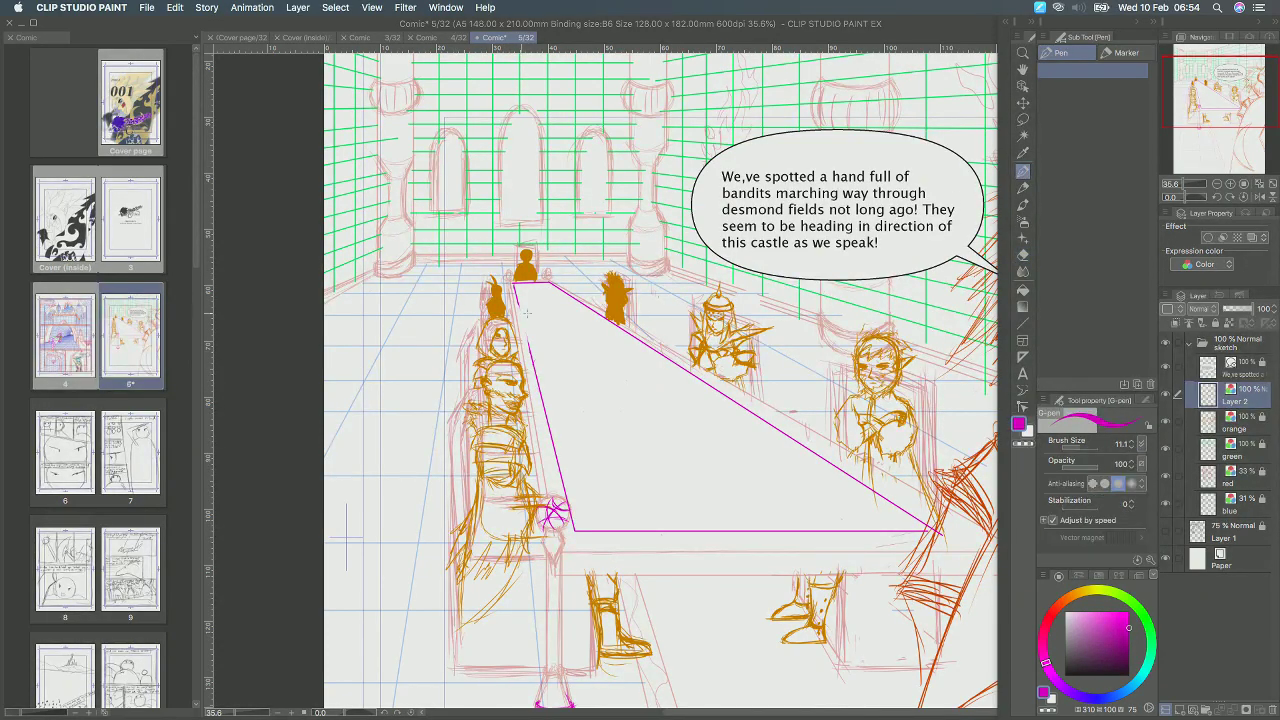
pyautogui.moveTo(516, 298); pyautogui.dragTo(530, 352)
# Draw curved magenta fold strokes on the tabletop rising to a point from its near edge, and smaller ones at the far end.
pyautogui.moveTo(706, 516)
pyautogui.mouseDown()
pyautogui.moveTo(703, 530)
pyautogui.moveTo(721, 527)
pyautogui.mouseUp()
pyautogui.press('super+z')
pyautogui.moveTo(661, 514)
pyautogui.mouseDown()
pyautogui.moveTo(654, 442)
pyautogui.moveTo(712, 491)
pyautogui.moveTo(696, 481)
pyautogui.moveTo(840, 530)
pyautogui.mouseUp()
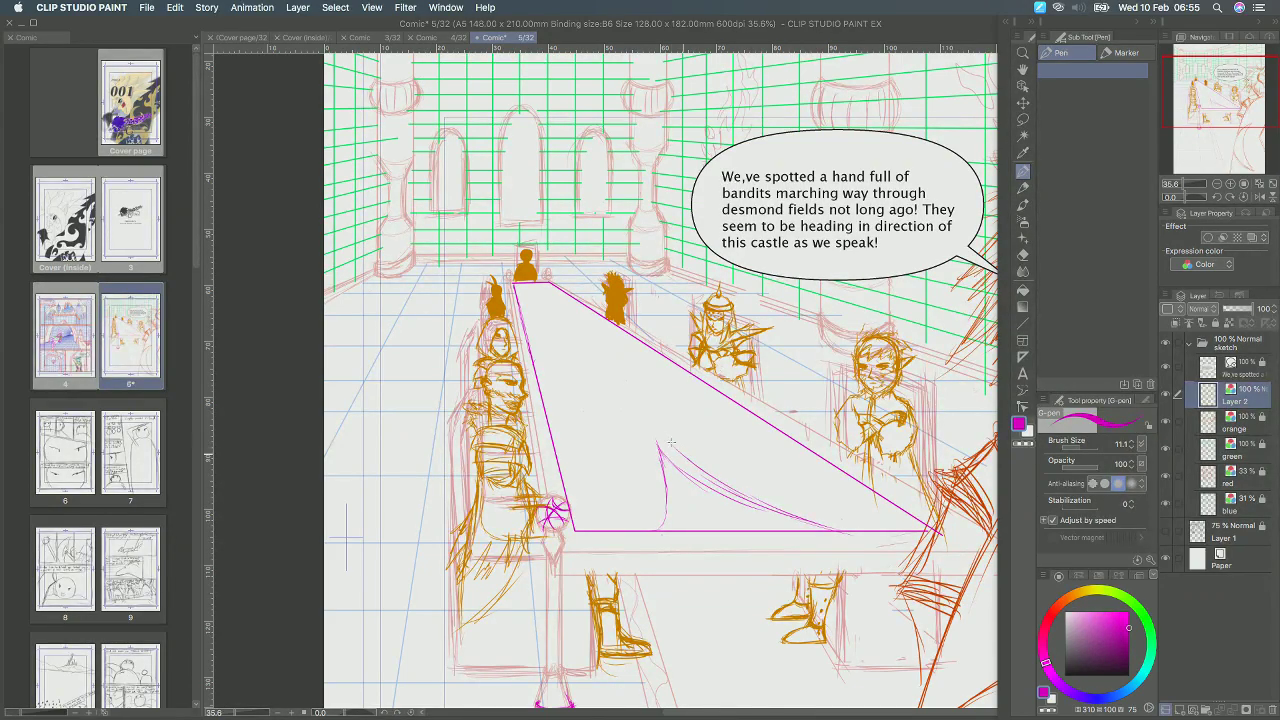
pyautogui.moveTo(656, 441)
pyautogui.mouseDown()
pyautogui.moveTo(663, 496)
pyautogui.moveTo(638, 532)
pyautogui.mouseUp()
pyautogui.moveTo(663, 444); pyautogui.dragTo(659, 502)
pyautogui.press('super+z')
# Save the page, rename the magenta sketch layer as pink, and lock it.
pyautogui.press('super+s')
pyautogui.doubleClick(1234, 400)
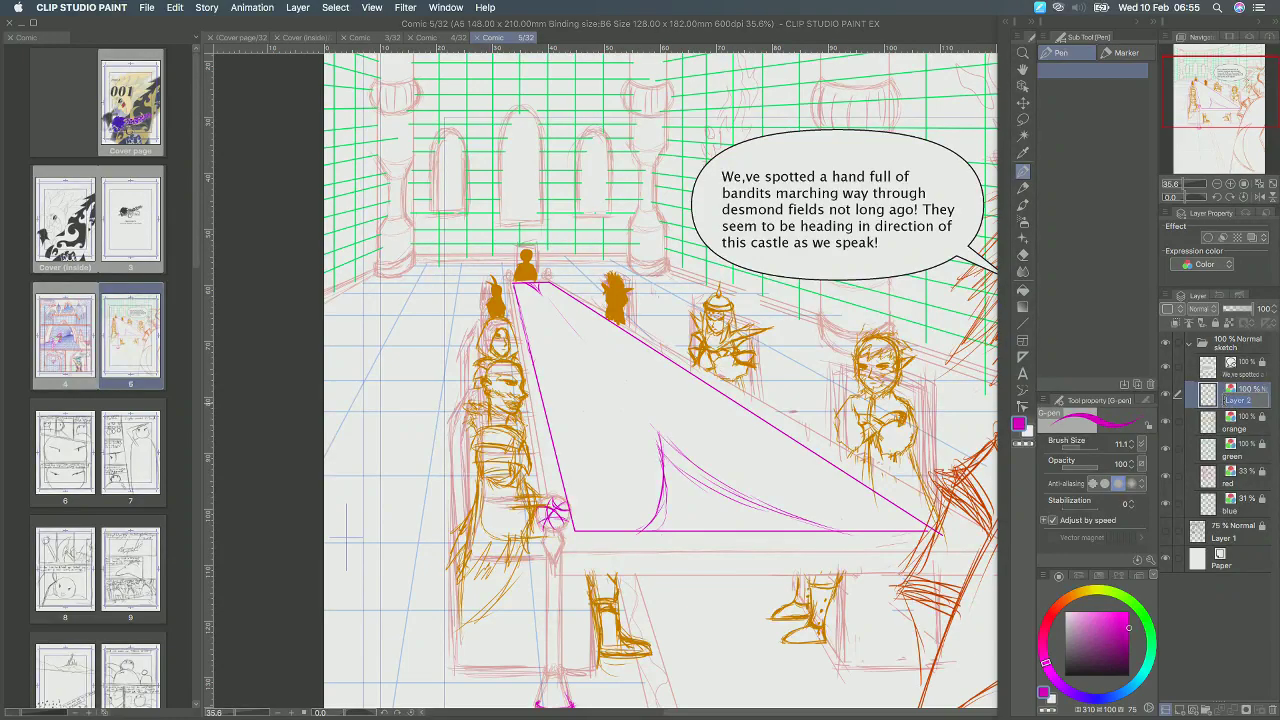
pyautogui.write('pink')
pyautogui.press('Return')
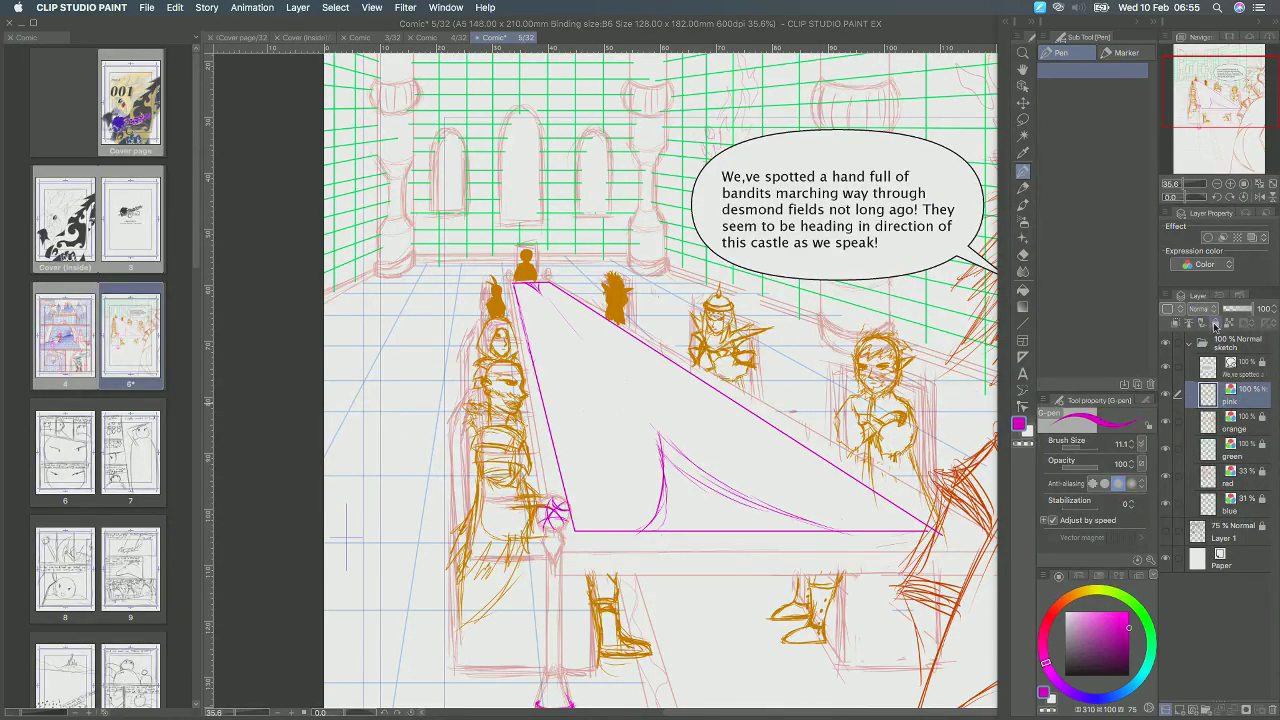
pyautogui.click(1243, 455)
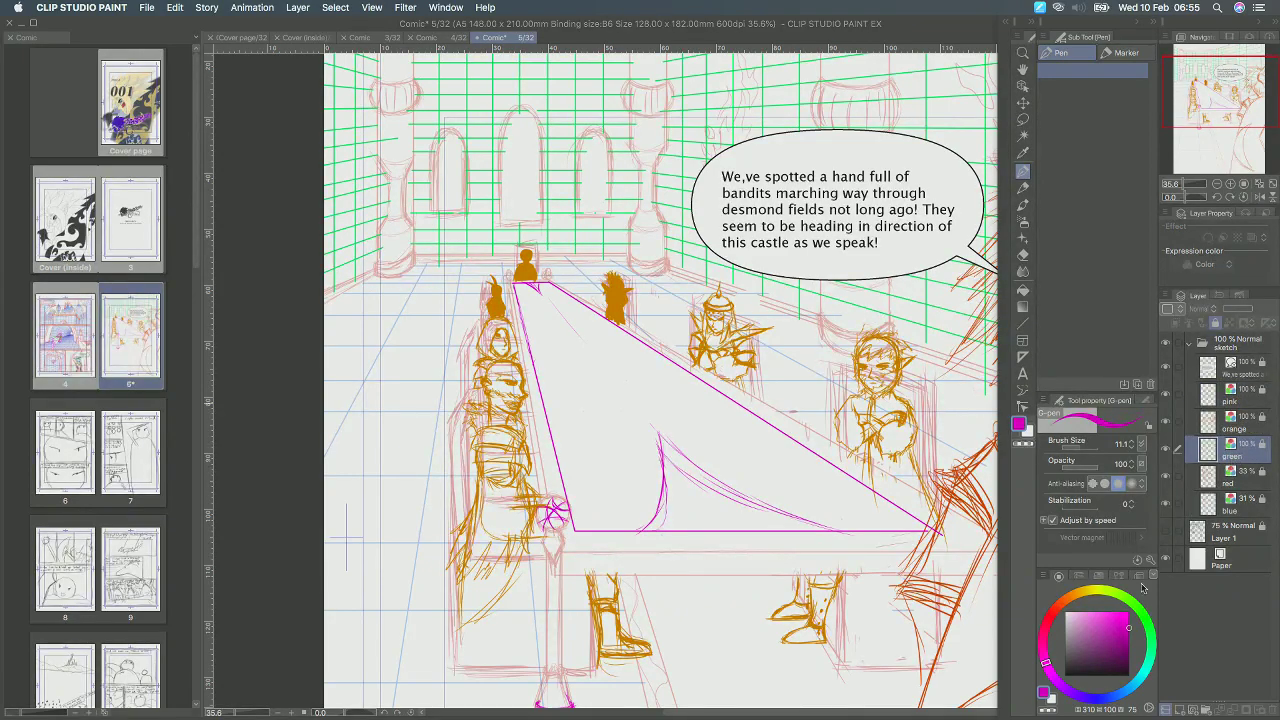
pyautogui.click(1146, 618)
pyautogui.click(1129, 628)
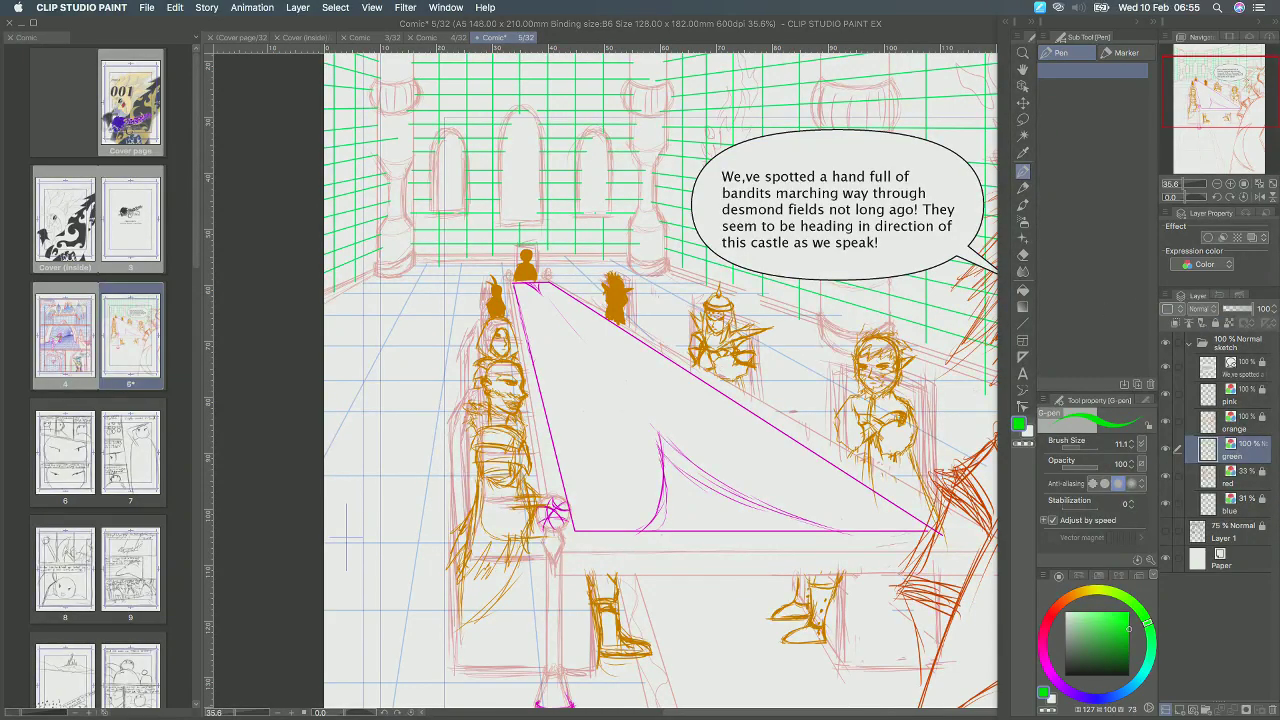
pyautogui.press('Tab')
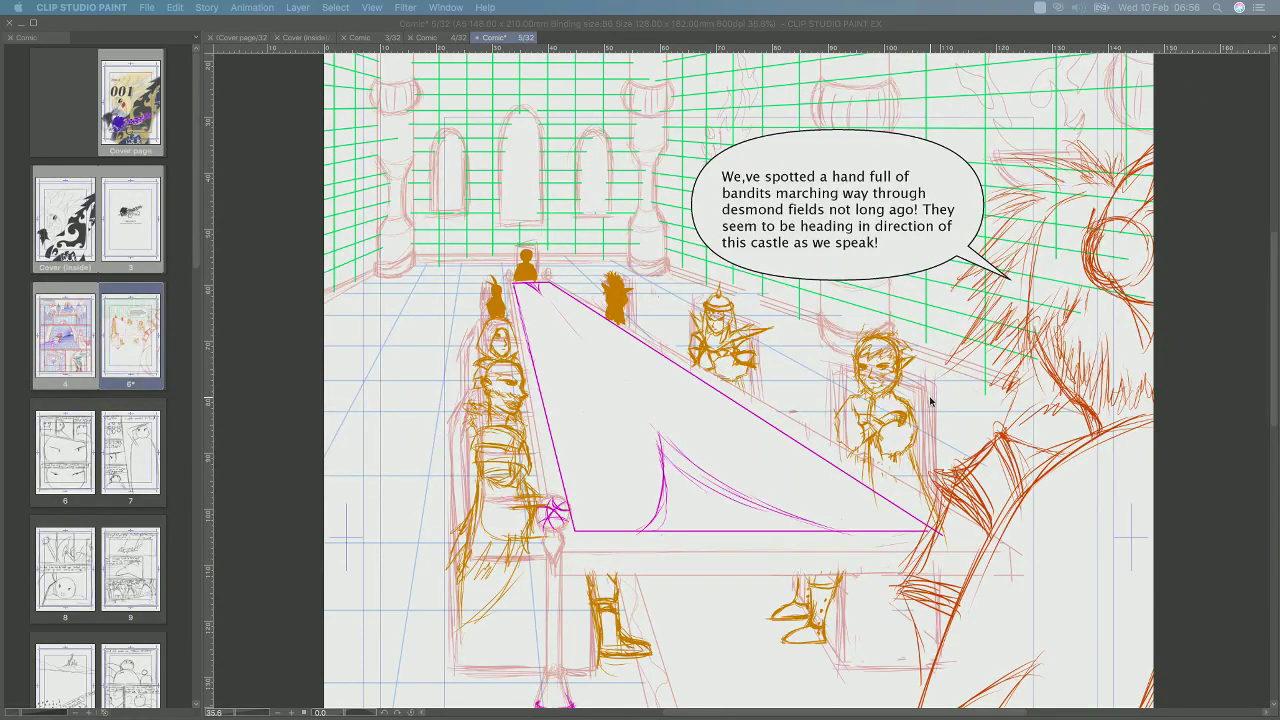
pyautogui.press('Tab')
pyautogui.moveTo(812, 443); pyautogui.dragTo(819, 463)
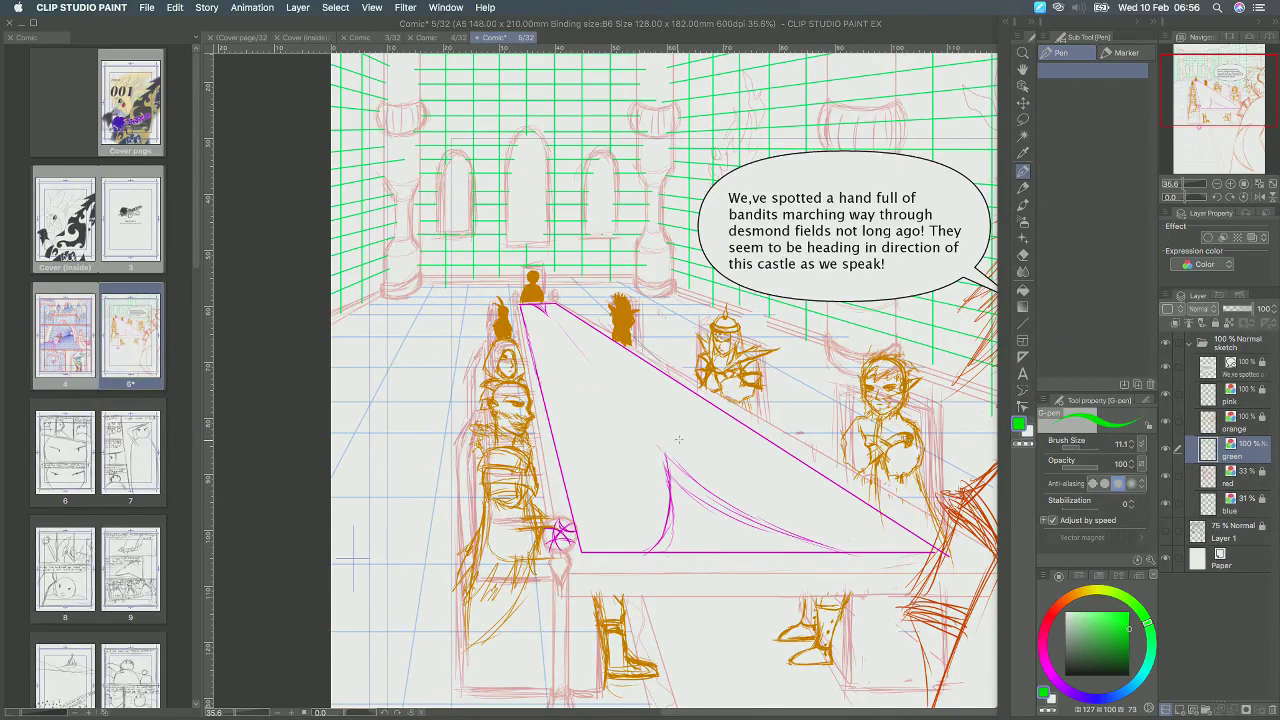
pyautogui.click(1214, 323)
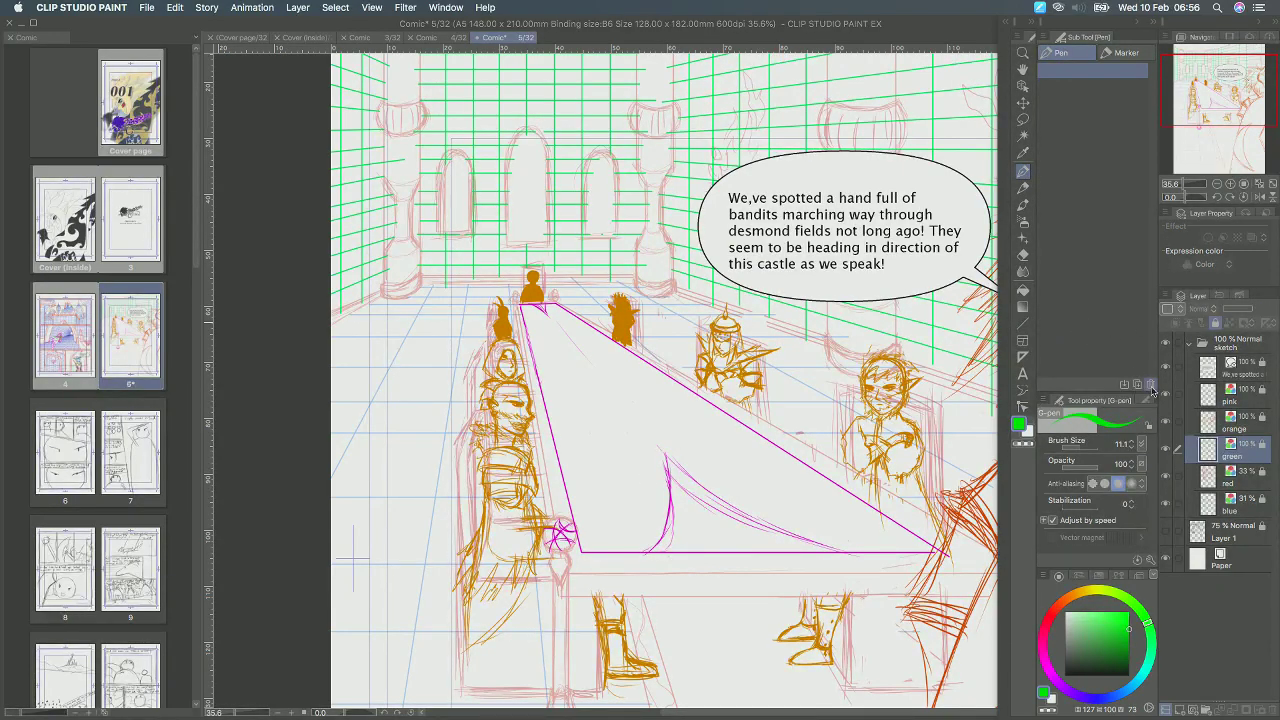
# Unlock the orange layer, set the drawing colour to orange, and erase the hooded figure's face outline with a size 51.1 eraser.
pyautogui.click(1226, 424)
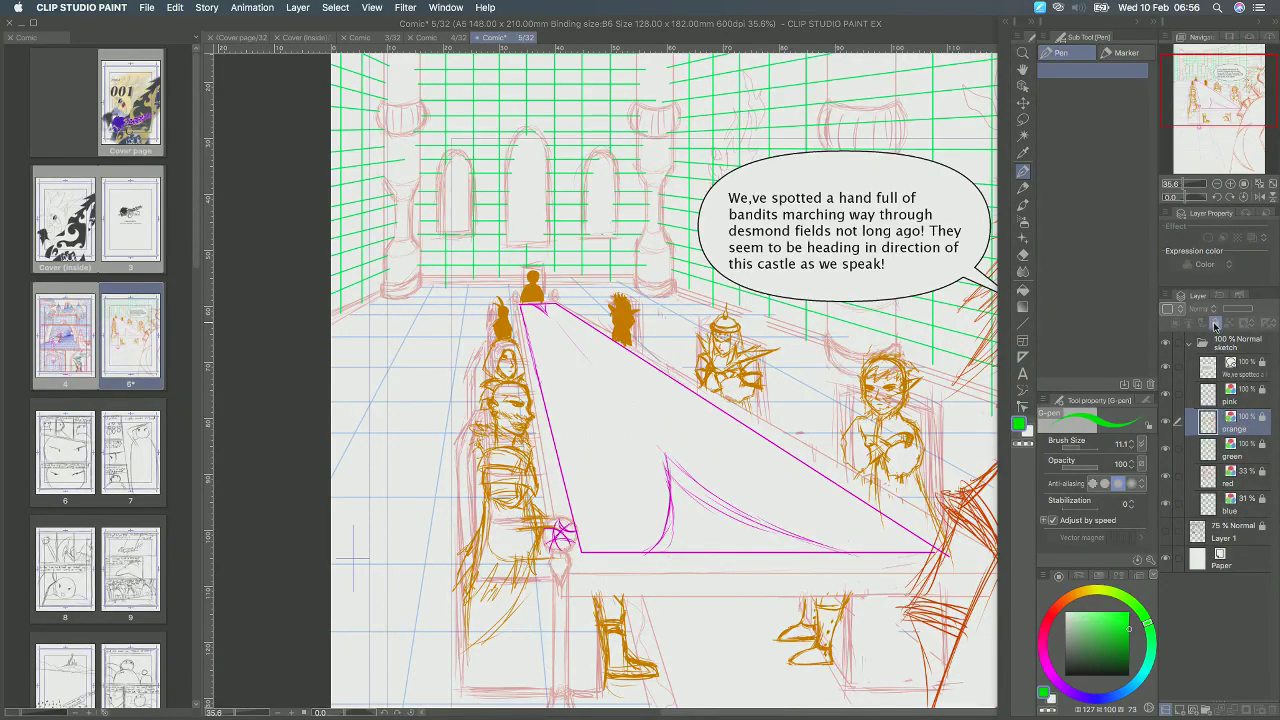
pyautogui.click(1066, 600)
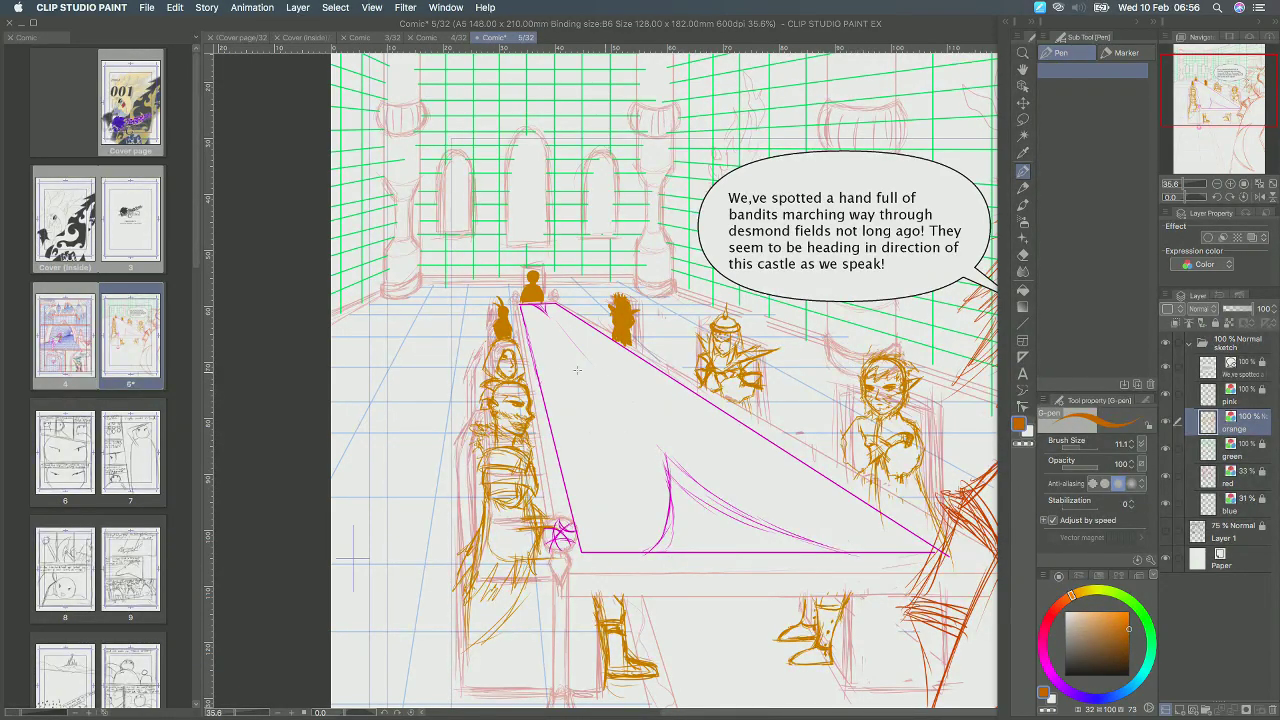
pyautogui.scroll(5, 590, 371)
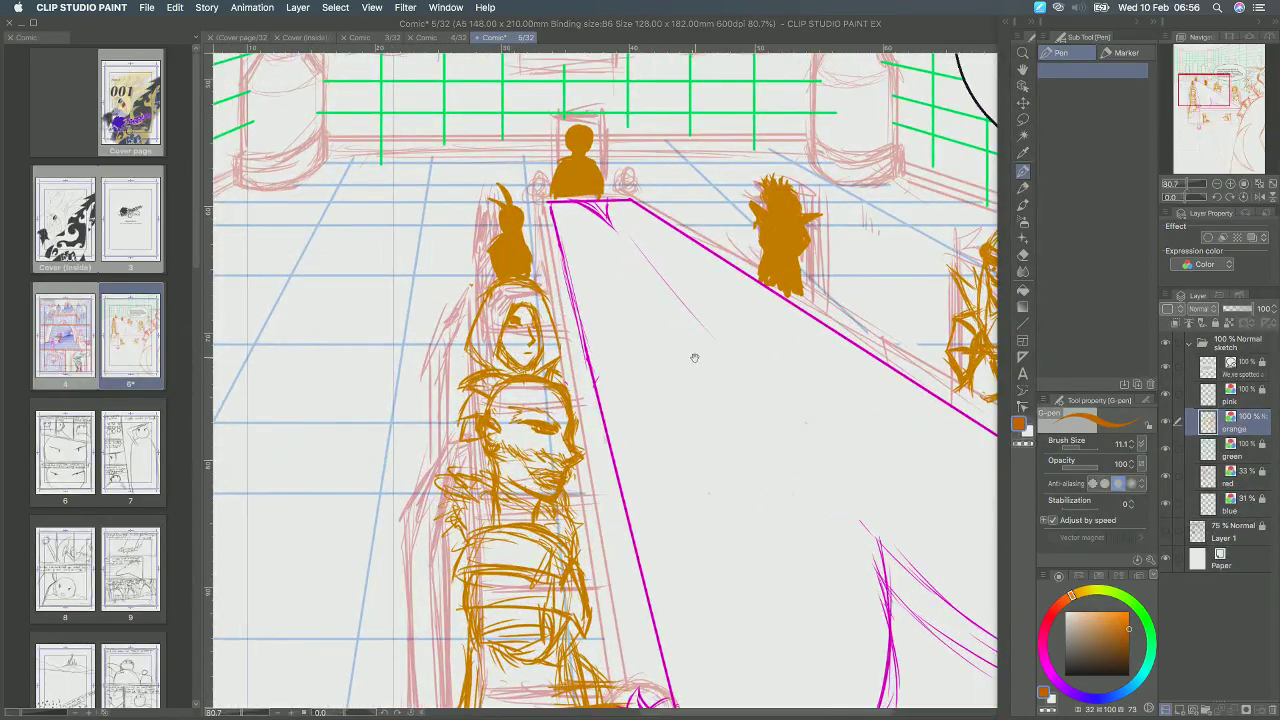
pyautogui.moveTo(694, 357); pyautogui.dragTo(714, 387)
pyautogui.click(1022, 255)
pyautogui.moveTo(540, 340); pyautogui.dragTo(535, 331)
pyautogui.click(1081, 447)
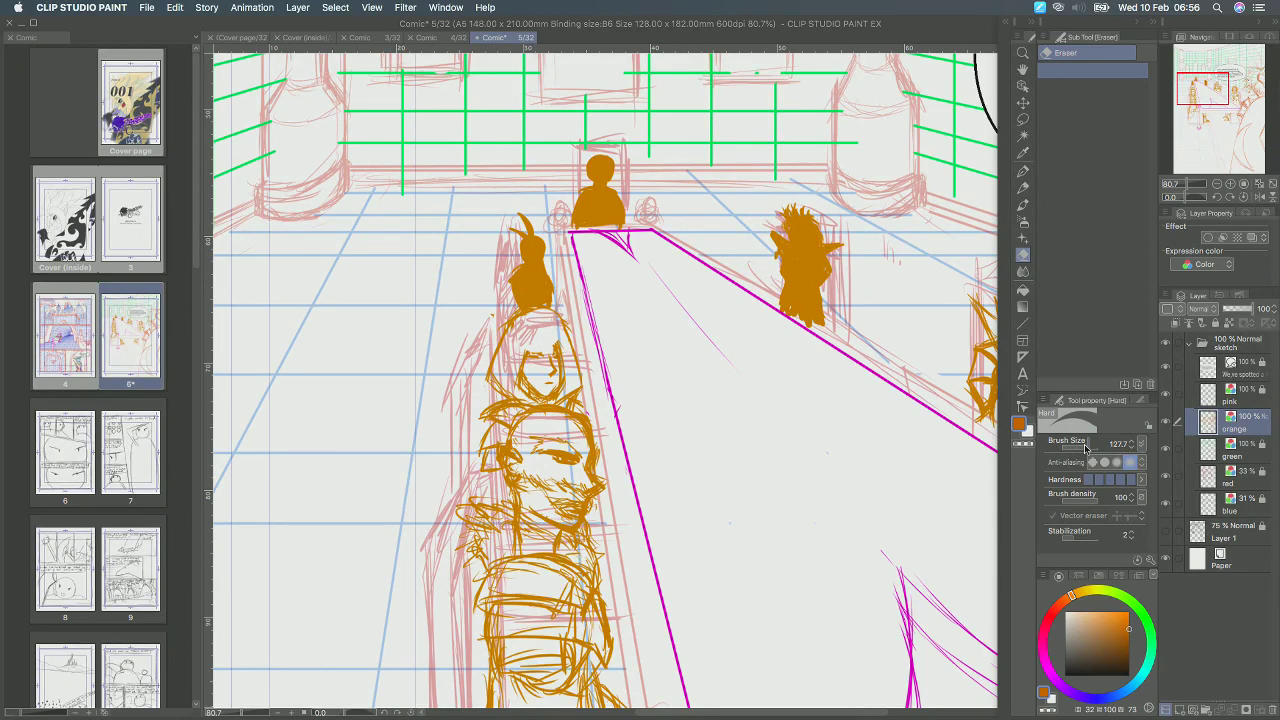
pyautogui.moveTo(562, 338); pyautogui.dragTo(562, 396)
pyautogui.moveTo(522, 345)
pyautogui.mouseDown()
pyautogui.moveTo(522, 372)
pyautogui.moveTo(523, 360)
pyautogui.mouseUp()
# Redraw the hood opening around the hooded figure's face in orange with the G-pen.
pyautogui.press('p')
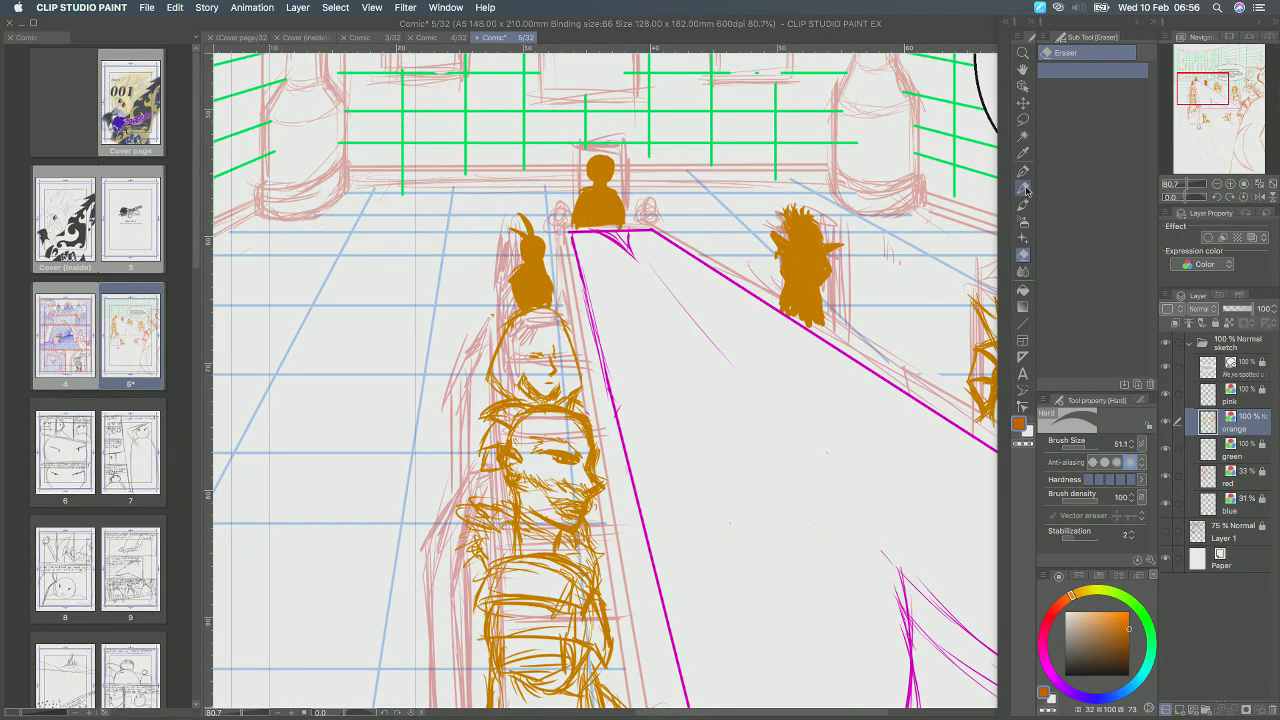
pyautogui.scroll(2, 540, 375)
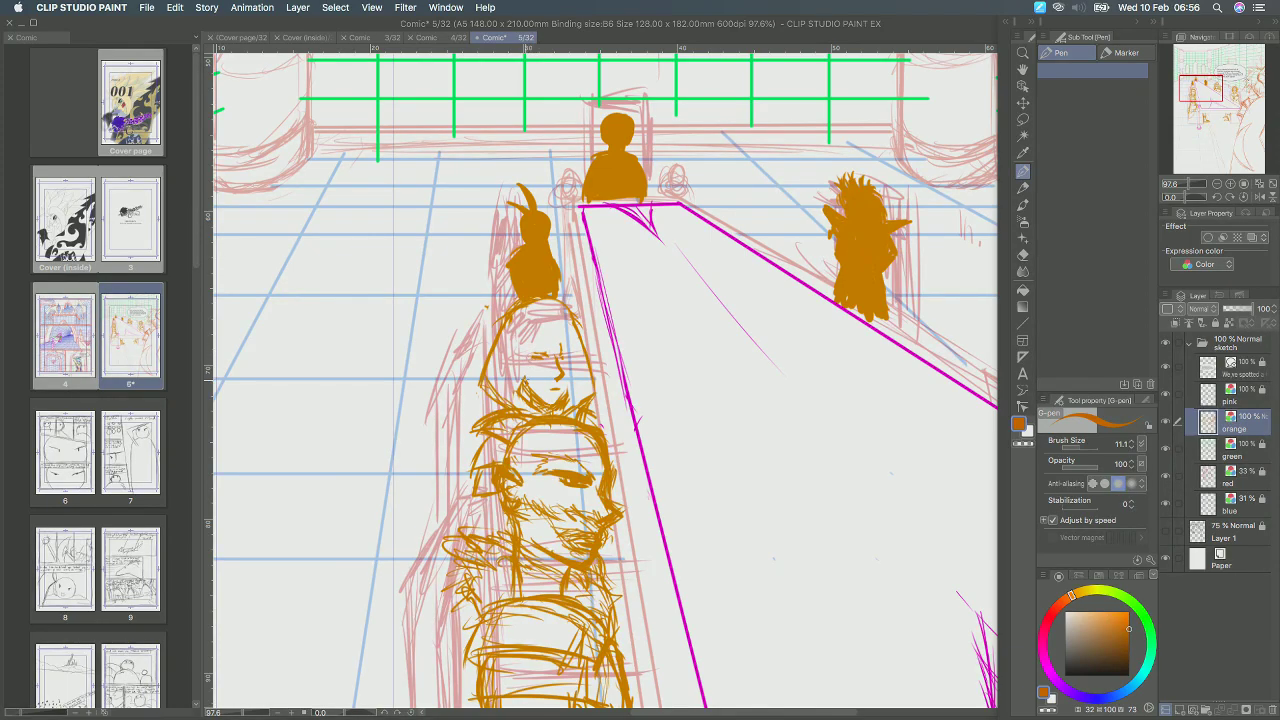
pyautogui.moveTo(542, 330); pyautogui.dragTo(522, 373)
pyautogui.moveTo(569, 330); pyautogui.dragTo(569, 401)
pyautogui.moveTo(541, 326); pyautogui.dragTo(571, 329)
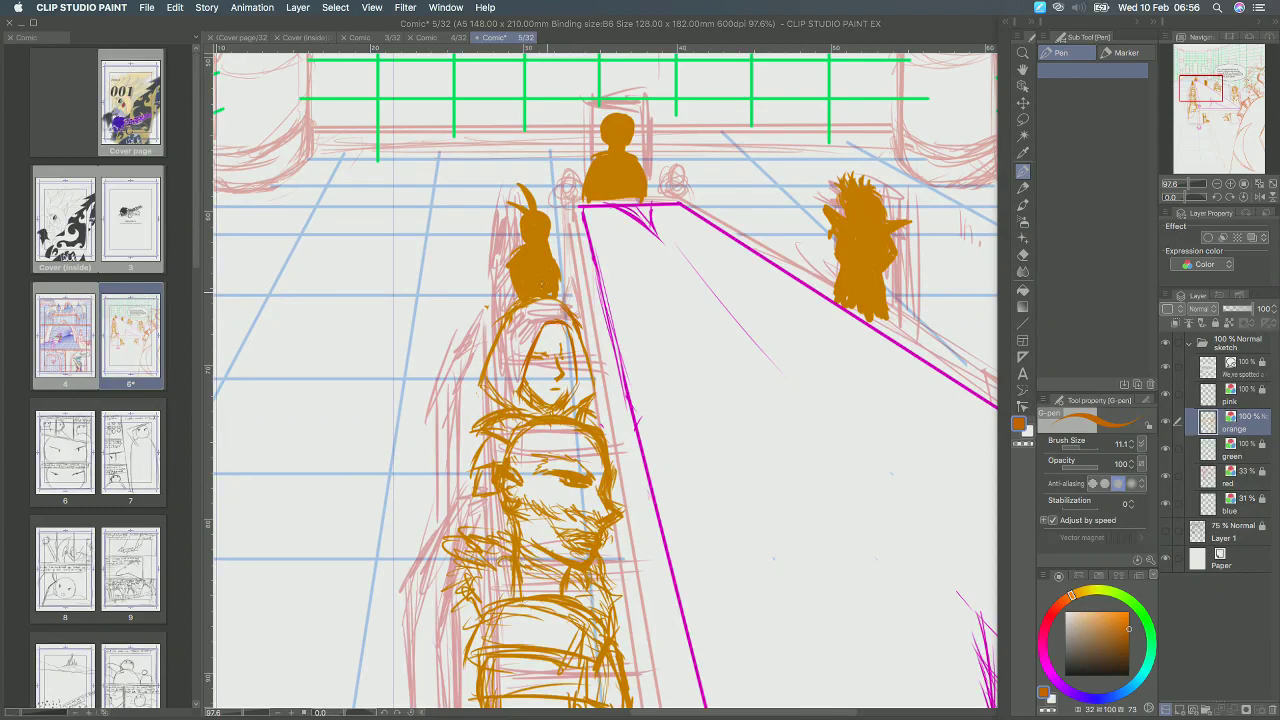
# Draw the hooded figure's eyes and angled brows in orange, undoing the strokes that do not fit.
pyautogui.scroll(1, 551, 350)
pyautogui.scroll(1, 553, 349)
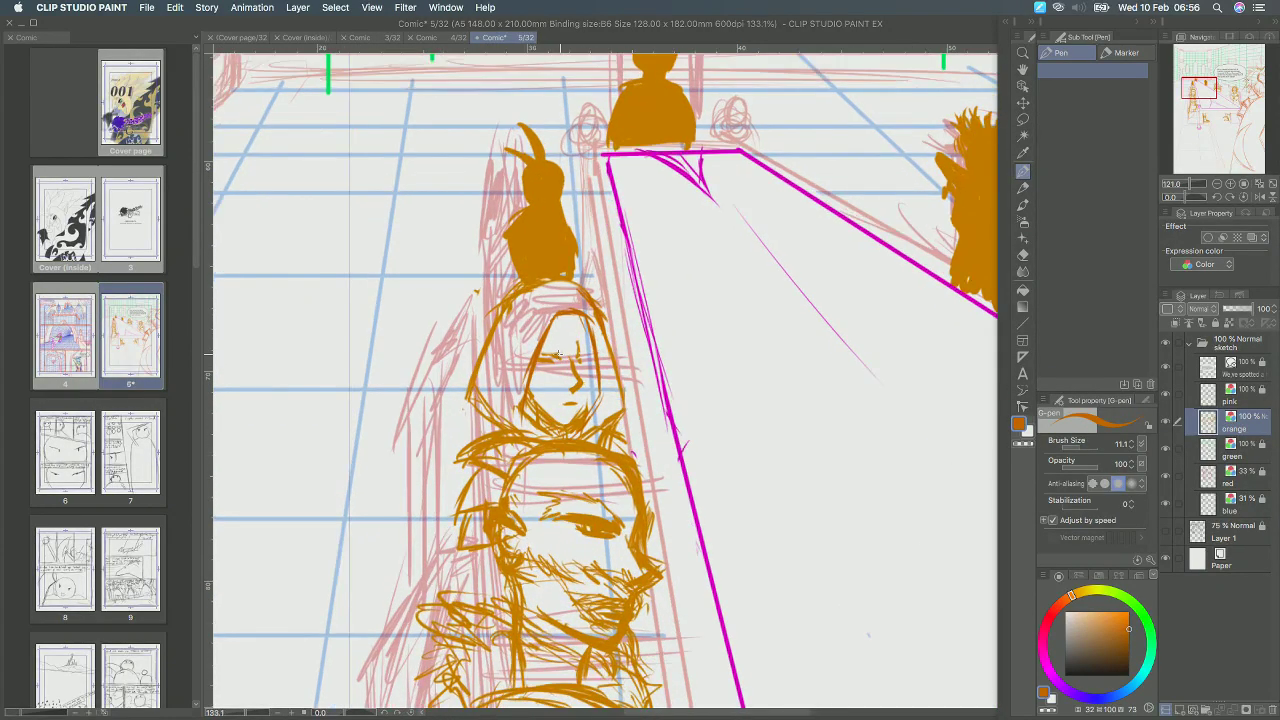
pyautogui.moveTo(539, 345); pyautogui.dragTo(600, 348)
pyautogui.moveTo(586, 346); pyautogui.dragTo(597, 363)
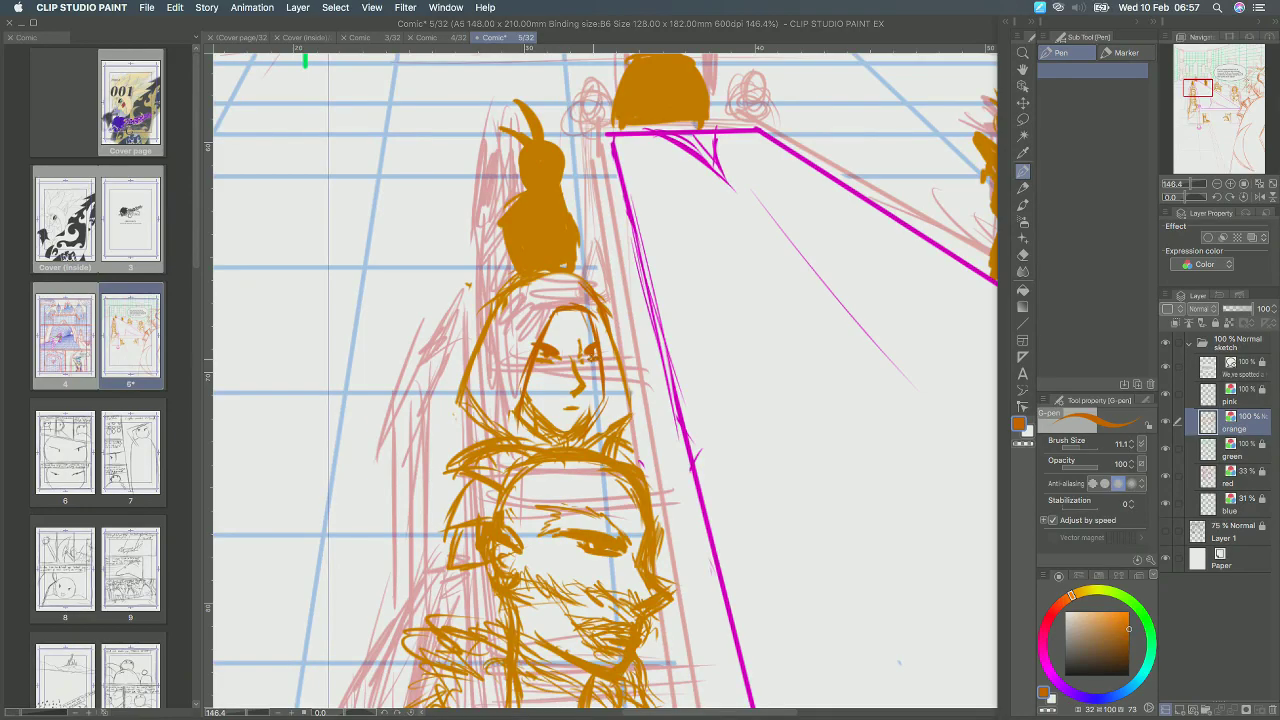
pyautogui.press('super+z')
pyautogui.moveTo(591, 345); pyautogui.dragTo(595, 354)
pyautogui.press('super+z')
pyautogui.press('super+z')
pyautogui.press('super+z')
pyautogui.scroll(-8, 568, 381)
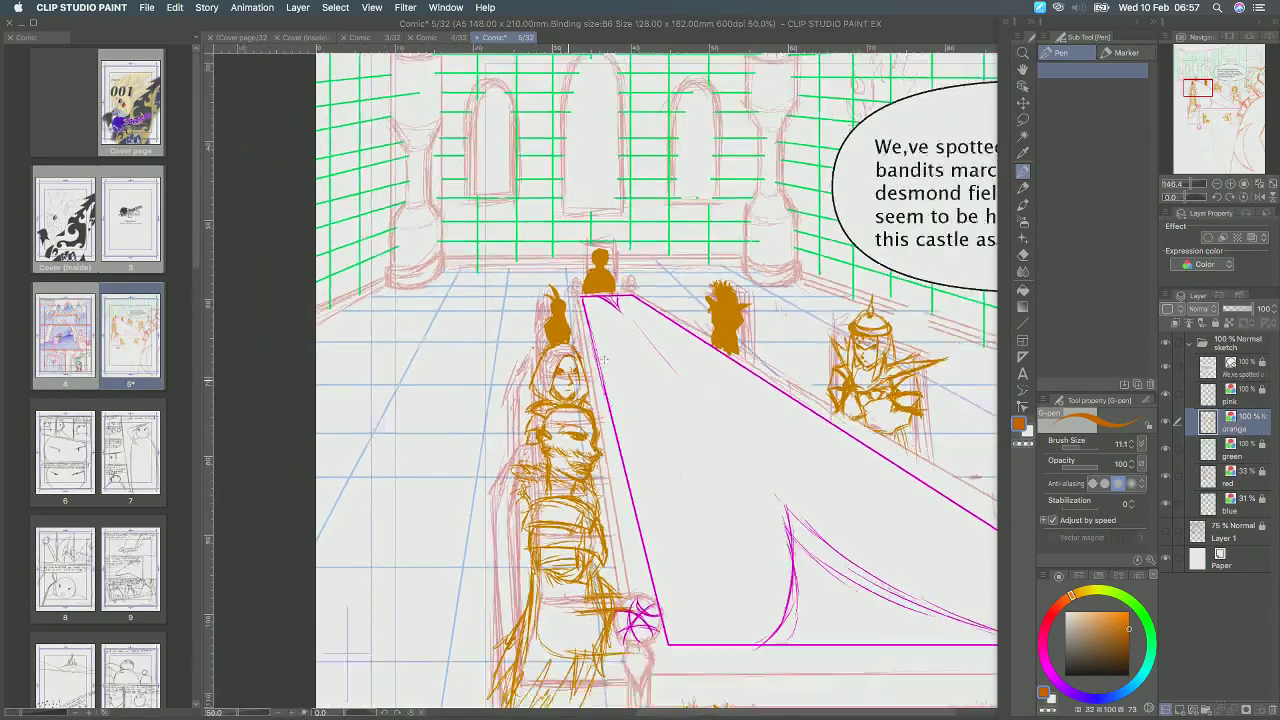
pyautogui.scroll(8, 578, 381)
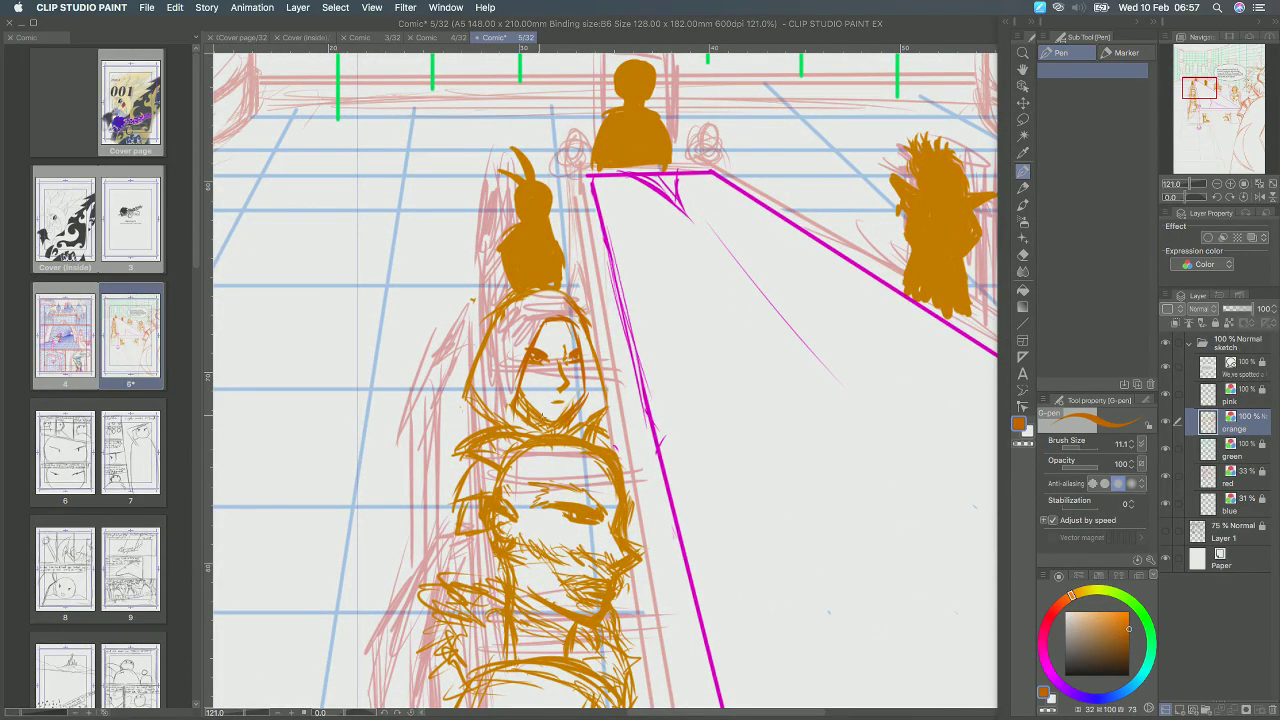
# Lasso the hooded figure, scale it to 99 %, and shift it slightly up and away from the table edge behind the bearded figure.
pyautogui.scroll(-1, 545, 416)
pyautogui.scroll(-1, 590, 431)
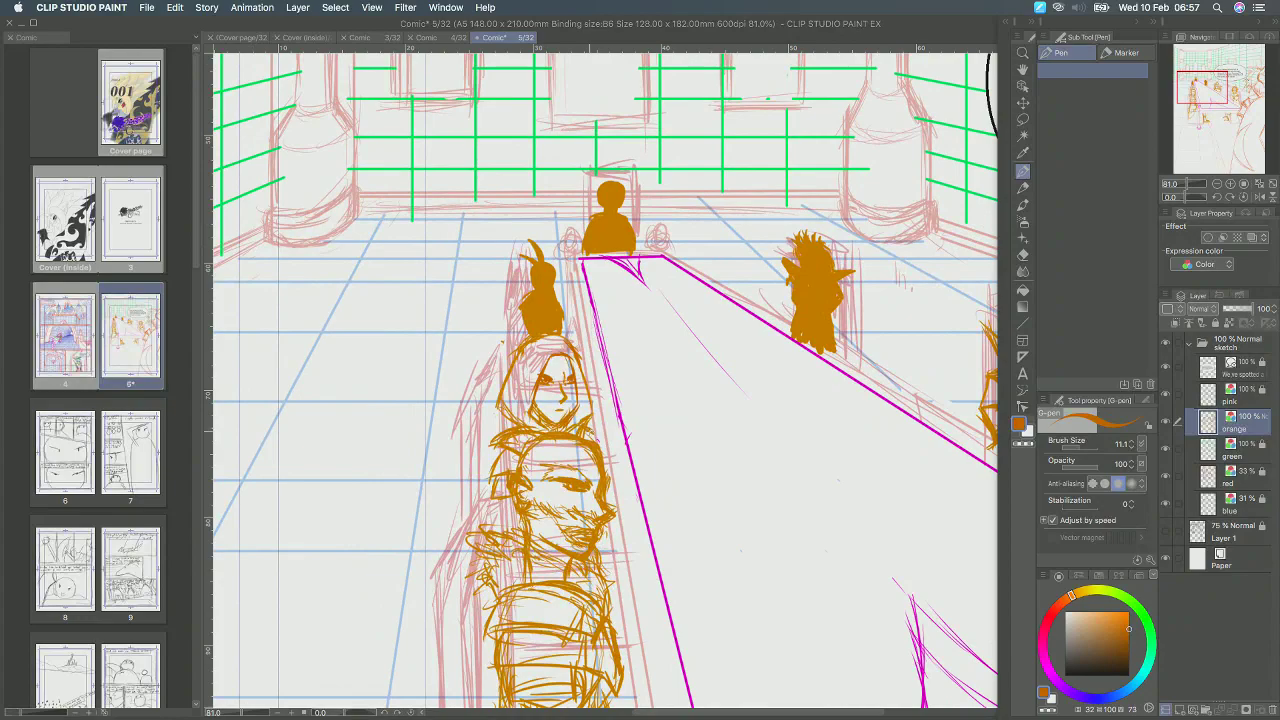
pyautogui.scroll(-2, 594, 433)
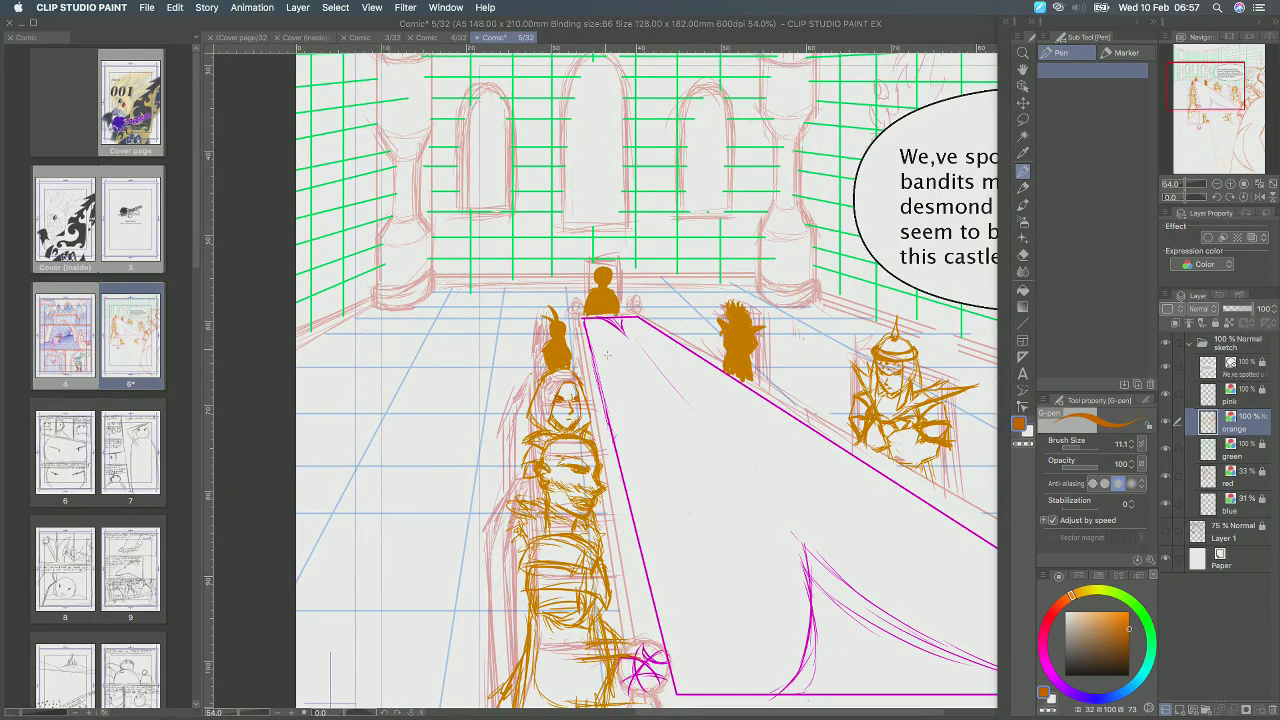
pyautogui.moveTo(536, 484); pyautogui.dragTo(546, 496)
pyautogui.click(1023, 119)
pyautogui.moveTo(543, 367)
pyautogui.mouseDown()
pyautogui.moveTo(517, 419)
pyautogui.moveTo(538, 485)
pyautogui.mouseUp()
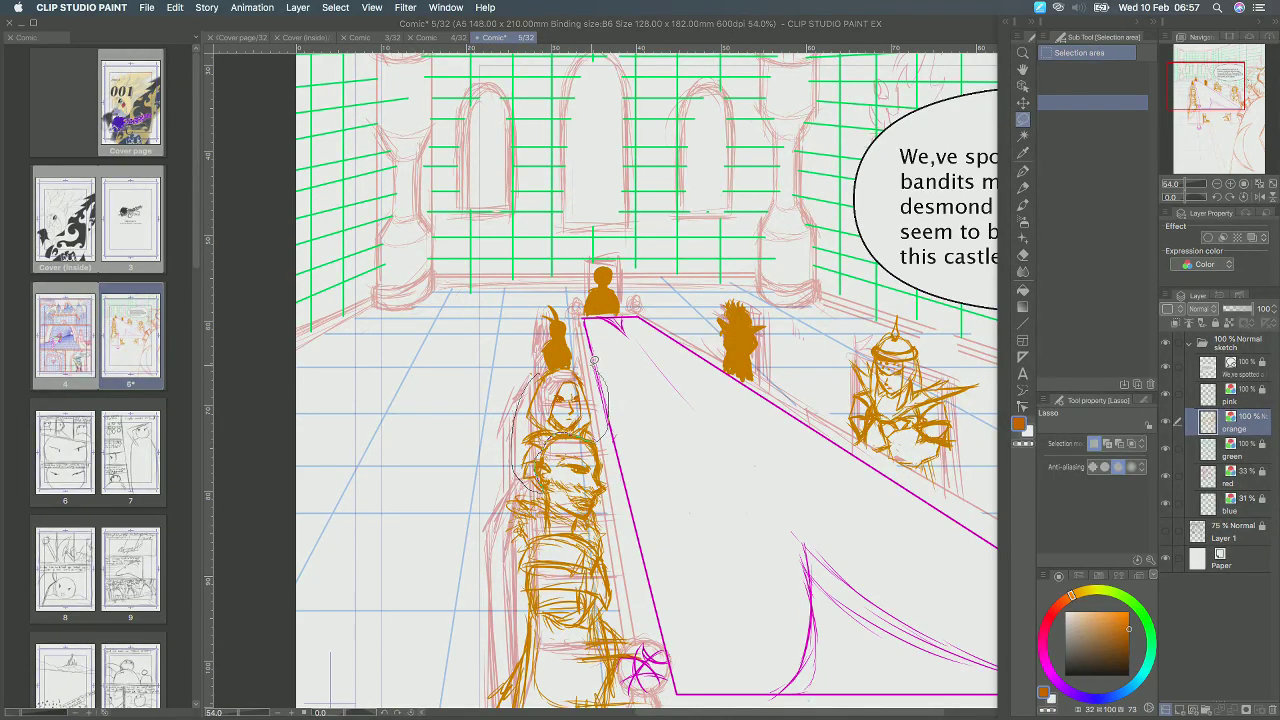
pyautogui.moveTo(569, 360); pyautogui.dragTo(571, 350)
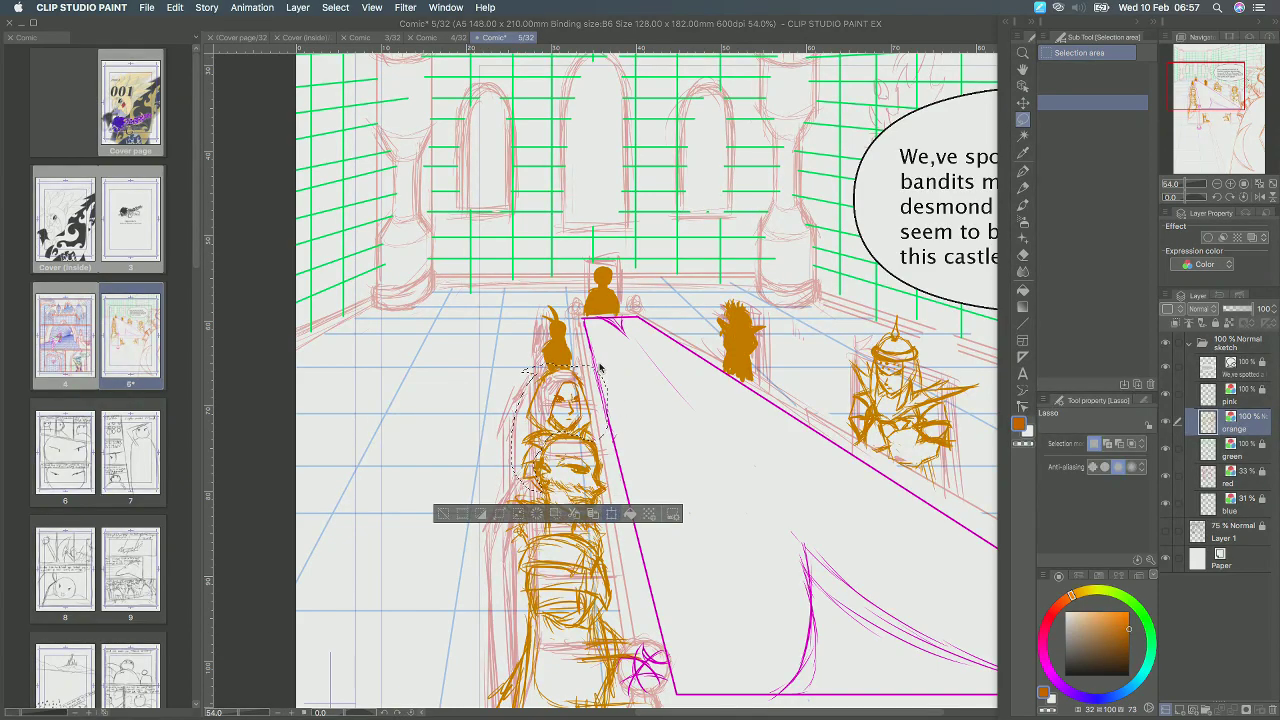
pyautogui.press('super+t')
pyautogui.moveTo(521, 373); pyautogui.dragTo(519, 352)
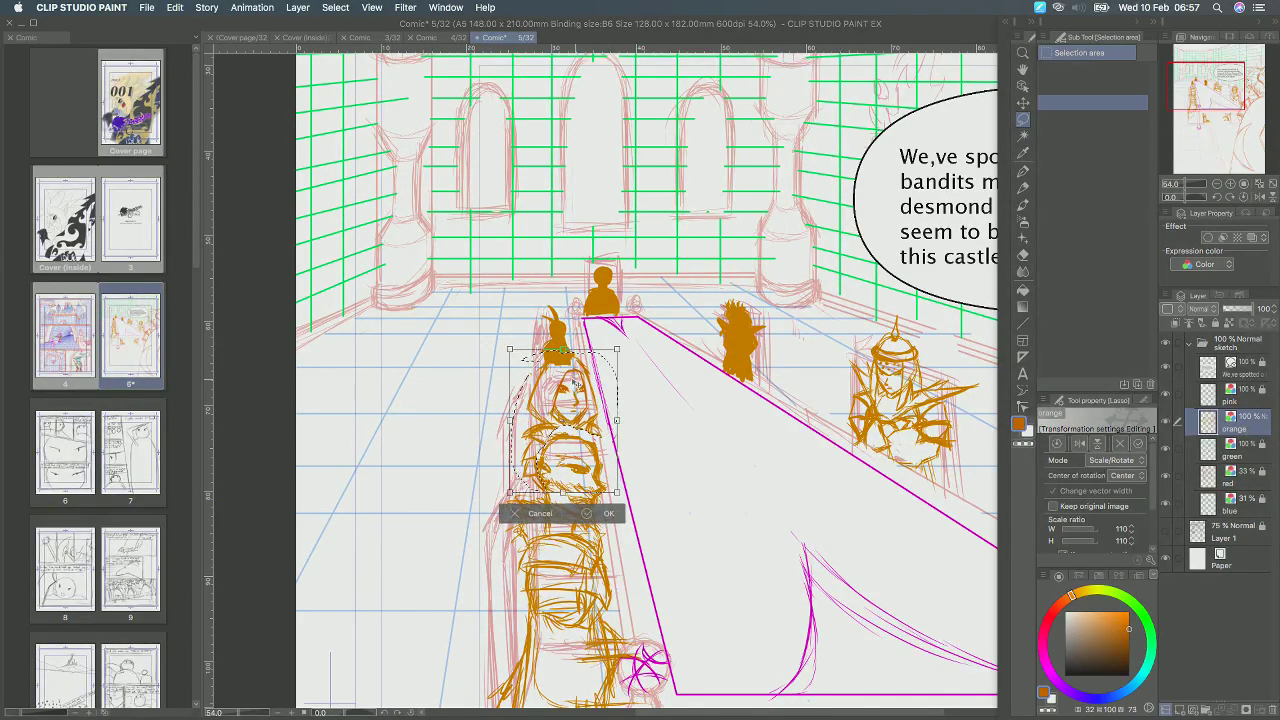
pyautogui.moveTo(574, 384); pyautogui.dragTo(617, 350)
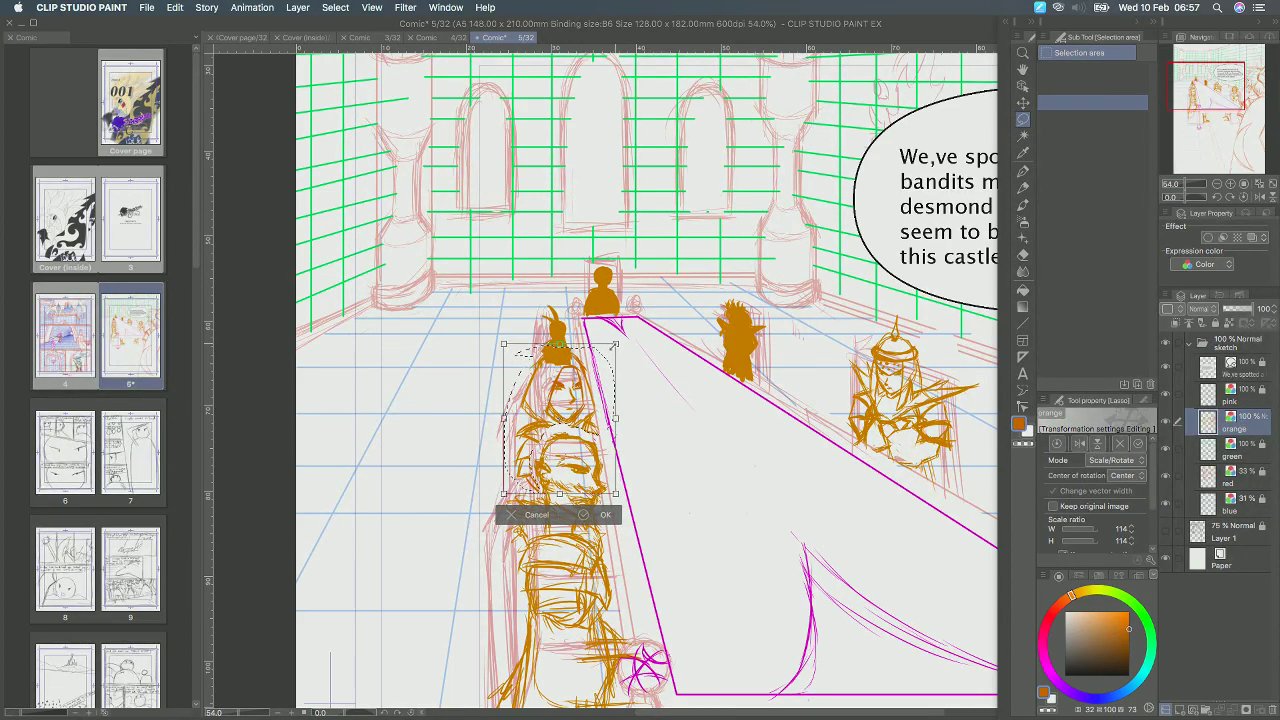
pyautogui.moveTo(570, 414); pyautogui.dragTo(584, 403)
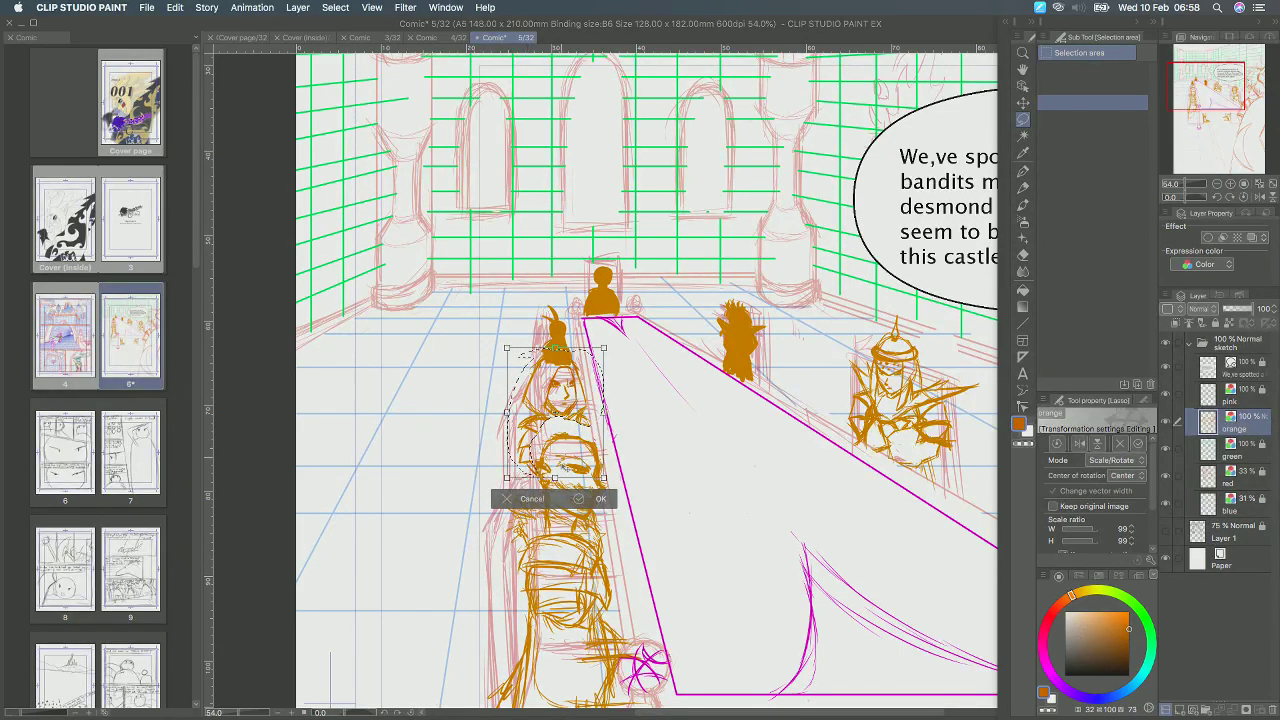
pyautogui.moveTo(580, 410); pyautogui.dragTo(571, 413)
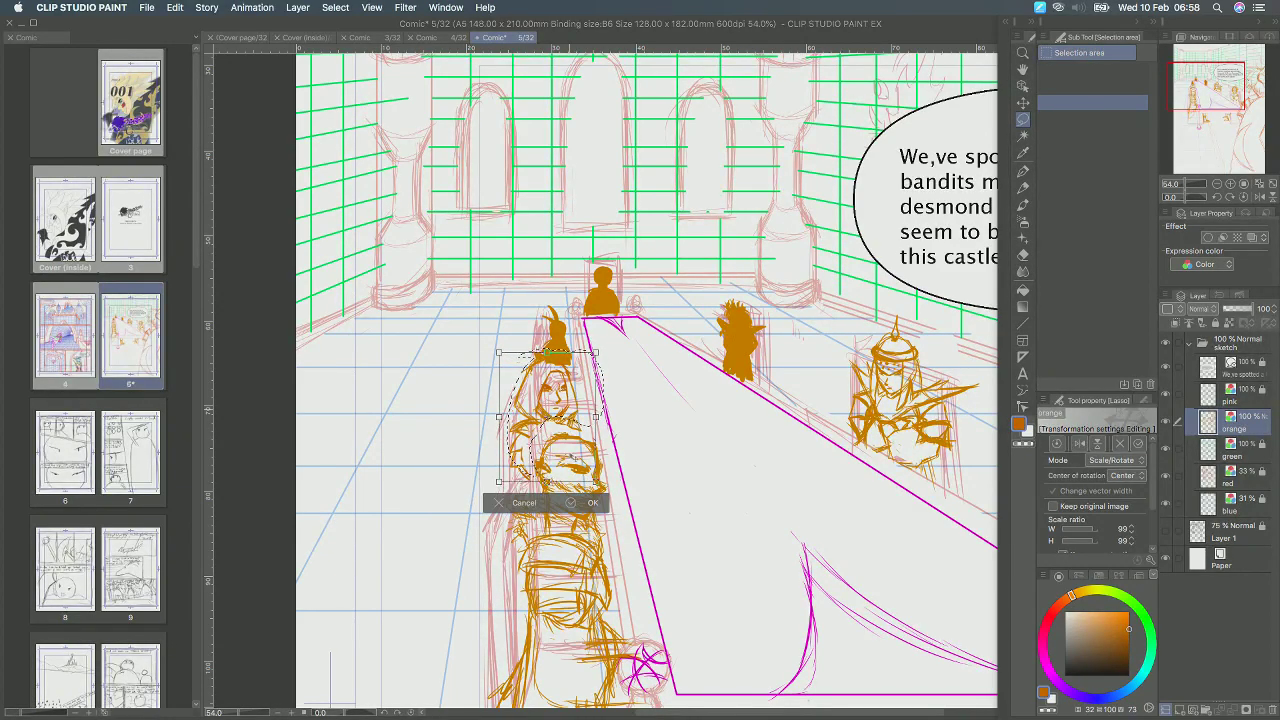
pyautogui.click(592, 502)
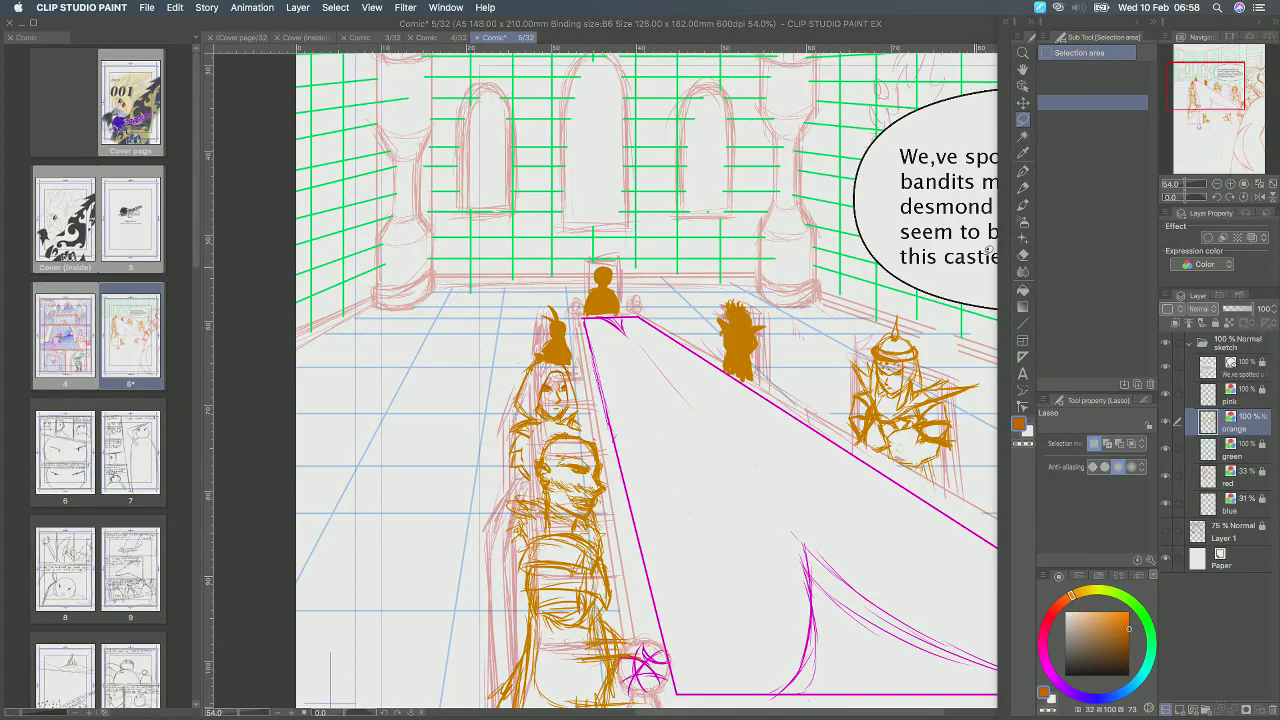
# Add orange G-pen strokes to the hooded figure's shoulder and arm behind the bearded figure, undoing the stroke that does not fit.
pyautogui.click(1023, 172)
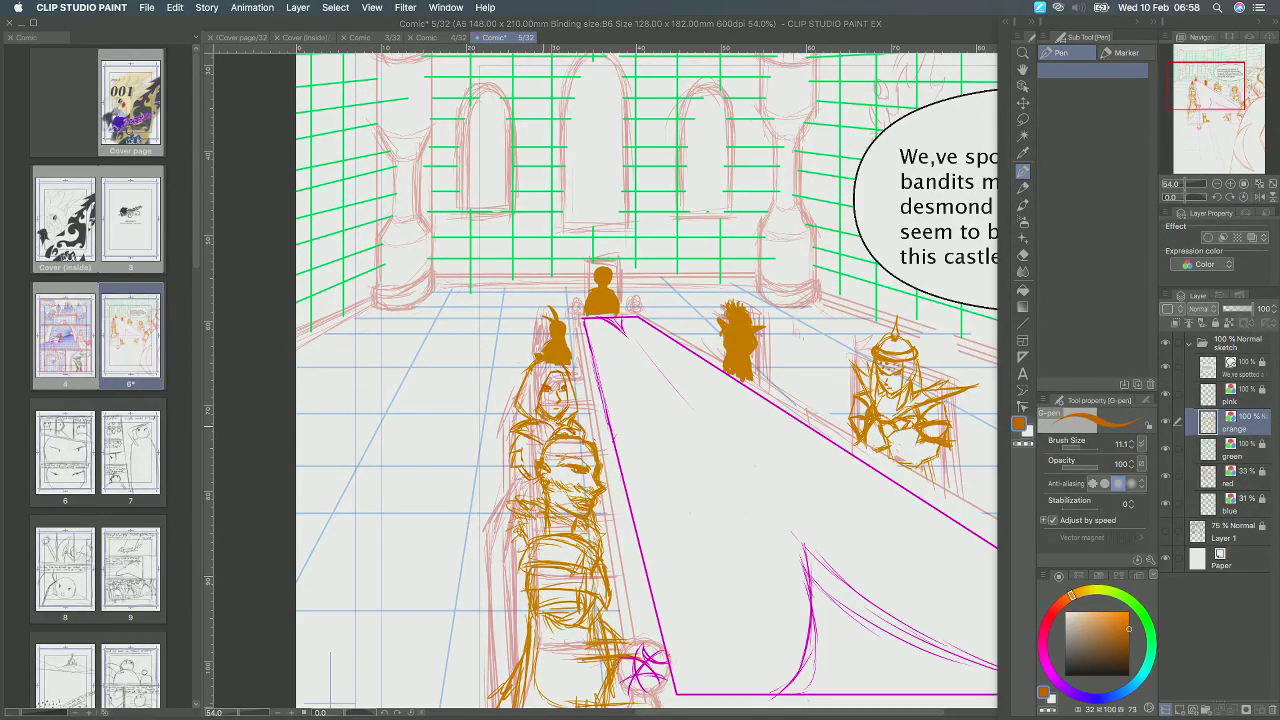
pyautogui.moveTo(516, 445)
pyautogui.mouseDown()
pyautogui.moveTo(544, 463)
pyautogui.moveTo(532, 467)
pyautogui.mouseUp()
pyautogui.scroll(-5, 634, 400)
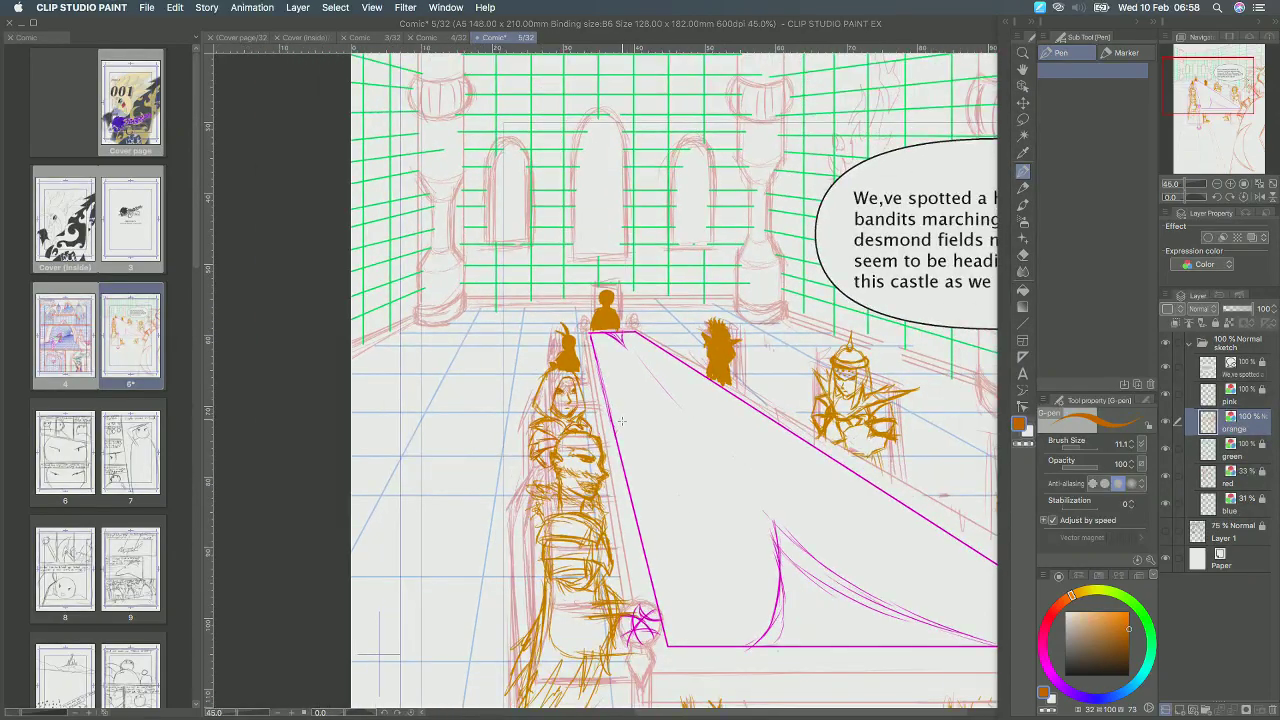
pyautogui.scroll(5, 778, 368)
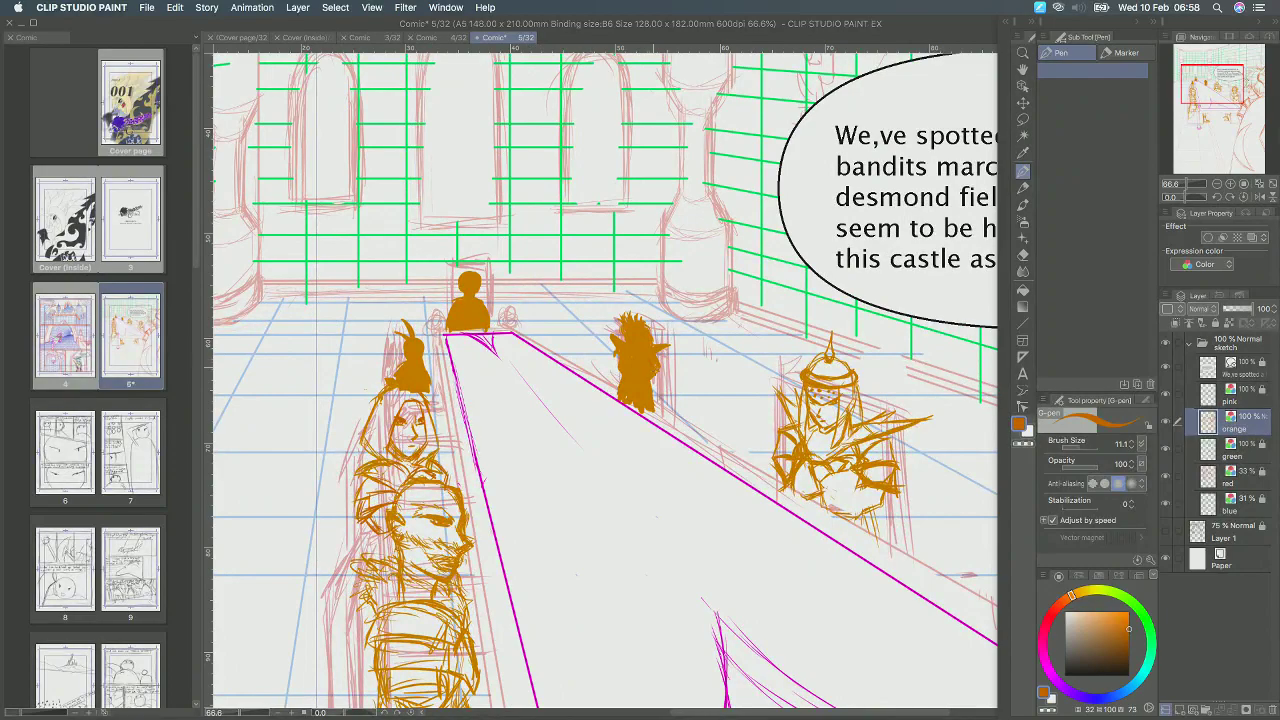
pyautogui.press('super+z')
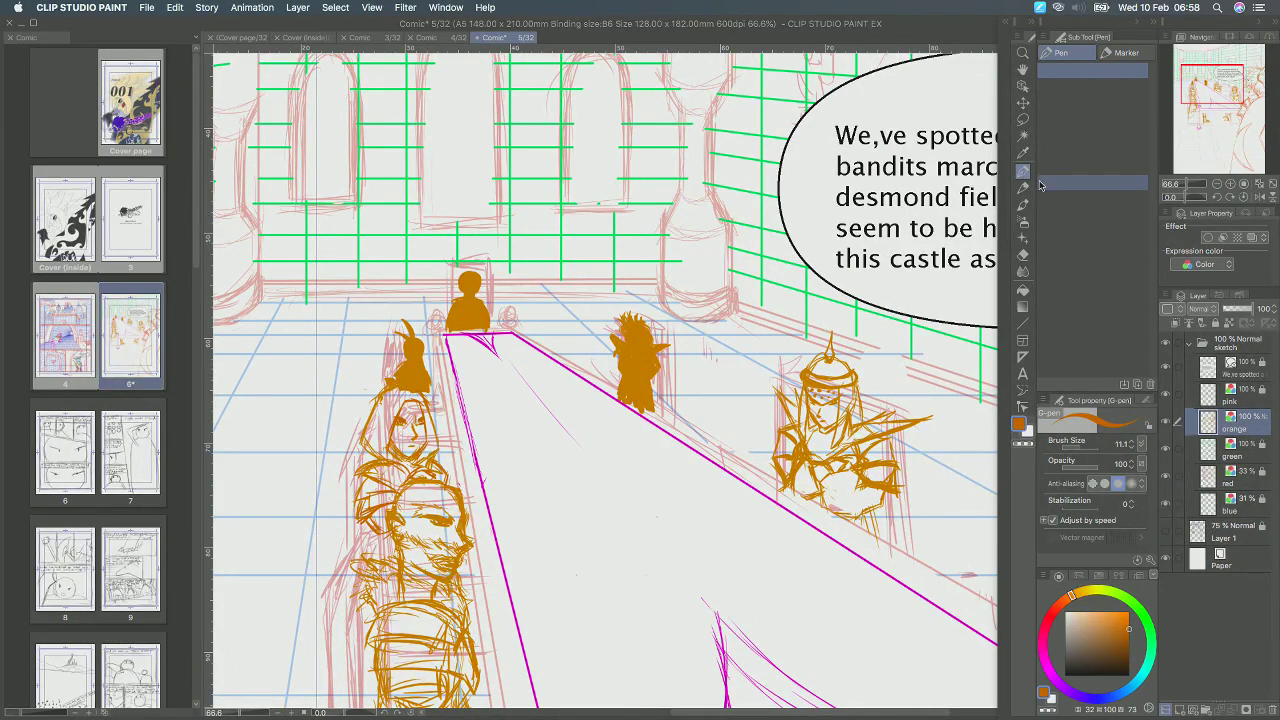
# Sample the orange of the distant right-hand silhouette and reshape its spiky arms into rounded shoulders with the G-pen.
pyautogui.click(1023, 152)
pyautogui.click(648, 364)
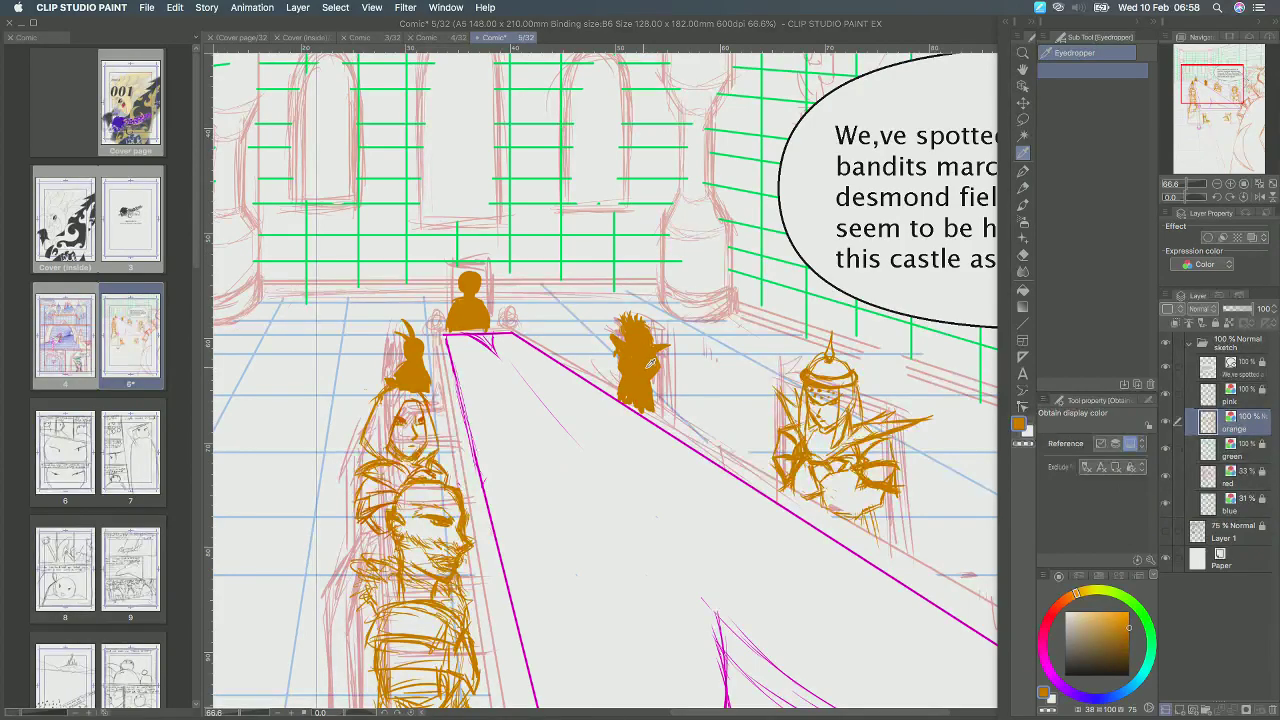
pyautogui.click(1023, 171)
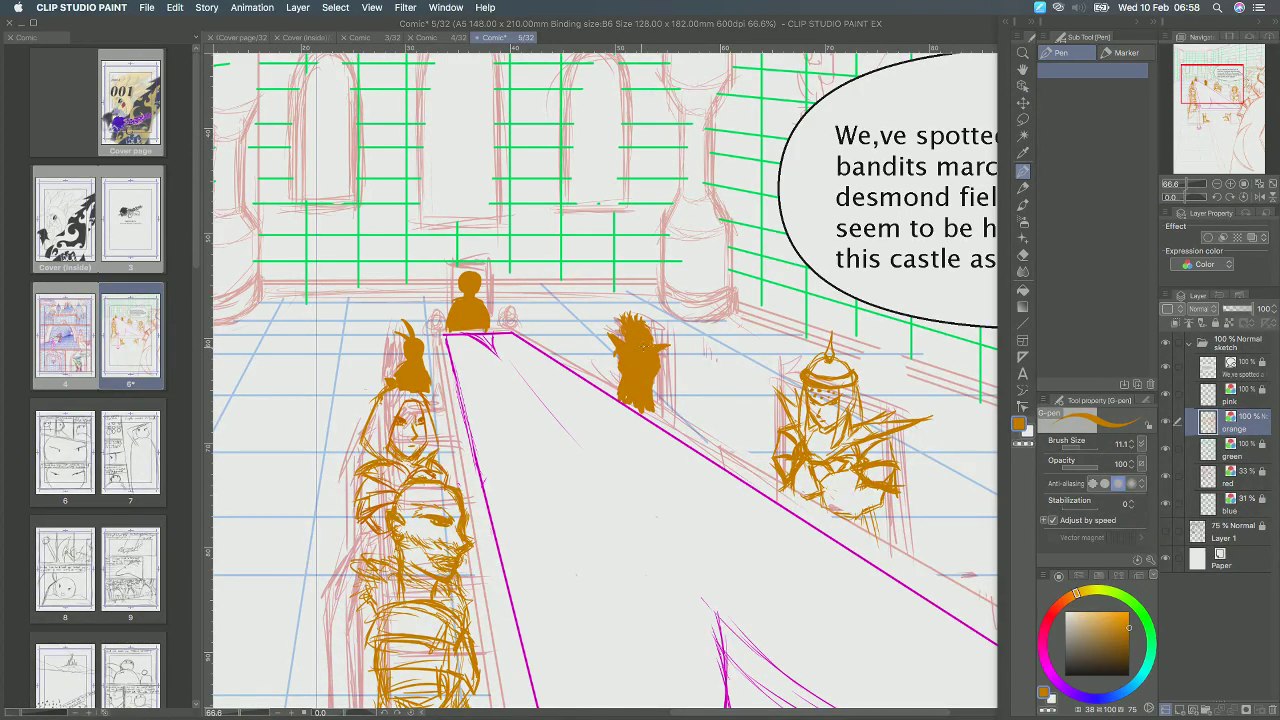
pyautogui.moveTo(656, 350); pyautogui.dragTo(686, 334)
pyautogui.press('super+z')
pyautogui.click(1023, 254)
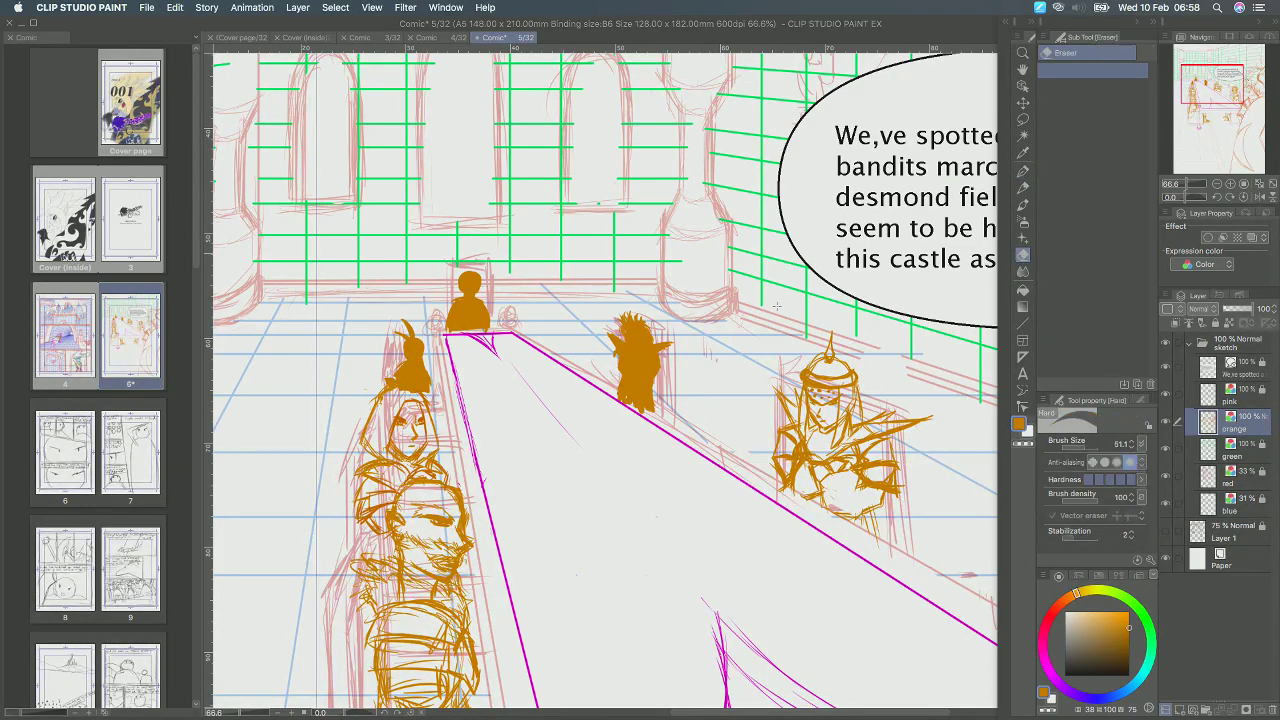
pyautogui.click(1023, 170)
pyautogui.moveTo(664, 348)
pyautogui.mouseDown()
pyautogui.moveTo(664, 366)
pyautogui.moveTo(618, 364)
pyautogui.mouseUp()
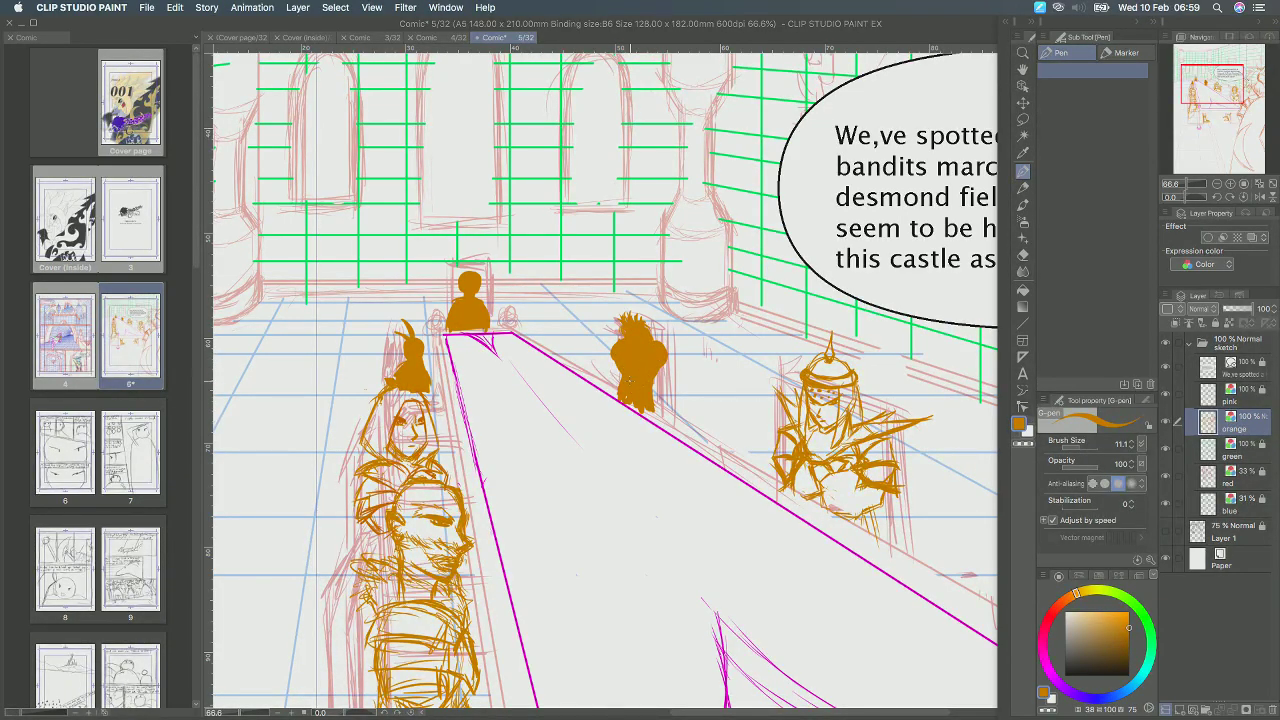
# Draw a curved plume on the right-hand silhouette's head and lengthen the left-hand silhouette's curved horn.
pyautogui.scroll(-2, 652, 315)
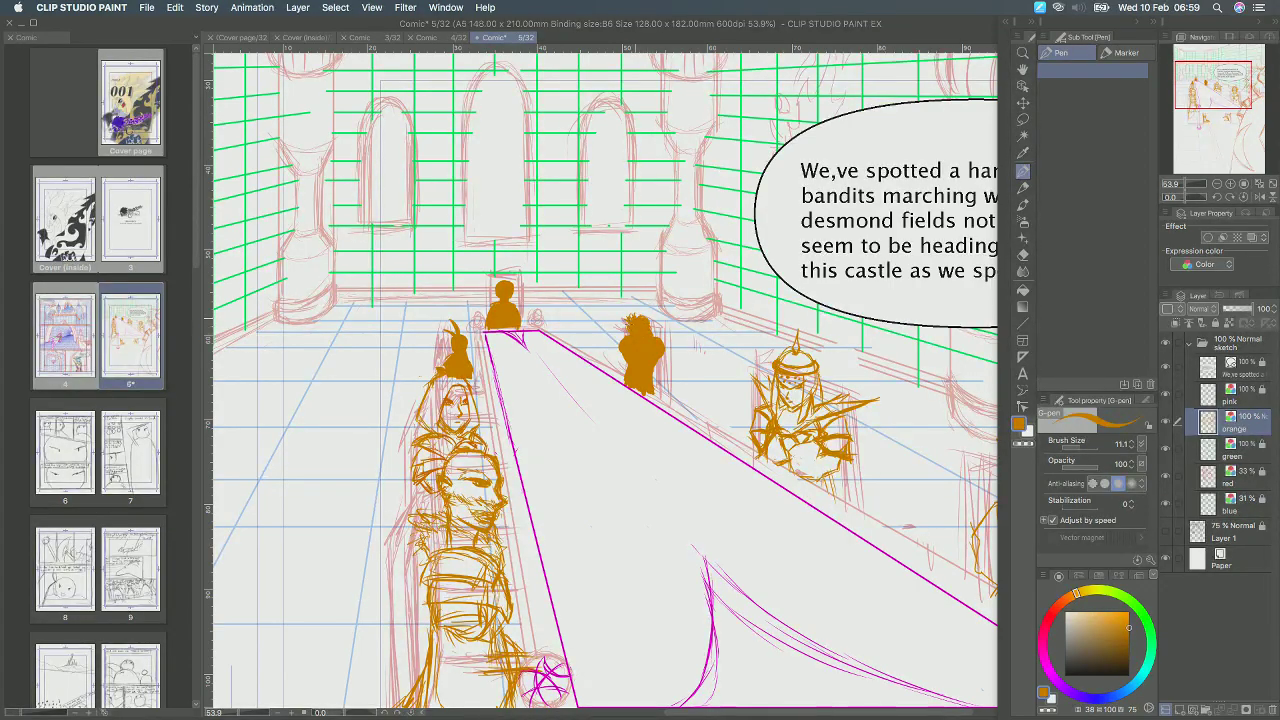
pyautogui.moveTo(634, 316); pyautogui.dragTo(658, 334)
pyautogui.press('super+z')
pyautogui.moveTo(637, 317); pyautogui.dragTo(661, 314)
pyautogui.moveTo(442, 315); pyautogui.dragTo(450, 324)
pyautogui.moveTo(530, 340); pyautogui.dragTo(576, 399)
# Try a horn stroke on the head of the silhouette at the table's far end and undo it.
pyautogui.scroll(3, 576, 399)
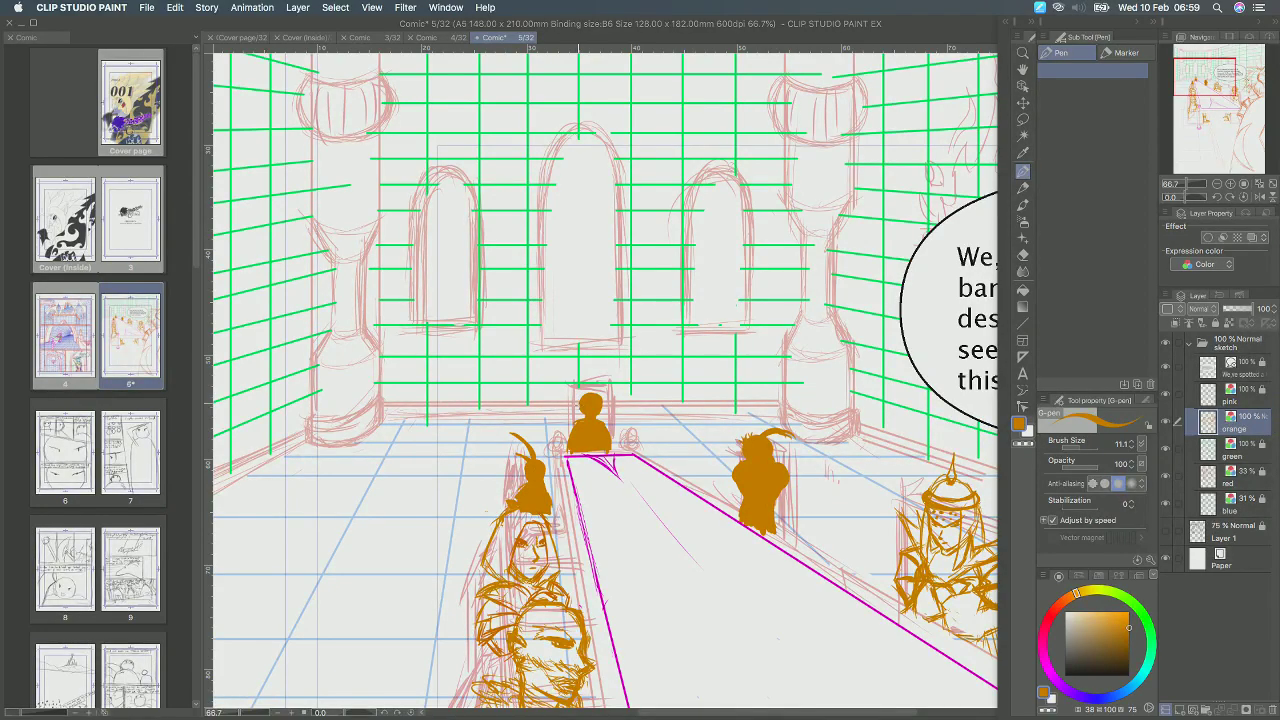
pyautogui.scroll(3, 566, 361)
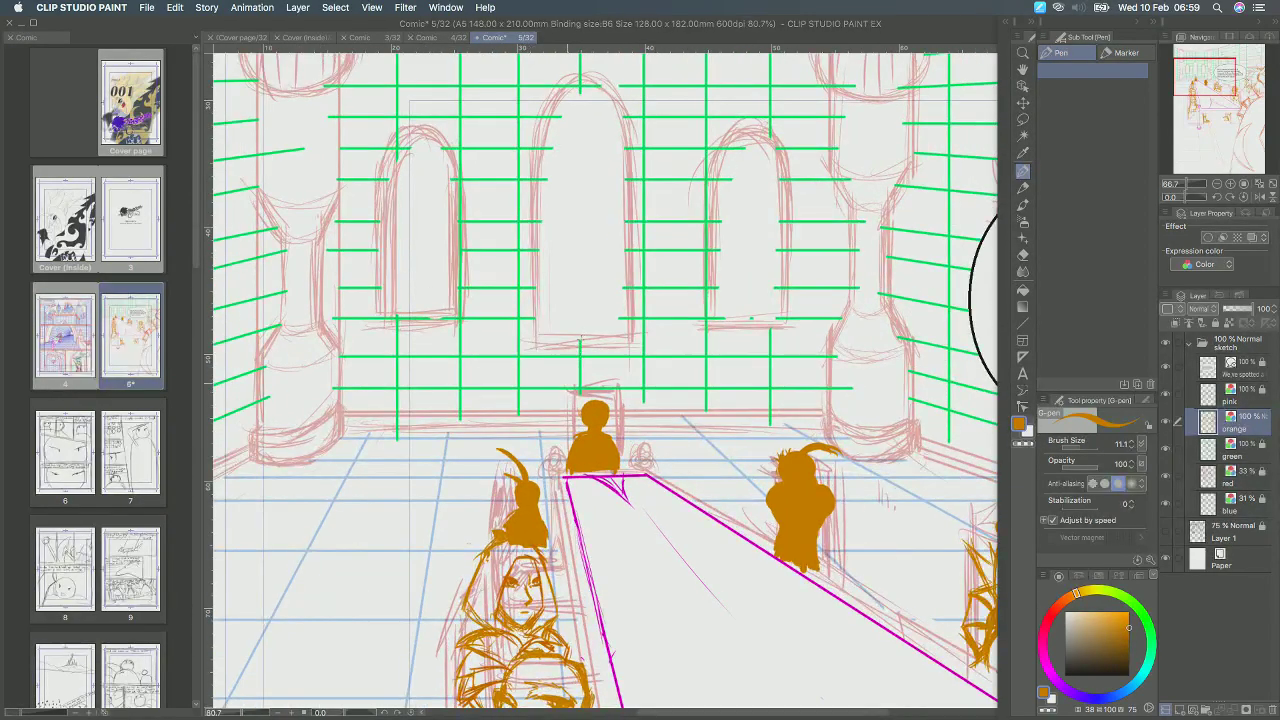
pyautogui.moveTo(576, 388); pyautogui.dragTo(575, 405)
pyautogui.press('super+z')
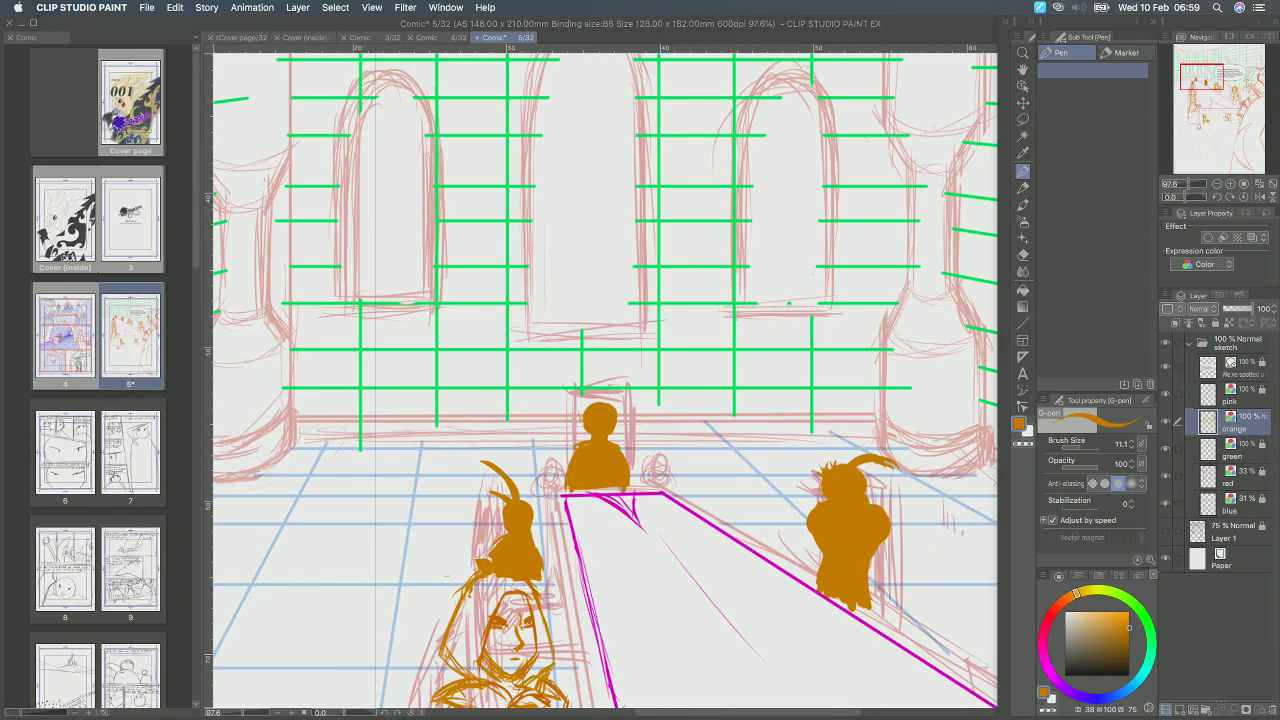
pyautogui.press('Tab')
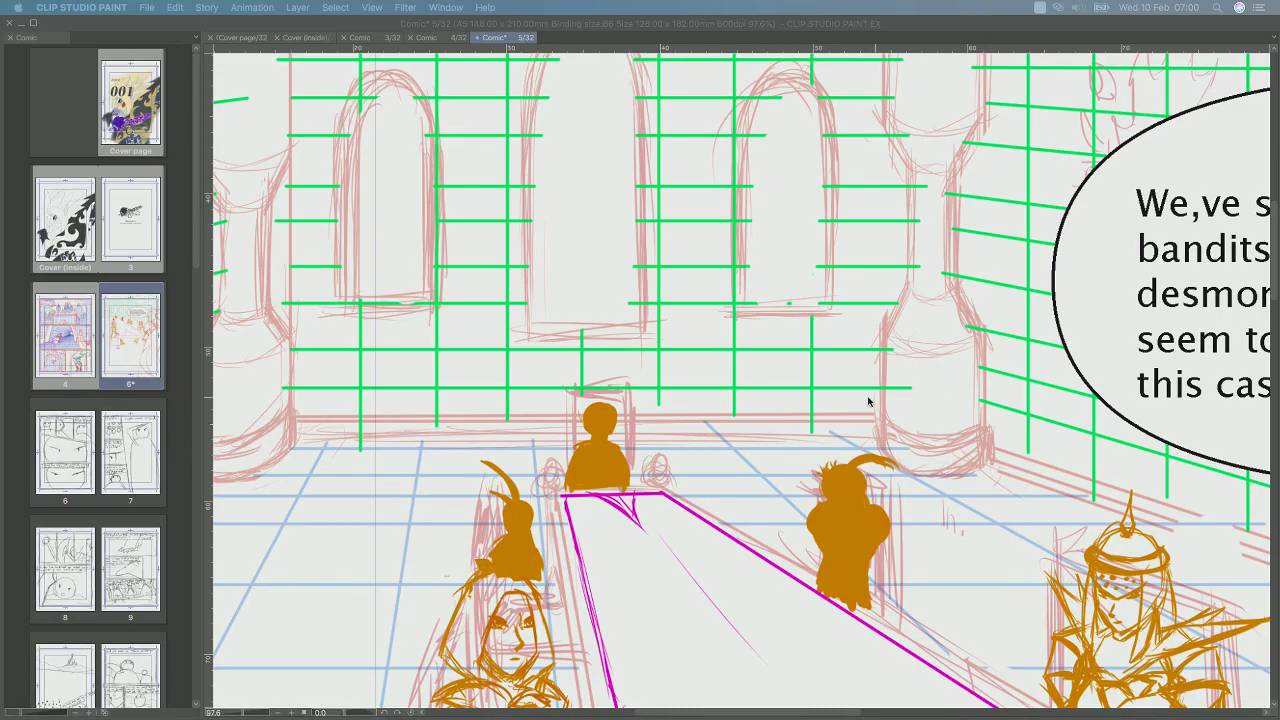
pyautogui.press('Tab')
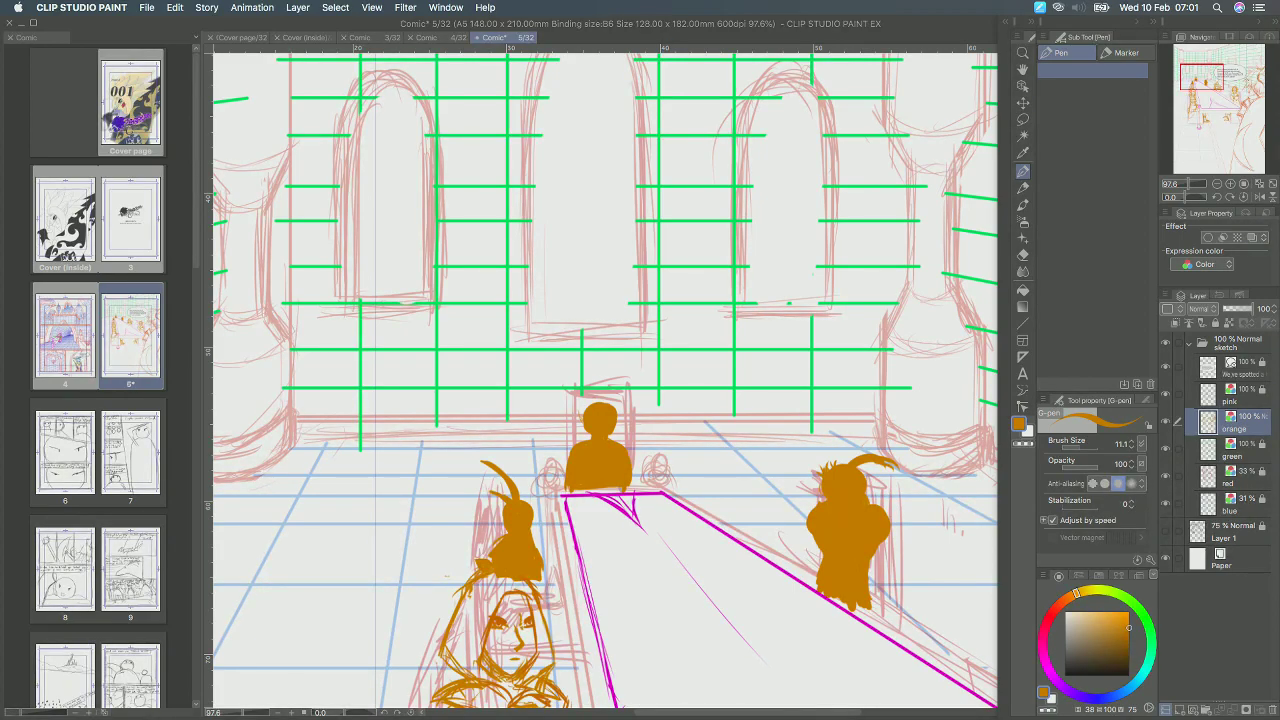
pyautogui.press('Tab')
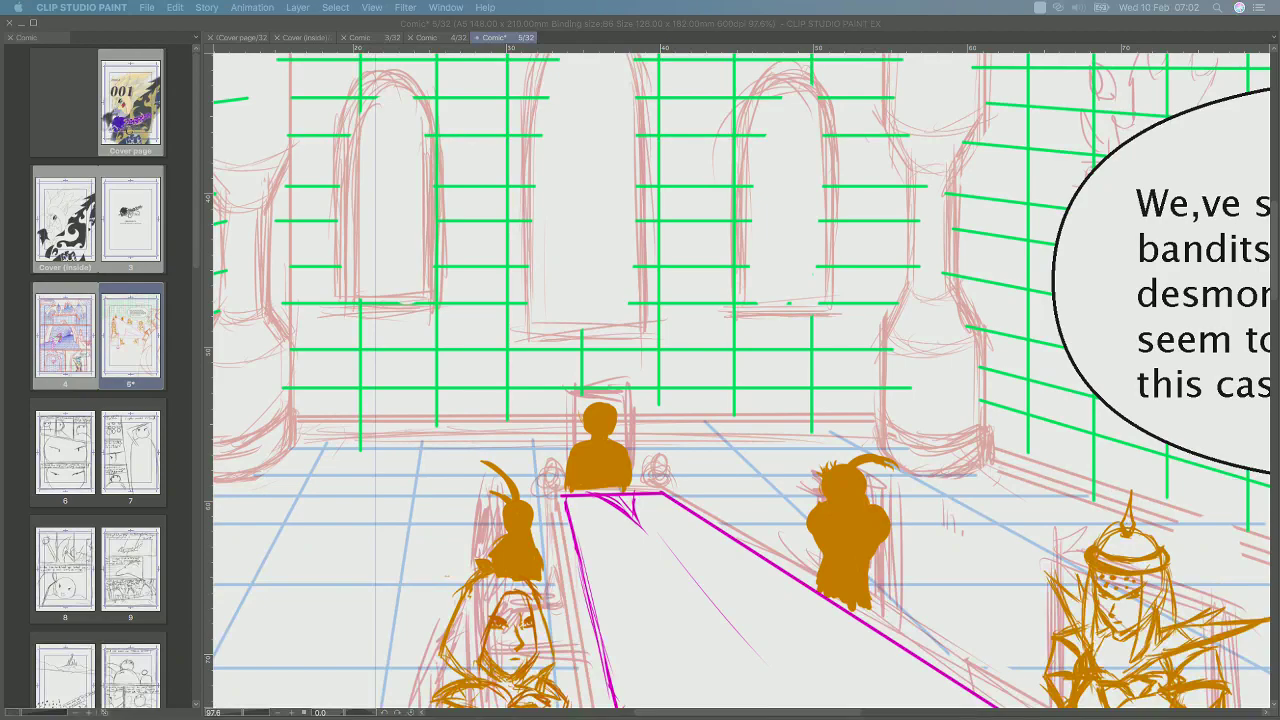
pyautogui.press('Tab')
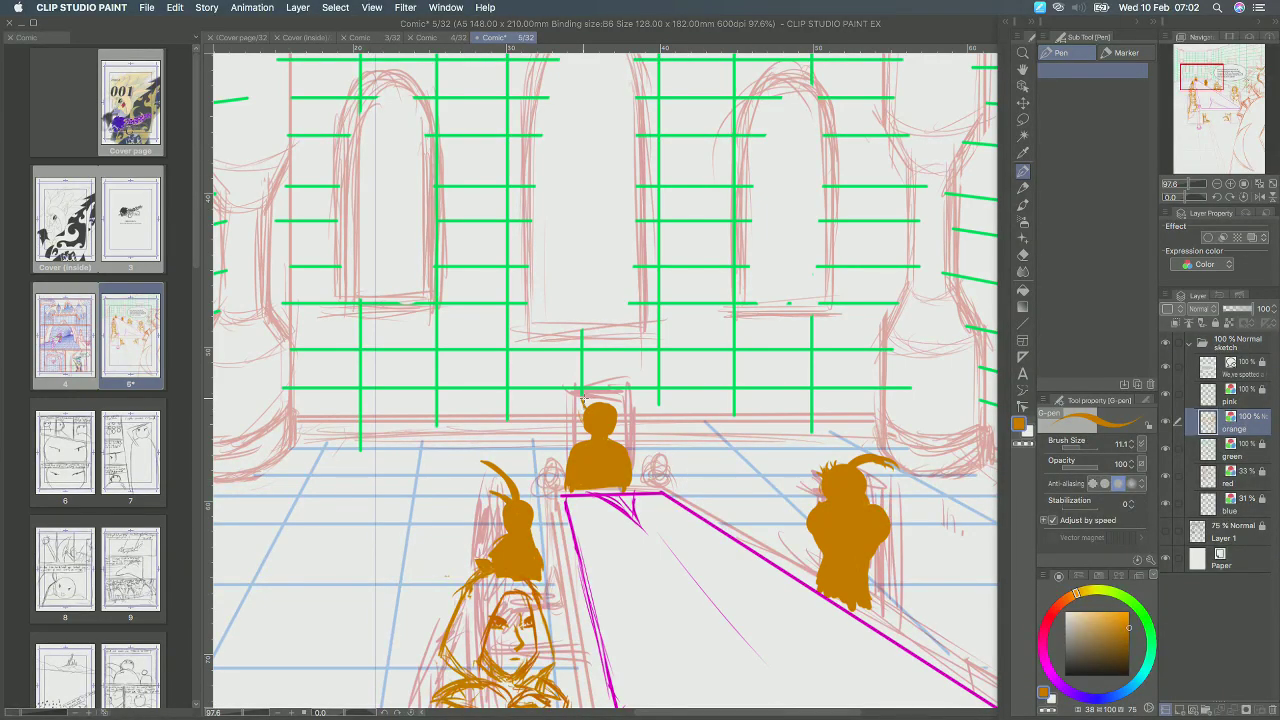
# Add two horns, shoulder points, a tall crown spike and a side spike to the silhouette at the table's far end.
pyautogui.moveTo(583, 398); pyautogui.dragTo(612, 406)
pyautogui.moveTo(616, 438)
pyautogui.mouseDown()
pyautogui.moveTo(634, 434)
pyautogui.moveTo(560, 436)
pyautogui.moveTo(570, 442)
pyautogui.mouseUp()
pyautogui.press('e')
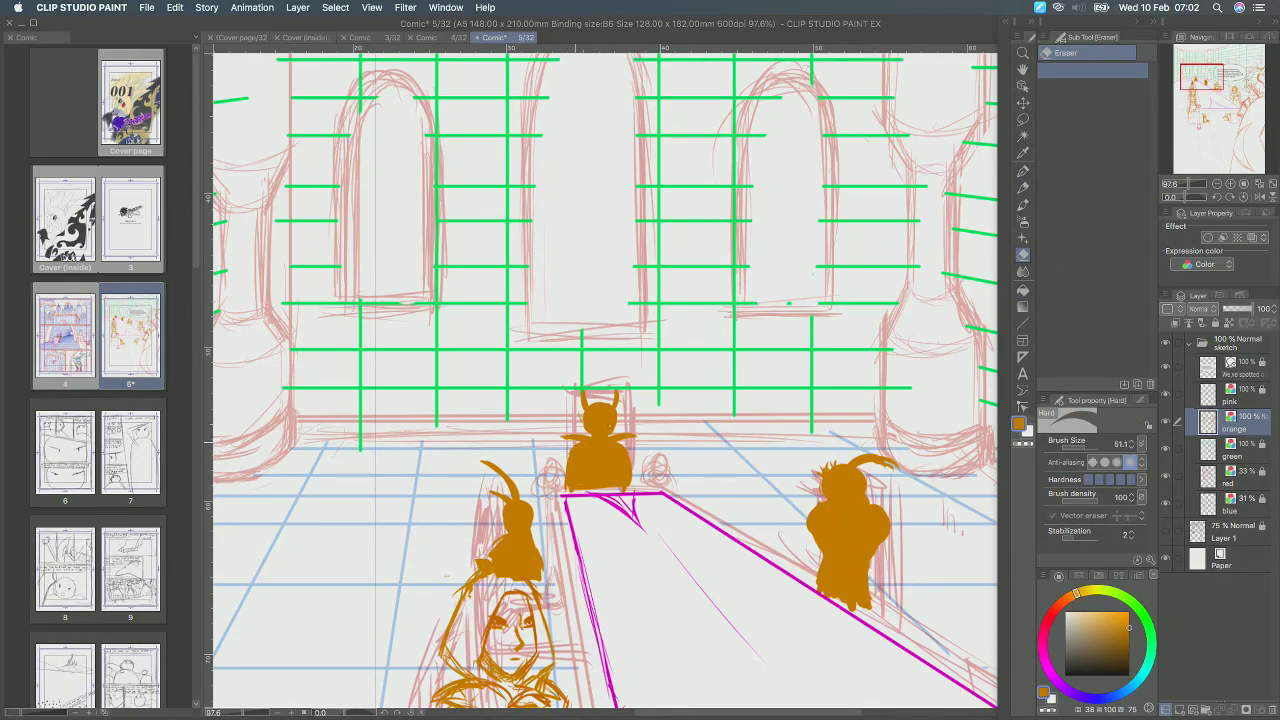
pyautogui.click(1023, 174)
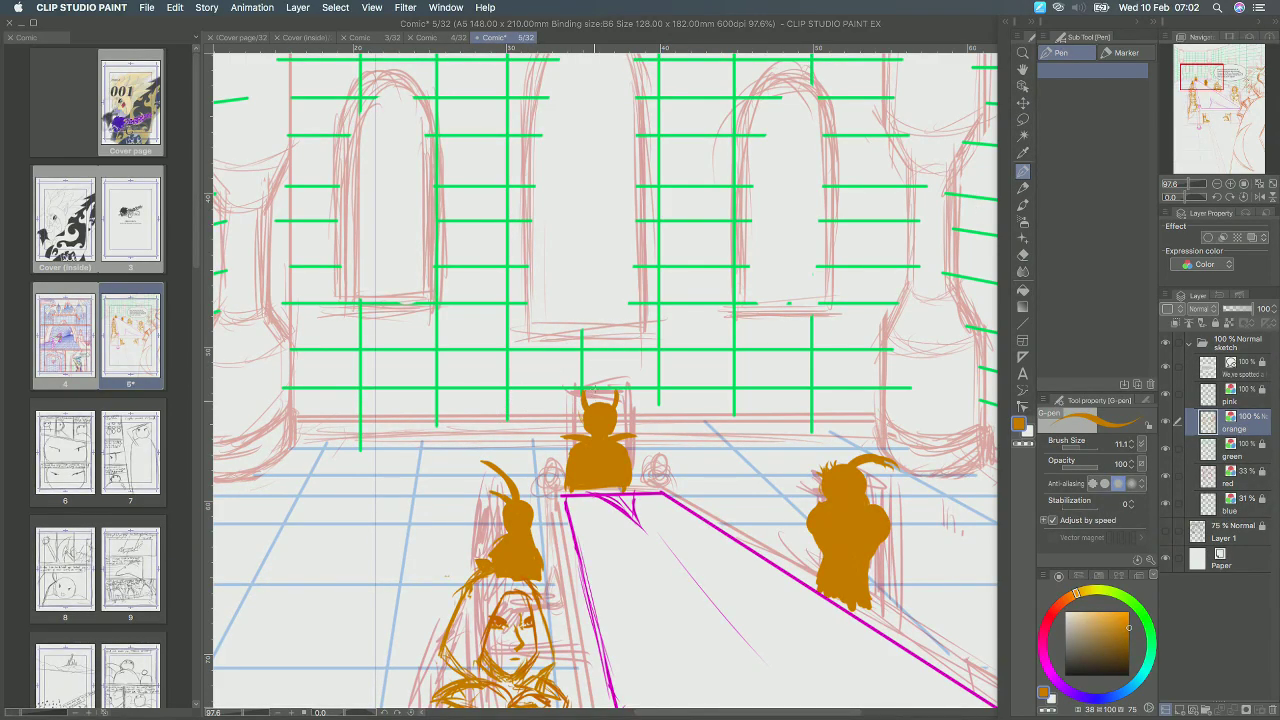
pyautogui.moveTo(597, 394); pyautogui.dragTo(597, 377)
pyautogui.moveTo(618, 404)
pyautogui.mouseDown()
pyautogui.moveTo(651, 399)
pyautogui.moveTo(633, 414)
pyautogui.moveTo(649, 403)
pyautogui.mouseUp()
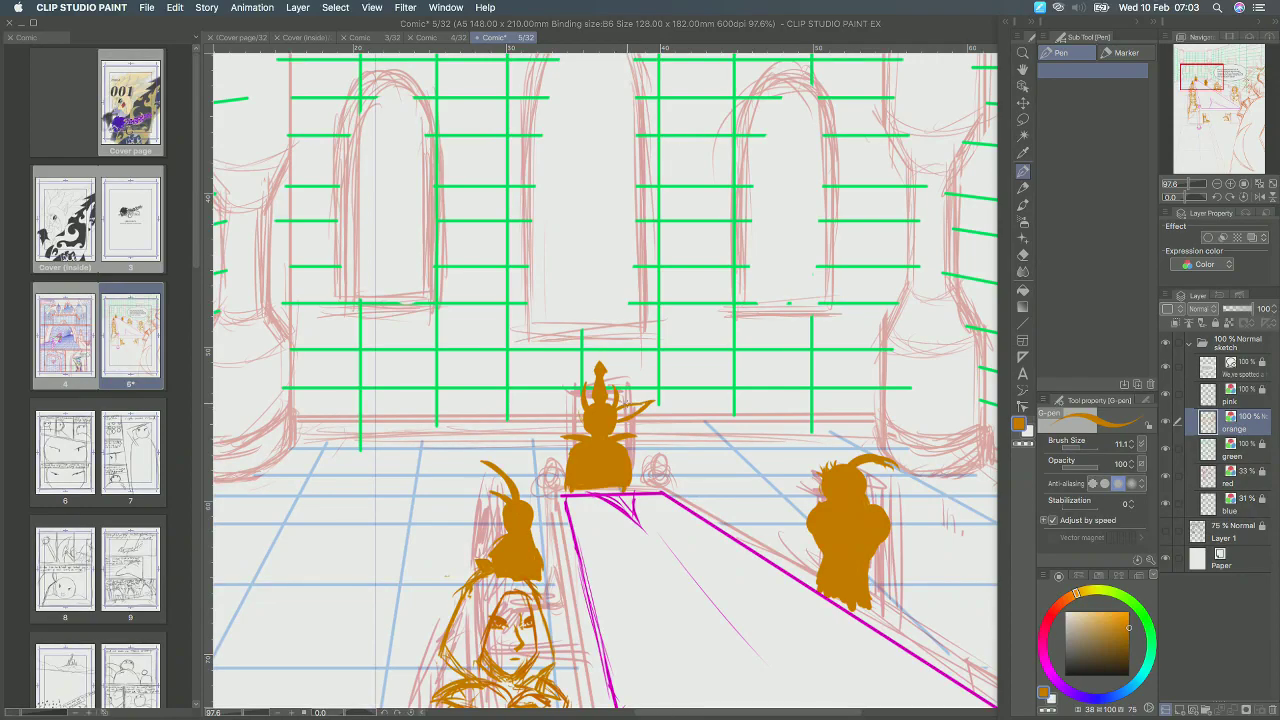
pyautogui.moveTo(638, 407); pyautogui.dragTo(652, 400)
pyautogui.press('Tab')
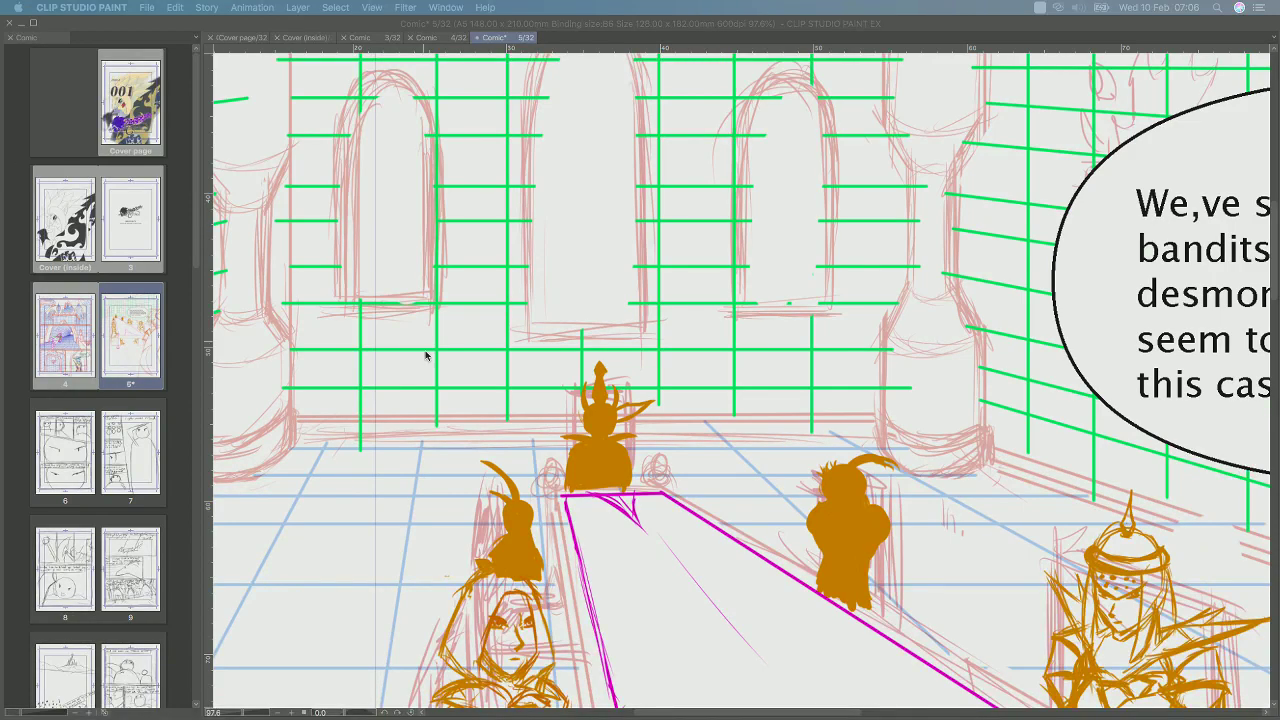
pyautogui.press('Tab')
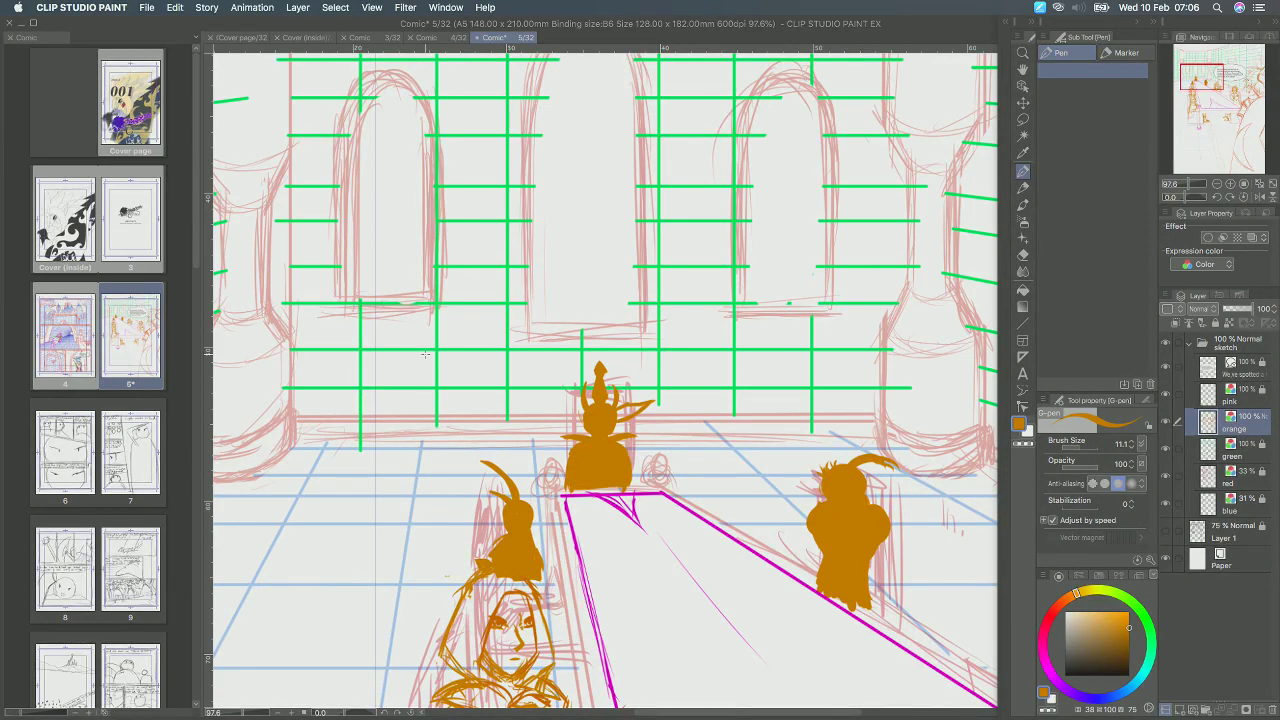
# Draw swept-back spikes behind the left-hand silhouette's head and fill out its front and lower body in orange.
pyautogui.moveTo(759, 435); pyautogui.dragTo(763, 442)
pyautogui.moveTo(538, 560); pyautogui.dragTo(542, 598)
pyautogui.moveTo(538, 526); pyautogui.dragTo(532, 510)
pyautogui.moveTo(478, 512)
pyautogui.mouseDown()
pyautogui.moveTo(450, 508)
pyautogui.moveTo(494, 536)
pyautogui.moveTo(442, 502)
pyautogui.mouseUp()
pyautogui.moveTo(445, 510); pyautogui.dragTo(486, 526)
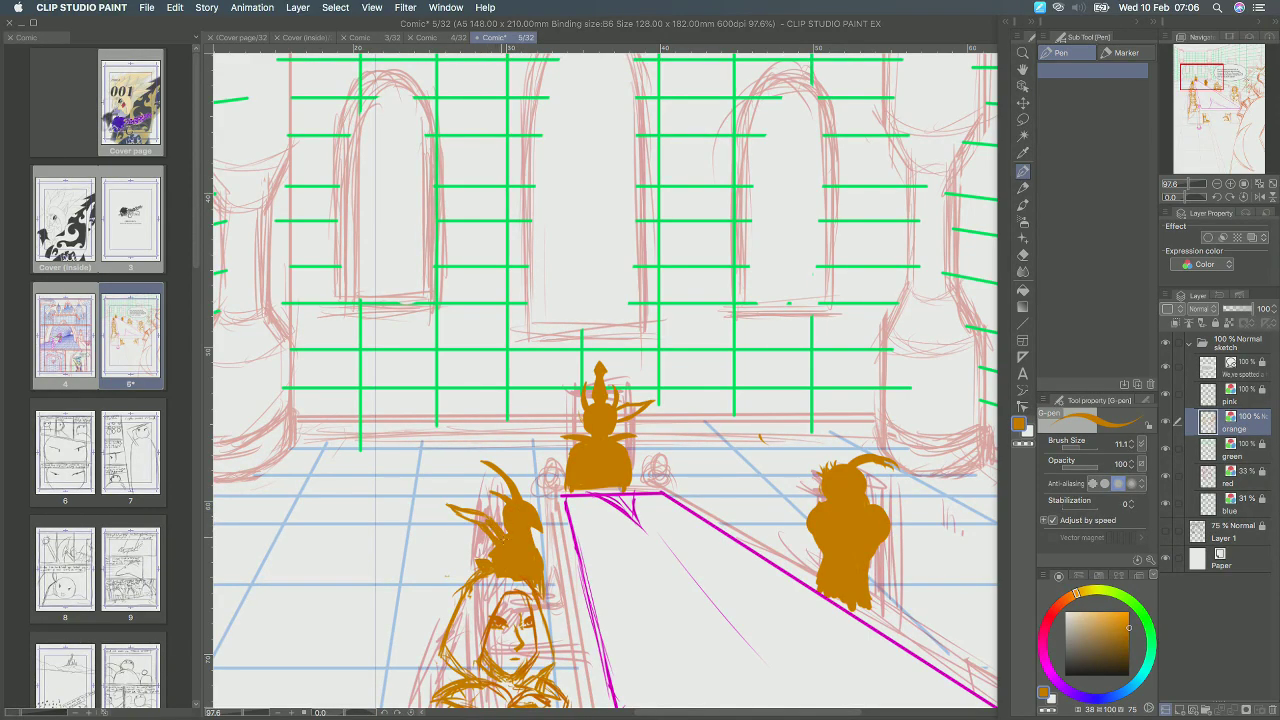
pyautogui.moveTo(458, 511)
pyautogui.mouseDown()
pyautogui.moveTo(511, 512)
pyautogui.moveTo(505, 531)
pyautogui.moveTo(476, 488)
pyautogui.moveTo(520, 554)
pyautogui.moveTo(542, 517)
pyautogui.mouseUp()
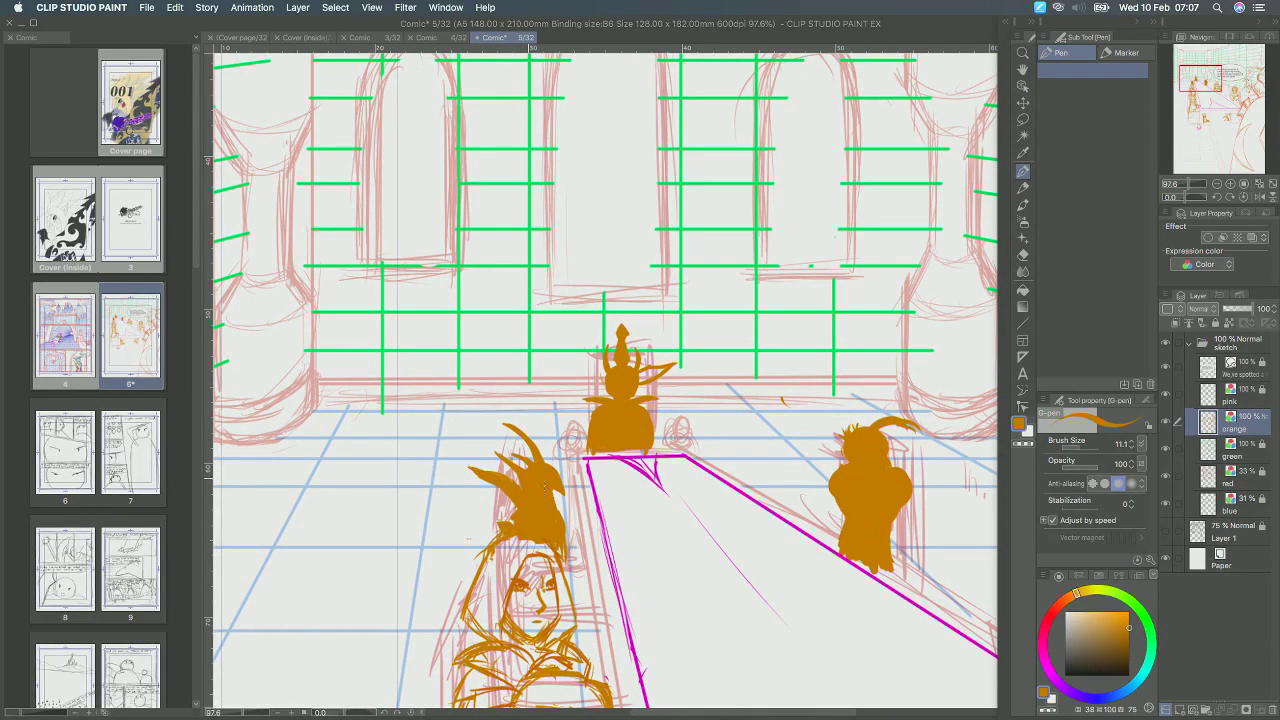
# Add hair tufts to the right-hand silhouette's head and fill out its torso in orange.
pyautogui.scroll(-3, 540, 487)
pyautogui.hscroll(3, 540, 487)
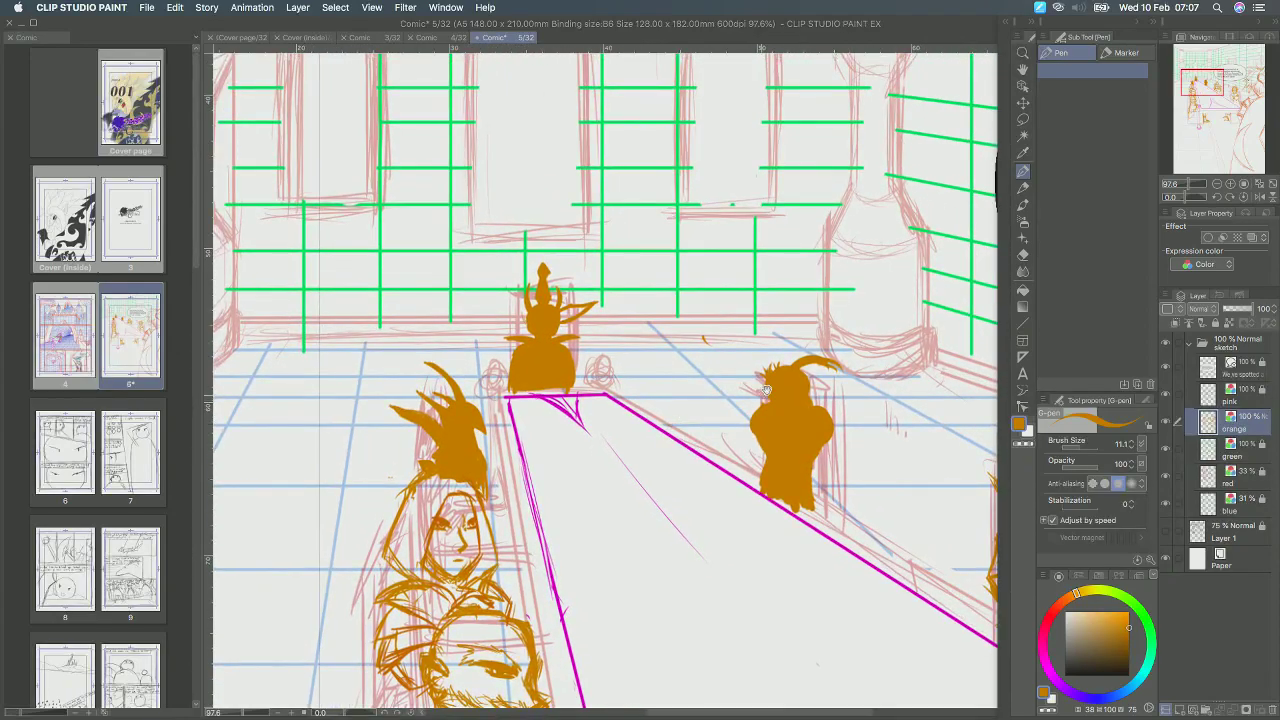
pyautogui.moveTo(804, 371); pyautogui.dragTo(845, 375)
pyautogui.moveTo(768, 367)
pyautogui.mouseDown()
pyautogui.moveTo(773, 354)
pyautogui.moveTo(769, 379)
pyautogui.moveTo(782, 353)
pyautogui.moveTo(803, 394)
pyautogui.mouseUp()
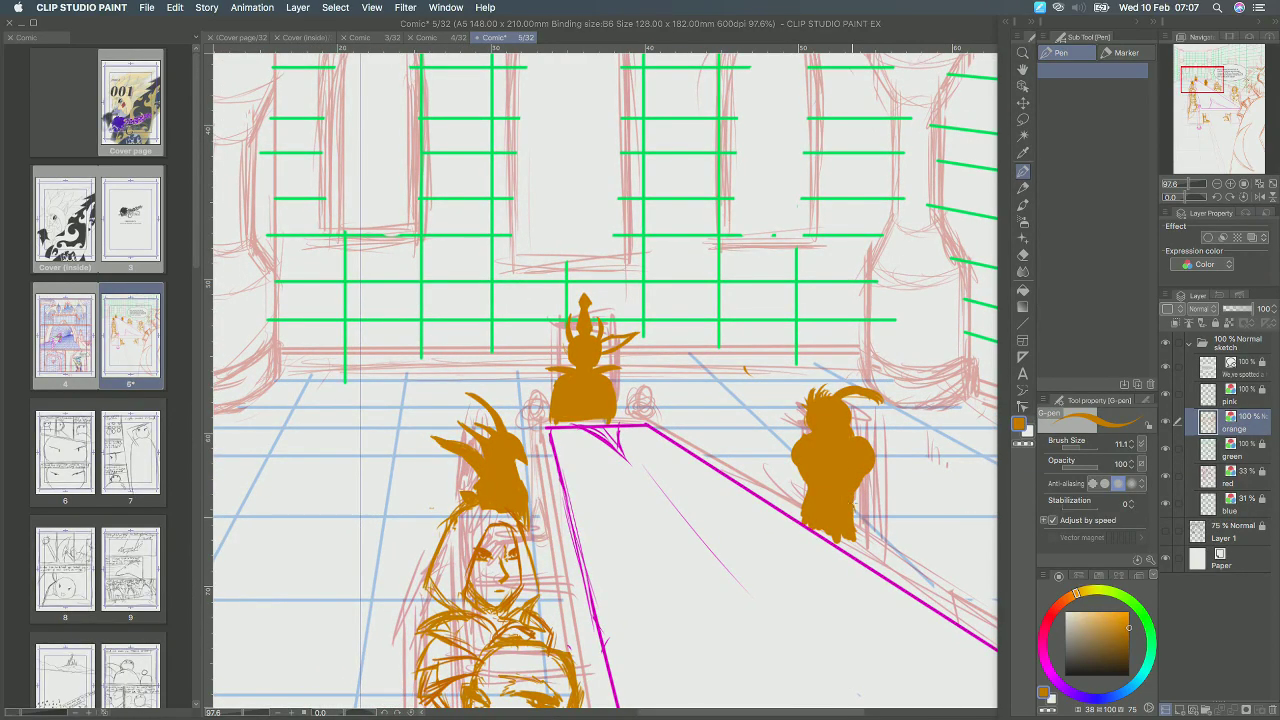
pyautogui.moveTo(806, 482)
pyautogui.mouseDown()
pyautogui.moveTo(834, 498)
pyautogui.moveTo(852, 482)
pyautogui.moveTo(859, 534)
pyautogui.moveTo(854, 480)
pyautogui.moveTo(860, 536)
pyautogui.moveTo(854, 468)
pyautogui.mouseUp()
# Erase the far-end silhouette's side spike and shoulder points, and draw matching outward spikes on both sides of its head with the G-pen.
pyautogui.moveTo(554, 326); pyautogui.dragTo(588, 373)
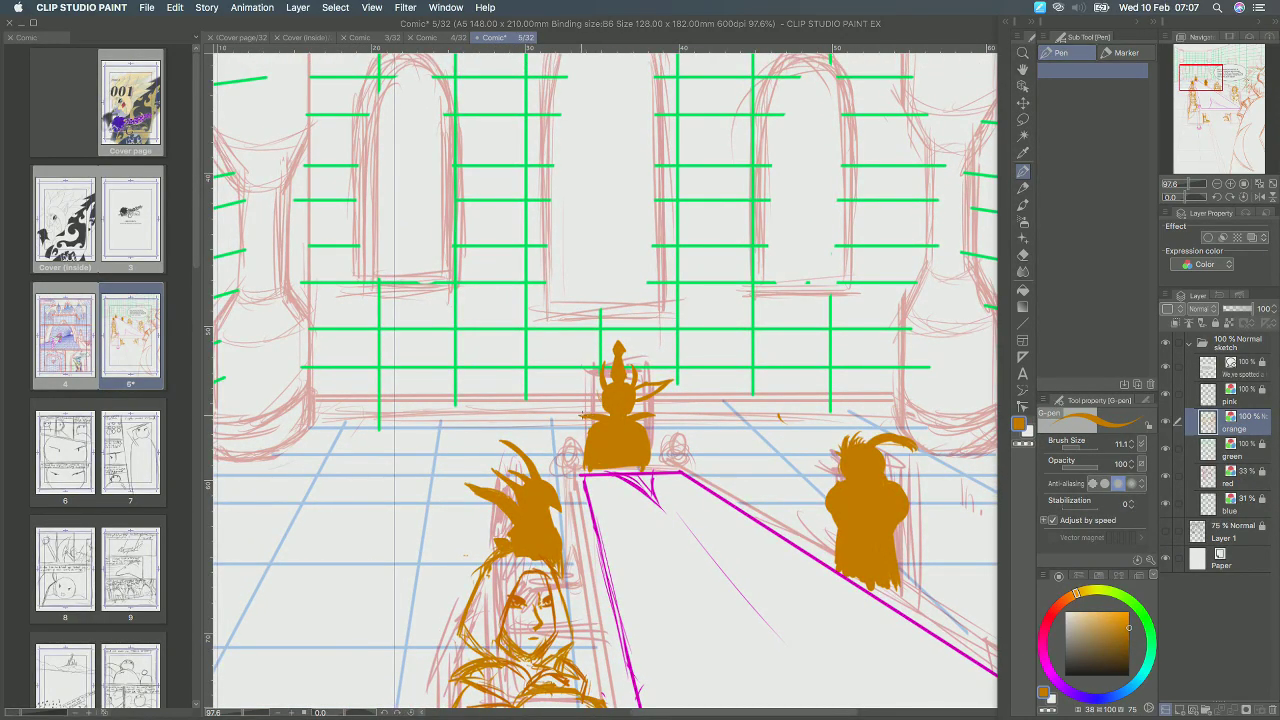
pyautogui.click(1022, 254)
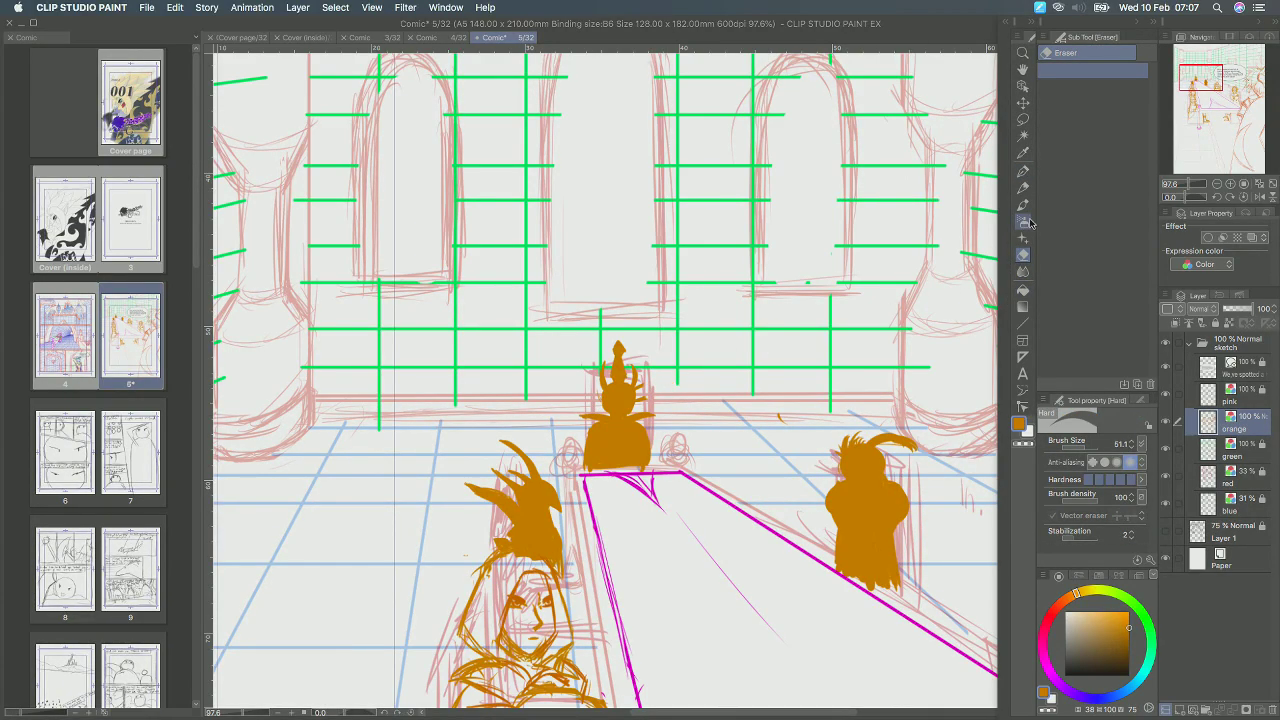
pyautogui.click(1022, 171)
pyautogui.moveTo(634, 388)
pyautogui.mouseDown()
pyautogui.moveTo(684, 409)
pyautogui.moveTo(672, 410)
pyautogui.mouseUp()
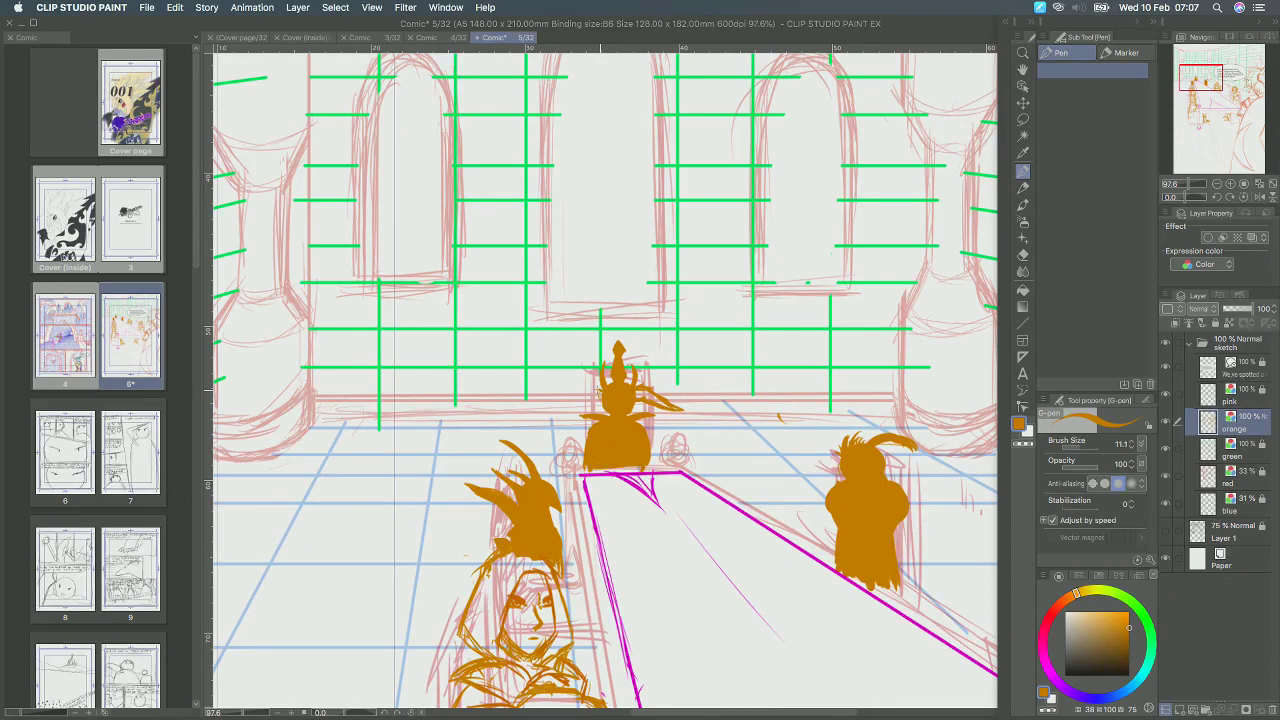
pyautogui.moveTo(594, 389)
pyautogui.mouseDown()
pyautogui.moveTo(556, 410)
pyautogui.moveTo(594, 405)
pyautogui.moveTo(570, 406)
pyautogui.mouseUp()
pyautogui.moveTo(594, 394); pyautogui.dragTo(606, 401)
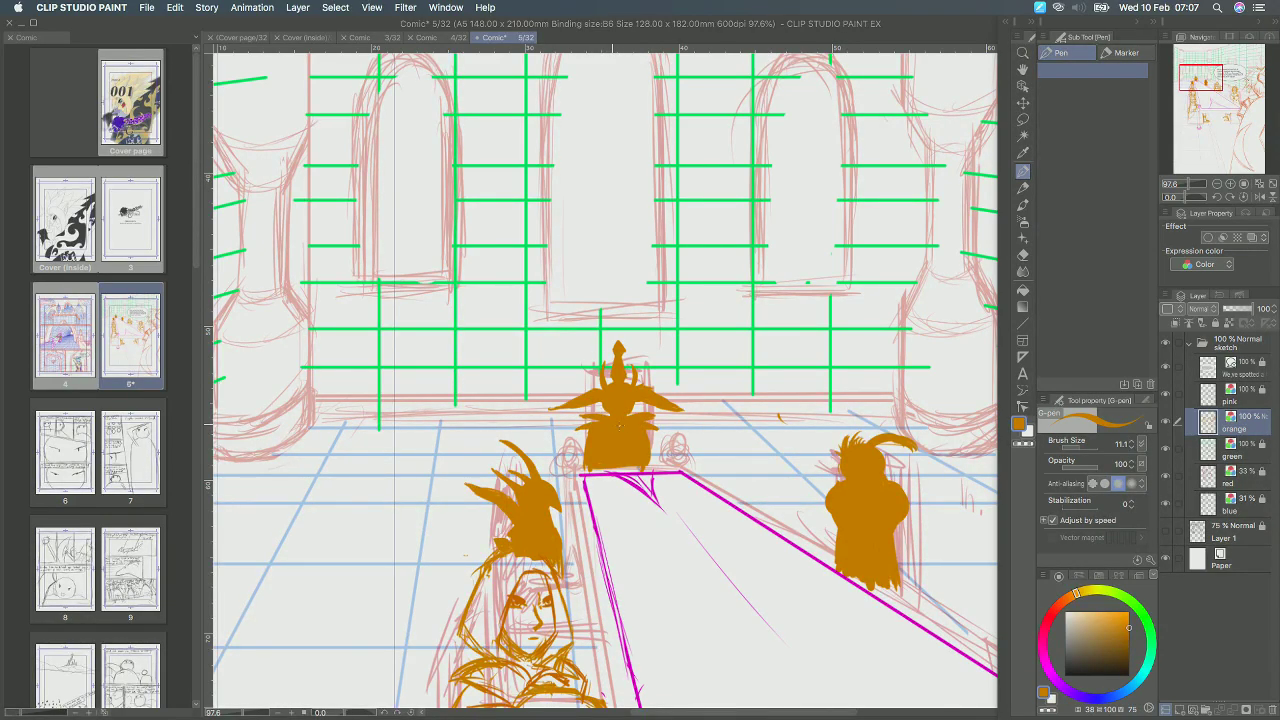
# Examine the seated figures along the right side of the long table.
pyautogui.scroll(-6, 614, 425)
pyautogui.moveTo(800, 568); pyautogui.dragTo(694, 414)
pyautogui.scroll(-1, 719, 437)
pyautogui.scroll(-2, 719, 437)
pyautogui.moveTo(831, 454); pyautogui.dragTo(654, 444)
pyautogui.scroll(3, 754, 440)
pyautogui.scroll(3, 741, 395)
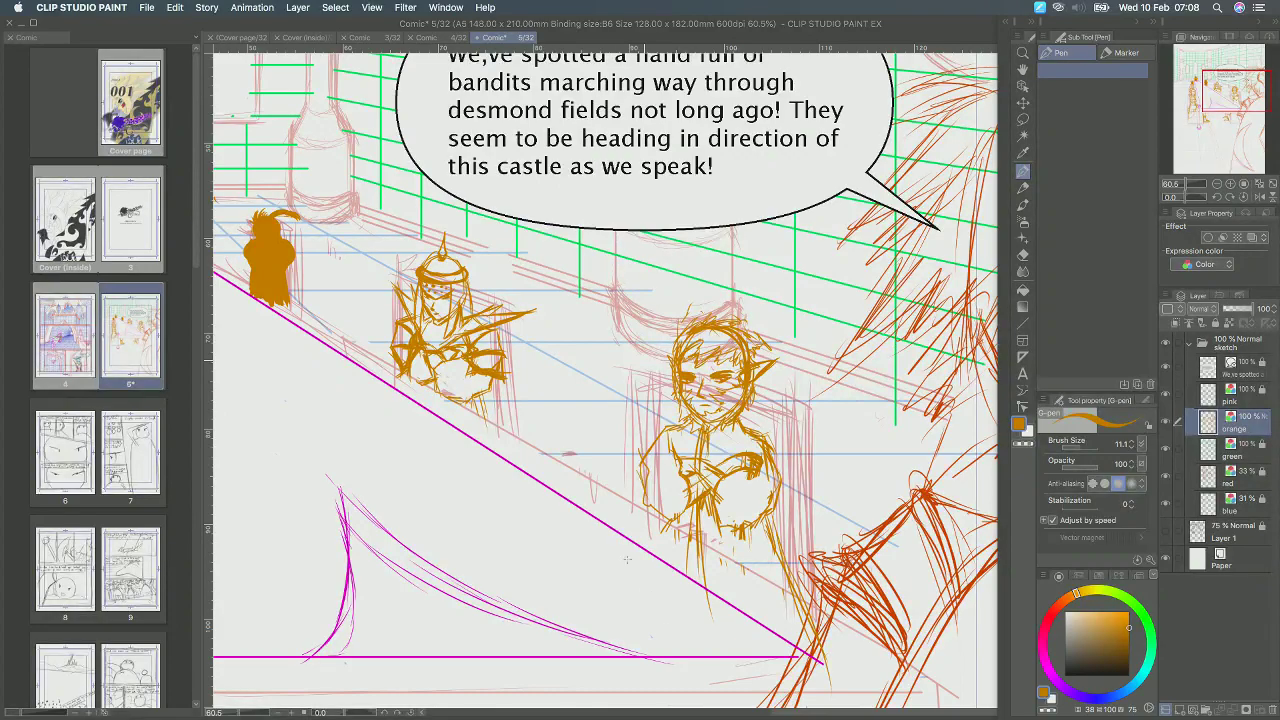
pyautogui.press('Tab')
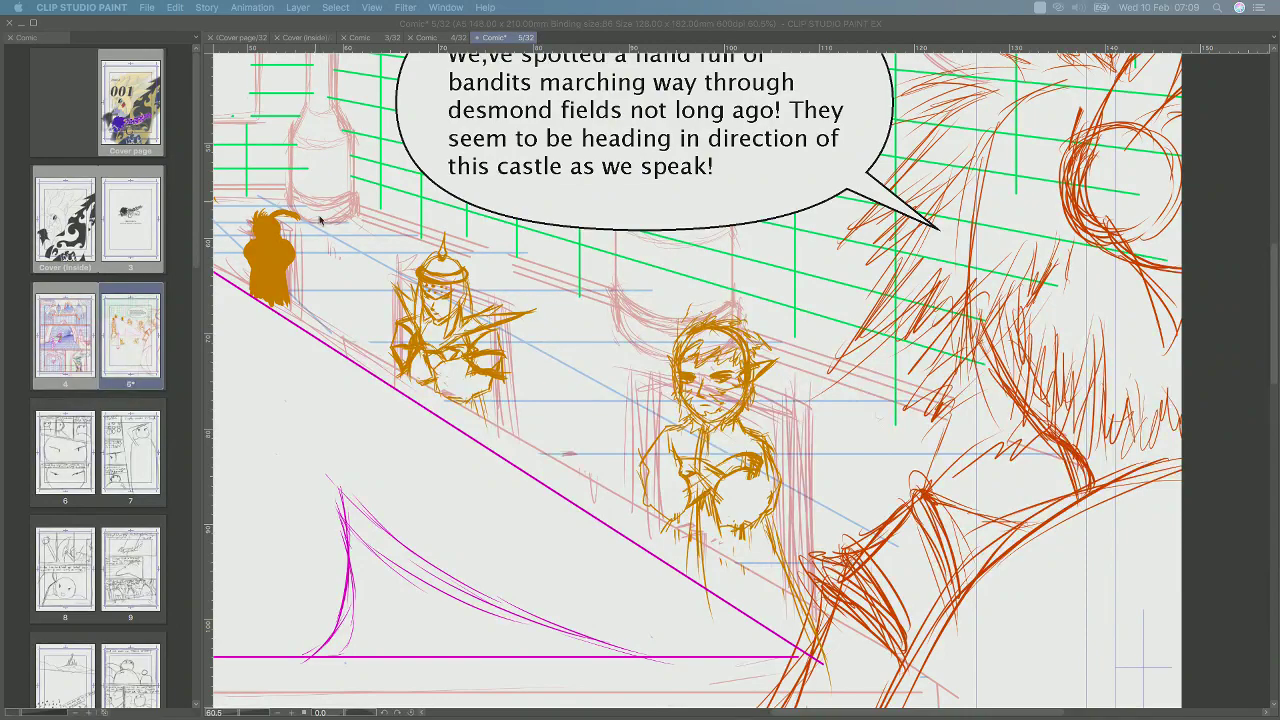
pyautogui.press('Tab')
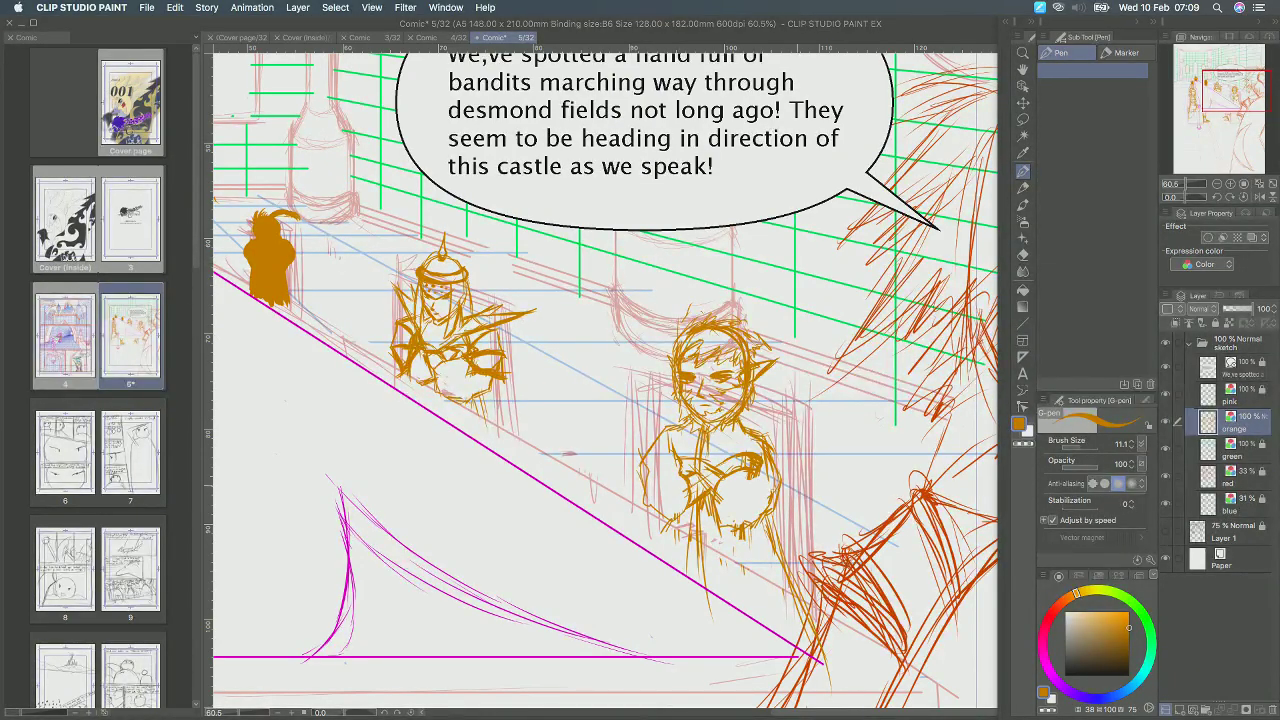
# Erase the short hair and top of the head of the nearest seated figure on the table's right side.
pyautogui.scroll(1, 716, 376)
pyautogui.press('super+plus')
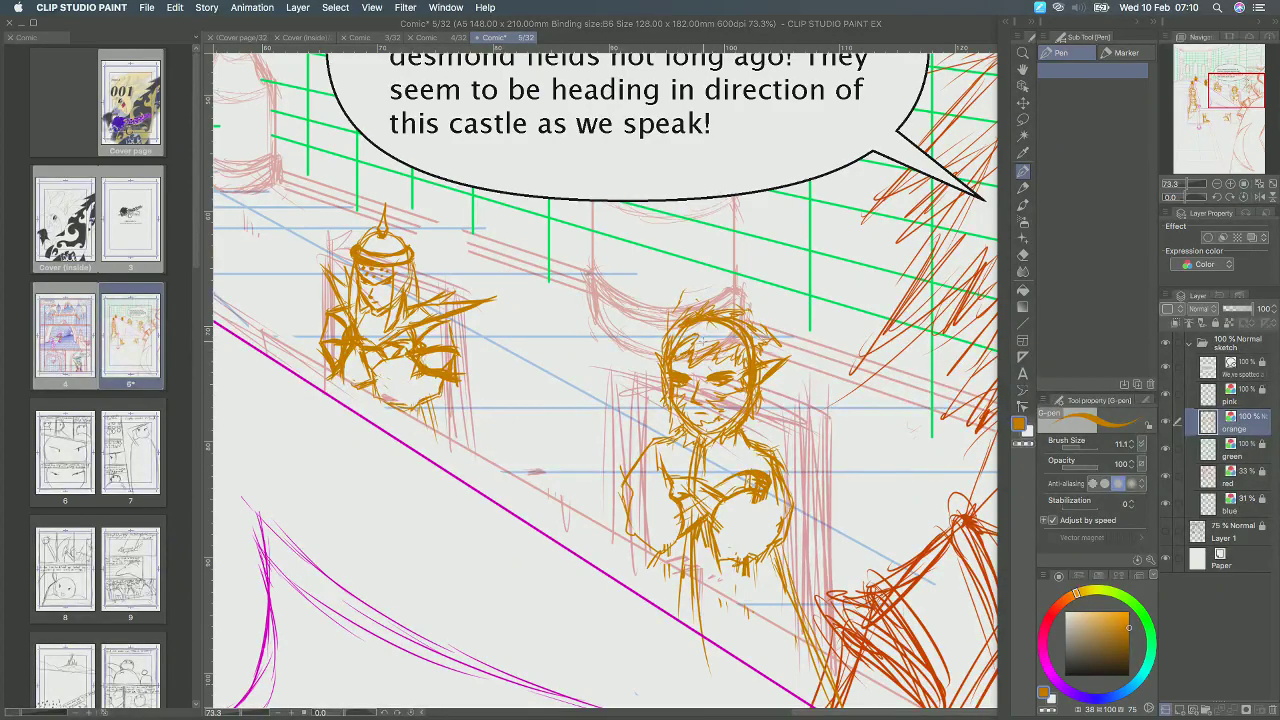
pyautogui.press('e')
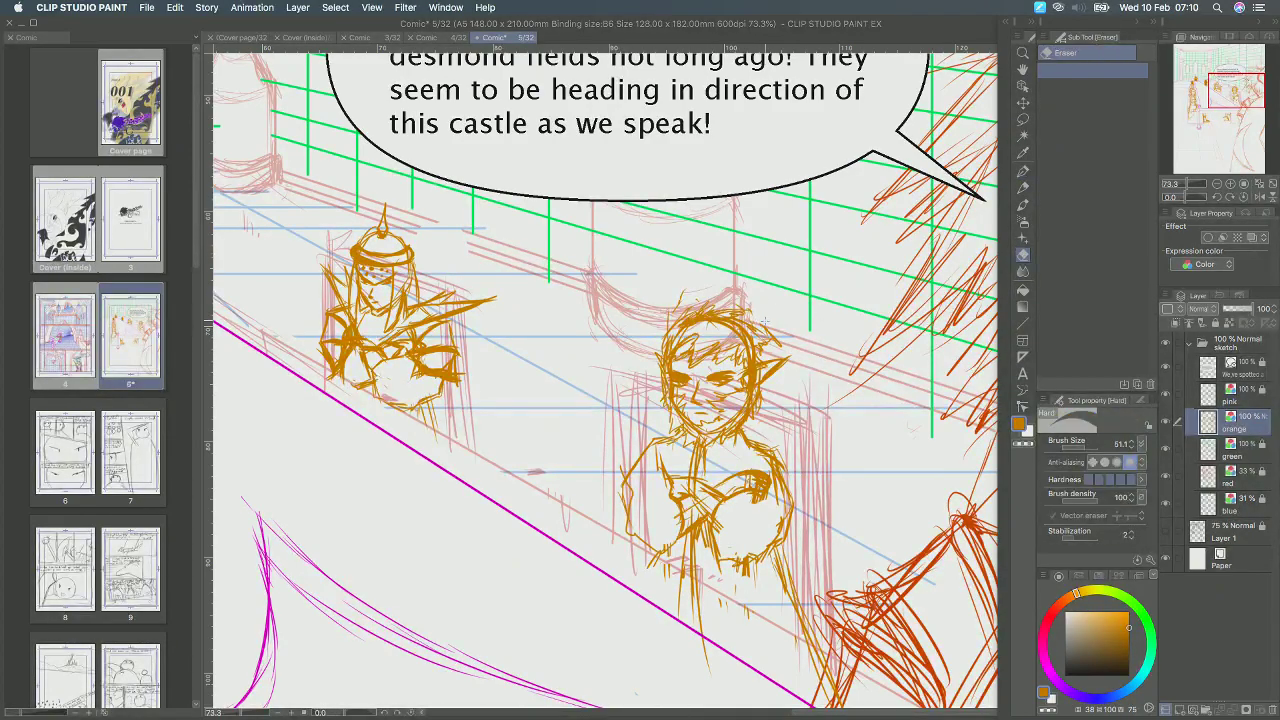
pyautogui.moveTo(728, 330); pyautogui.dragTo(700, 312)
# Draw long, wild swept-back hair spikes on the nearest right-side figure with the orange G-pen.
pyautogui.press('p')
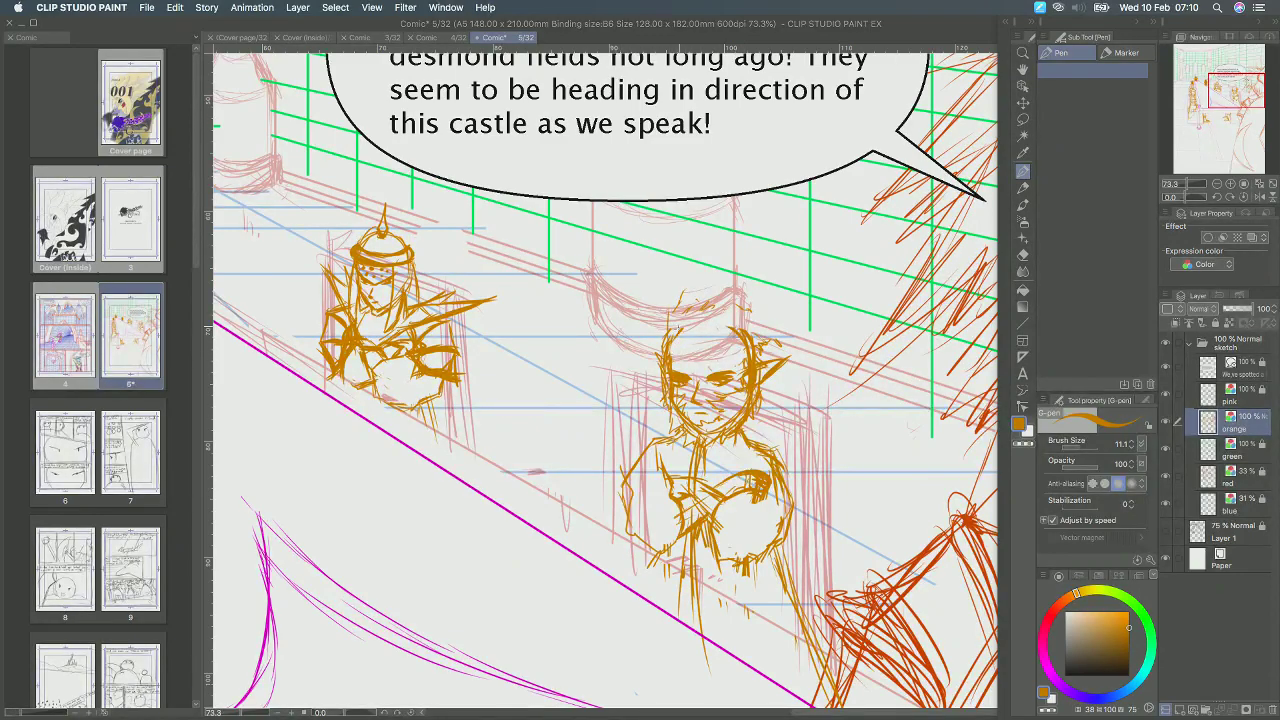
pyautogui.moveTo(804, 269); pyautogui.dragTo(840, 250)
pyautogui.moveTo(806, 316)
pyautogui.mouseDown()
pyautogui.moveTo(846, 315)
pyautogui.moveTo(799, 334)
pyautogui.moveTo(843, 373)
pyautogui.mouseUp()
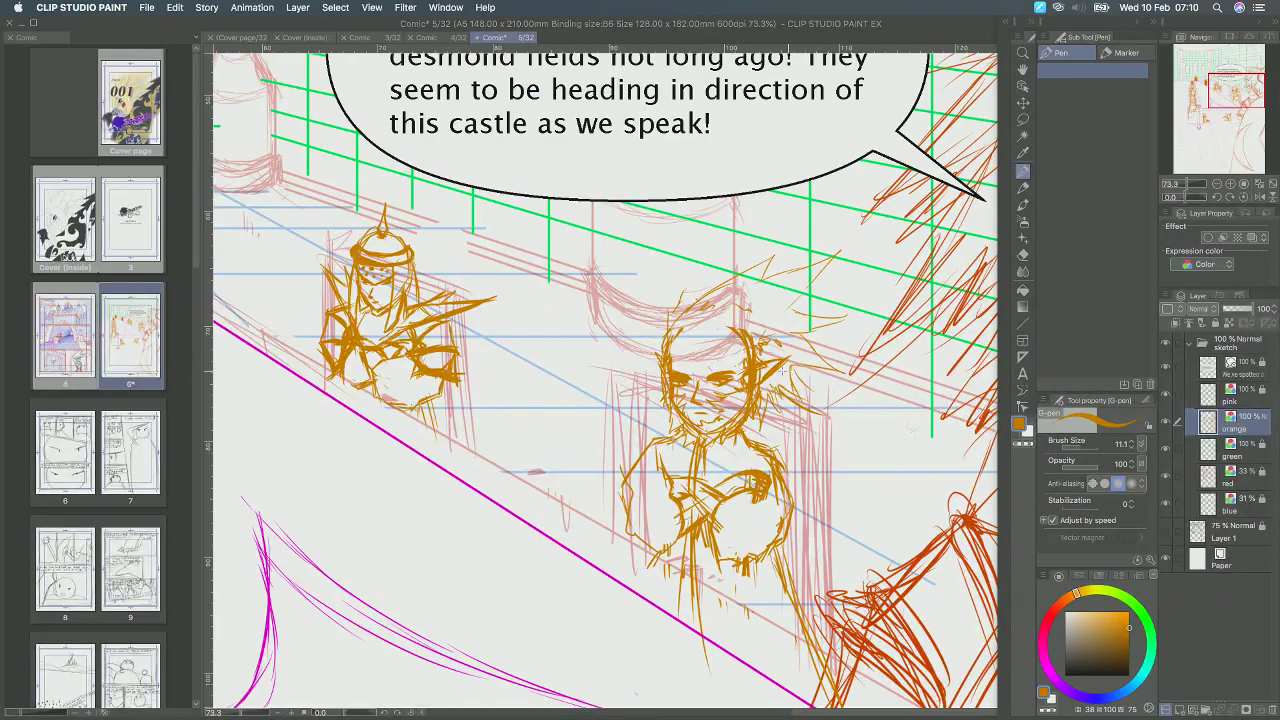
pyautogui.moveTo(659, 281); pyautogui.dragTo(666, 305)
pyautogui.moveTo(716, 246)
pyautogui.mouseDown()
pyautogui.moveTo(704, 286)
pyautogui.moveTo(751, 240)
pyautogui.mouseUp()
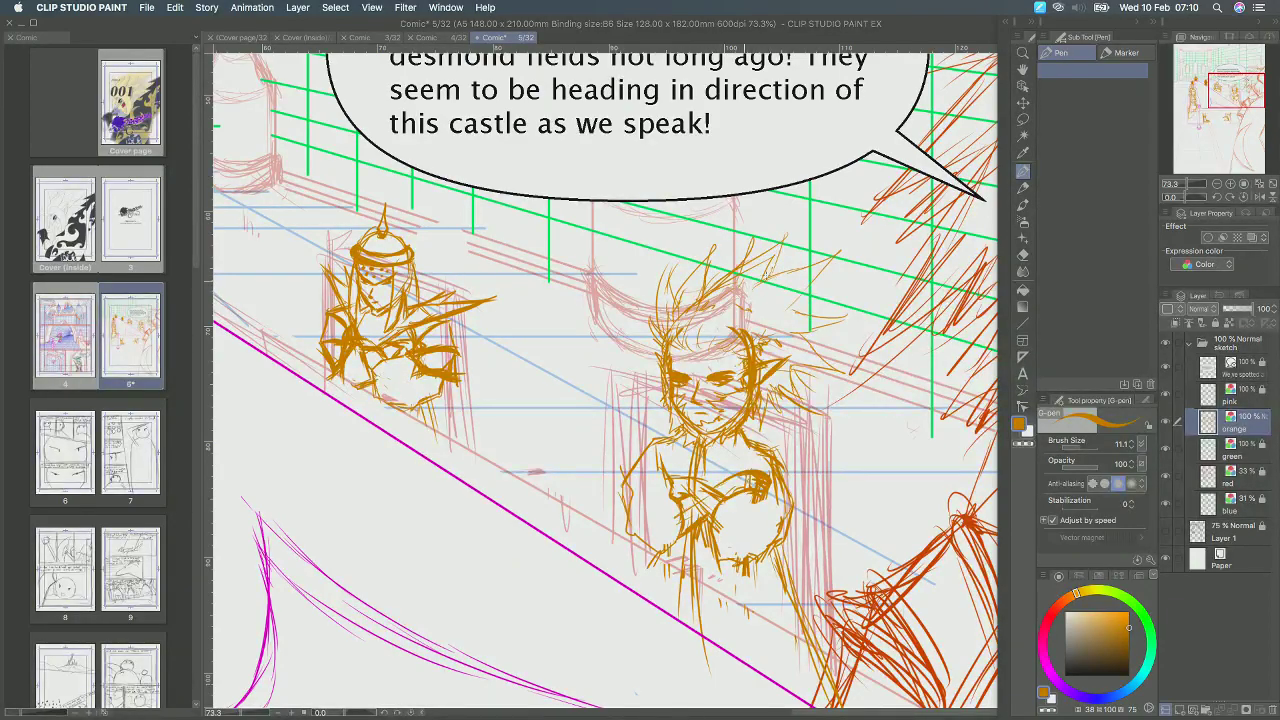
pyautogui.moveTo(835, 245); pyautogui.dragTo(802, 287)
pyautogui.moveTo(788, 336); pyautogui.dragTo(808, 345)
pyautogui.moveTo(742, 316); pyautogui.dragTo(722, 328)
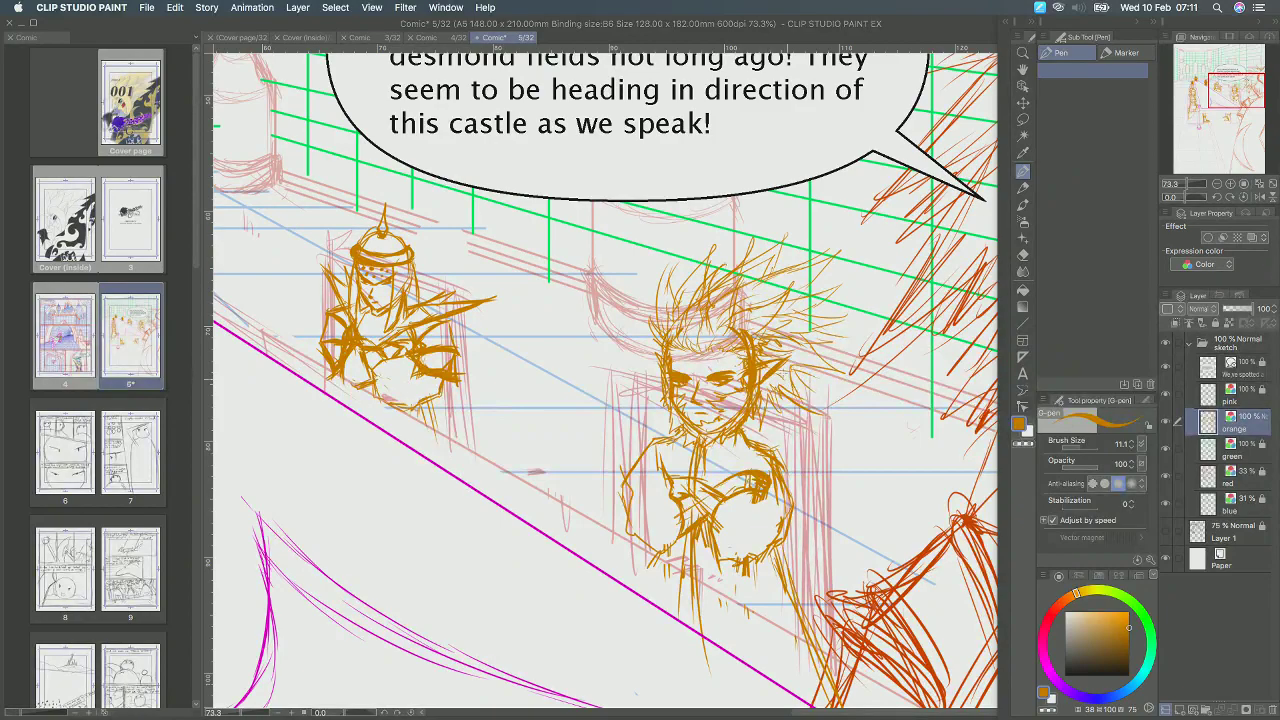
pyautogui.moveTo(794, 382); pyautogui.dragTo(814, 396)
# Rework the nearest right-side figure's torso and arms into armour with spiked shoulder plates, erasing and redrawing lines in orange.
pyautogui.scroll(-6, 763, 324)
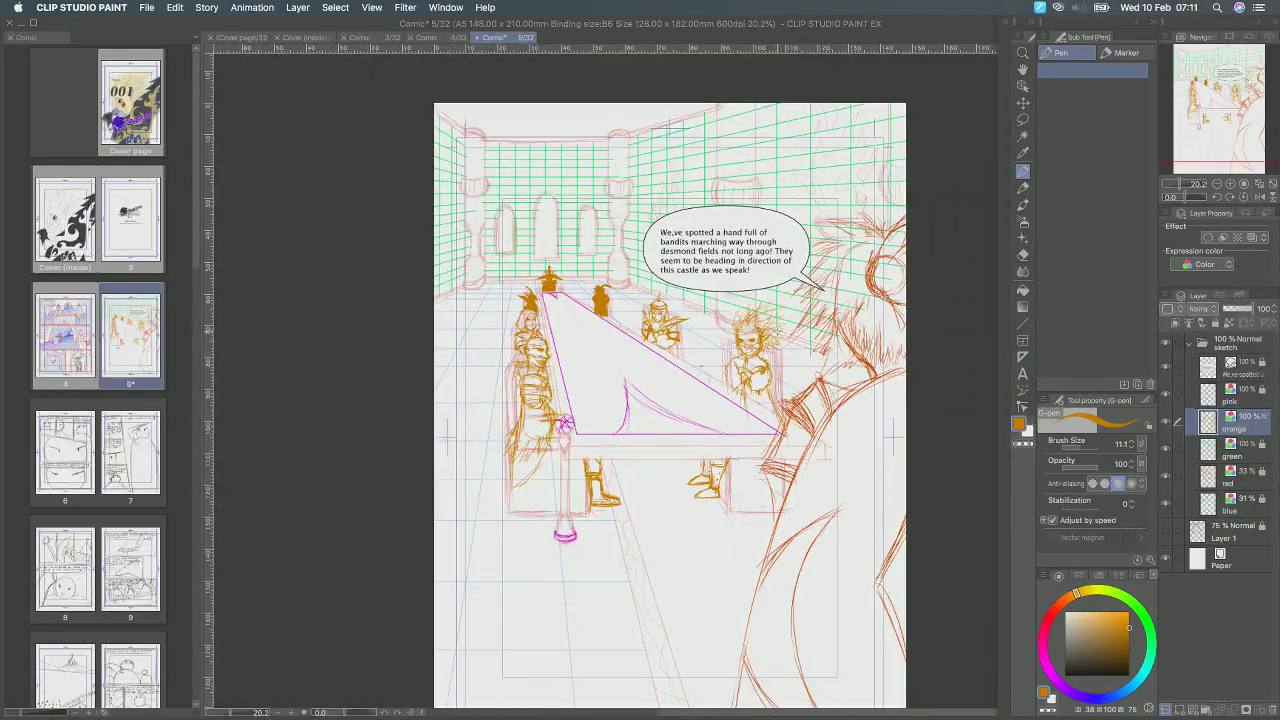
pyautogui.scroll(3, 763, 345)
pyautogui.scroll(3, 765, 365)
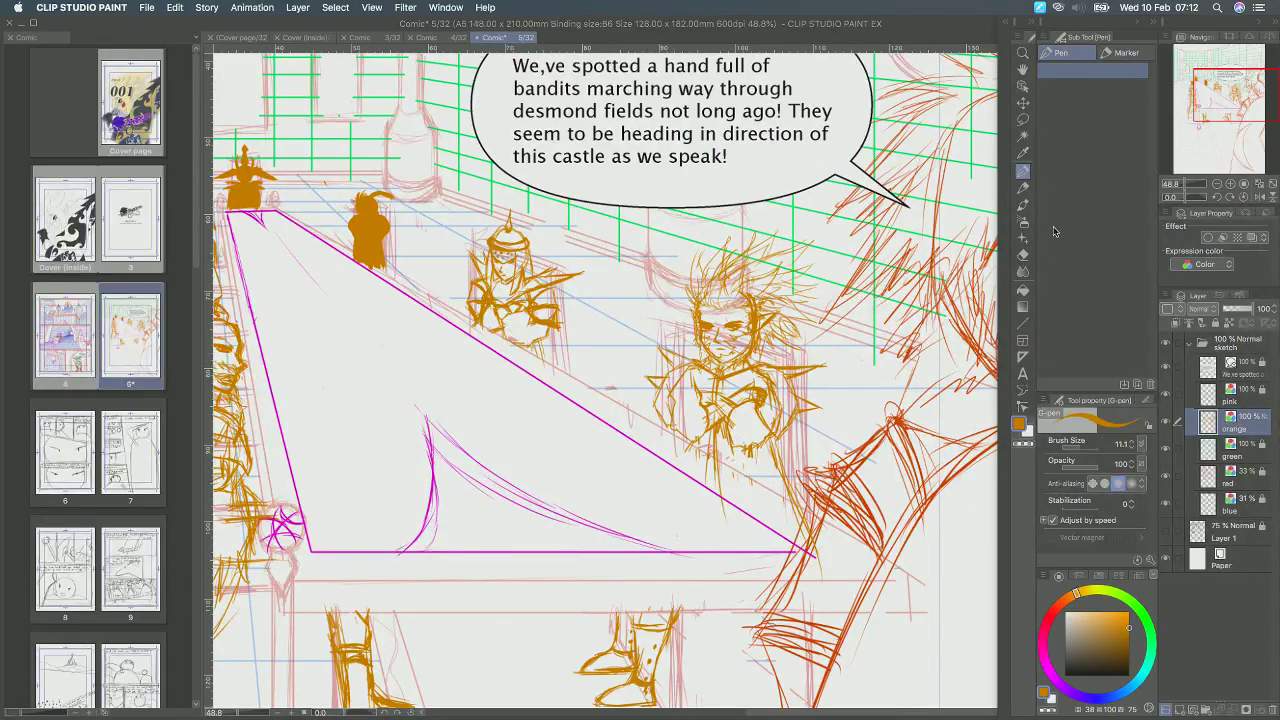
pyautogui.press('e')
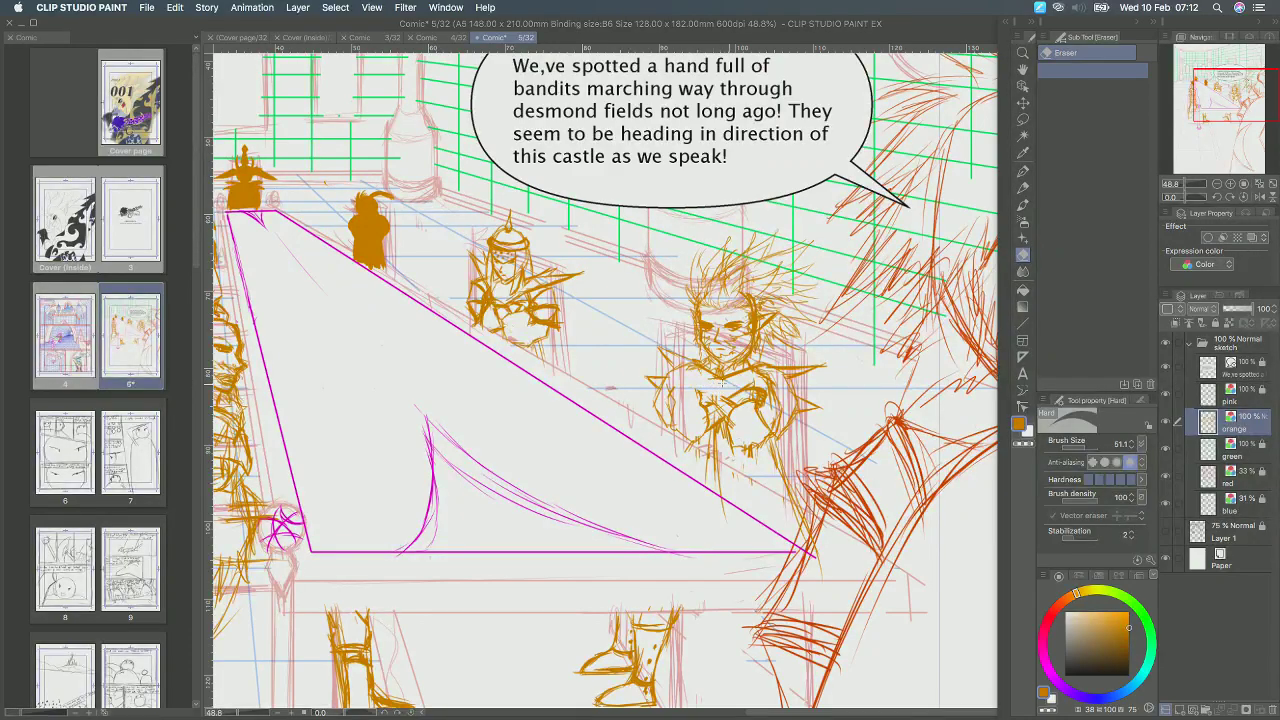
pyautogui.press('p')
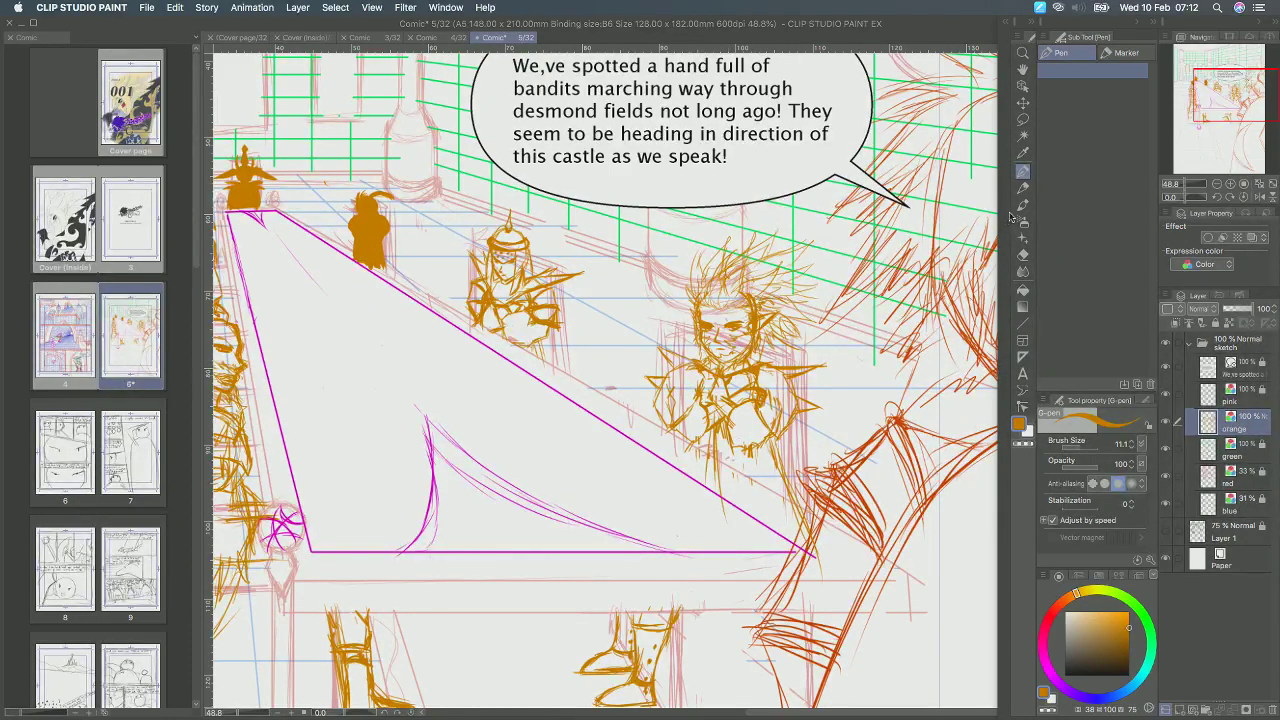
pyautogui.click(1023, 254)
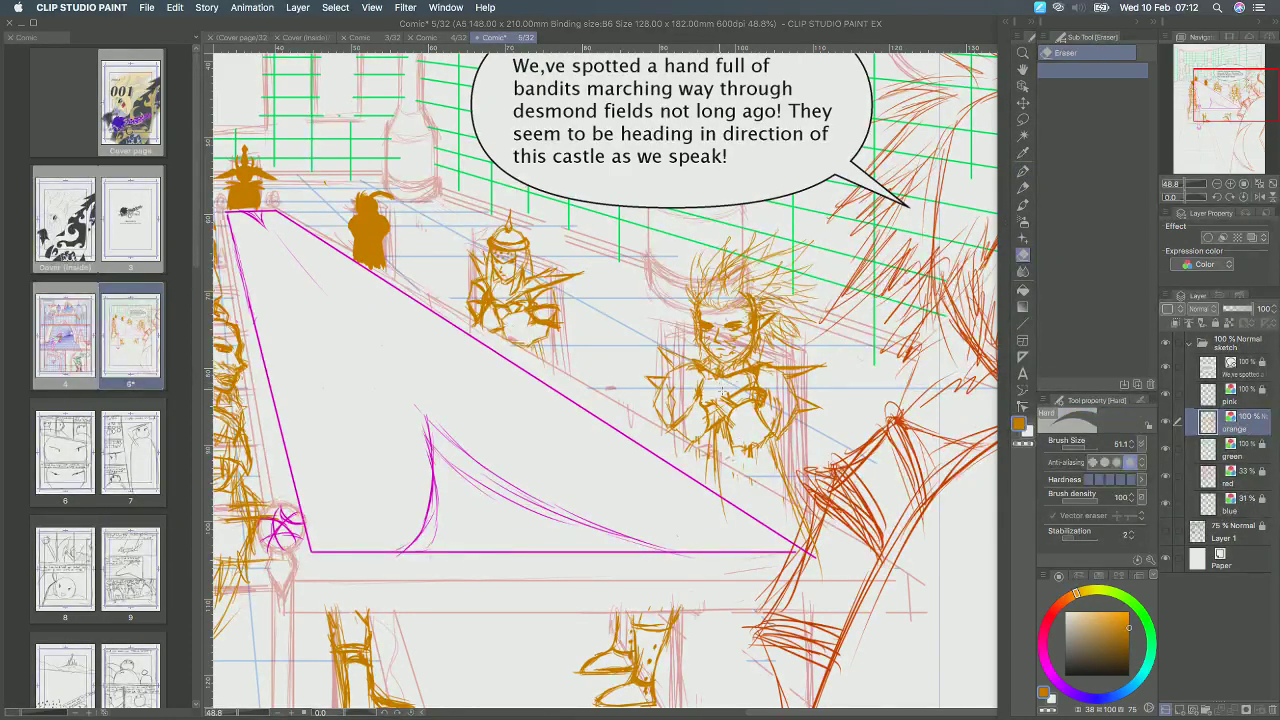
pyautogui.click(1023, 171)
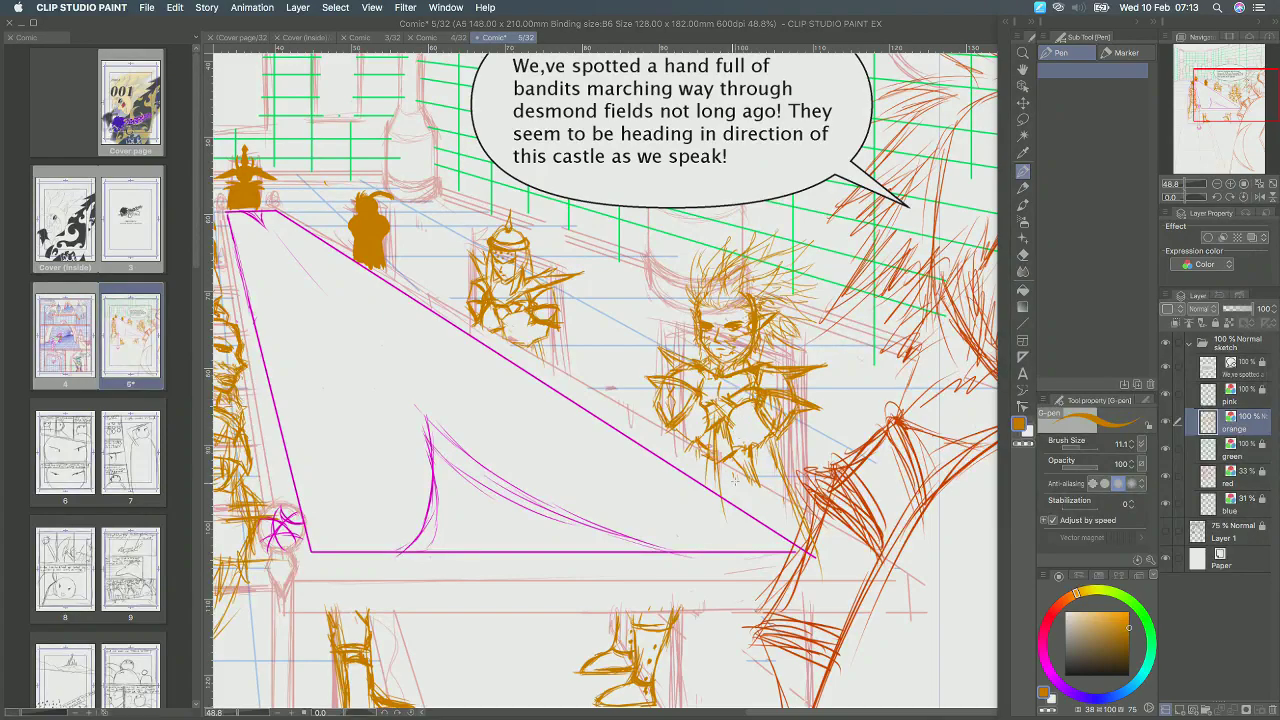
# Clean up the helmeted figure's chest armour and redraw its plates and lower body with the G-pen.
pyautogui.scroll(-5, 733, 481)
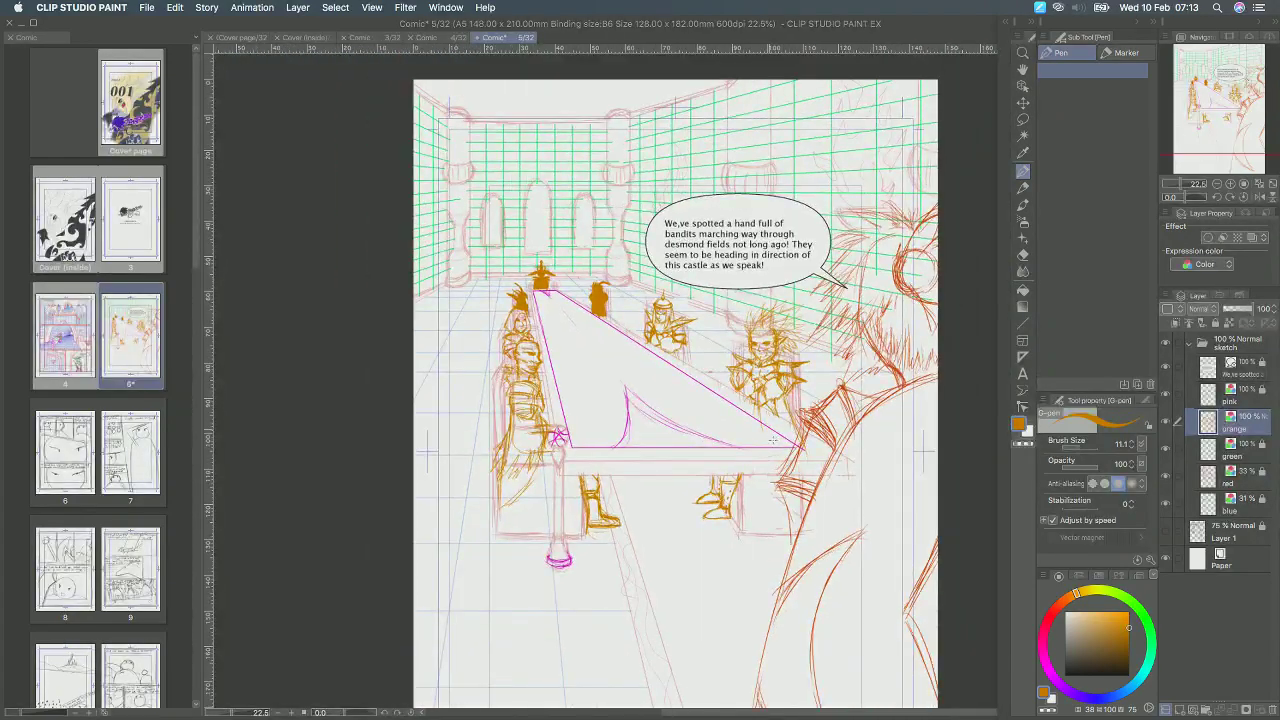
pyautogui.scroll(5, 771, 437)
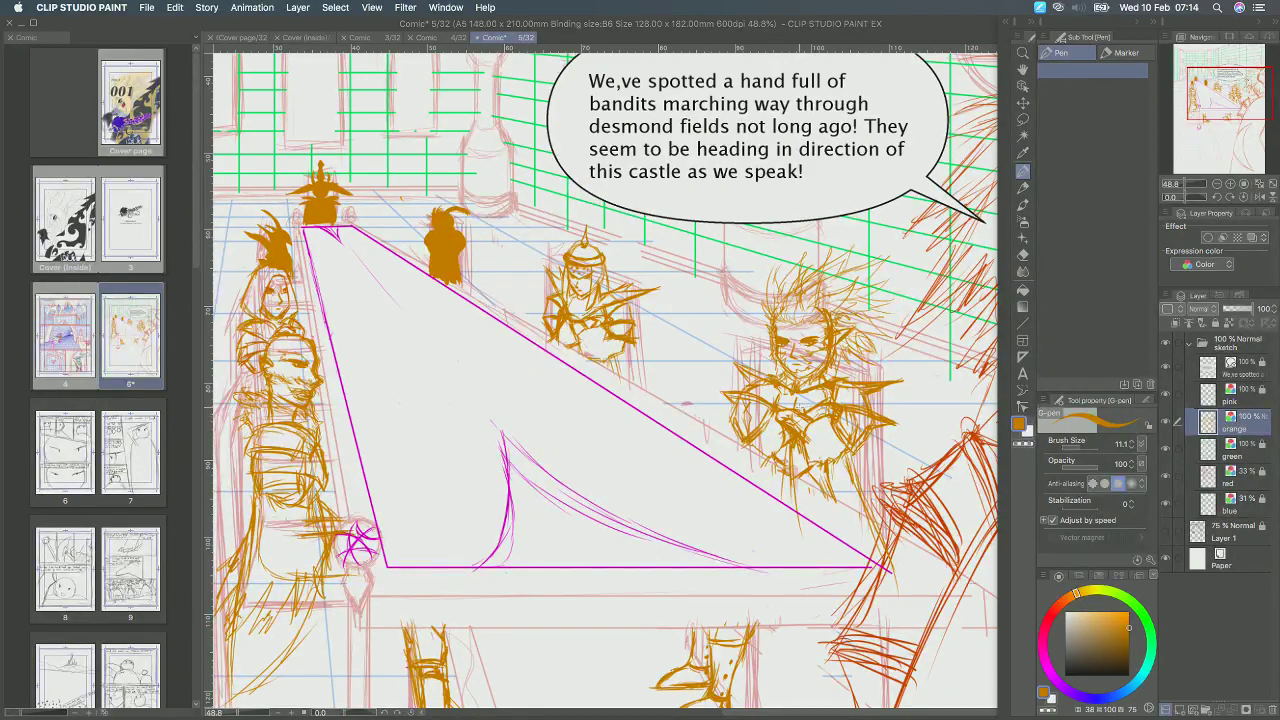
pyautogui.scroll(-1, 806, 427)
pyautogui.scroll(-2, 815, 460)
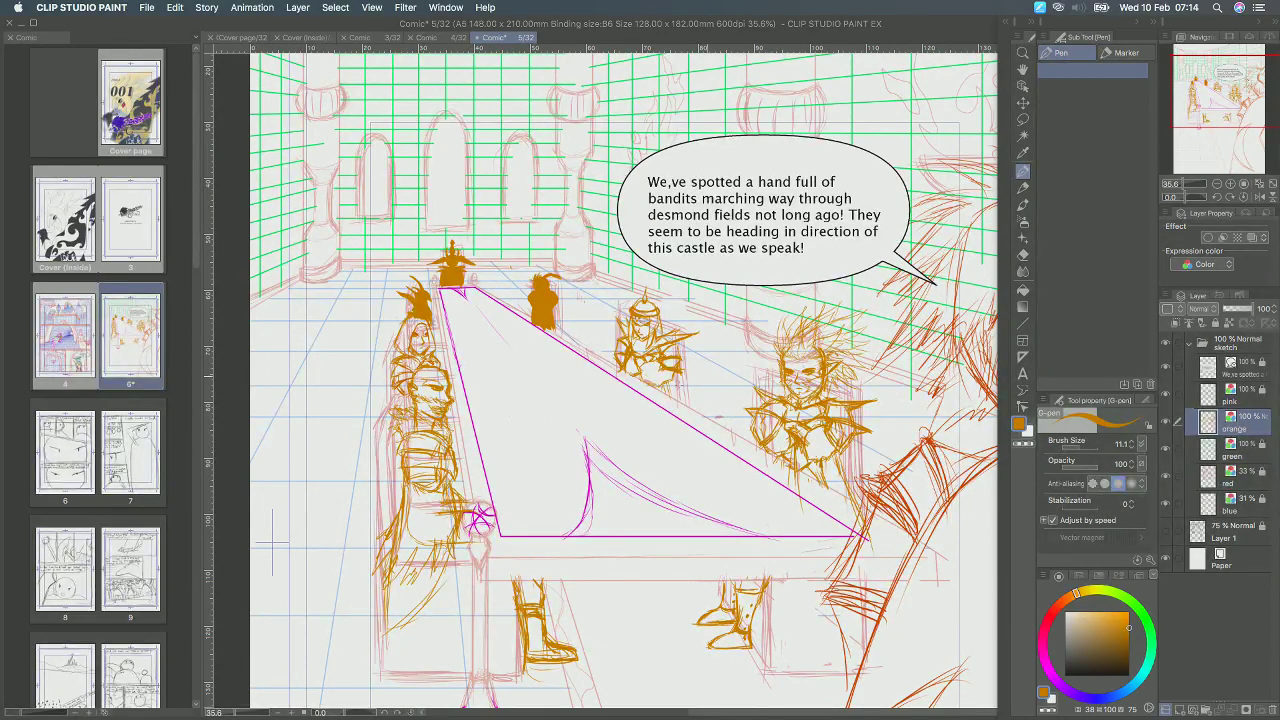
pyautogui.scroll(2, 670, 372)
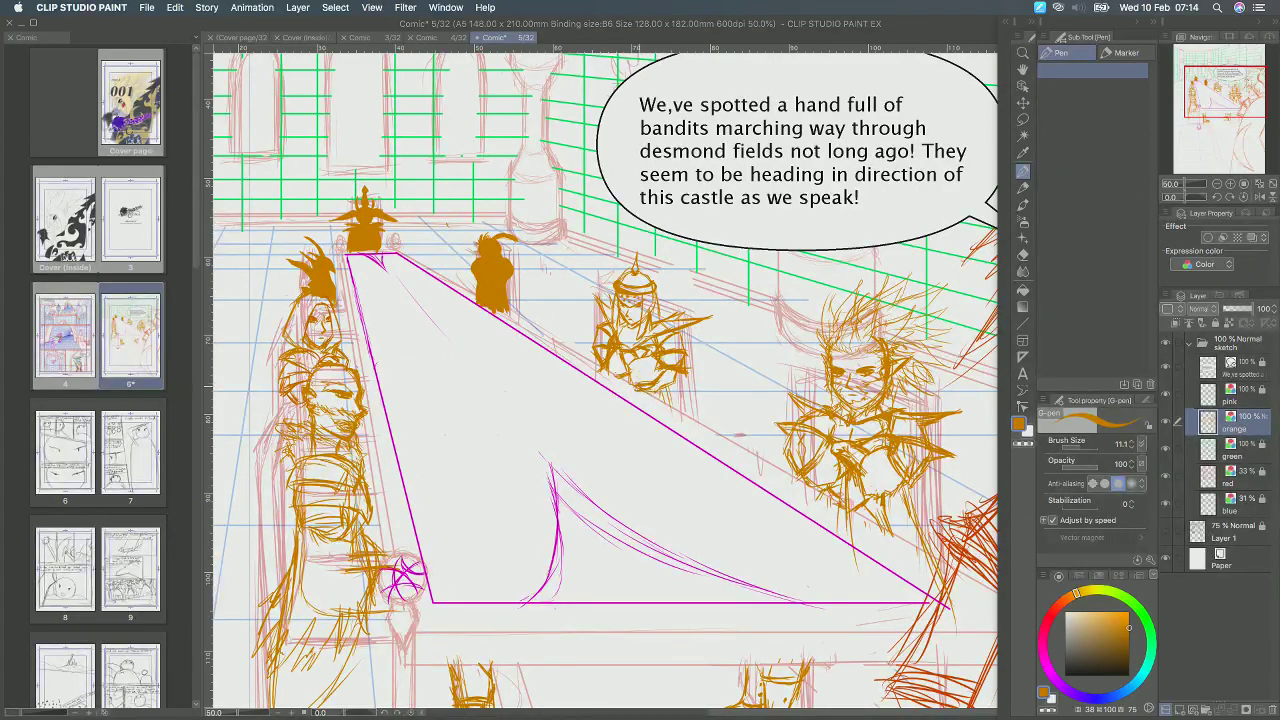
pyautogui.press('e')
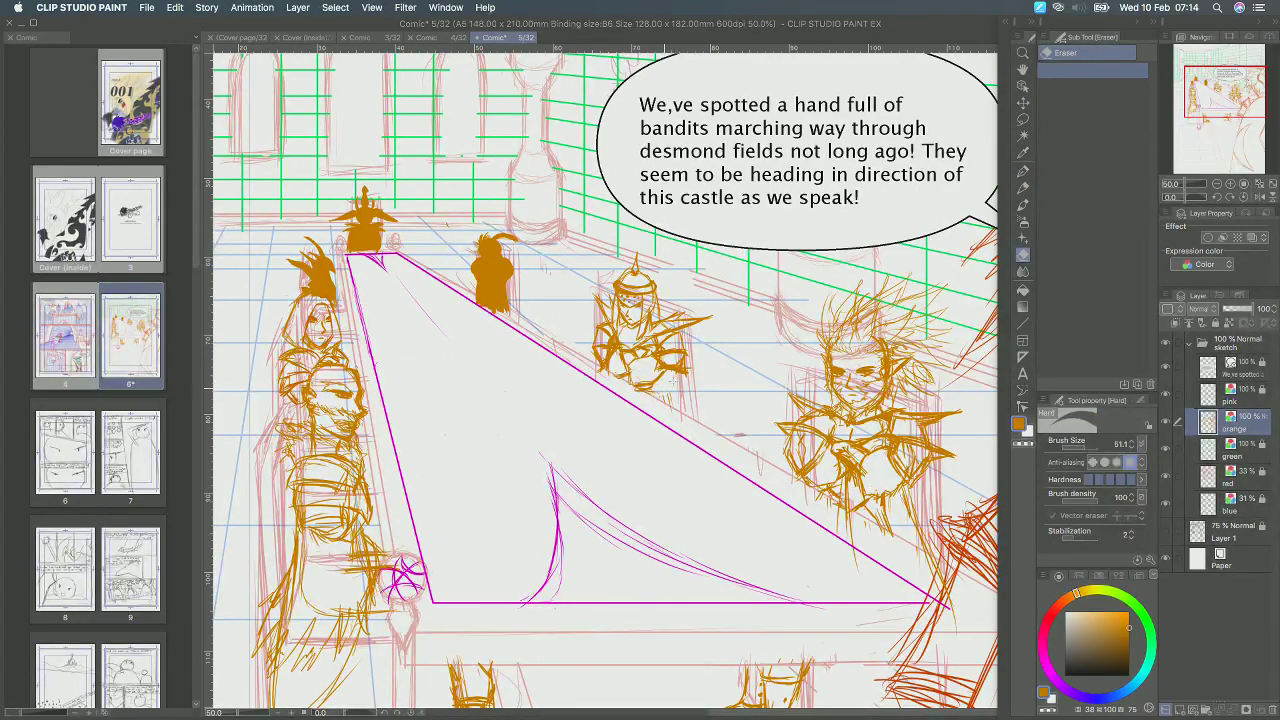
pyautogui.press('p')
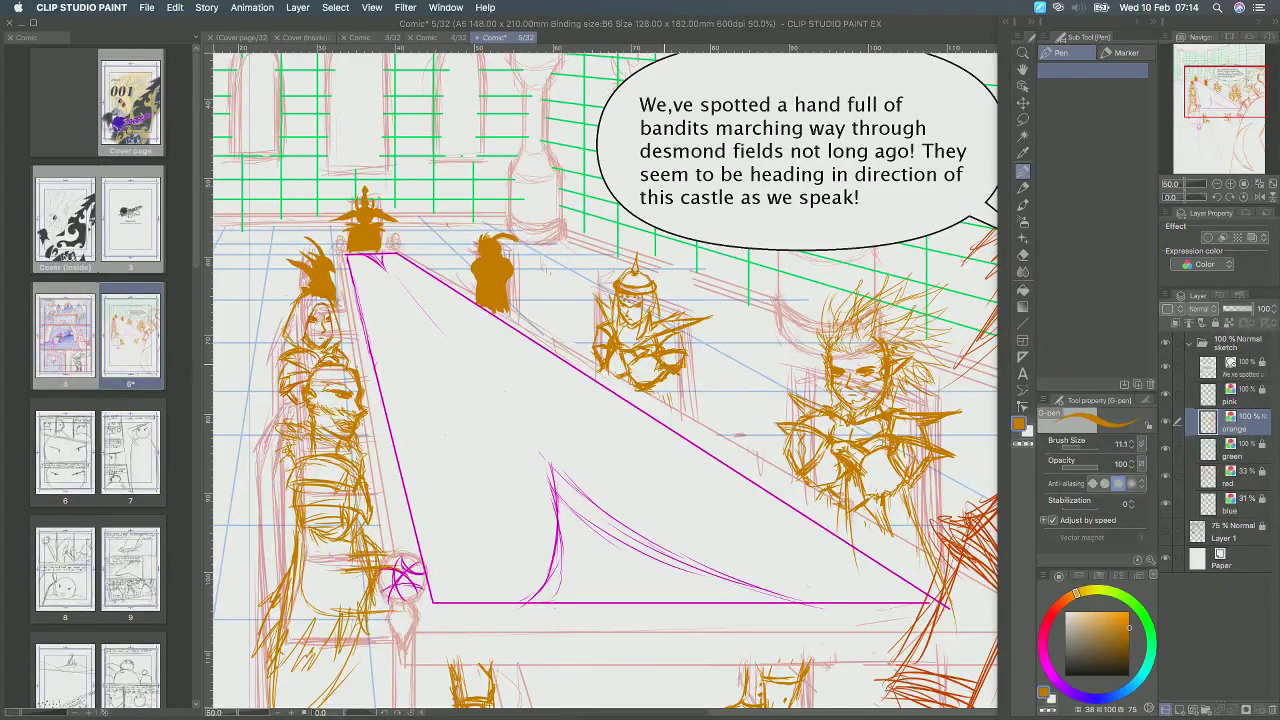
pyautogui.scroll(-1, 672, 370)
pyautogui.scroll(-1, 672, 372)
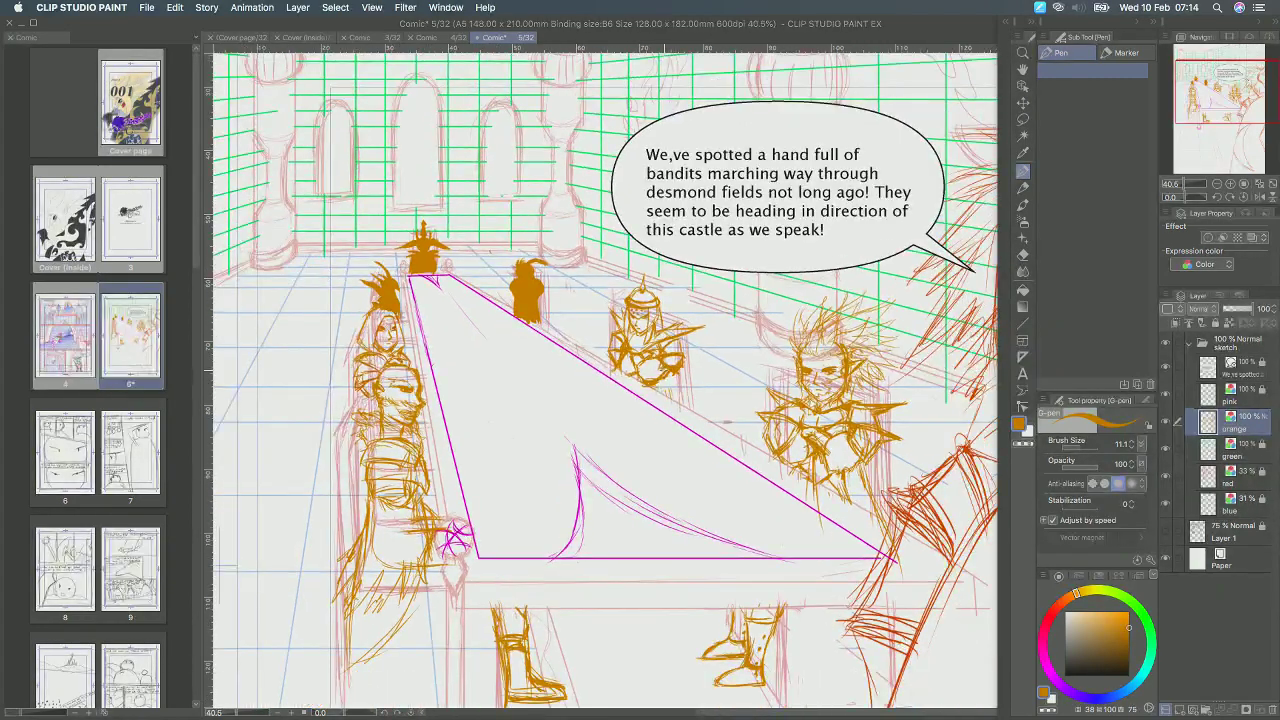
pyautogui.scroll(-1, 672, 372)
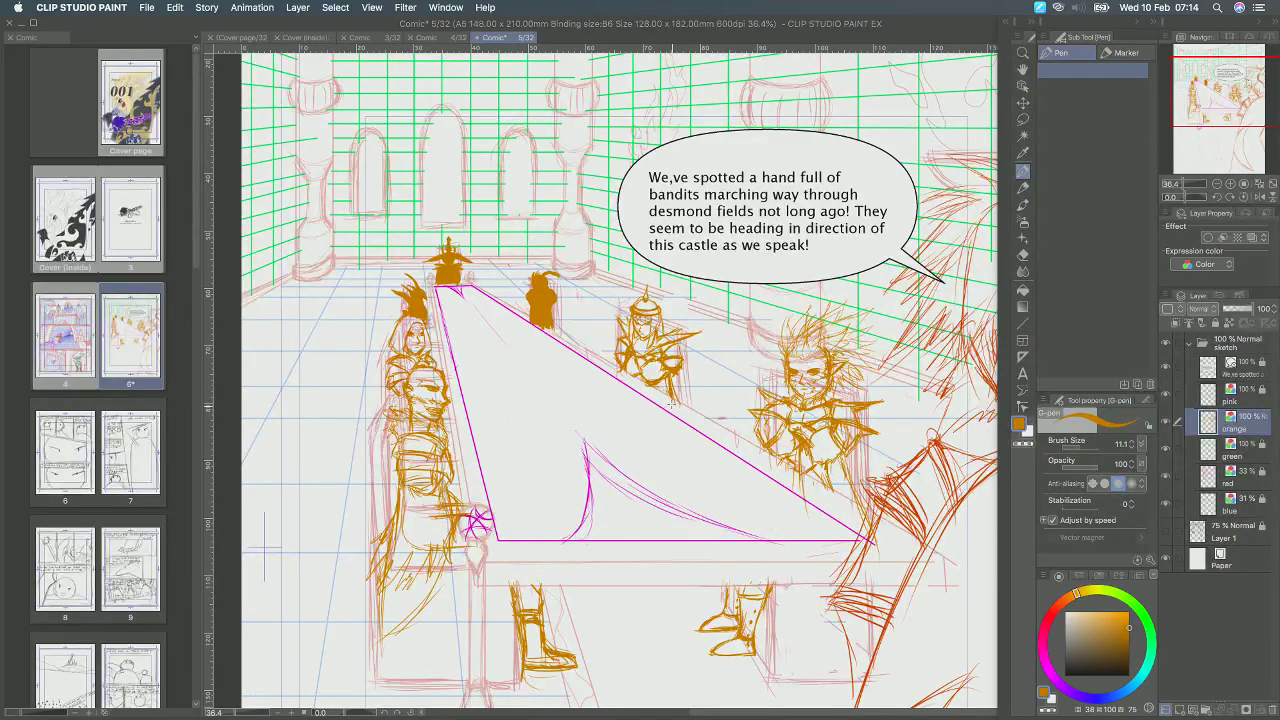
pyautogui.scroll(-1, 672, 400)
pyautogui.scroll(-1, 672, 400)
# Reduce the eraser size to 24.5 and erase facial features of the hooded figure on the table's left side.
pyautogui.scroll(4, 412, 396)
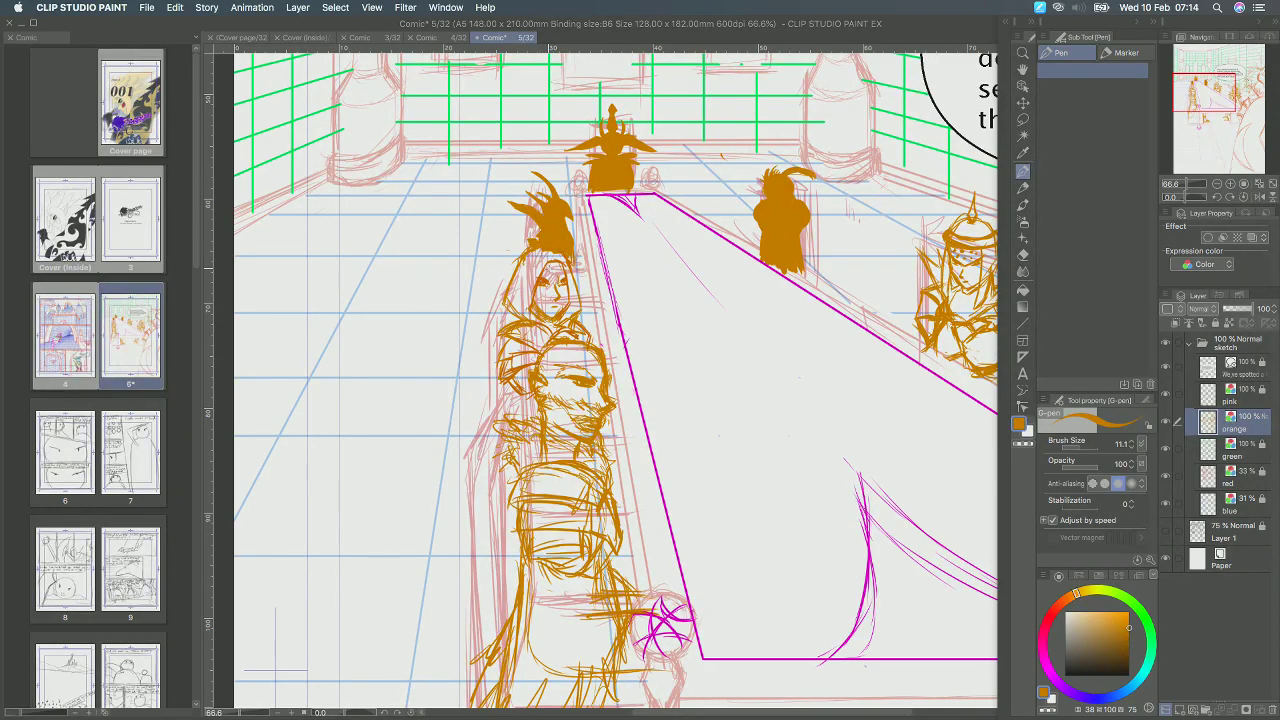
pyautogui.moveTo(538, 287); pyautogui.dragTo(570, 288)
pyautogui.press('super+z')
pyautogui.press('e')
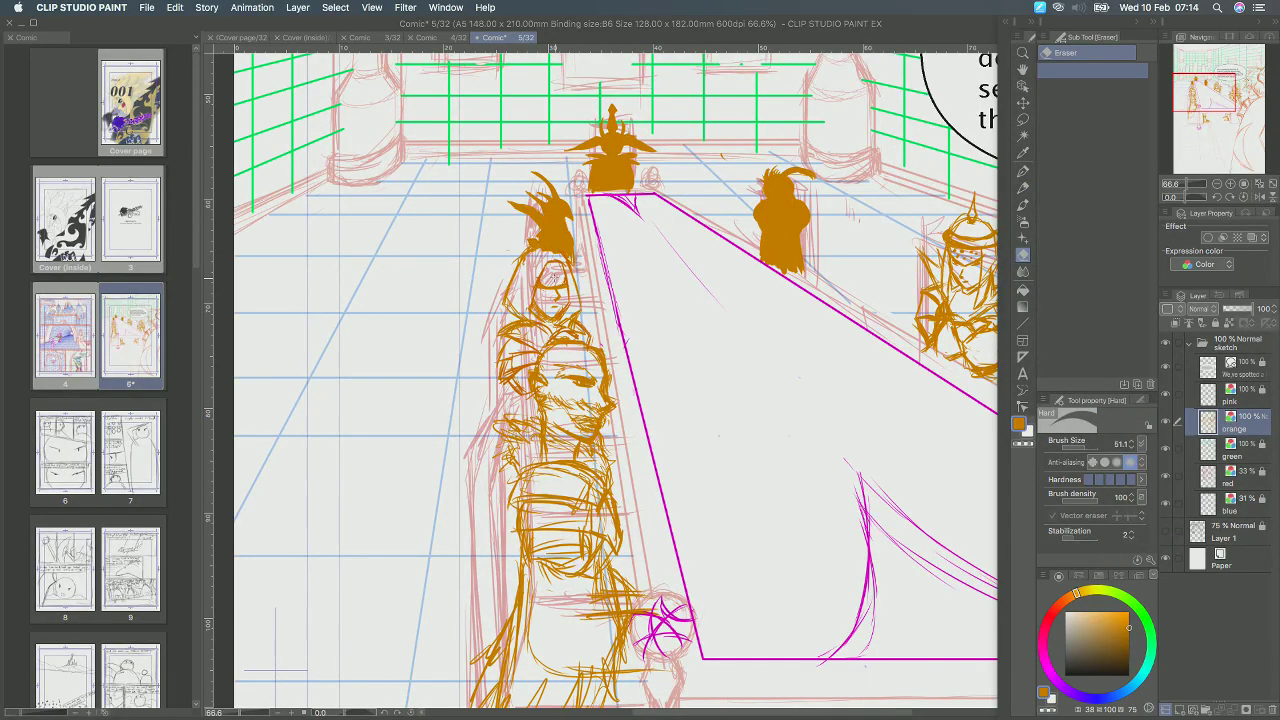
pyautogui.press('super+z')
pyautogui.moveTo(1085, 446); pyautogui.dragTo(1080, 446)
pyautogui.click(543, 287)
# Redraw the hooded figure's eyes, nose and mouth with the orange G-pen.
pyautogui.press('p')
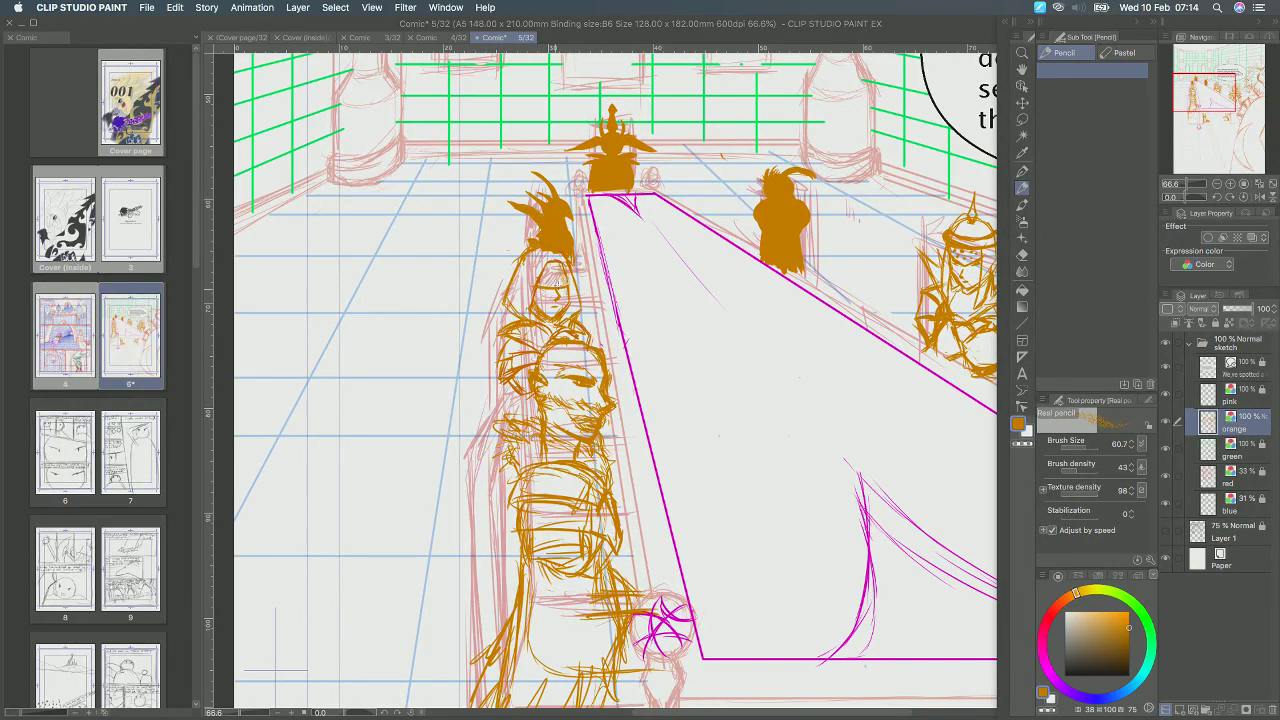
pyautogui.press('p')
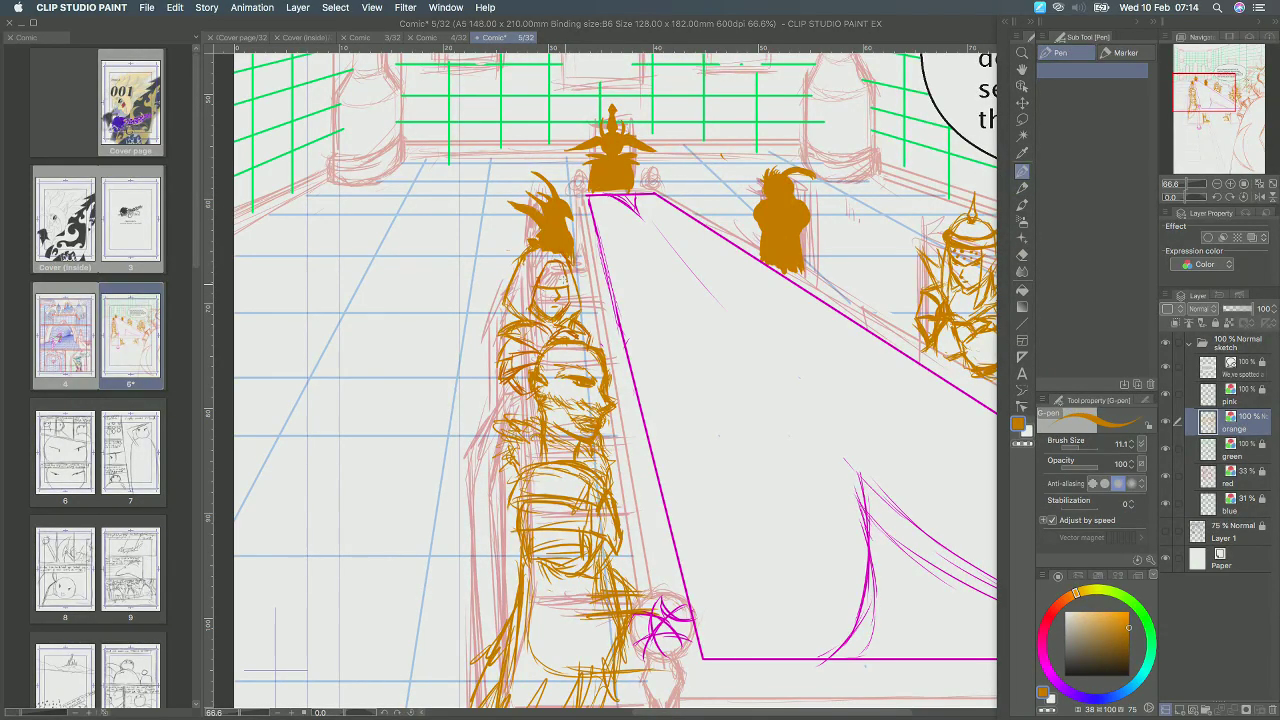
pyautogui.scroll(-3, 564, 302)
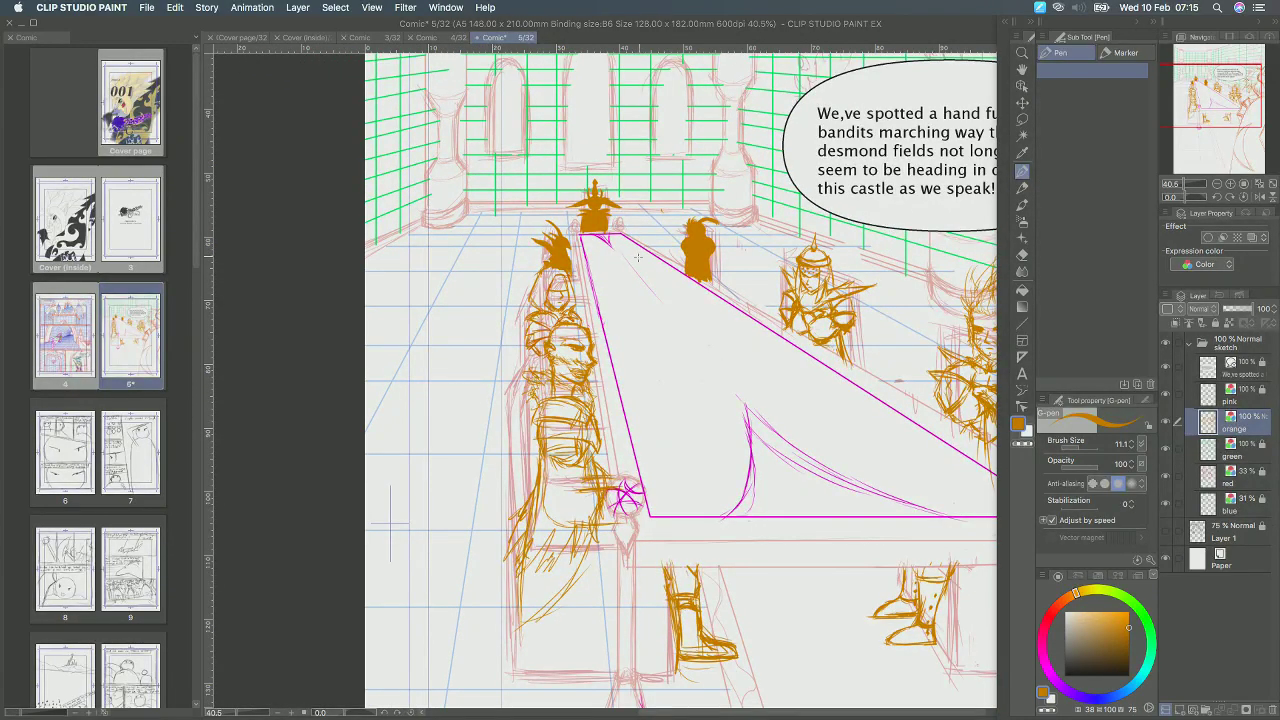
pyautogui.scroll(1, 638, 262)
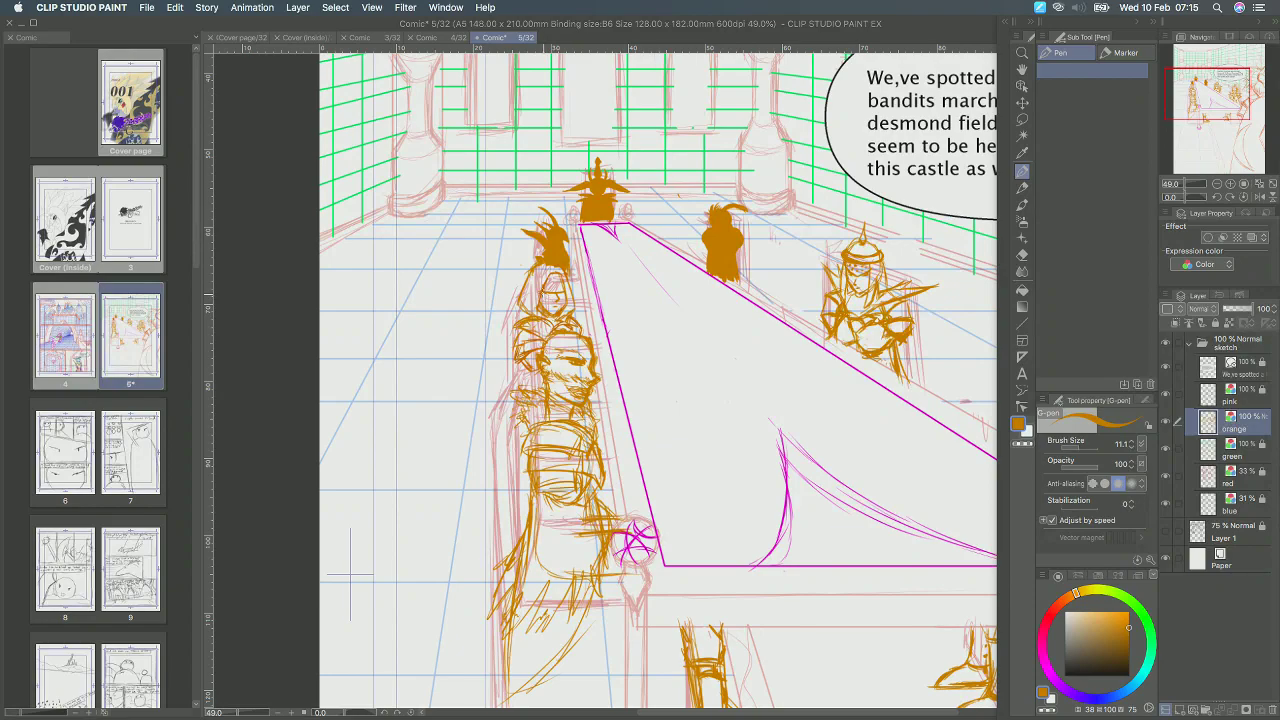
pyautogui.moveTo(546, 296); pyautogui.dragTo(561, 308)
pyautogui.scroll(1, 560, 304)
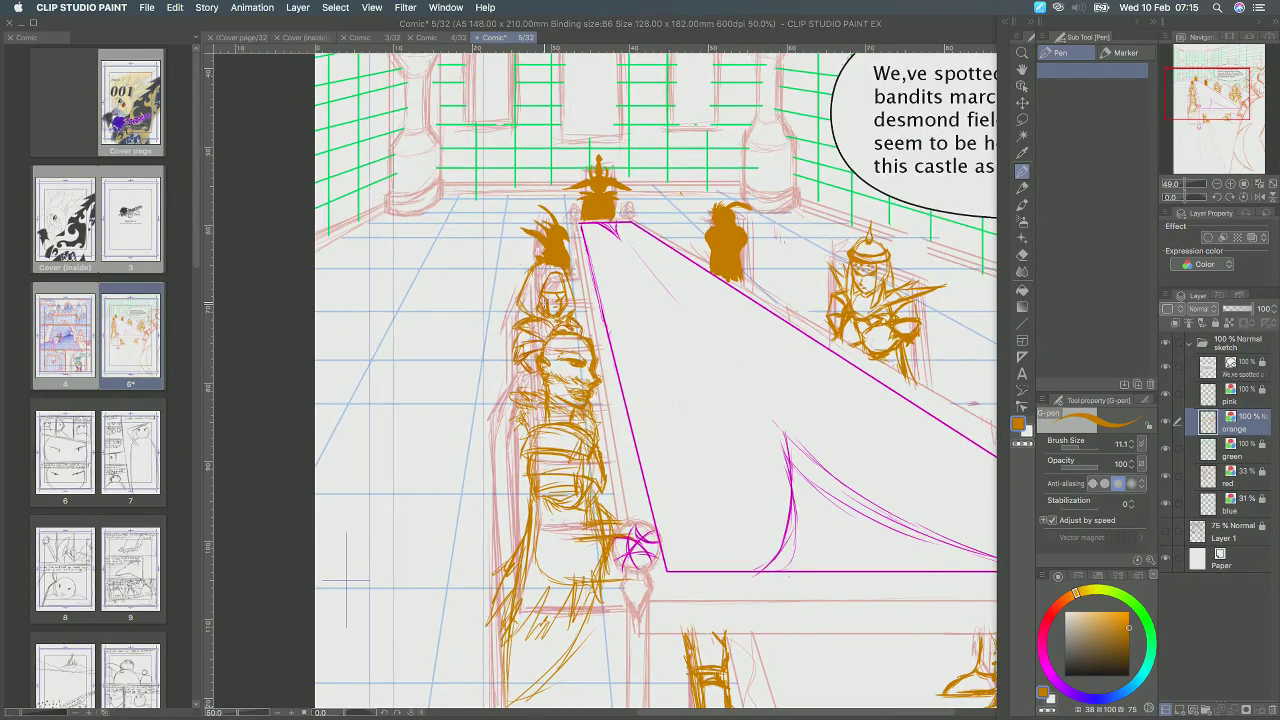
pyautogui.scroll(1, 525, 301)
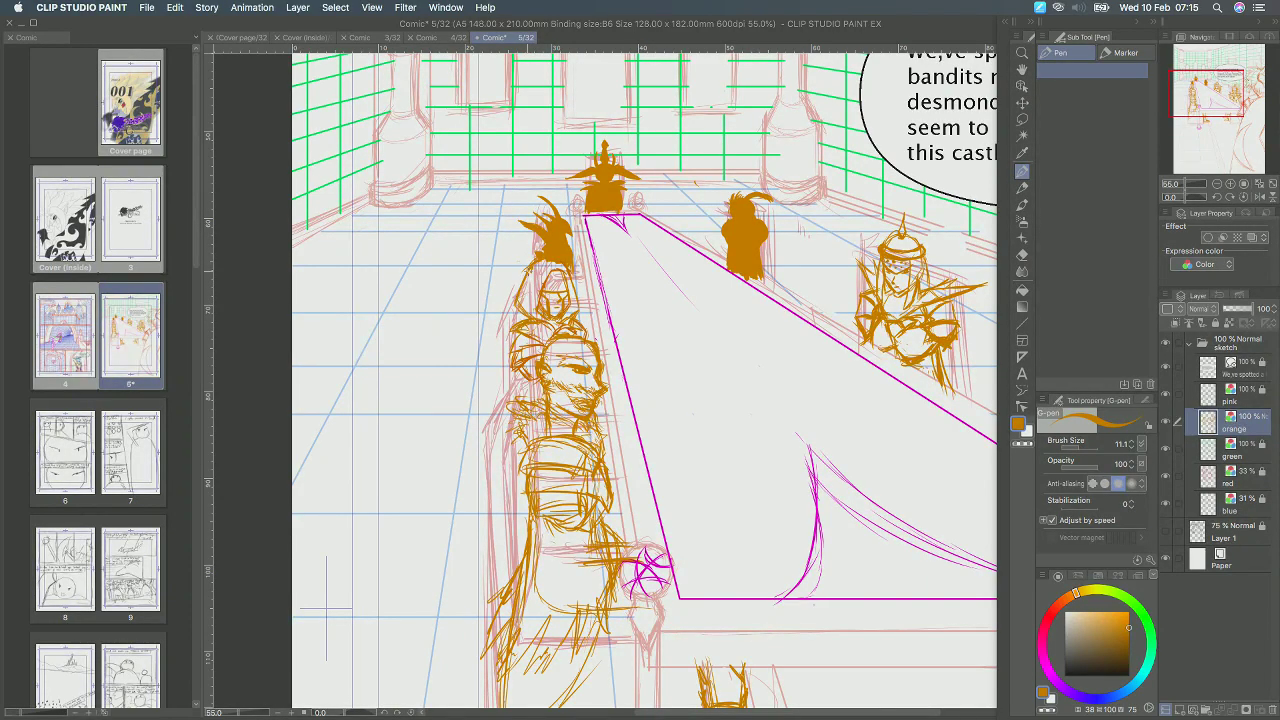
pyautogui.scroll(1, 533, 295)
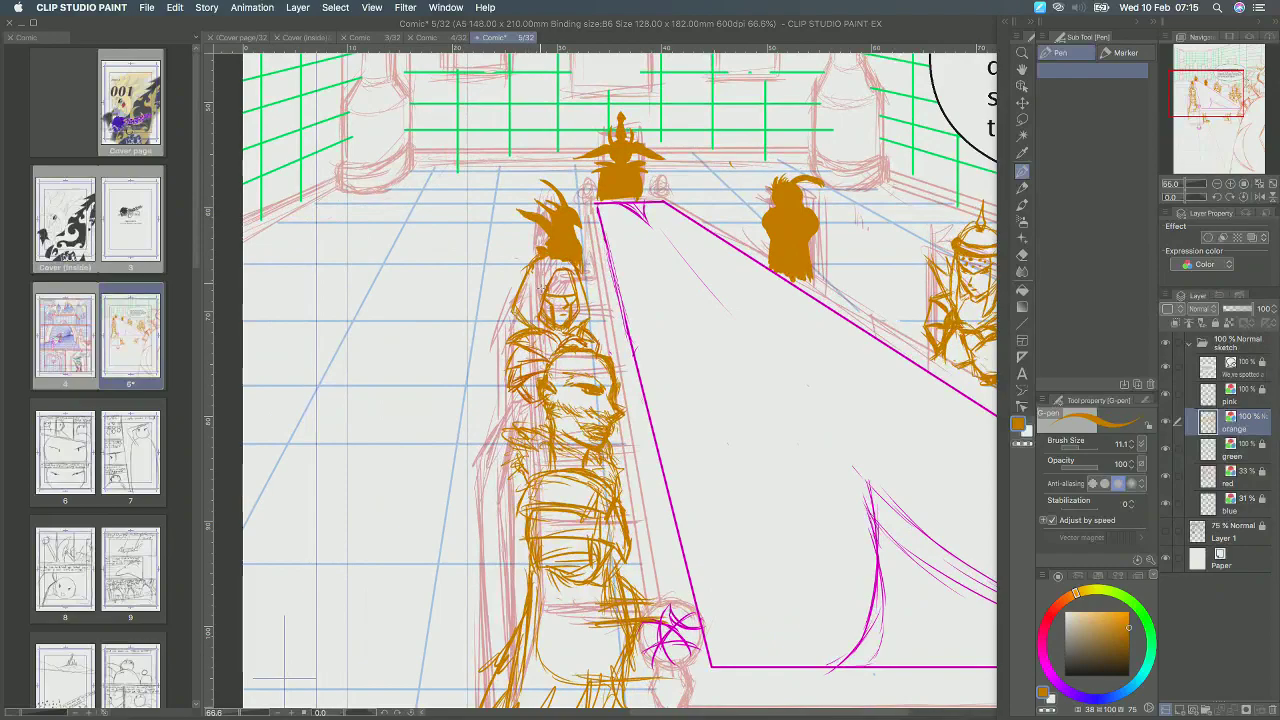
pyautogui.scroll(1, 533, 295)
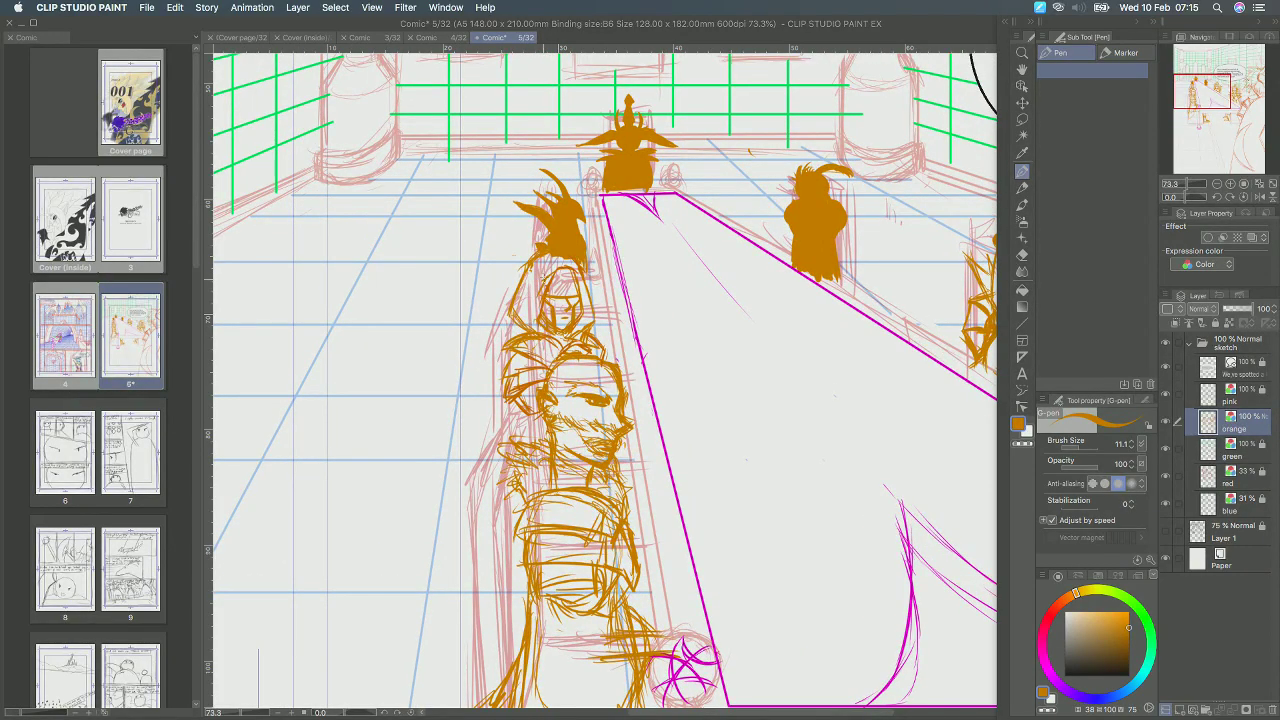
# Undo the last strokes on the hooded figure and erase excess lines at the side of its face.
pyautogui.moveTo(522, 313)
pyautogui.mouseDown()
pyautogui.moveTo(584, 298)
pyautogui.moveTo(597, 312)
pyautogui.mouseUp()
pyautogui.press('super+z')
pyautogui.press('super+z')
pyautogui.press('super+z')
pyautogui.press('e')
pyautogui.moveTo(549, 269); pyautogui.dragTo(537, 298)
pyautogui.press('p')
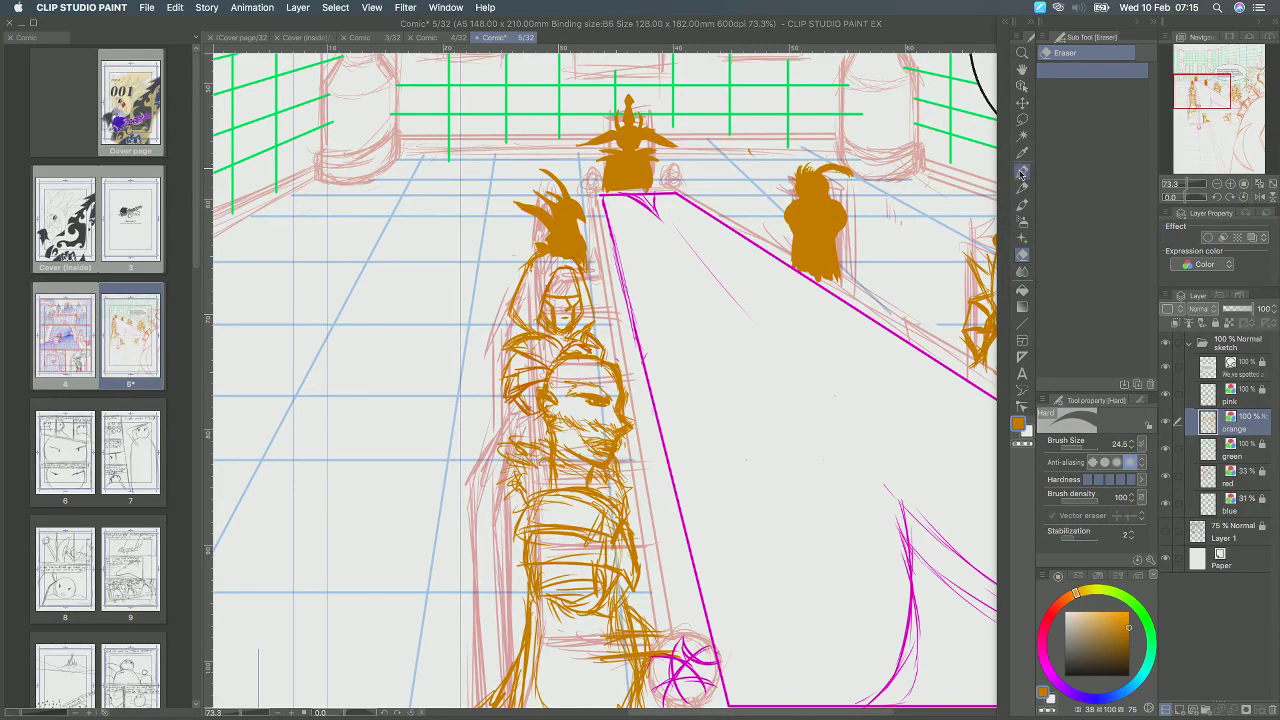
pyautogui.scroll(-1, 657, 356)
pyautogui.scroll(-2, 657, 356)
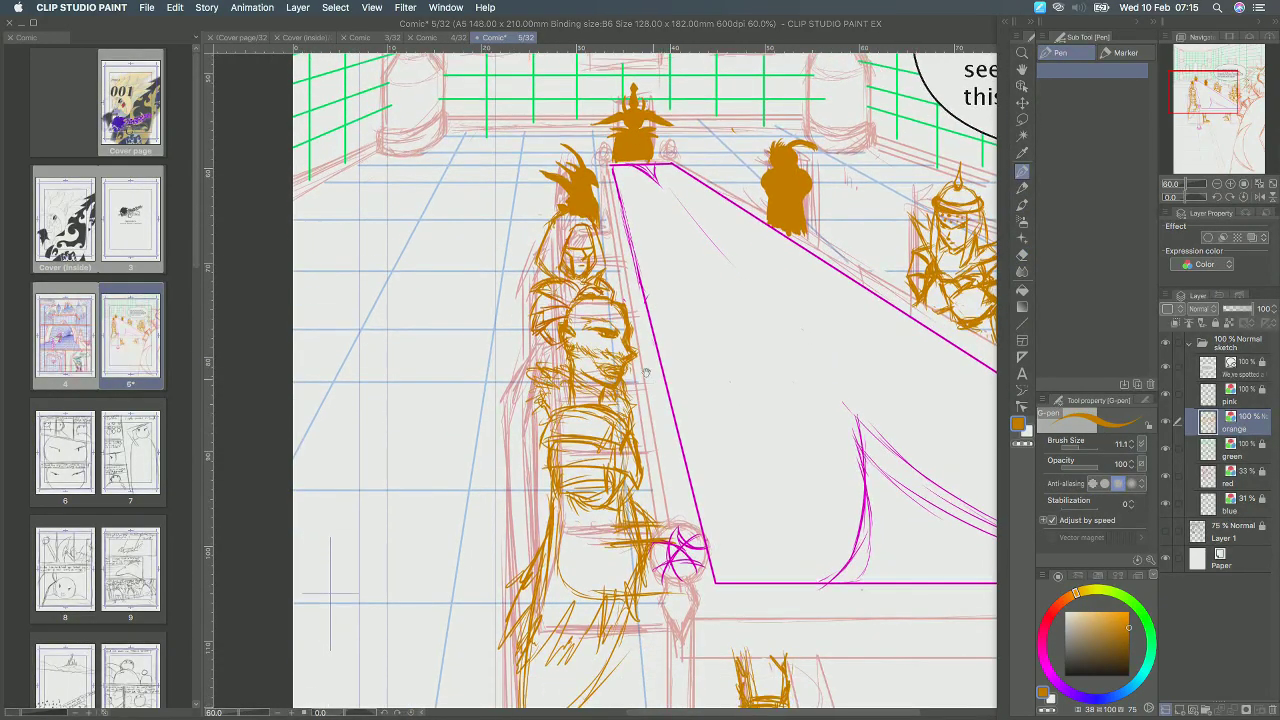
pyautogui.scroll(1, 657, 356)
pyautogui.scroll(-1, 555, 343)
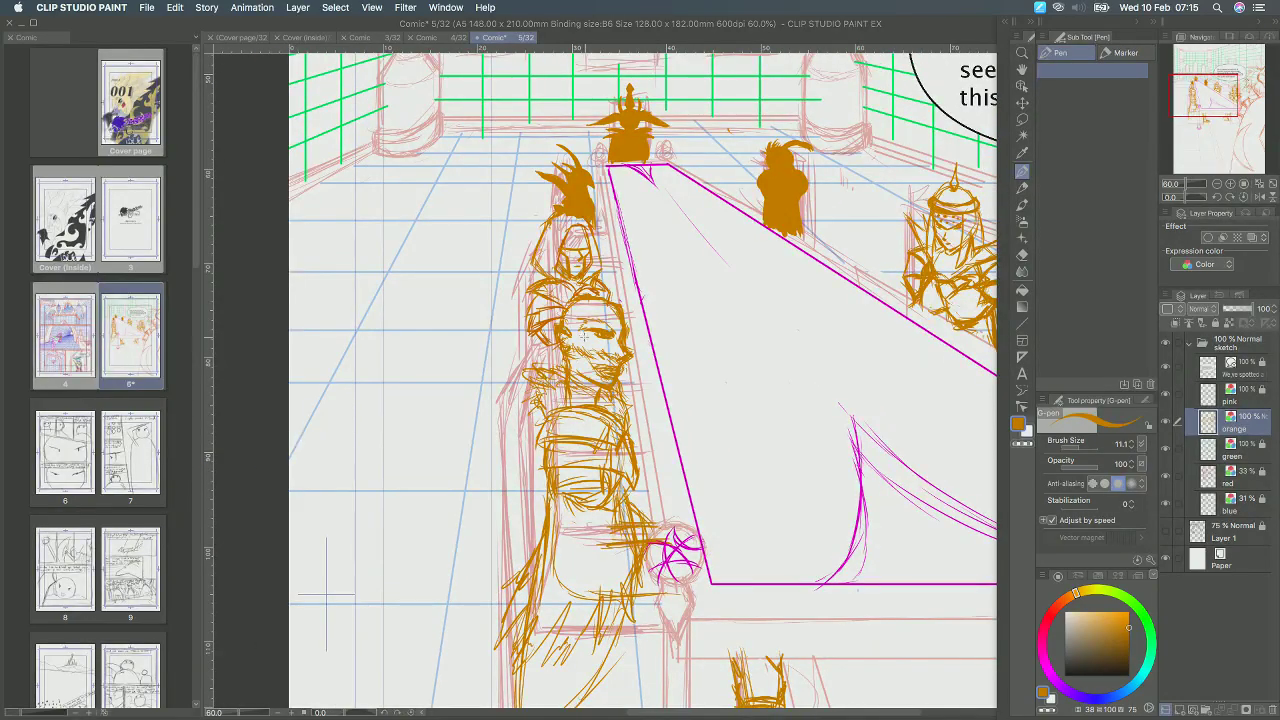
pyautogui.scroll(-1, 584, 337)
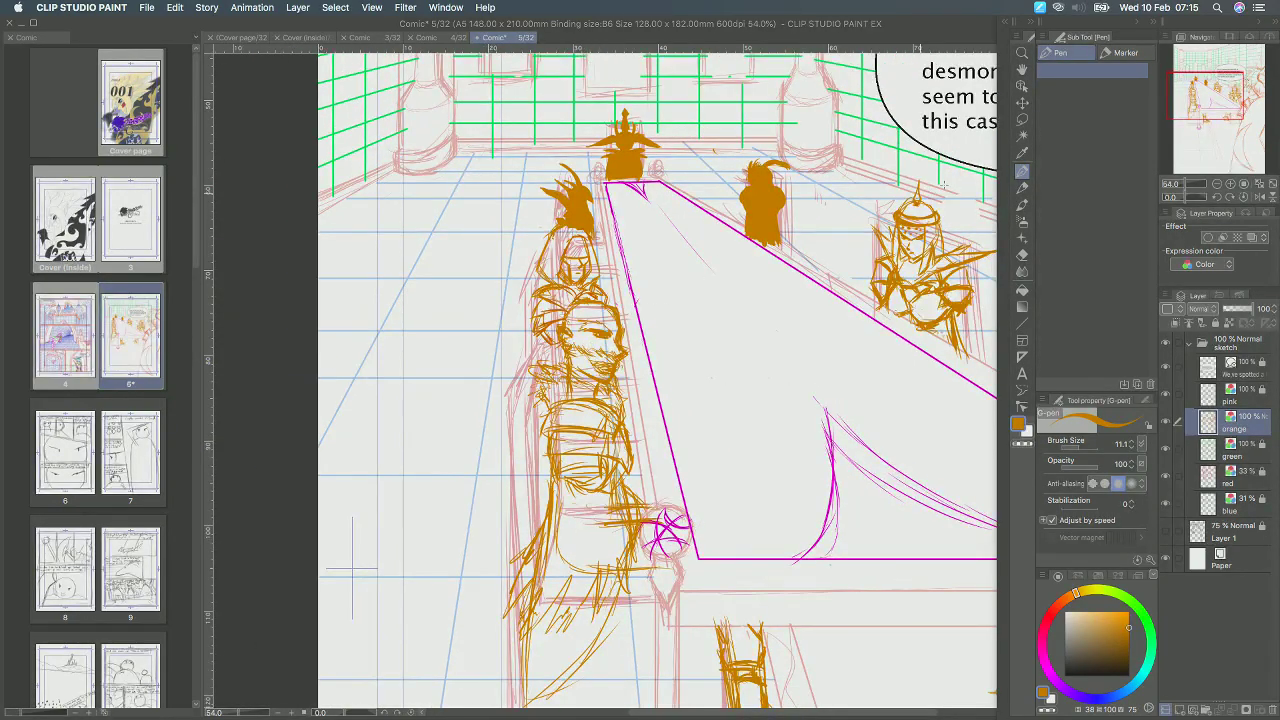
pyautogui.click(1023, 121)
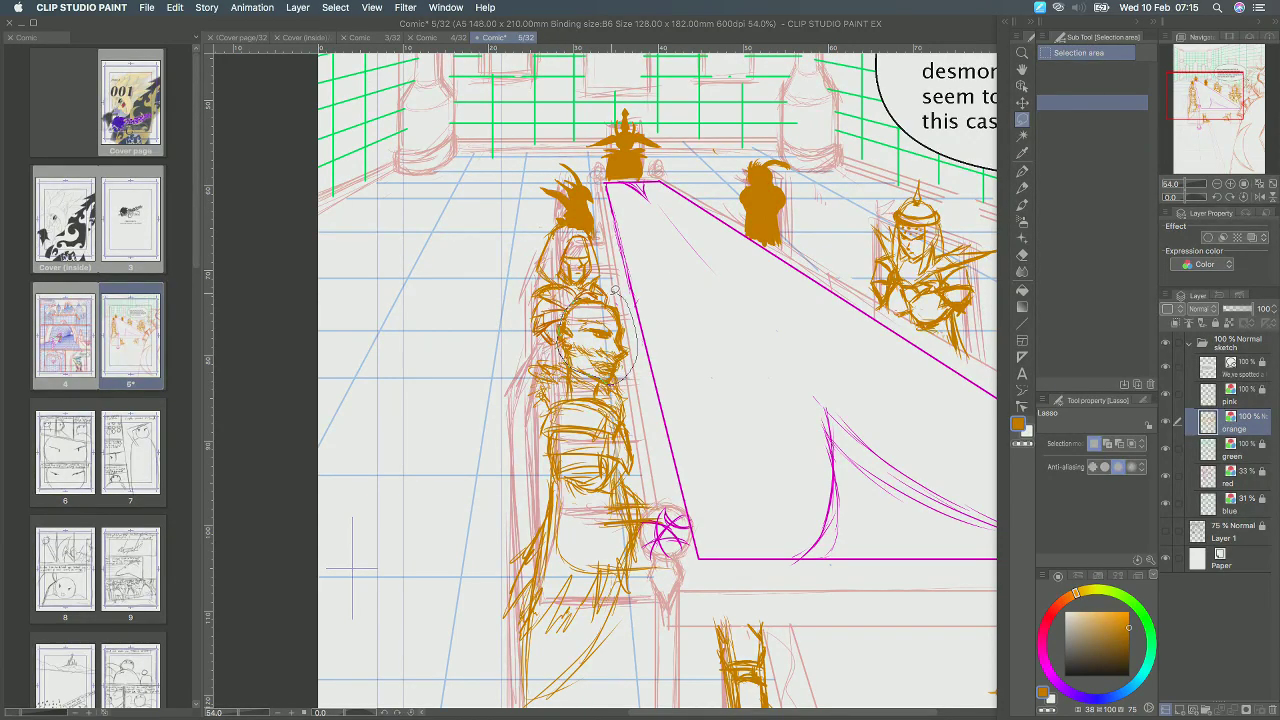
pyautogui.moveTo(614, 289); pyautogui.dragTo(616, 292)
pyautogui.click(629, 404)
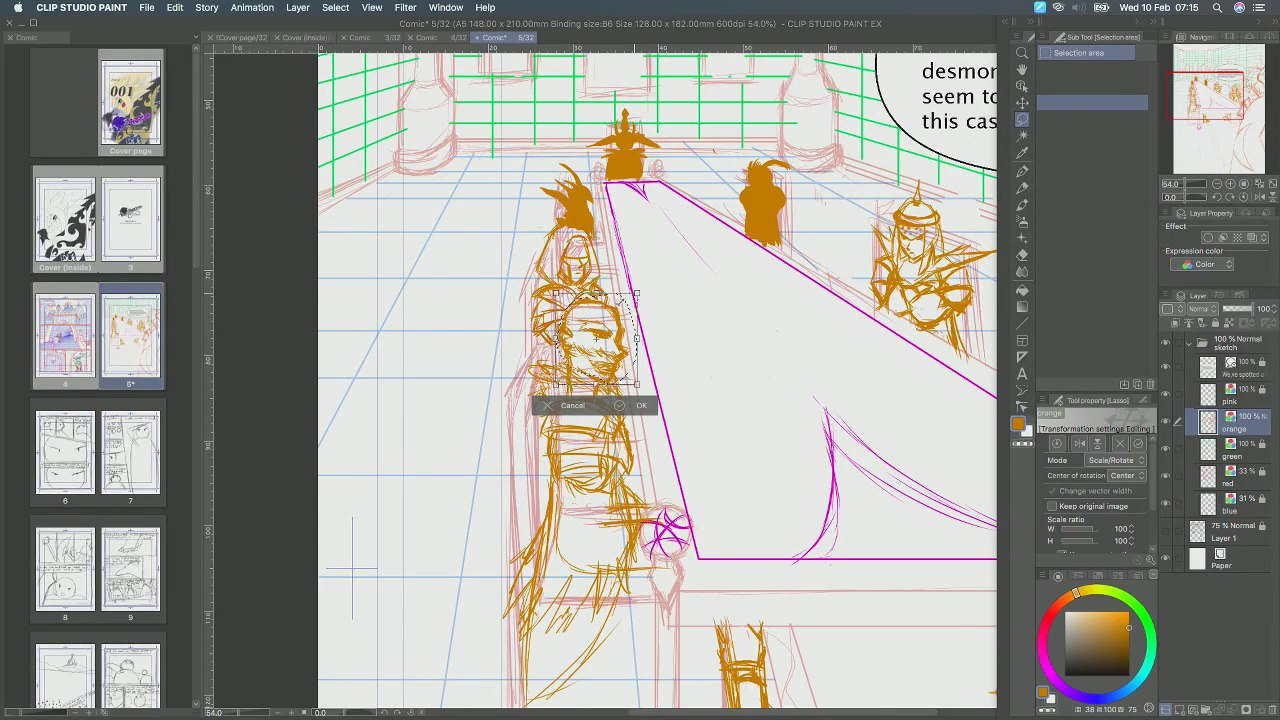
pyautogui.moveTo(619, 321); pyautogui.dragTo(618, 323)
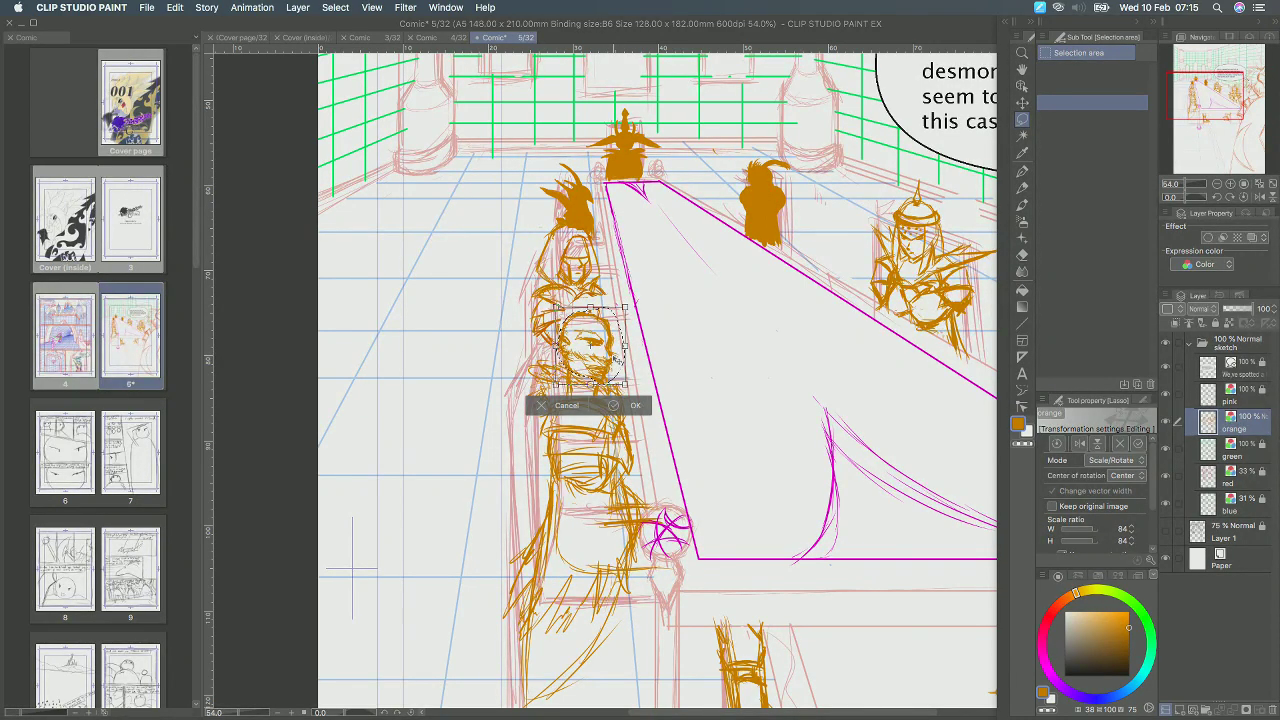
pyautogui.moveTo(619, 334); pyautogui.dragTo(615, 330)
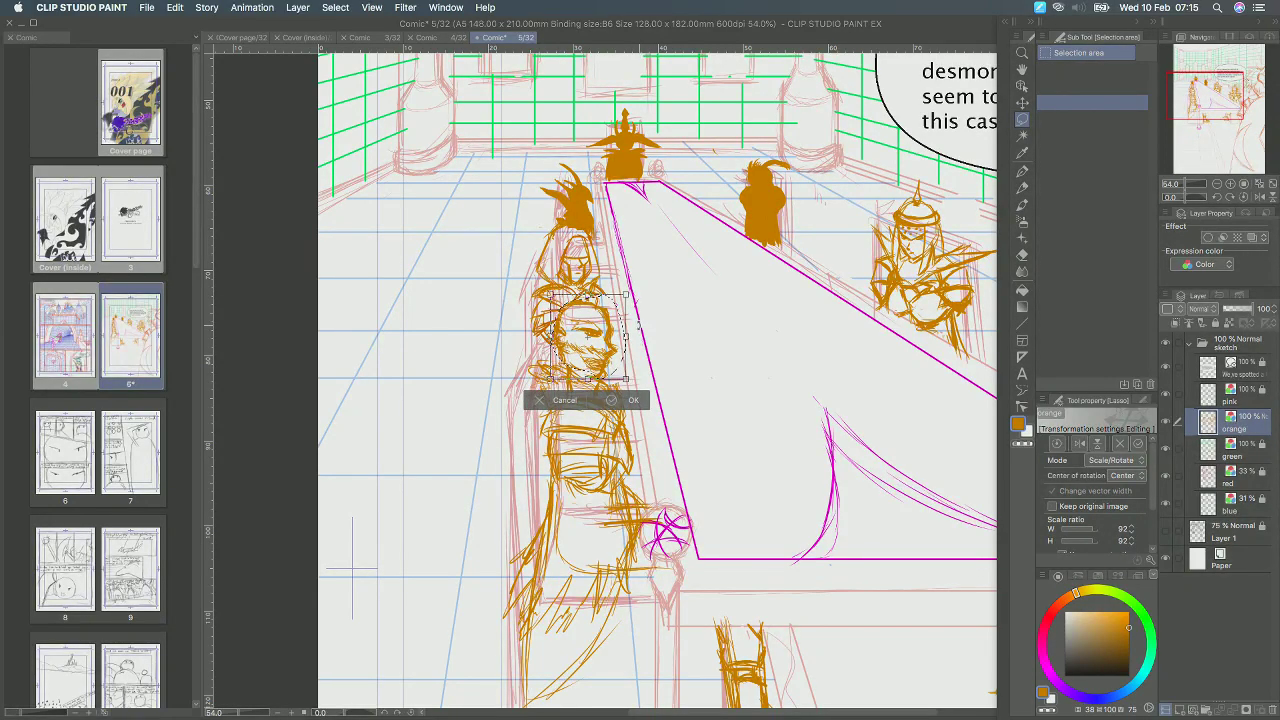
pyautogui.press('super+z')
pyautogui.press('super+z')
pyautogui.press('super+z')
pyautogui.click(577, 407)
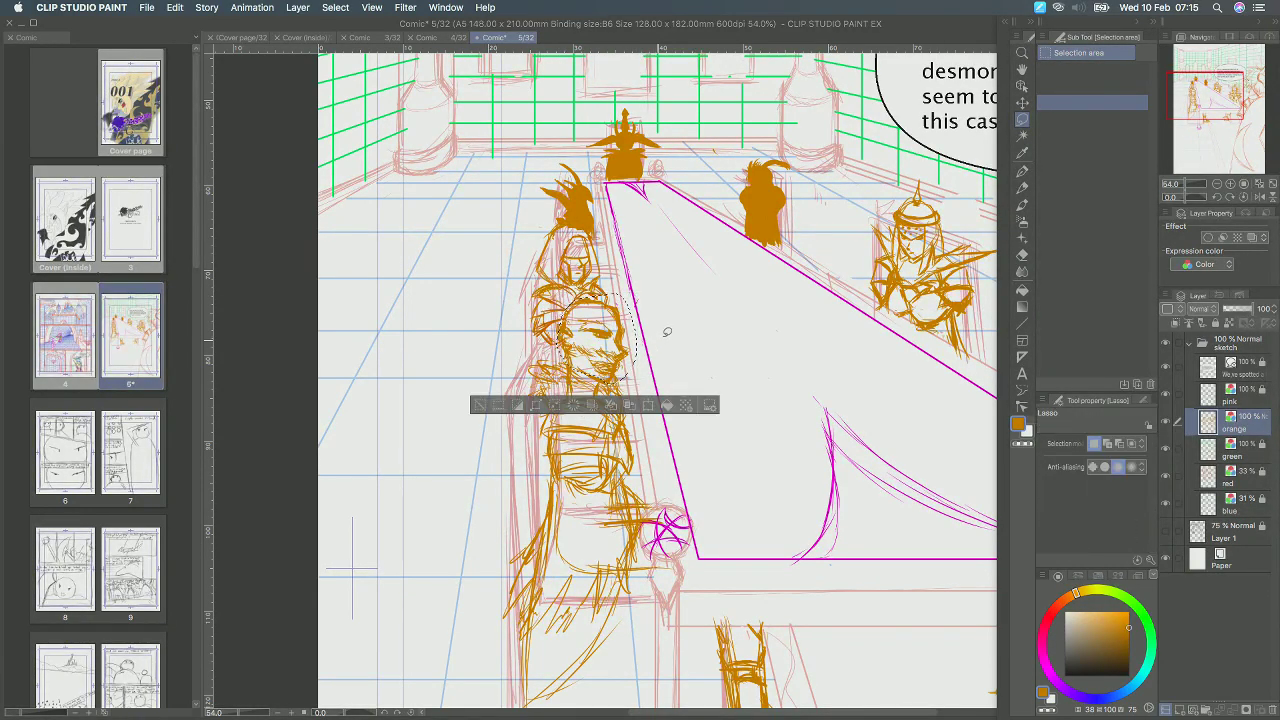
# Rework the front left figure's face with the orange G-pen, adding a helmet outline around the head and a pointed horn behind it.
pyautogui.click(1022, 171)
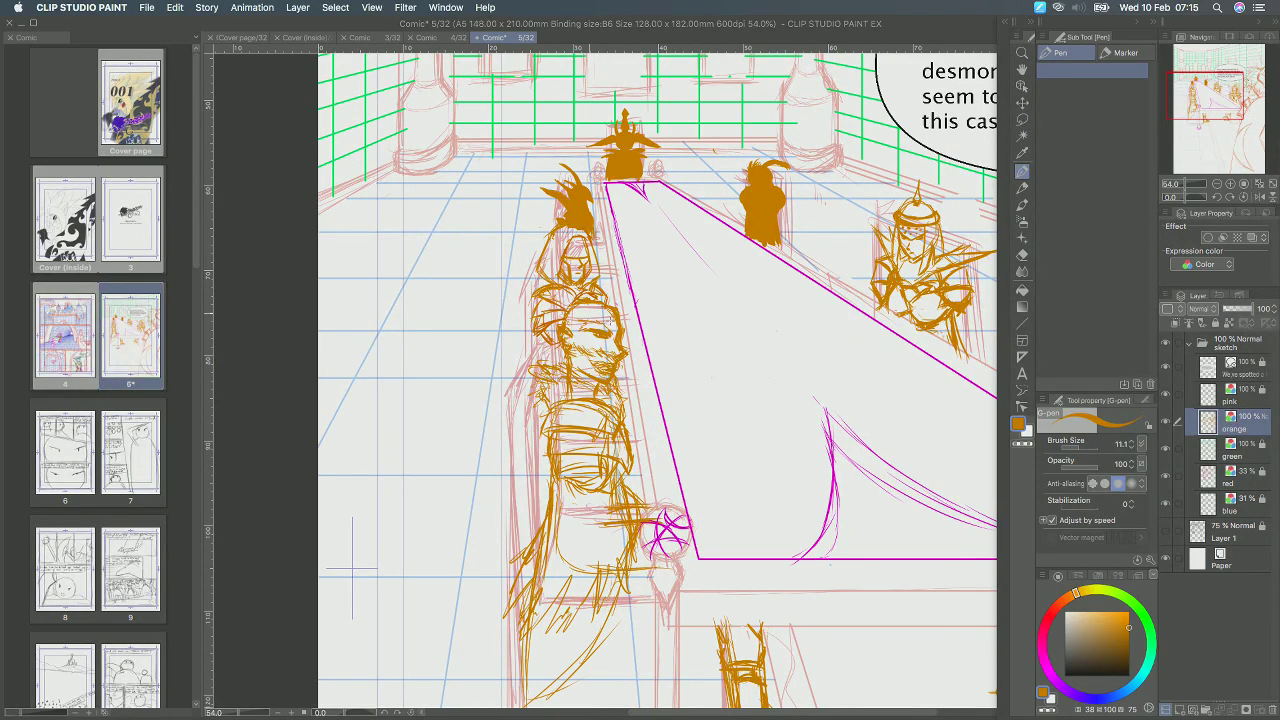
pyautogui.scroll(1, 607, 316)
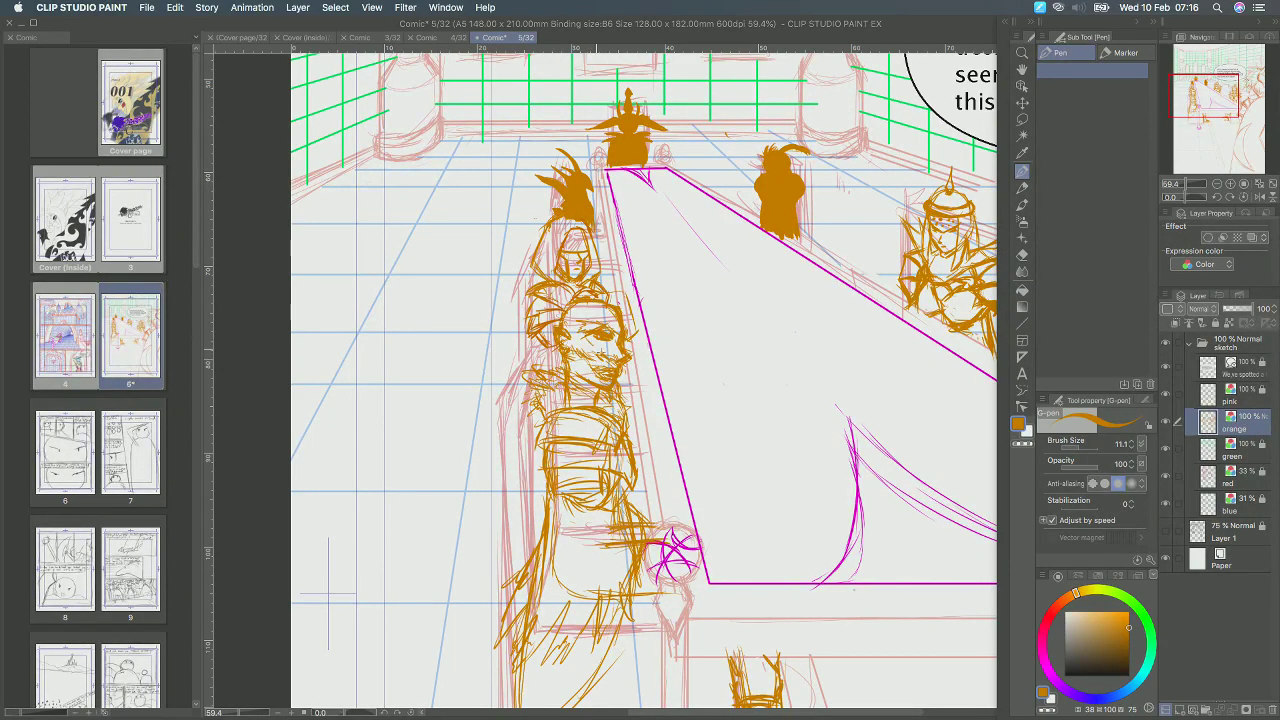
pyautogui.moveTo(627, 304); pyautogui.dragTo(639, 355)
pyautogui.moveTo(618, 296); pyautogui.dragTo(596, 289)
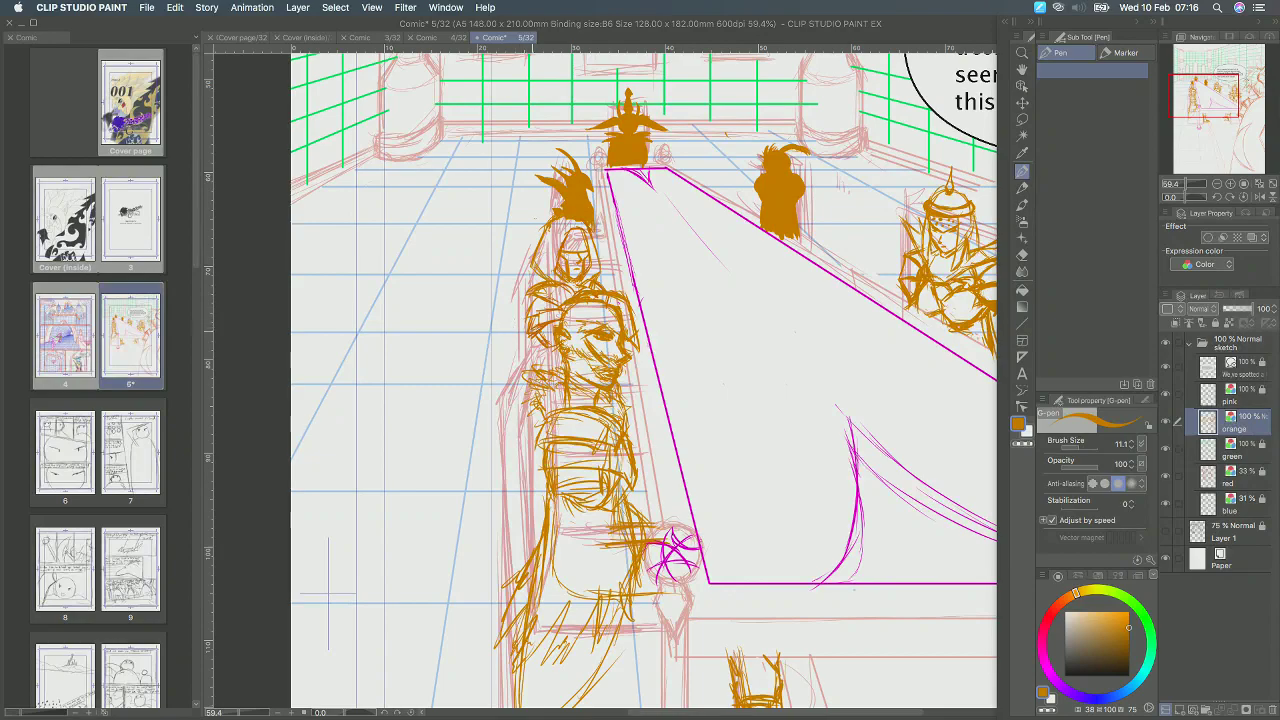
pyautogui.moveTo(550, 318)
pyautogui.mouseDown()
pyautogui.moveTo(495, 265)
pyautogui.moveTo(575, 310)
pyautogui.mouseUp()
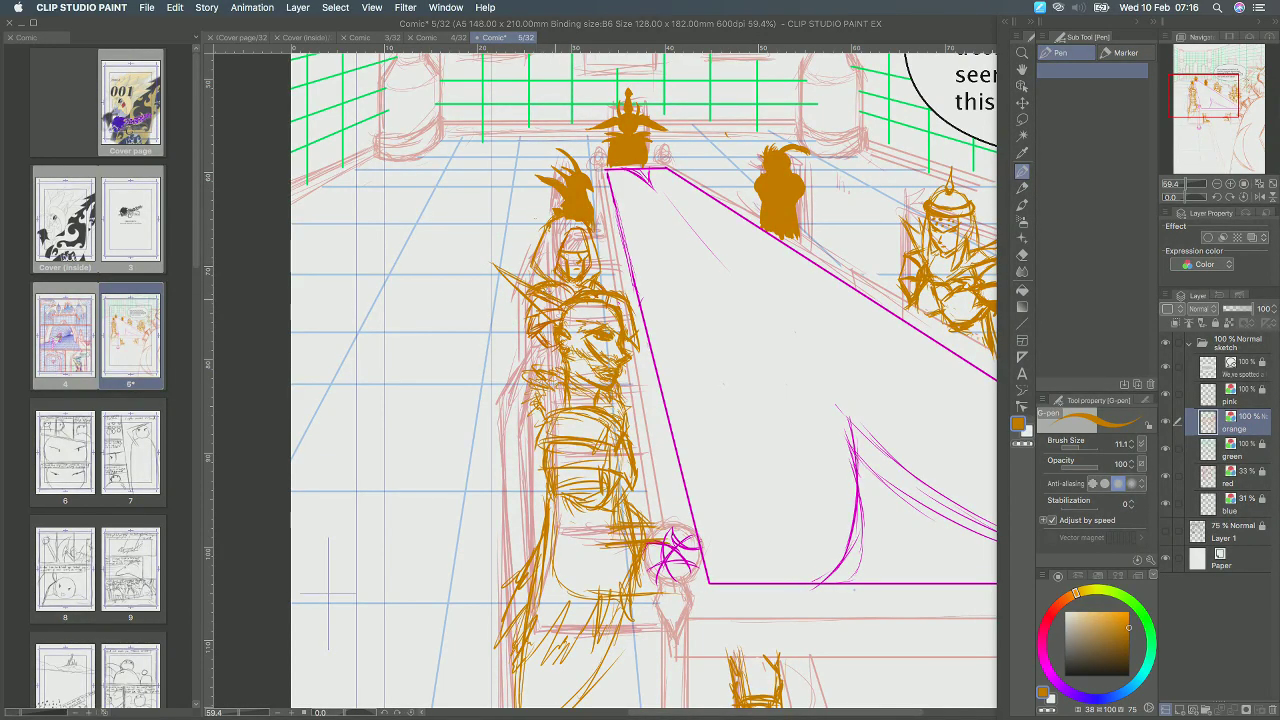
# Erase the overlapping lines on top of the front left figure's head and redraw the helmet's front edge and jaw.
pyautogui.click(1022, 255)
pyautogui.moveTo(556, 316)
pyautogui.mouseDown()
pyautogui.moveTo(568, 326)
pyautogui.moveTo(539, 299)
pyautogui.moveTo(608, 304)
pyautogui.moveTo(628, 334)
pyautogui.moveTo(624, 289)
pyautogui.moveTo(628, 303)
pyautogui.moveTo(610, 295)
pyautogui.mouseUp()
pyautogui.click(1022, 171)
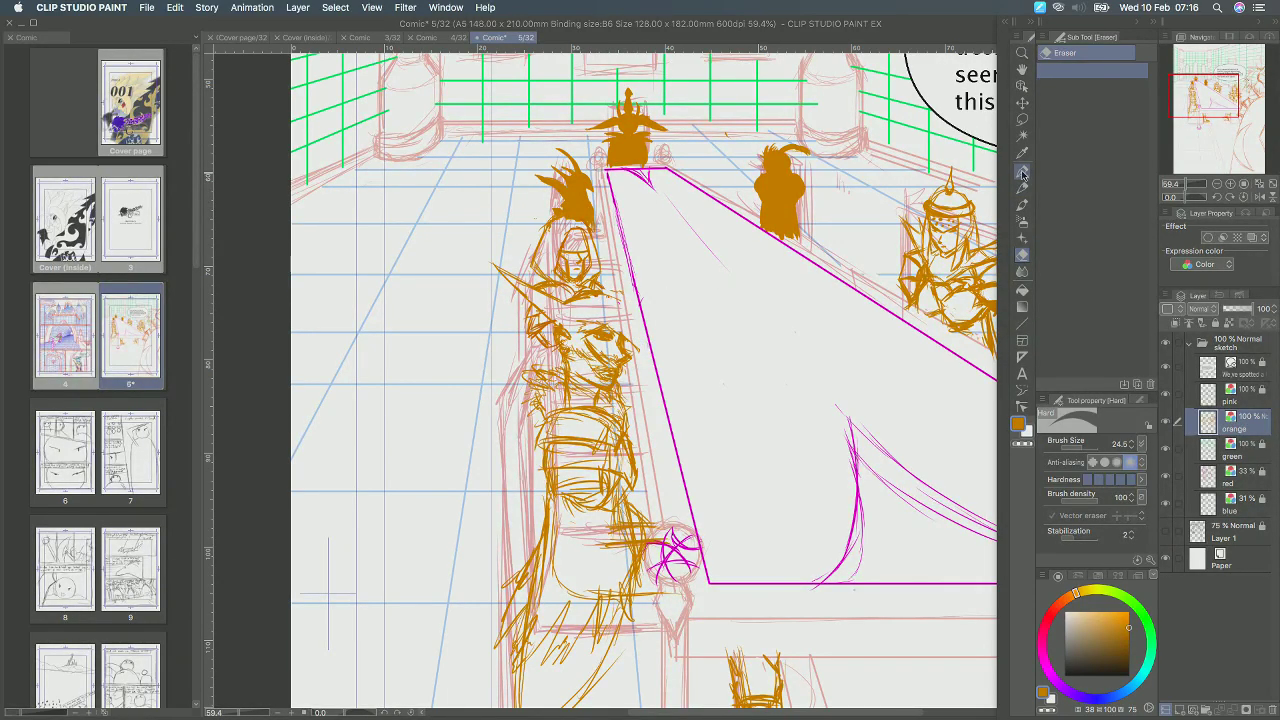
pyautogui.click(1022, 173)
pyautogui.moveTo(620, 300)
pyautogui.mouseDown()
pyautogui.moveTo(640, 350)
pyautogui.moveTo(620, 331)
pyautogui.moveTo(642, 356)
pyautogui.moveTo(600, 350)
pyautogui.moveTo(610, 379)
pyautogui.moveTo(592, 386)
pyautogui.moveTo(616, 406)
pyautogui.mouseUp()
pyautogui.press('super+z')
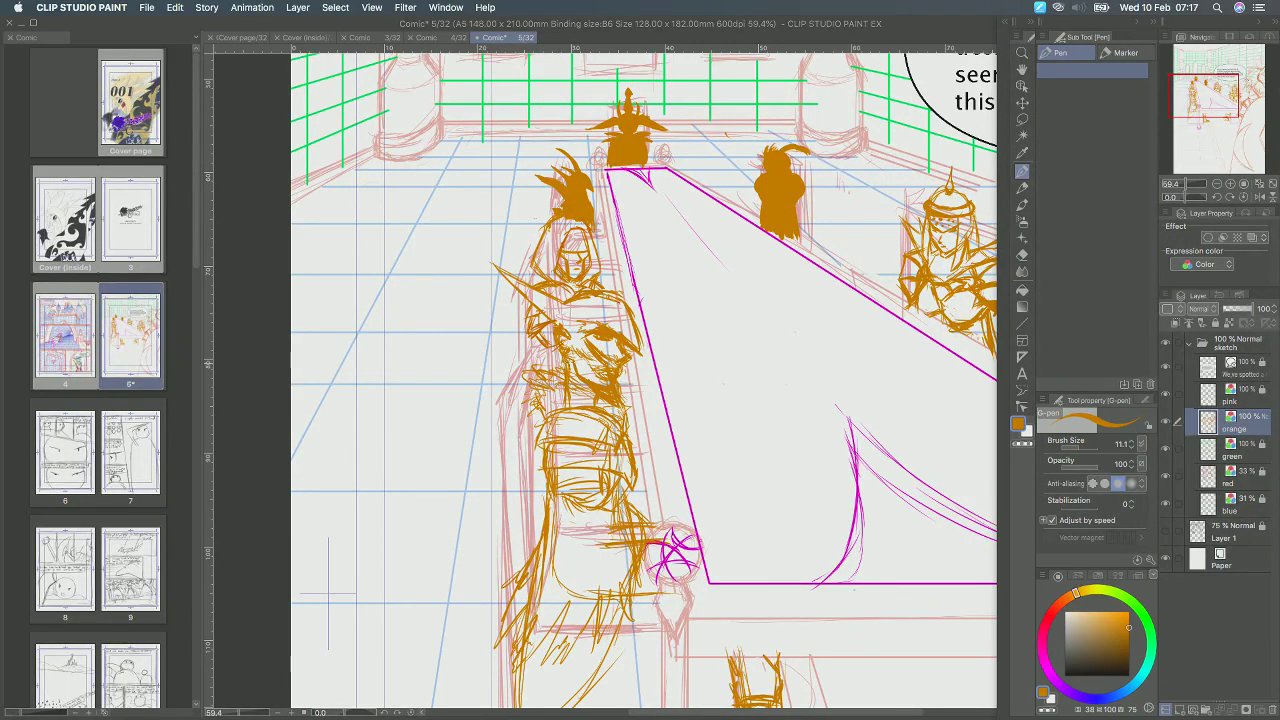
pyautogui.scroll(2, 643, 380)
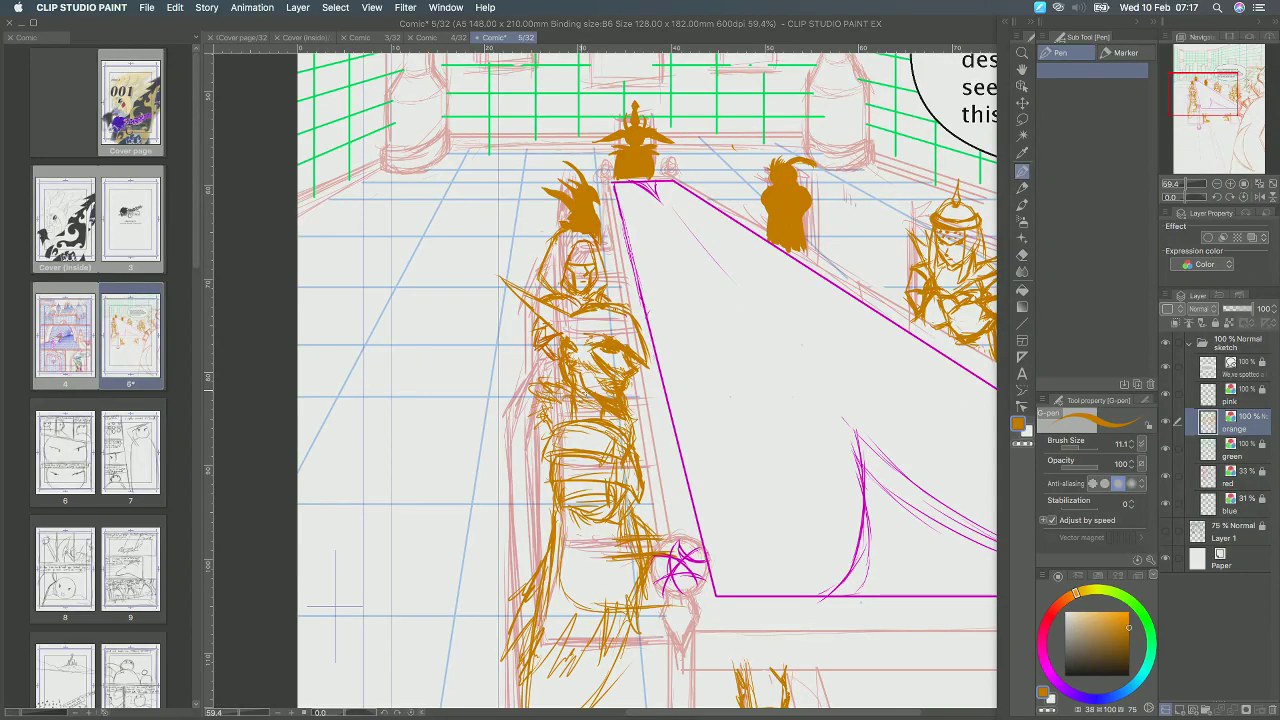
pyautogui.moveTo(578, 393); pyautogui.dragTo(600, 406)
# Draw a longer curved horn sweeping up and back from the front left figure's helmet, redoing the strokes until they fit.
pyautogui.scroll(2, 630, 400)
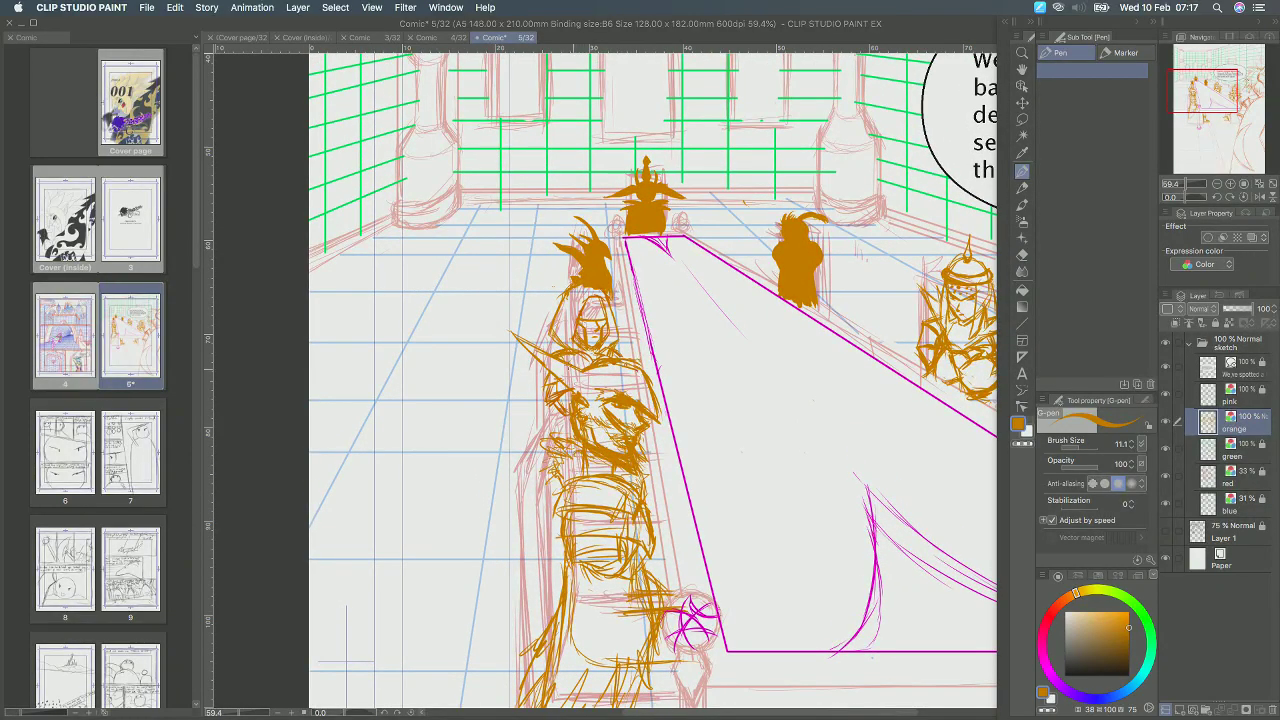
pyautogui.press('super+z')
pyautogui.moveTo(535, 349); pyautogui.dragTo(576, 380)
pyautogui.moveTo(494, 274); pyautogui.dragTo(572, 330)
pyautogui.press('super+z')
pyautogui.press('super+z')
pyautogui.moveTo(488, 269)
pyautogui.mouseDown()
pyautogui.moveTo(558, 298)
pyautogui.moveTo(594, 344)
pyautogui.mouseUp()
pyautogui.moveTo(490, 272); pyautogui.dragTo(574, 344)
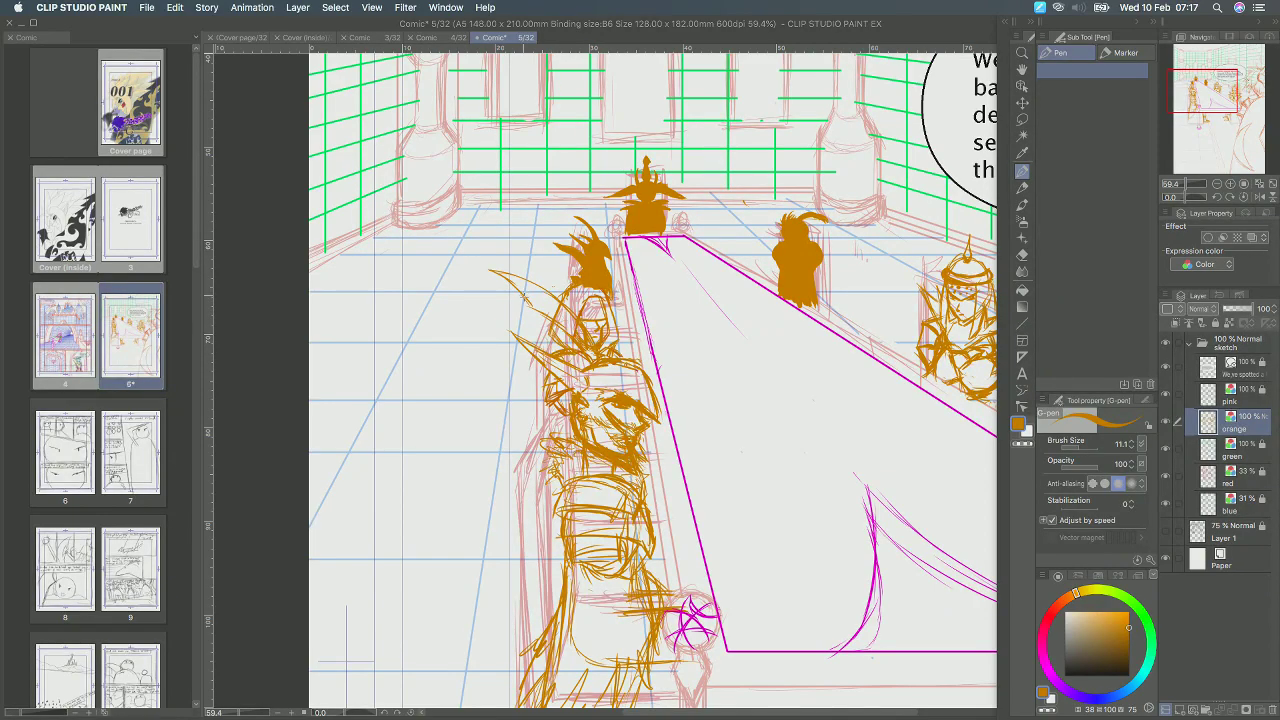
# Erase stray lines at the long horn's base, retouch the top of the helmet with the G-pen and save the page.
pyautogui.press('e')
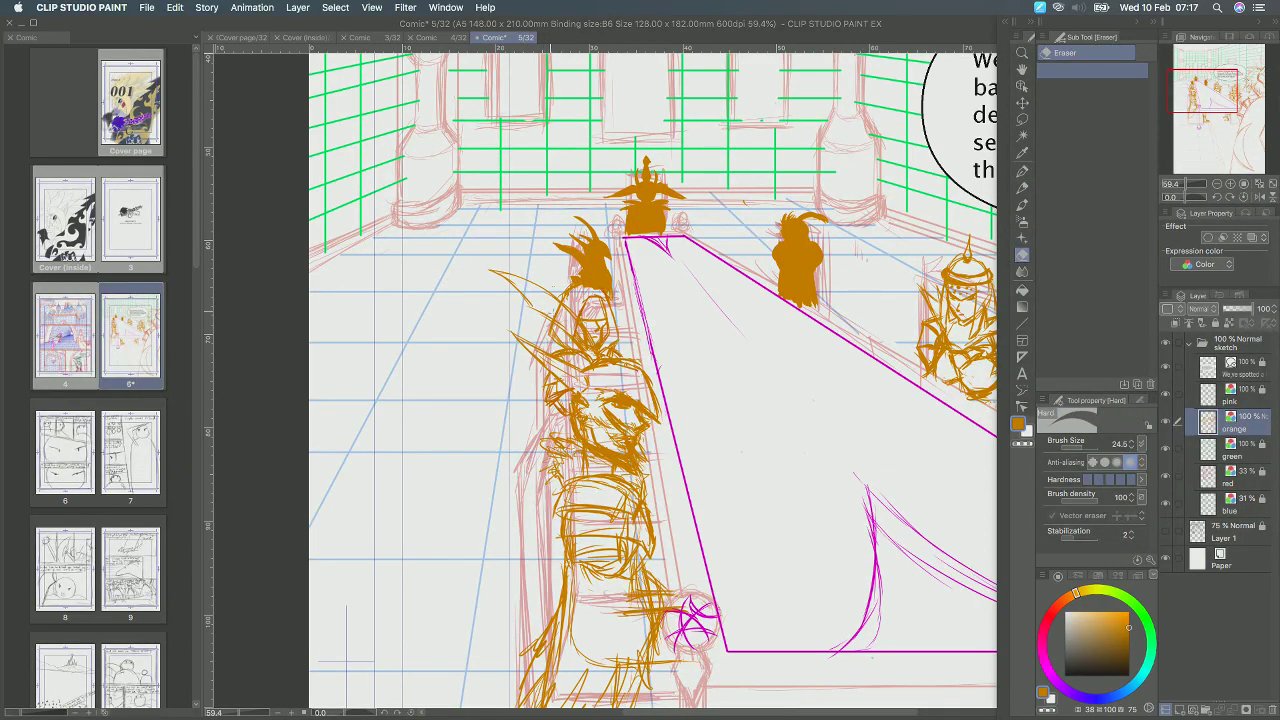
pyautogui.moveTo(580, 336); pyautogui.dragTo(596, 360)
pyautogui.click(1022, 172)
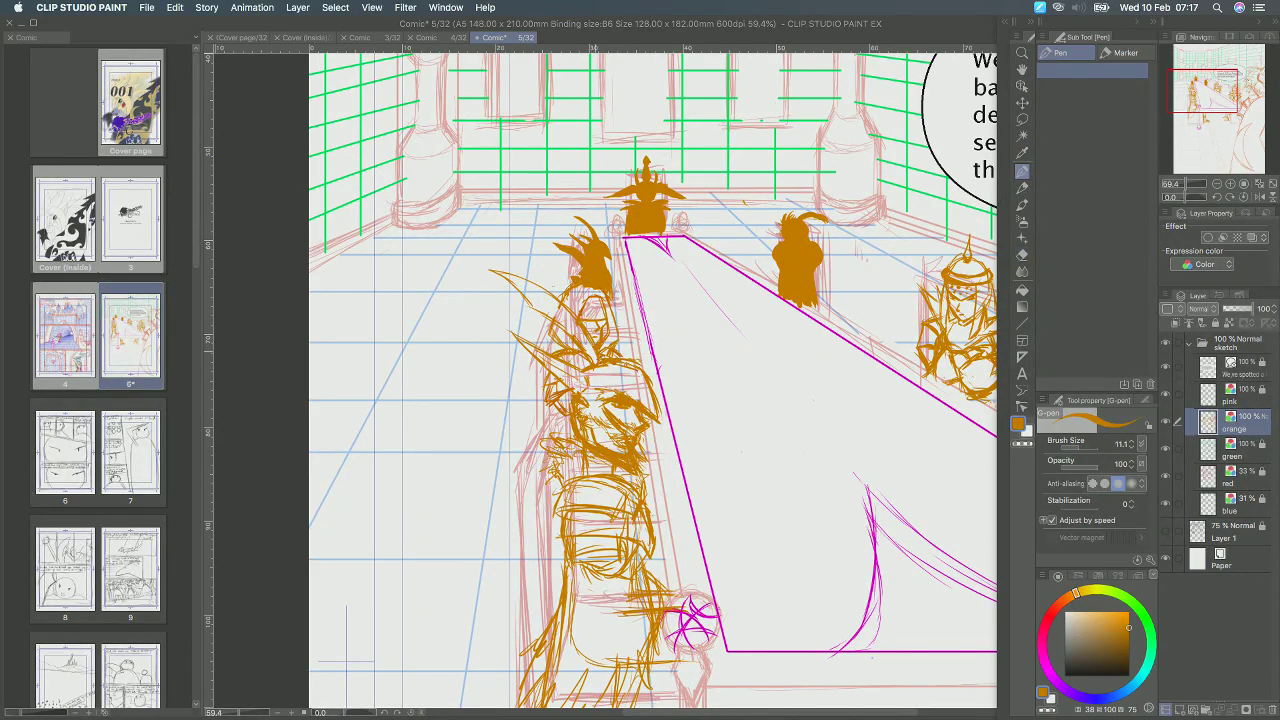
pyautogui.moveTo(609, 365); pyautogui.dragTo(650, 384)
pyautogui.moveTo(754, 454); pyautogui.dragTo(635, 337)
pyautogui.scroll(-5, 630, 330)
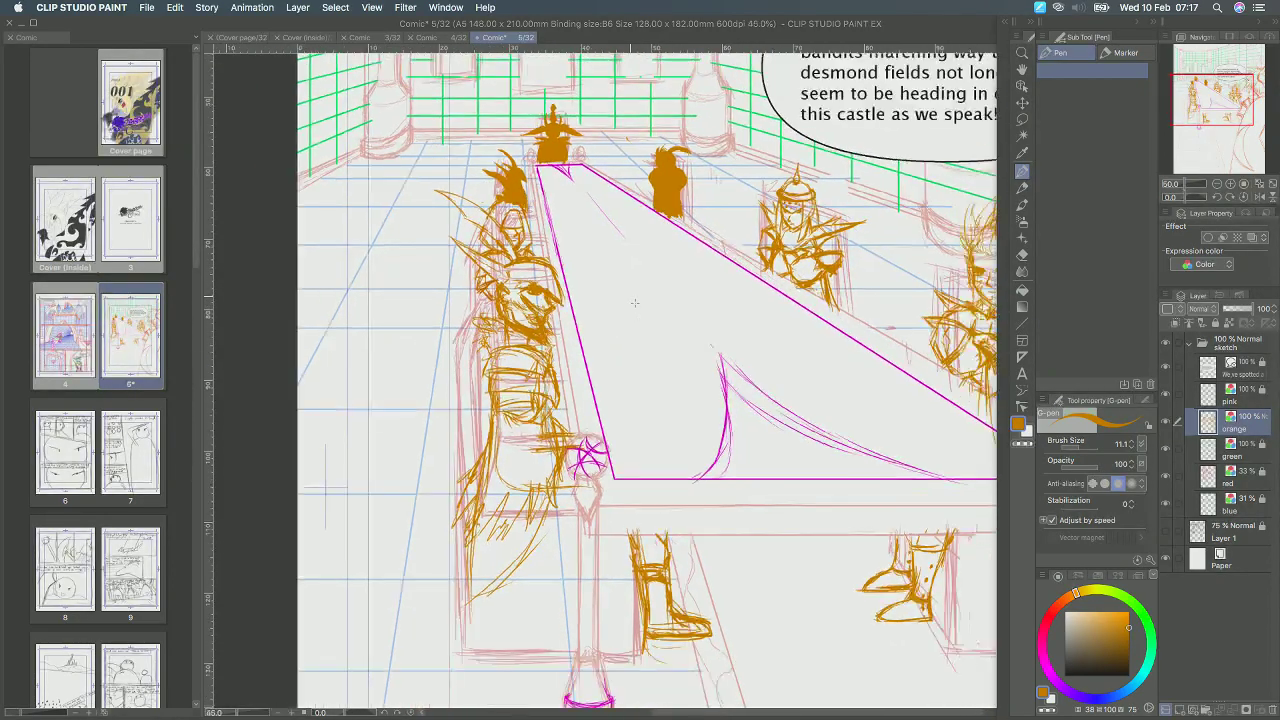
pyautogui.scroll(-2, 763, 351)
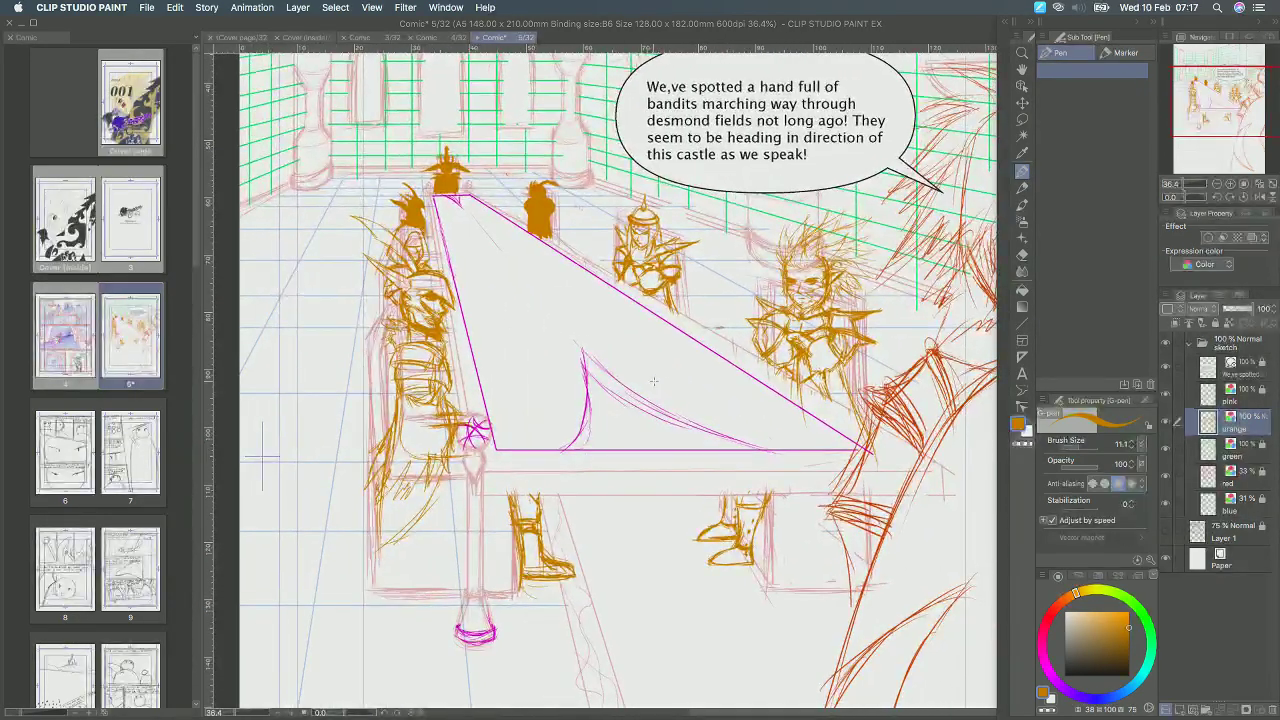
pyautogui.scroll(-3, 665, 384)
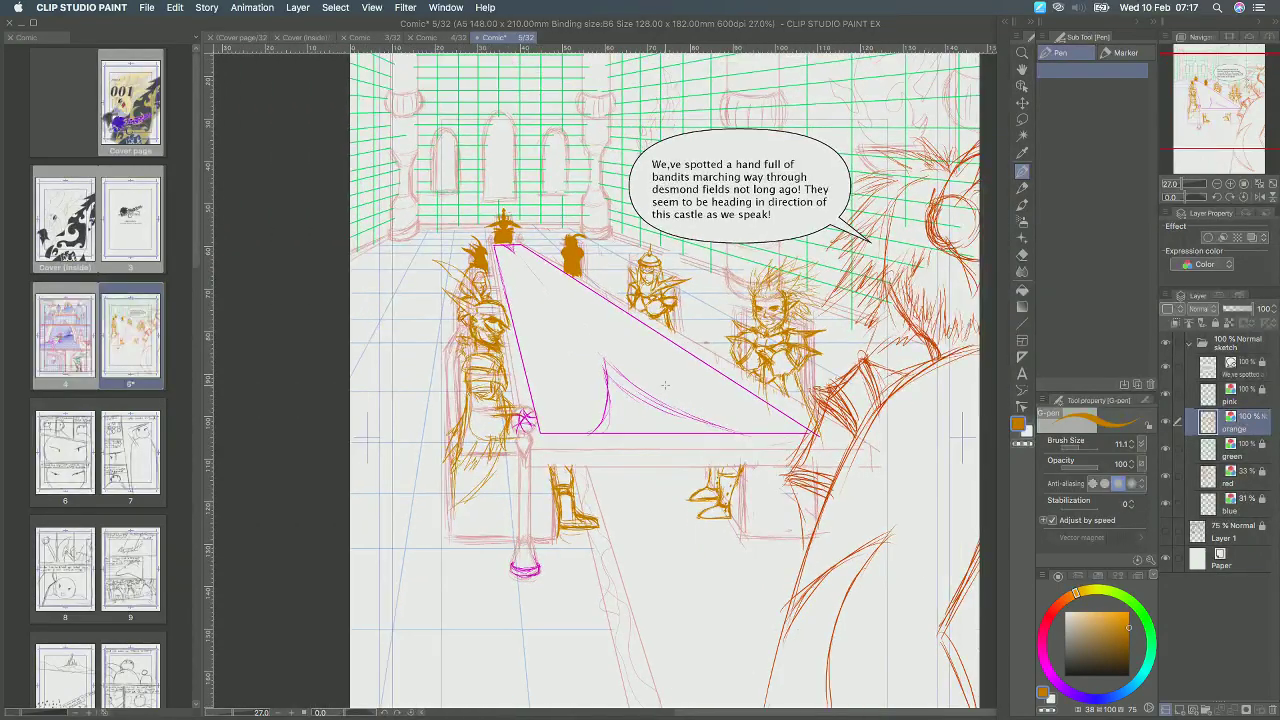
pyautogui.press('super+s')
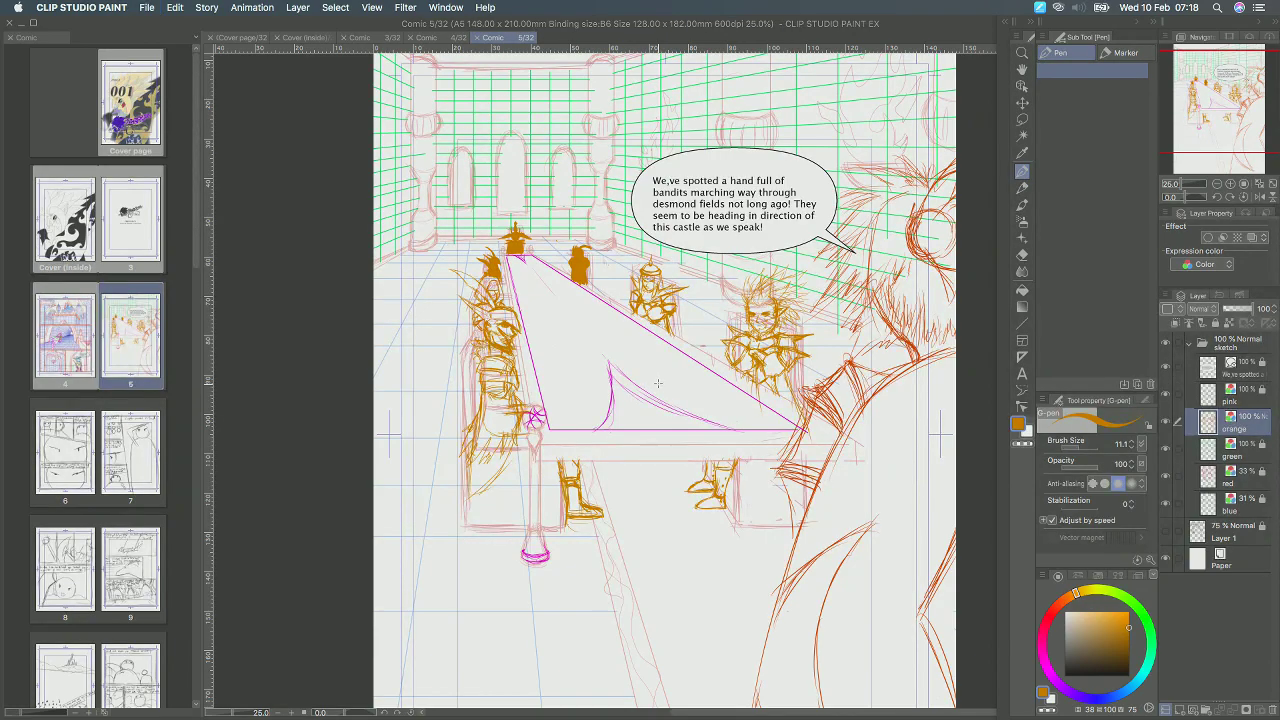
# Trace the left background pillar's base, shaft and capital over the red sketch with the orange G-pen.
pyautogui.scroll(-1, 658, 386)
pyautogui.moveTo(680, 373); pyautogui.dragTo(647, 405)
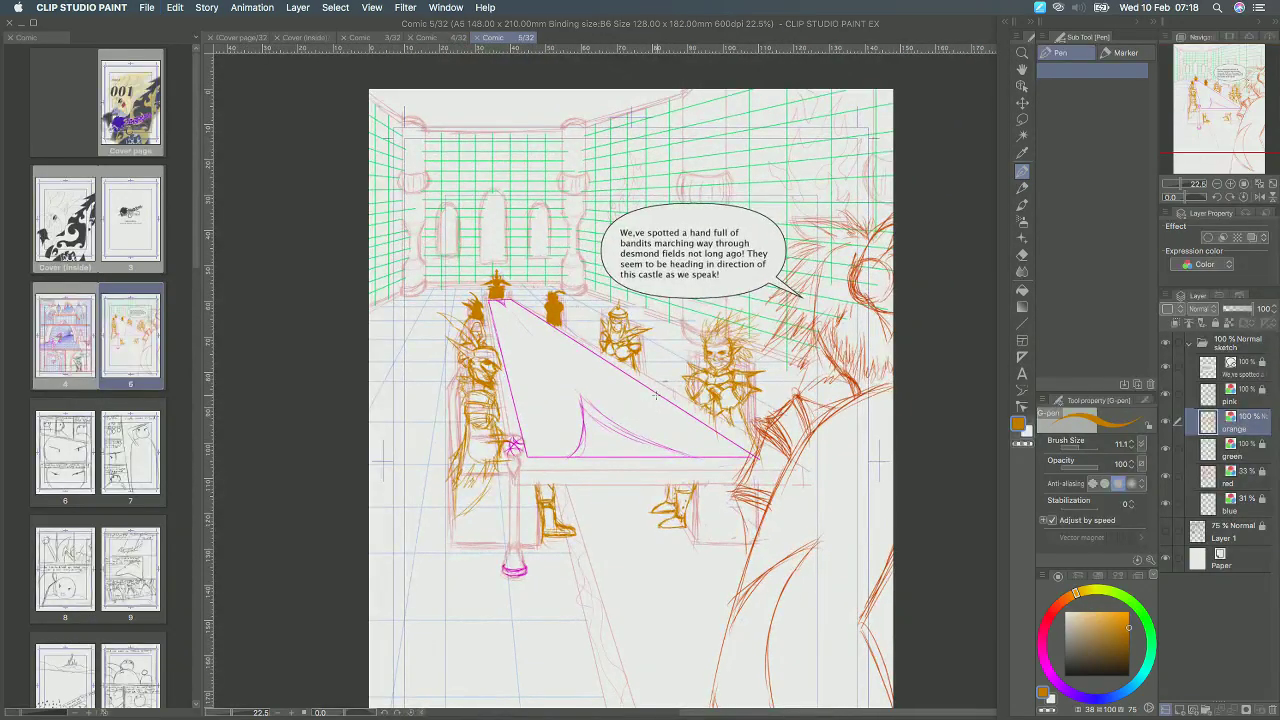
pyautogui.scroll(2, 656, 398)
pyautogui.hscroll(2, 656, 398)
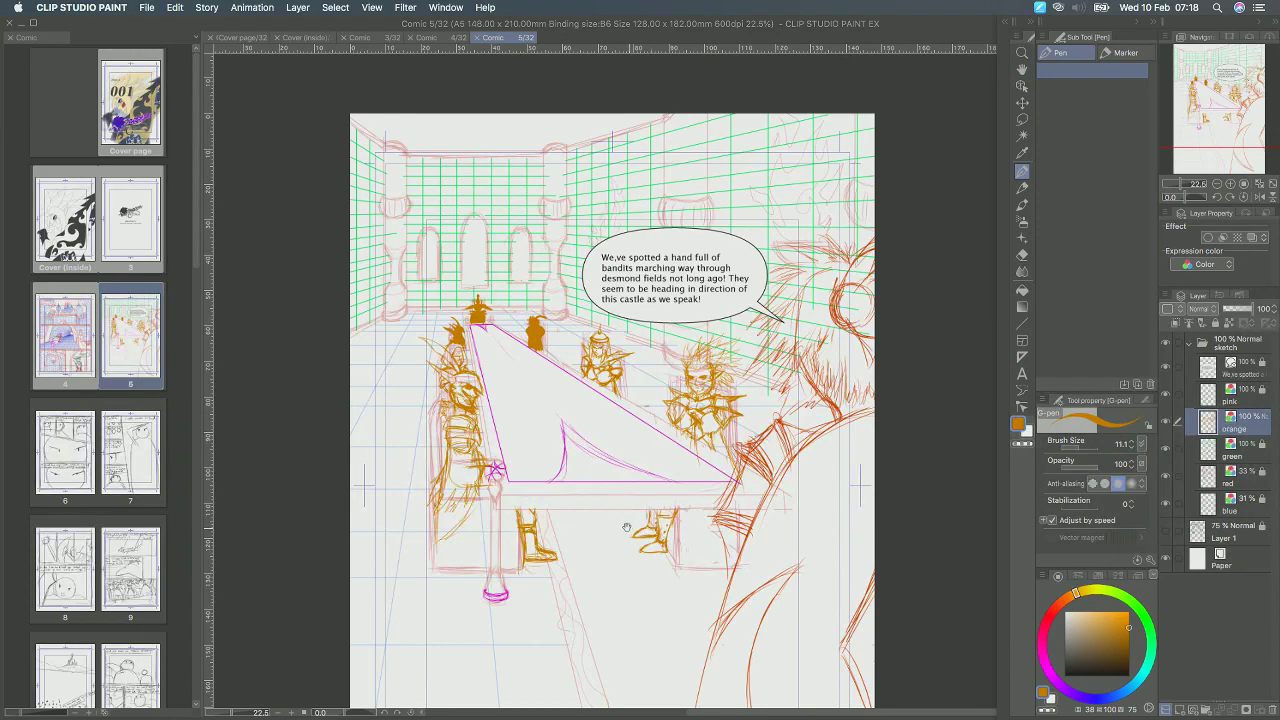
pyautogui.hscroll(-2, 618, 485)
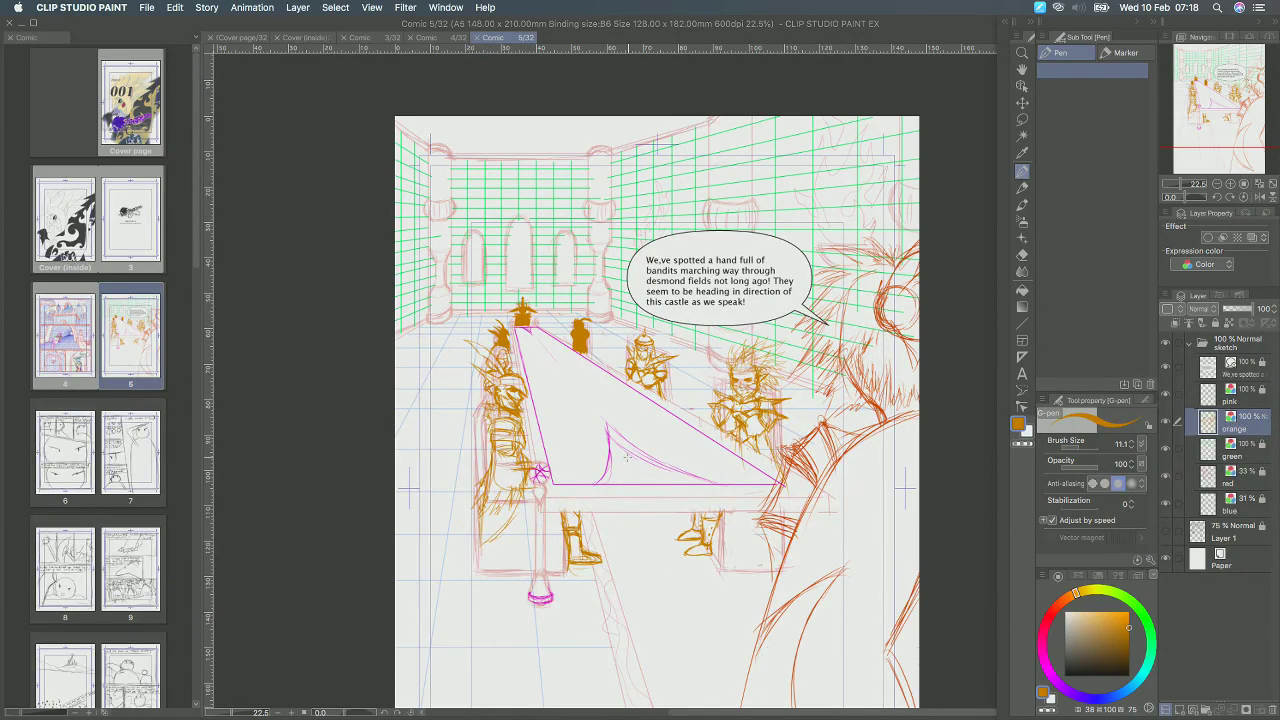
pyautogui.moveTo(434, 321); pyautogui.dragTo(455, 315)
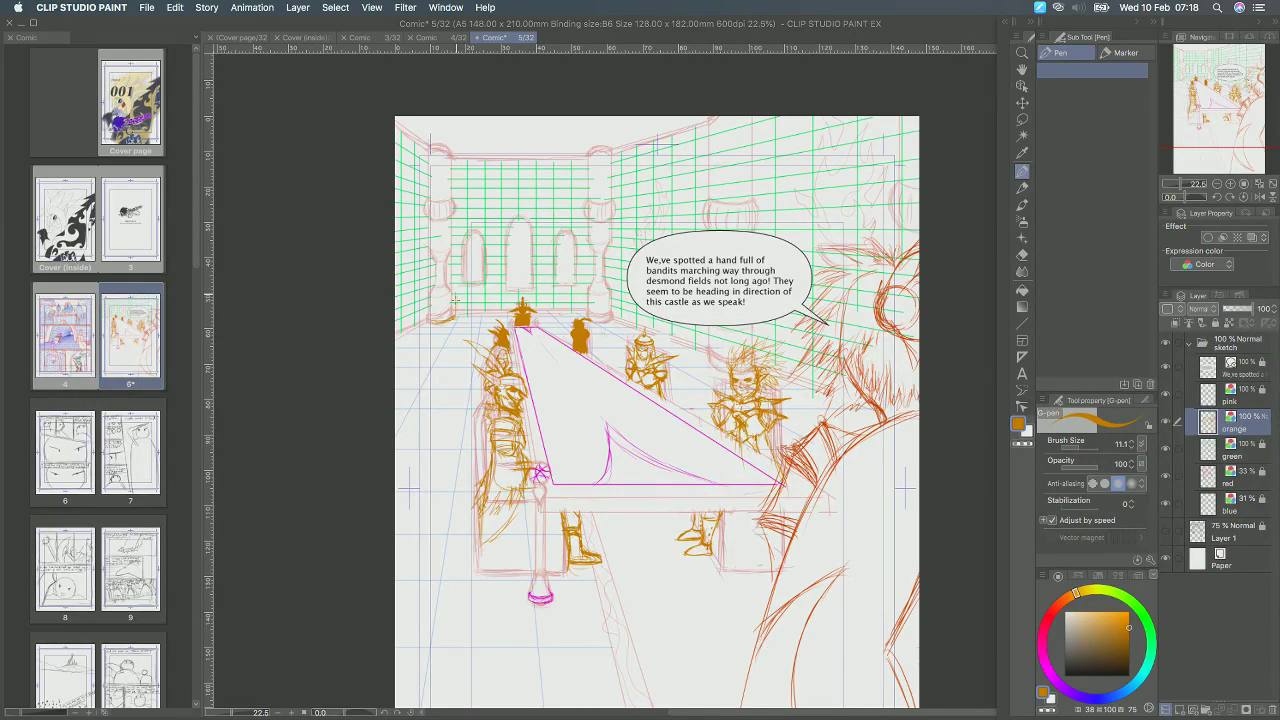
pyautogui.moveTo(456, 312); pyautogui.dragTo(454, 290)
pyautogui.moveTo(456, 202); pyautogui.dragTo(455, 156)
pyautogui.moveTo(456, 219)
pyautogui.mouseDown()
pyautogui.moveTo(451, 249)
pyautogui.moveTo(456, 214)
pyautogui.moveTo(440, 200)
pyautogui.moveTo(457, 200)
pyautogui.mouseUp()
pyautogui.moveTo(448, 257)
pyautogui.mouseDown()
pyautogui.moveTo(450, 286)
pyautogui.moveTo(448, 264)
pyautogui.moveTo(431, 299)
pyautogui.moveTo(434, 283)
pyautogui.mouseUp()
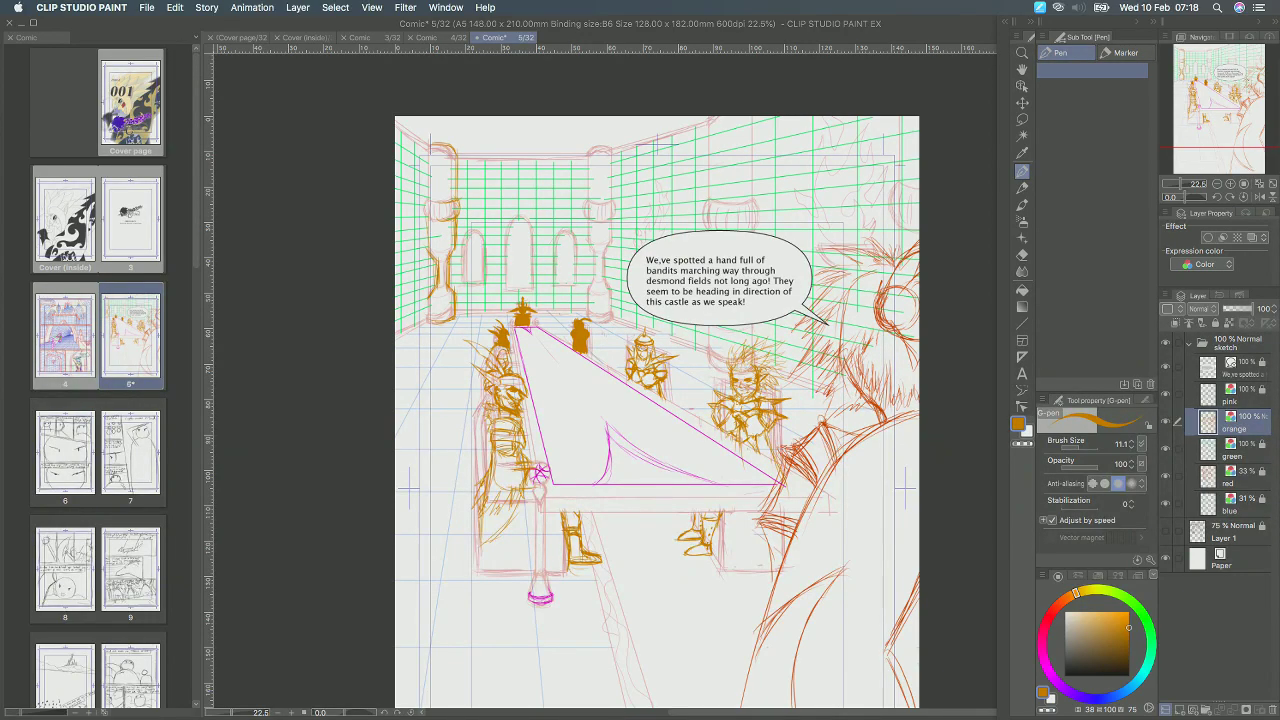
# Save page 5 with the traced pillar.
pyautogui.press('Tab')
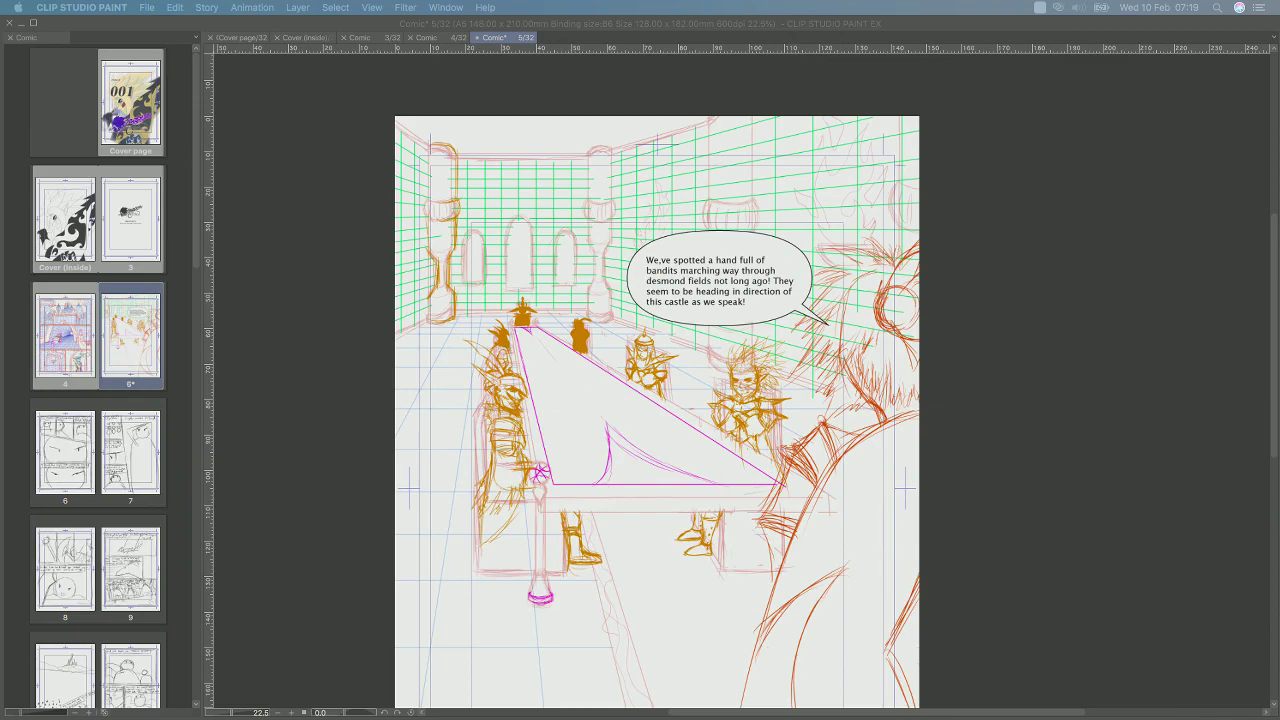
pyautogui.press('Tab')
pyautogui.moveTo(615, 373); pyautogui.dragTo(648, 324)
pyautogui.hscroll(3, 648, 324)
pyautogui.scroll(-1, 648, 324)
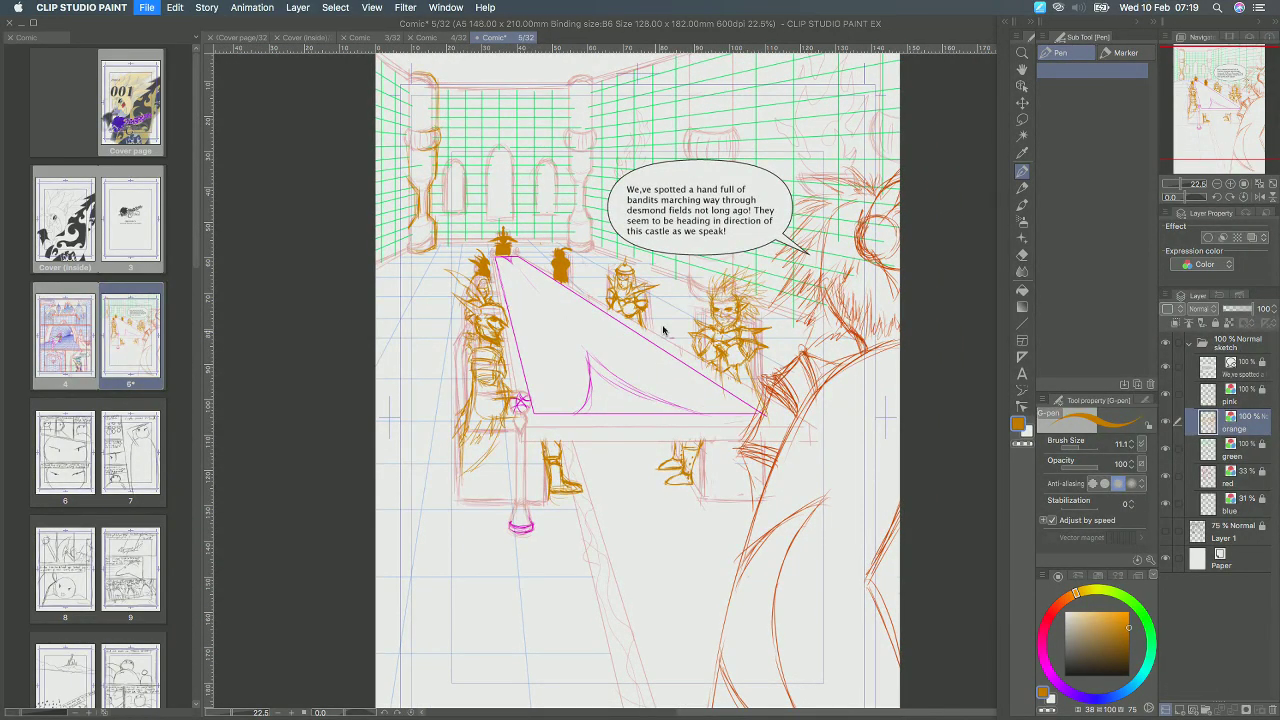
pyautogui.press('super+s')
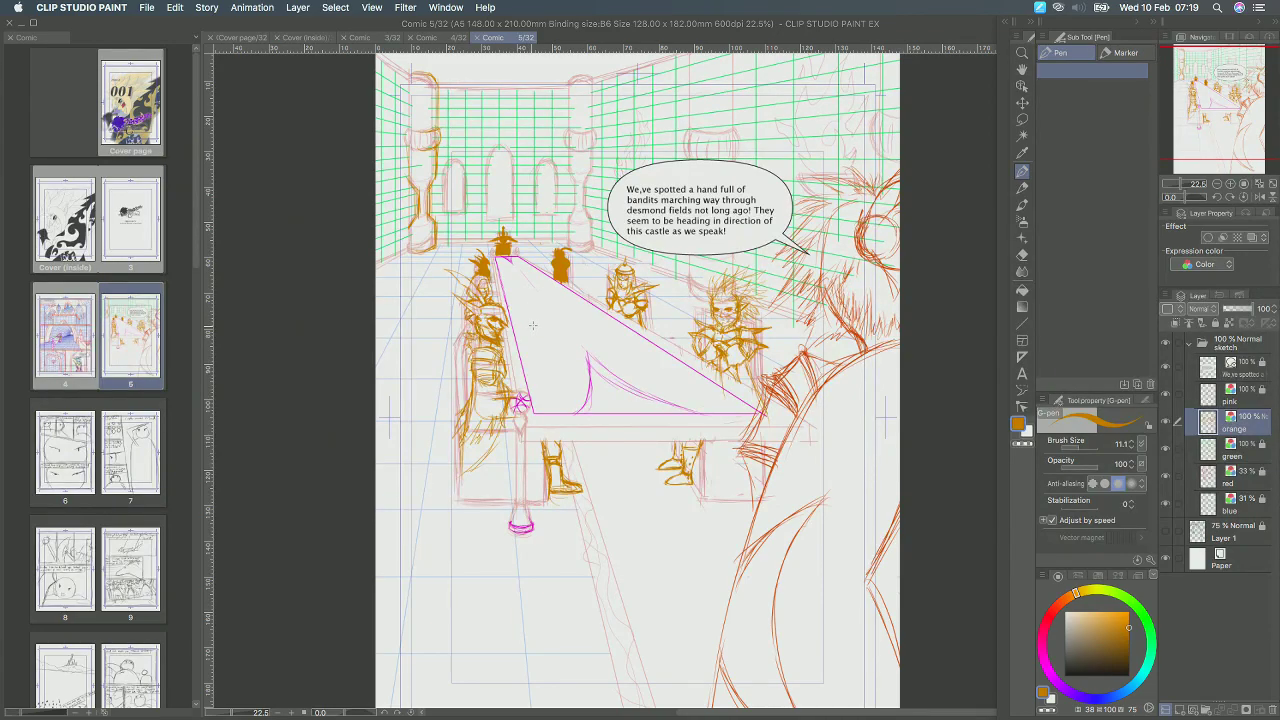
pyautogui.scroll(1, 683, 337)
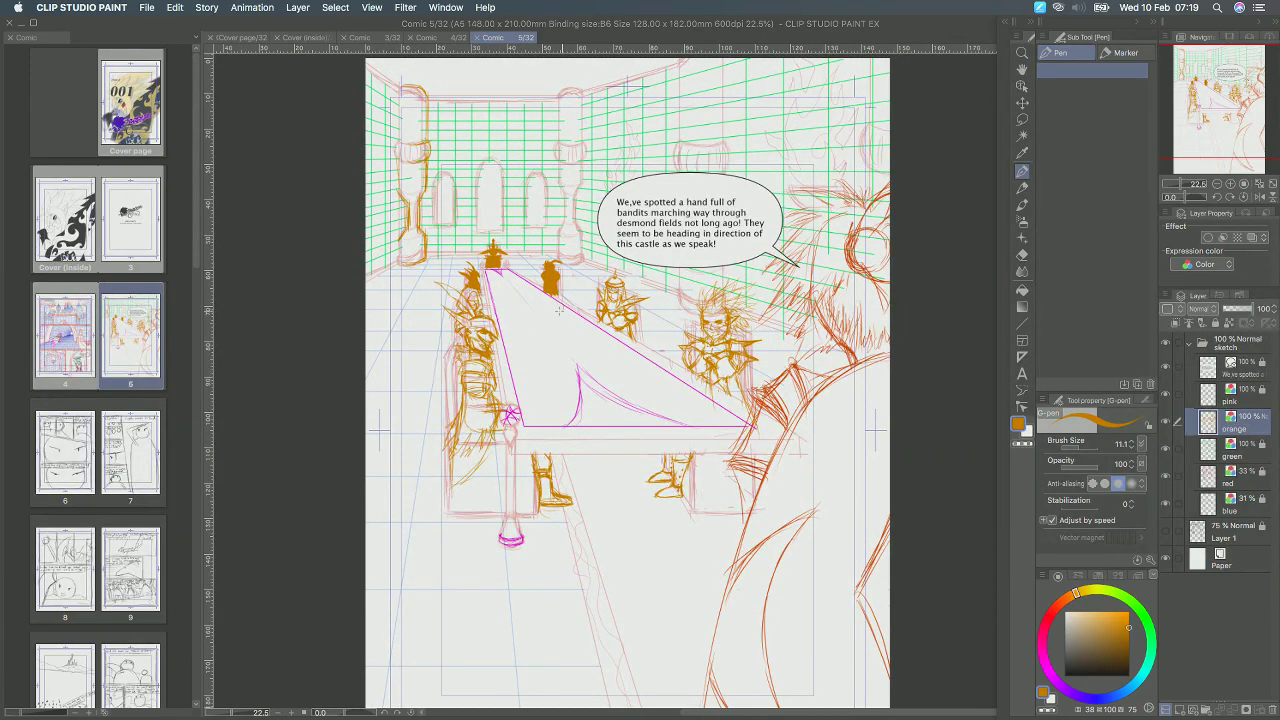
pyautogui.moveTo(551, 321); pyautogui.dragTo(568, 319)
pyautogui.press('super+z')
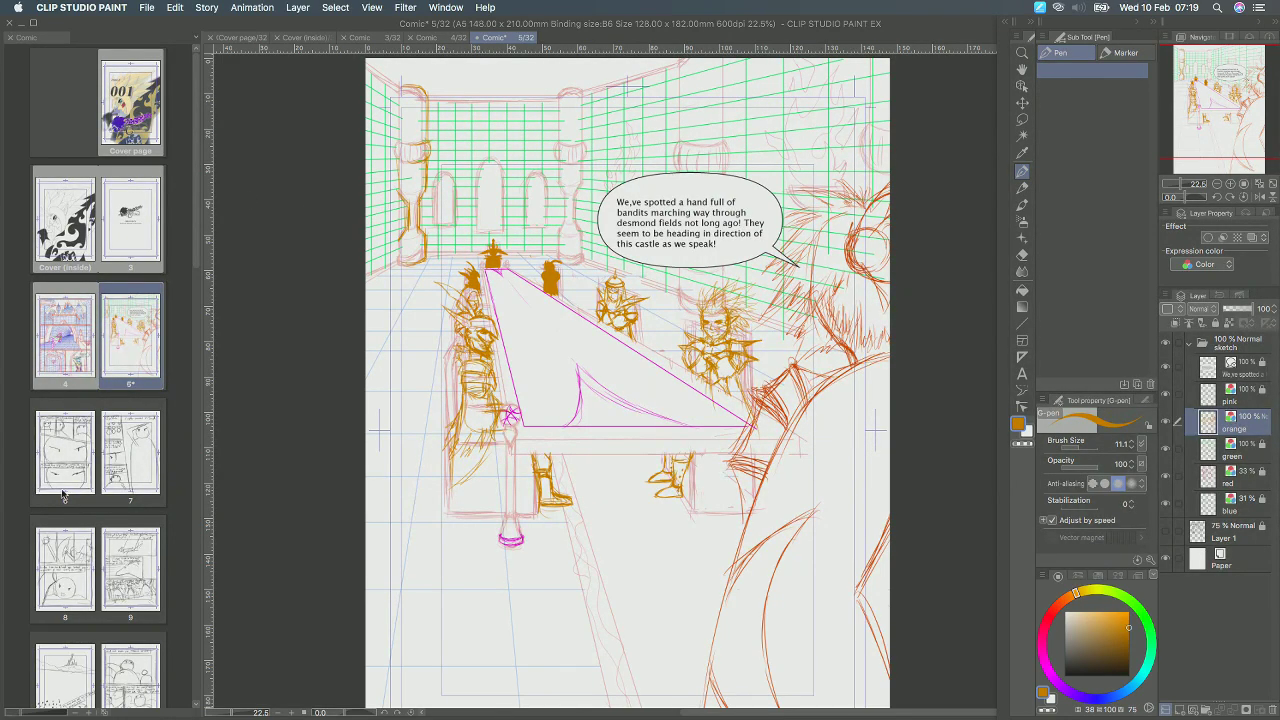
# Save page 5 again and open page 6 of the comic.
pyautogui.scroll(-3, 416, 540)
pyautogui.scroll(1, 416, 540)
pyautogui.moveTo(661, 444); pyautogui.dragTo(662, 411)
pyautogui.scroll(-2, 662, 413)
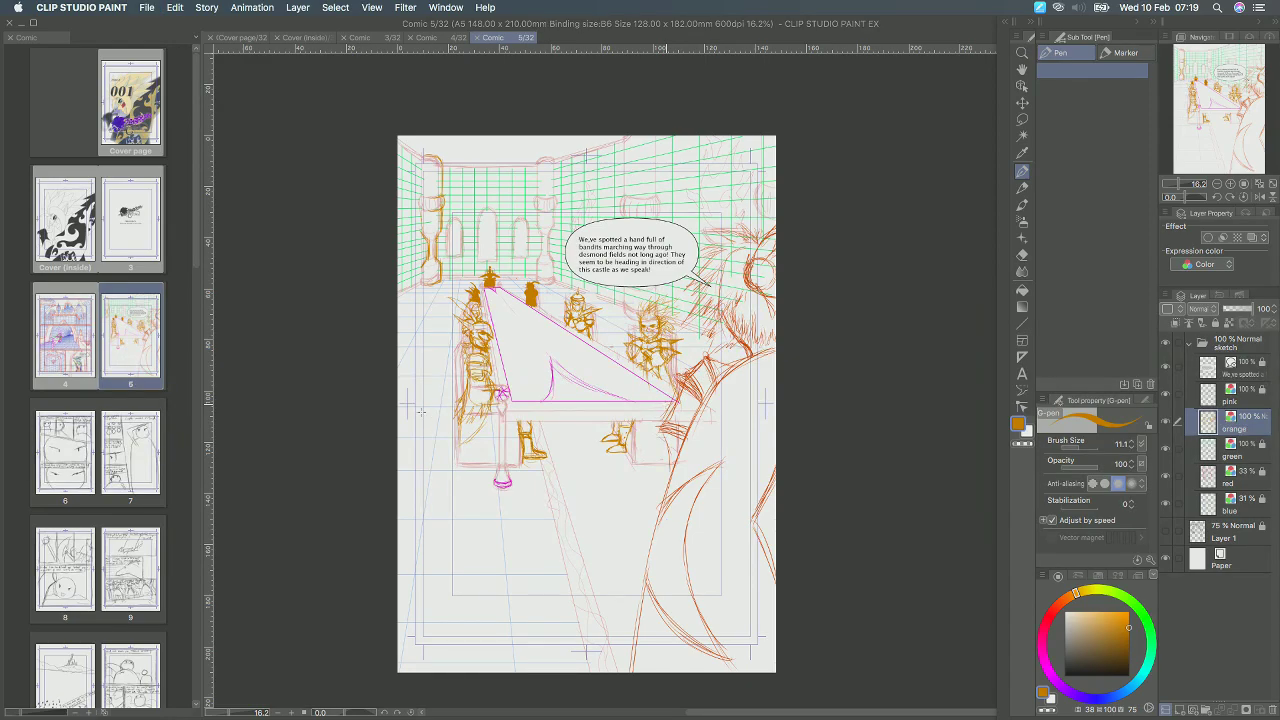
pyautogui.doubleClick(58, 450)
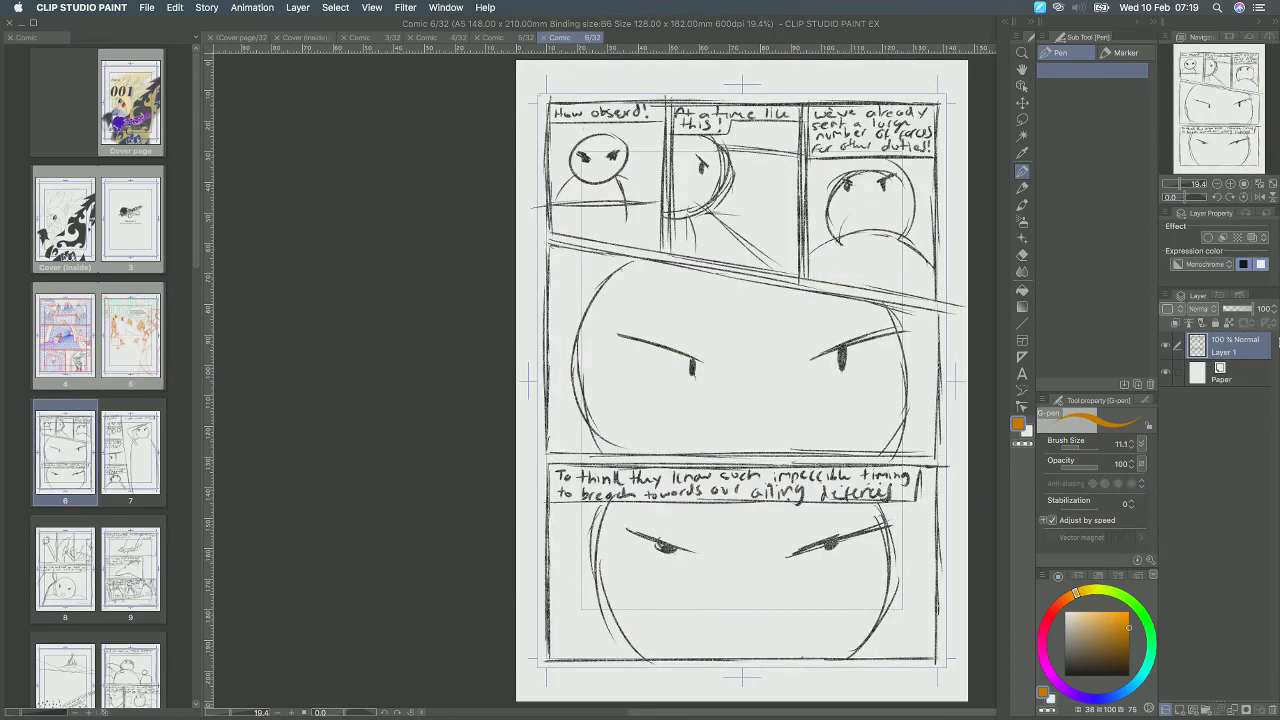
# Add a layer folder named sketch, lower Layer 1's opacity to 18% and lock that layer.
pyautogui.click(1195, 709)
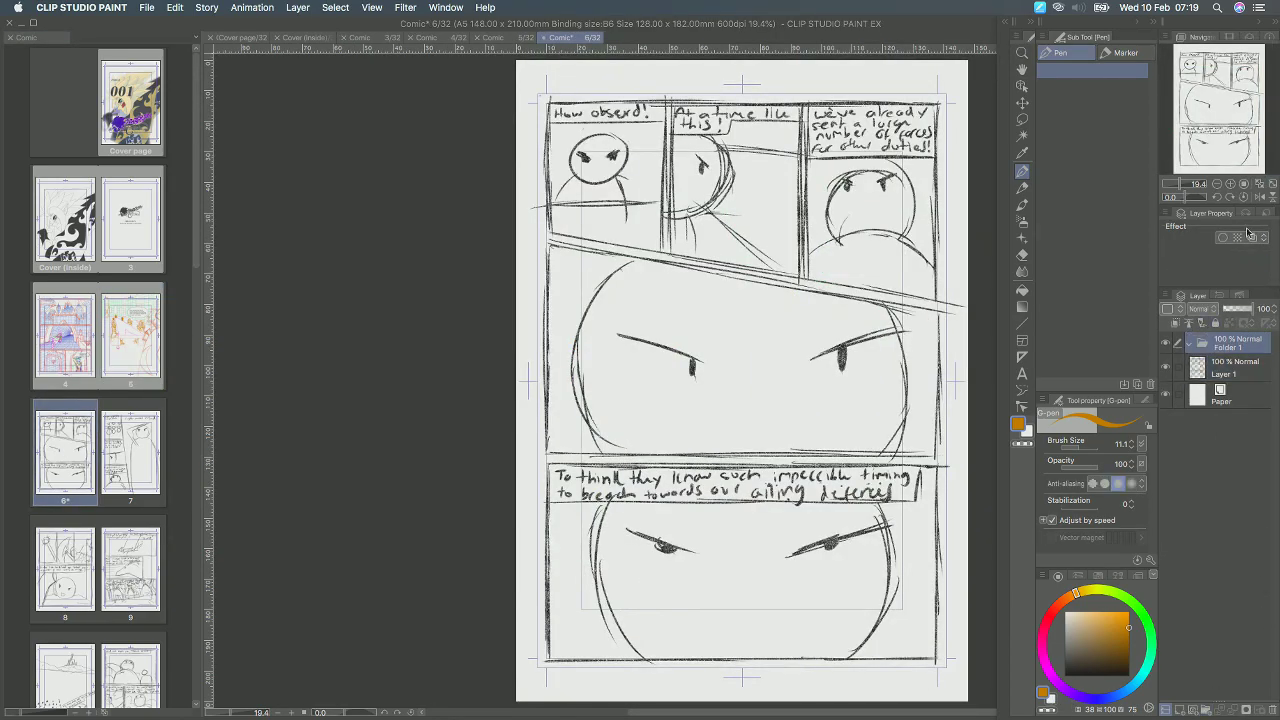
pyautogui.click(1235, 371)
pyautogui.moveTo(1237, 309); pyautogui.dragTo(1230, 310)
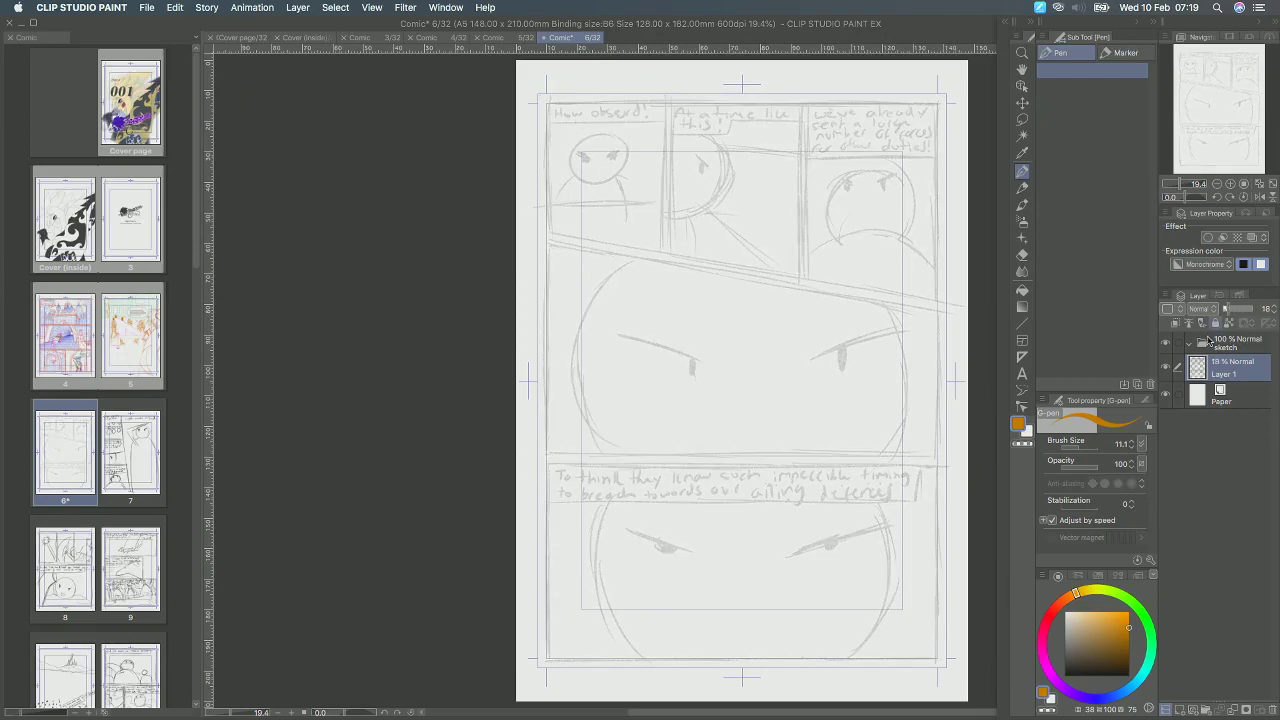
pyautogui.click(1215, 324)
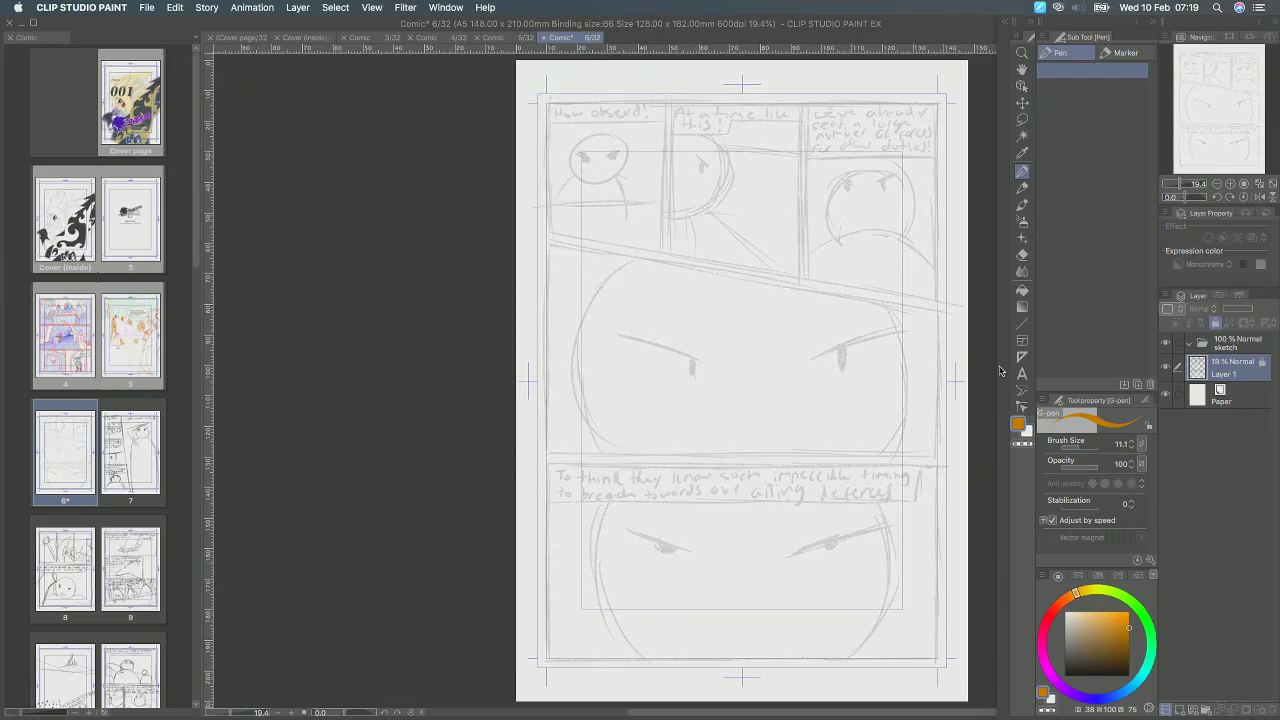
# Choose the Rectangle figure tool for drawing the panel borders.
pyautogui.click(1022, 323)
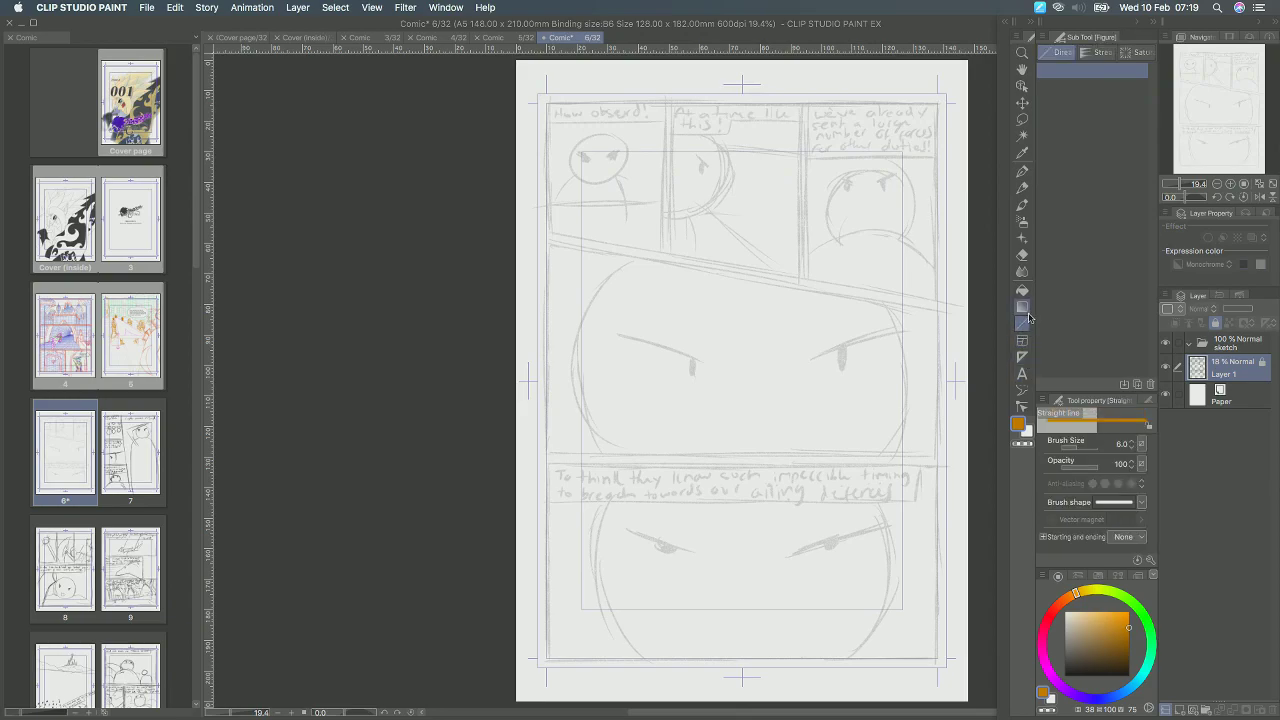
pyautogui.click(1085, 87)
pyautogui.click(1083, 103)
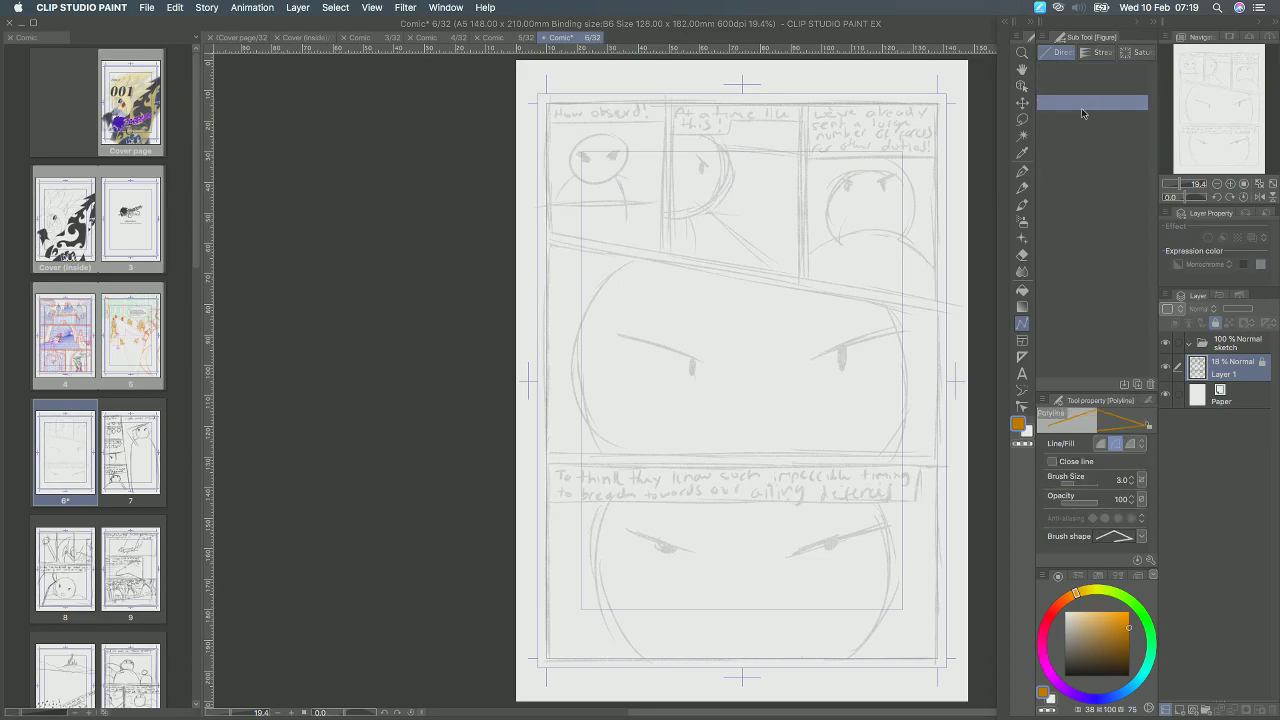
pyautogui.click(1083, 119)
pyautogui.click(1083, 138)
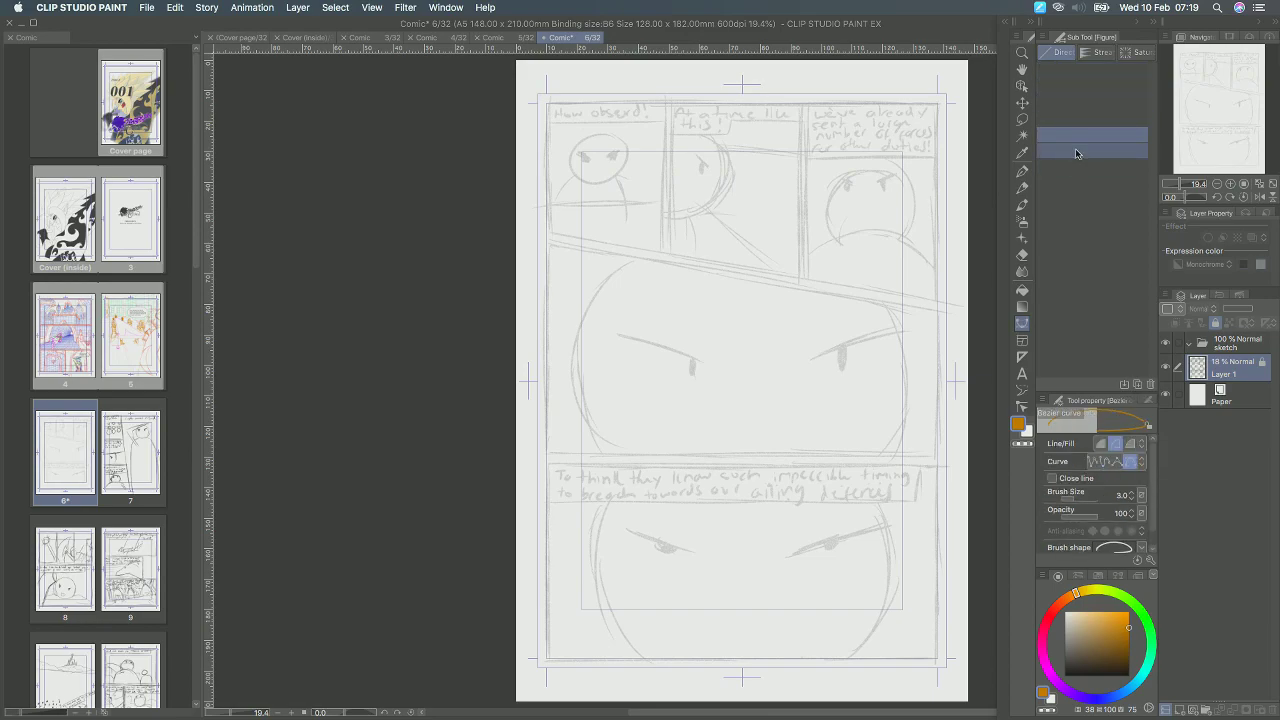
pyautogui.click(1080, 167)
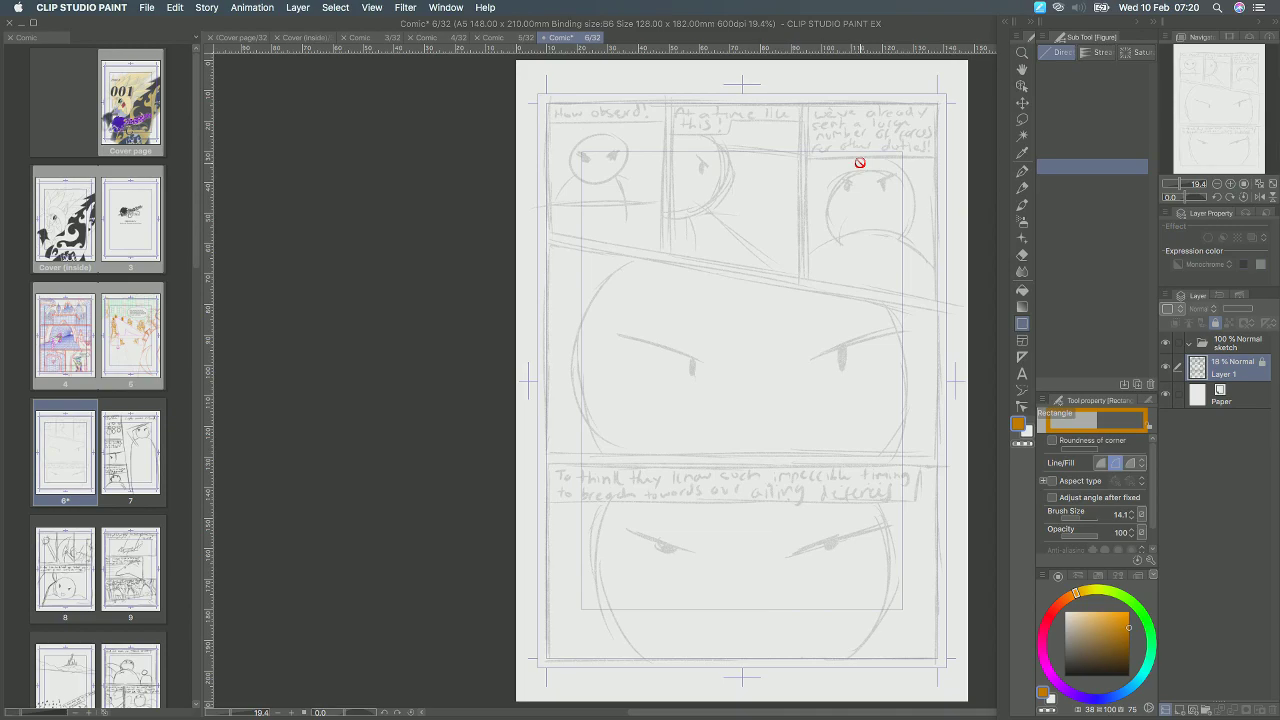
# Create a new raster layer inside the sketch folder and name it panel.
pyautogui.moveTo(666, 332); pyautogui.dragTo(582, 266)
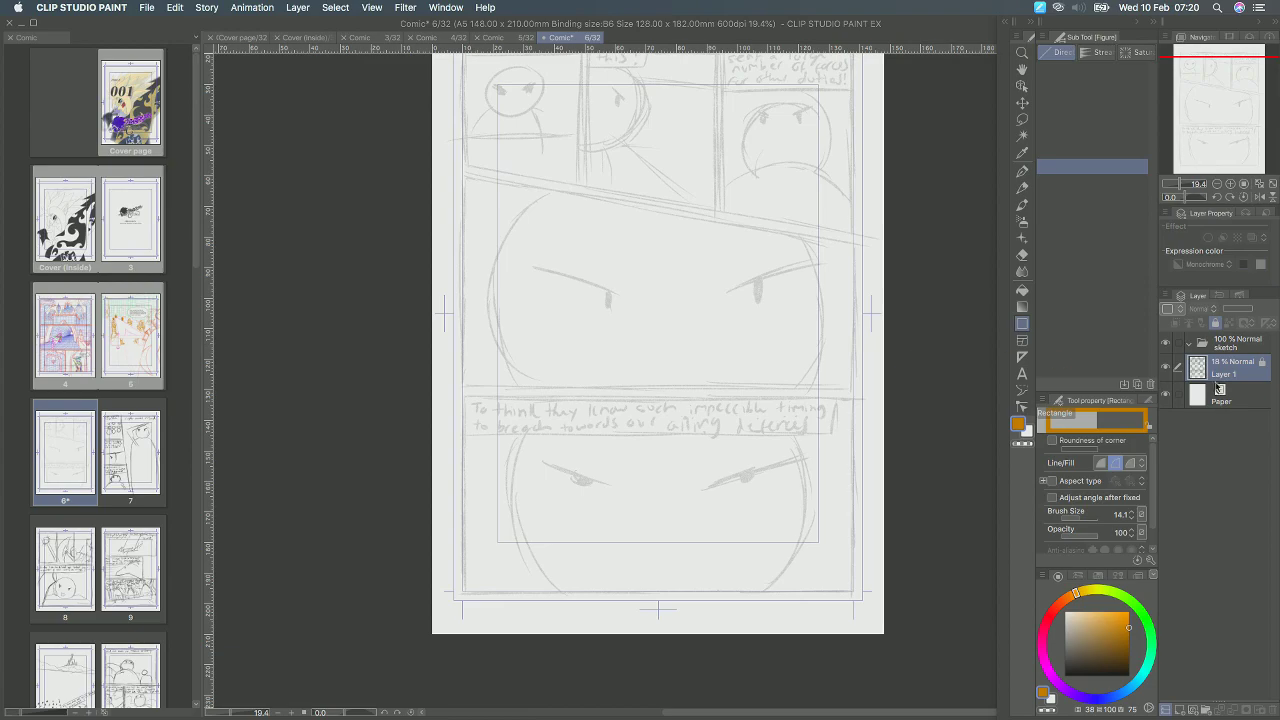
pyautogui.click(1225, 345)
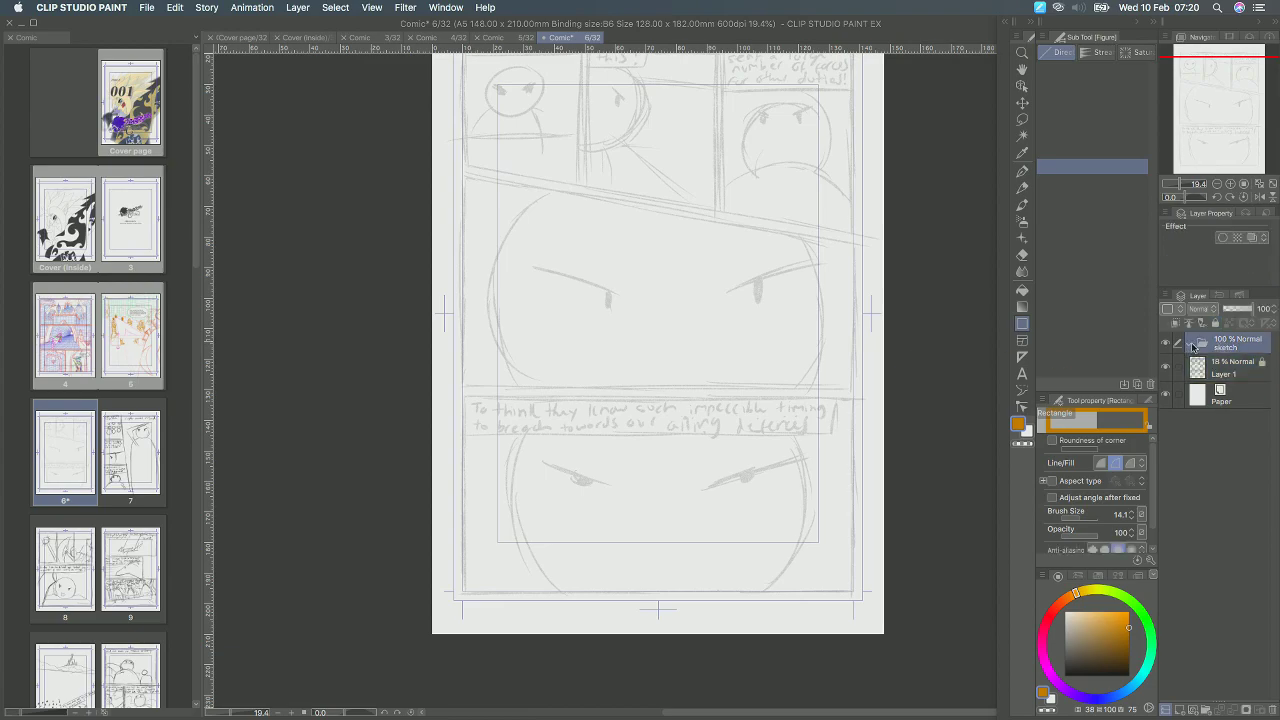
pyautogui.click(1179, 710)
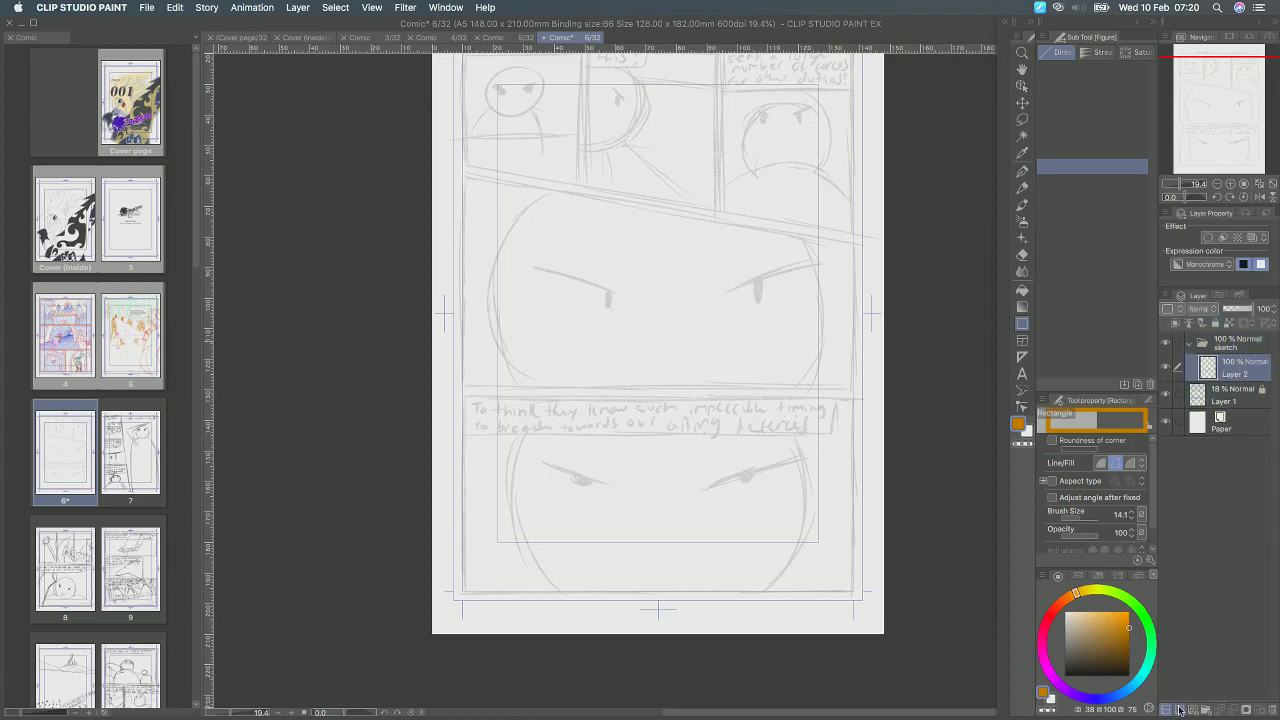
pyautogui.doubleClick(1240, 376)
pyautogui.write('lrou')
pyautogui.write('g')
pyautogui.write('penel')
pyautogui.press('Return')
# Set the panel layer's expression color to Color and try framing the page's lowest panel with a rectangle.
pyautogui.moveTo(731, 417); pyautogui.dragTo(705, 441)
pyautogui.moveTo(434, 418); pyautogui.dragTo(763, 572)
pyautogui.click(1218, 266)
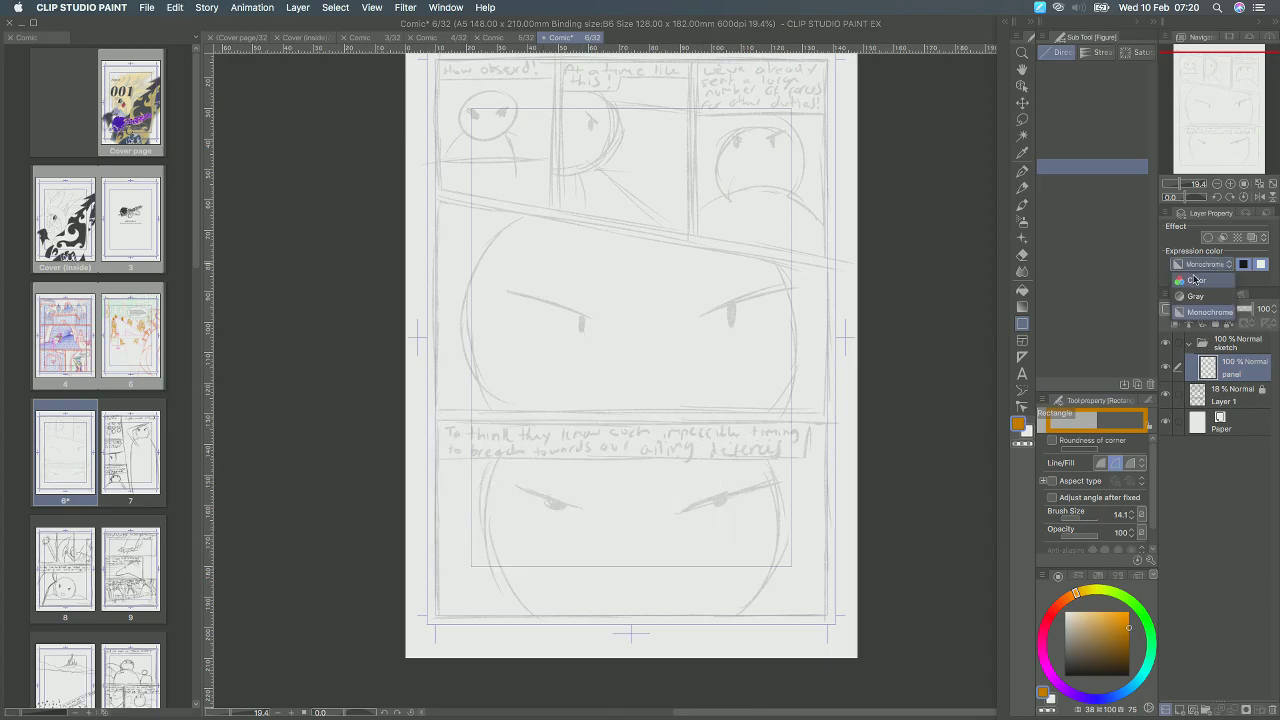
pyautogui.click(1195, 284)
pyautogui.moveTo(435, 418); pyautogui.dragTo(806, 588)
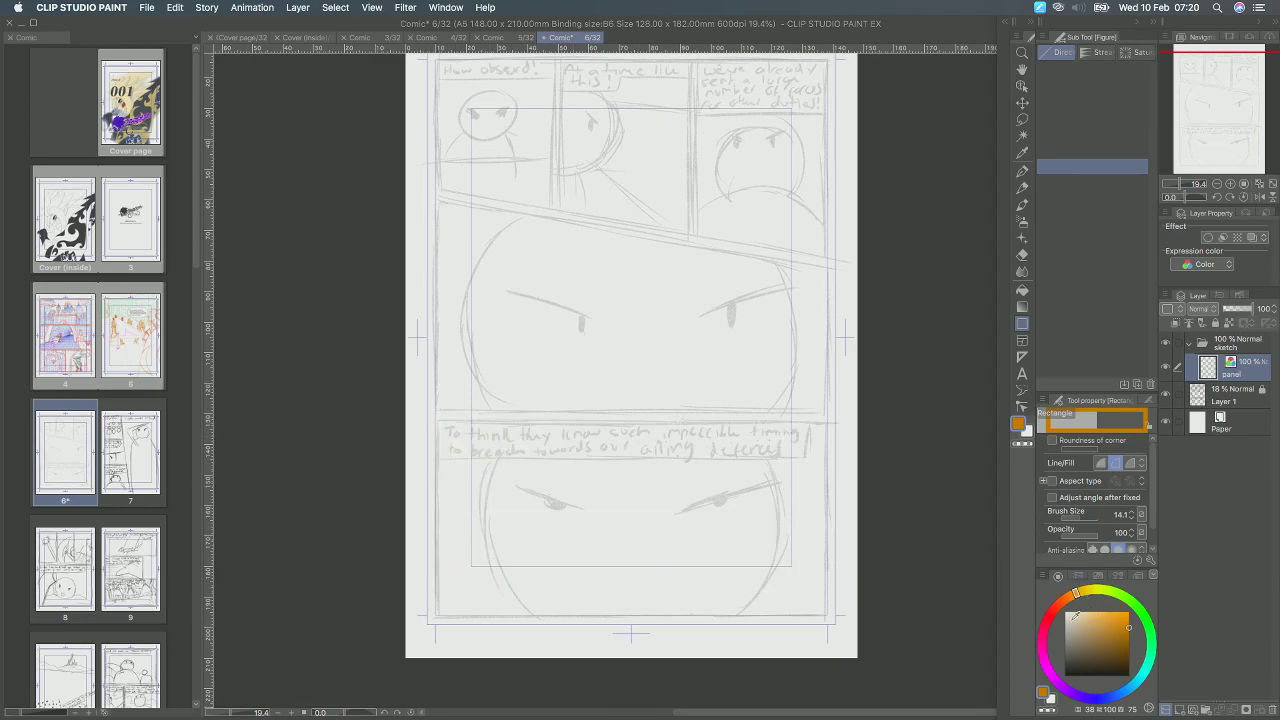
# Frame the bottom panel of the page with a red rectangle on the panel layer, following the rough sketch.
pyautogui.click(1051, 613)
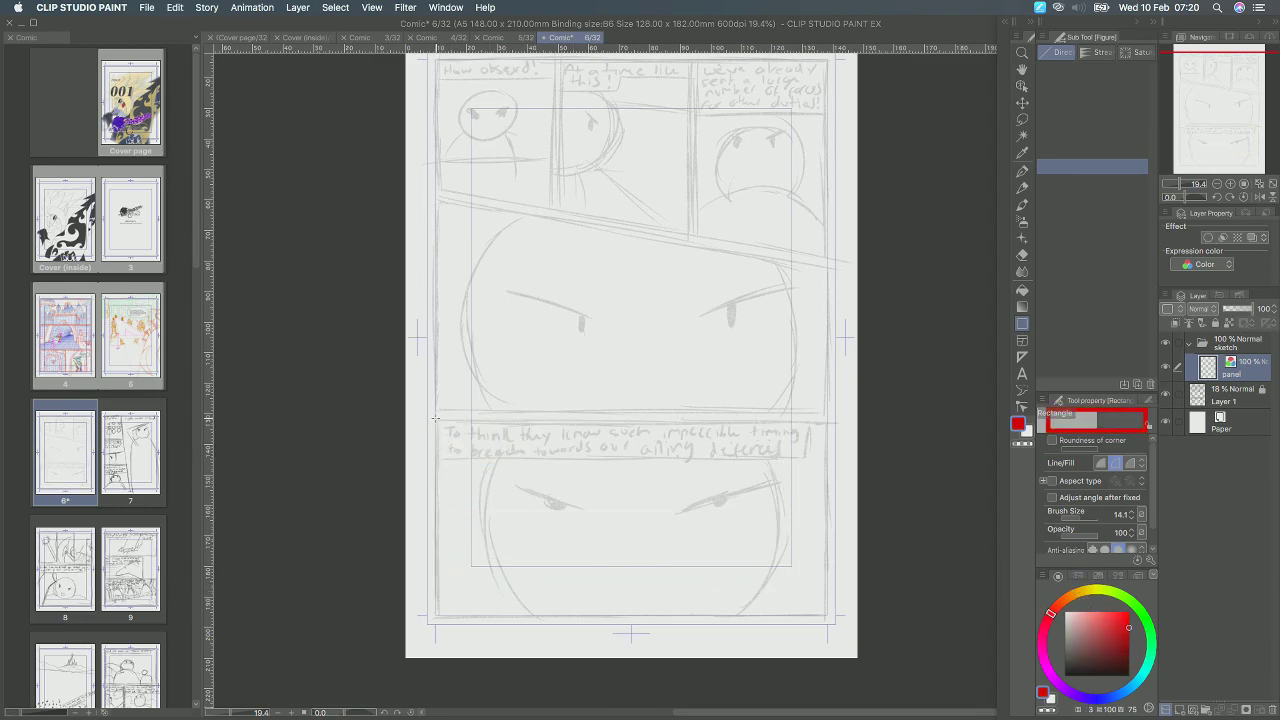
pyautogui.moveTo(436, 418); pyautogui.dragTo(826, 614)
pyautogui.scroll(3, 737, 380)
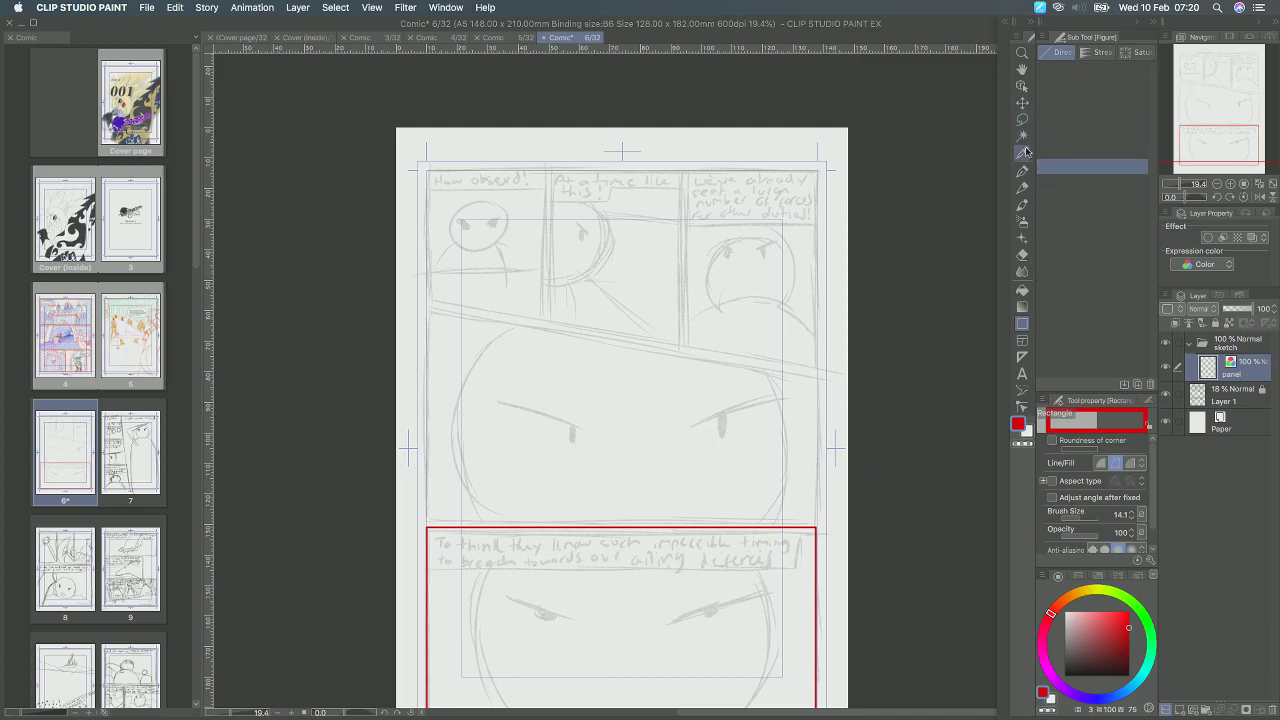
# Draw a horizontal red straight line for the lower edge of the middle panel, just above the bottom panel's frame.
pyautogui.click(1024, 172)
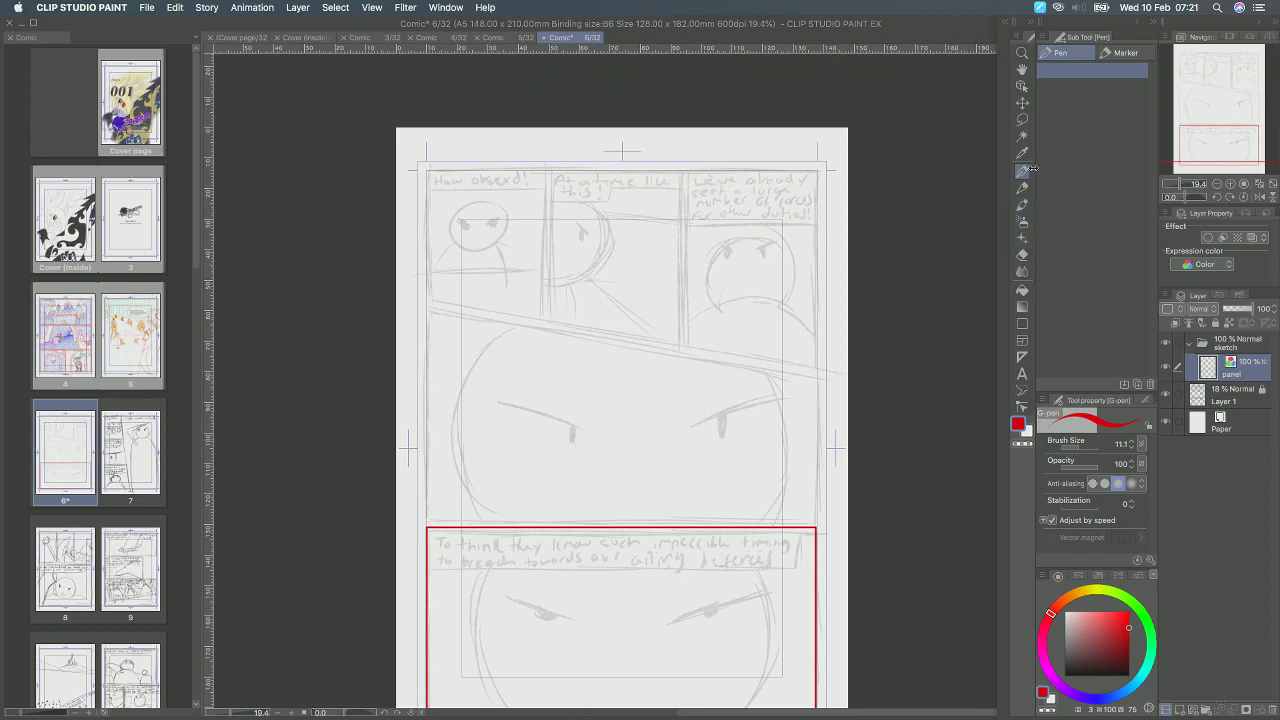
pyautogui.click(1022, 324)
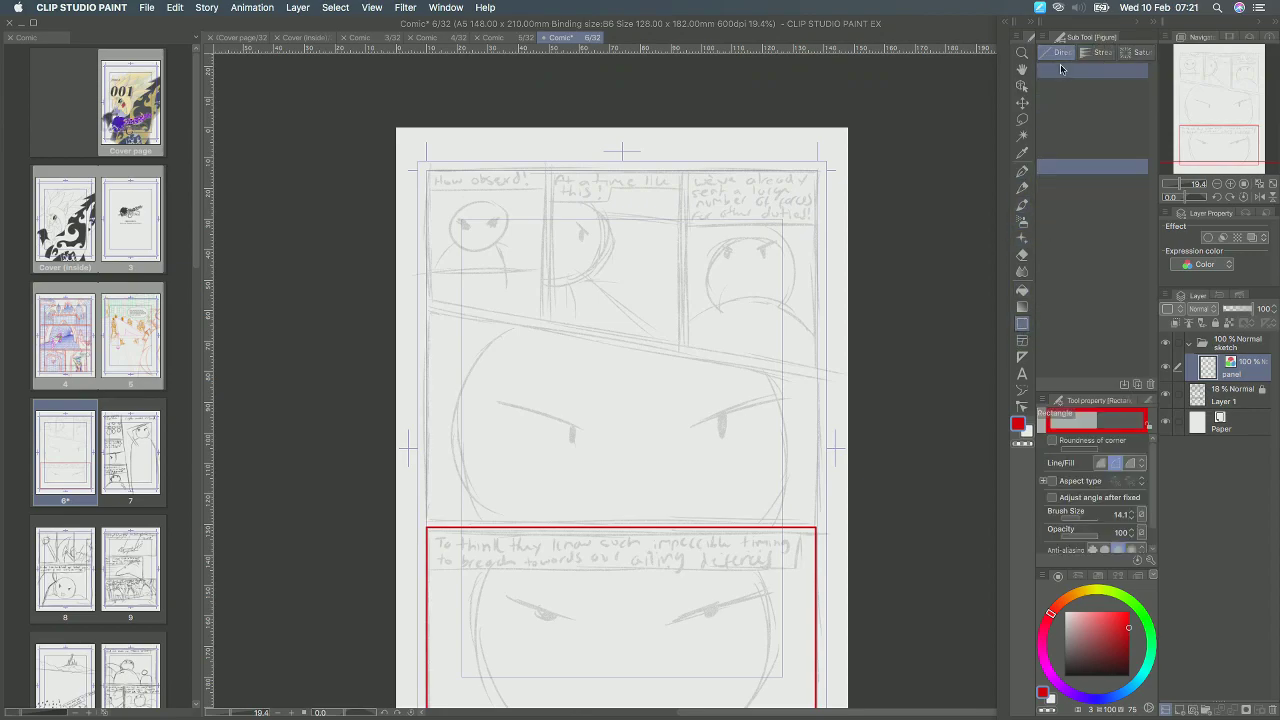
pyautogui.click(1090, 70)
pyautogui.moveTo(441, 499)
pyautogui.mouseDown()
pyautogui.moveTo(446, 425)
pyautogui.moveTo(582, 463)
pyautogui.moveTo(806, 462)
pyautogui.mouseUp()
pyautogui.press('super+z')
pyautogui.click(1077, 447)
pyautogui.moveTo(430, 463); pyautogui.dragTo(820, 463)
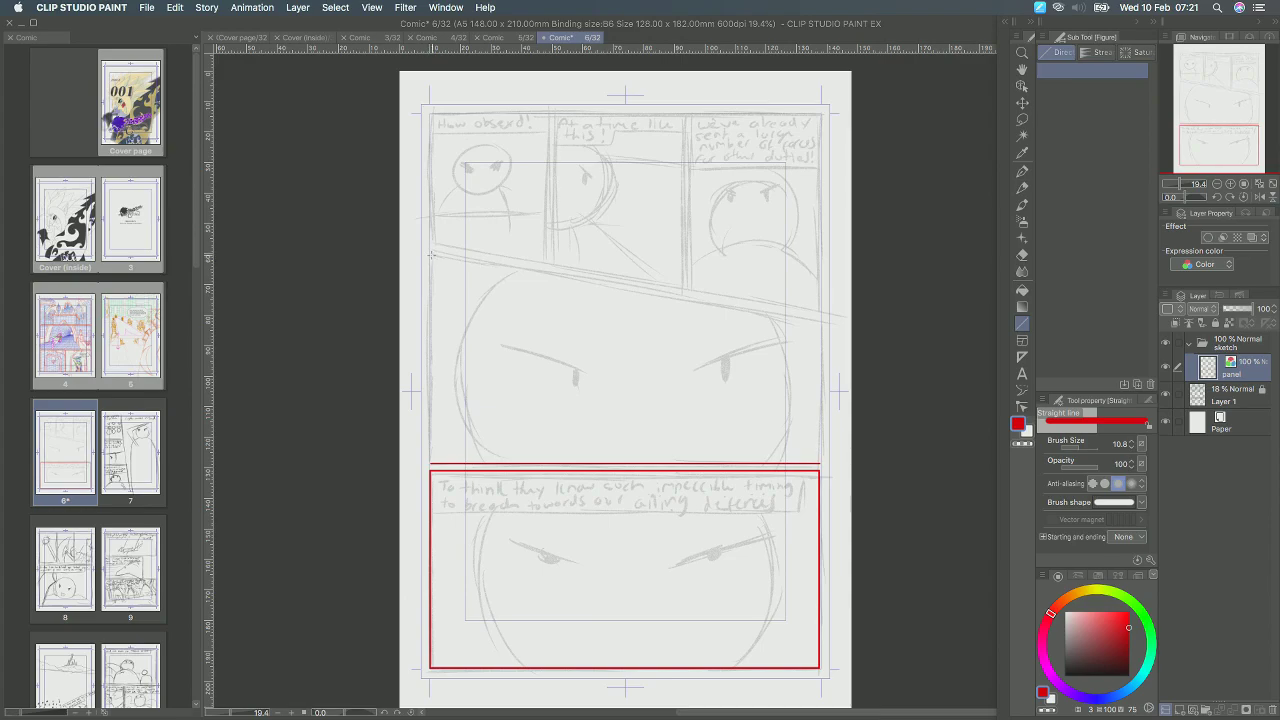
# Draw the middle panel's slanted upper edge and both side edges with straight lines, and retrace the bottom panel's right edge.
pyautogui.moveTo(431, 254); pyautogui.dragTo(820, 322)
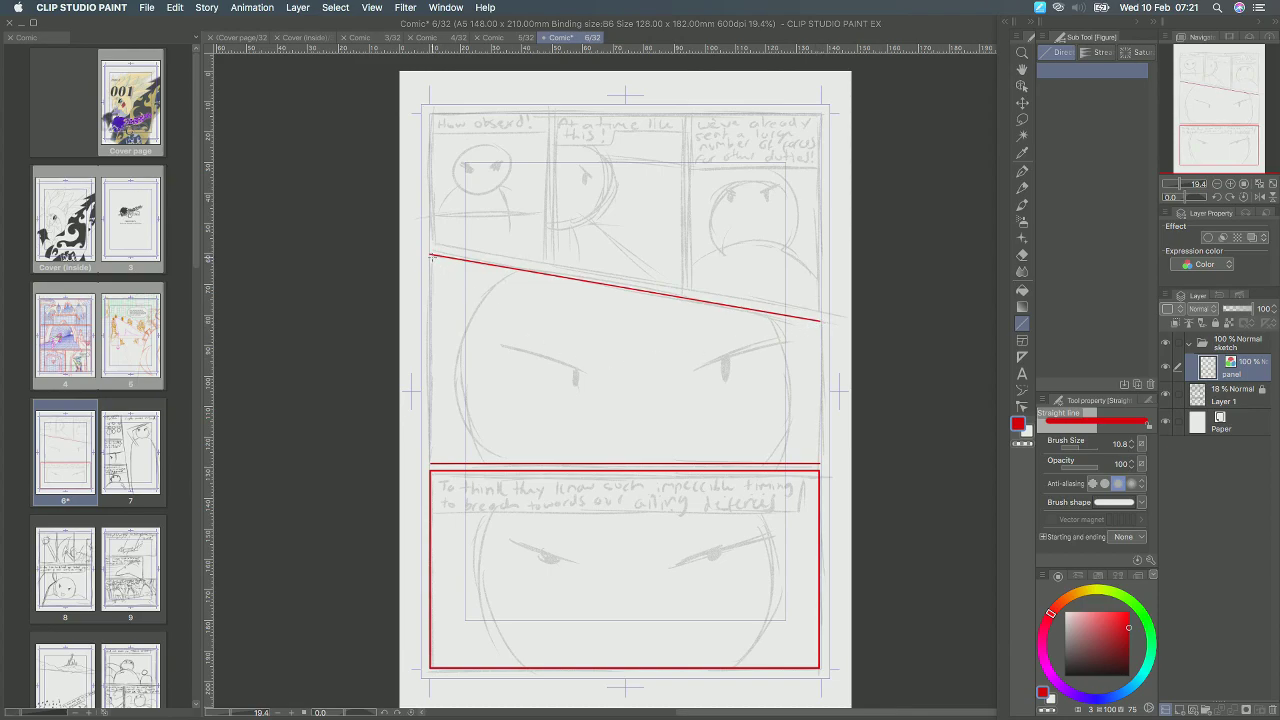
pyautogui.moveTo(431, 254); pyautogui.dragTo(437, 462)
pyautogui.moveTo(820, 322); pyautogui.dragTo(813, 577)
pyautogui.press('super+z')
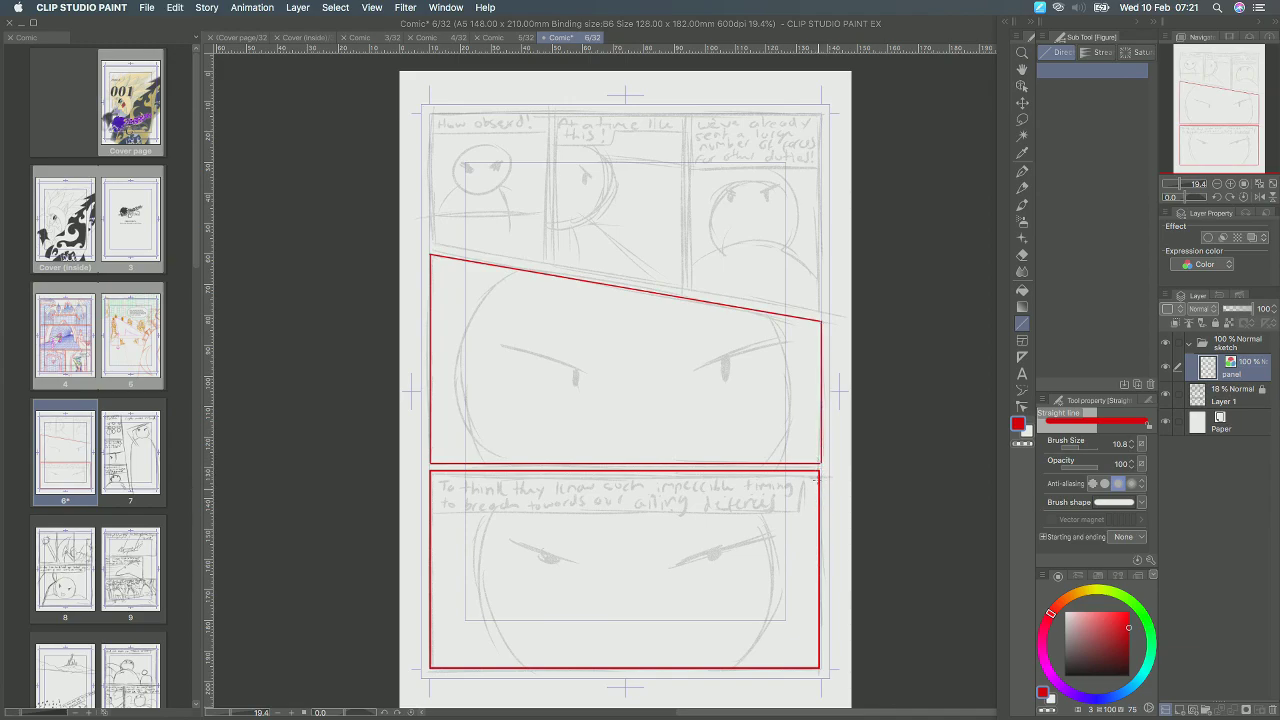
pyautogui.moveTo(821, 468); pyautogui.dragTo(828, 667)
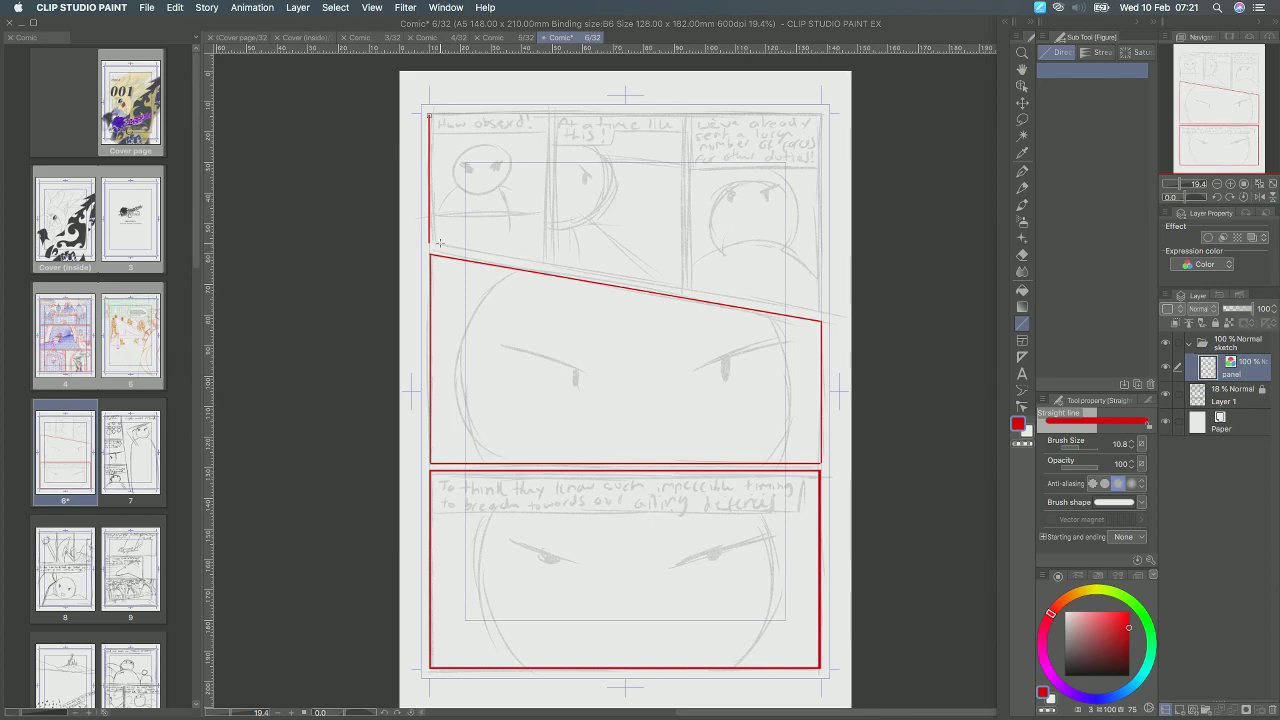
# Draw the left edge and the slanted lower edge of the top panel row, parallel to the middle panel's slant.
pyautogui.moveTo(429, 113)
pyautogui.mouseDown()
pyautogui.moveTo(430, 238)
pyautogui.moveTo(451, 243)
pyautogui.moveTo(434, 249)
pyautogui.moveTo(822, 316)
pyautogui.mouseUp()
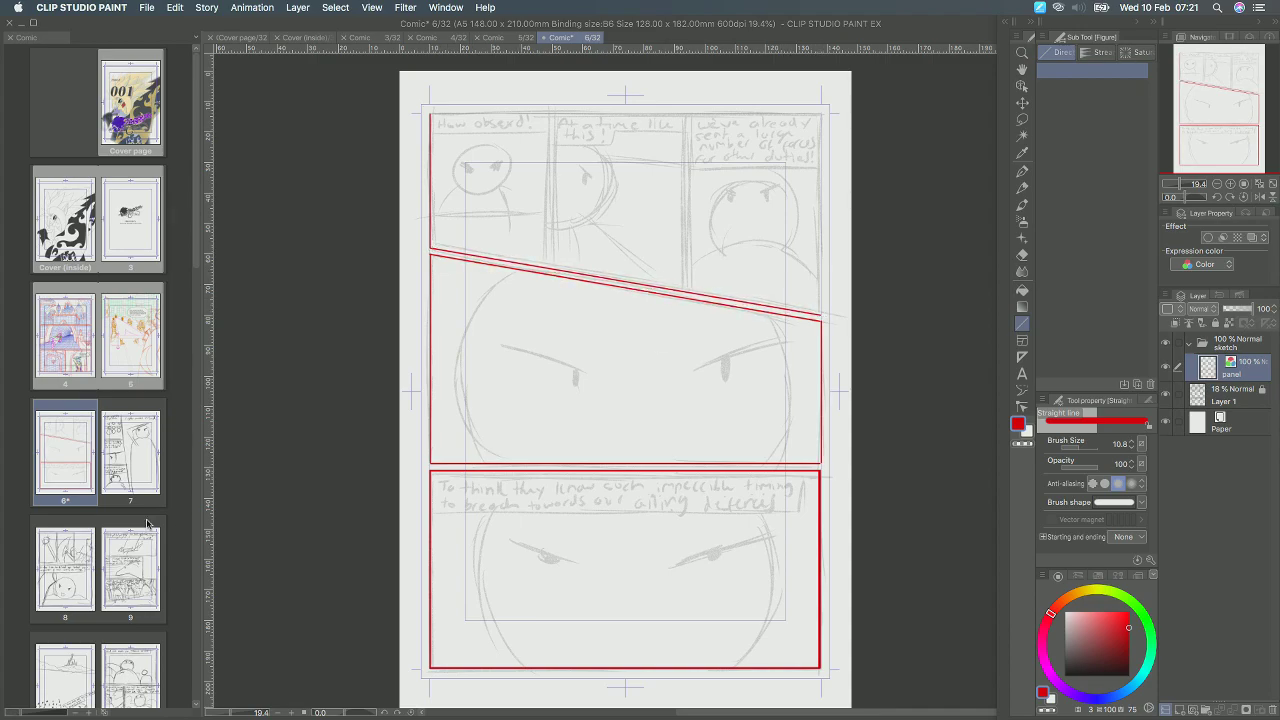
pyautogui.press('Tab')
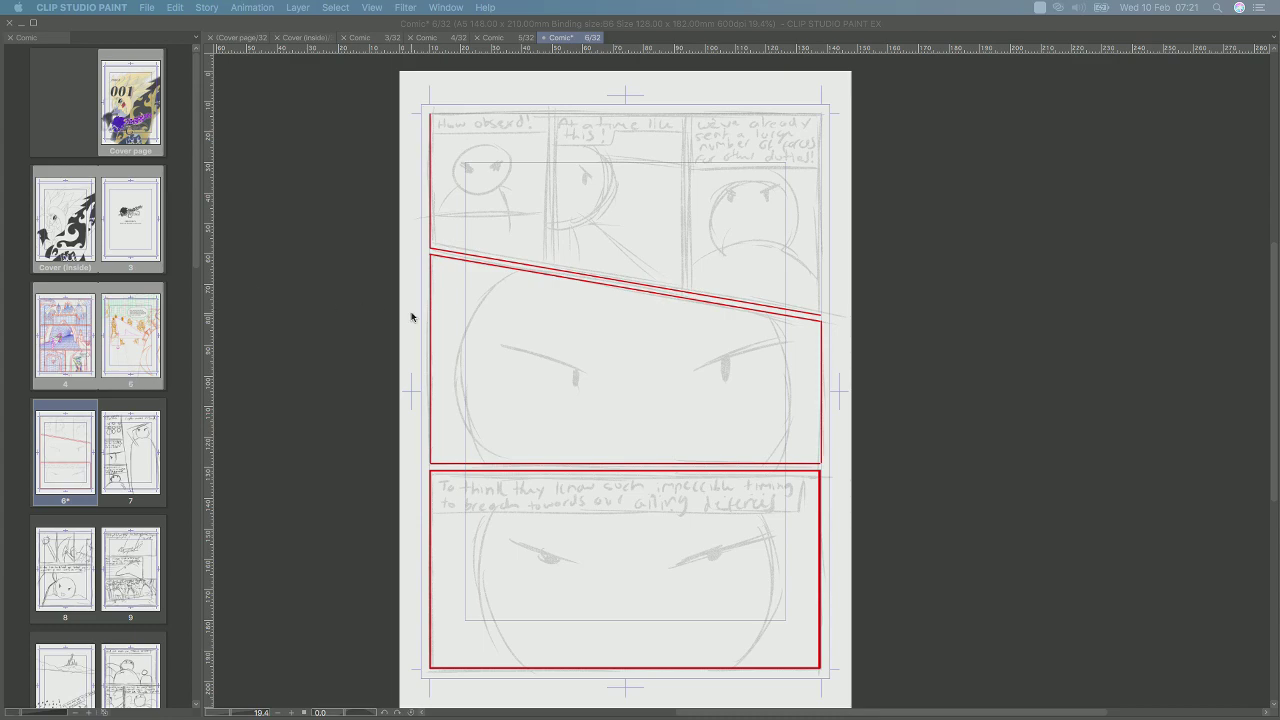
pyautogui.press('Tab')
pyautogui.moveTo(696, 213); pyautogui.dragTo(698, 301)
pyautogui.moveTo(431, 201)
pyautogui.mouseDown()
pyautogui.moveTo(783, 183)
pyautogui.moveTo(798, 207)
pyautogui.mouseUp()
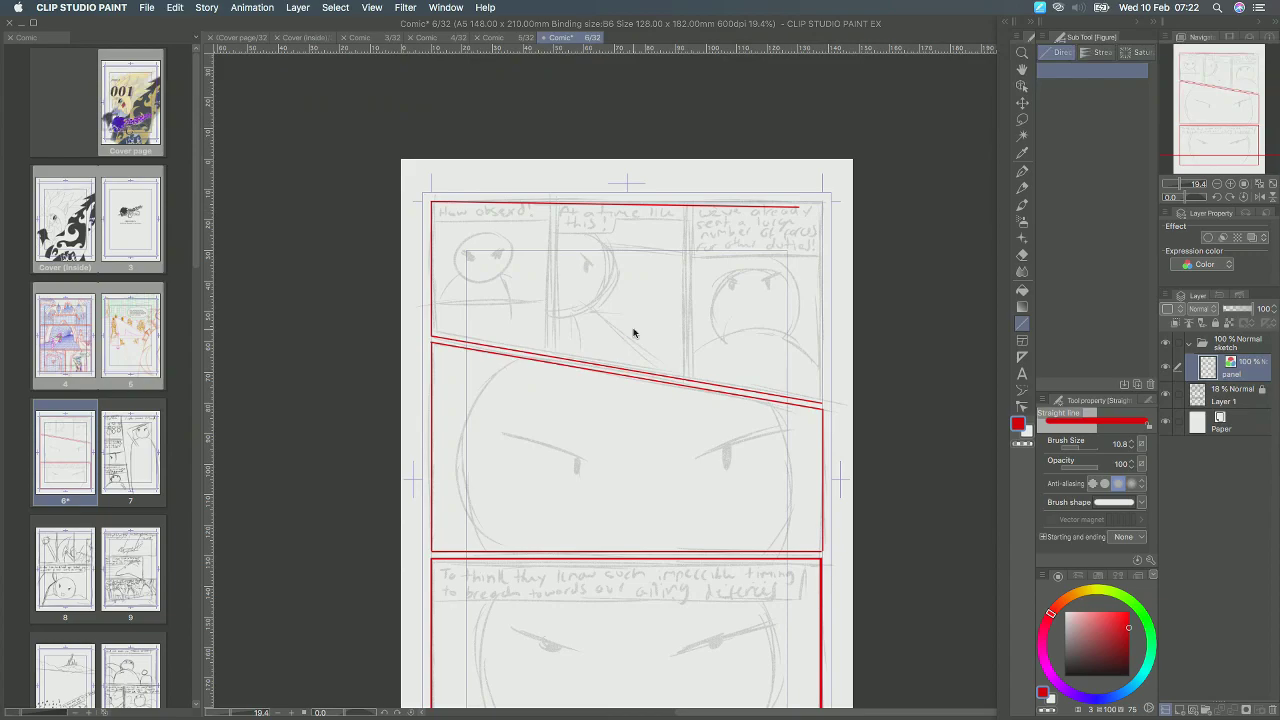
pyautogui.press('super+z')
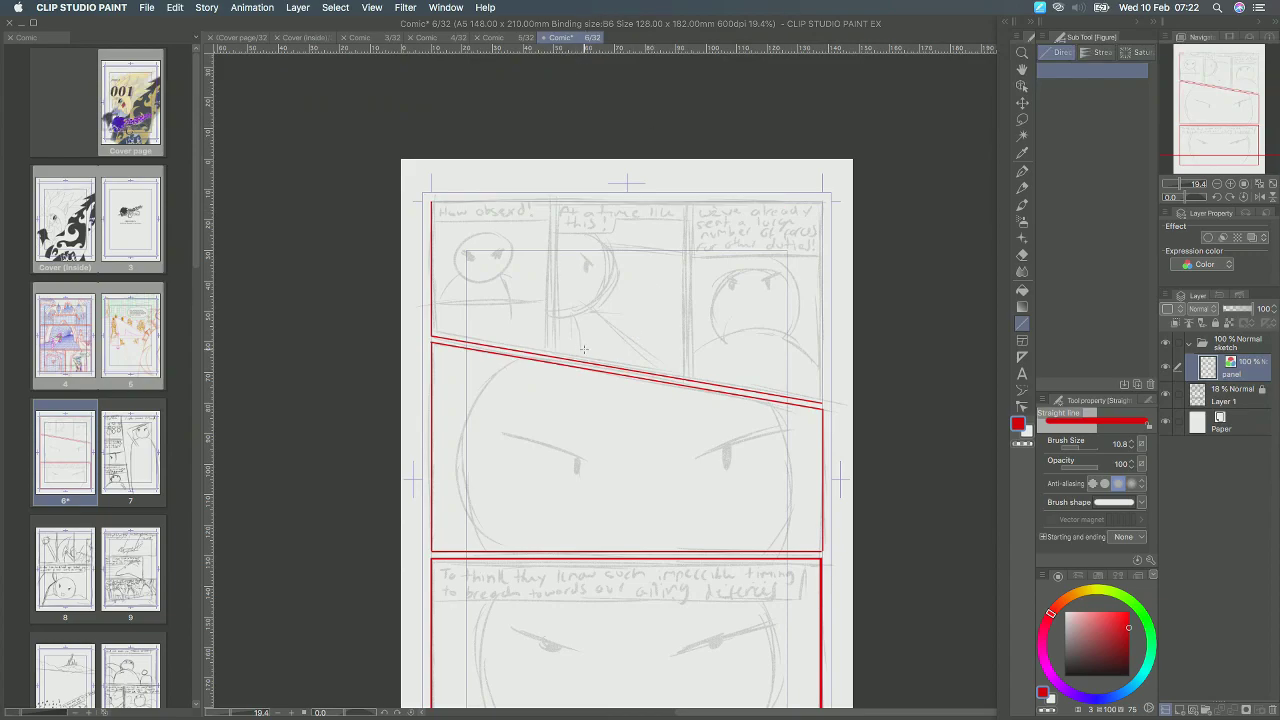
pyautogui.moveTo(432, 201)
pyautogui.mouseDown()
pyautogui.moveTo(870, 201)
pyautogui.moveTo(821, 207)
pyautogui.mouseUp()
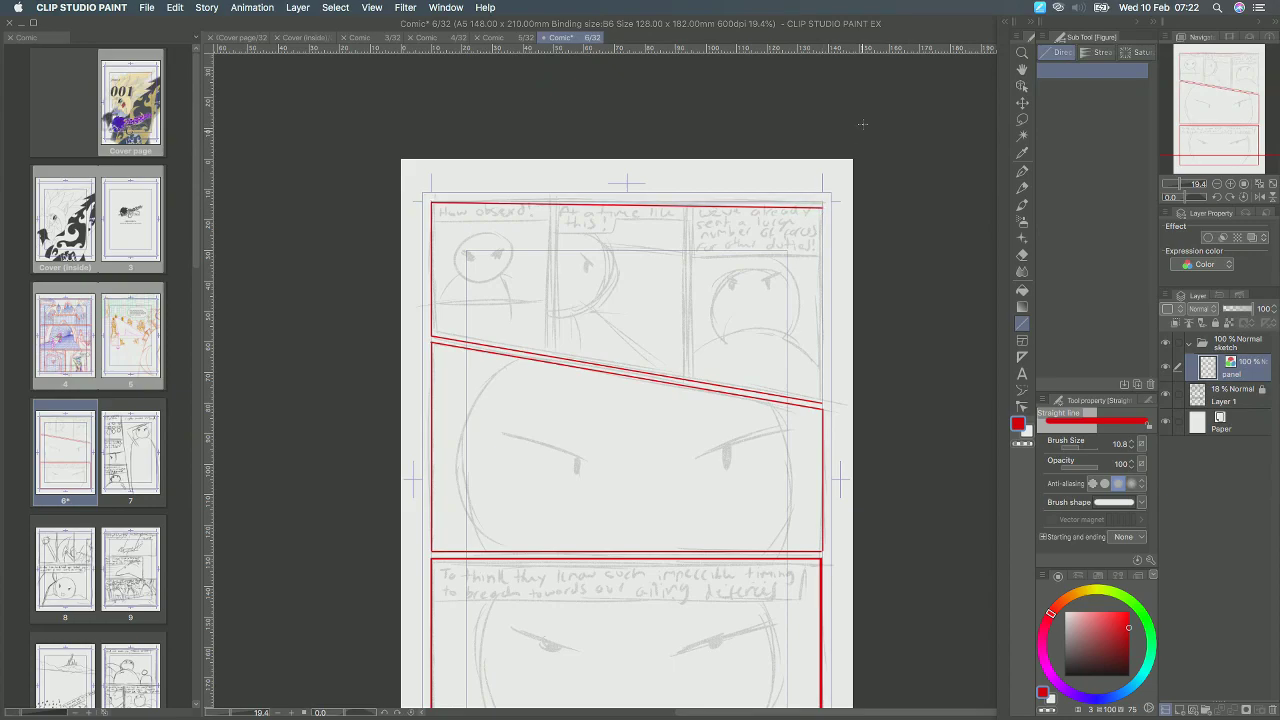
pyautogui.press('super+z')
# Close the top panel row's outline with a level horizontal top edge and a vertical right edge.
pyautogui.moveTo(432, 201); pyautogui.dragTo(822, 201)
pyautogui.moveTo(432, 201); pyautogui.dragTo(817, 202)
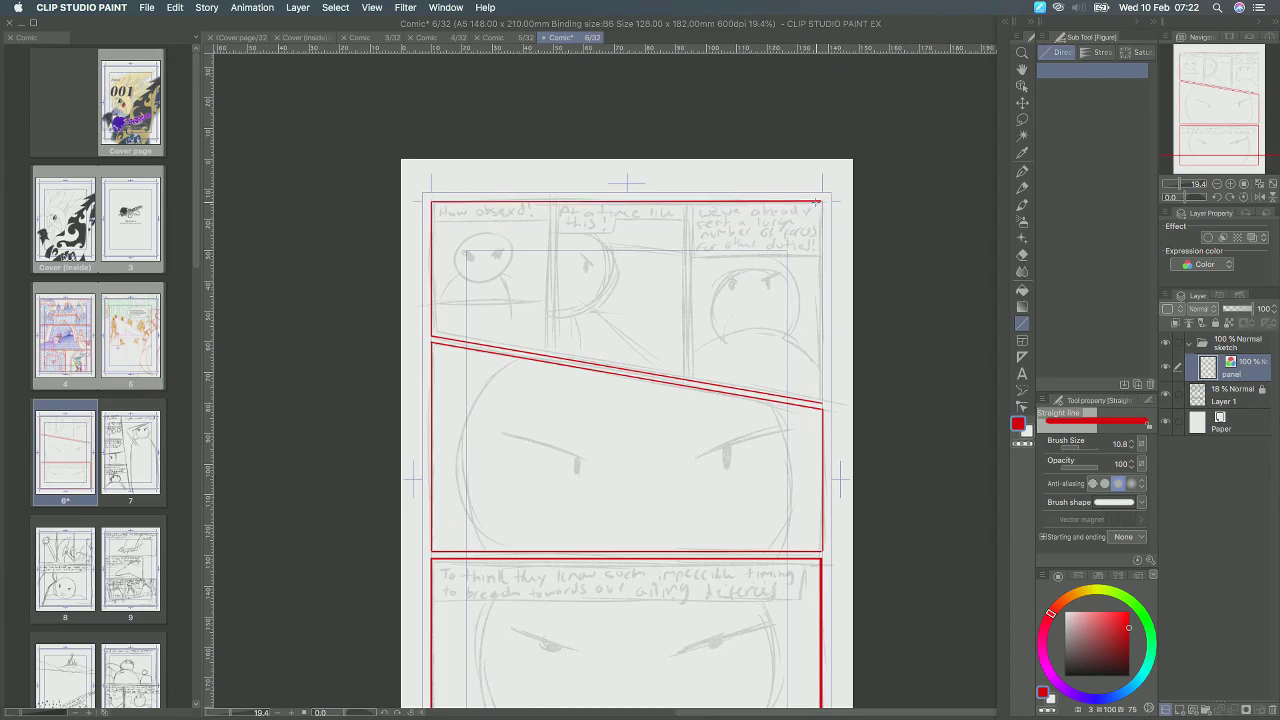
pyautogui.hscroll(1, 820, 202)
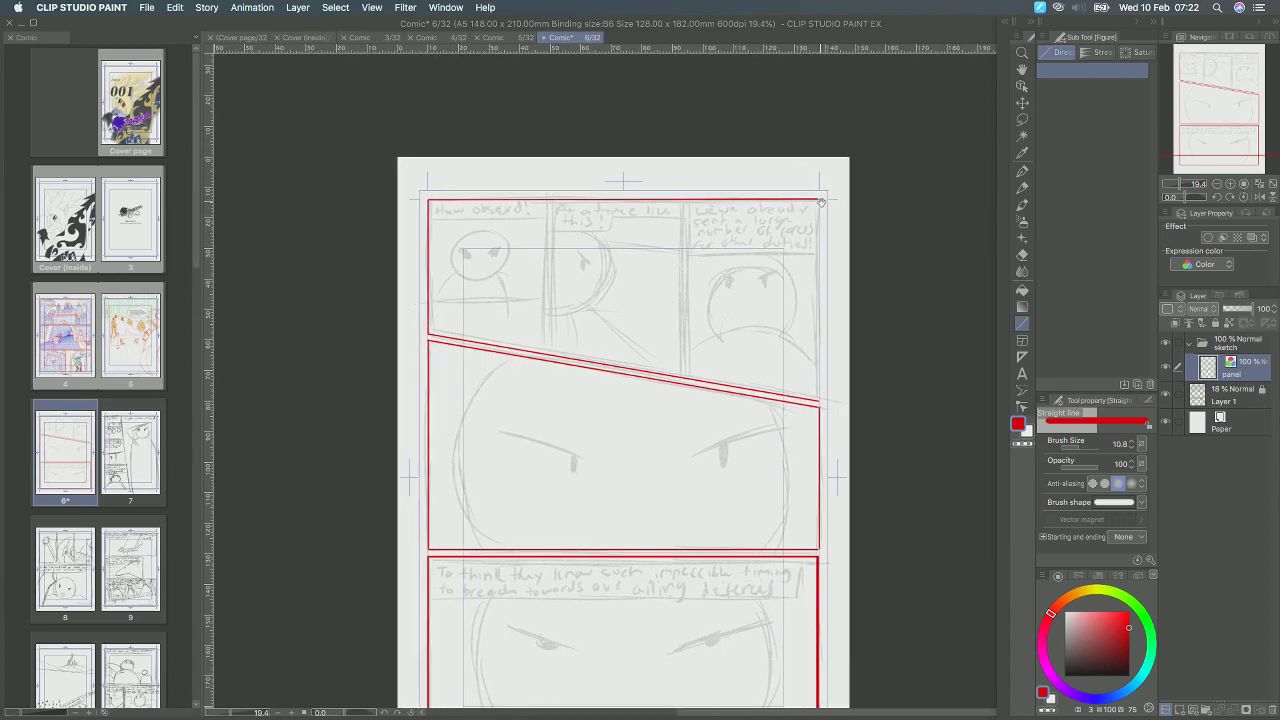
pyautogui.moveTo(819, 200); pyautogui.dragTo(836, 402)
# Divide the top row into three panels with two pairs of vertical red lines along the sketched gutters.
pyautogui.moveTo(548, 200); pyautogui.dragTo(550, 354)
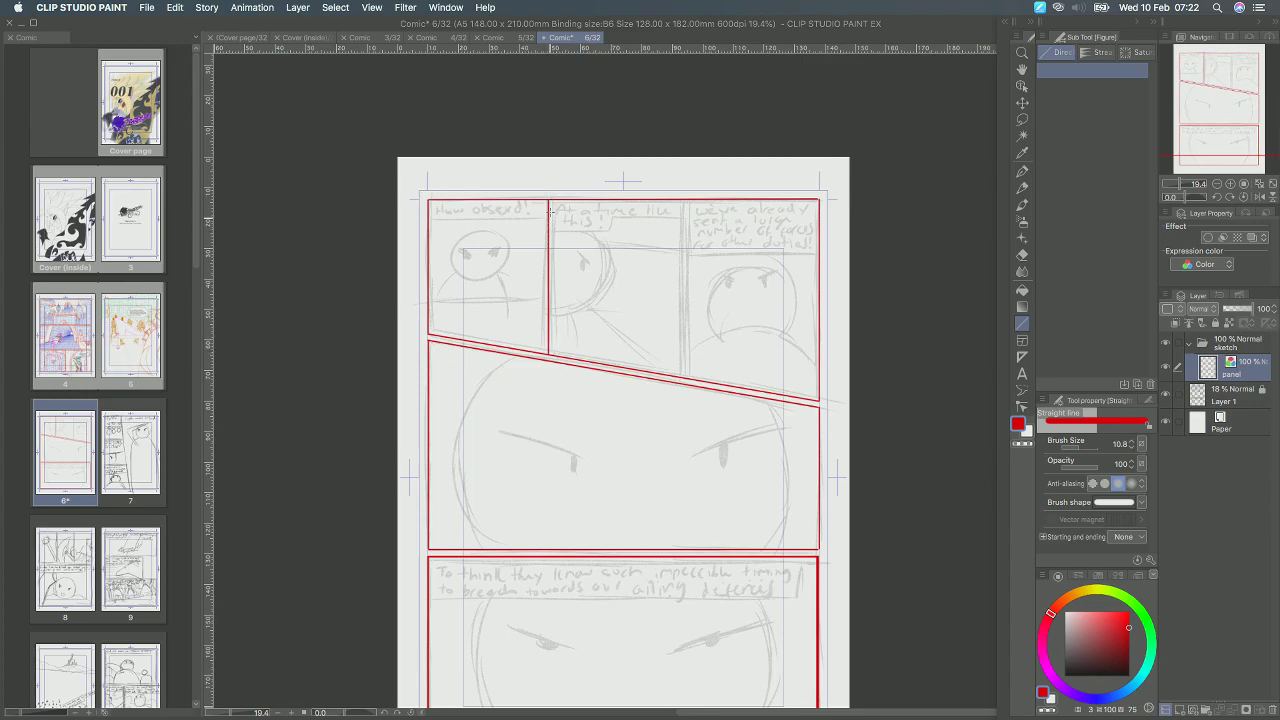
pyautogui.moveTo(552, 203); pyautogui.dragTo(563, 348)
pyautogui.moveTo(680, 203); pyautogui.dragTo(685, 370)
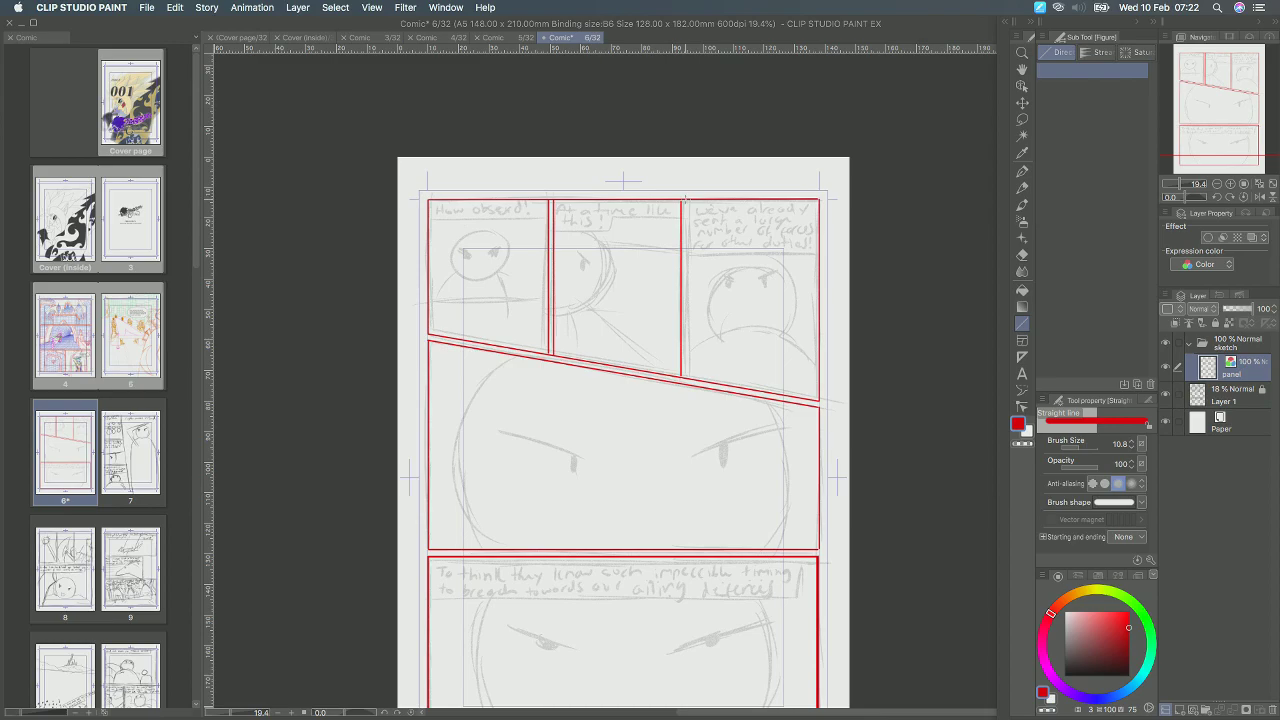
pyautogui.moveTo(686, 200); pyautogui.dragTo(694, 375)
pyautogui.moveTo(657, 300); pyautogui.dragTo(737, 197)
pyautogui.moveTo(771, 300); pyautogui.dragTo(707, 320)
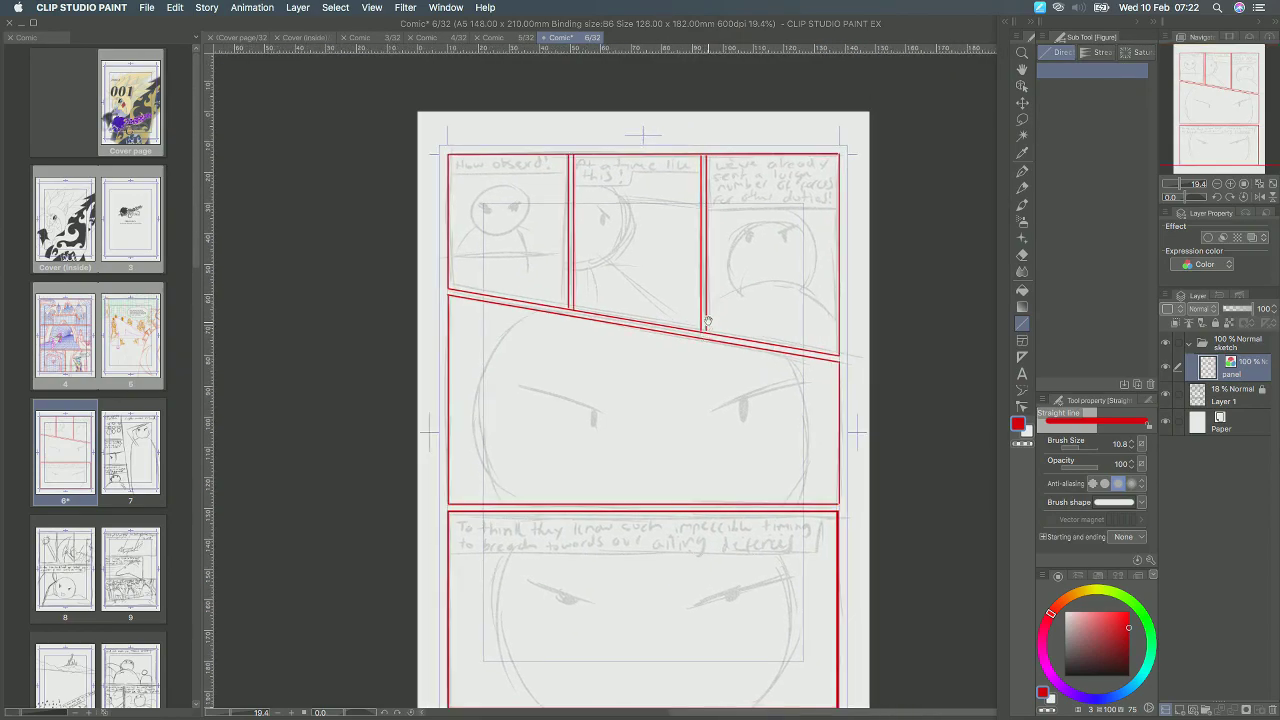
# Erase the border segments that cross the gutters between the three top panels using the Hard eraser.
pyautogui.click(1022, 255)
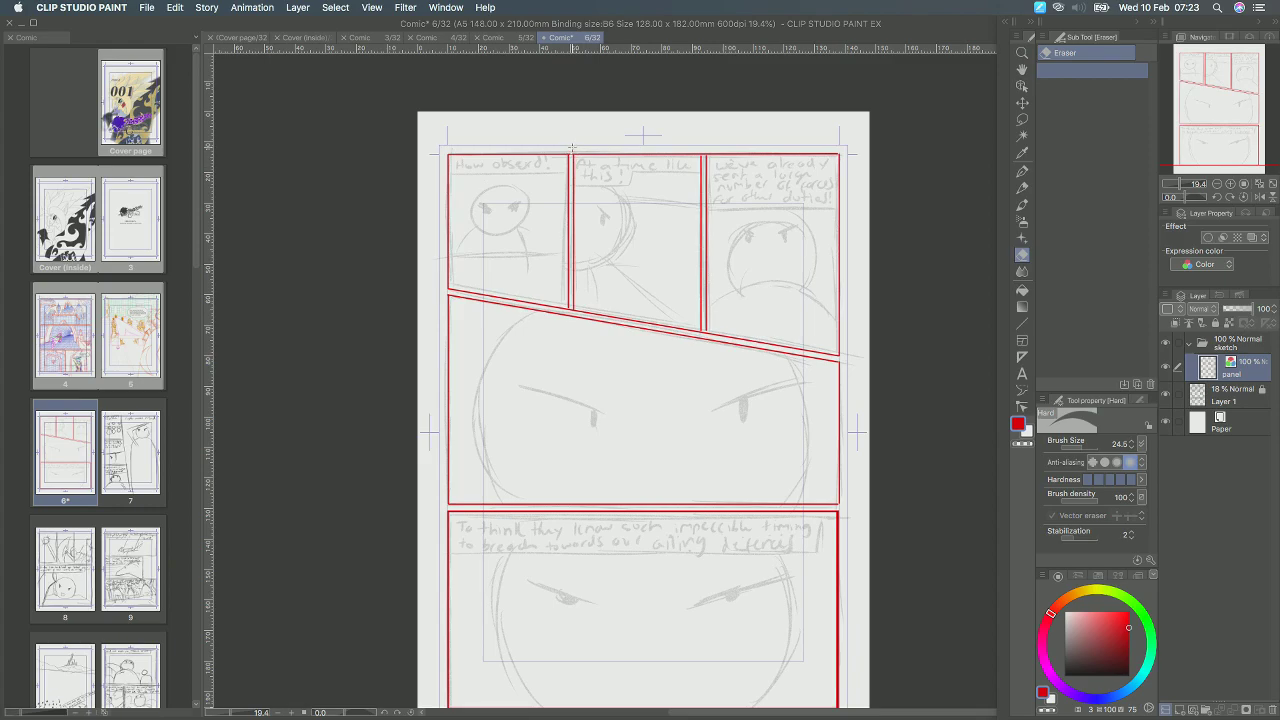
pyautogui.moveTo(577, 123); pyautogui.dragTo(579, 217)
pyautogui.scroll(1, 578, 216)
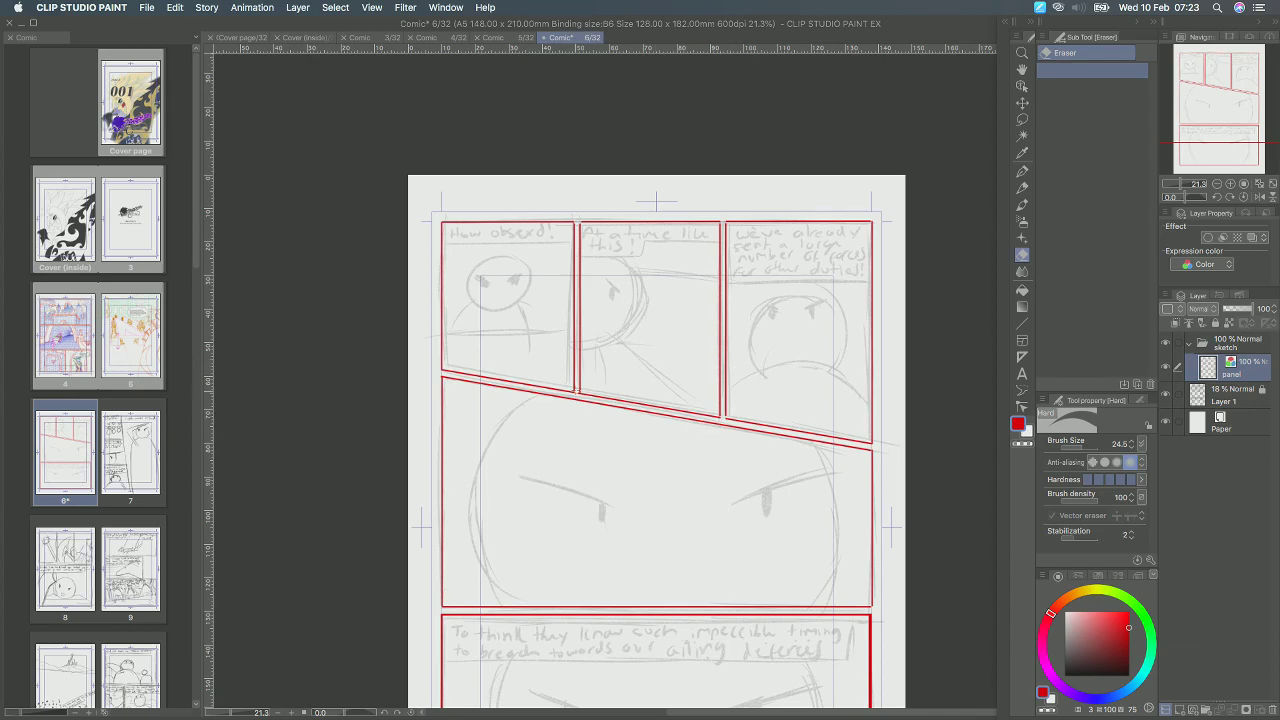
pyautogui.press('p')
pyautogui.moveTo(723, 462)
pyautogui.mouseDown()
pyautogui.moveTo(765, 375)
pyautogui.moveTo(769, 405)
pyautogui.mouseUp()
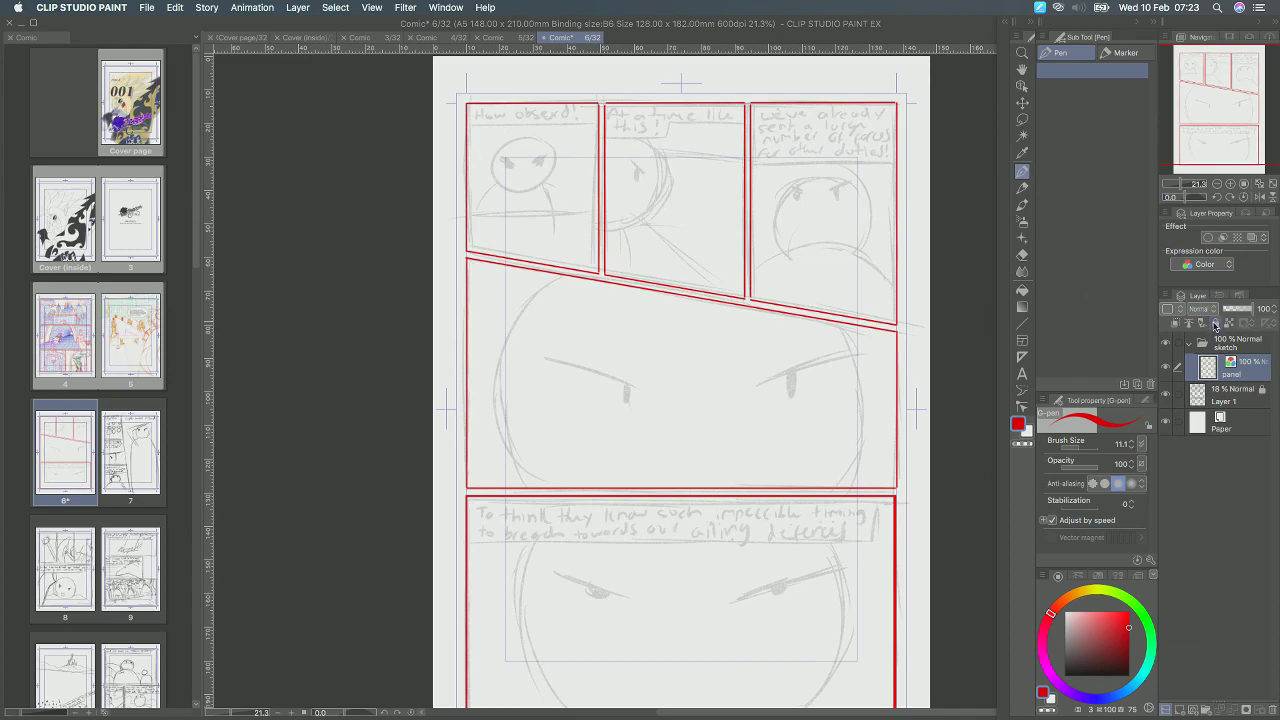
# Lock the panel layer, add a new layer named "red" beneath it, and save the page.
pyautogui.click(1215, 323)
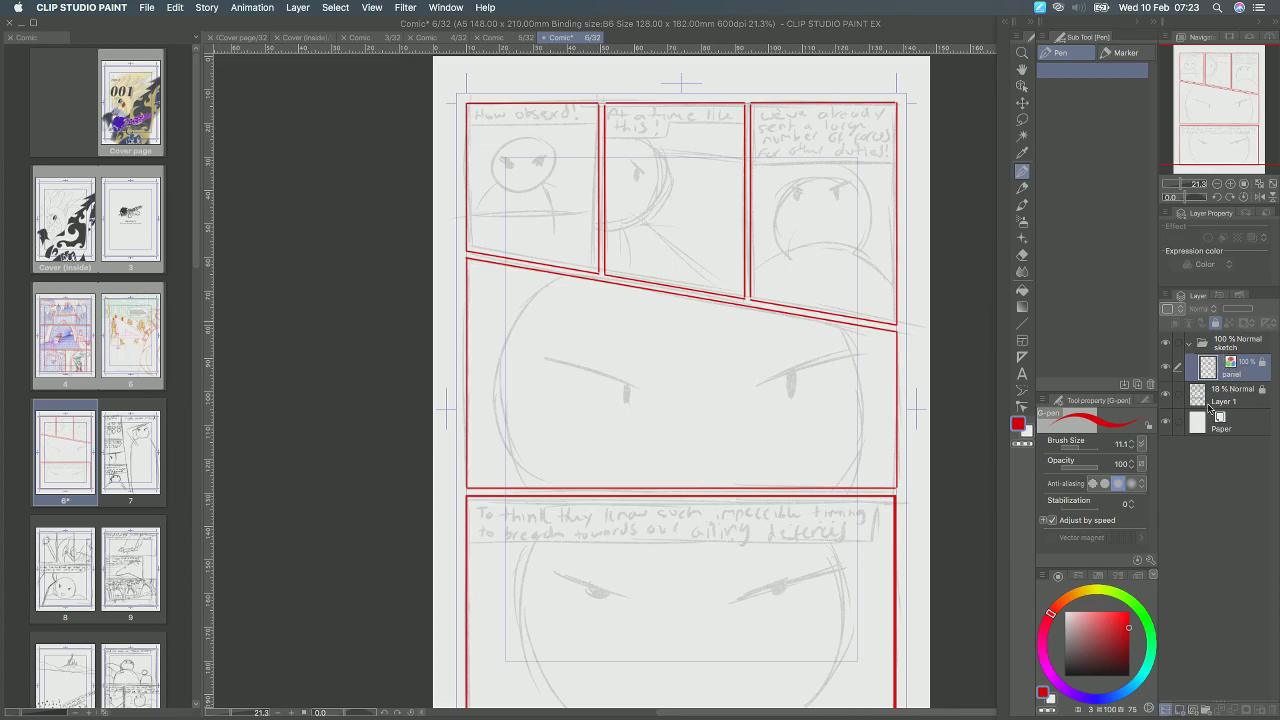
pyautogui.click(1168, 712)
pyautogui.moveTo(1234, 390); pyautogui.dragTo(1236, 400)
pyautogui.doubleClick(1238, 400)
pyautogui.write('red')
pyautogui.press('Return')
pyautogui.press('super+s')
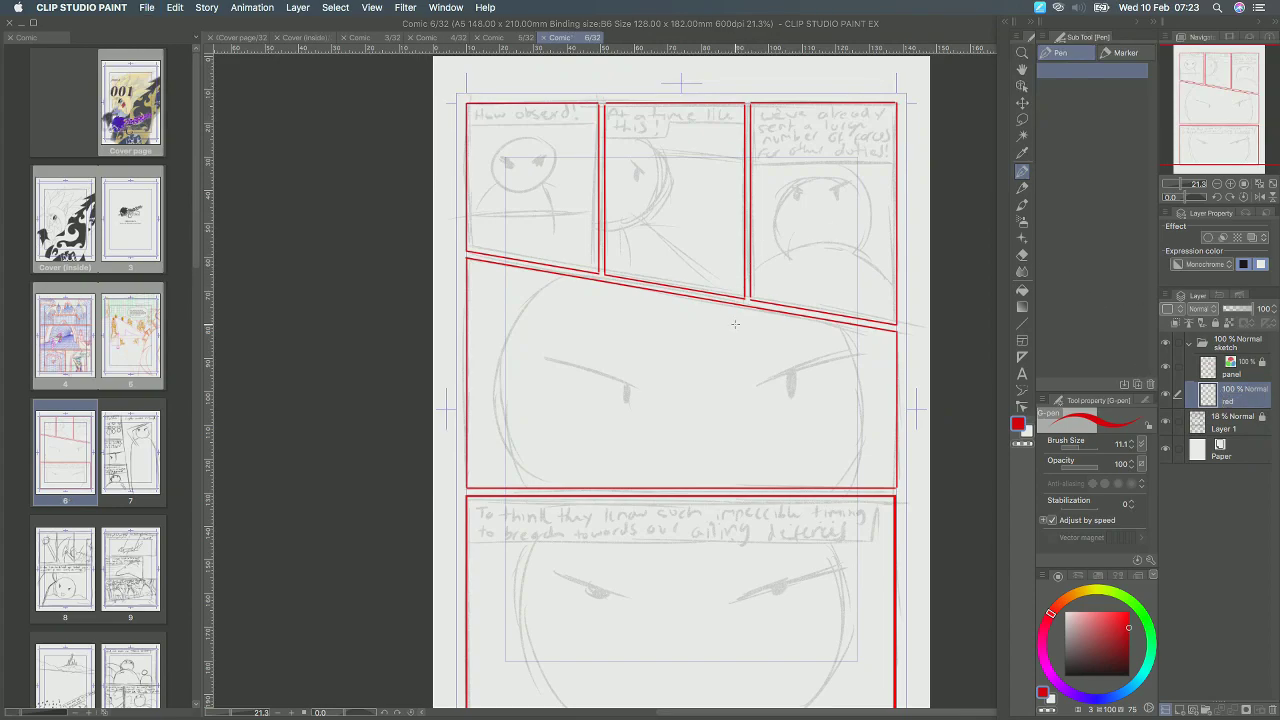
# Change the red layer's expression color from Monochrome to Color.
pyautogui.scroll(3, 676, 309)
pyautogui.hscroll(-2, 676, 309)
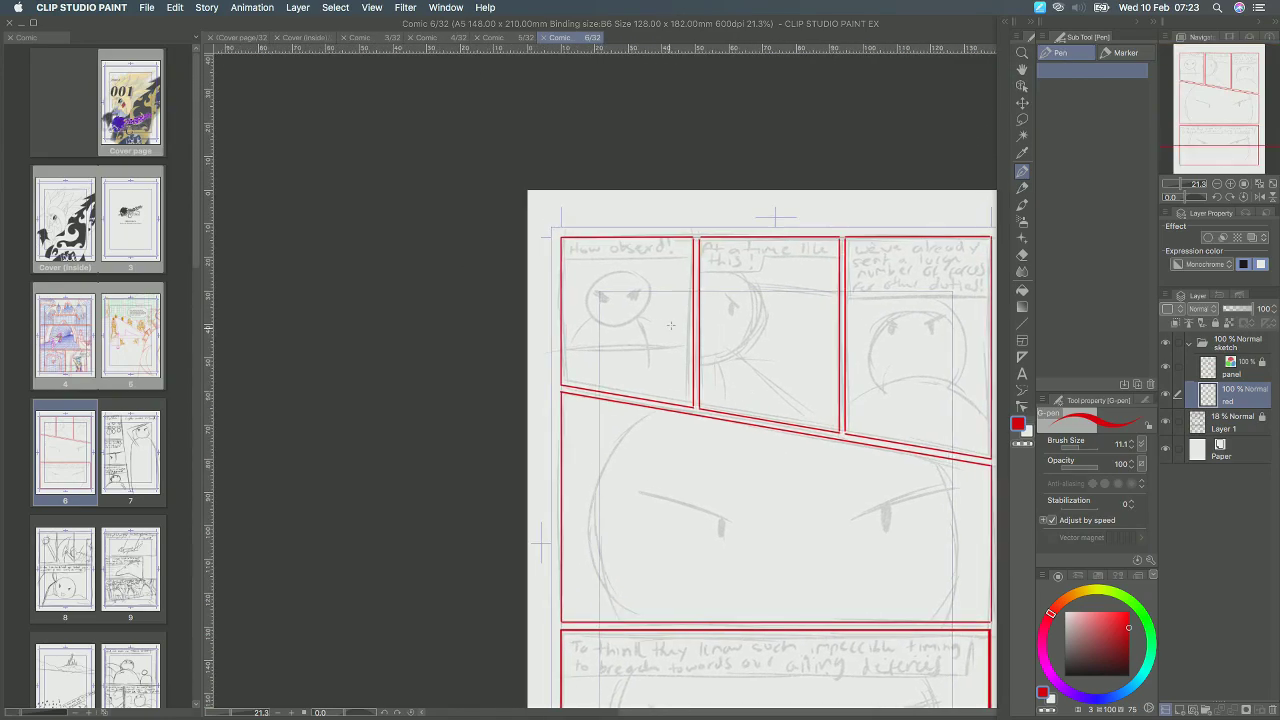
pyautogui.scroll(3, 680, 290)
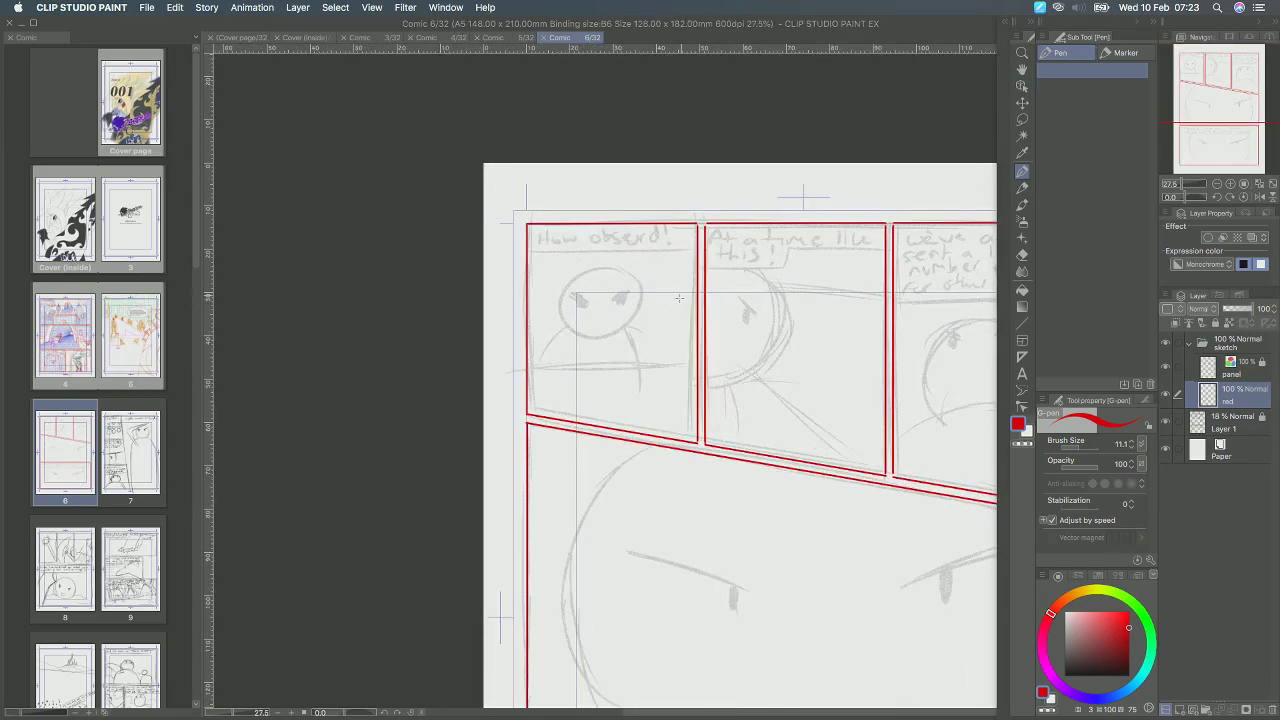
pyautogui.moveTo(717, 388); pyautogui.dragTo(753, 394)
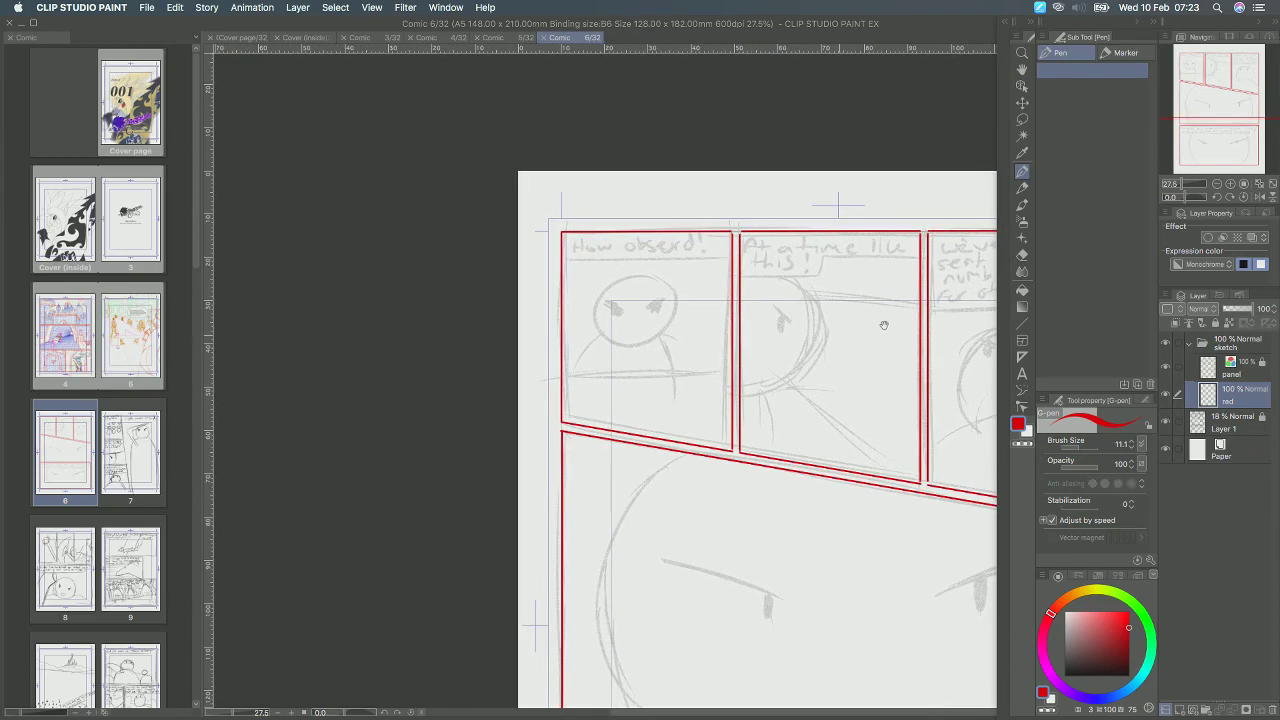
pyautogui.click(1022, 323)
pyautogui.moveTo(560, 377); pyautogui.dragTo(676, 381)
pyautogui.click(1188, 270)
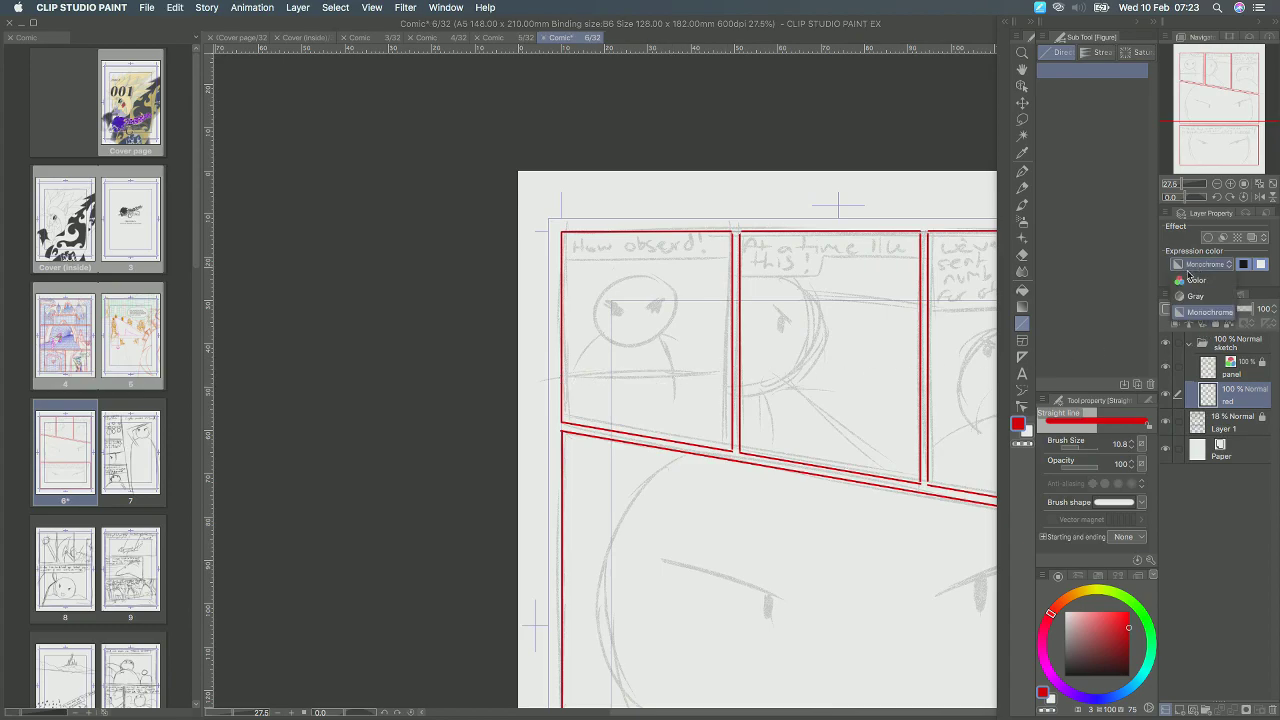
pyautogui.click(1193, 280)
# Draw two horizontal red straight lines across the lower part of the first panel for the table edge.
pyautogui.moveTo(562, 376); pyautogui.dragTo(735, 376)
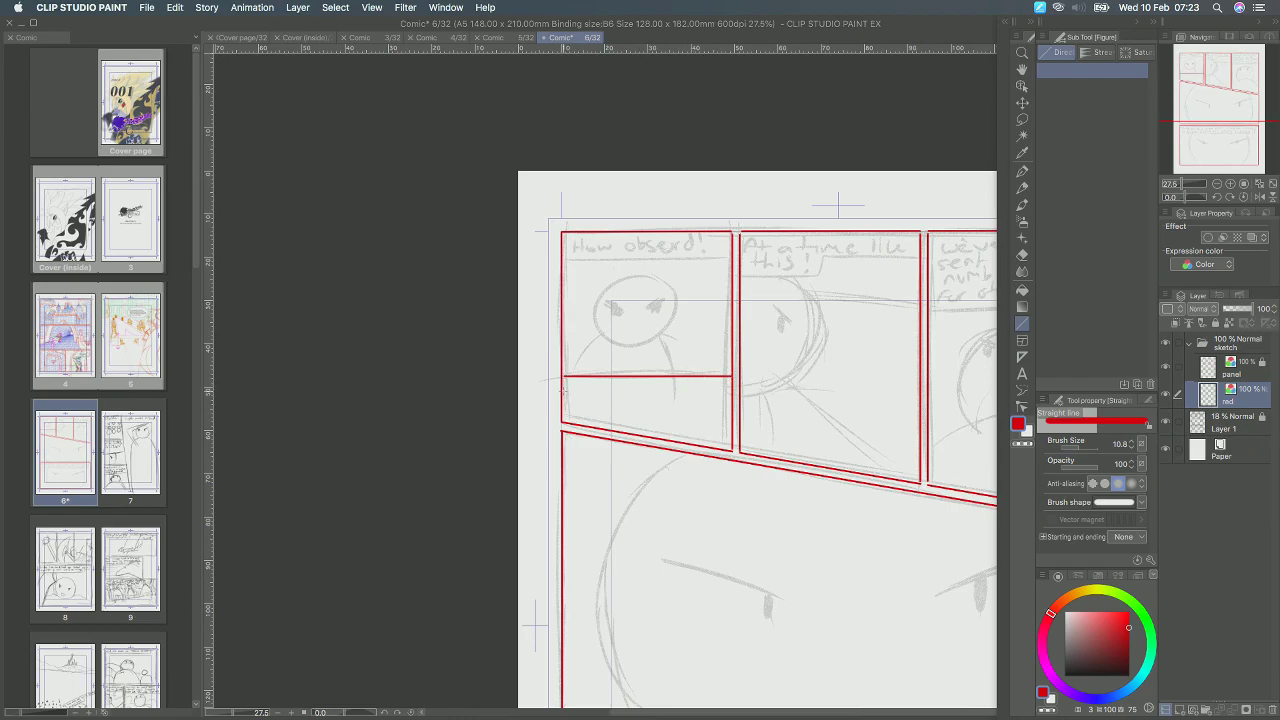
pyautogui.moveTo(562, 403); pyautogui.dragTo(732, 401)
pyautogui.click(1022, 171)
pyautogui.scroll(1, 647, 338)
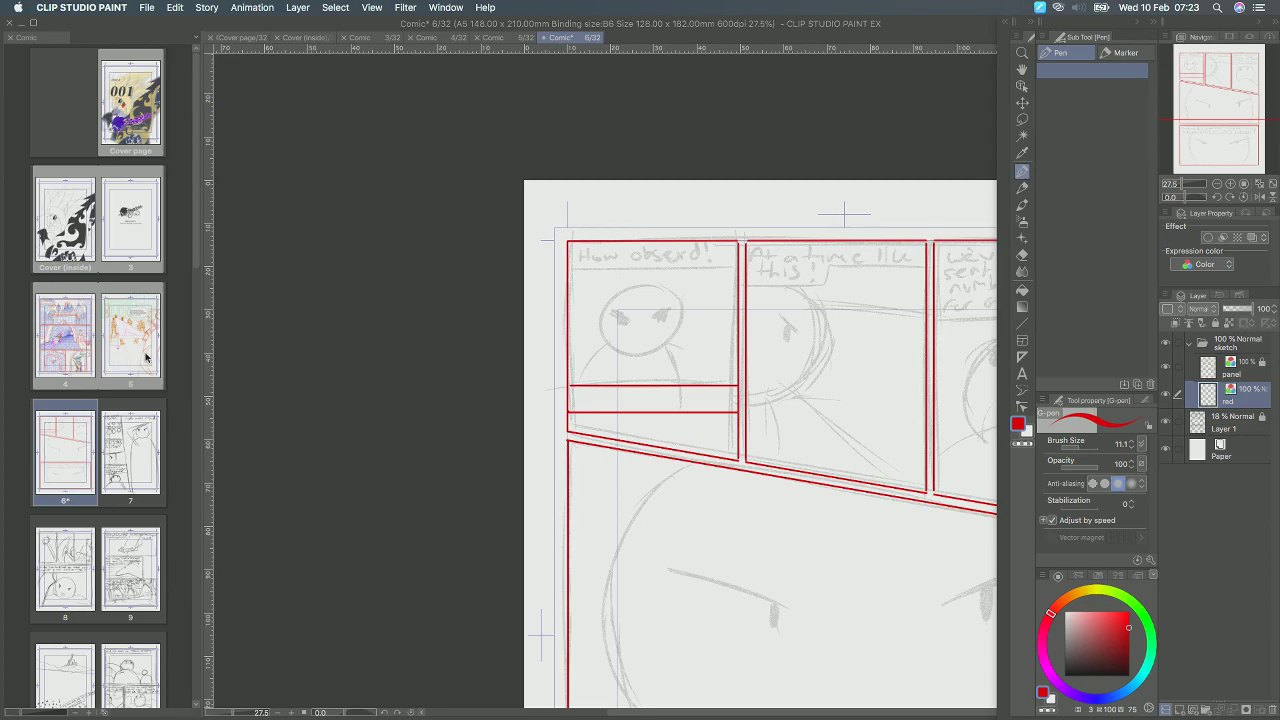
# Examine the seated characters on page 5 as reference and return to page 6.
pyautogui.doubleClick(146, 357)
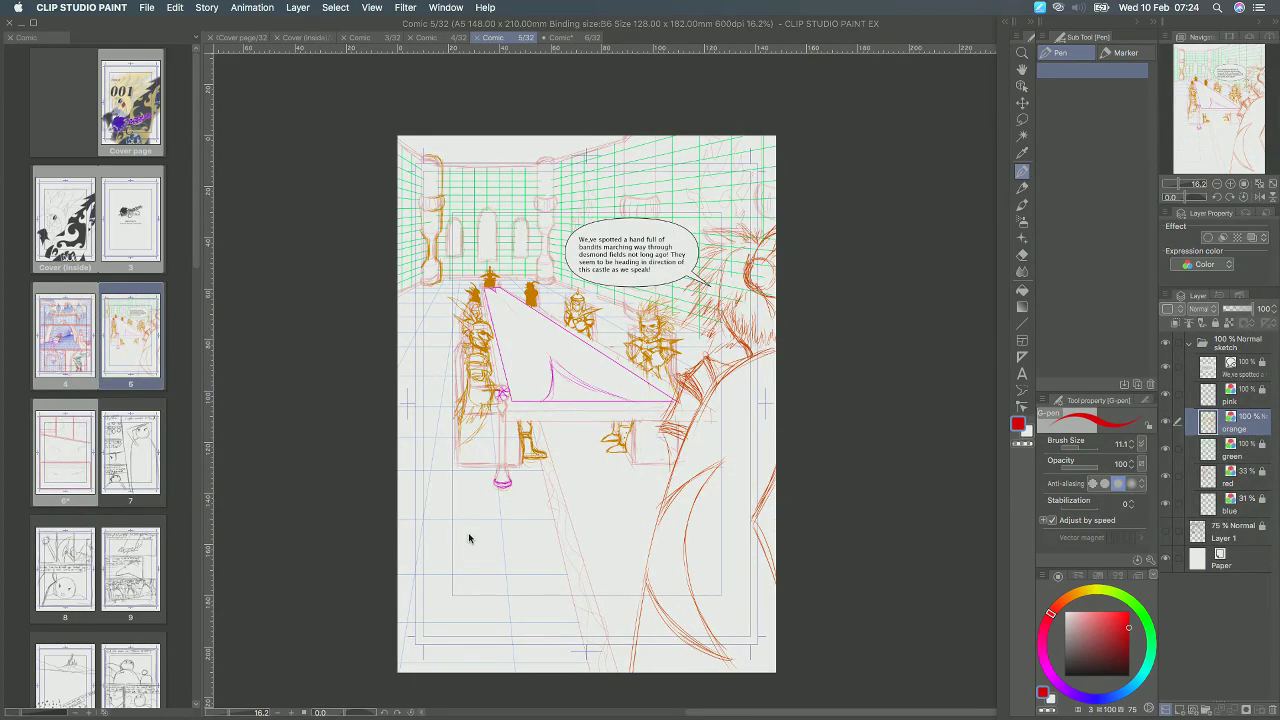
pyautogui.scroll(2, 469, 535)
pyautogui.scroll(2, 752, 296)
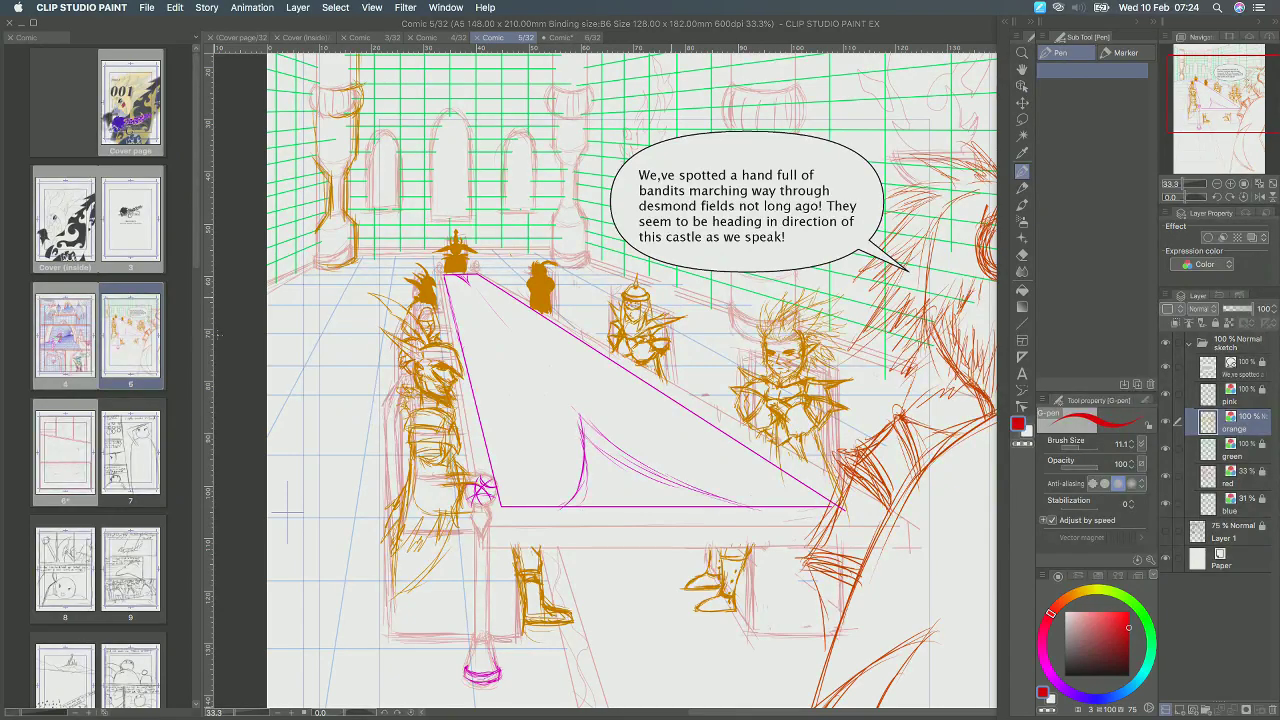
pyautogui.doubleClick(63, 450)
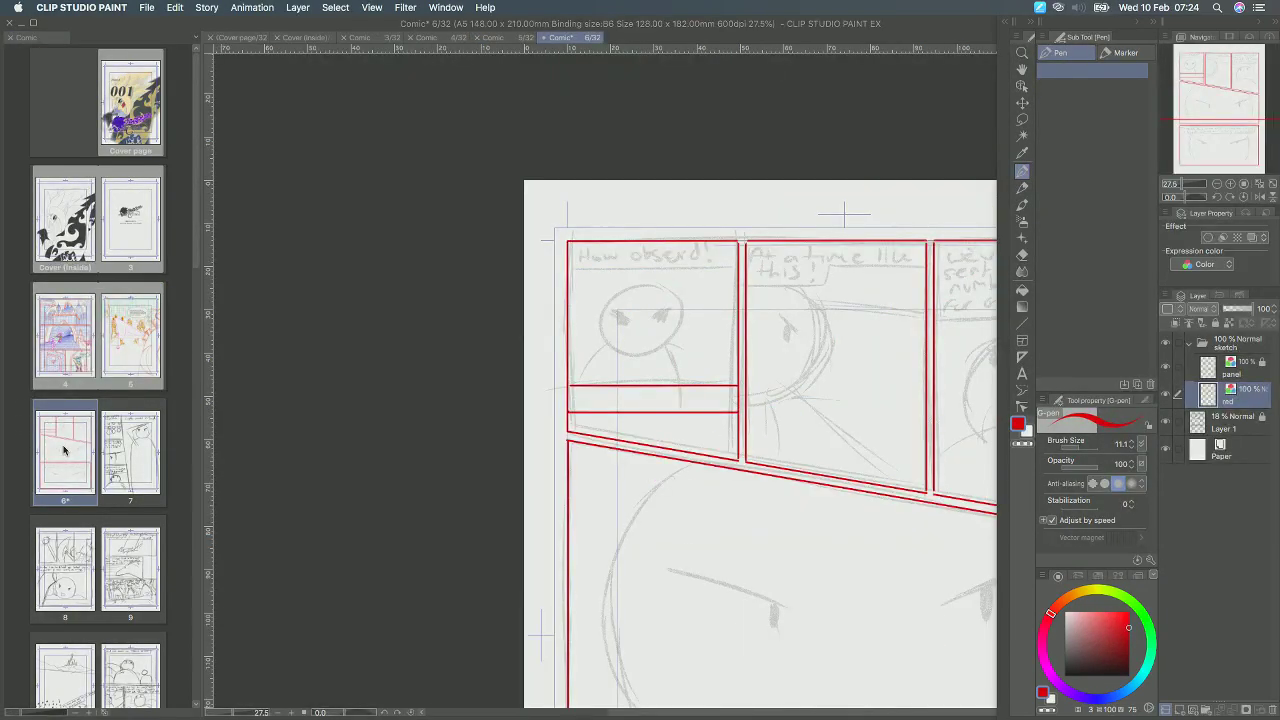
# Sketch the first panel character's jawline, nose and square open mouth in red over the rough head circle.
pyautogui.scroll(1, 663, 290)
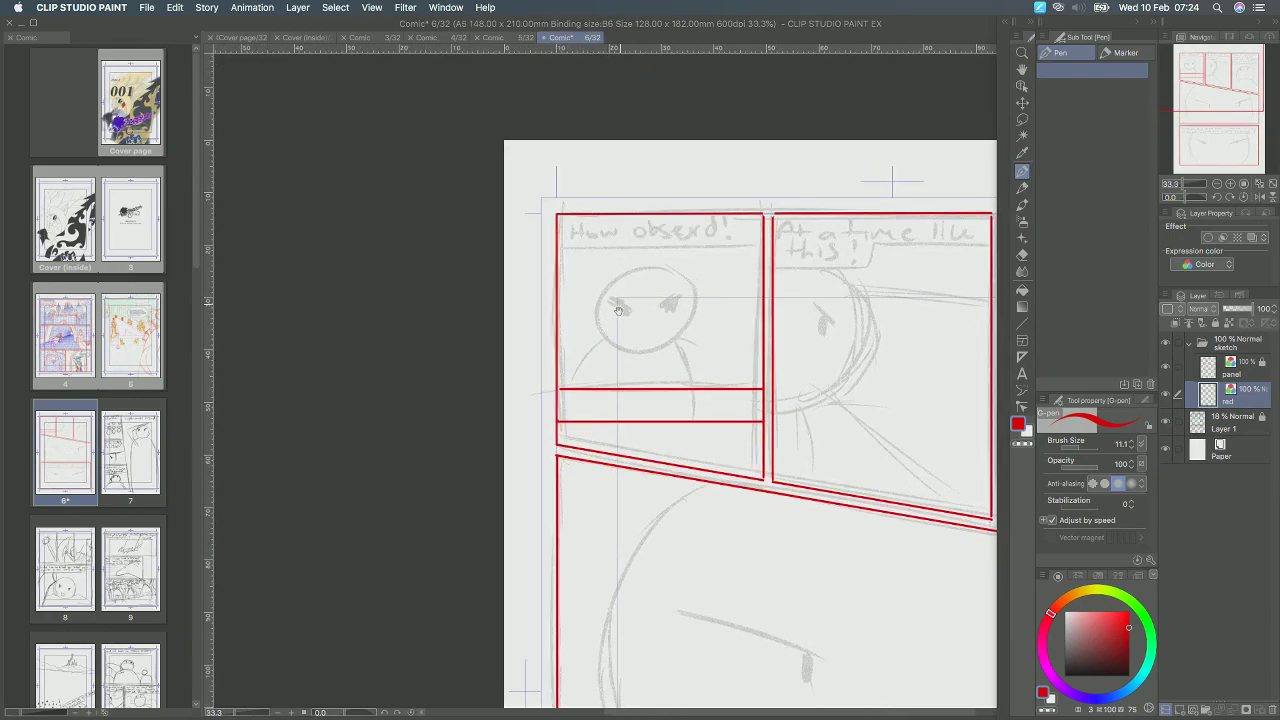
pyautogui.scroll(1, 614, 312)
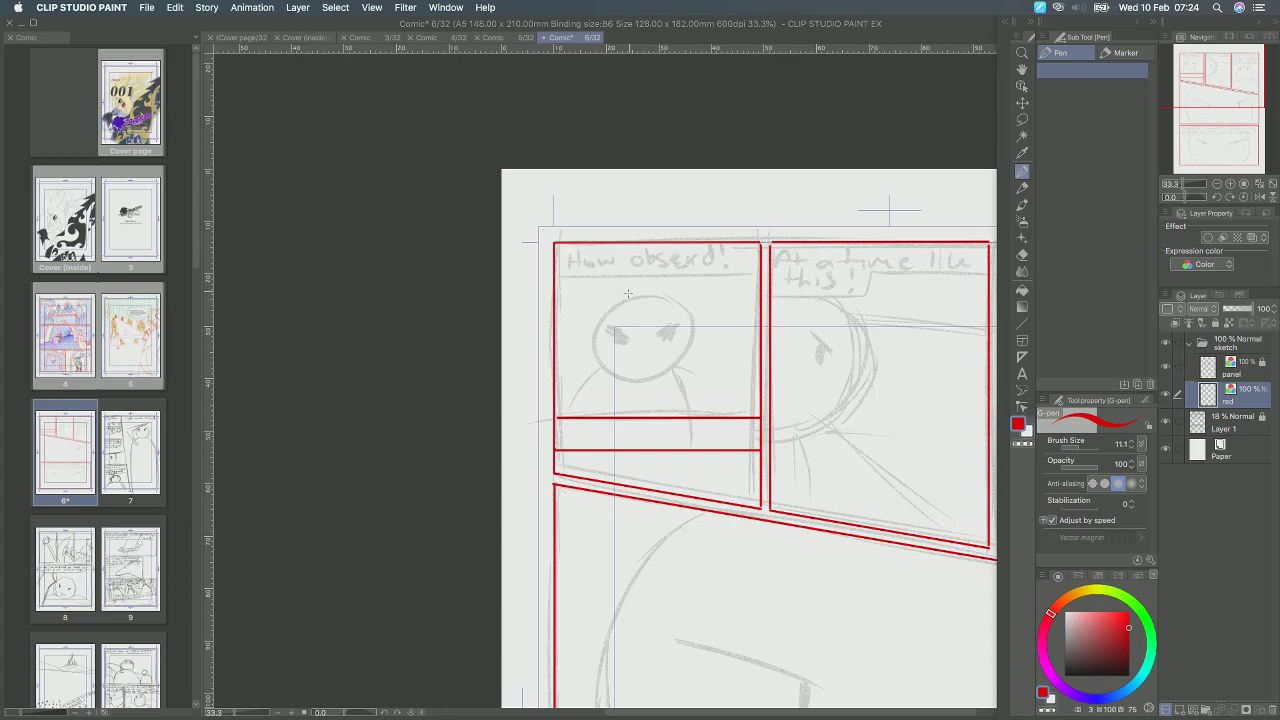
pyautogui.moveTo(623, 331)
pyautogui.mouseDown()
pyautogui.moveTo(655, 358)
pyautogui.moveTo(677, 339)
pyautogui.mouseUp()
pyautogui.moveTo(617, 306)
pyautogui.mouseDown()
pyautogui.moveTo(624, 333)
pyautogui.moveTo(665, 322)
pyautogui.mouseUp()
pyautogui.scroll(2, 680, 298)
pyautogui.scroll(3, 660, 372)
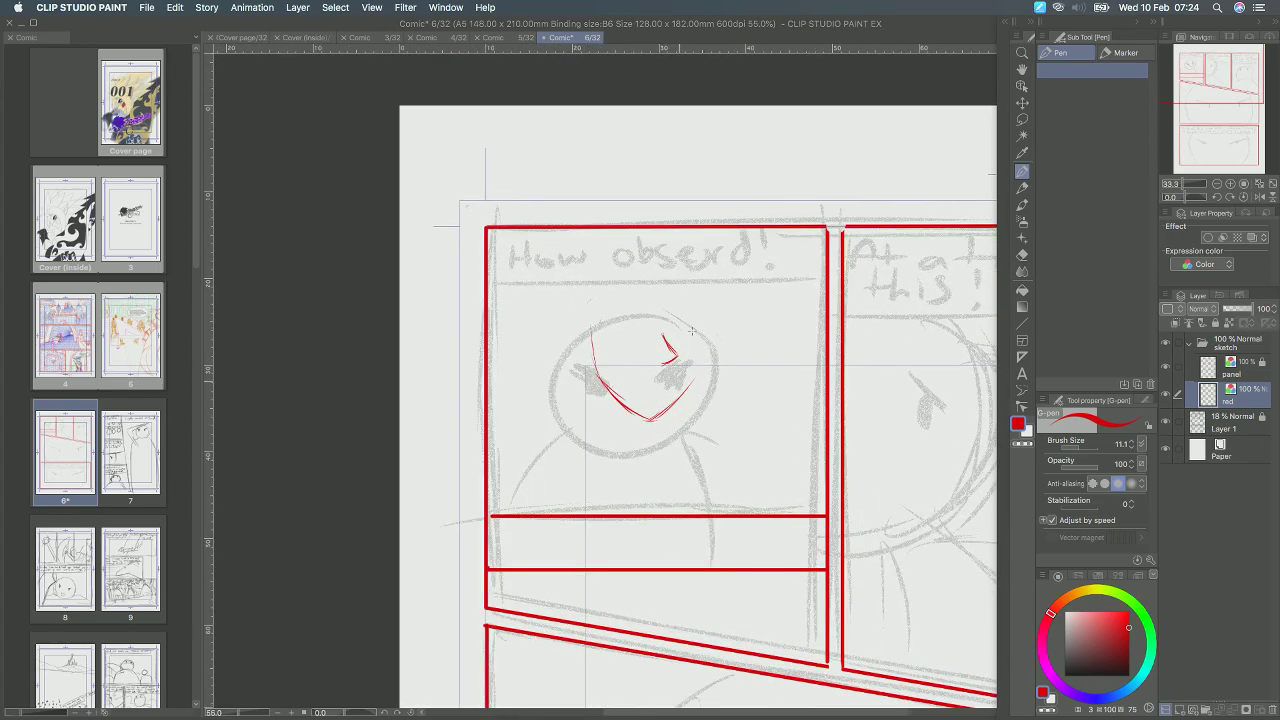
pyautogui.moveTo(664, 366)
pyautogui.mouseDown()
pyautogui.moveTo(642, 393)
pyautogui.moveTo(670, 384)
pyautogui.moveTo(649, 341)
pyautogui.mouseUp()
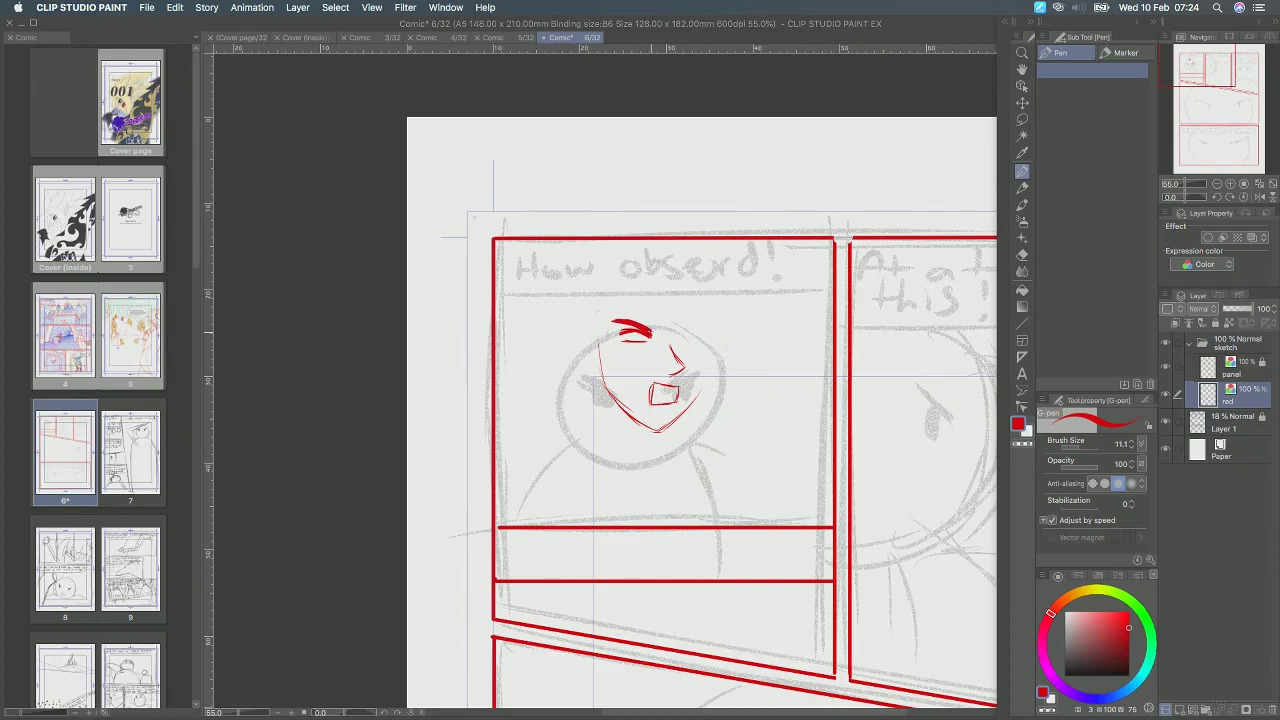
# Undo the trial brow strokes and redraw the left brow as a heavy filled shape with an eye beneath it.
pyautogui.press('super+z')
pyautogui.press('super+z')
pyautogui.moveTo(623, 337); pyautogui.dragTo(645, 338)
pyautogui.press('super+z')
pyautogui.scroll(-5, 646, 338)
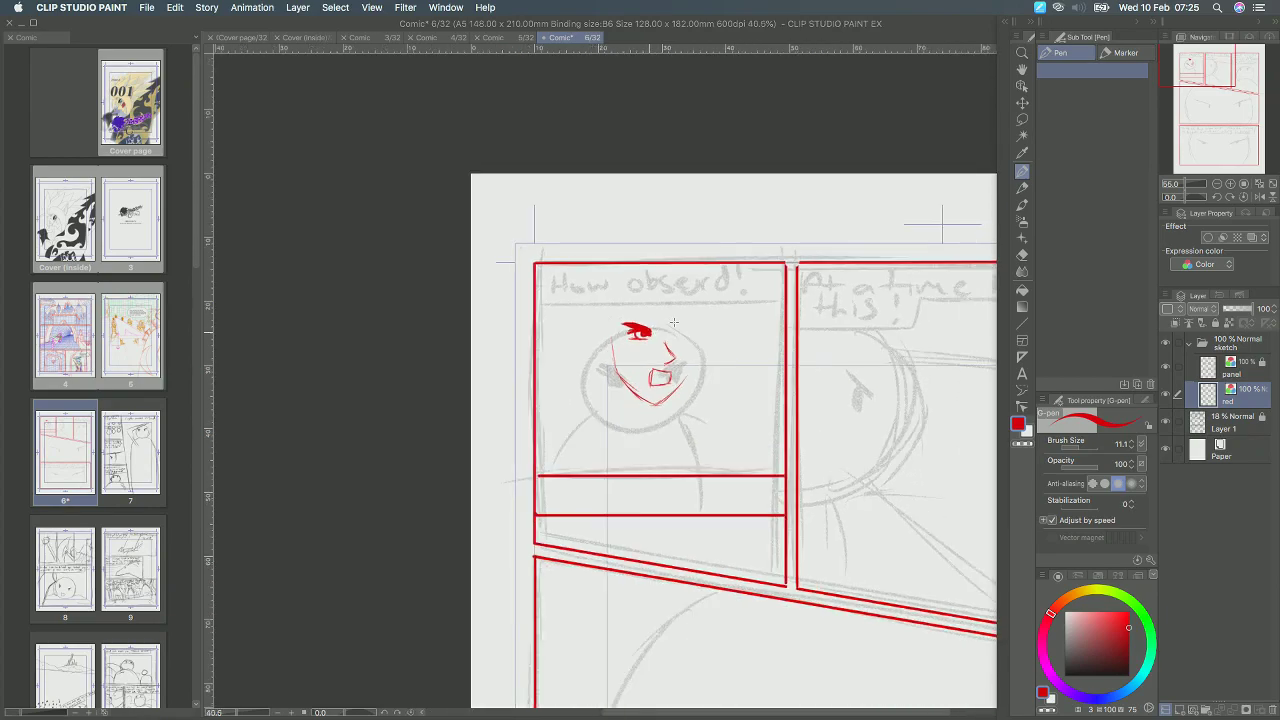
# Refine the filled left brow and sketch a matching eye and brow on the right side of the face.
pyautogui.scroll(2, 646, 338)
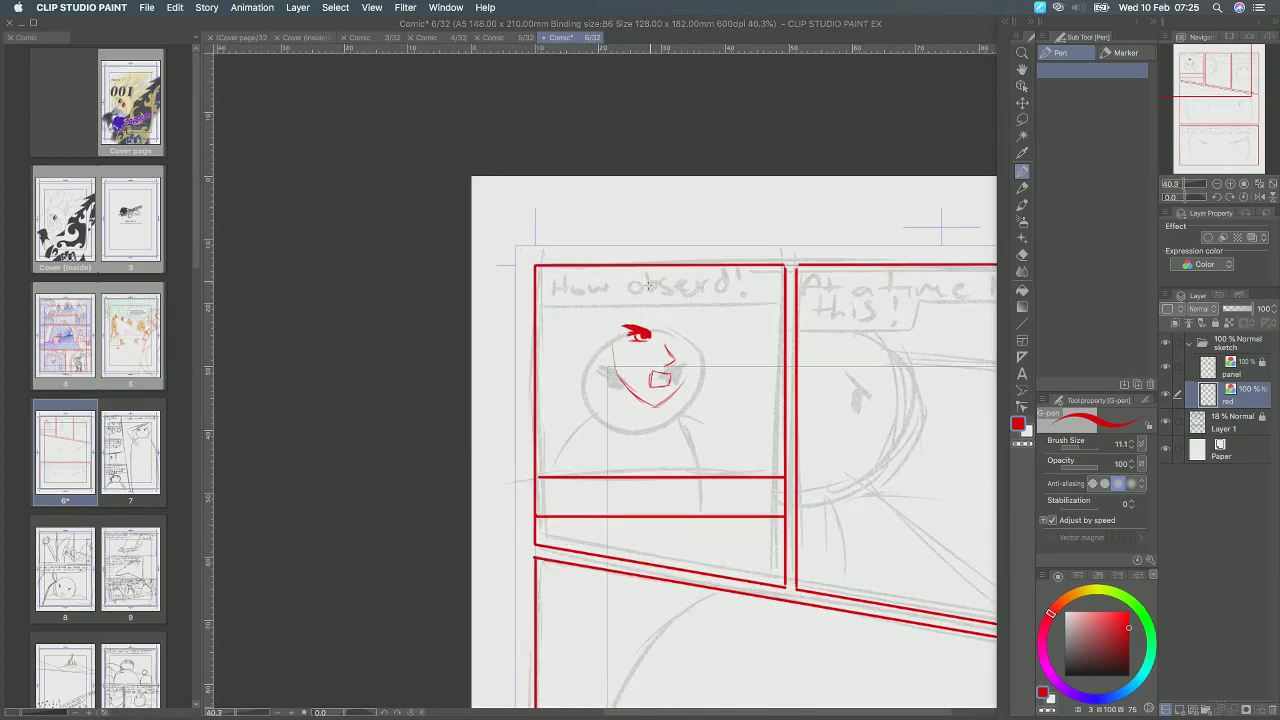
pyautogui.scroll(1, 648, 283)
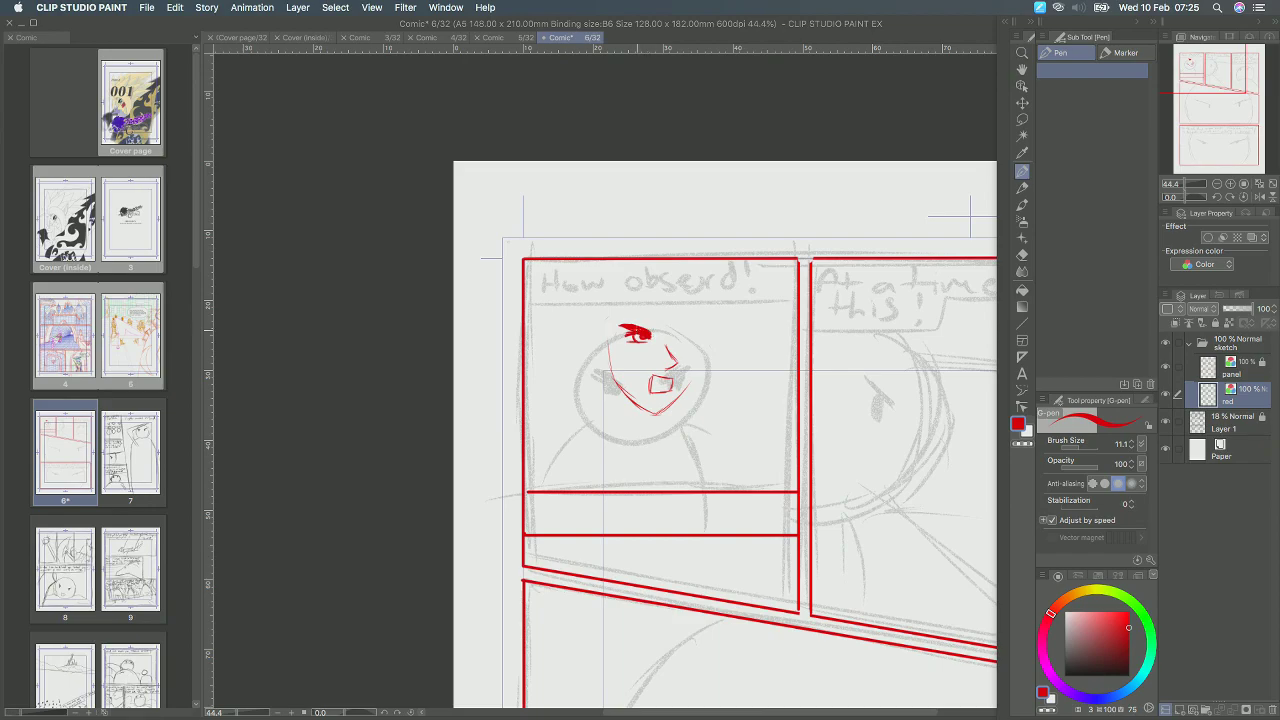
pyautogui.moveTo(629, 330)
pyautogui.mouseDown()
pyautogui.moveTo(614, 325)
pyautogui.moveTo(635, 328)
pyautogui.mouseUp()
pyautogui.press('super+z')
pyautogui.press('super+z')
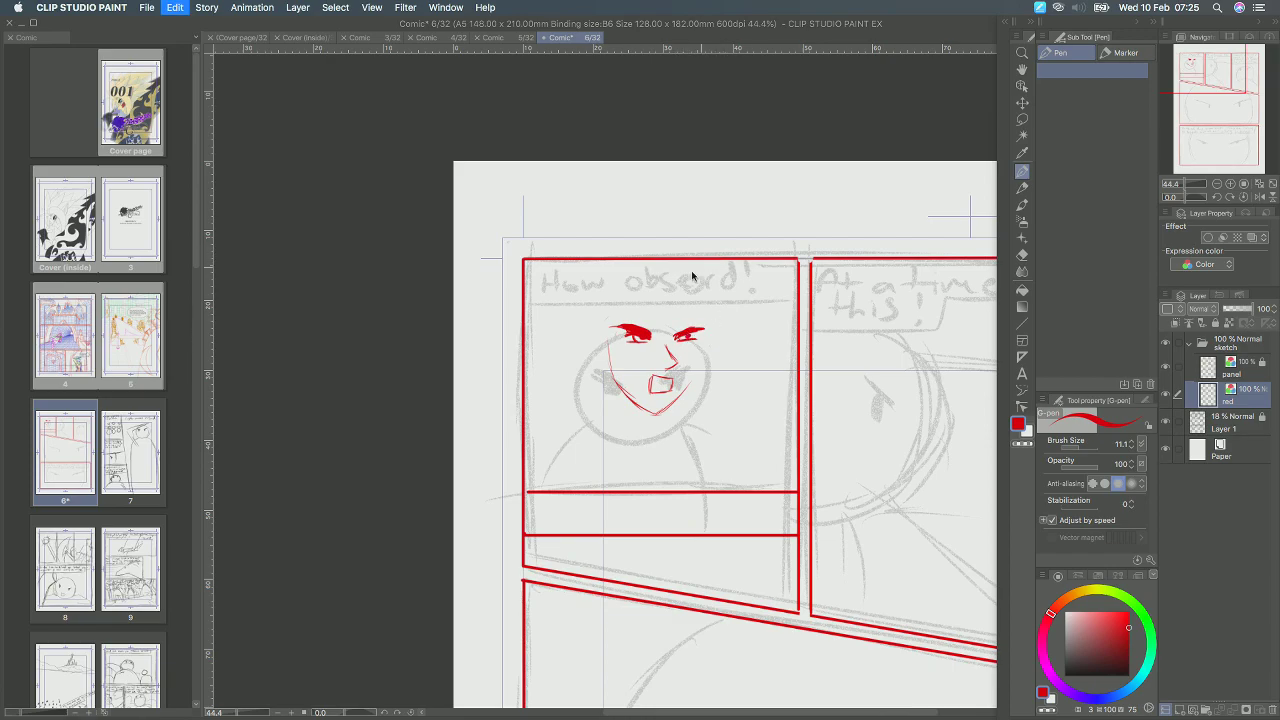
# Erase the right eye and brow and redraw the right side of the jawline with the pen.
pyautogui.press('e')
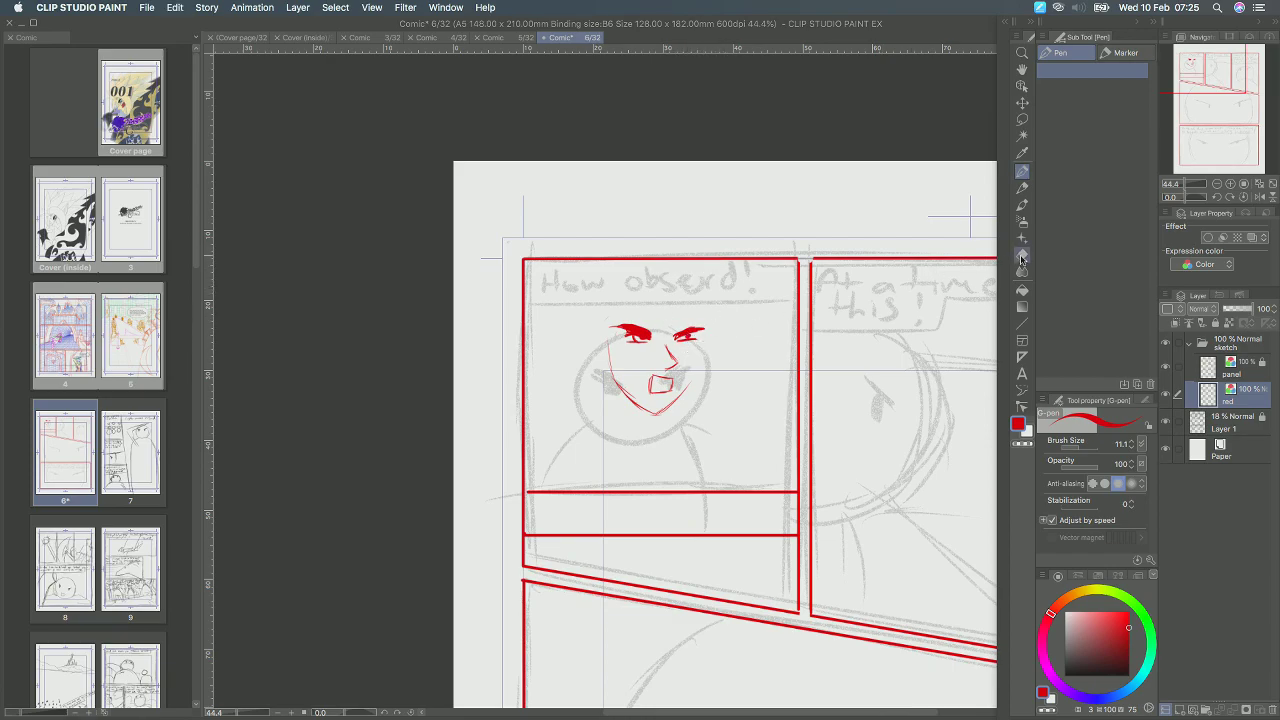
pyautogui.moveTo(674, 336); pyautogui.dragTo(704, 324)
pyautogui.press('p')
pyautogui.moveTo(662, 412); pyautogui.dragTo(692, 382)
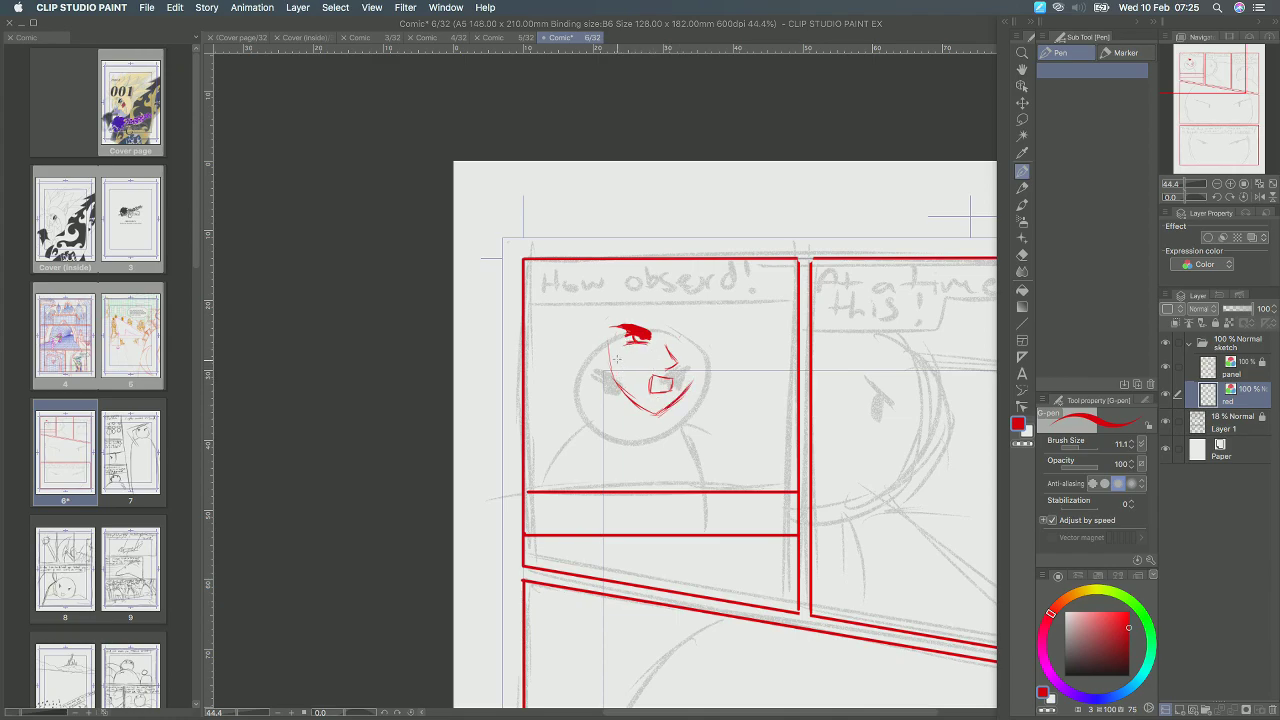
# Sketch jagged beard strokes along the cheeks and chin, using the seated character on page 5 as reference.
pyautogui.doubleClick(131, 352)
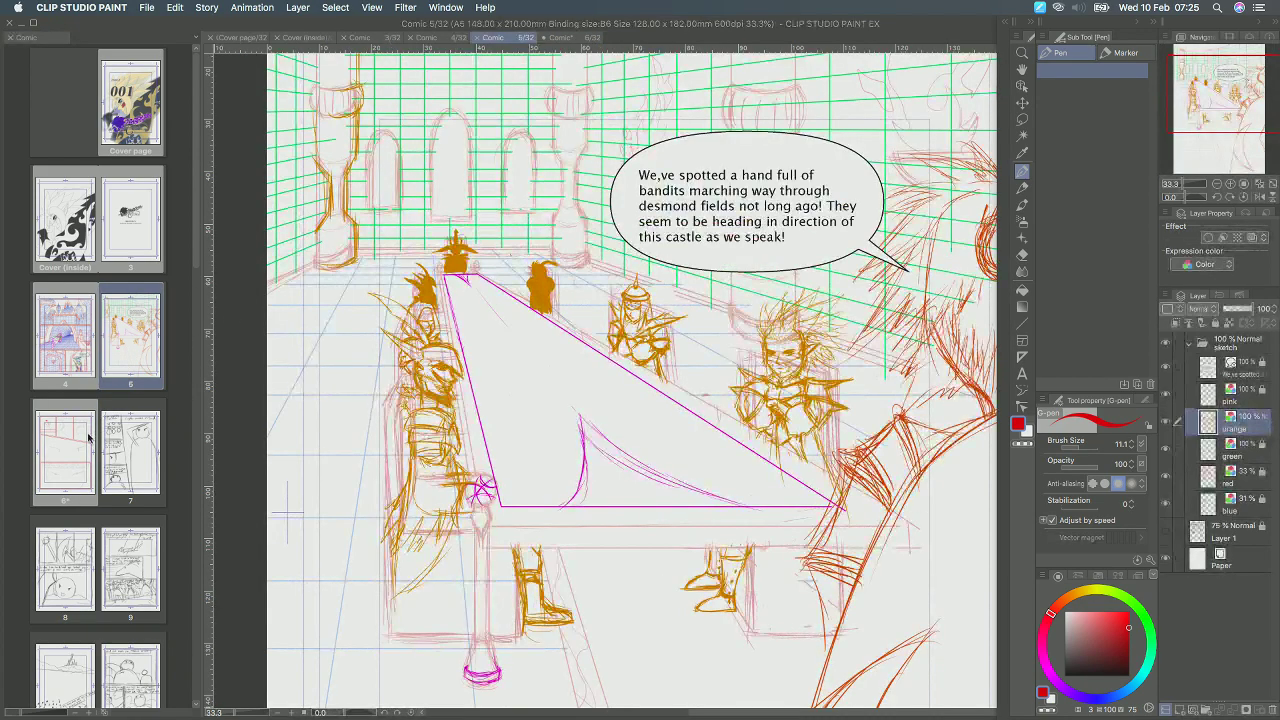
pyautogui.doubleClick(80, 452)
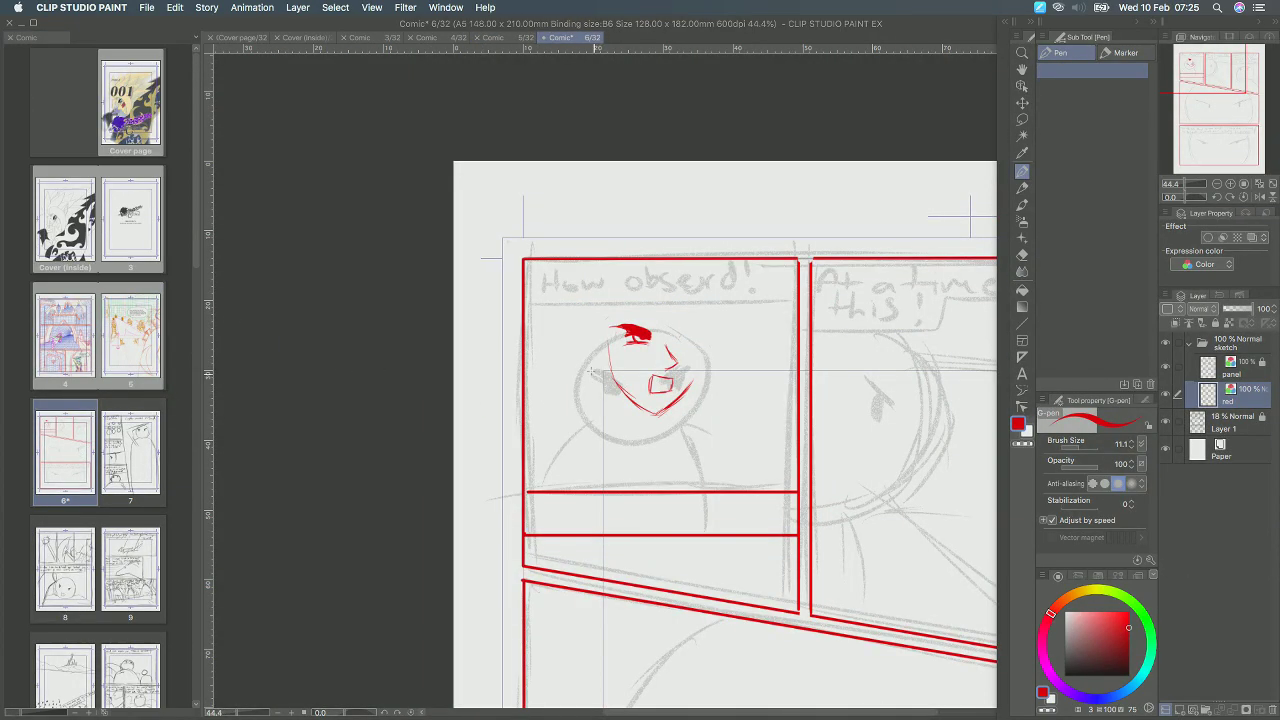
pyautogui.moveTo(614, 347); pyautogui.dragTo(634, 356)
pyautogui.moveTo(626, 362)
pyautogui.mouseDown()
pyautogui.moveTo(638, 357)
pyautogui.moveTo(634, 384)
pyautogui.moveTo(642, 364)
pyautogui.mouseUp()
pyautogui.press('super+z')
pyautogui.press('super+z')
pyautogui.press('super+z')
pyautogui.moveTo(640, 363)
pyautogui.mouseDown()
pyautogui.moveTo(628, 367)
pyautogui.moveTo(652, 392)
pyautogui.moveTo(640, 402)
pyautogui.moveTo(670, 412)
pyautogui.mouseUp()
pyautogui.press('super+z')
pyautogui.moveTo(696, 345)
pyautogui.mouseDown()
pyautogui.moveTo(674, 360)
pyautogui.moveTo(684, 366)
pyautogui.moveTo(668, 400)
pyautogui.mouseUp()
pyautogui.moveTo(684, 386); pyautogui.dragTo(656, 412)
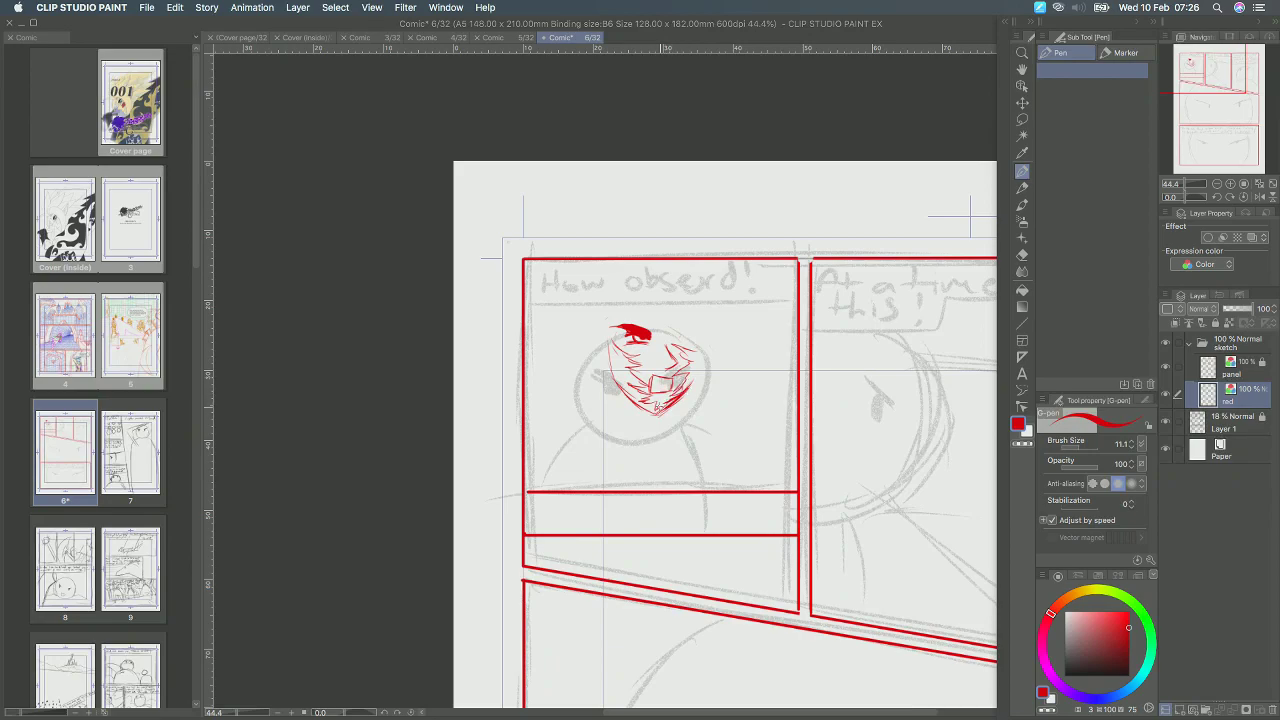
# Extend the beard up the left side of the face to the temple and thicken it under the chin.
pyautogui.moveTo(601, 343)
pyautogui.mouseDown()
pyautogui.moveTo(601, 392)
pyautogui.moveTo(629, 432)
pyautogui.mouseUp()
pyautogui.press('super+z')
pyautogui.moveTo(603, 370)
pyautogui.mouseDown()
pyautogui.moveTo(636, 416)
pyautogui.moveTo(641, 315)
pyautogui.moveTo(645, 353)
pyautogui.moveTo(615, 403)
pyautogui.mouseUp()
pyautogui.press('Tab')
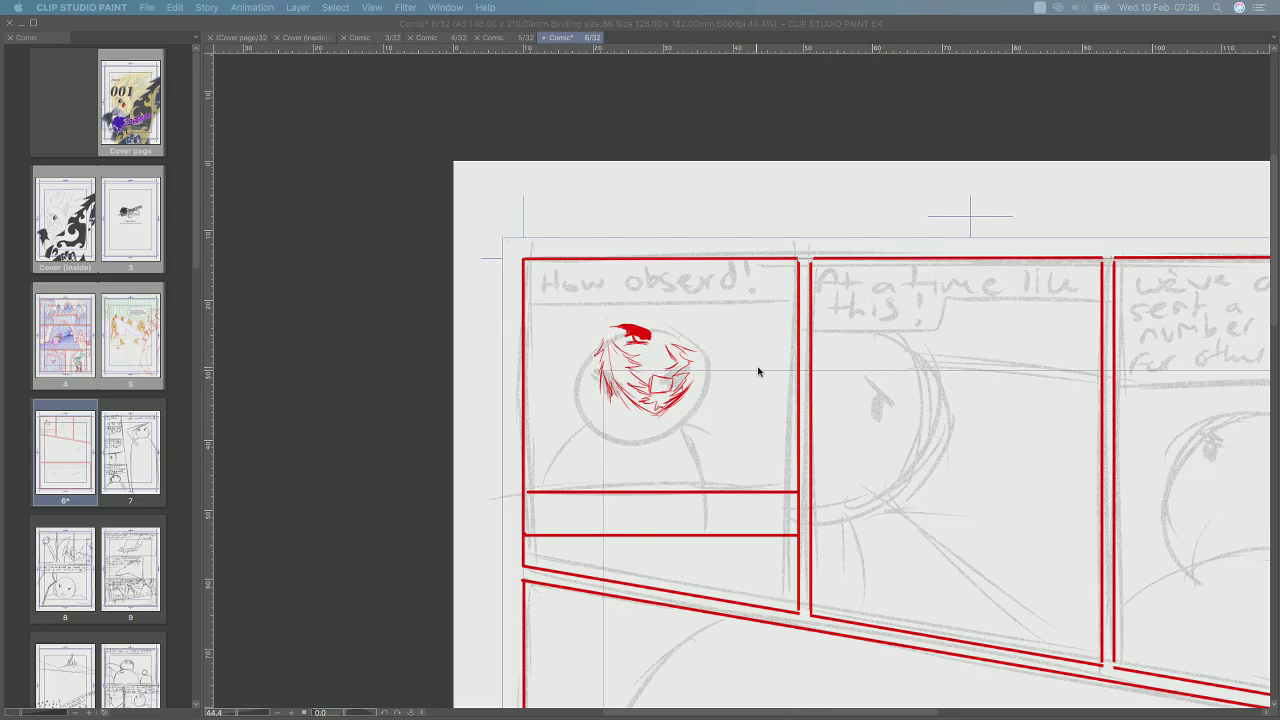
pyautogui.press('Tab')
pyautogui.moveTo(622, 397)
pyautogui.mouseDown()
pyautogui.moveTo(652, 419)
pyautogui.moveTo(682, 404)
pyautogui.mouseUp()
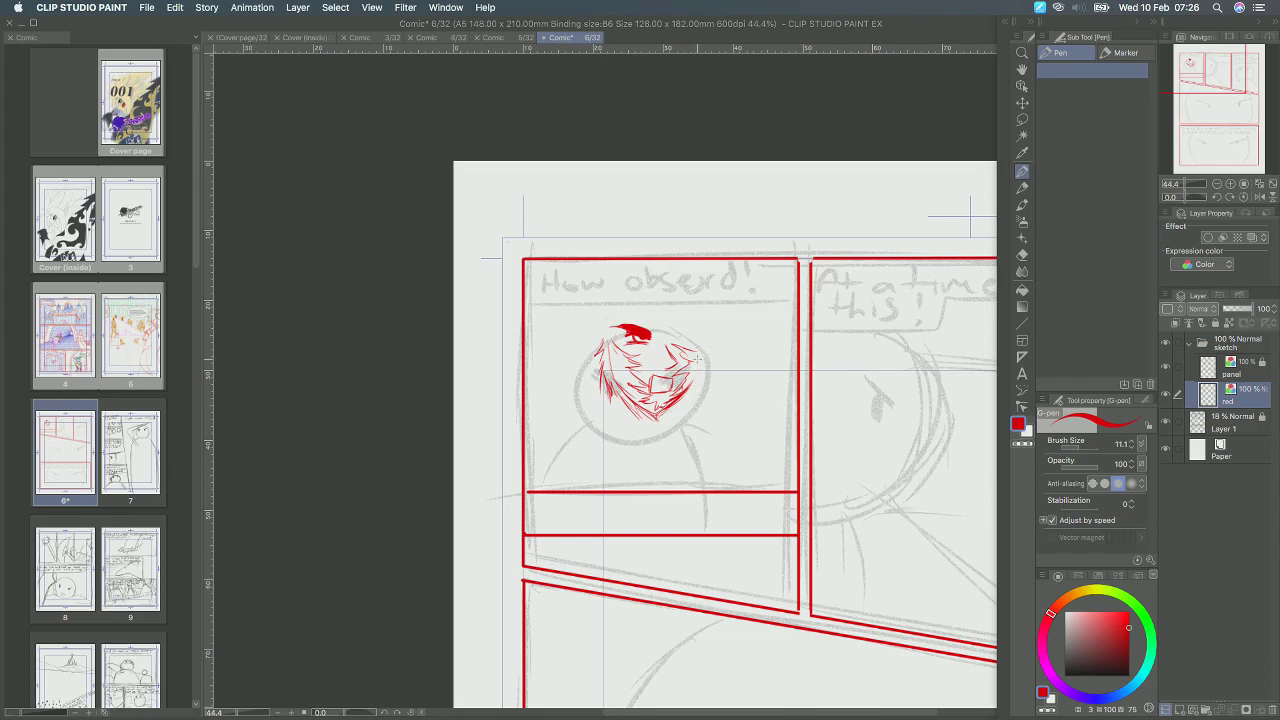
# Sketch the ear, right beard edge and right eye with its brow, trimming the brow with the eraser.
pyautogui.moveTo(709, 345)
pyautogui.mouseDown()
pyautogui.moveTo(696, 375)
pyautogui.moveTo(701, 347)
pyautogui.moveTo(704, 379)
pyautogui.moveTo(651, 424)
pyautogui.moveTo(659, 432)
pyautogui.moveTo(704, 366)
pyautogui.mouseUp()
pyautogui.press('super+z')
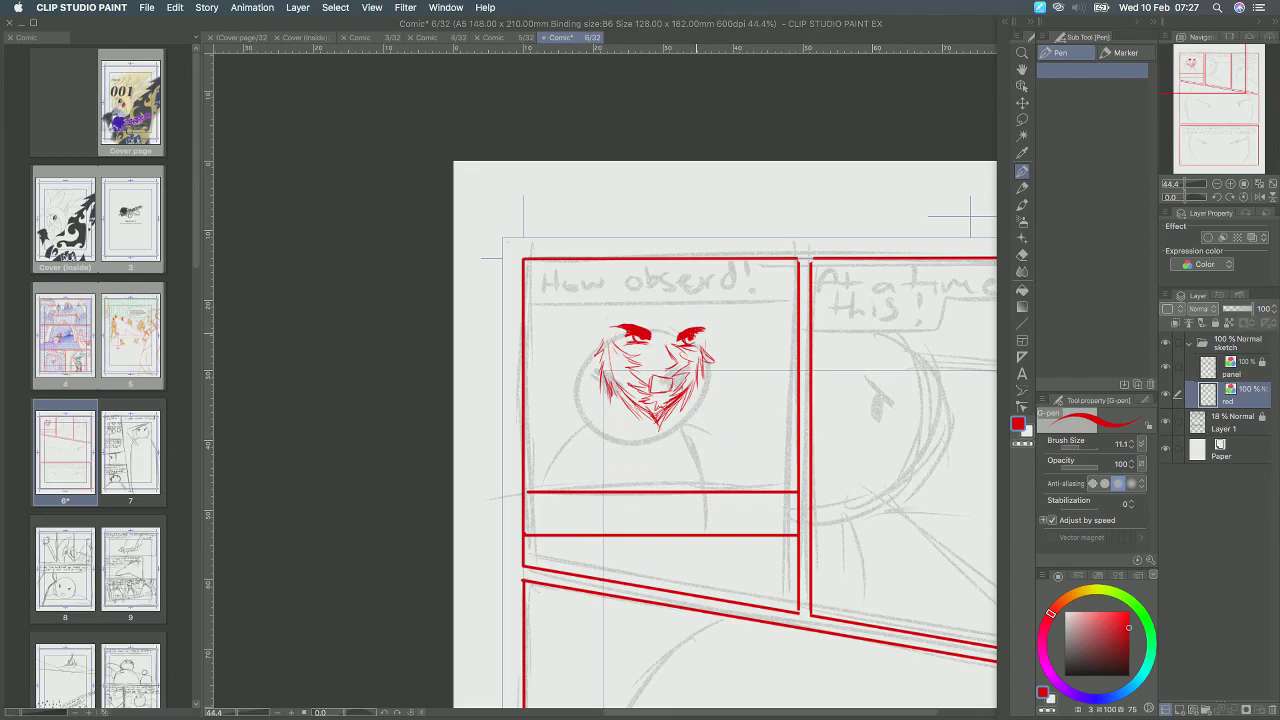
pyautogui.click(1022, 254)
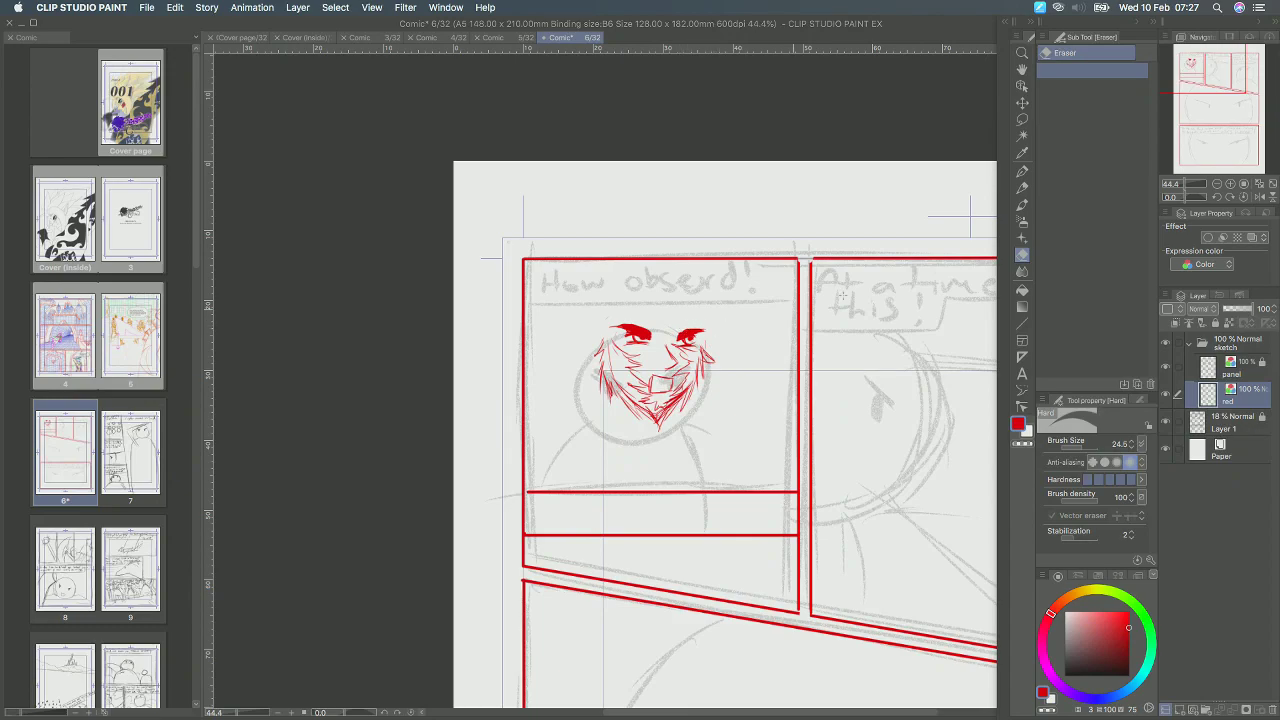
pyautogui.click(1022, 170)
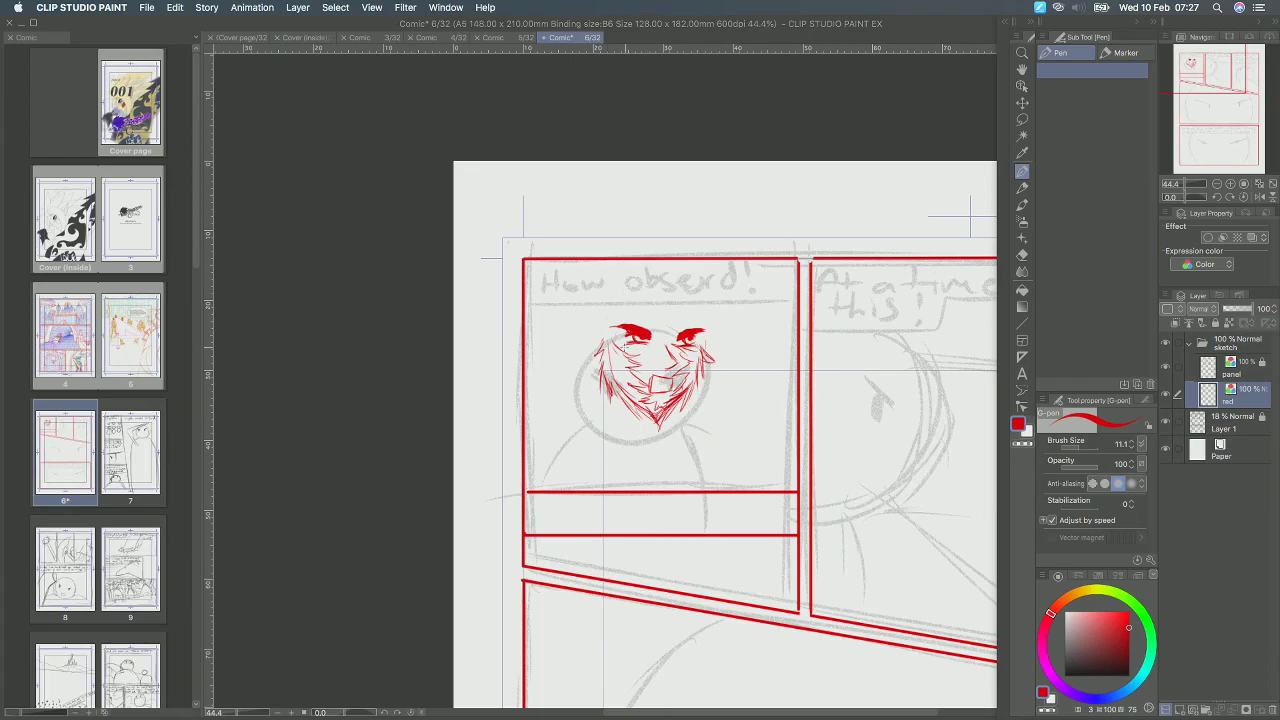
# Sketch the hairline above both brows and an upright hair spike at the left, checking page 5 for reference.
pyautogui.moveTo(612, 336); pyautogui.dragTo(613, 311)
pyautogui.moveTo(683, 319); pyautogui.dragTo(711, 313)
pyautogui.moveTo(596, 322)
pyautogui.mouseDown()
pyautogui.moveTo(586, 304)
pyautogui.moveTo(600, 312)
pyautogui.moveTo(590, 284)
pyautogui.moveTo(592, 270)
pyautogui.moveTo(604, 292)
pyautogui.moveTo(604, 262)
pyautogui.mouseUp()
pyautogui.doubleClick(140, 352)
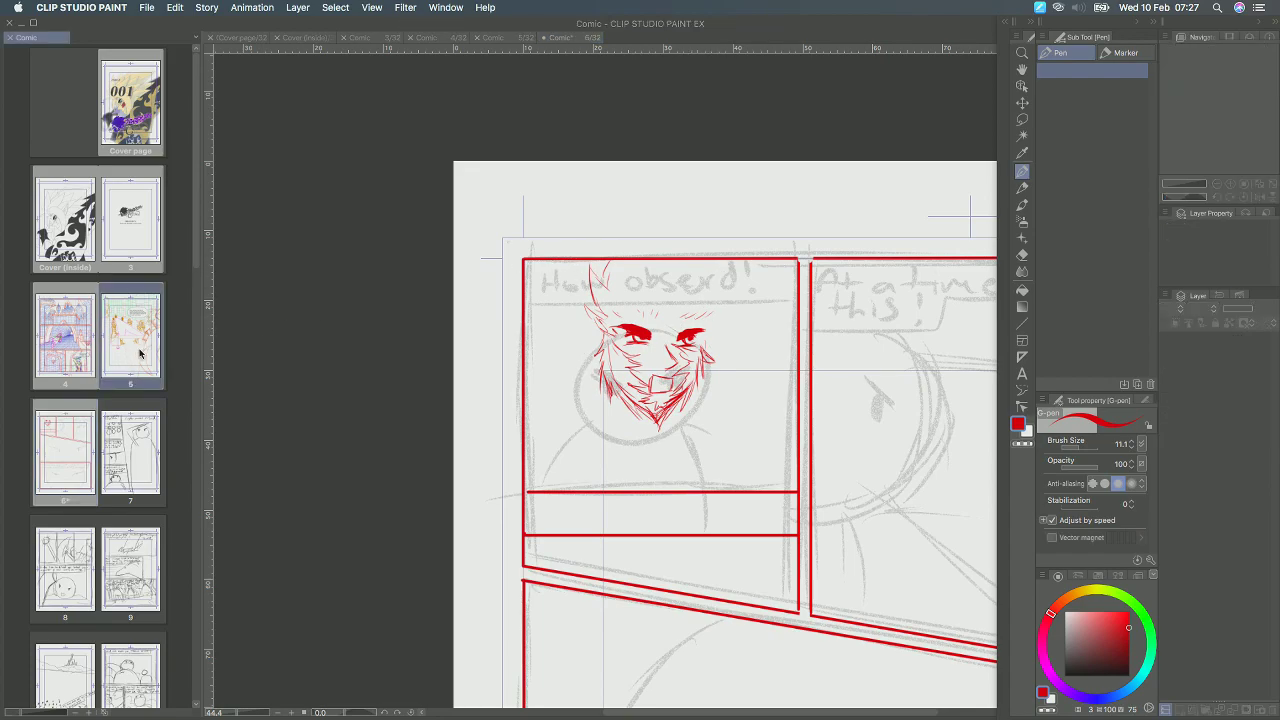
pyautogui.doubleClick(88, 438)
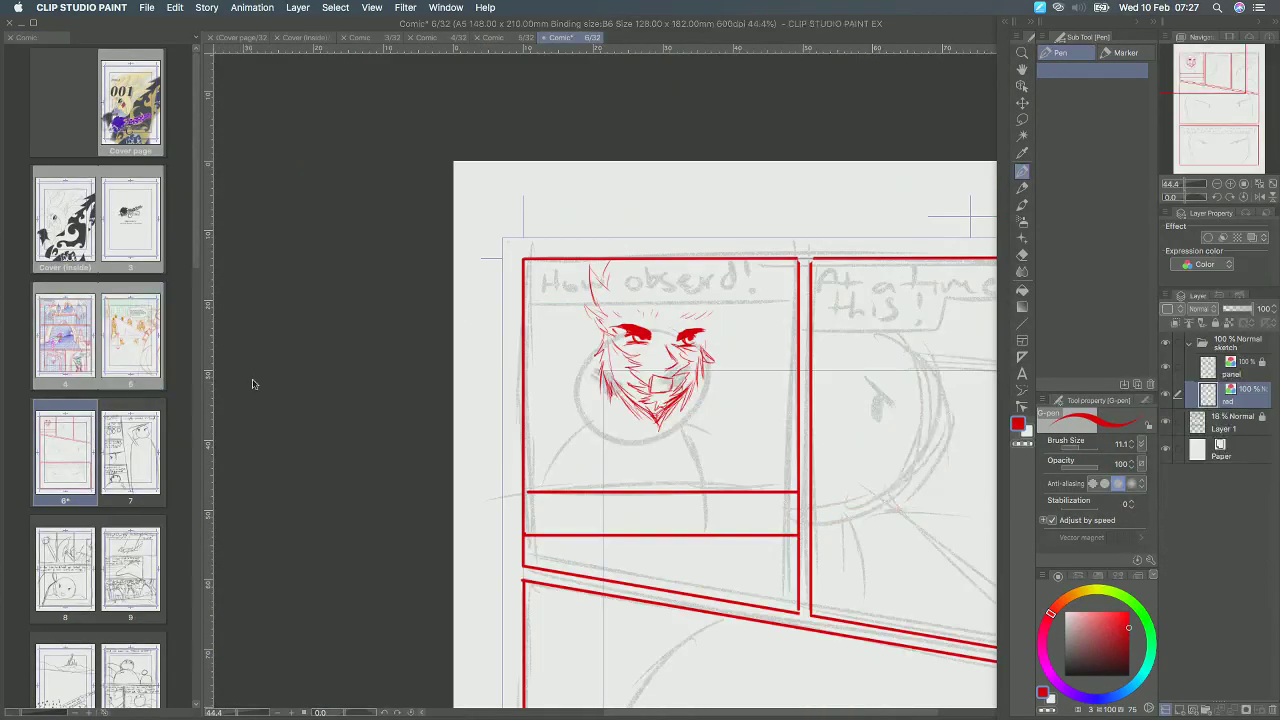
# Sketch loose hair strands down the left side of the head and upright spikes across its top.
pyautogui.moveTo(592, 320); pyautogui.dragTo(566, 360)
pyautogui.press('super+z')
pyautogui.press('super+z')
pyautogui.moveTo(587, 341)
pyautogui.mouseDown()
pyautogui.moveTo(561, 374)
pyautogui.moveTo(585, 358)
pyautogui.moveTo(597, 367)
pyautogui.moveTo(557, 410)
pyautogui.mouseUp()
pyautogui.moveTo(634, 263)
pyautogui.mouseDown()
pyautogui.moveTo(622, 314)
pyautogui.moveTo(647, 285)
pyautogui.moveTo(649, 297)
pyautogui.moveTo(634, 289)
pyautogui.mouseUp()
pyautogui.moveTo(713, 304); pyautogui.dragTo(704, 312)
pyautogui.moveTo(723, 280)
pyautogui.mouseDown()
pyautogui.moveTo(679, 302)
pyautogui.moveTo(667, 289)
pyautogui.moveTo(661, 311)
pyautogui.moveTo(661, 268)
pyautogui.moveTo(686, 257)
pyautogui.moveTo(678, 305)
pyautogui.mouseUp()
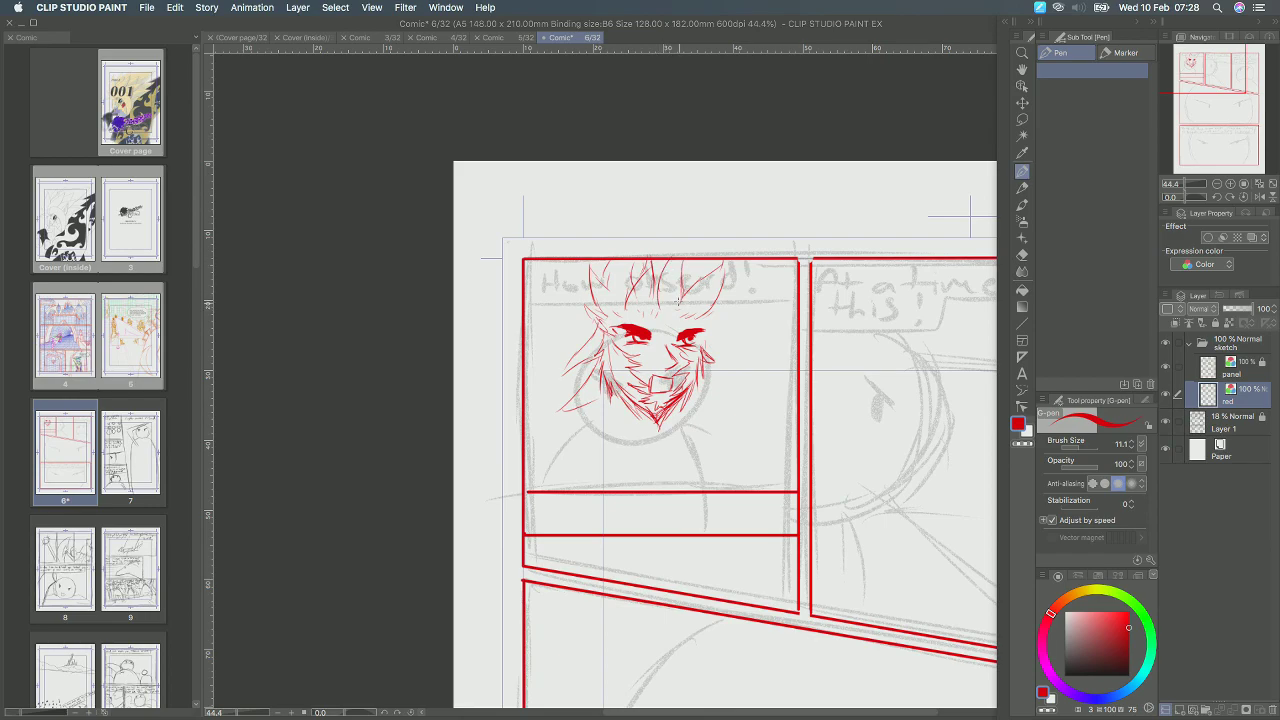
pyautogui.moveTo(683, 260); pyautogui.dragTo(680, 302)
pyautogui.moveTo(613, 258); pyautogui.dragTo(614, 286)
# Darken and reshape both eyes and brows, undoing the stray trial strokes.
pyautogui.scroll(-1, 705, 352)
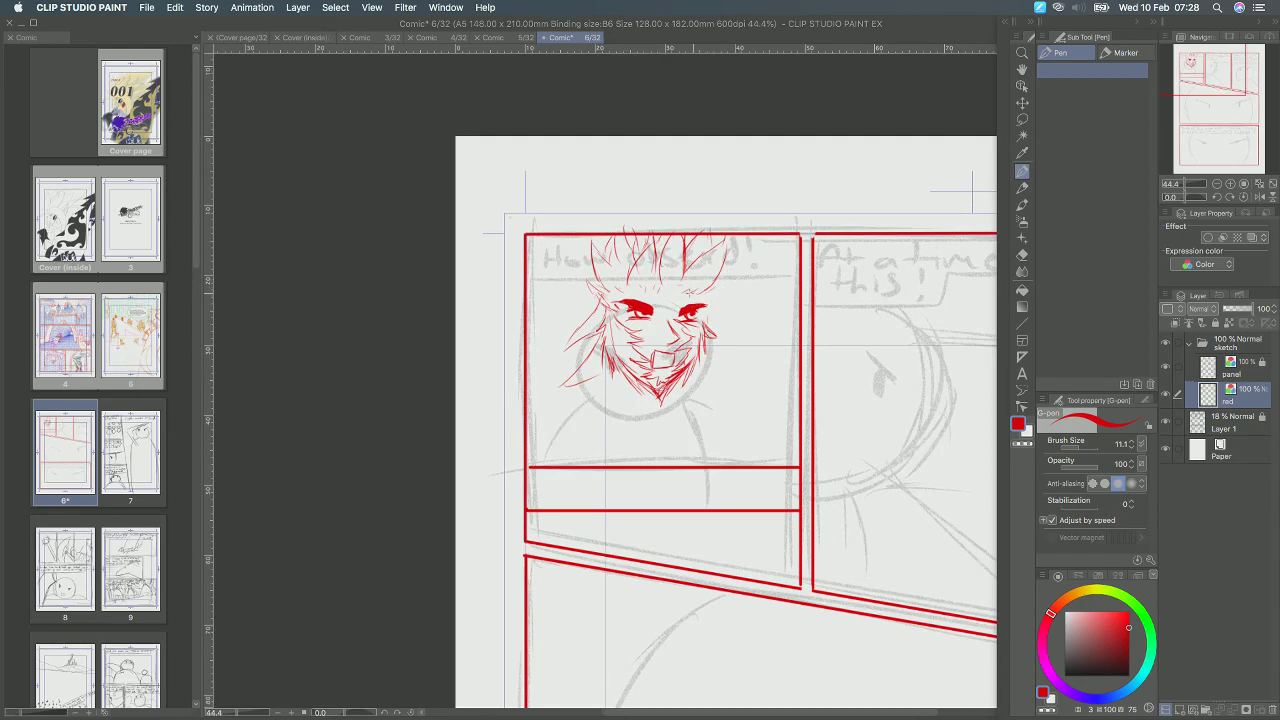
pyautogui.moveTo(682, 320)
pyautogui.mouseDown()
pyautogui.moveTo(698, 321)
pyautogui.moveTo(650, 318)
pyautogui.mouseUp()
pyautogui.press('super+z')
pyautogui.press('super+z')
pyautogui.press('super+z')
pyautogui.press('super+z')
# Redraw the open mouth with lip and teeth lines, undoing the first attempts.
pyautogui.scroll(2, 711, 332)
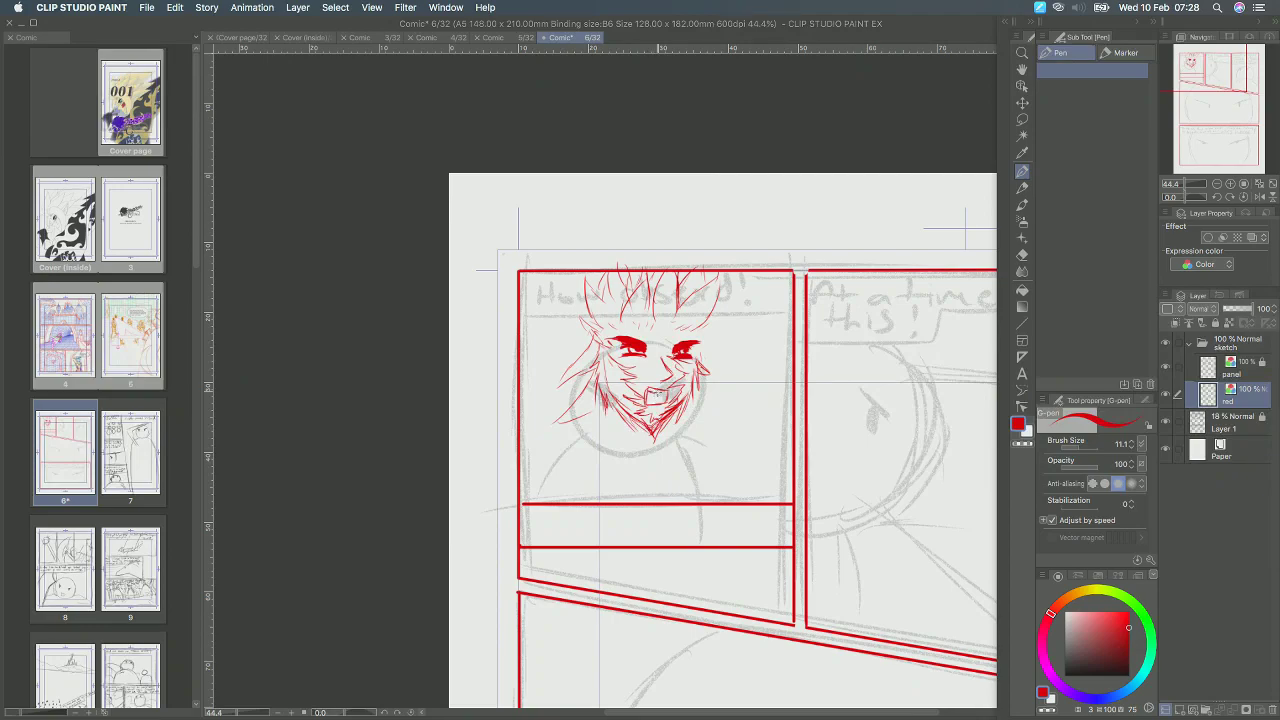
pyautogui.moveTo(647, 402); pyautogui.dragTo(662, 399)
pyautogui.press('super+z')
pyautogui.press('super+z')
pyautogui.moveTo(650, 406); pyautogui.dragTo(665, 401)
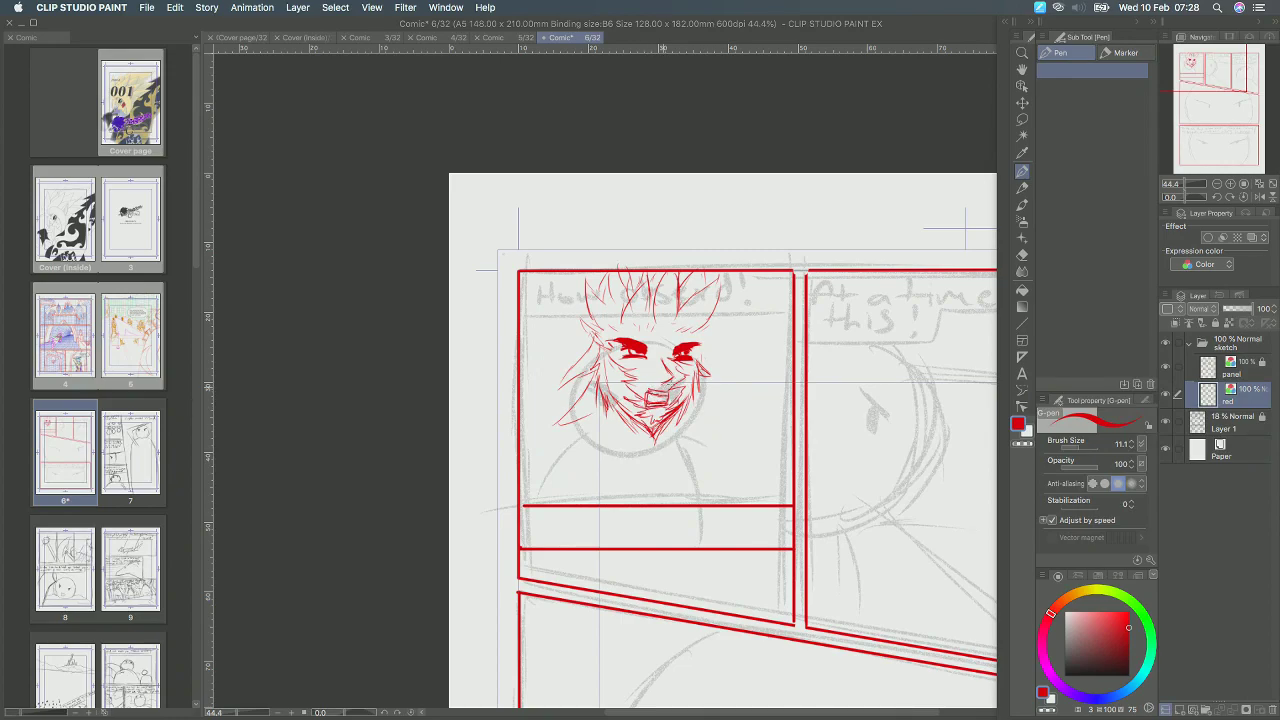
# Add short strokes along the hairline and sketch pointed hair strands down both sides of the face.
pyautogui.moveTo(618, 323); pyautogui.dragTo(603, 349)
pyautogui.moveTo(684, 328)
pyautogui.mouseDown()
pyautogui.moveTo(722, 306)
pyautogui.moveTo(700, 357)
pyautogui.moveTo(703, 333)
pyautogui.moveTo(730, 376)
pyautogui.moveTo(706, 356)
pyautogui.moveTo(724, 380)
pyautogui.moveTo(723, 414)
pyautogui.moveTo(705, 392)
pyautogui.moveTo(710, 432)
pyautogui.mouseUp()
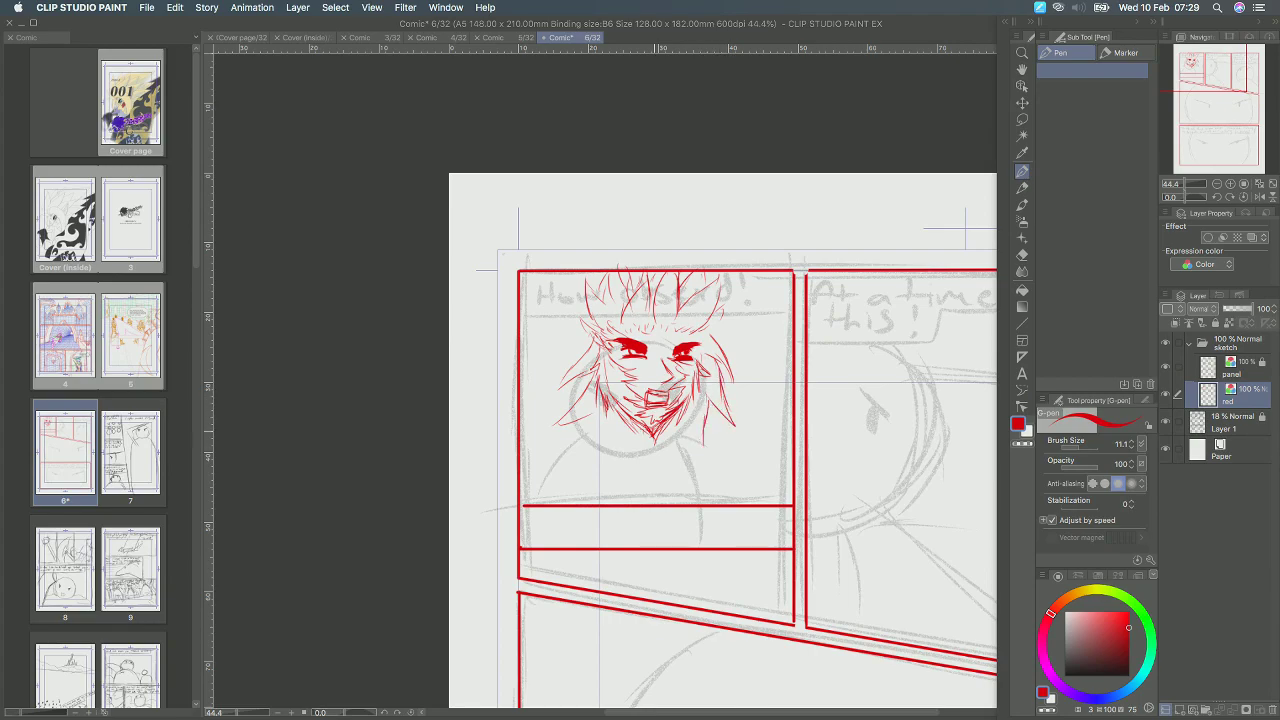
pyautogui.moveTo(594, 414)
pyautogui.mouseDown()
pyautogui.moveTo(608, 452)
pyautogui.moveTo(626, 448)
pyautogui.mouseUp()
pyautogui.moveTo(587, 384)
pyautogui.mouseDown()
pyautogui.moveTo(553, 434)
pyautogui.moveTo(592, 411)
pyautogui.mouseUp()
pyautogui.moveTo(584, 356); pyautogui.dragTo(556, 390)
pyautogui.moveTo(571, 378); pyautogui.dragTo(556, 394)
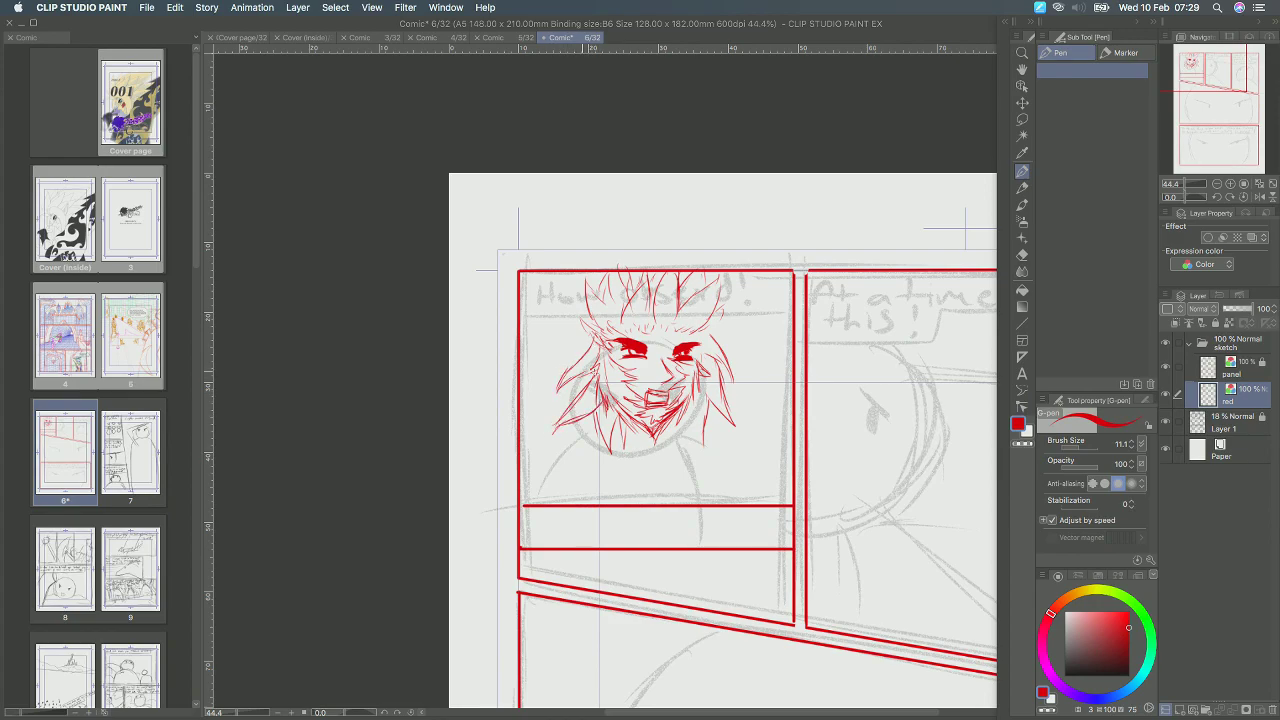
# Sketch pointed hair tufts beside the left temple and a large spike reaching the panel's upper-left corner.
pyautogui.moveTo(594, 330); pyautogui.dragTo(560, 346)
pyautogui.moveTo(594, 345)
pyautogui.mouseDown()
pyautogui.moveTo(574, 354)
pyautogui.moveTo(550, 278)
pyautogui.mouseUp()
pyautogui.moveTo(592, 288)
pyautogui.mouseDown()
pyautogui.moveTo(562, 276)
pyautogui.moveTo(578, 274)
pyautogui.moveTo(546, 279)
pyautogui.mouseUp()
pyautogui.moveTo(596, 294)
pyautogui.mouseDown()
pyautogui.moveTo(543, 275)
pyautogui.moveTo(557, 281)
pyautogui.mouseUp()
pyautogui.moveTo(560, 282); pyautogui.dragTo(529, 273)
pyautogui.moveTo(570, 303)
pyautogui.mouseDown()
pyautogui.moveTo(547, 285)
pyautogui.moveTo(564, 300)
pyautogui.mouseUp()
pyautogui.moveTo(588, 332)
pyautogui.mouseDown()
pyautogui.moveTo(570, 306)
pyautogui.moveTo(580, 320)
pyautogui.mouseUp()
# Sketch a tall hair spike and jagged tufts down the right side of the head, ending at the beard.
pyautogui.moveTo(716, 346)
pyautogui.mouseDown()
pyautogui.moveTo(750, 283)
pyautogui.moveTo(721, 312)
pyautogui.moveTo(732, 267)
pyautogui.mouseUp()
pyautogui.moveTo(728, 368)
pyautogui.mouseDown()
pyautogui.moveTo(752, 347)
pyautogui.moveTo(734, 384)
pyautogui.mouseUp()
pyautogui.moveTo(744, 378); pyautogui.dragTo(743, 405)
pyautogui.moveTo(704, 446); pyautogui.dragTo(695, 421)
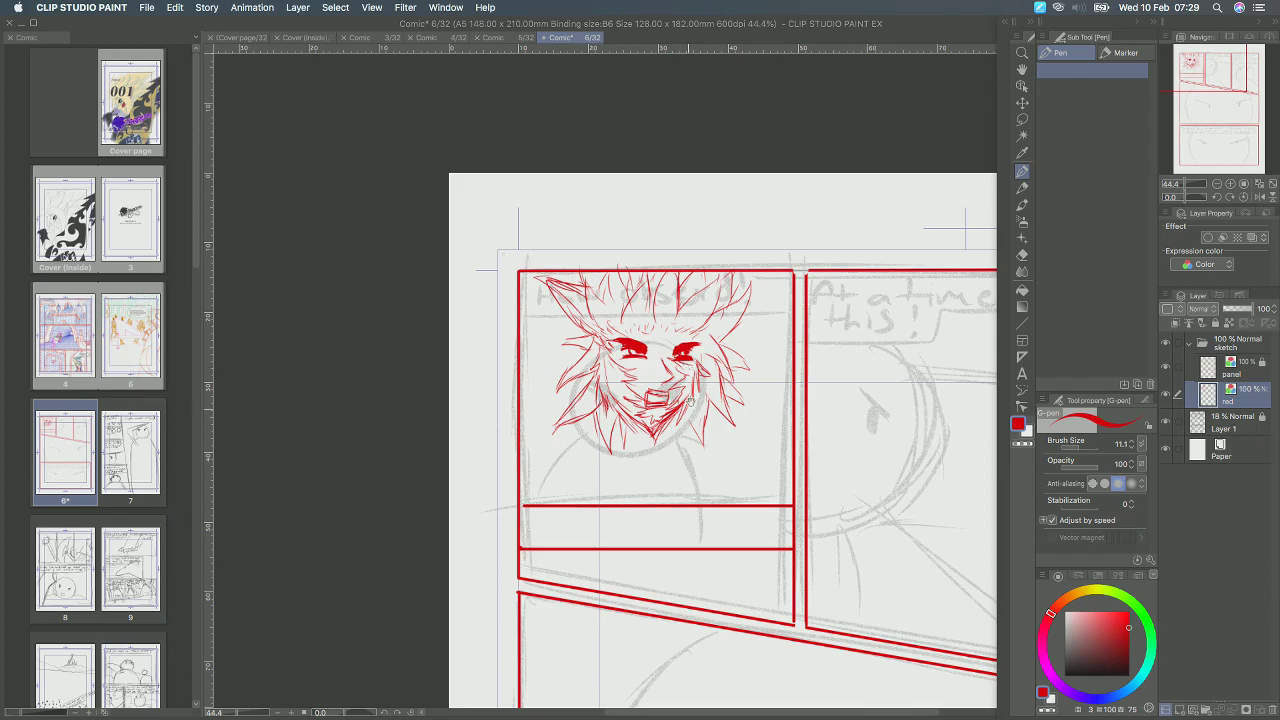
pyautogui.moveTo(690, 405); pyautogui.dragTo(696, 385)
# Undo the last trial strokes on the first panel's character.
pyautogui.scroll(-3, 692, 362)
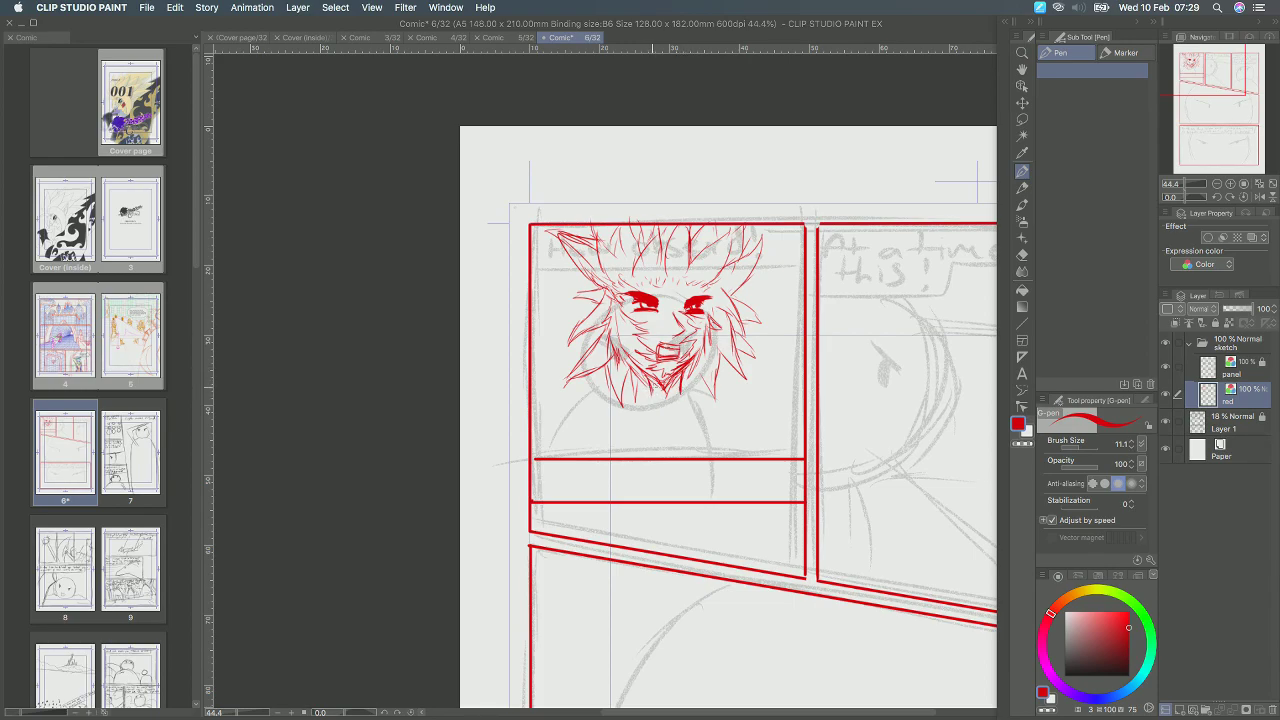
pyautogui.press('super+z')
pyautogui.press('super+z')
pyautogui.press('super+z')
pyautogui.hscroll(2, 705, 376)
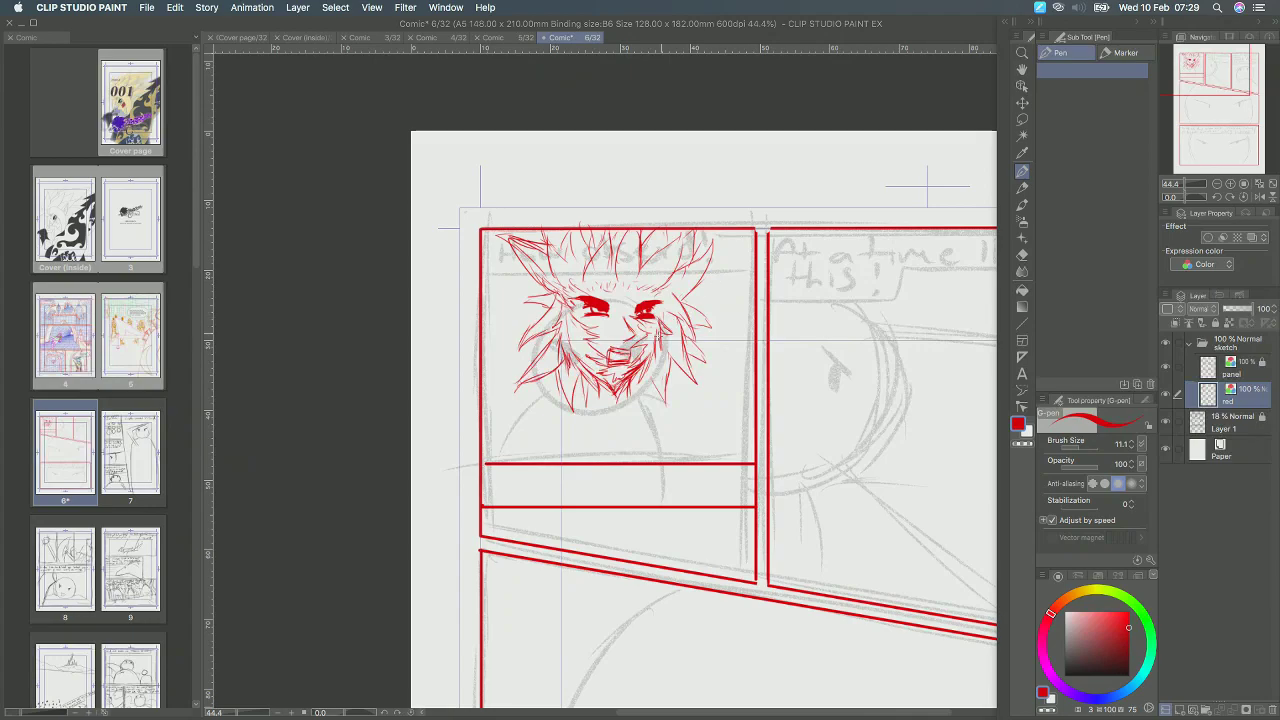
pyautogui.scroll(-2, 646, 350)
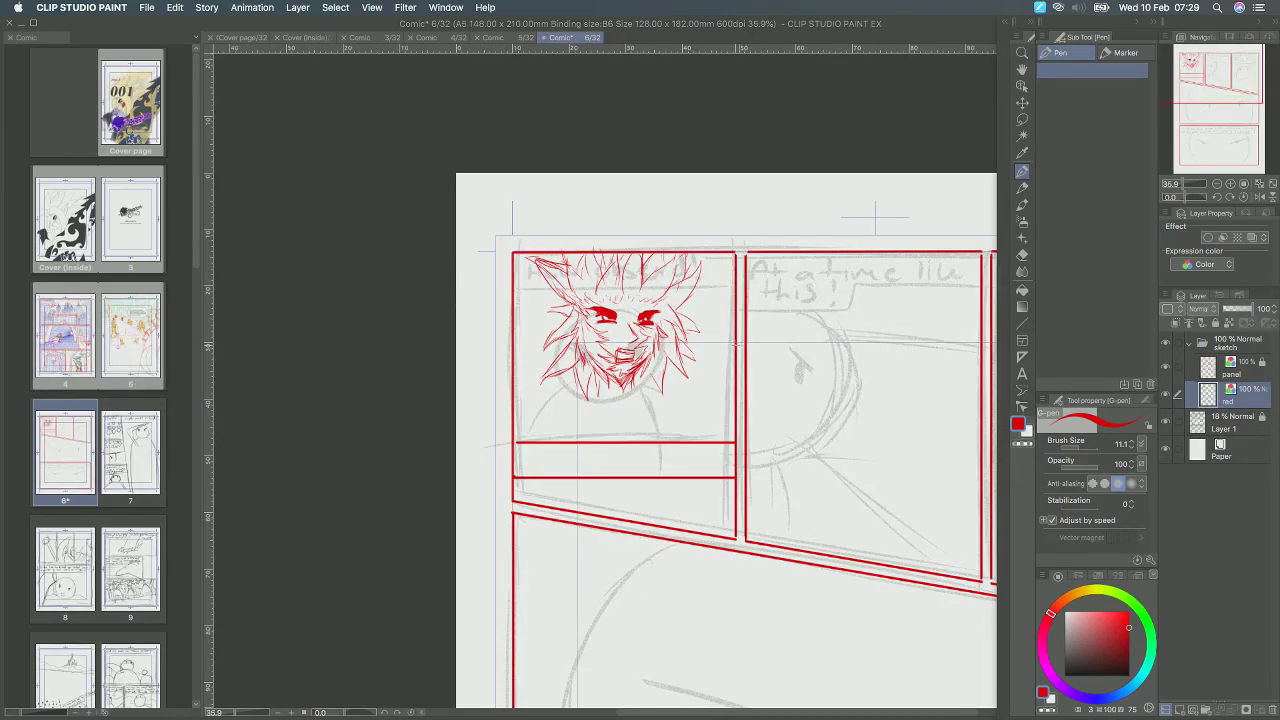
# Compare the first panel's head with the spiky-haired seated character on page 5 and return to page 6.
pyautogui.doubleClick(135, 348)
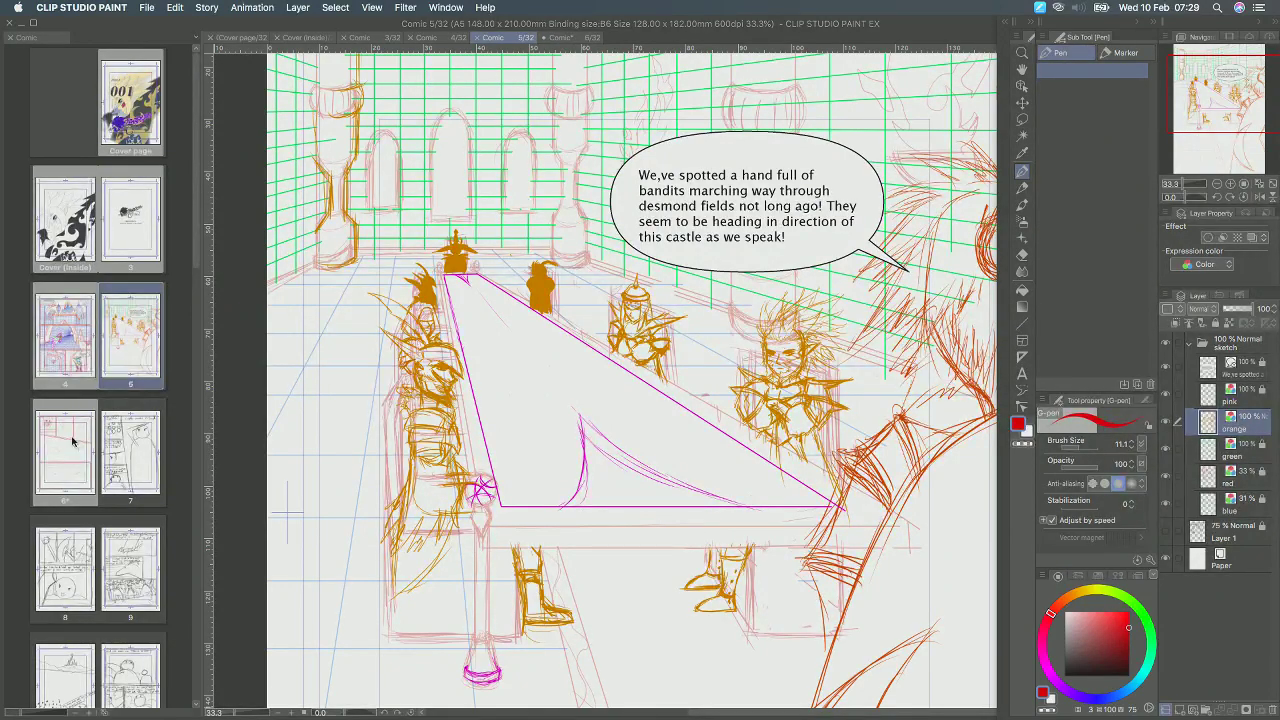
pyautogui.doubleClick(72, 440)
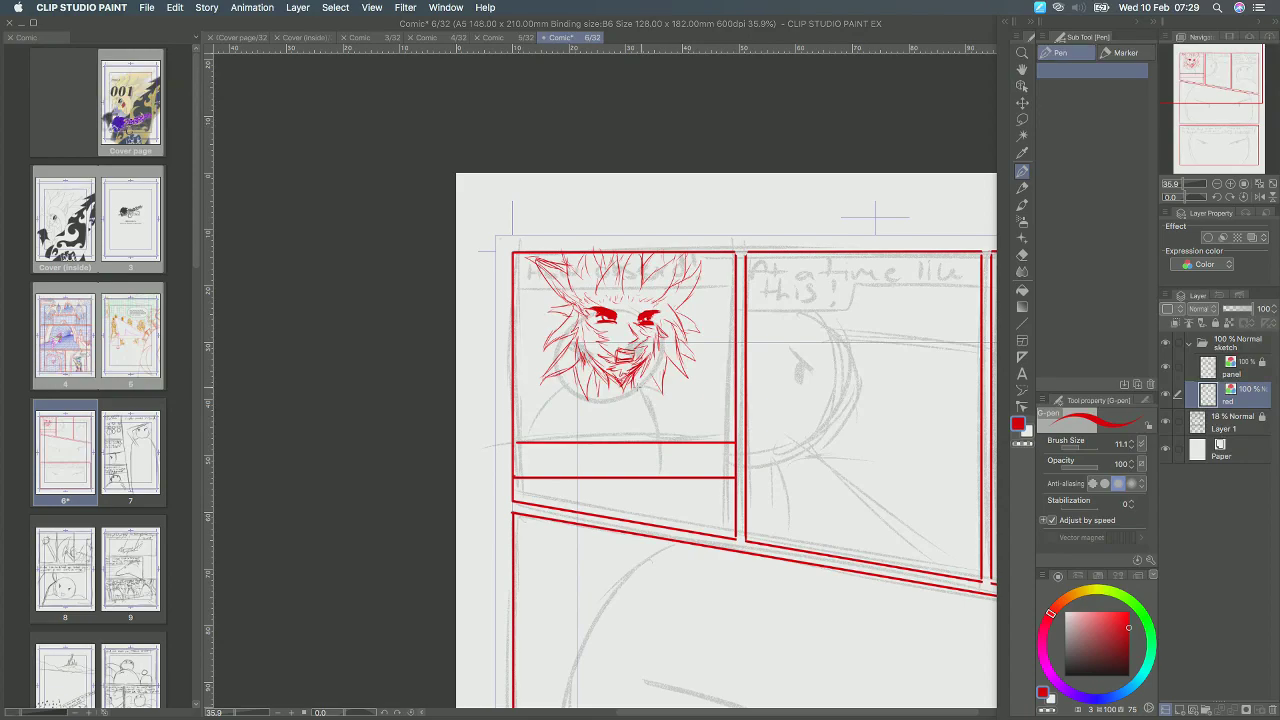
pyautogui.doubleClick(131, 338)
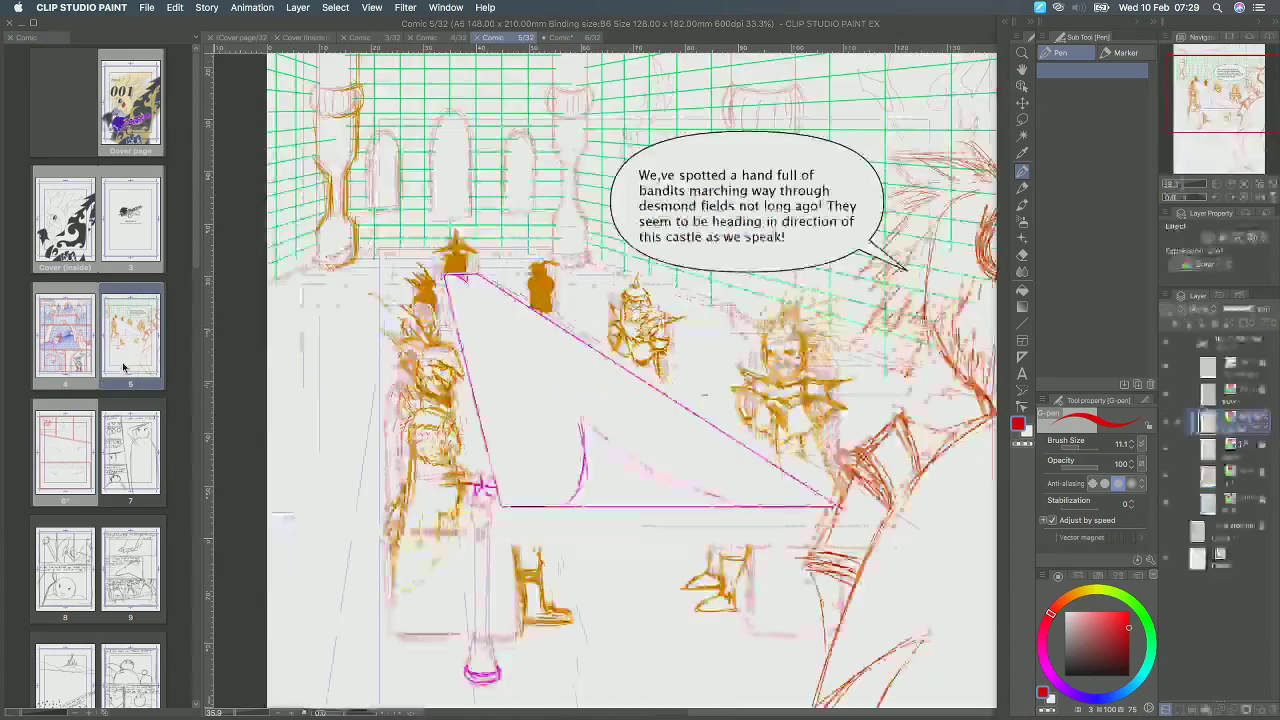
pyautogui.doubleClick(88, 424)
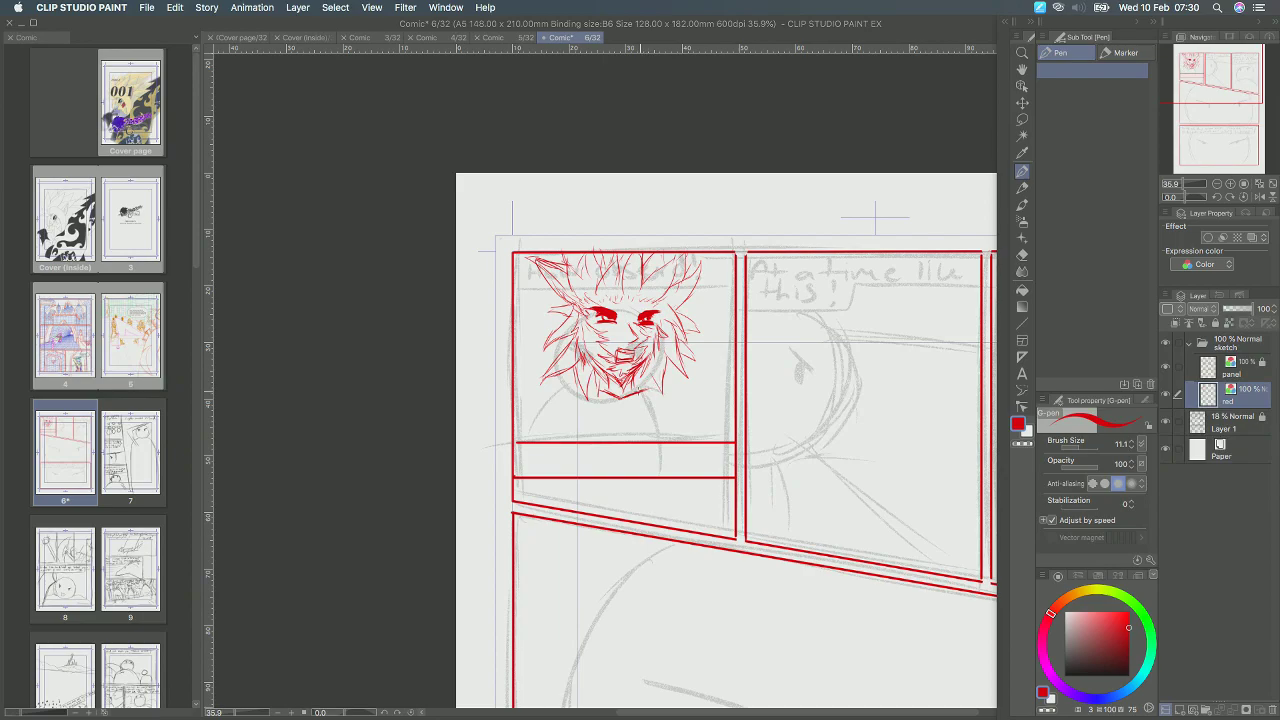
# Add strokes beneath the beard and in the hair beside the left temple, and reopen page 5 for reference.
pyautogui.moveTo(600, 372)
pyautogui.mouseDown()
pyautogui.moveTo(606, 389)
pyautogui.moveTo(636, 394)
pyautogui.mouseUp()
pyautogui.moveTo(607, 381); pyautogui.dragTo(619, 389)
pyautogui.moveTo(566, 304); pyautogui.dragTo(554, 325)
pyautogui.doubleClick(135, 345)
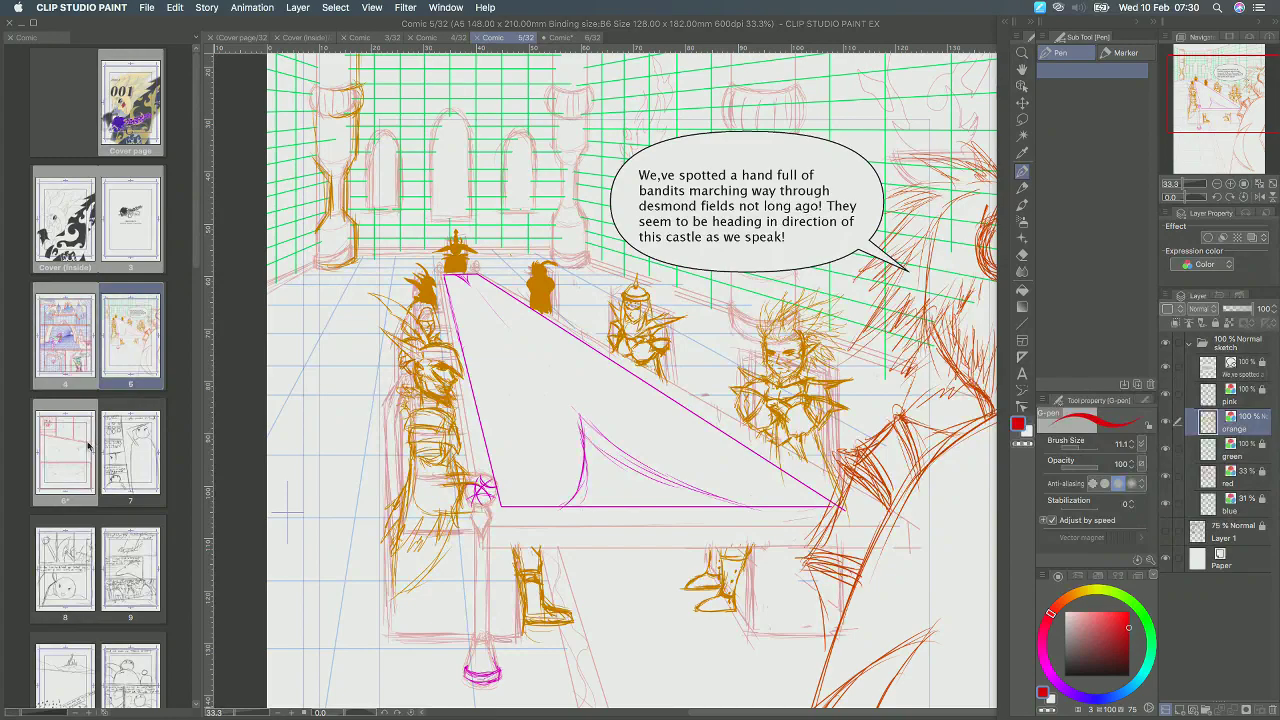
# Sketch a jagged shoulder spike beside the beard in page 6's first panel, and scale the lassoed head sketch down slightly.
pyautogui.doubleClick(88, 445)
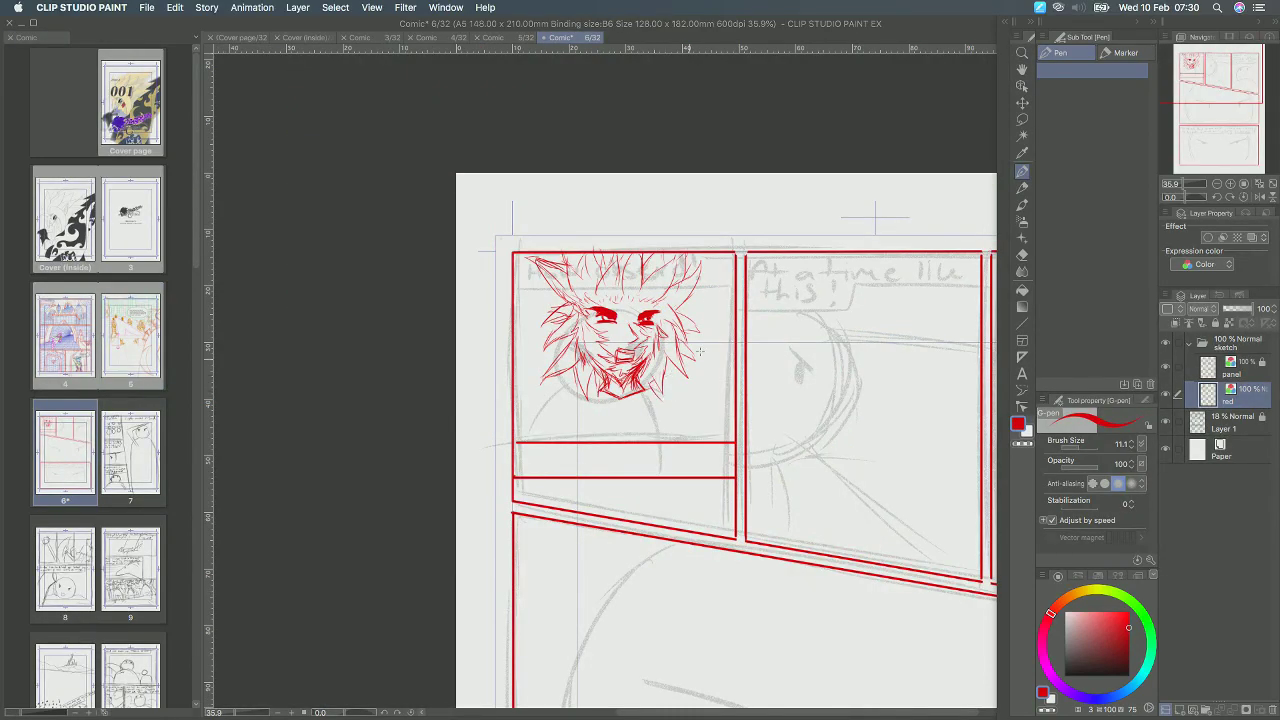
pyautogui.moveTo(702, 373)
pyautogui.mouseDown()
pyautogui.moveTo(716, 364)
pyautogui.moveTo(709, 396)
pyautogui.mouseUp()
pyautogui.click(1022, 119)
pyautogui.moveTo(549, 232)
pyautogui.mouseDown()
pyautogui.moveTo(529, 346)
pyautogui.moveTo(558, 400)
pyautogui.moveTo(723, 416)
pyautogui.moveTo(736, 324)
pyautogui.moveTo(697, 228)
pyautogui.mouseUp()
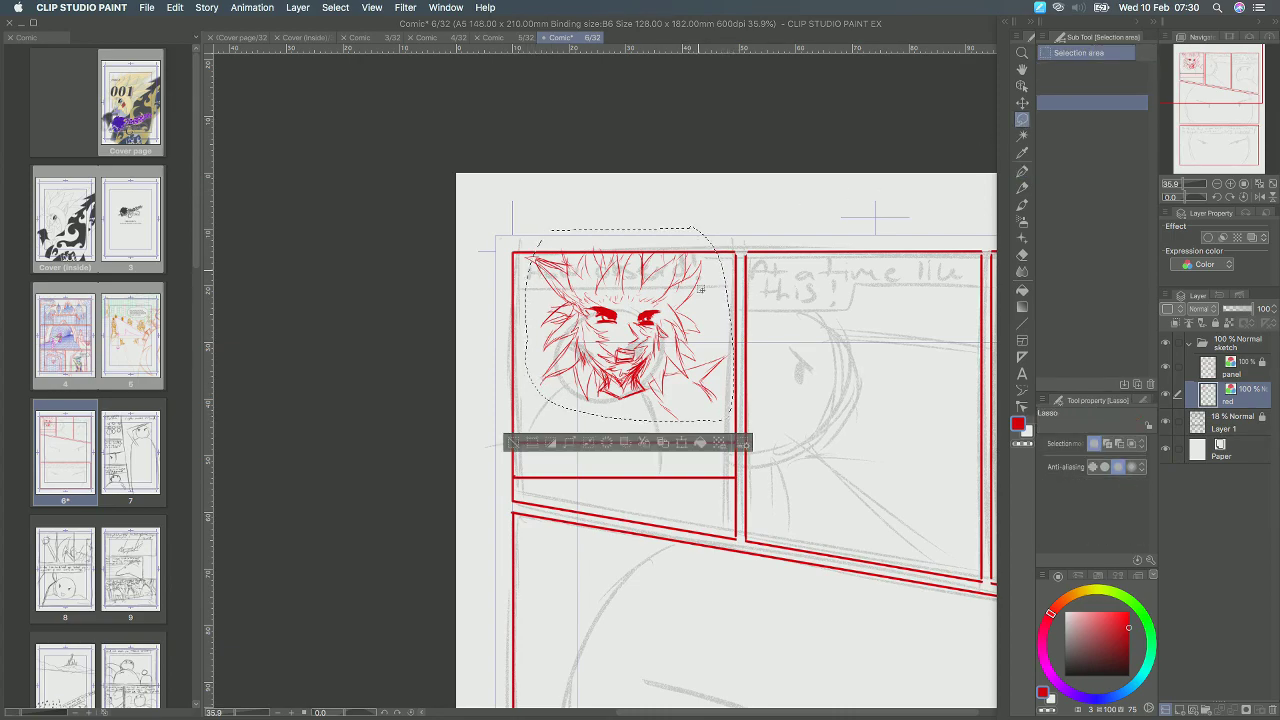
pyautogui.click(687, 443)
pyautogui.moveTo(734, 425); pyautogui.dragTo(672, 367)
pyautogui.click(676, 420)
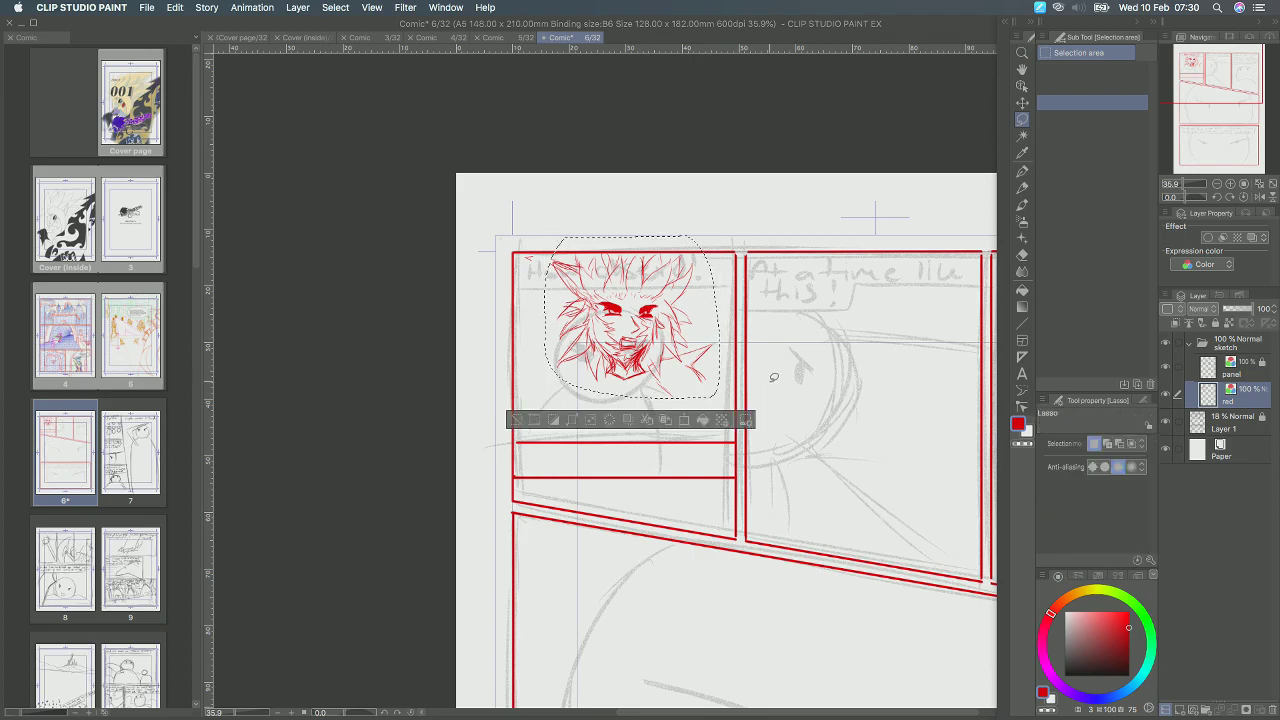
pyautogui.click(1022, 171)
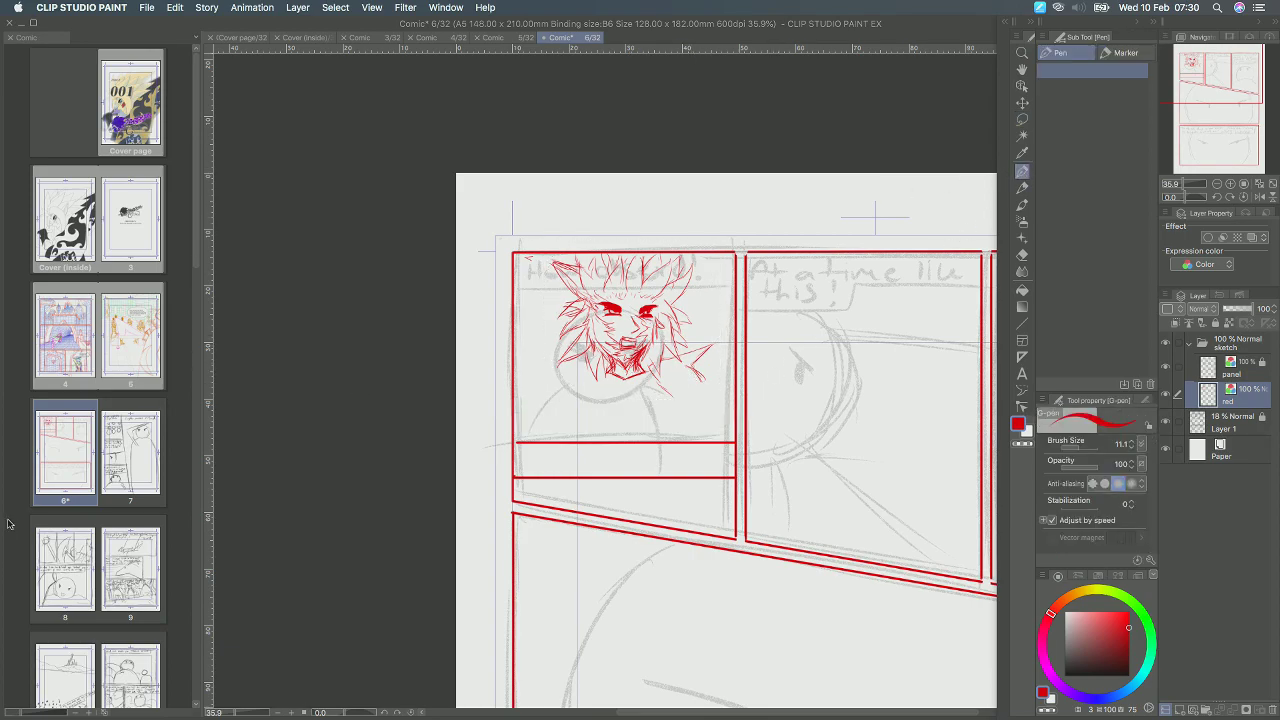
# Open page 5 in its own floating window and narrow the page list of the main window.
pyautogui.doubleClick(138, 368)
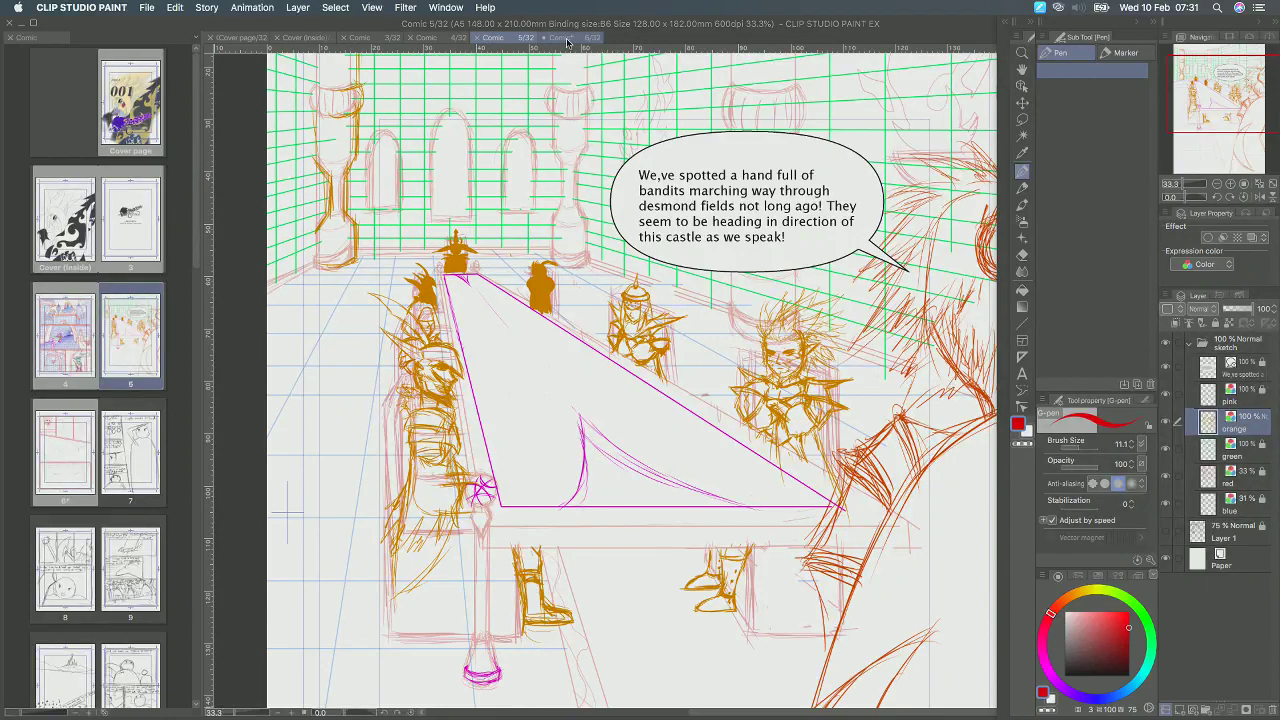
pyautogui.moveTo(506, 42); pyautogui.dragTo(552, 90)
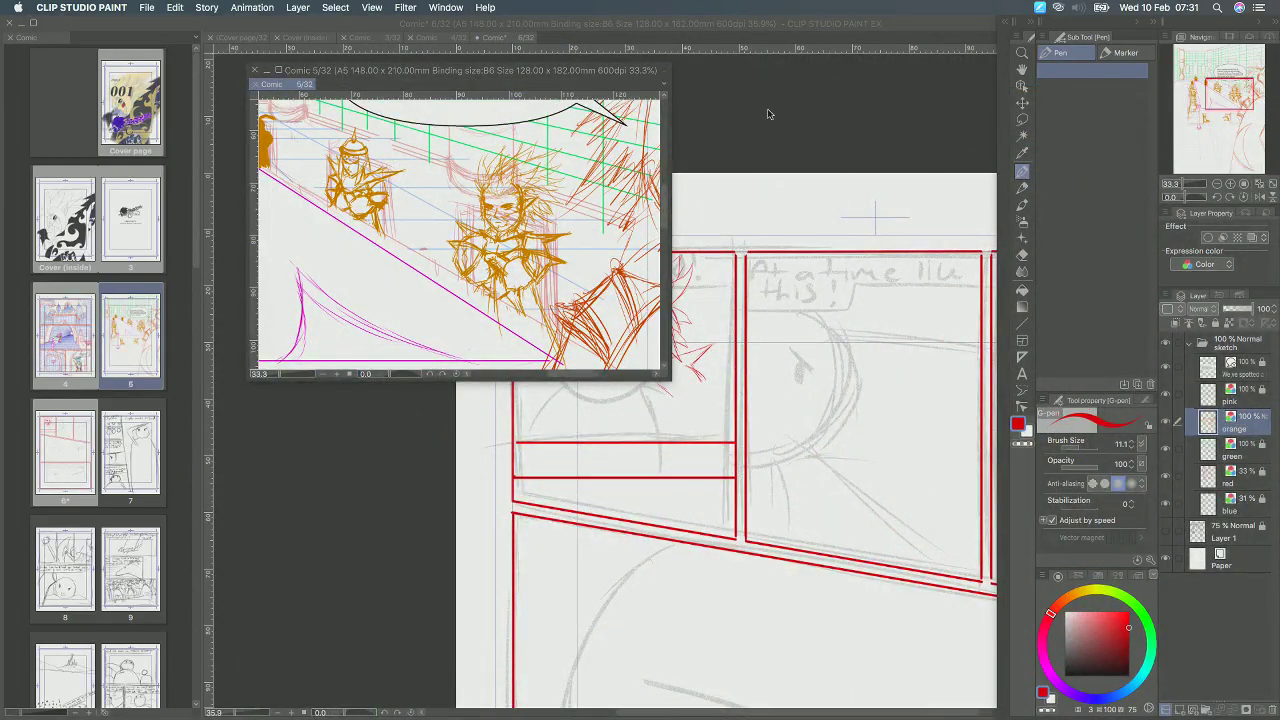
pyautogui.press('super+w')
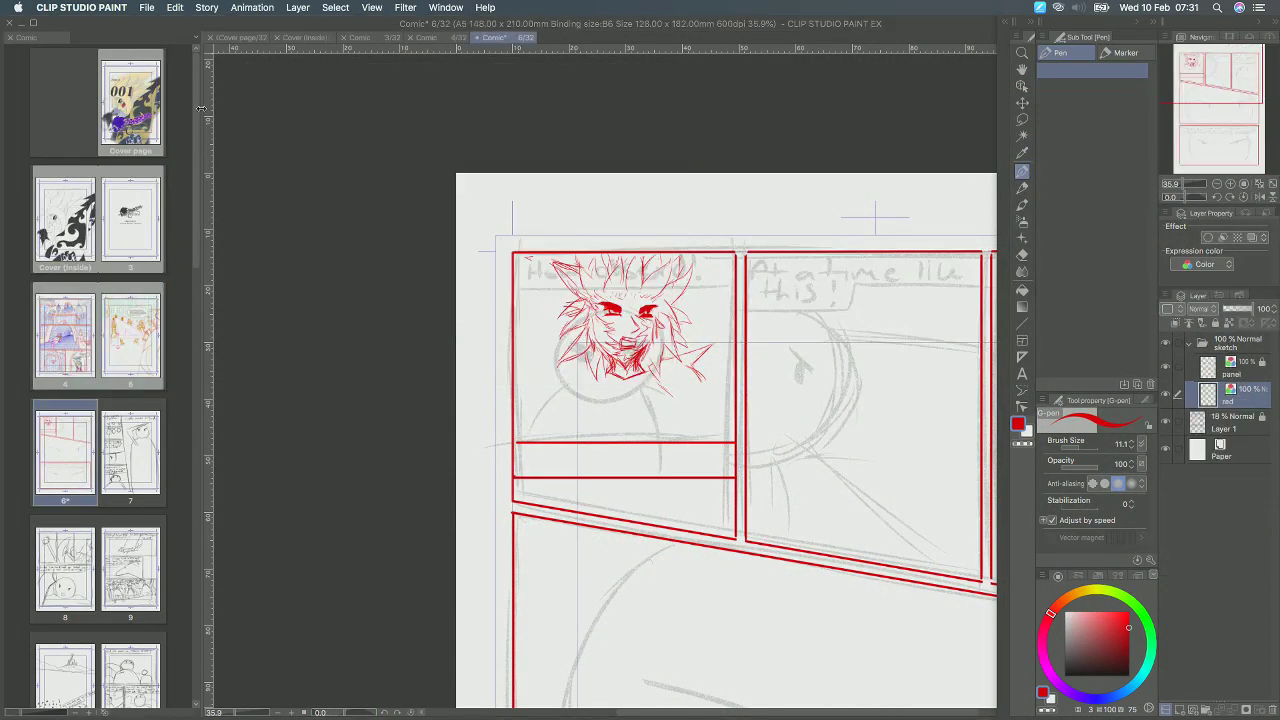
pyautogui.click(200, 111)
pyautogui.moveTo(203, 107); pyautogui.dragTo(150, 104)
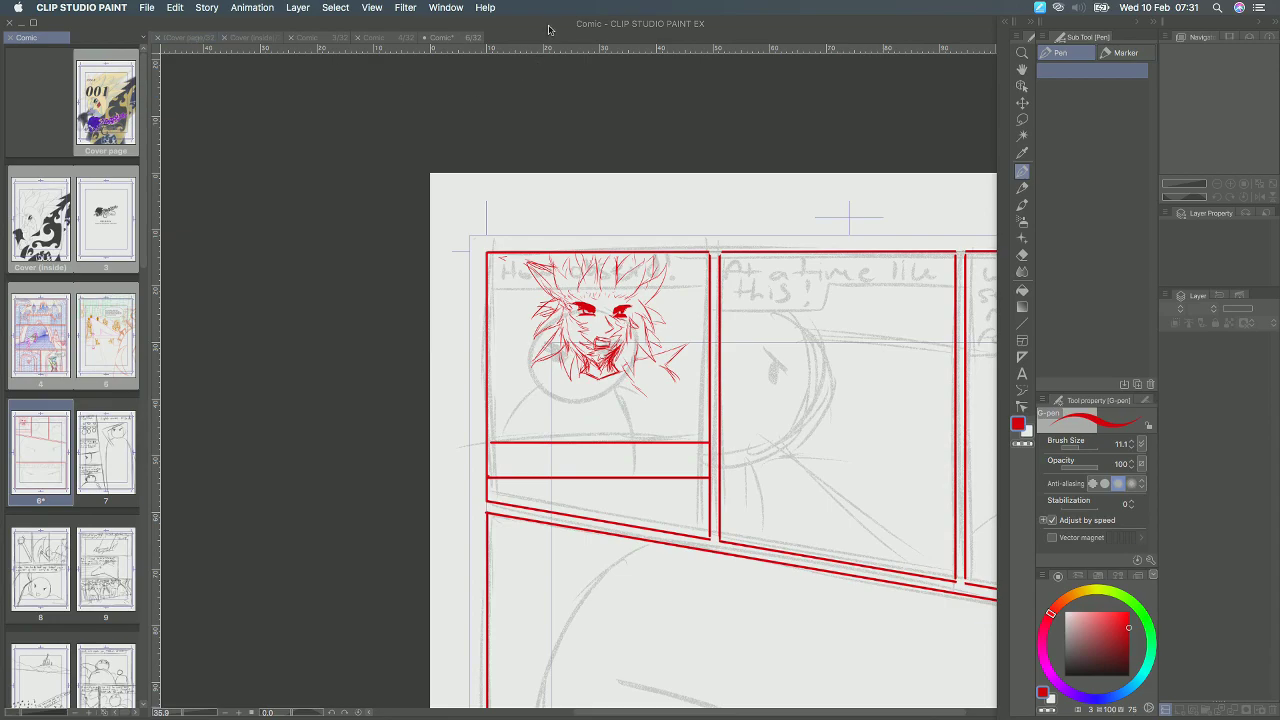
# Shift the main window down and pull in its side edge to make room for the floating page 5 window.
pyautogui.moveTo(550, 28); pyautogui.dragTo(549, 172)
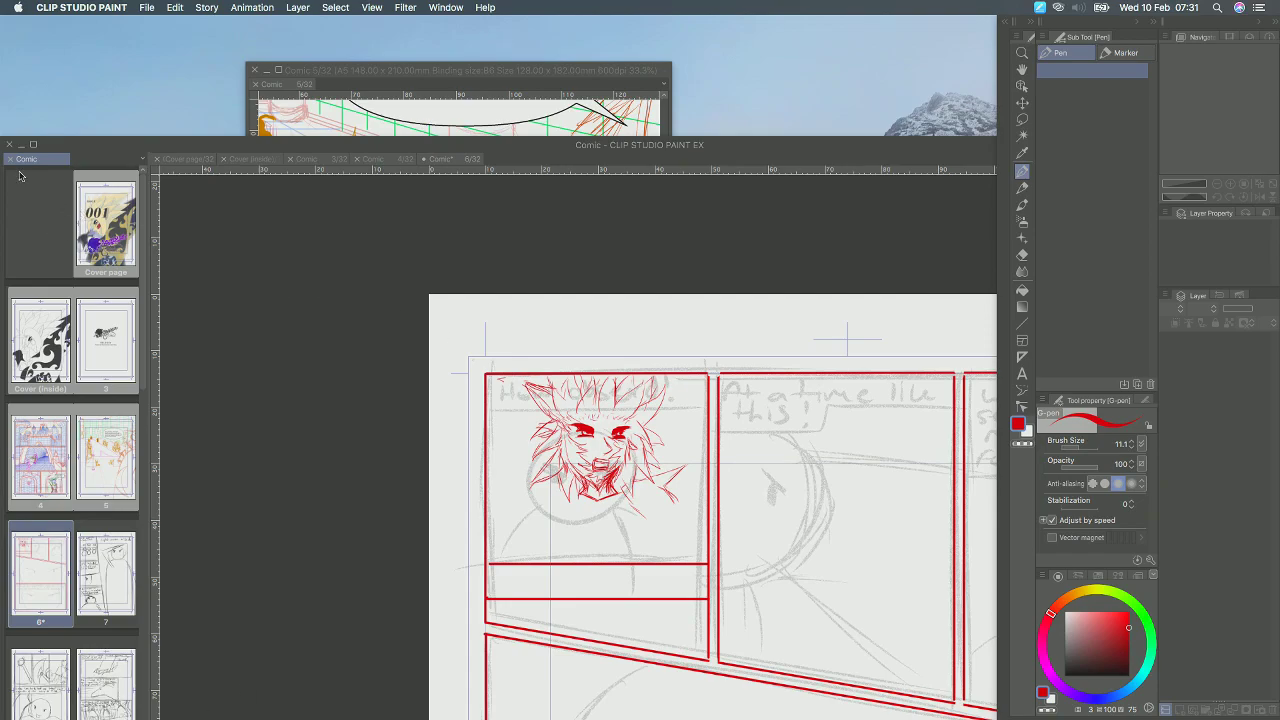
pyautogui.press('Tab')
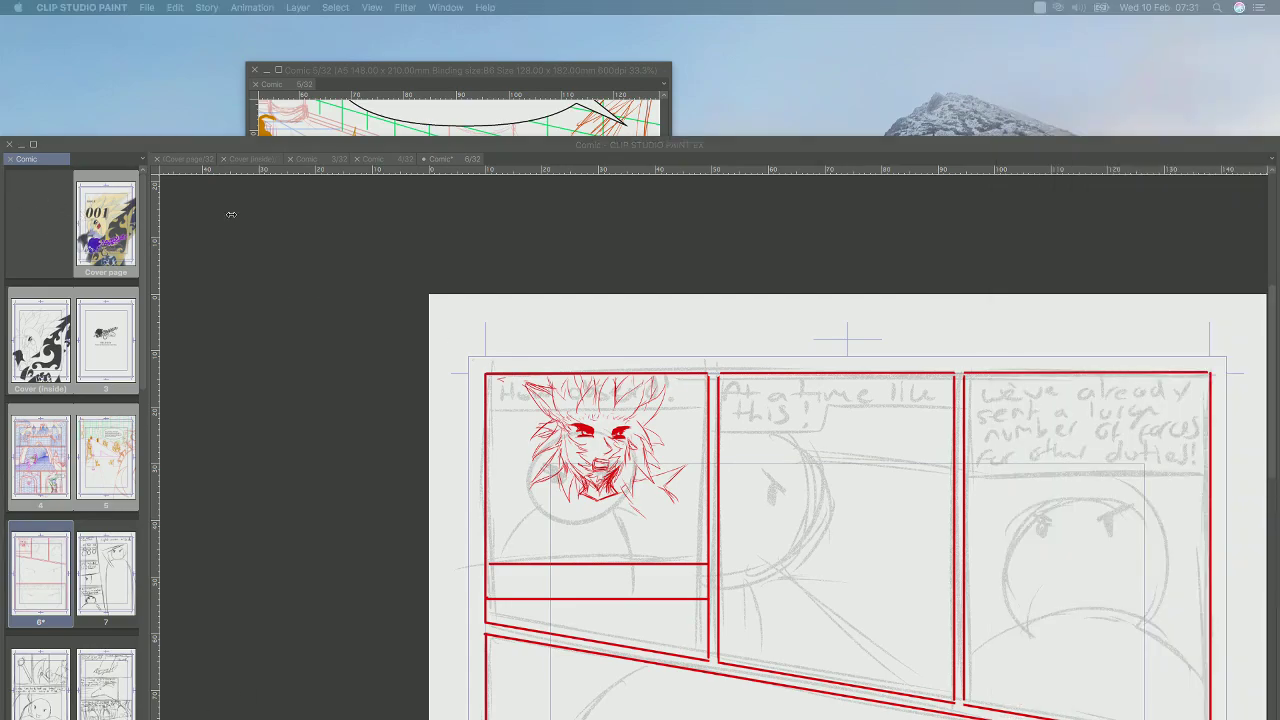
pyautogui.press('Tab')
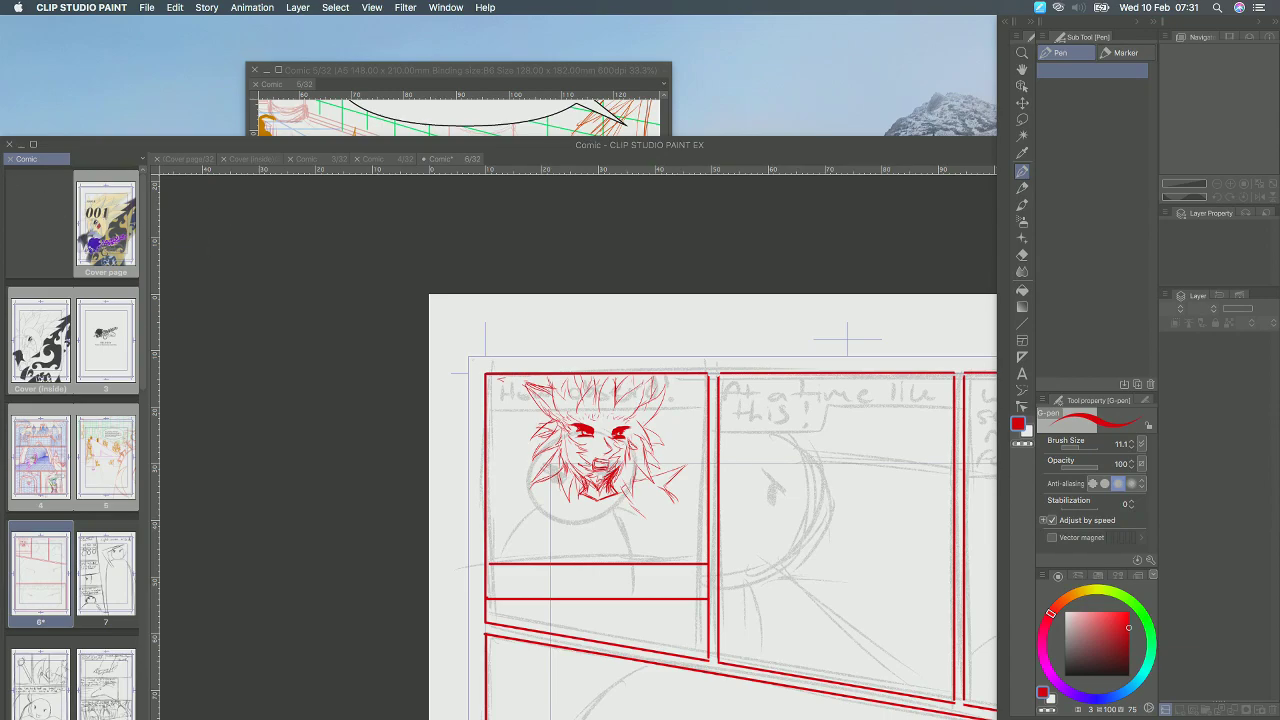
pyautogui.moveTo(48, 191); pyautogui.dragTo(168, 206)
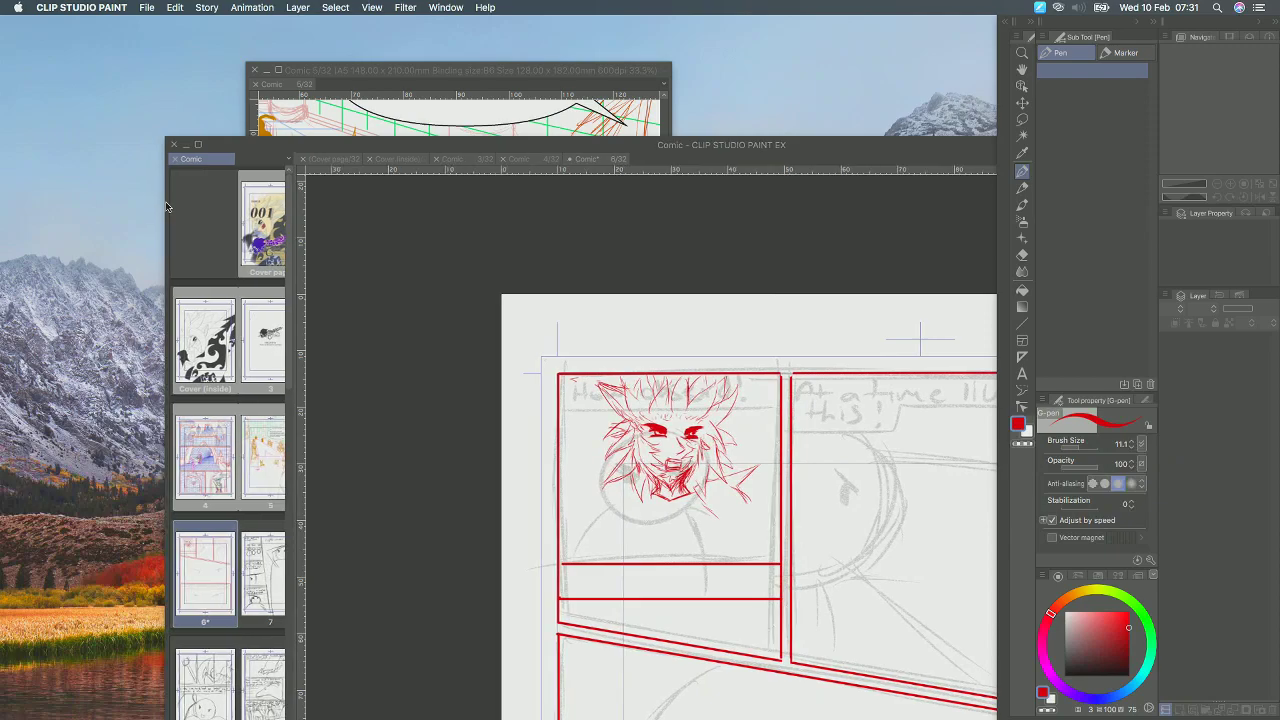
# Arrange page 5 as a full-height reference window beside the main window, and return the main window to full height.
pyautogui.moveTo(276, 67); pyautogui.dragTo(38, 21)
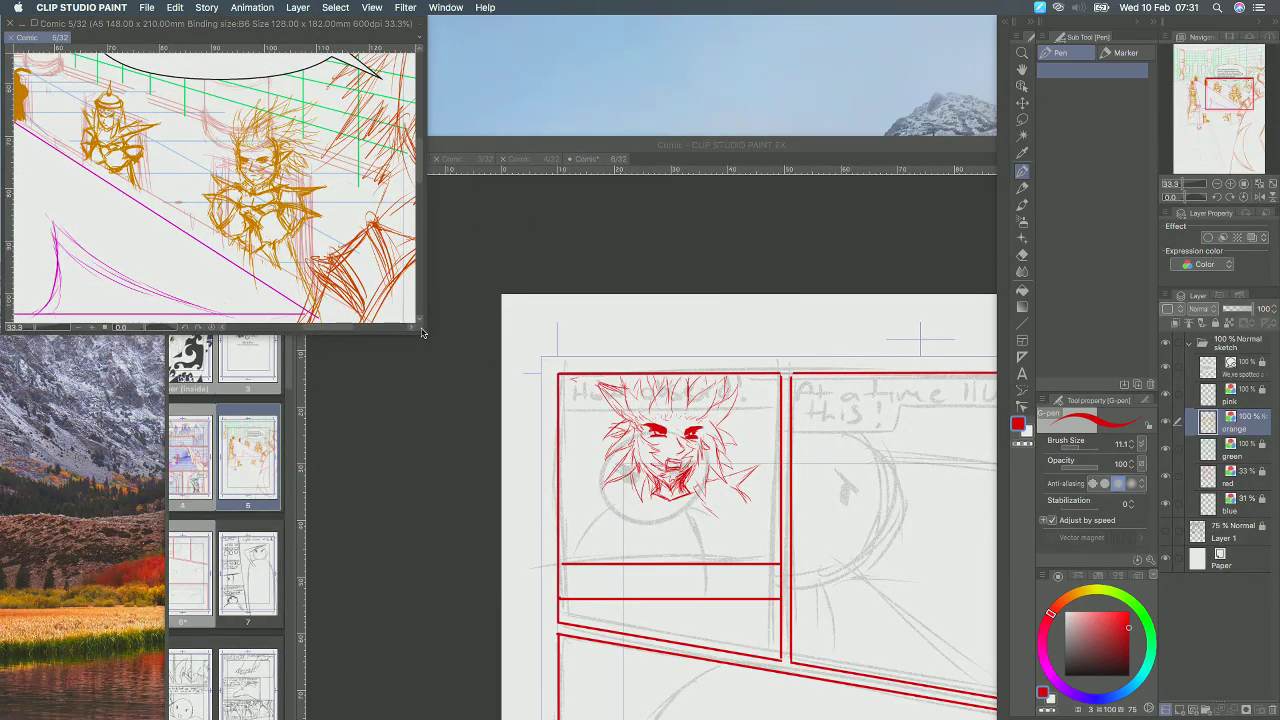
pyautogui.moveTo(421, 333); pyautogui.dragTo(318, 714)
pyautogui.moveTo(686, 146); pyautogui.dragTo(686, 24)
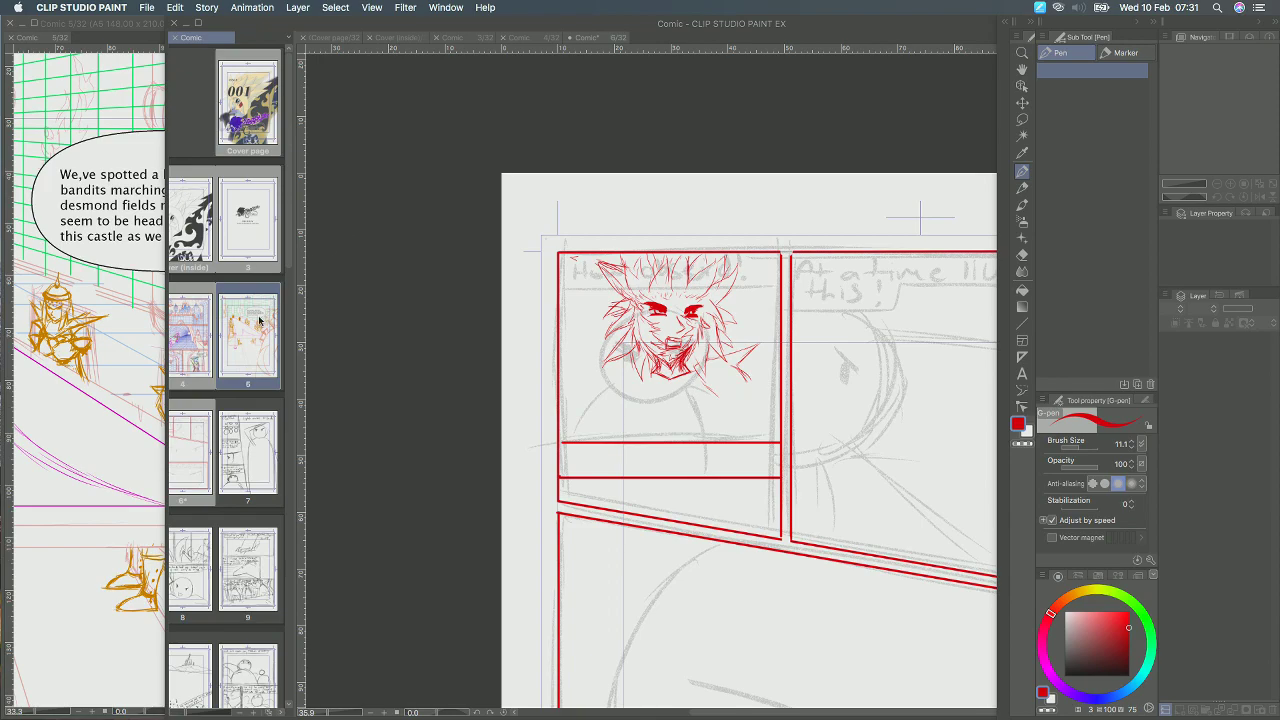
pyautogui.moveTo(167, 628); pyautogui.dragTo(313, 645)
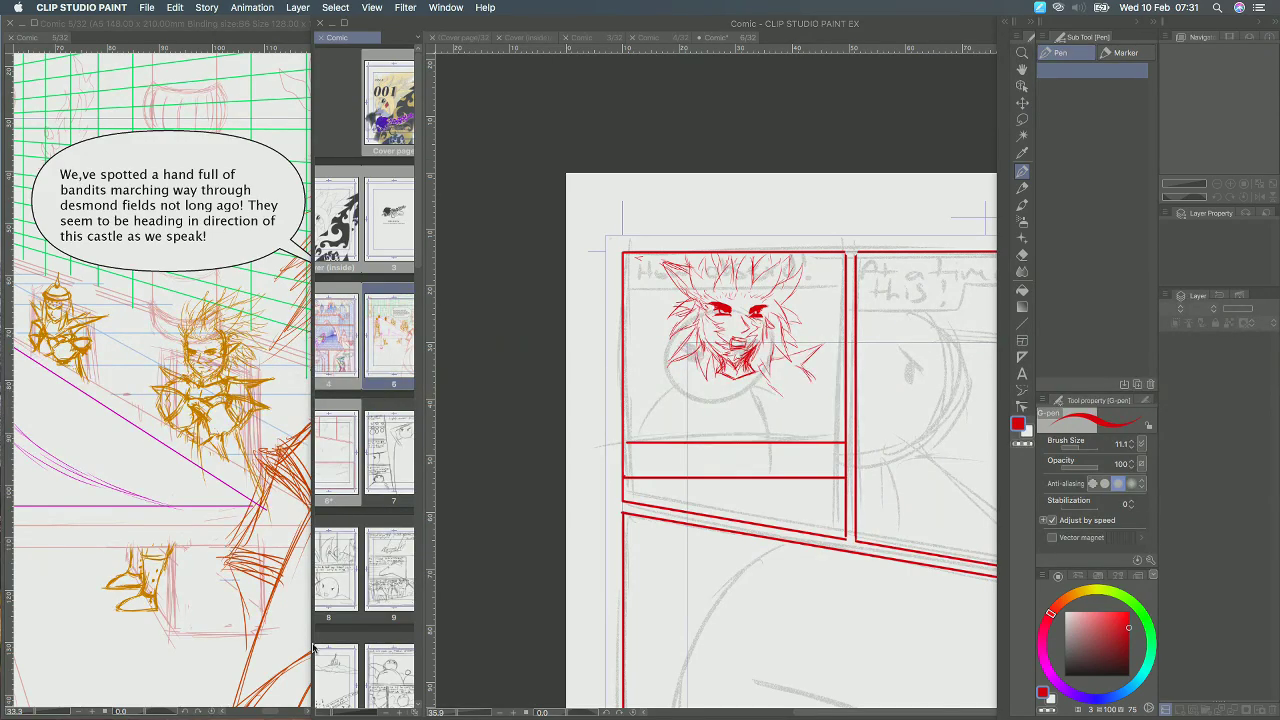
# Reactivate page 6 and widen the page list so both columns of page thumbnails fit.
pyautogui.click(178, 377)
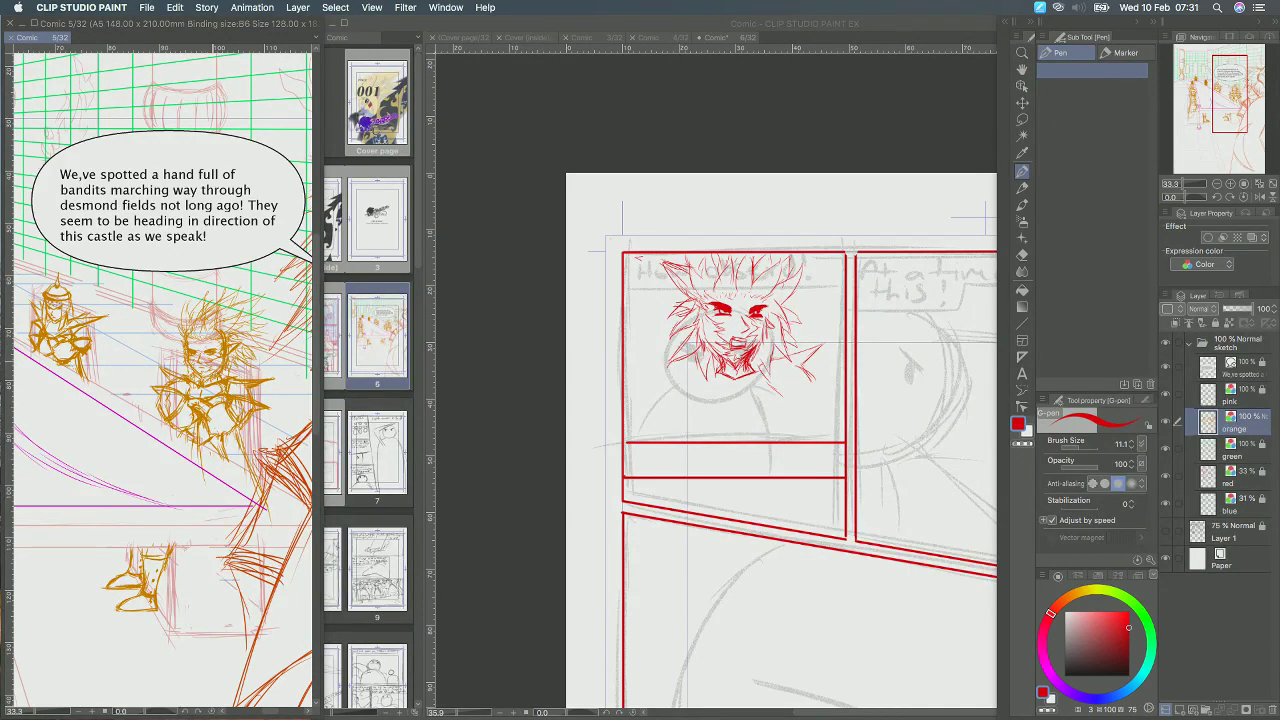
pyautogui.click(378, 404)
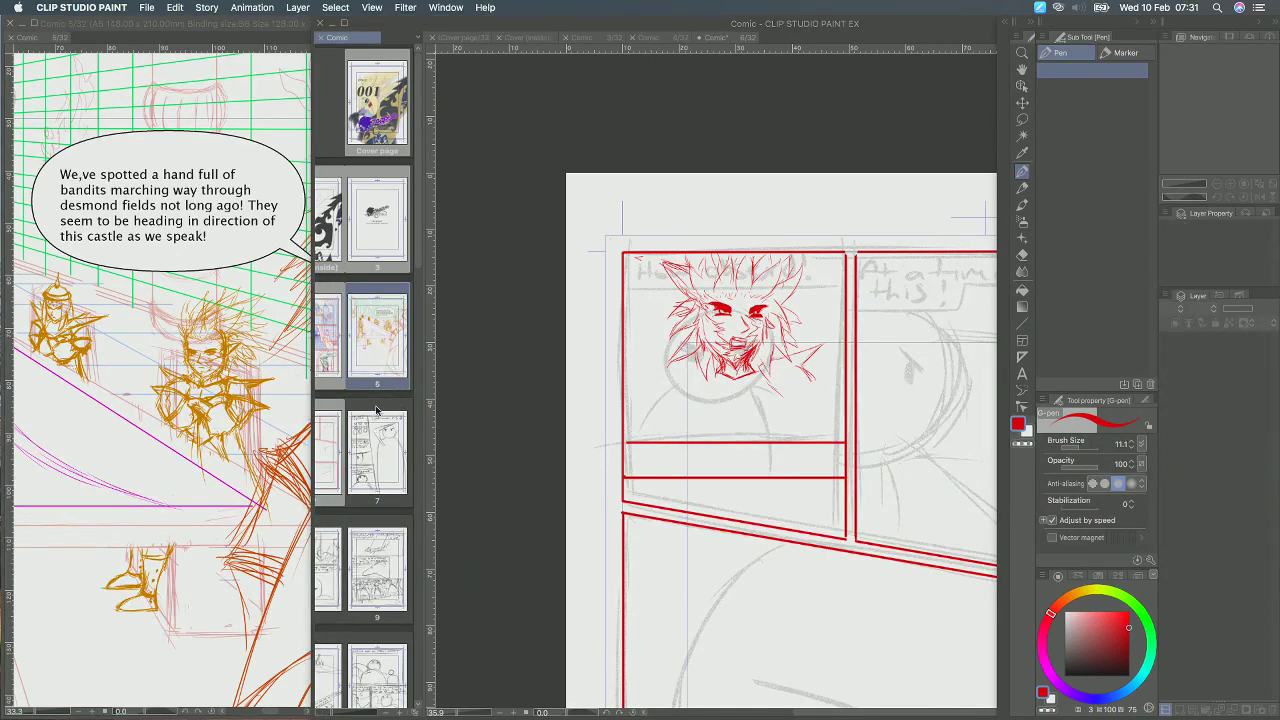
pyautogui.click(499, 236)
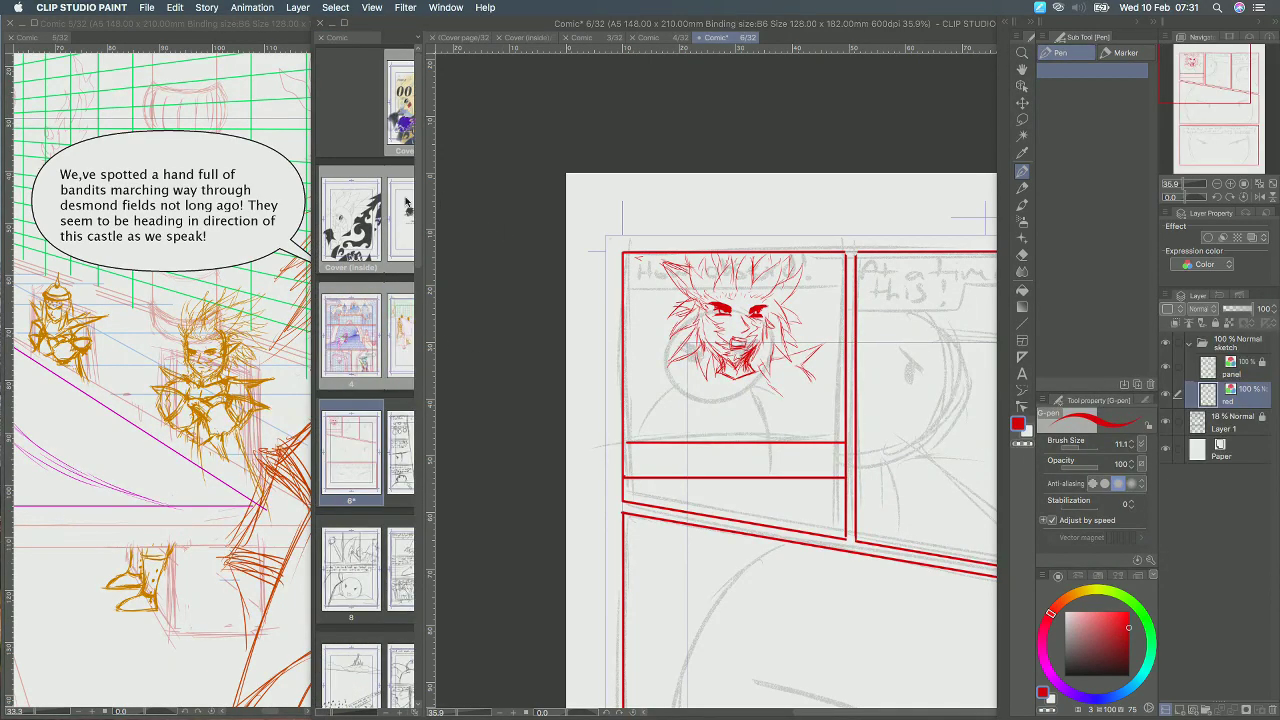
pyautogui.click(421, 297)
pyautogui.moveTo(421, 297); pyautogui.dragTo(459, 306)
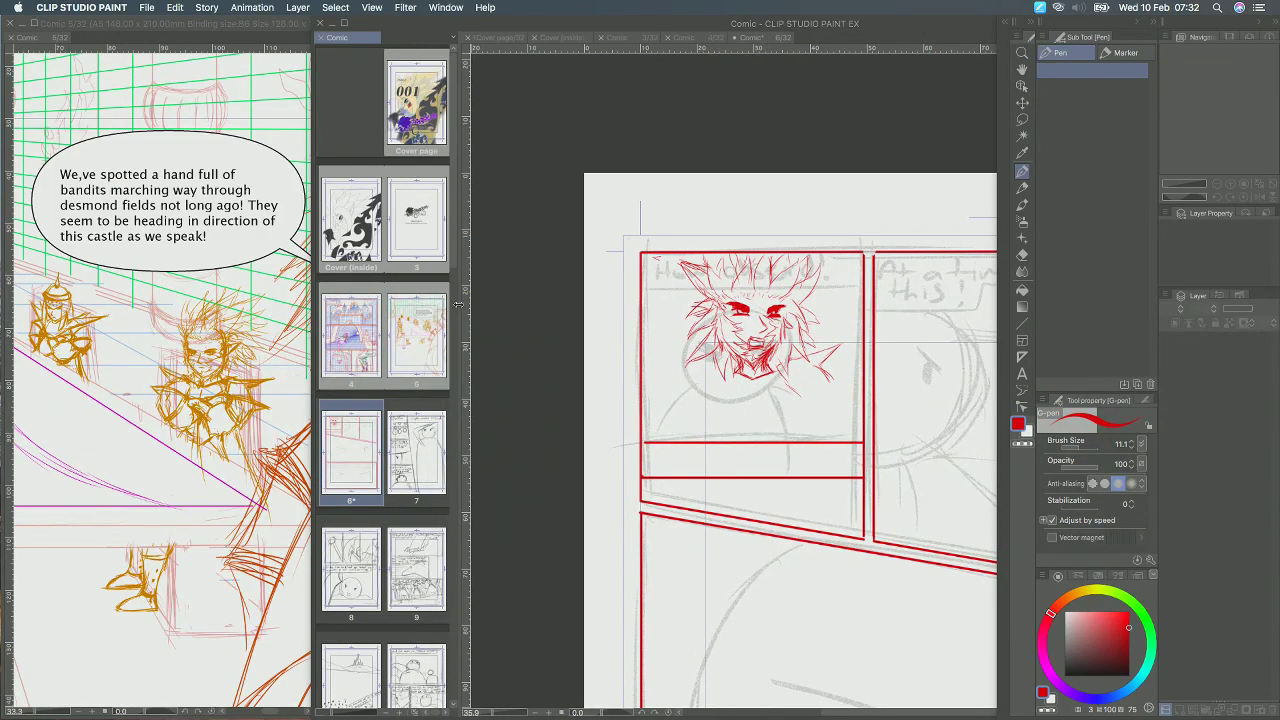
# Zoom page 5 out to 23.5% around the seated characters for reference.
pyautogui.click(104, 371)
pyautogui.scroll(-3, 104, 371)
pyautogui.scroll(2, 104, 371)
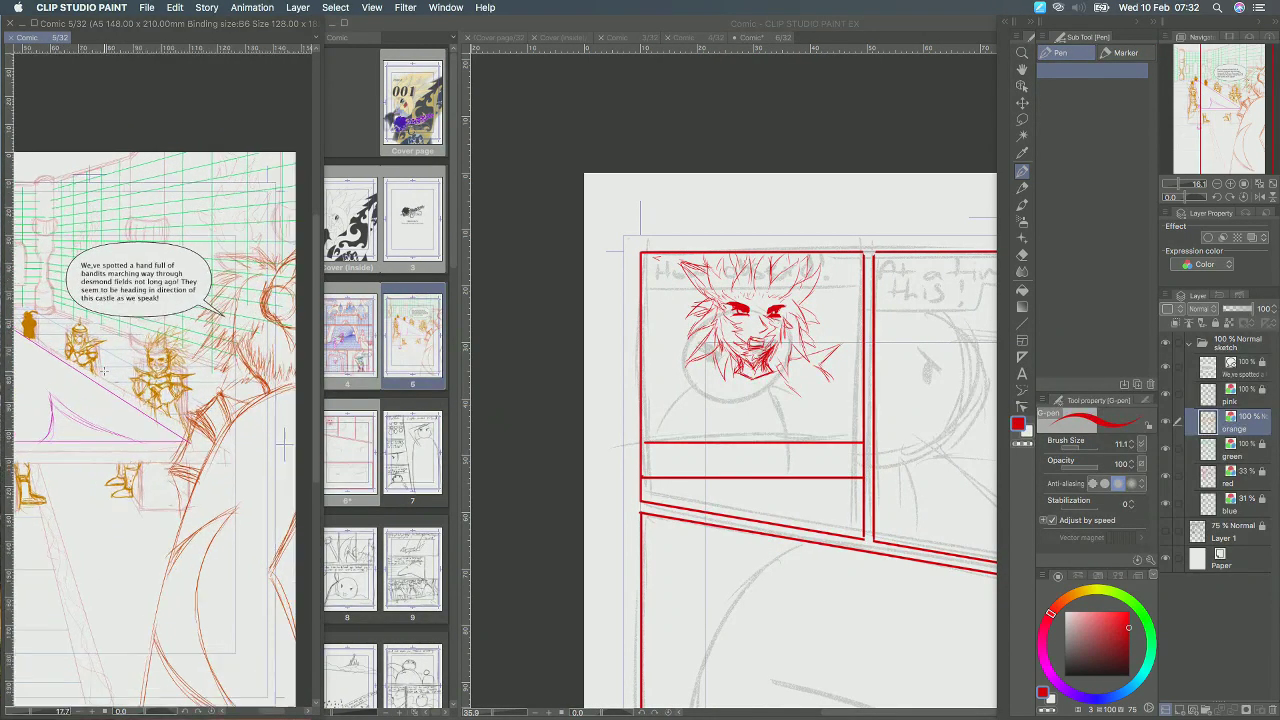
pyautogui.hscroll(-3, 162, 386)
pyautogui.scroll(-2, 162, 386)
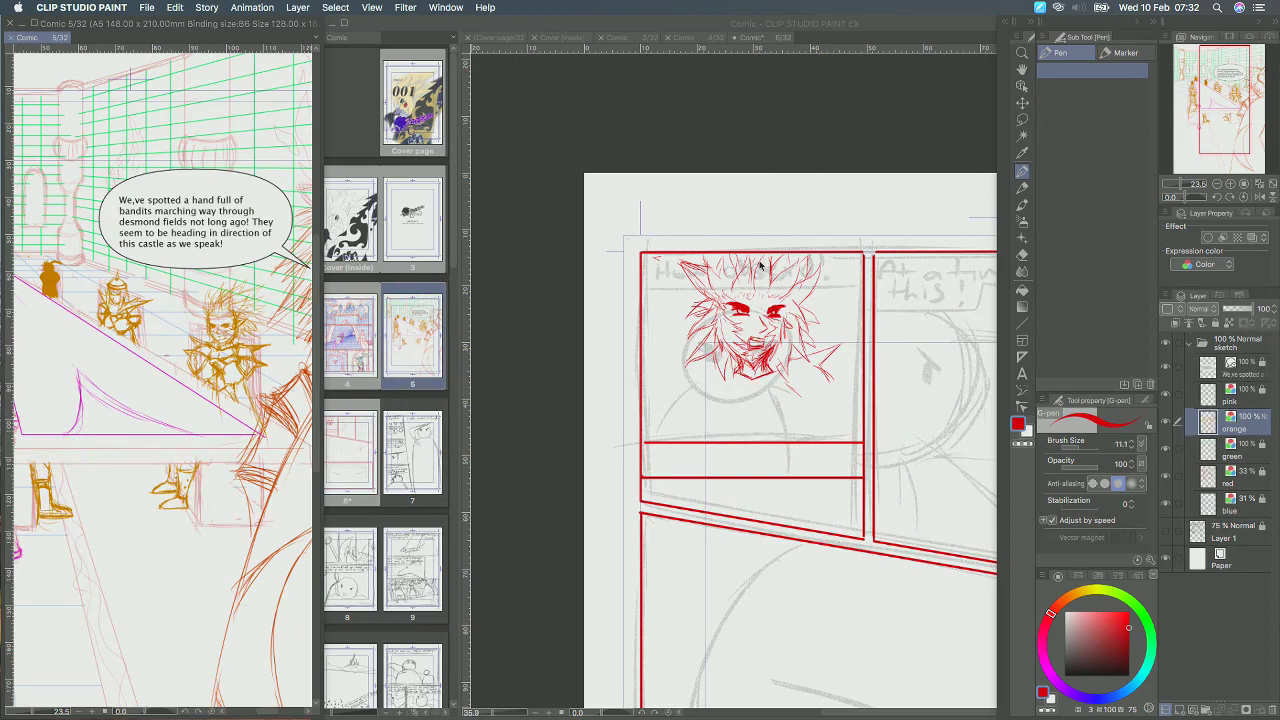
# Return to the first panel of page 6 and save the page.
pyautogui.click(739, 337)
pyautogui.hscroll(3, 818, 408)
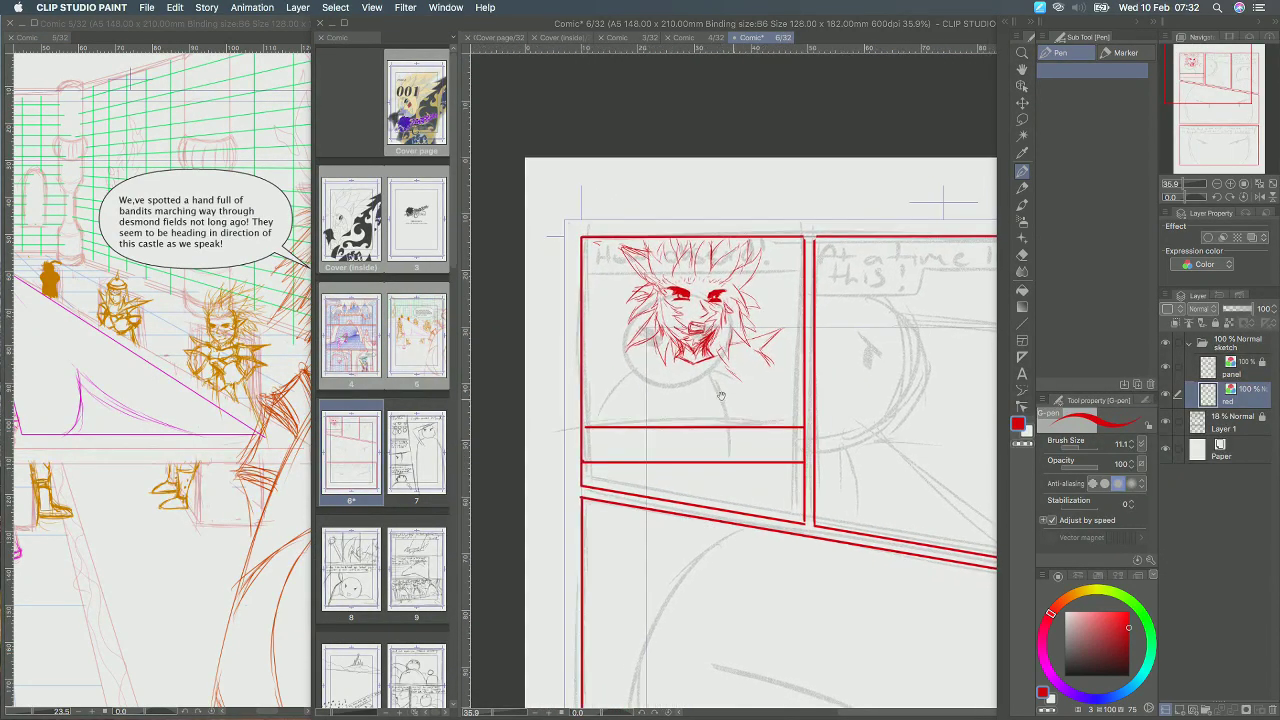
pyautogui.hscroll(4, 765, 411)
pyautogui.scroll(-1, 765, 411)
pyautogui.press('super+s')
# Sketch the spiked shoulder guard and angular upper arm beneath the right side of the hair, undoing the last trial strokes.
pyautogui.moveTo(700, 368); pyautogui.dragTo(703, 355)
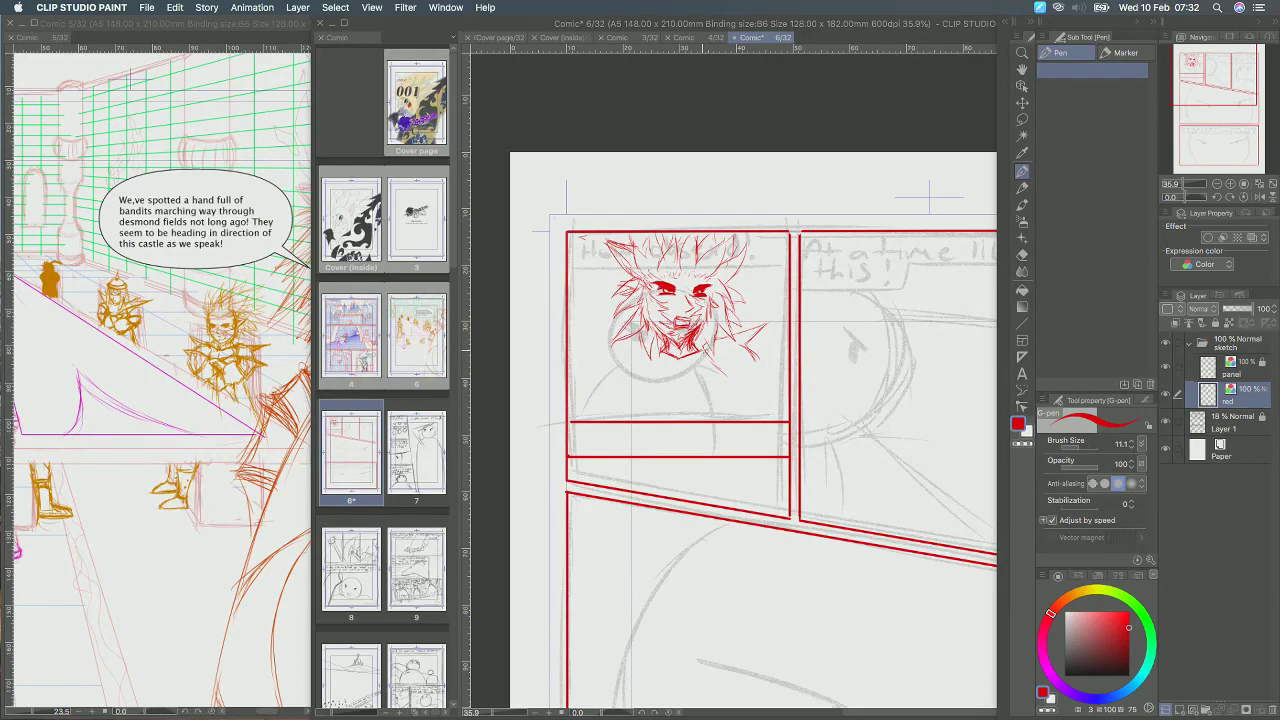
pyautogui.moveTo(710, 339)
pyautogui.mouseDown()
pyautogui.moveTo(728, 351)
pyautogui.moveTo(721, 369)
pyautogui.mouseUp()
pyautogui.moveTo(727, 367)
pyautogui.mouseDown()
pyautogui.moveTo(708, 380)
pyautogui.moveTo(714, 392)
pyautogui.moveTo(756, 410)
pyautogui.mouseUp()
pyautogui.moveTo(712, 360); pyautogui.dragTo(730, 374)
pyautogui.moveTo(726, 368)
pyautogui.mouseDown()
pyautogui.moveTo(786, 356)
pyautogui.moveTo(752, 414)
pyautogui.moveTo(758, 392)
pyautogui.moveTo(720, 430)
pyautogui.mouseUp()
pyautogui.press('super+z')
pyautogui.press('super+z')
pyautogui.press('super+z')
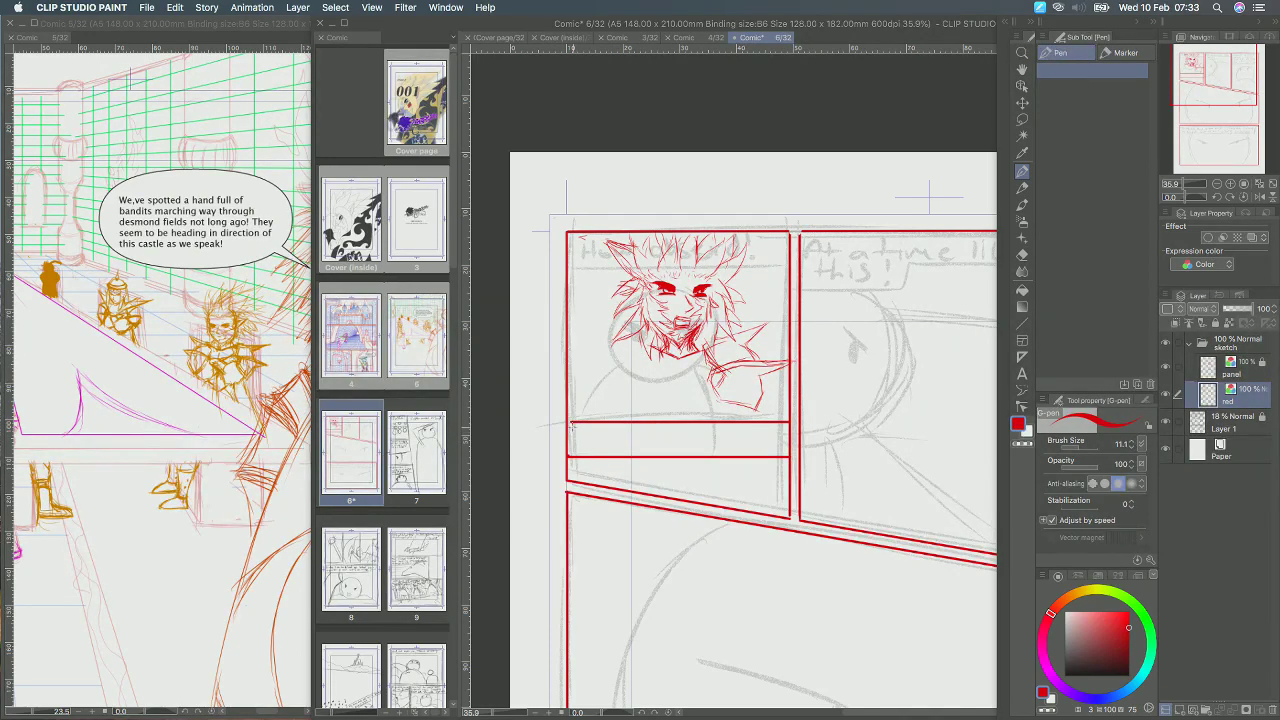
# Rough in the fist's outline at the first panel's lower left corner and write a short arrow note beside it, checking page 5.
pyautogui.moveTo(574, 411)
pyautogui.mouseDown()
pyautogui.moveTo(605, 417)
pyautogui.moveTo(607, 456)
pyautogui.mouseUp()
pyautogui.moveTo(809, 389); pyautogui.dragTo(721, 405)
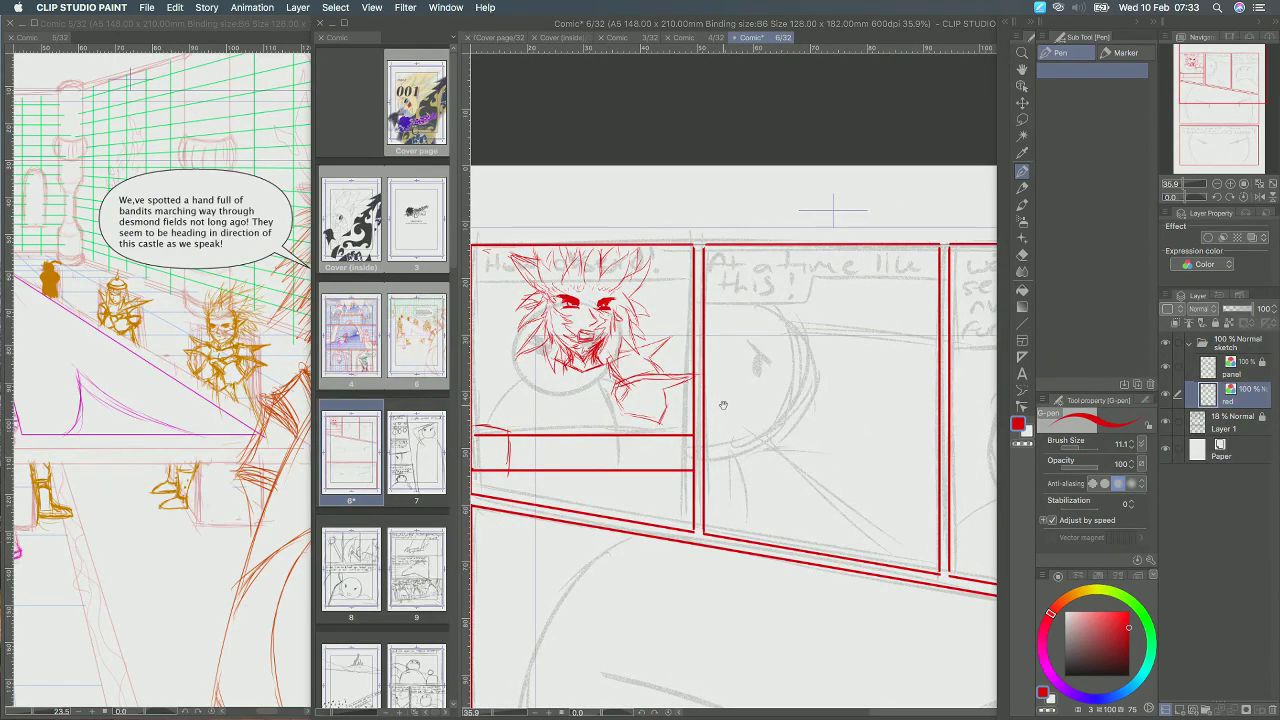
pyautogui.click(207, 406)
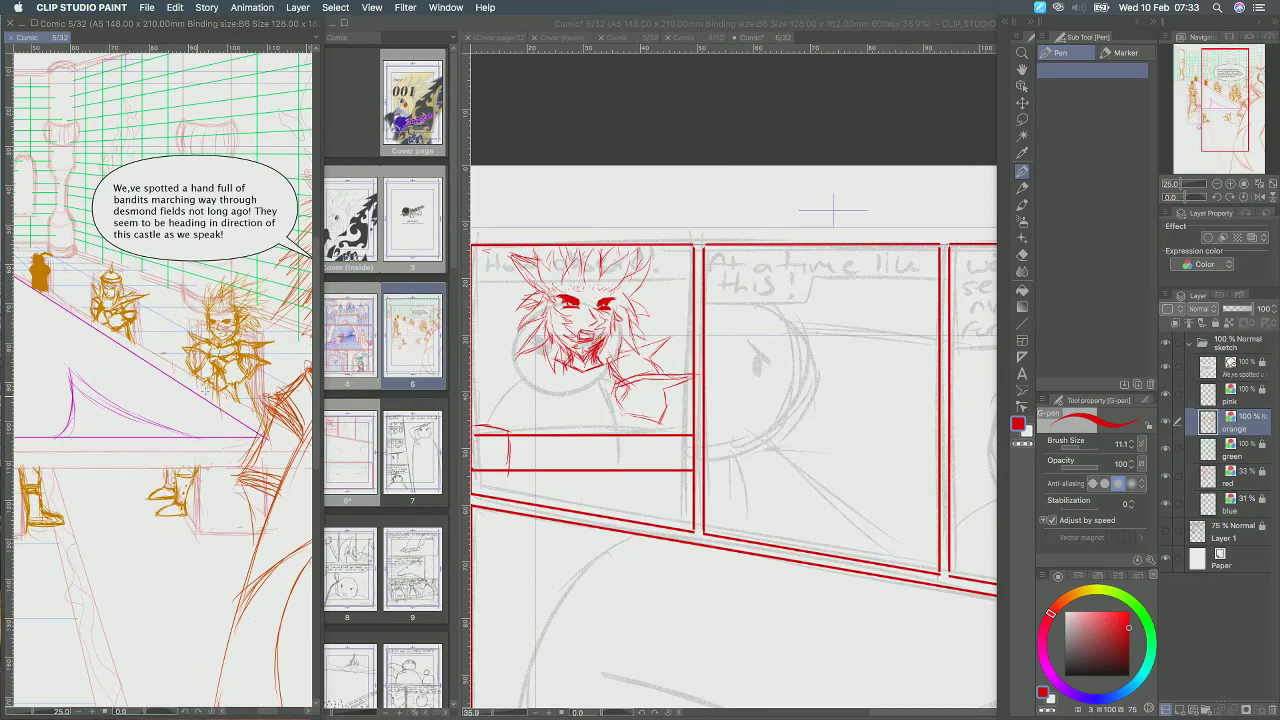
pyautogui.scroll(-3, 205, 389)
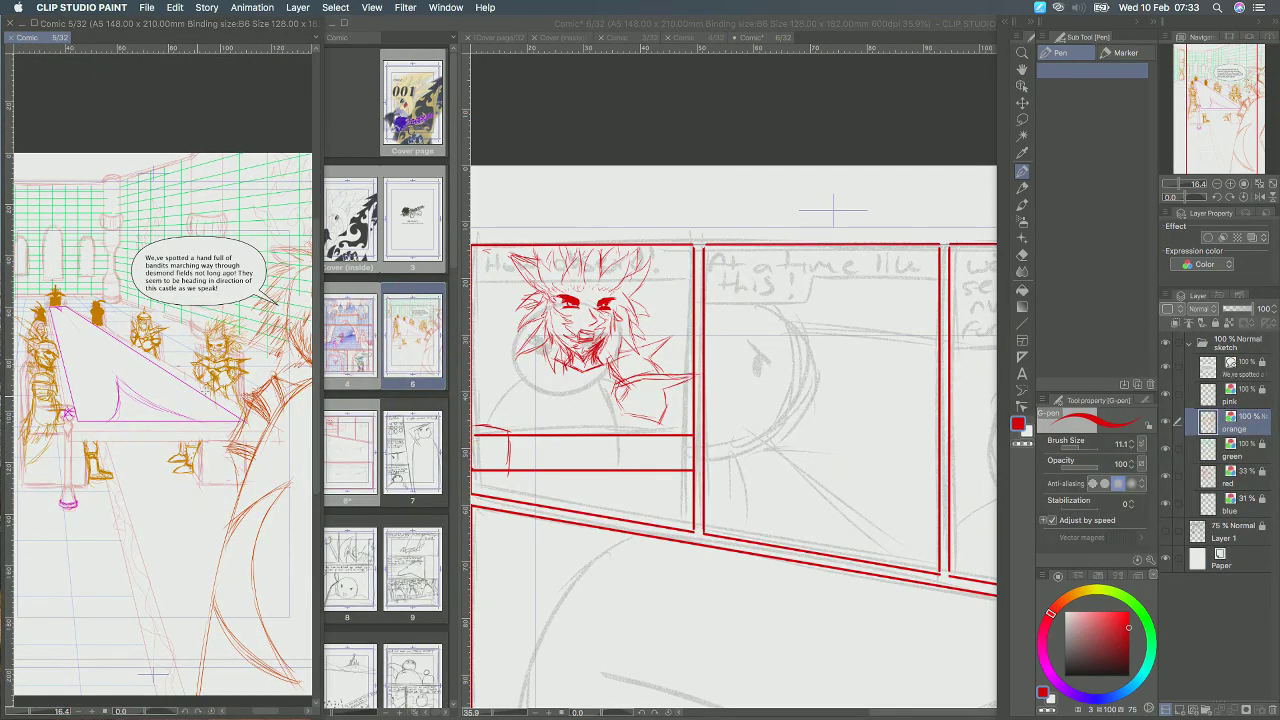
pyautogui.scroll(2, 205, 389)
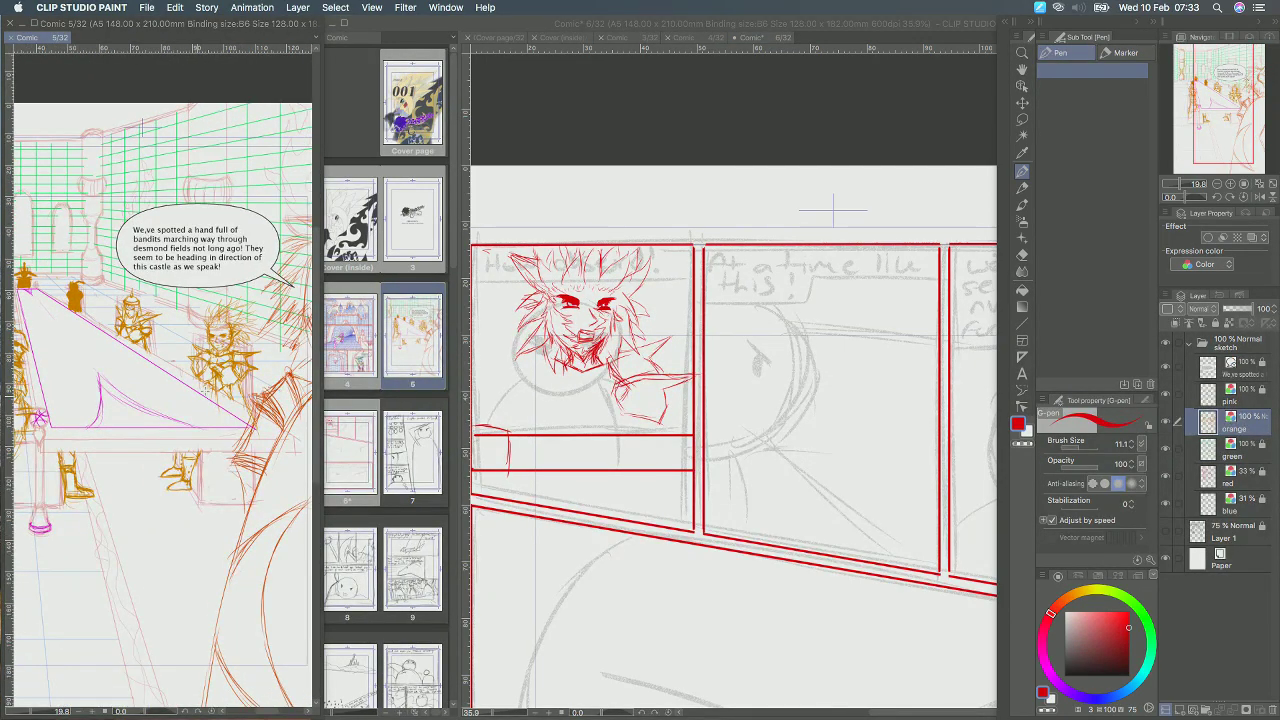
pyautogui.click(623, 370)
pyautogui.press('space')
pyautogui.moveTo(553, 456)
pyautogui.mouseDown()
pyautogui.moveTo(611, 432)
pyautogui.moveTo(566, 449)
pyautogui.moveTo(584, 432)
pyautogui.moveTo(631, 430)
pyautogui.mouseUp()
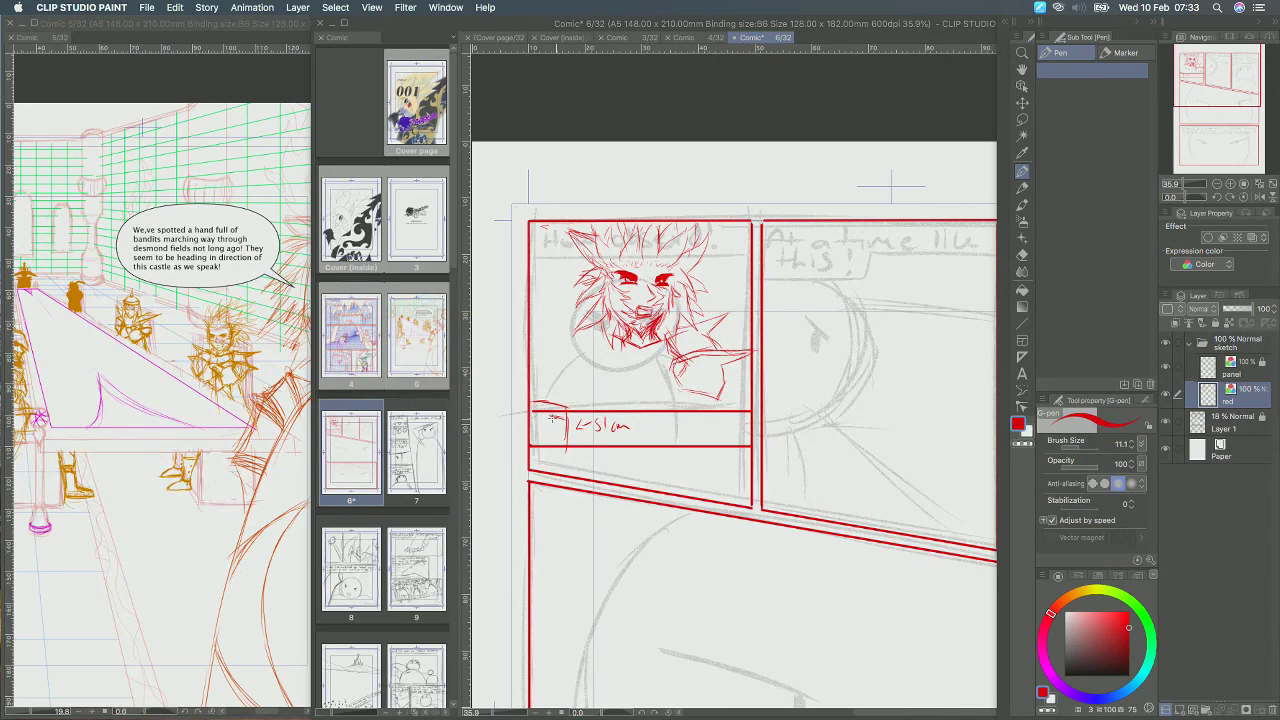
# Refine the clenched fist over the table edge with finger and knuckle lines, undoing the trial strokes along the way.
pyautogui.moveTo(545, 416); pyautogui.dragTo(571, 432)
pyautogui.press('super+z')
pyautogui.press('super+z')
pyautogui.press('super+z')
pyautogui.moveTo(538, 410)
pyautogui.mouseDown()
pyautogui.moveTo(540, 457)
pyautogui.moveTo(543, 437)
pyautogui.moveTo(588, 454)
pyautogui.mouseUp()
pyautogui.press('super+z')
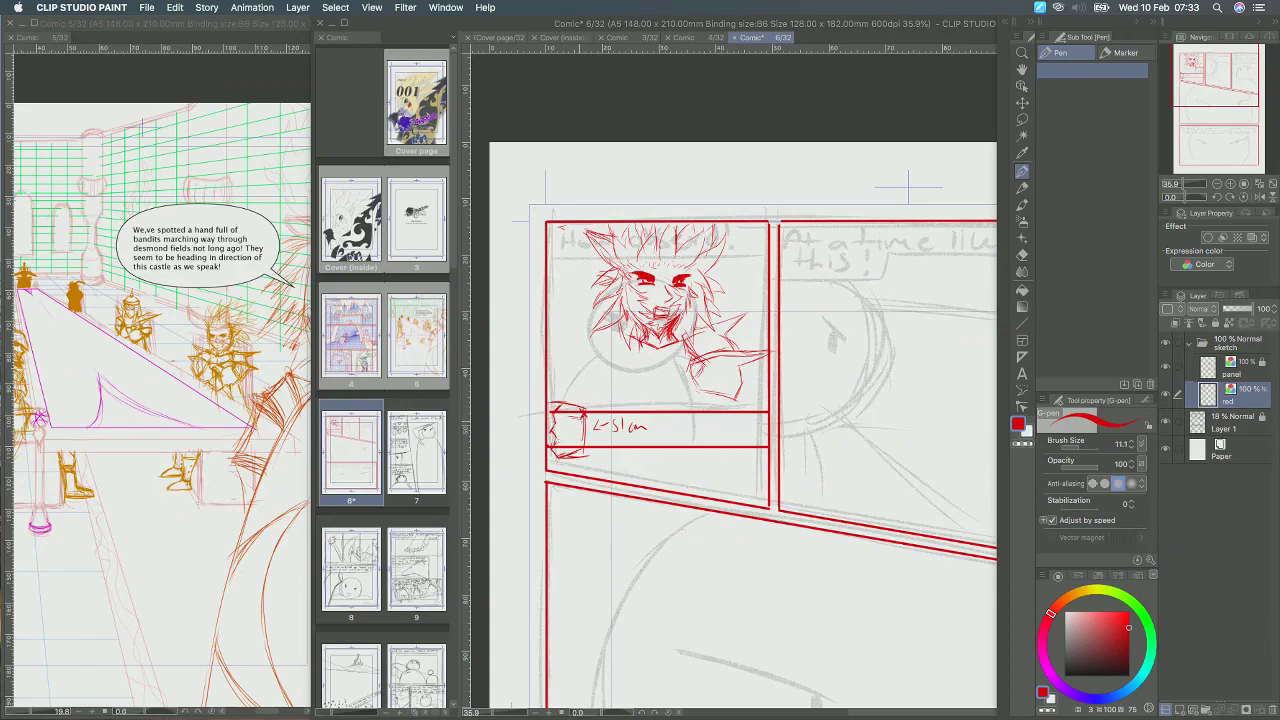
pyautogui.moveTo(561, 415); pyautogui.dragTo(576, 439)
pyautogui.moveTo(576, 446)
pyautogui.mouseDown()
pyautogui.moveTo(586, 456)
pyautogui.moveTo(550, 442)
pyautogui.mouseUp()
# Sketch the spiked shoulder guard above the fist and add detail strokes to the opposite shoulder guard.
pyautogui.moveTo(588, 330); pyautogui.dragTo(568, 342)
pyautogui.moveTo(696, 334); pyautogui.dragTo(754, 310)
pyautogui.moveTo(582, 342)
pyautogui.mouseDown()
pyautogui.moveTo(547, 364)
pyautogui.moveTo(570, 370)
pyautogui.mouseUp()
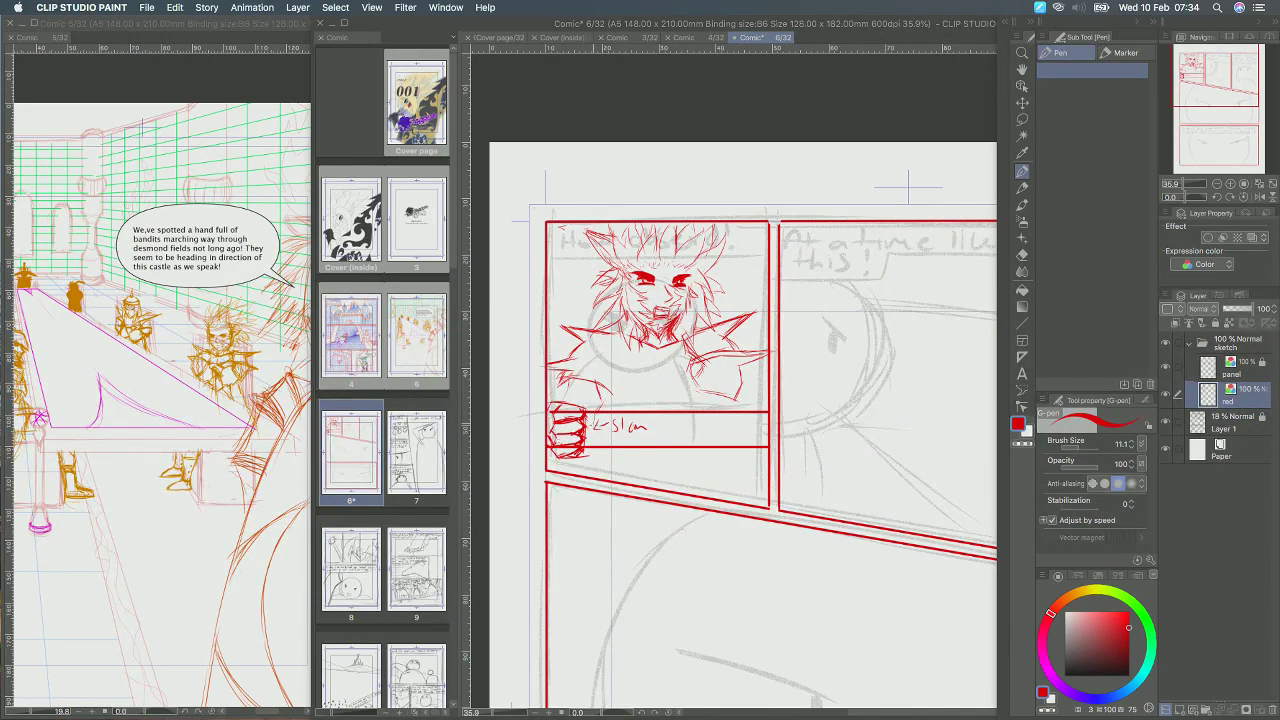
# Sketch the banded arm armour joining the shoulder guard to the fist, and undo the last trial stroke.
pyautogui.moveTo(600, 419); pyautogui.dragTo(584, 450)
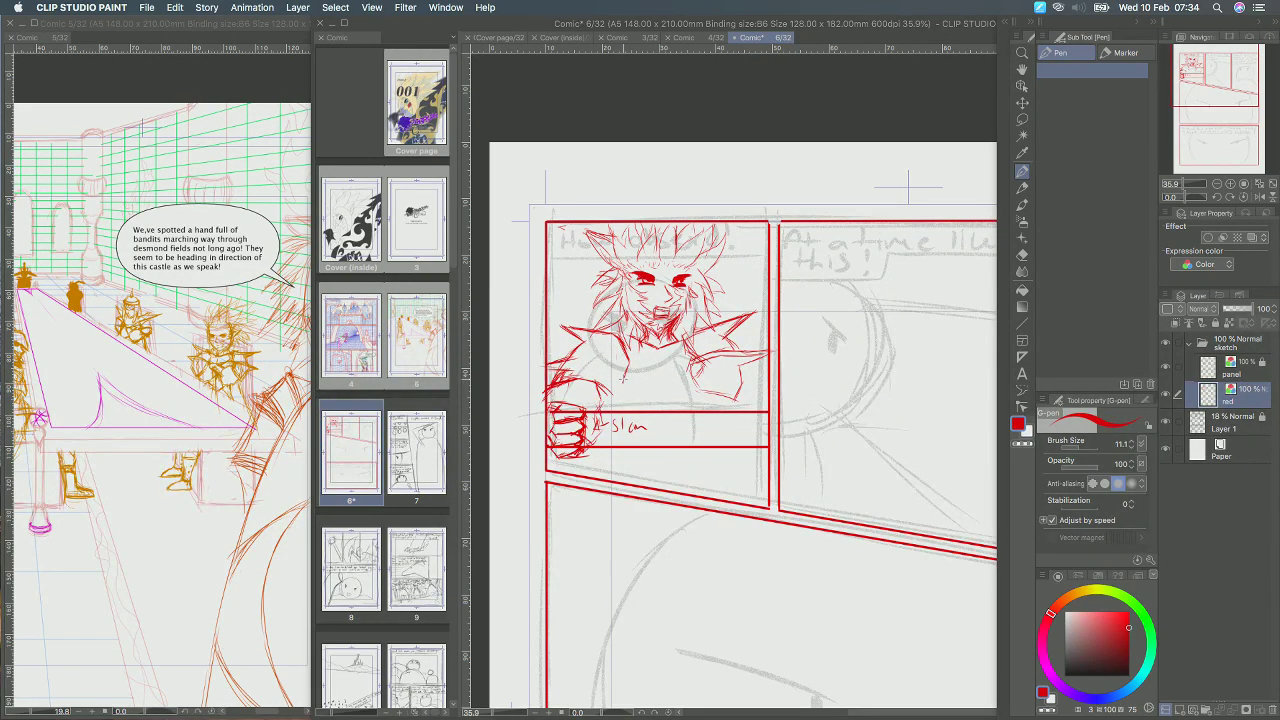
pyautogui.moveTo(586, 358)
pyautogui.mouseDown()
pyautogui.moveTo(624, 392)
pyautogui.moveTo(609, 408)
pyautogui.moveTo(618, 402)
pyautogui.mouseUp()
pyautogui.press('super+z')
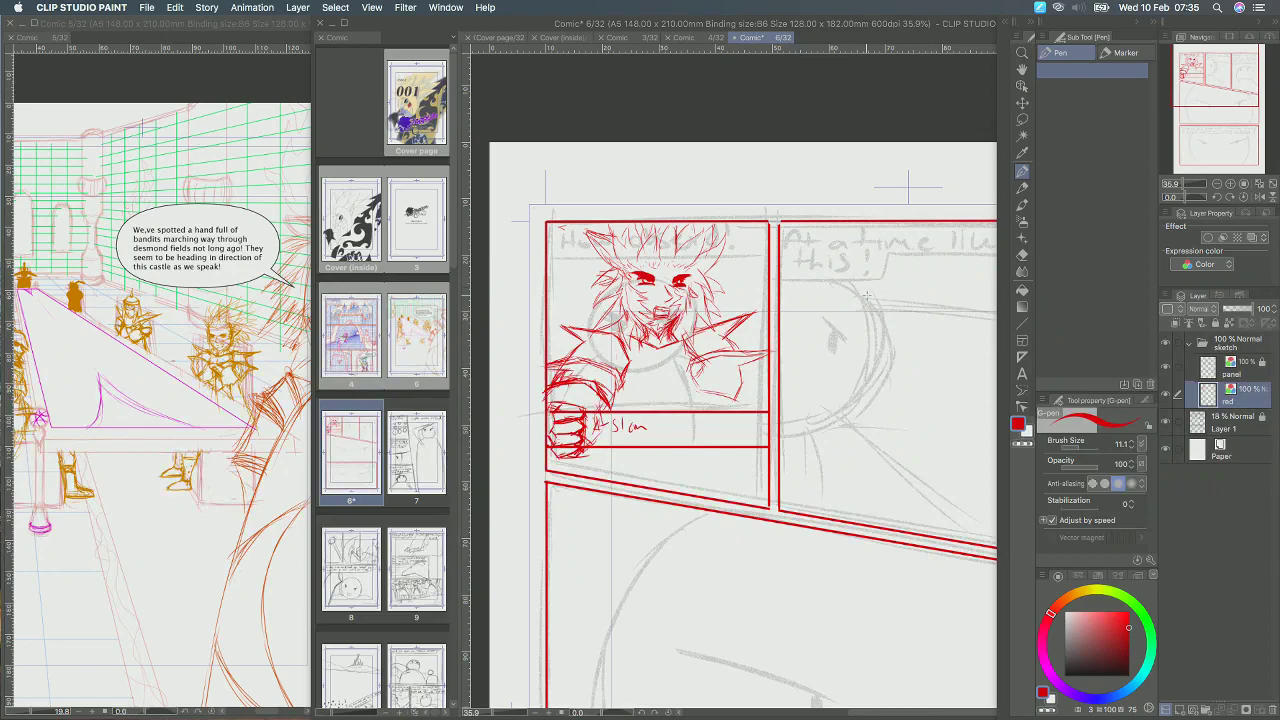
# Erase stray lines on the arm above the fist and redraw its outer edge with the pen.
pyautogui.click(1022, 254)
pyautogui.moveTo(598, 376)
pyautogui.mouseDown()
pyautogui.moveTo(578, 382)
pyautogui.moveTo(592, 376)
pyautogui.mouseUp()
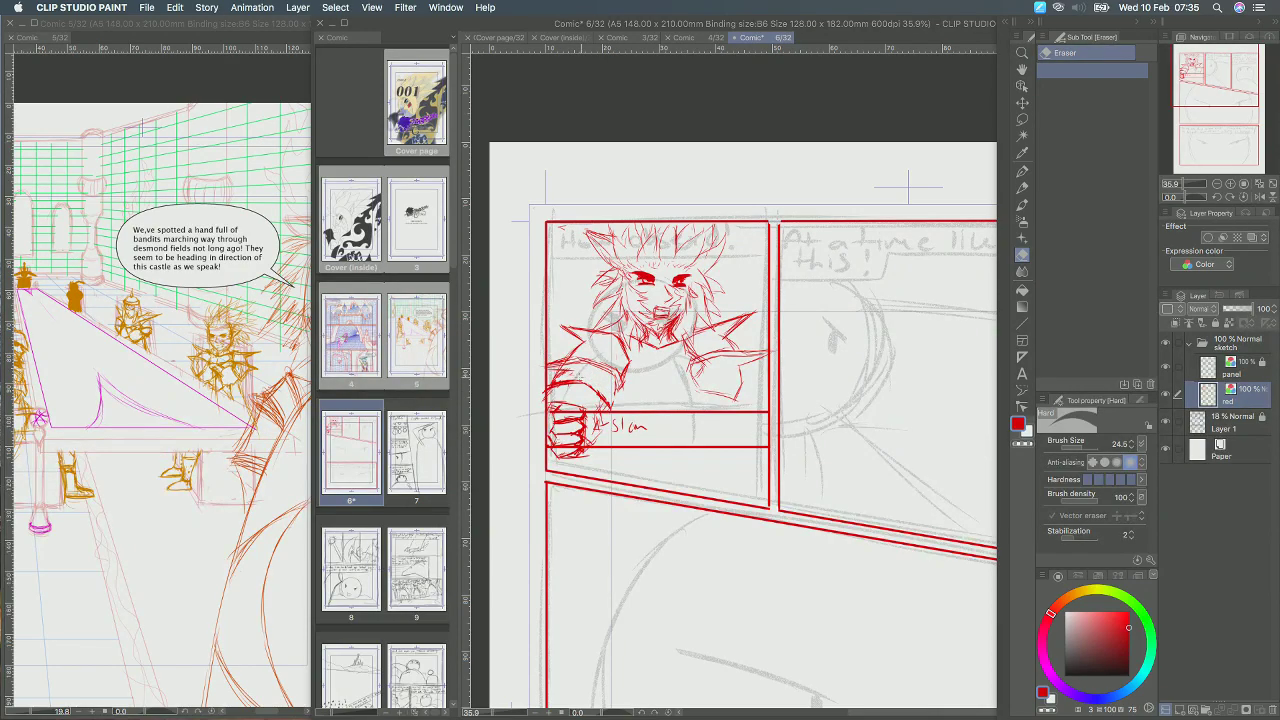
pyautogui.press('p')
pyautogui.moveTo(556, 376); pyautogui.dragTo(570, 366)
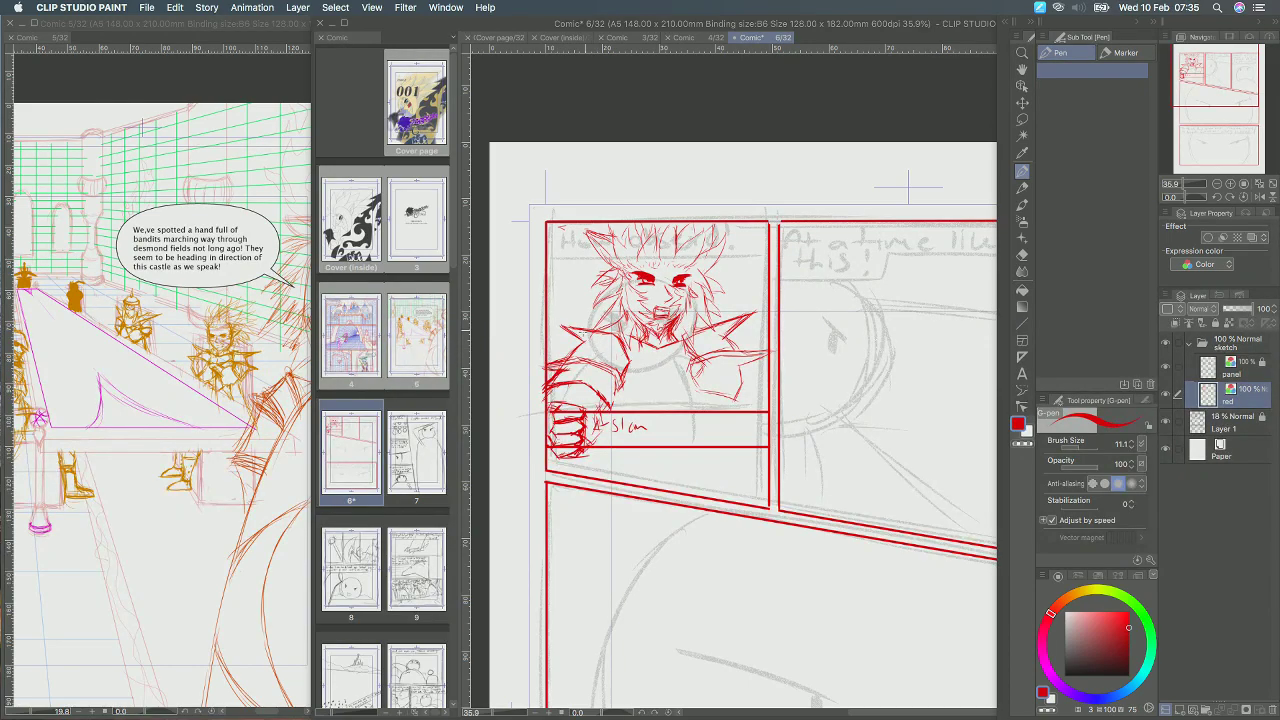
# Add strokes to the arm above the fist and sketch the opposite upper arm beneath its shoulder guard.
pyautogui.moveTo(568, 326)
pyautogui.mouseDown()
pyautogui.moveTo(622, 354)
pyautogui.moveTo(628, 380)
pyautogui.moveTo(608, 402)
pyautogui.mouseUp()
pyautogui.moveTo(587, 340); pyautogui.dragTo(590, 354)
pyautogui.moveTo(714, 334)
pyautogui.mouseDown()
pyautogui.moveTo(734, 352)
pyautogui.moveTo(690, 342)
pyautogui.moveTo(750, 314)
pyautogui.moveTo(742, 390)
pyautogui.mouseUp()
pyautogui.moveTo(694, 370); pyautogui.dragTo(720, 391)
pyautogui.moveTo(714, 373); pyautogui.dragTo(743, 392)
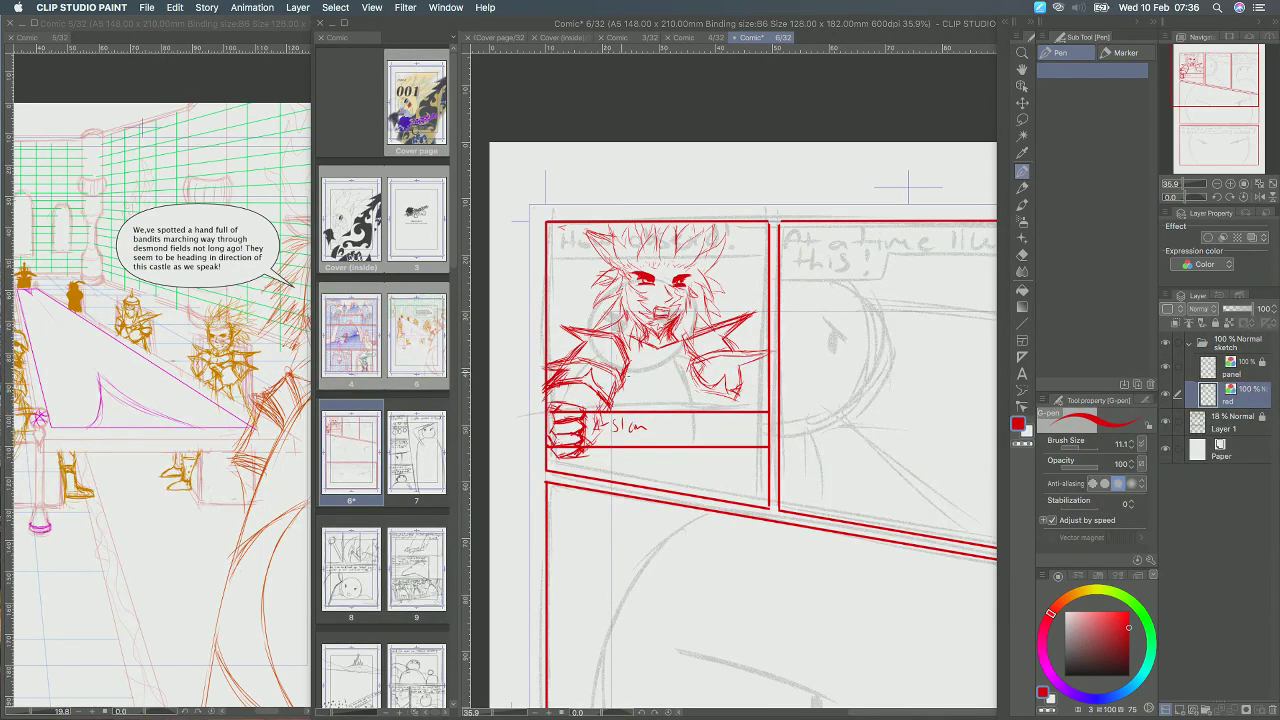
# Refine the outlines of both arms and their shoulder guards and strengthen the contour of the clenched fist.
pyautogui.moveTo(619, 387); pyautogui.dragTo(603, 417)
pyautogui.moveTo(617, 407); pyautogui.dragTo(605, 423)
pyautogui.moveTo(633, 347); pyautogui.dragTo(625, 379)
pyautogui.moveTo(728, 360)
pyautogui.mouseDown()
pyautogui.moveTo(700, 364)
pyautogui.moveTo(716, 337)
pyautogui.mouseUp()
pyautogui.moveTo(591, 344)
pyautogui.mouseDown()
pyautogui.moveTo(608, 340)
pyautogui.moveTo(588, 364)
pyautogui.mouseUp()
pyautogui.moveTo(607, 418)
pyautogui.mouseDown()
pyautogui.moveTo(588, 440)
pyautogui.moveTo(577, 405)
pyautogui.moveTo(546, 434)
pyautogui.mouseUp()
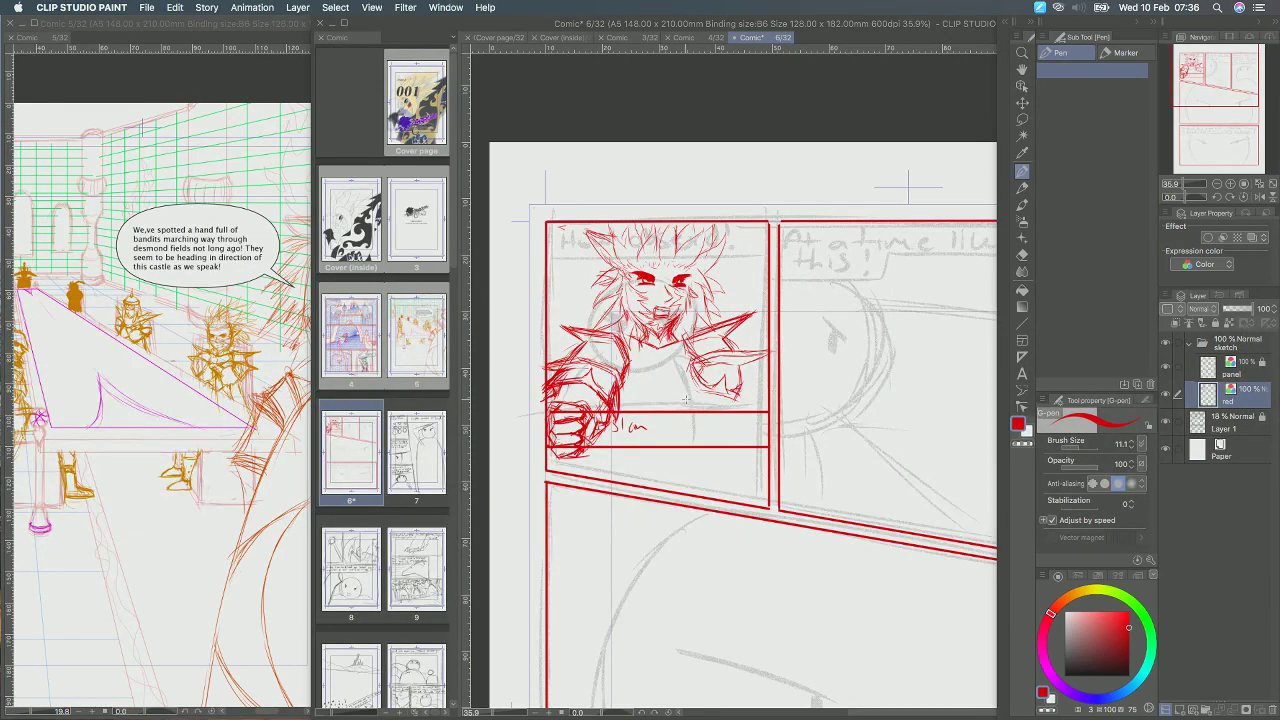
# Lasso the shoulder guard and arm opposite the fist, enlarge them slightly and shift them outward from the body.
pyautogui.click(1022, 119)
pyautogui.moveTo(686, 380)
pyautogui.mouseDown()
pyautogui.moveTo(756, 388)
pyautogui.moveTo(790, 336)
pyautogui.moveTo(735, 295)
pyautogui.moveTo(686, 378)
pyautogui.mouseUp()
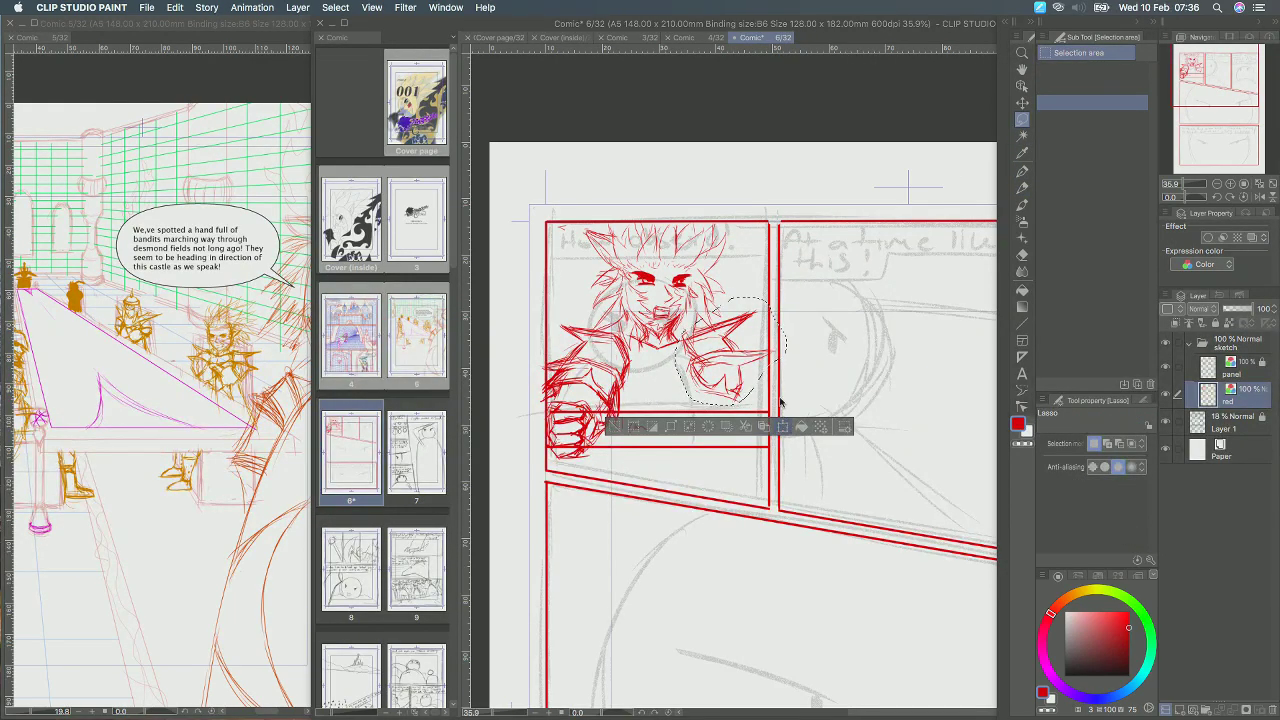
pyautogui.click(760, 424)
pyautogui.moveTo(795, 290); pyautogui.dragTo(796, 289)
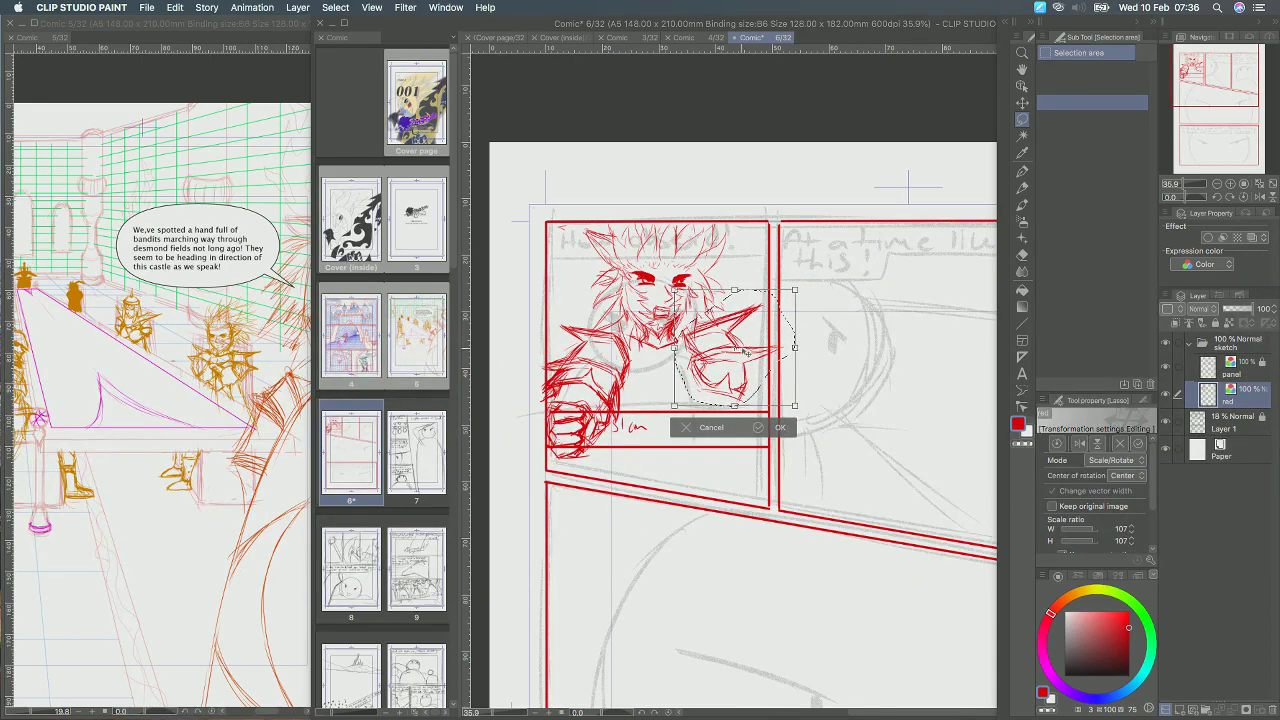
pyautogui.moveTo(758, 338); pyautogui.dragTo(759, 342)
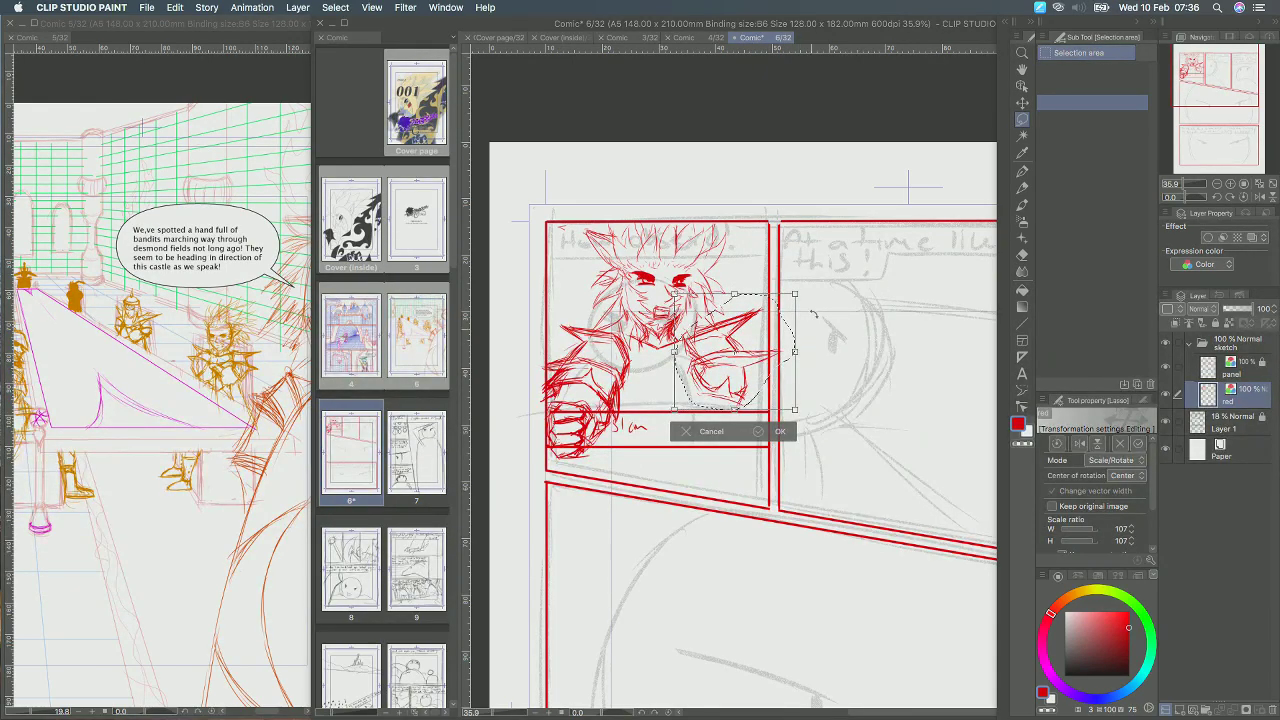
pyautogui.moveTo(794, 294); pyautogui.dragTo(798, 291)
pyautogui.press('Return')
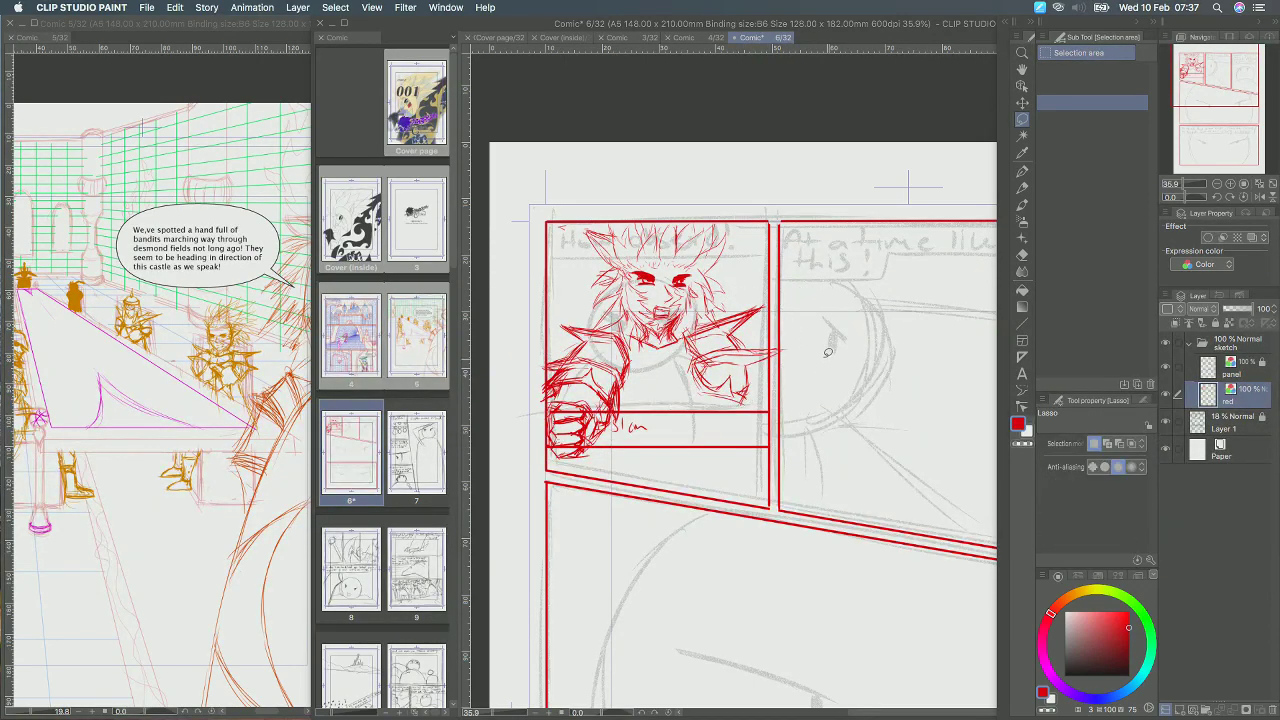
# Finish the enlarged arm with the pen and sketch the character's collar, chest and waist lines.
pyautogui.click(1022, 171)
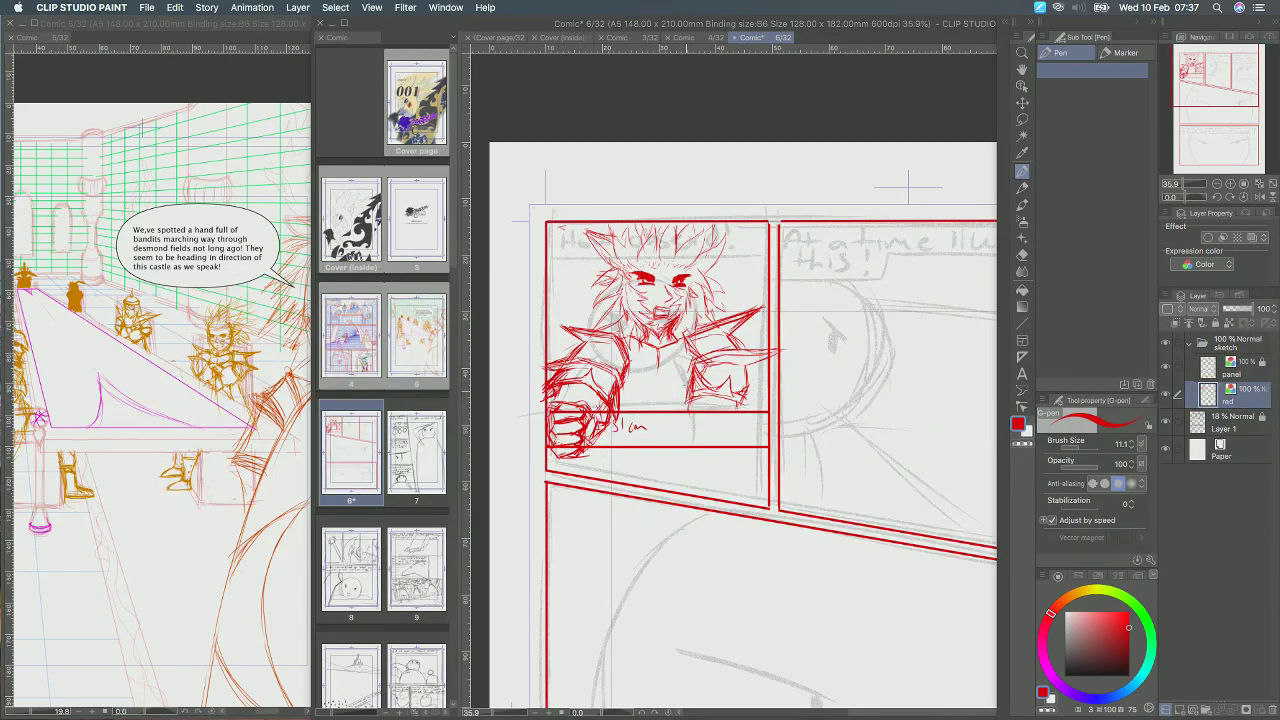
pyautogui.moveTo(744, 363)
pyautogui.mouseDown()
pyautogui.moveTo(748, 408)
pyautogui.moveTo(720, 391)
pyautogui.mouseUp()
pyautogui.moveTo(657, 353)
pyautogui.mouseDown()
pyautogui.moveTo(656, 386)
pyautogui.moveTo(625, 395)
pyautogui.moveTo(668, 399)
pyautogui.mouseUp()
pyautogui.moveTo(621, 408); pyautogui.dragTo(625, 401)
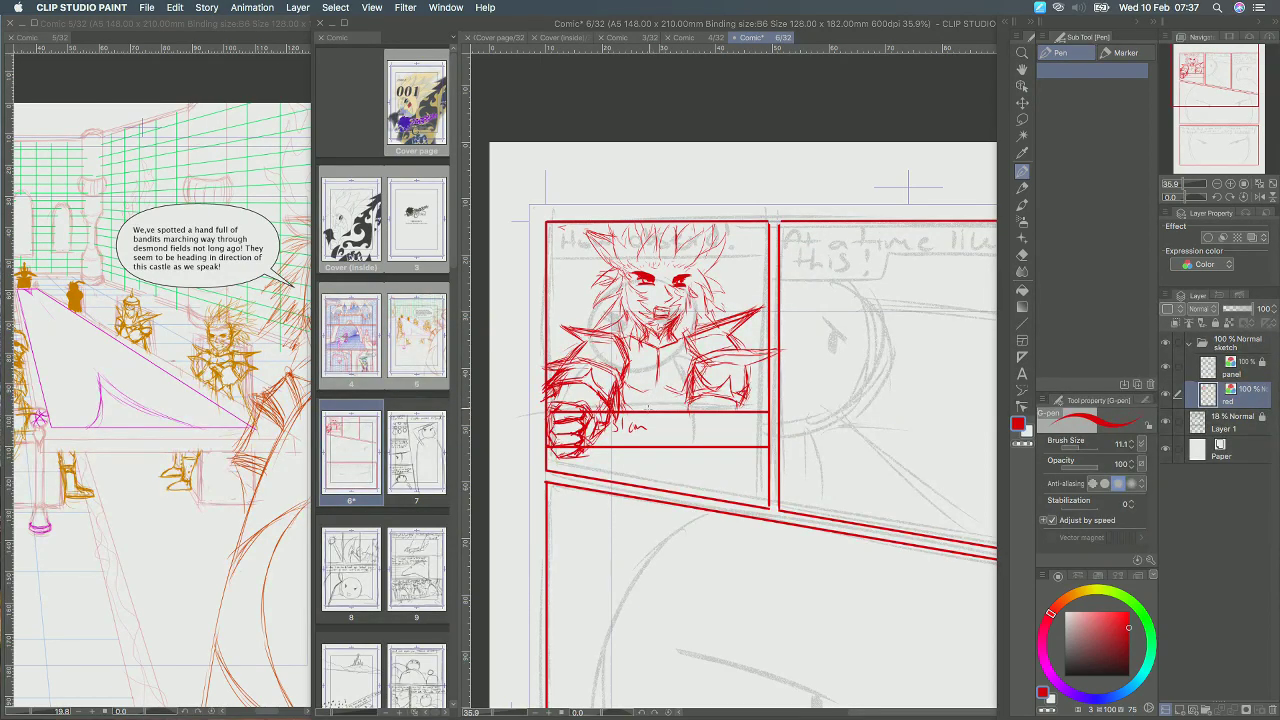
pyautogui.moveTo(647, 402); pyautogui.dragTo(671, 410)
pyautogui.moveTo(709, 292); pyautogui.dragTo(772, 348)
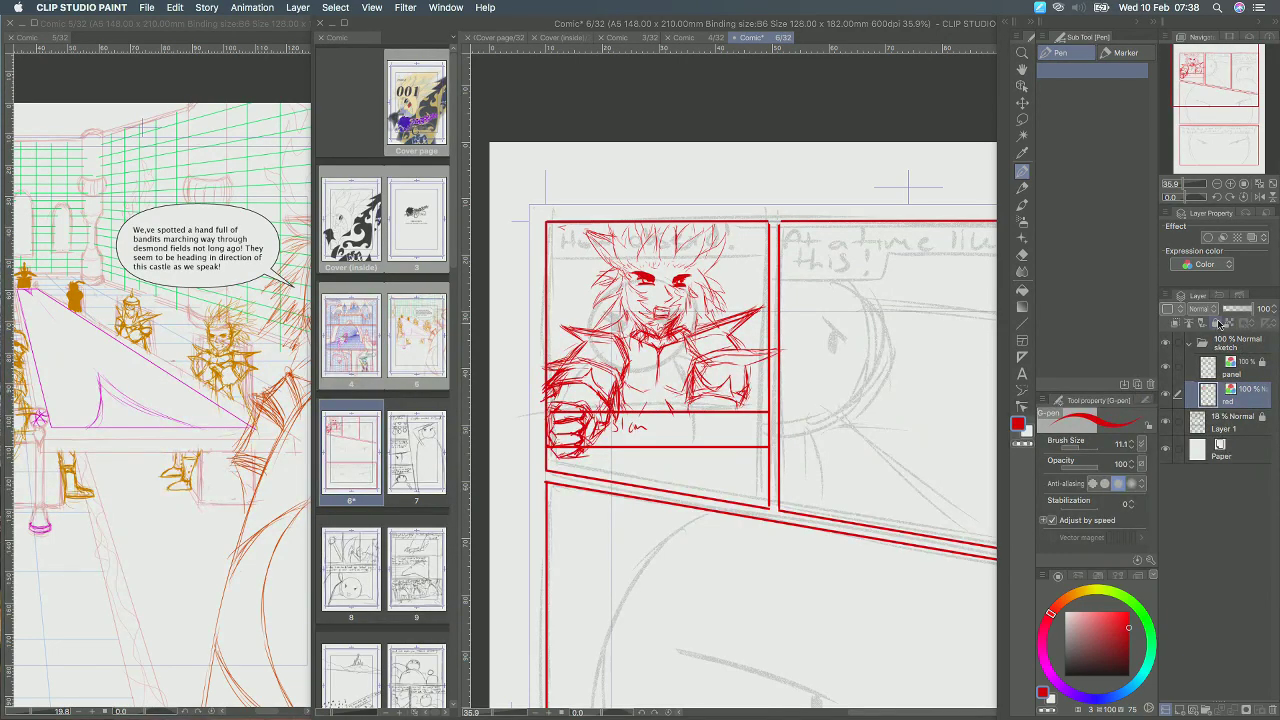
# Lock the red layer, add a new layer named green above it and pick a bright green drawing colour.
pyautogui.click(1216, 323)
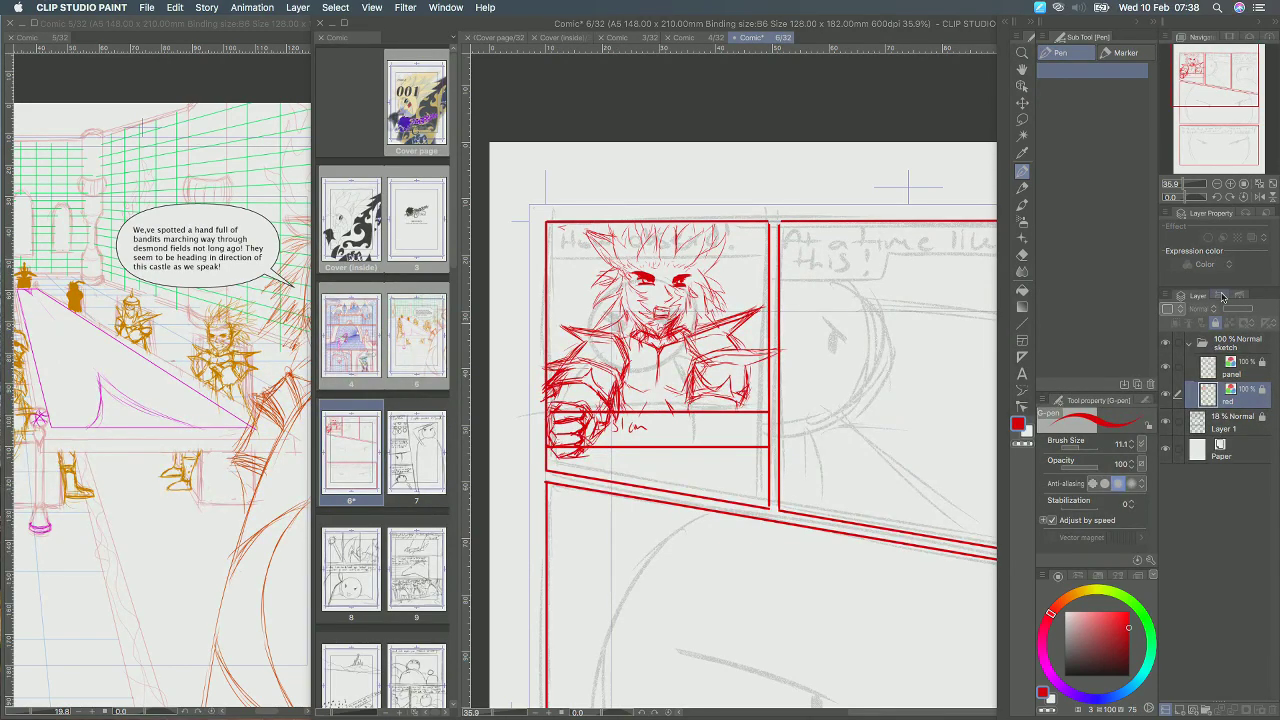
pyautogui.click(1180, 708)
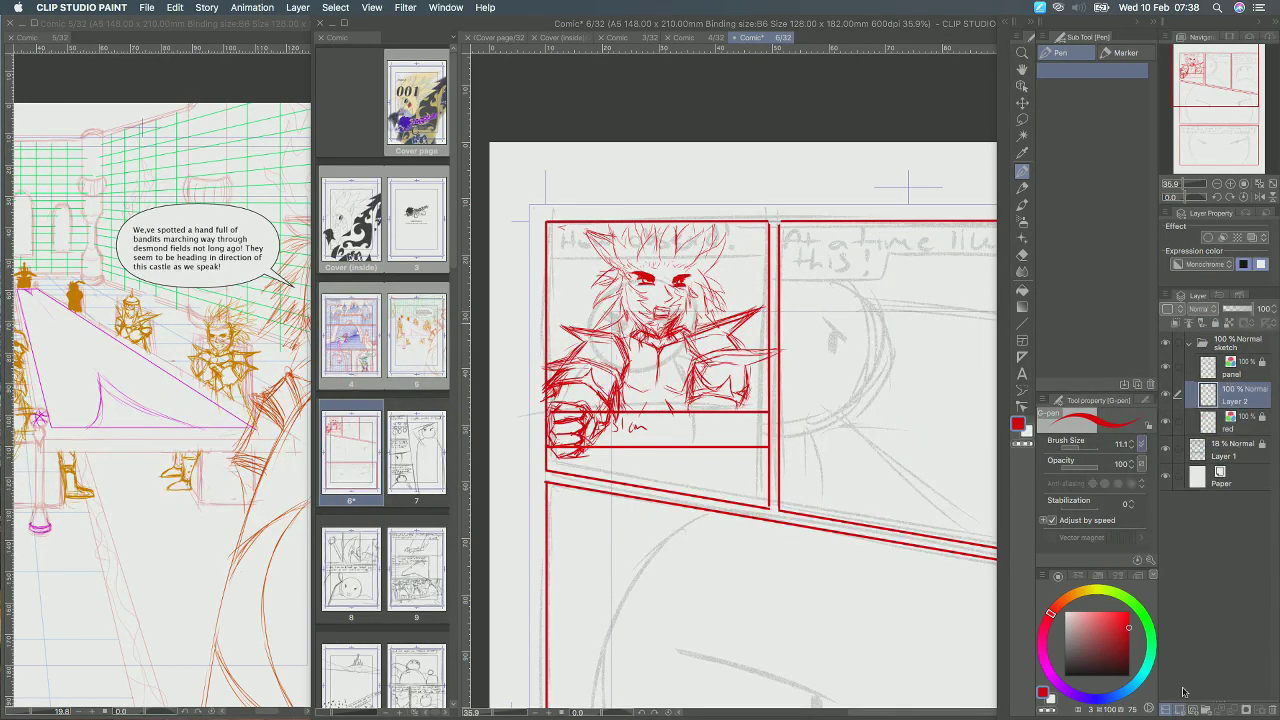
pyautogui.doubleClick(1233, 403)
pyautogui.write('creen')
pyautogui.click(1152, 626)
pyautogui.click(1149, 629)
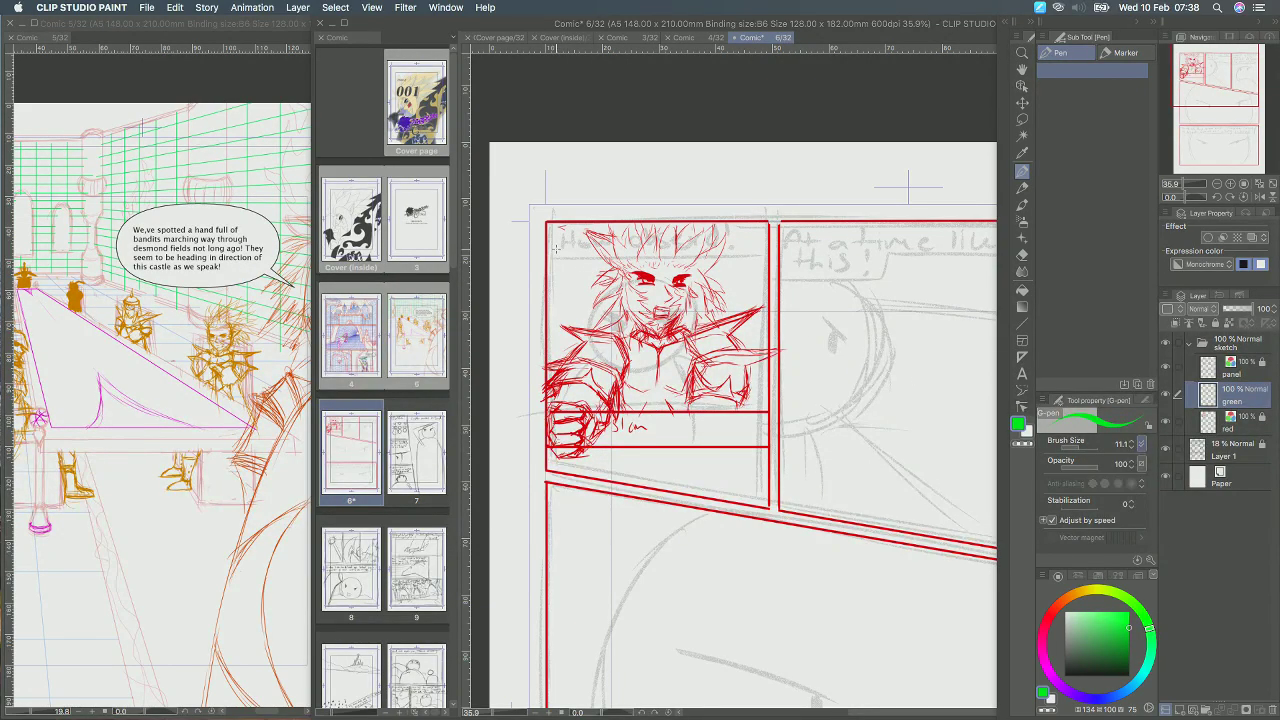
# Set the green layer's expression colour to Color and the Straight line brush size to 7, undoing the trial line.
pyautogui.click(1022, 324)
pyautogui.moveTo(553, 287); pyautogui.dragTo(760, 300)
pyautogui.press('super+z')
pyautogui.click(1204, 264)
pyautogui.click(1204, 280)
pyautogui.click(1131, 447)
pyautogui.click(1131, 447)
pyautogui.click(1131, 447)
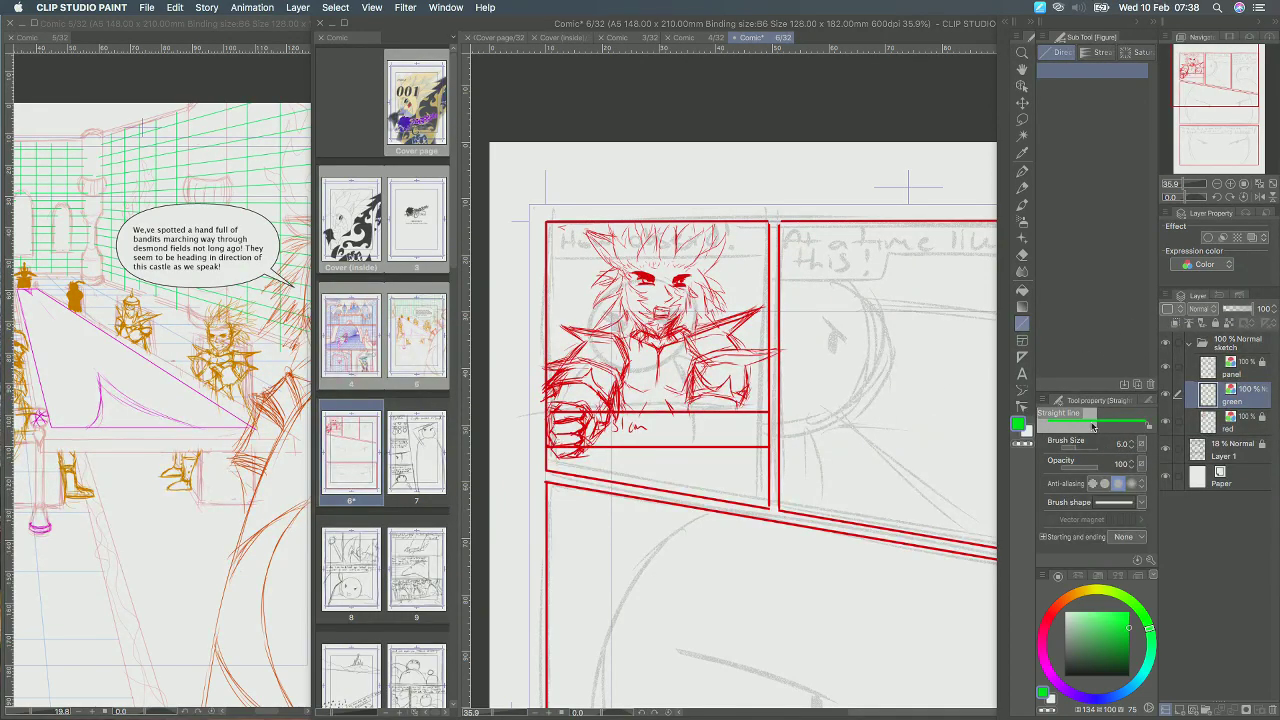
pyautogui.click(1130, 447)
# Draw four evenly spaced horizontal green lines across the first panel, undoing and redrawing the misplaced ones.
pyautogui.moveTo(548, 305); pyautogui.dragTo(770, 305)
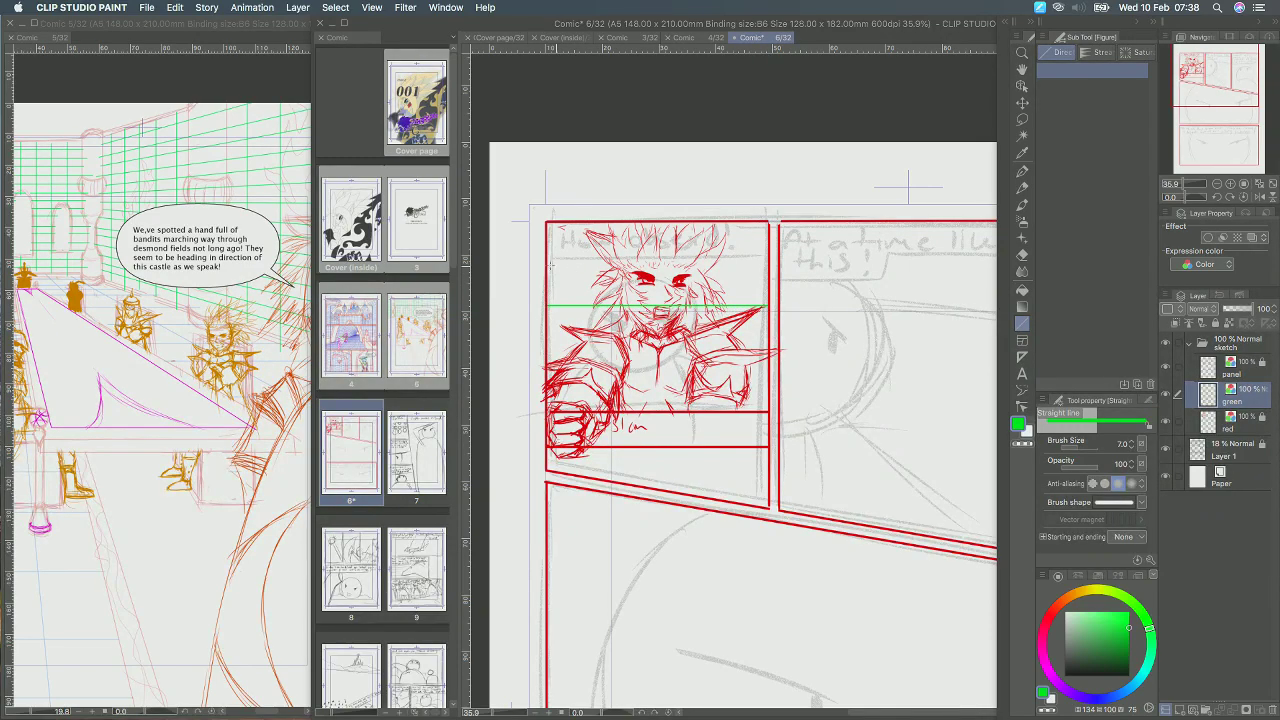
pyautogui.moveTo(549, 268); pyautogui.dragTo(745, 269)
pyautogui.press('super+z')
pyautogui.moveTo(546, 265); pyautogui.dragTo(764, 266)
pyautogui.moveTo(547, 354)
pyautogui.mouseDown()
pyautogui.moveTo(744, 354)
pyautogui.moveTo(762, 340)
pyautogui.mouseUp()
pyautogui.press('super+z')
pyautogui.moveTo(546, 347); pyautogui.dragTo(768, 346)
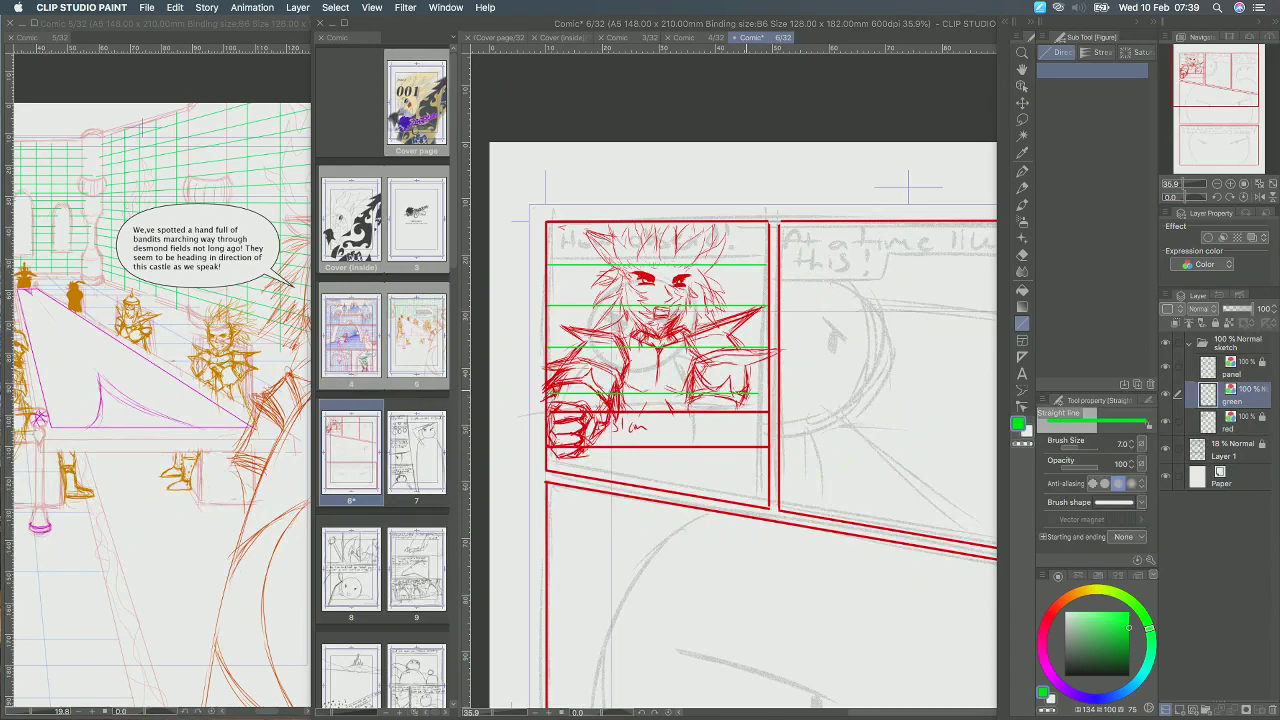
pyautogui.press('super+x')
pyautogui.press('Escape')
pyautogui.moveTo(586, 388); pyautogui.dragTo(768, 388)
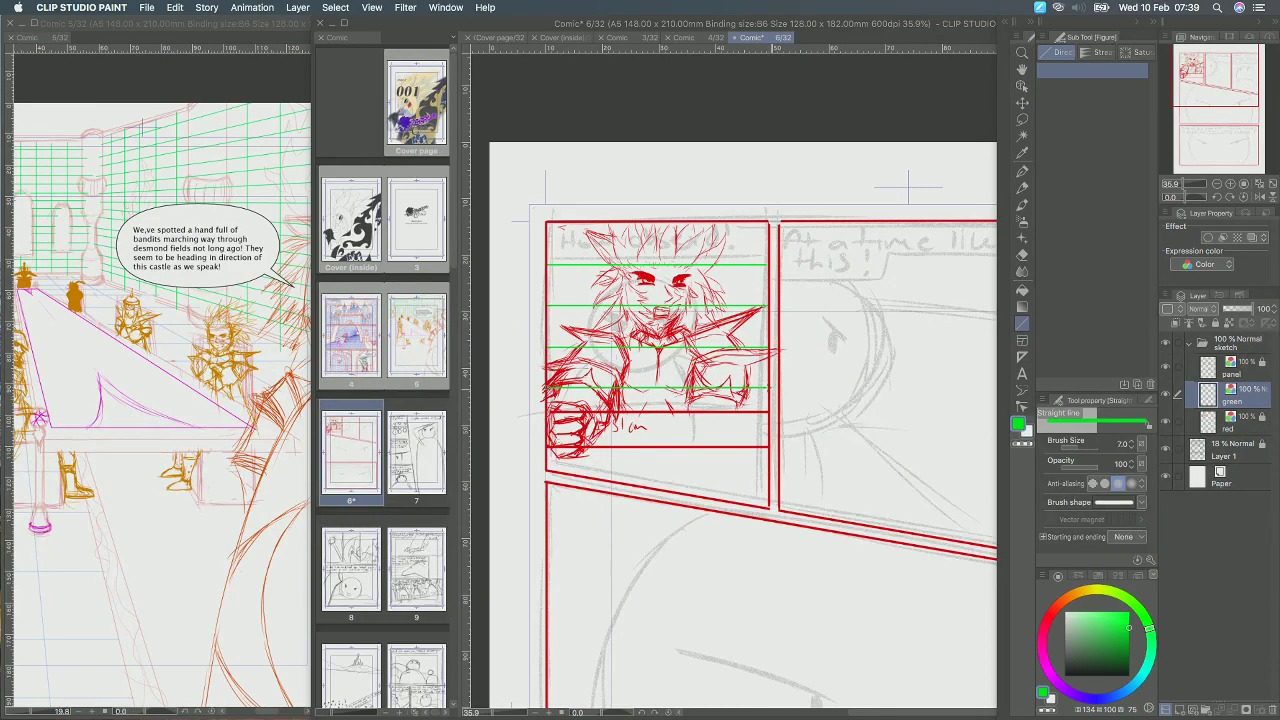
# Add five more horizontal green lines between and beyond the existing ones to double the wall grid's density.
pyautogui.moveTo(550, 285); pyautogui.dragTo(762, 288)
pyautogui.moveTo(548, 242); pyautogui.dragTo(762, 243)
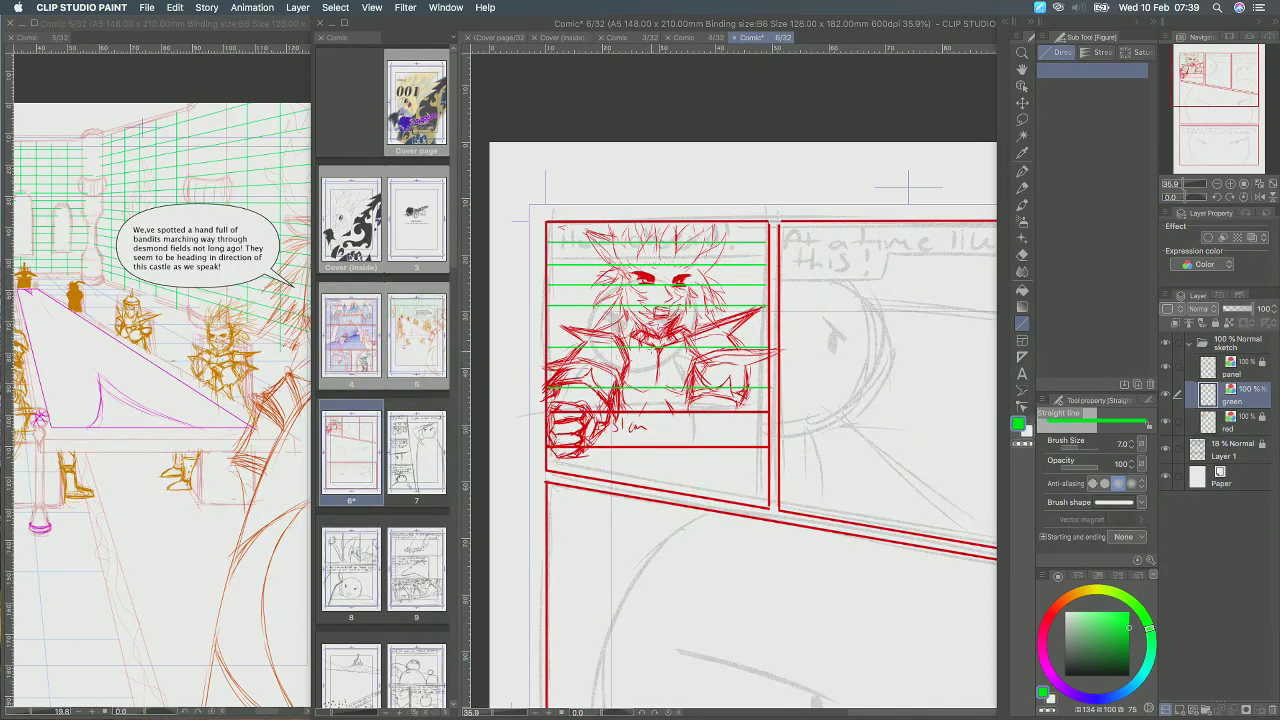
pyautogui.moveTo(548, 326); pyautogui.dragTo(768, 327)
pyautogui.moveTo(547, 367); pyautogui.dragTo(770, 367)
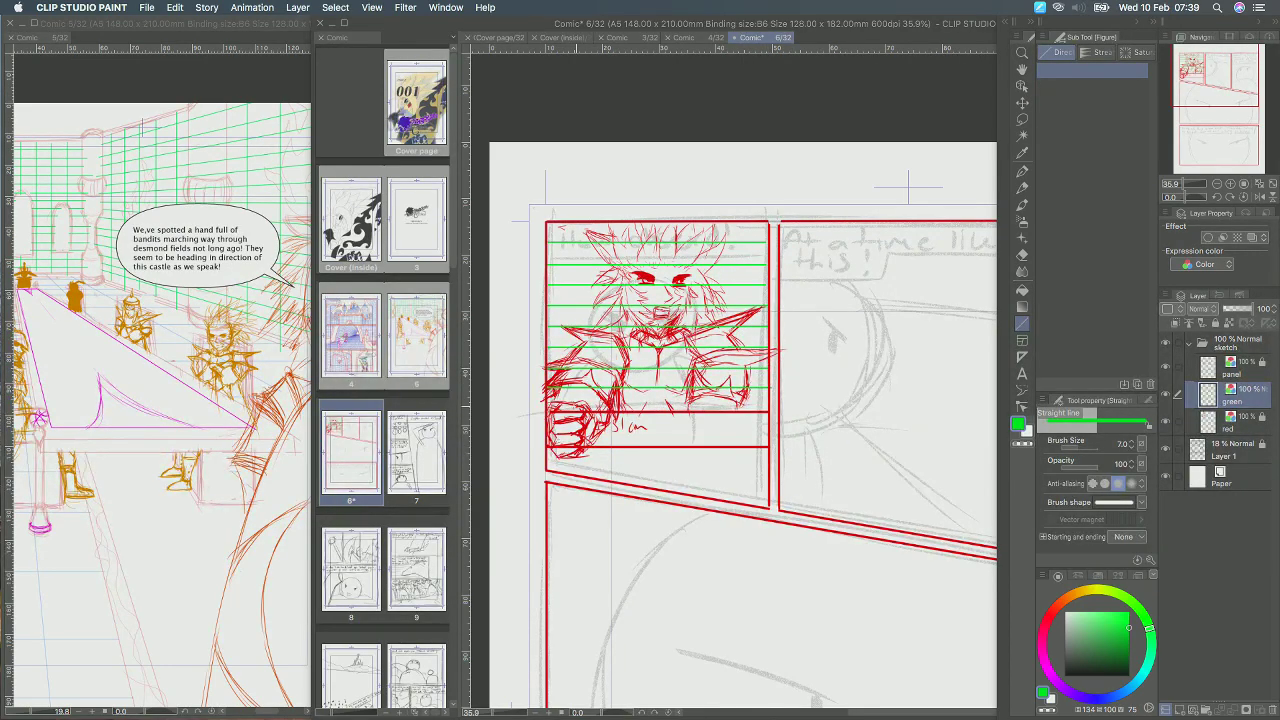
pyautogui.moveTo(546, 407); pyautogui.dragTo(772, 407)
# Draw six evenly spaced vertical green lines down to the table edge to complete the wall grid, redrawing misplaced ones.
pyautogui.moveTo(577, 228); pyautogui.dragTo(577, 328)
pyautogui.moveTo(608, 222); pyautogui.dragTo(608, 394)
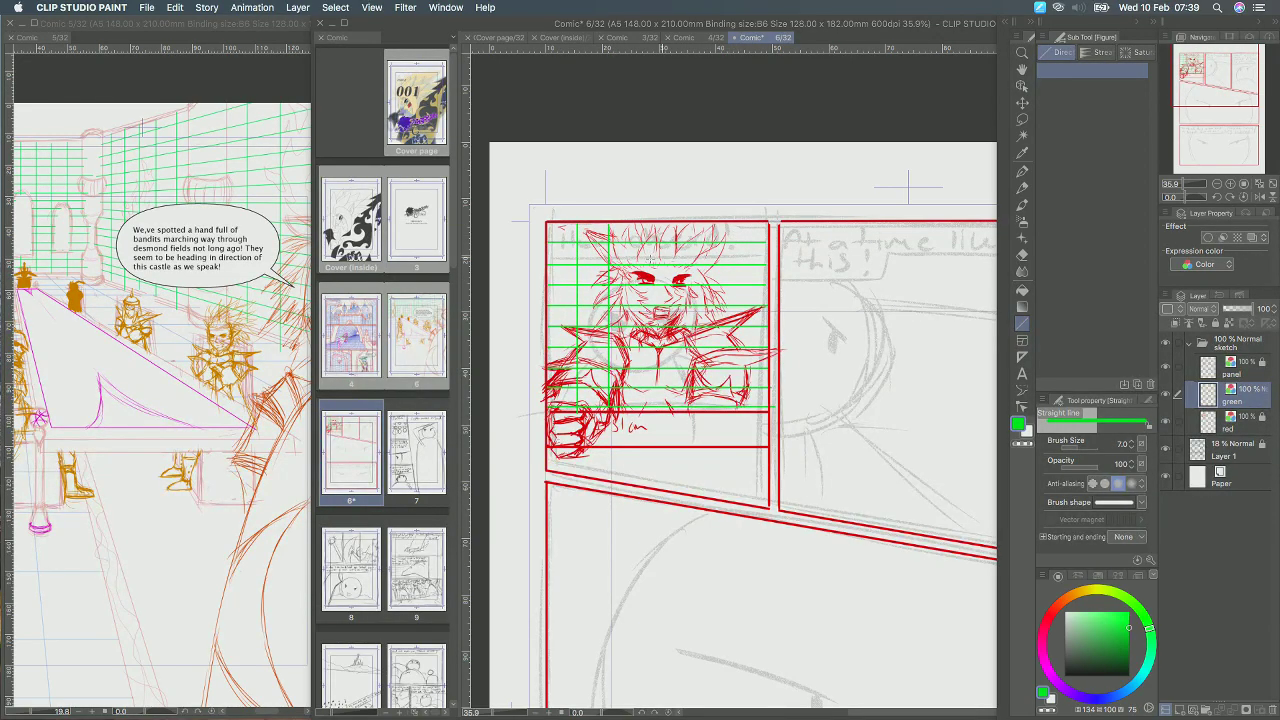
pyautogui.moveTo(641, 225); pyautogui.dragTo(642, 398)
pyautogui.moveTo(670, 222); pyautogui.dragTo(670, 400)
pyautogui.moveTo(709, 225); pyautogui.dragTo(707, 398)
pyautogui.press('super+z')
pyautogui.press('super+z')
pyautogui.moveTo(671, 222); pyautogui.dragTo(670, 385)
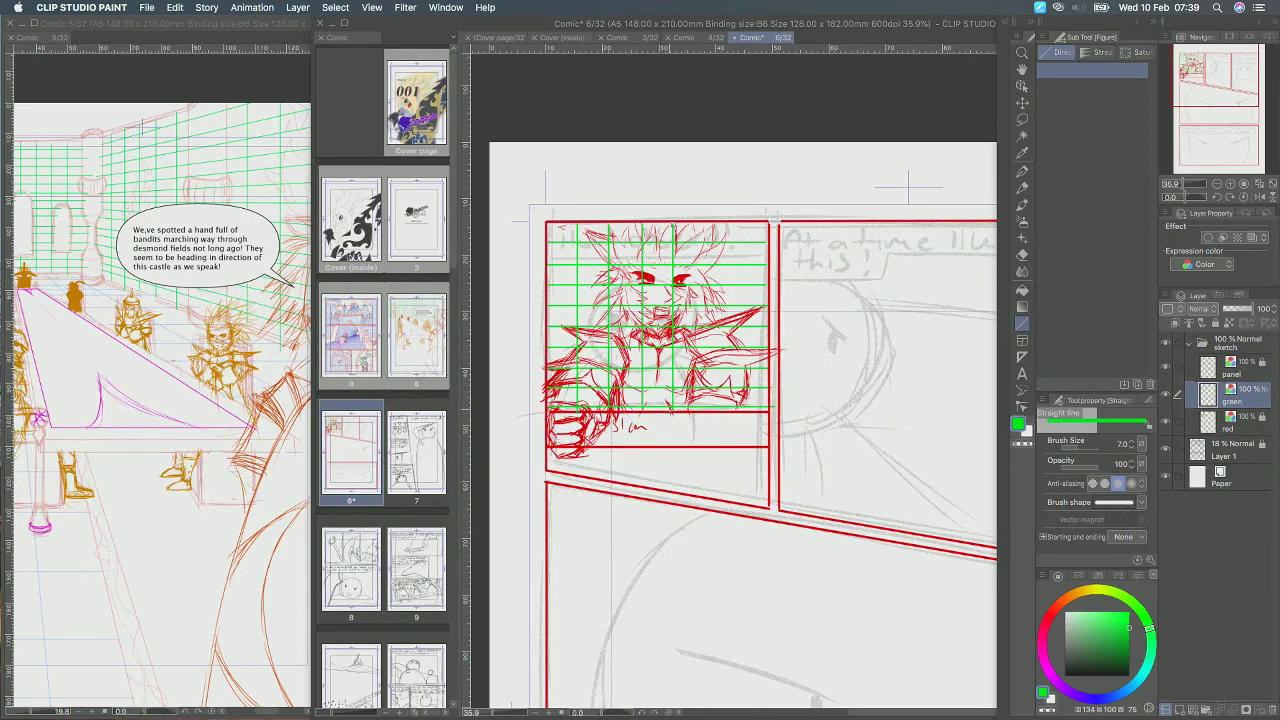
pyautogui.moveTo(702, 224); pyautogui.dragTo(702, 348)
pyautogui.moveTo(734, 225); pyautogui.dragTo(734, 404)
# Erase the green grid where it overlaps the character's hair, face, body and arms, using an eraser size of 31.8.
pyautogui.click(1022, 255)
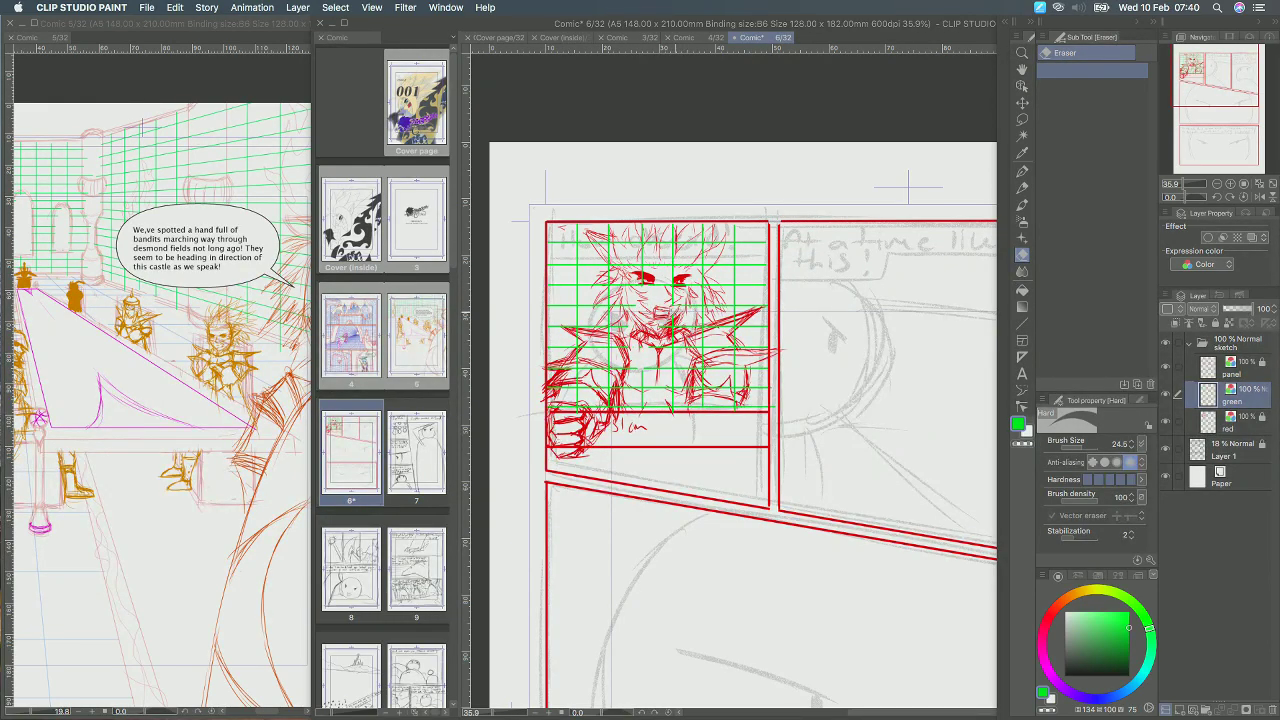
pyautogui.click(1085, 450)
pyautogui.moveTo(626, 406); pyautogui.dragTo(664, 406)
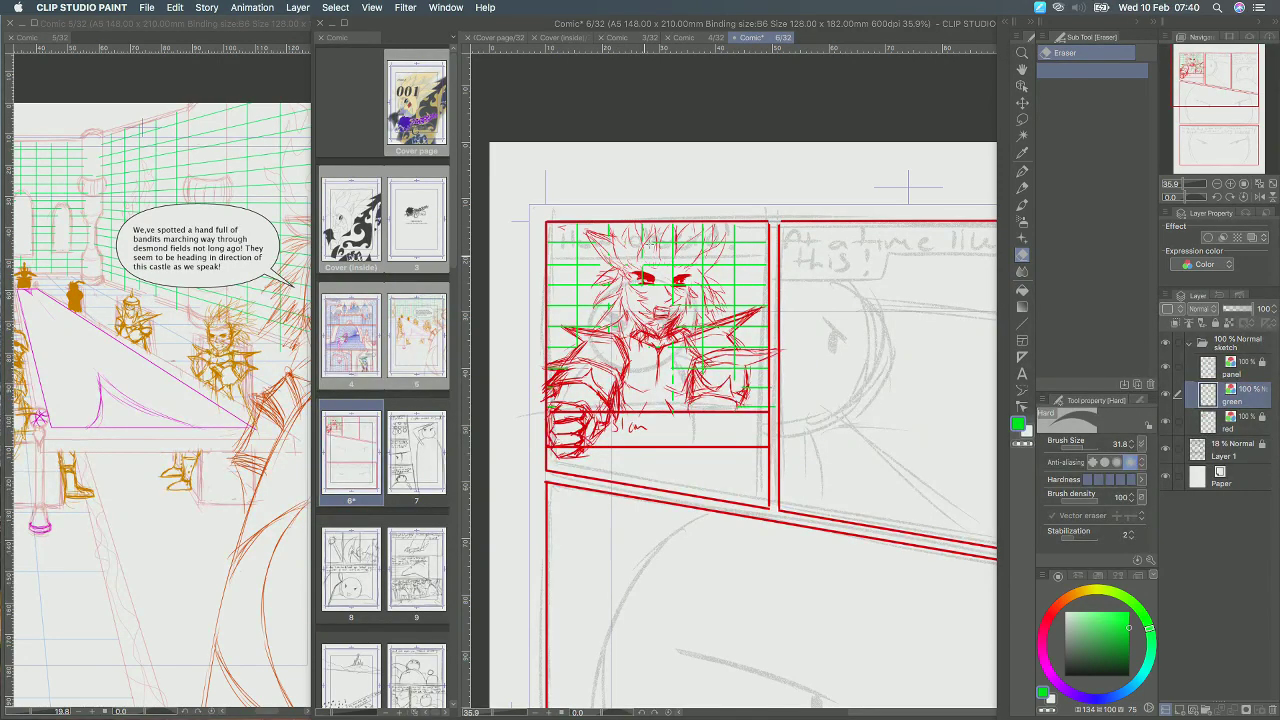
pyautogui.moveTo(664, 234)
pyautogui.mouseDown()
pyautogui.moveTo(696, 243)
pyautogui.moveTo(678, 259)
pyautogui.mouseUp()
pyautogui.moveTo(666, 284)
pyautogui.mouseDown()
pyautogui.moveTo(712, 284)
pyautogui.moveTo(706, 302)
pyautogui.mouseUp()
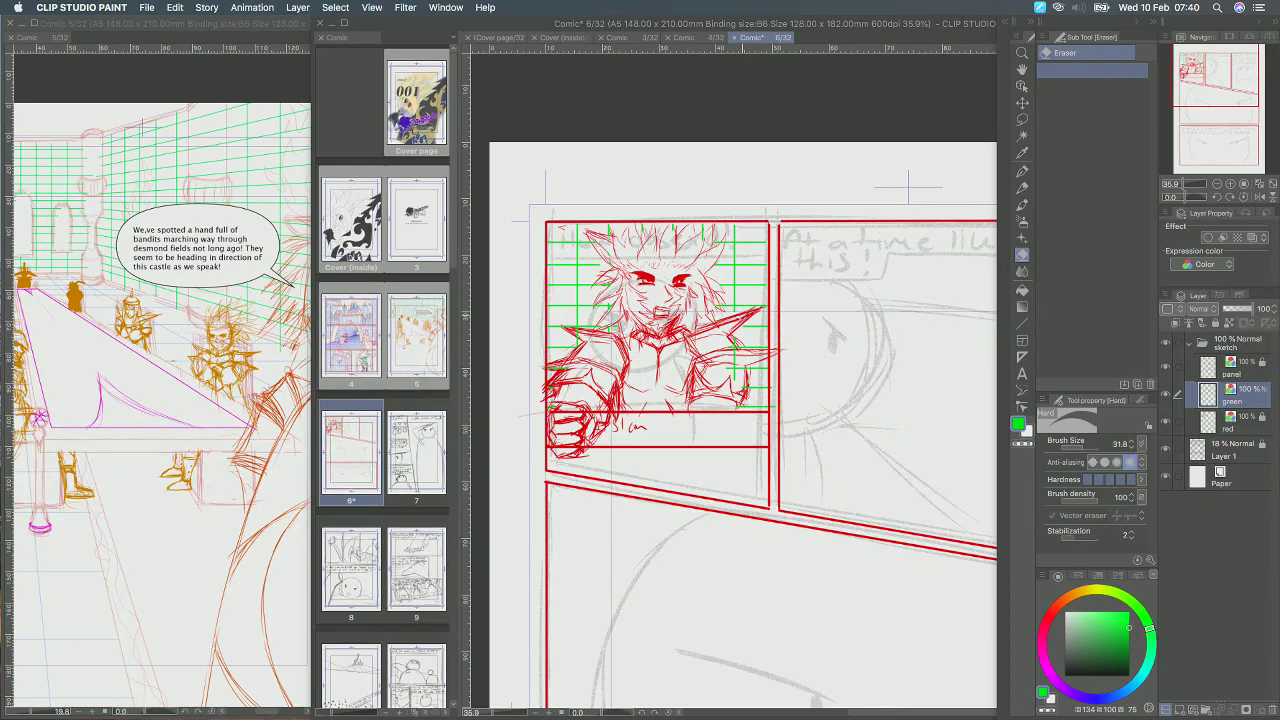
pyautogui.moveTo(728, 350); pyautogui.dragTo(738, 367)
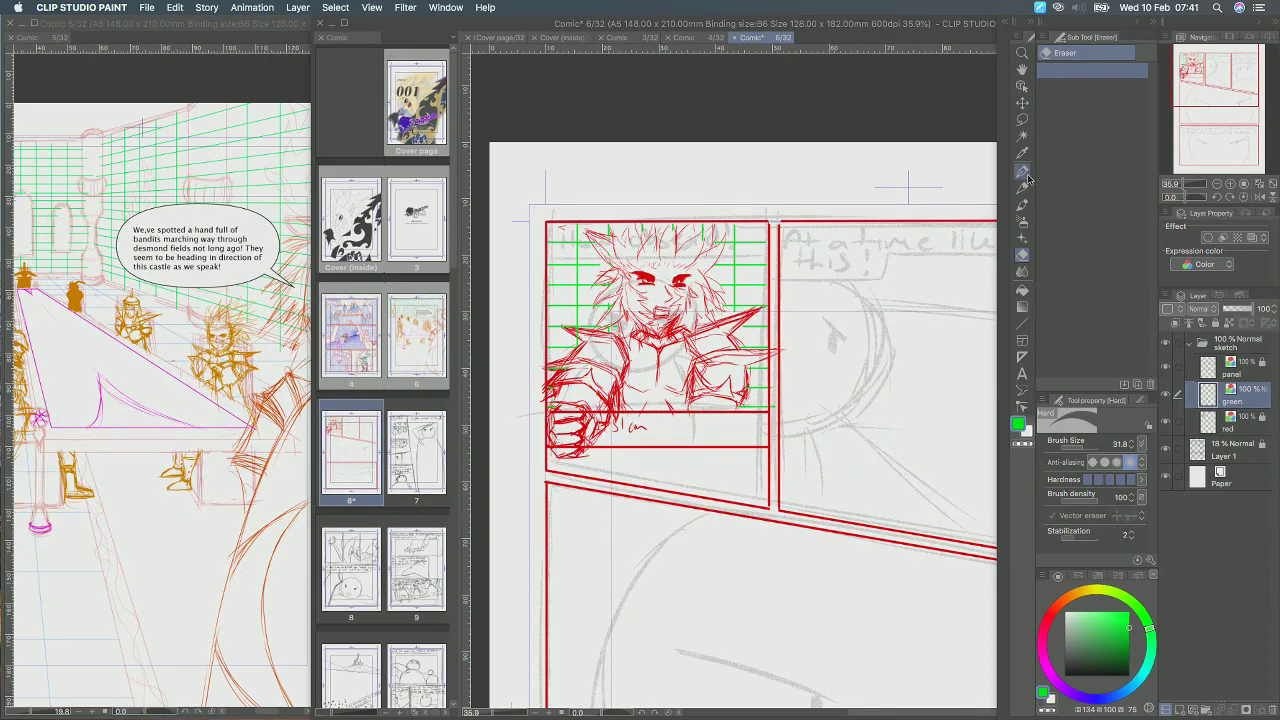
# Save comic page 6.
pyautogui.moveTo(852, 366); pyautogui.dragTo(757, 356)
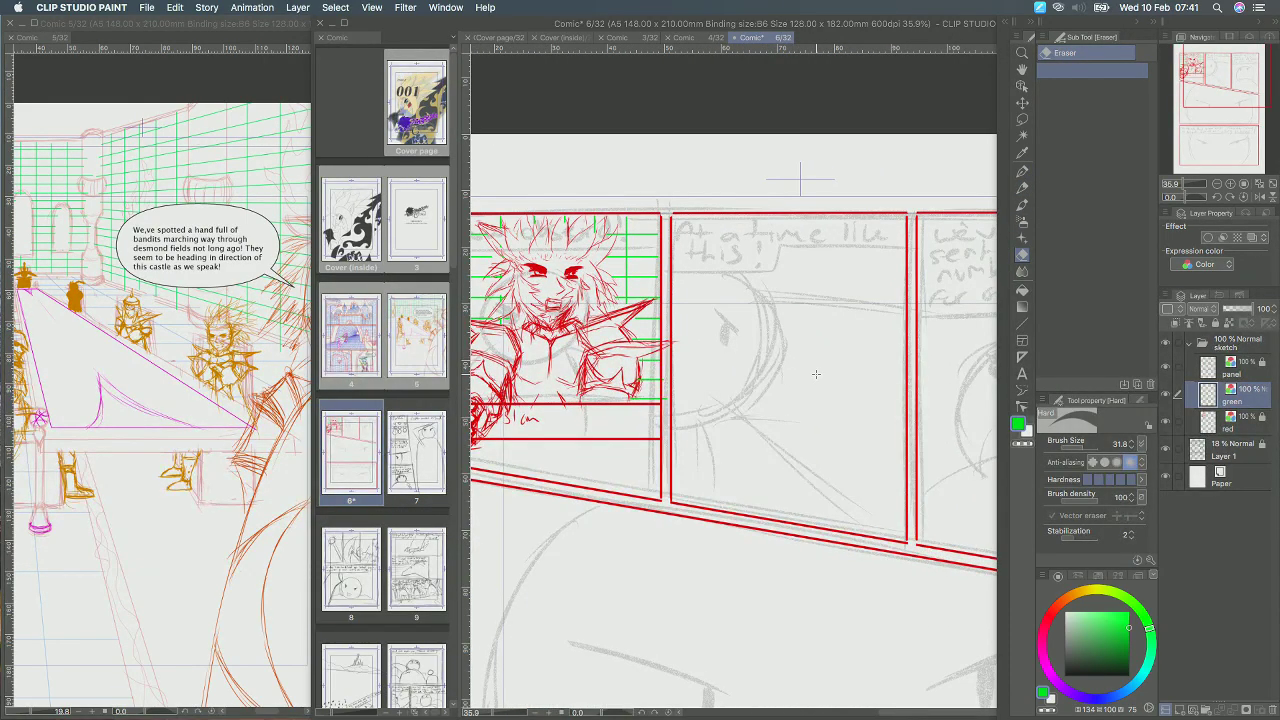
pyautogui.scroll(-1, 815, 374)
pyautogui.scroll(-1, 815, 374)
pyautogui.scroll(-1, 830, 464)
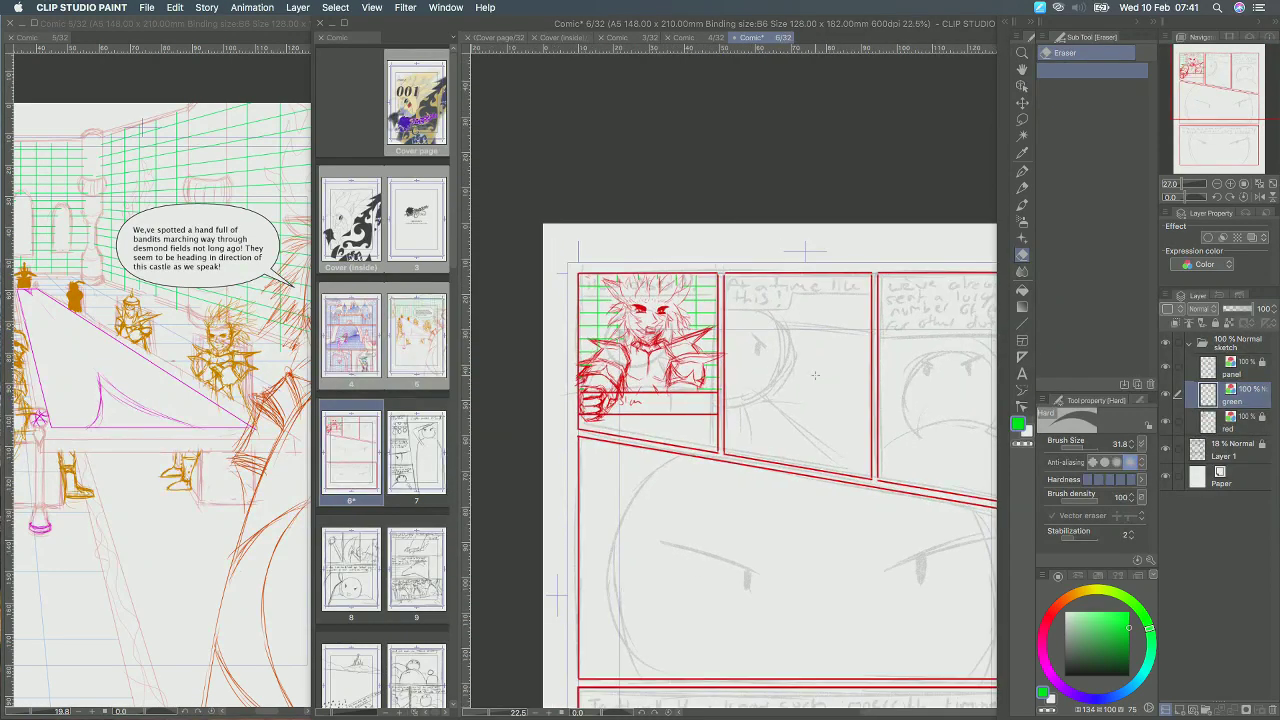
pyautogui.moveTo(830, 464); pyautogui.dragTo(800, 440)
pyautogui.press('super+s')
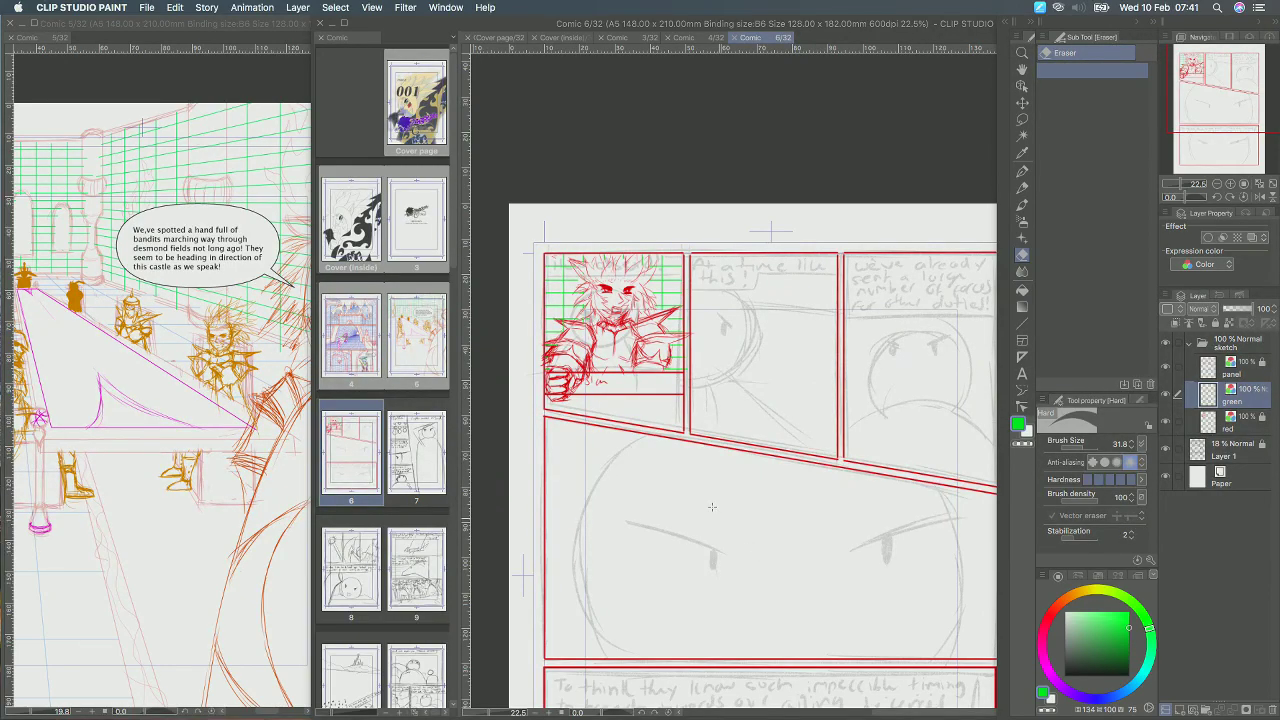
pyautogui.moveTo(703, 546); pyautogui.dragTo(677, 530)
pyautogui.moveTo(774, 531); pyautogui.dragTo(764, 531)
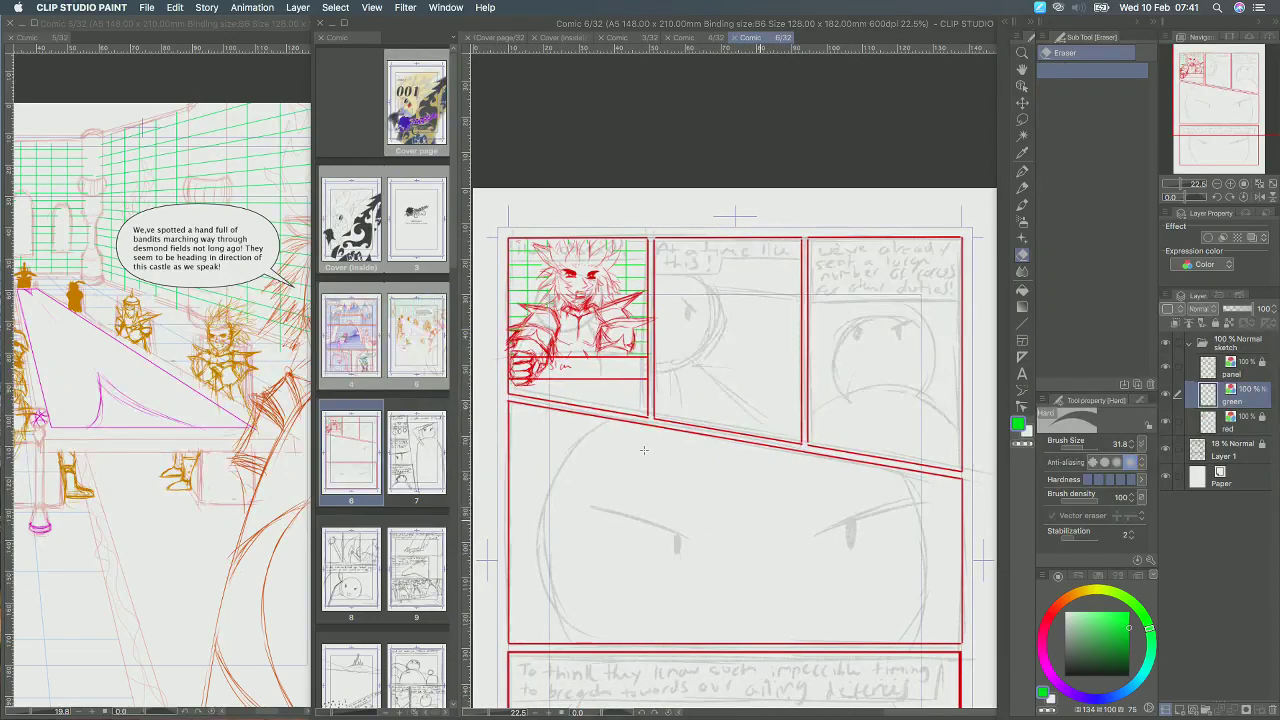
# Examine the orange helmeted character seated beside the table on page 5 up close as reference.
pyautogui.click(223, 463)
pyautogui.moveTo(172, 480); pyautogui.dragTo(228, 470)
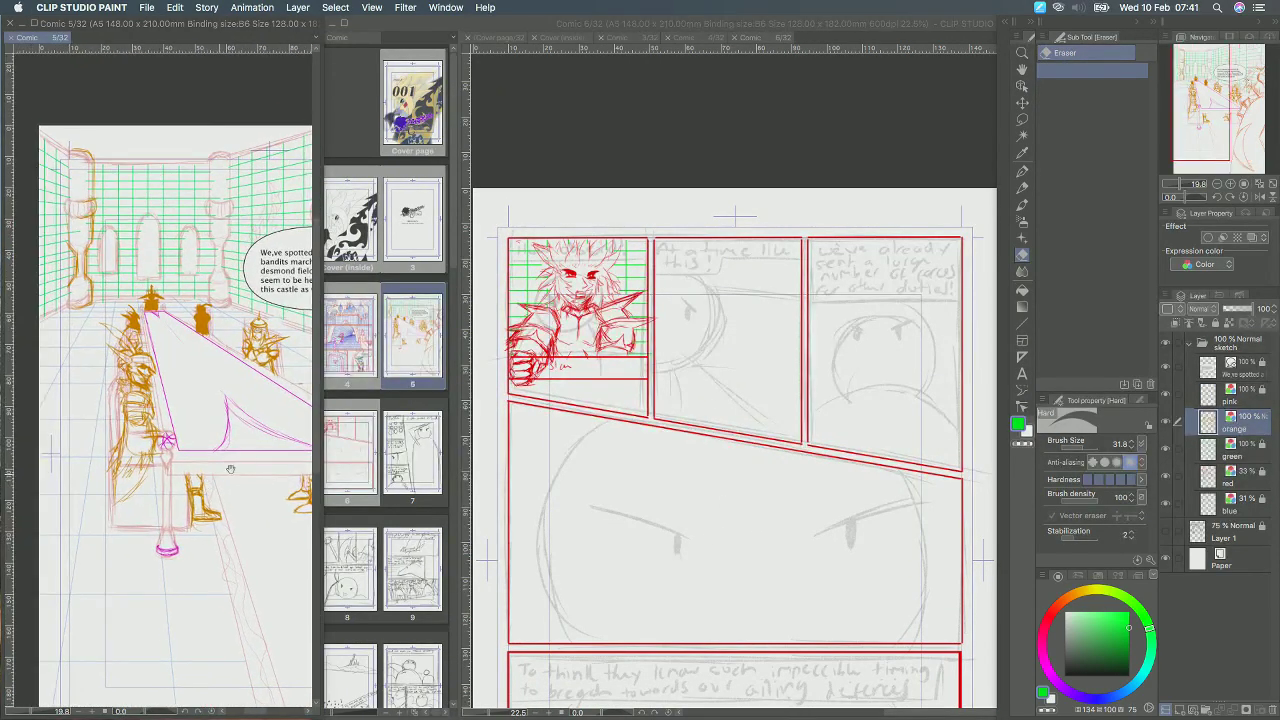
pyautogui.scroll(4, 228, 471)
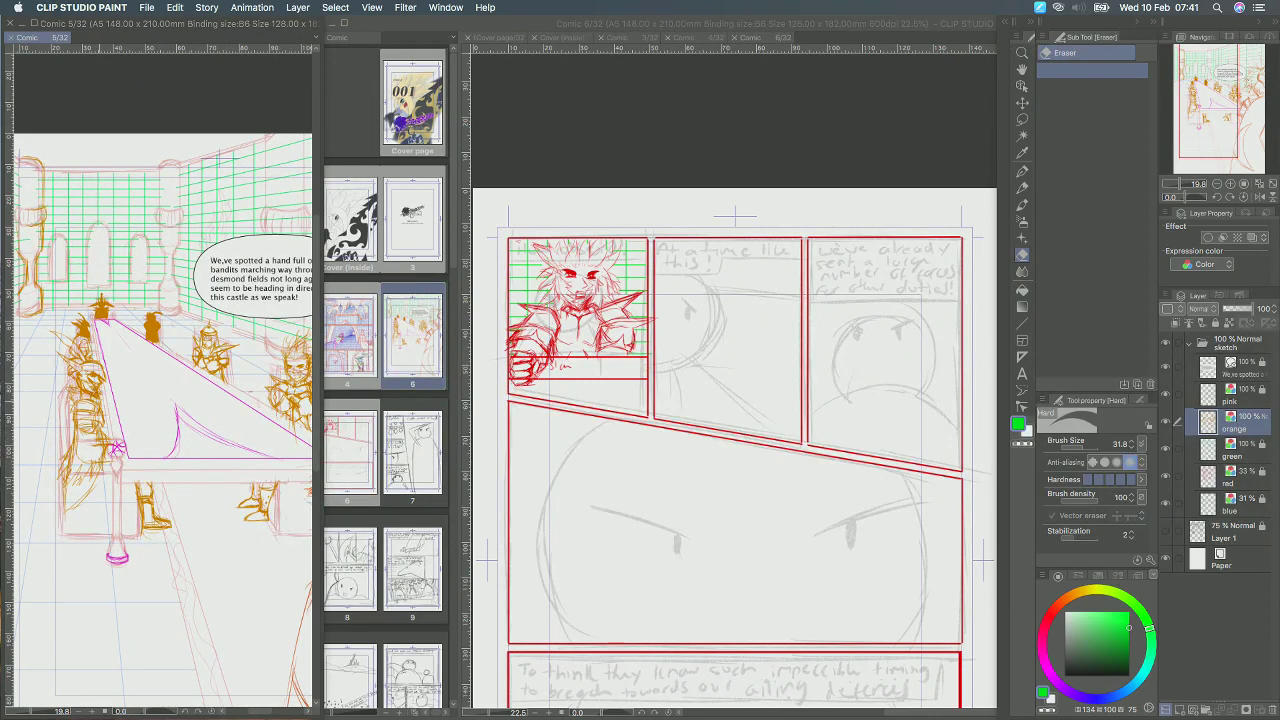
pyautogui.scroll(2, 100, 355)
pyautogui.moveTo(118, 384); pyautogui.dragTo(141, 403)
pyautogui.scroll(1, 141, 403)
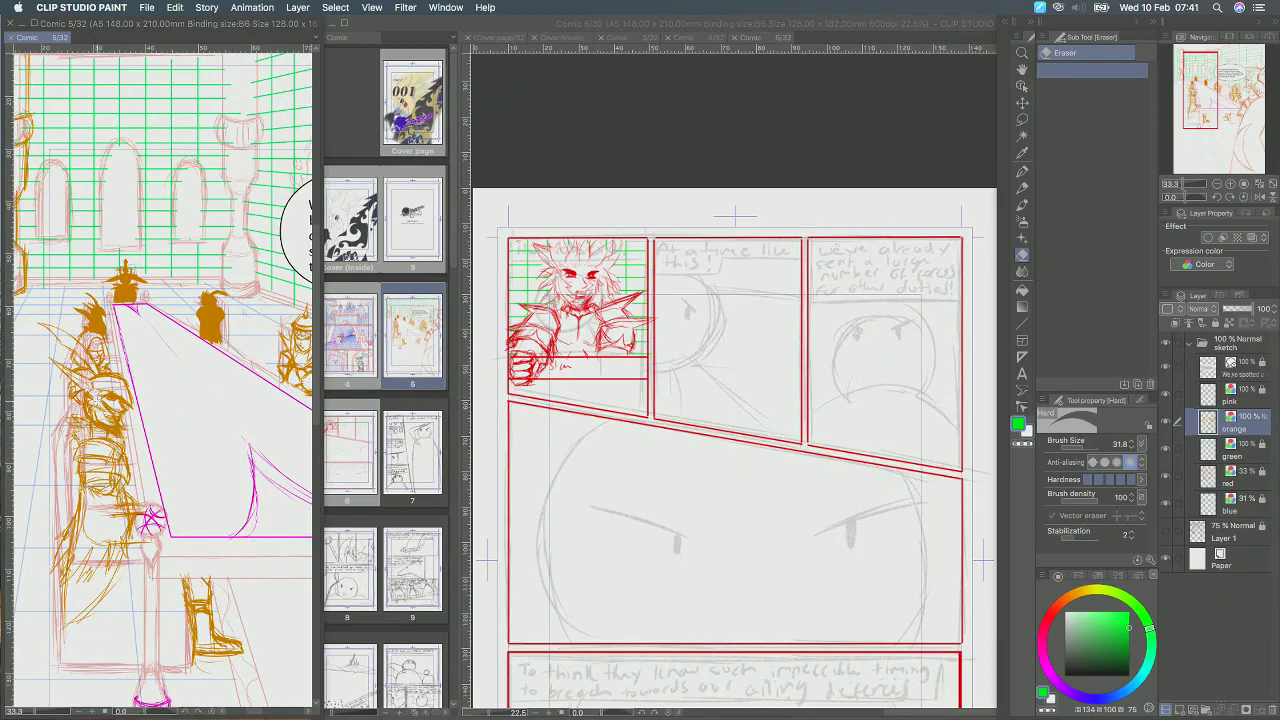
pyautogui.scroll(2, 100, 415)
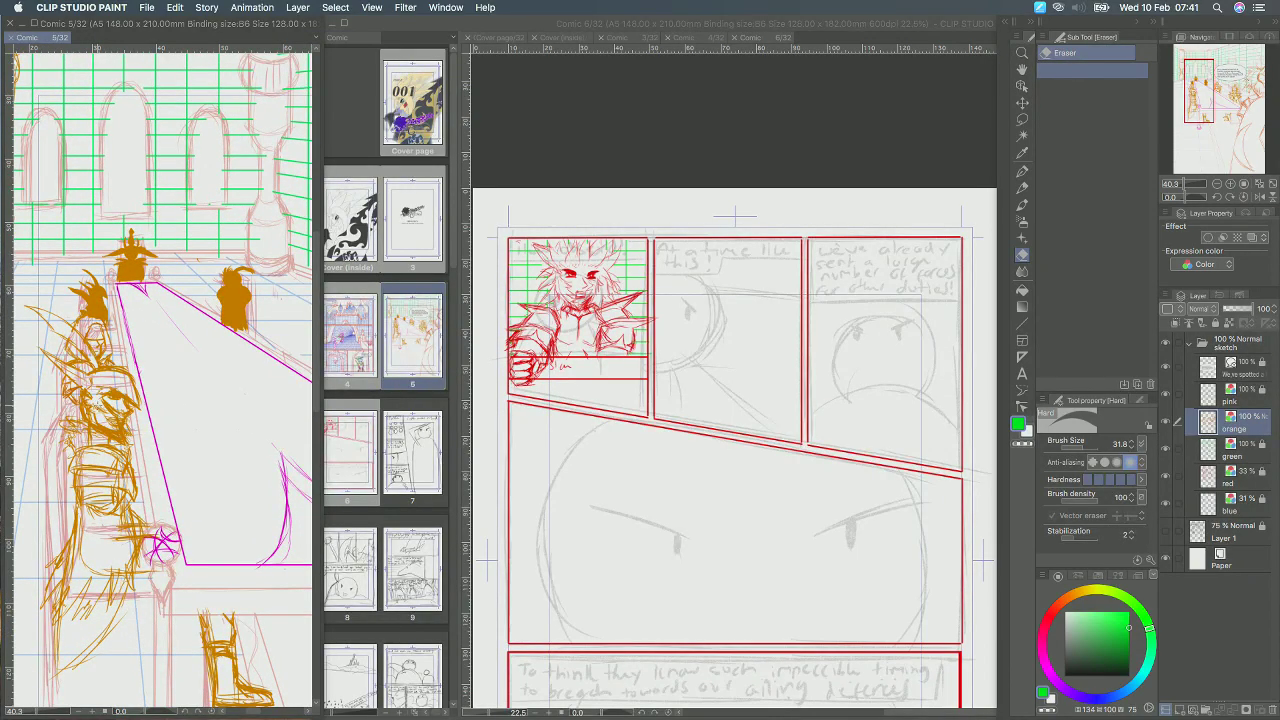
# Return to page 6, lock the green layer and select the red layer.
pyautogui.click(677, 337)
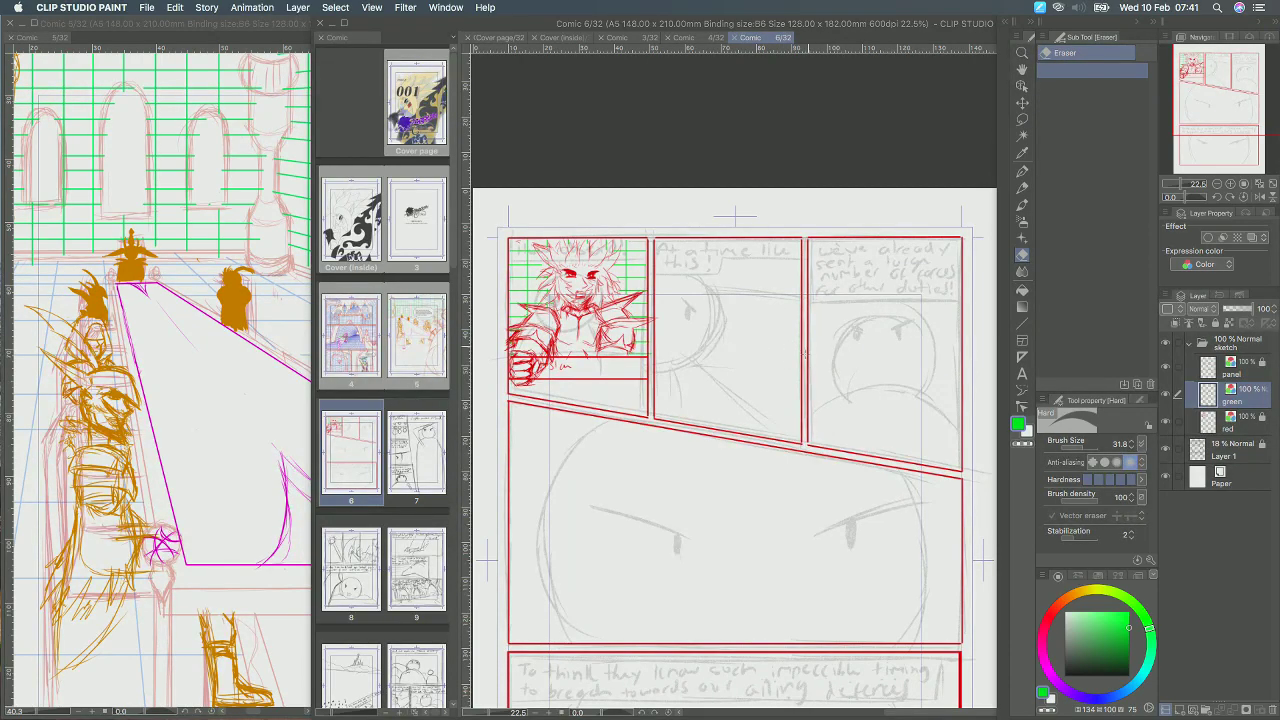
pyautogui.click(1215, 323)
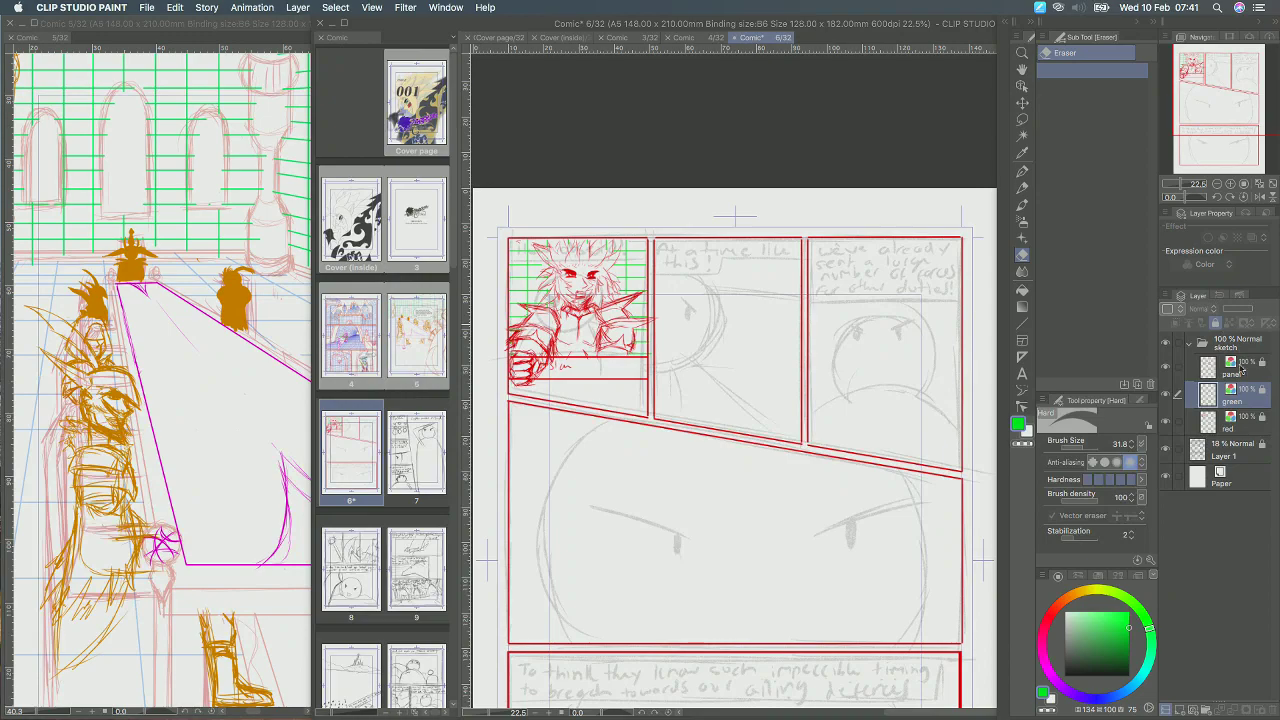
pyautogui.click(1250, 421)
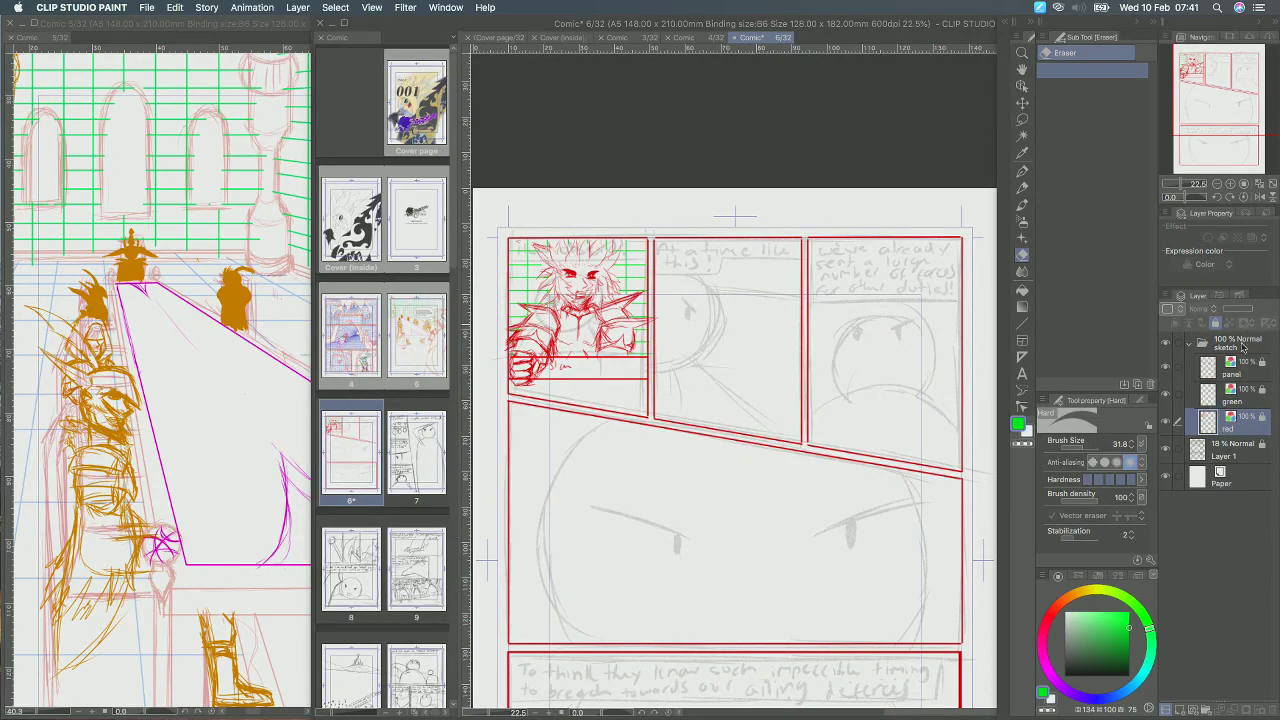
# Set the drawing colour to red and sketch the eye, nose and mouth profile of the second panel's character with the G-pen.
pyautogui.moveTo(1061, 618); pyautogui.dragTo(1053, 611)
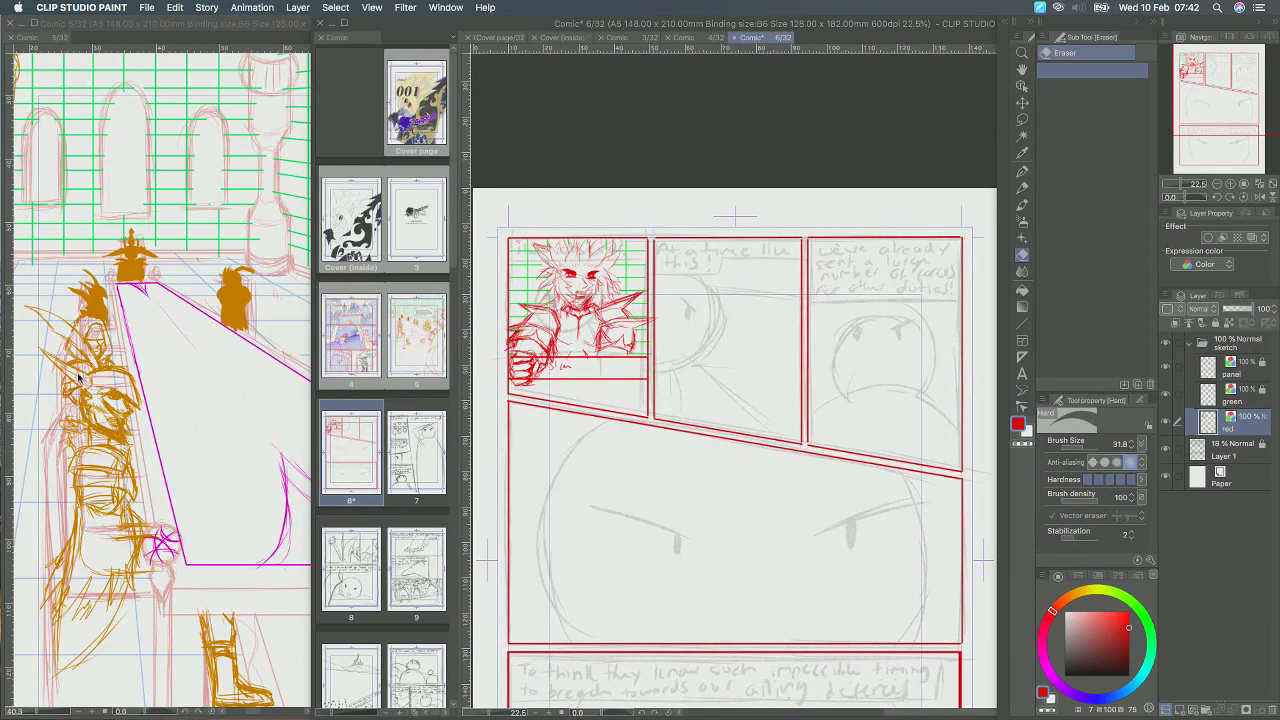
pyautogui.click(106, 392)
pyautogui.click(107, 392)
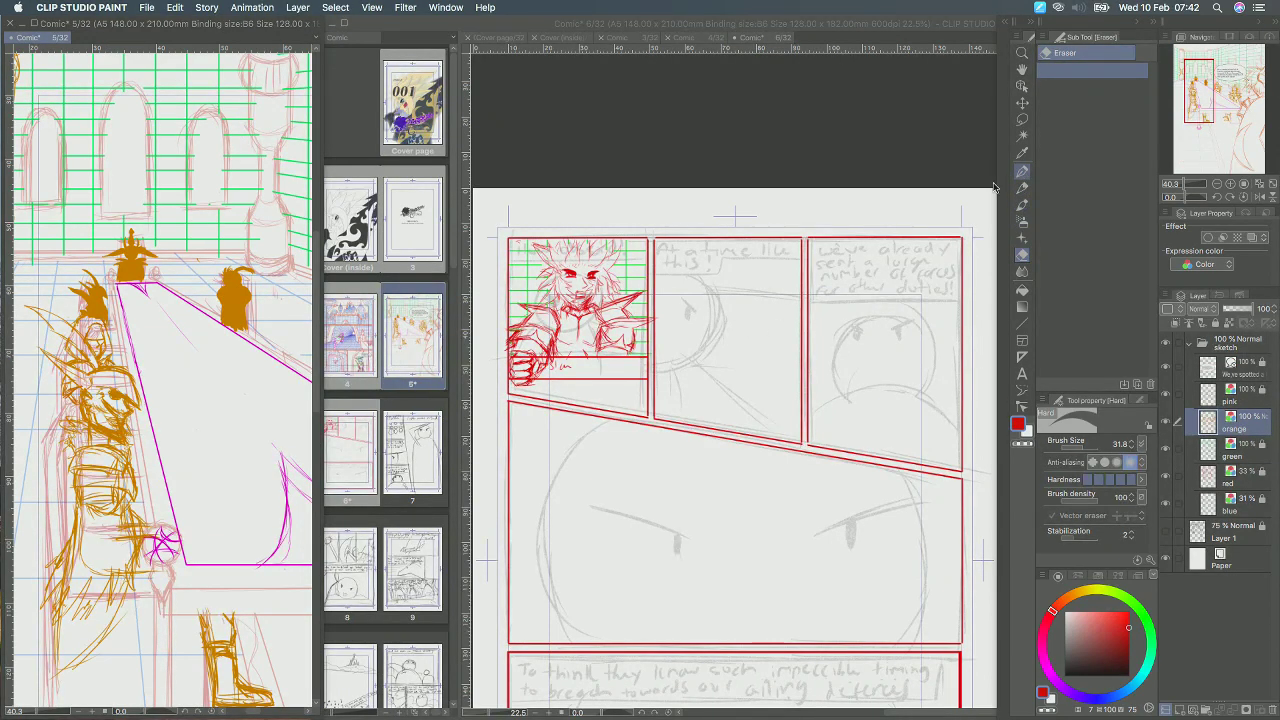
pyautogui.click(1022, 170)
pyautogui.click(707, 293)
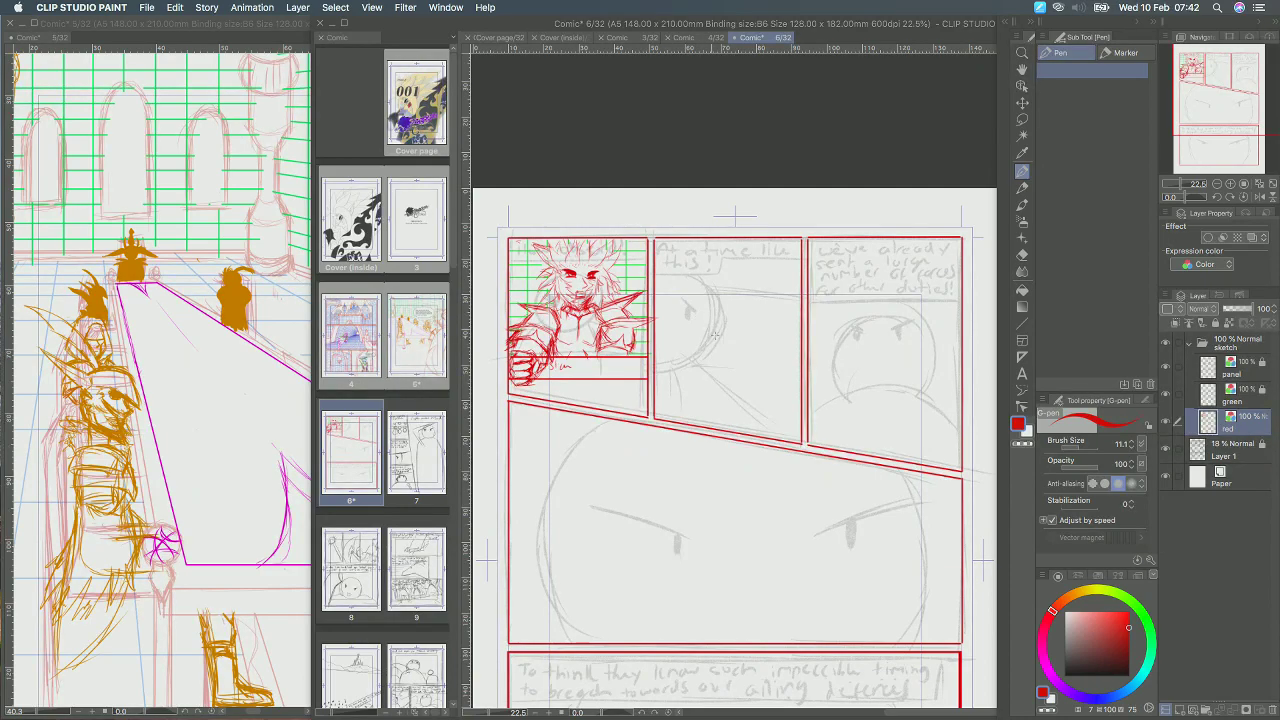
pyautogui.moveTo(707, 311); pyautogui.dragTo(716, 339)
pyautogui.press('super+z')
pyautogui.moveTo(682, 292); pyautogui.dragTo(716, 334)
pyautogui.scroll(2, 718, 278)
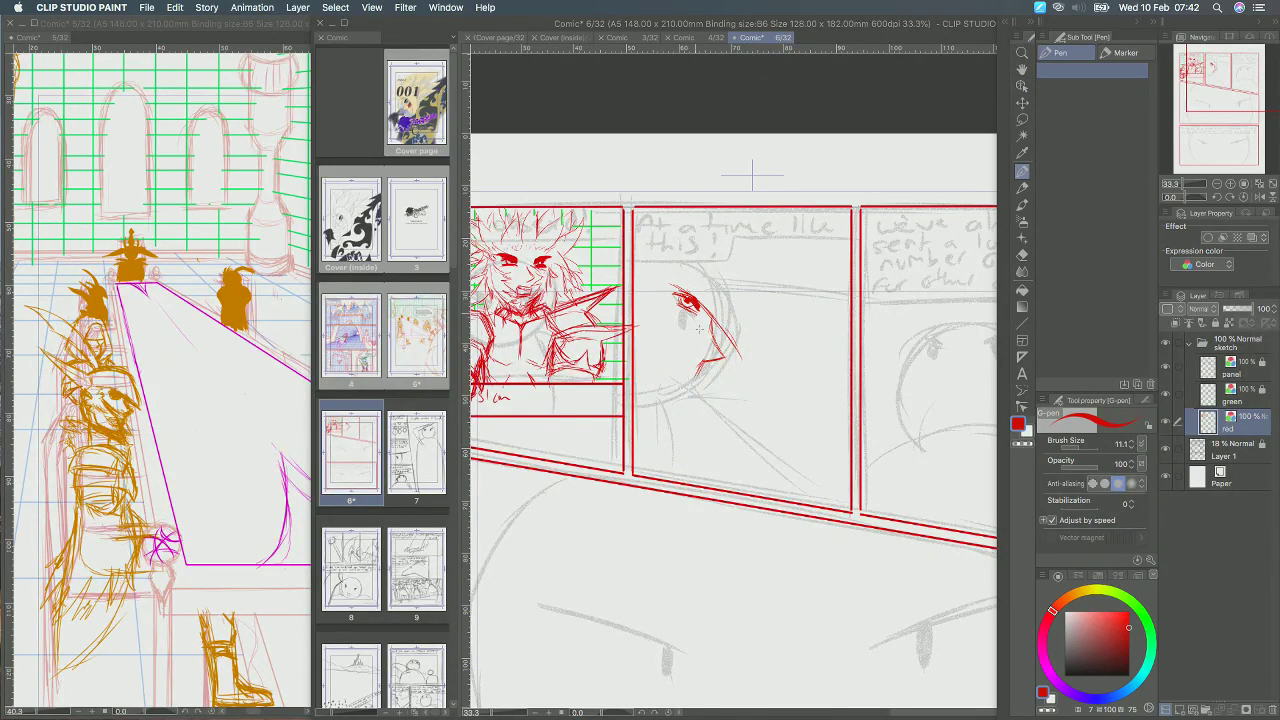
pyautogui.moveTo(700, 363); pyautogui.dragTo(687, 372)
pyautogui.moveTo(685, 300); pyautogui.dragTo(688, 311)
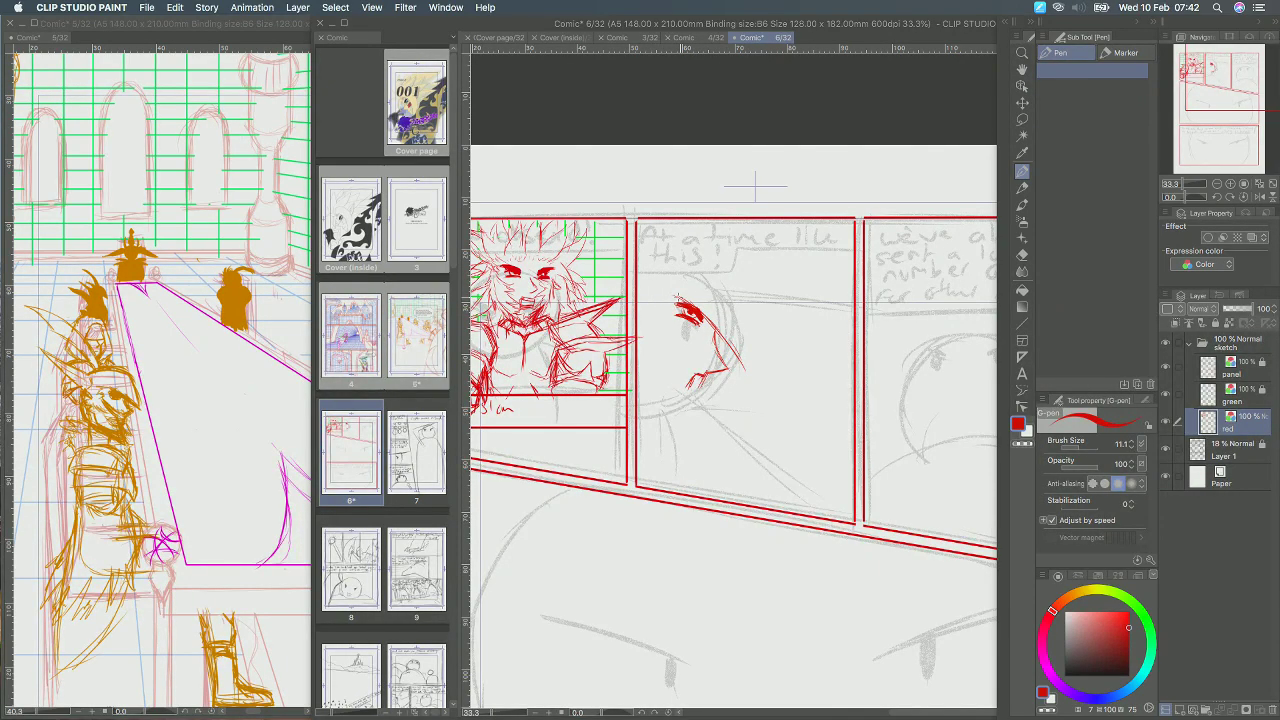
# Sketch the inner helmet edge beside the eye and up to the forehead of the second panel's character.
pyautogui.moveTo(677, 320); pyautogui.dragTo(686, 335)
pyautogui.moveTo(676, 338)
pyautogui.mouseDown()
pyautogui.moveTo(666, 319)
pyautogui.moveTo(678, 346)
pyautogui.mouseUp()
pyautogui.moveTo(668, 298)
pyautogui.mouseDown()
pyautogui.moveTo(690, 345)
pyautogui.moveTo(678, 300)
pyautogui.mouseUp()
pyautogui.press('super+z')
pyautogui.moveTo(651, 273); pyautogui.dragTo(664, 296)
pyautogui.moveTo(712, 256); pyautogui.dragTo(740, 271)
pyautogui.press('super+z')
pyautogui.press('Tab')
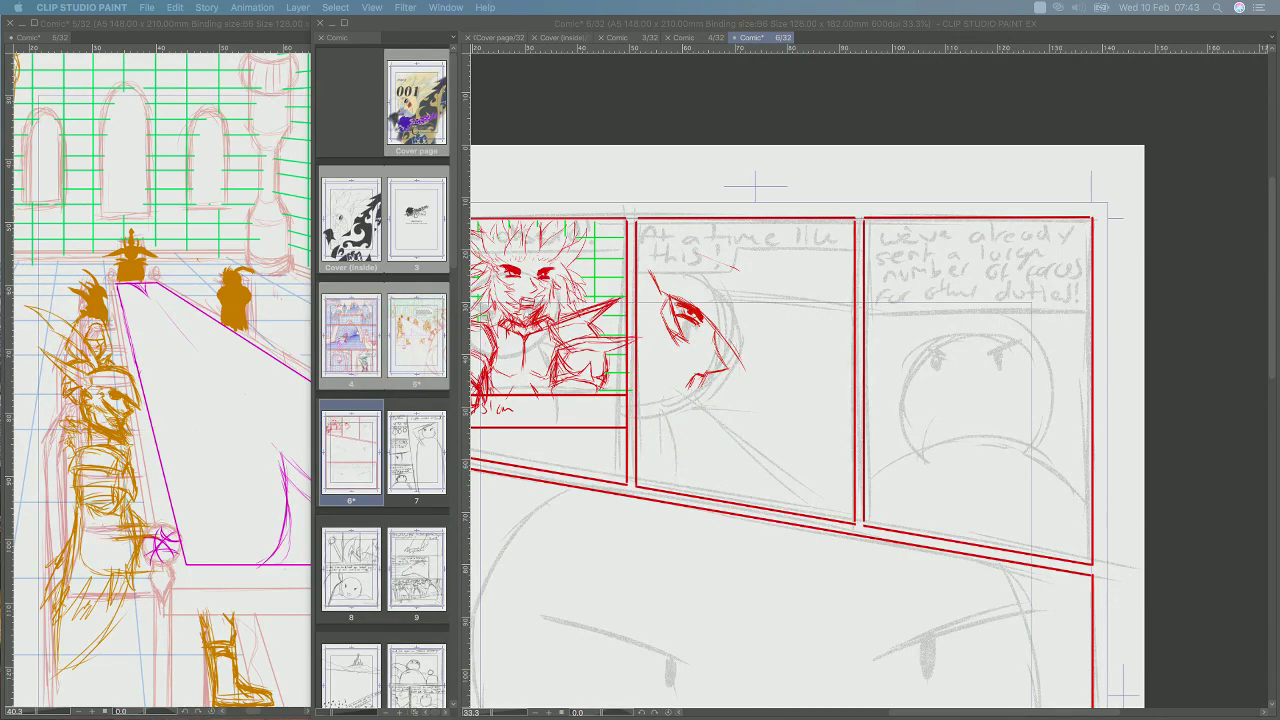
pyautogui.press('Tab')
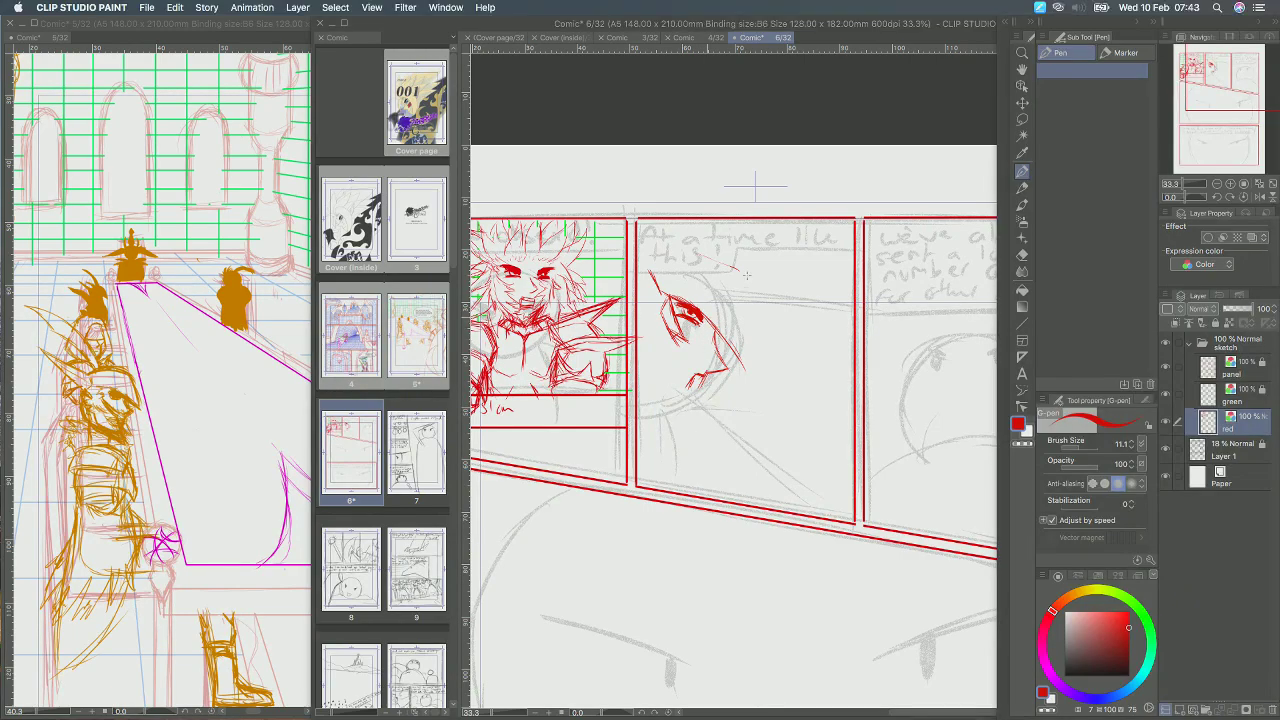
# Sketch the curved front of the helmet, sweeping over the forehead and down in front of the face.
pyautogui.moveTo(704, 250)
pyautogui.mouseDown()
pyautogui.moveTo(727, 270)
pyautogui.moveTo(706, 251)
pyautogui.moveTo(742, 285)
pyautogui.moveTo(750, 326)
pyautogui.mouseUp()
pyautogui.moveTo(732, 272)
pyautogui.mouseDown()
pyautogui.moveTo(750, 327)
pyautogui.moveTo(743, 304)
pyautogui.moveTo(740, 375)
pyautogui.moveTo(743, 332)
pyautogui.moveTo(748, 372)
pyautogui.mouseUp()
pyautogui.moveTo(744, 298); pyautogui.dragTo(746, 366)
pyautogui.moveTo(740, 282)
pyautogui.mouseDown()
pyautogui.moveTo(744, 338)
pyautogui.moveTo(743, 299)
pyautogui.mouseUp()
pyautogui.moveTo(714, 246)
pyautogui.mouseDown()
pyautogui.moveTo(640, 243)
pyautogui.moveTo(674, 232)
pyautogui.moveTo(677, 244)
pyautogui.mouseUp()
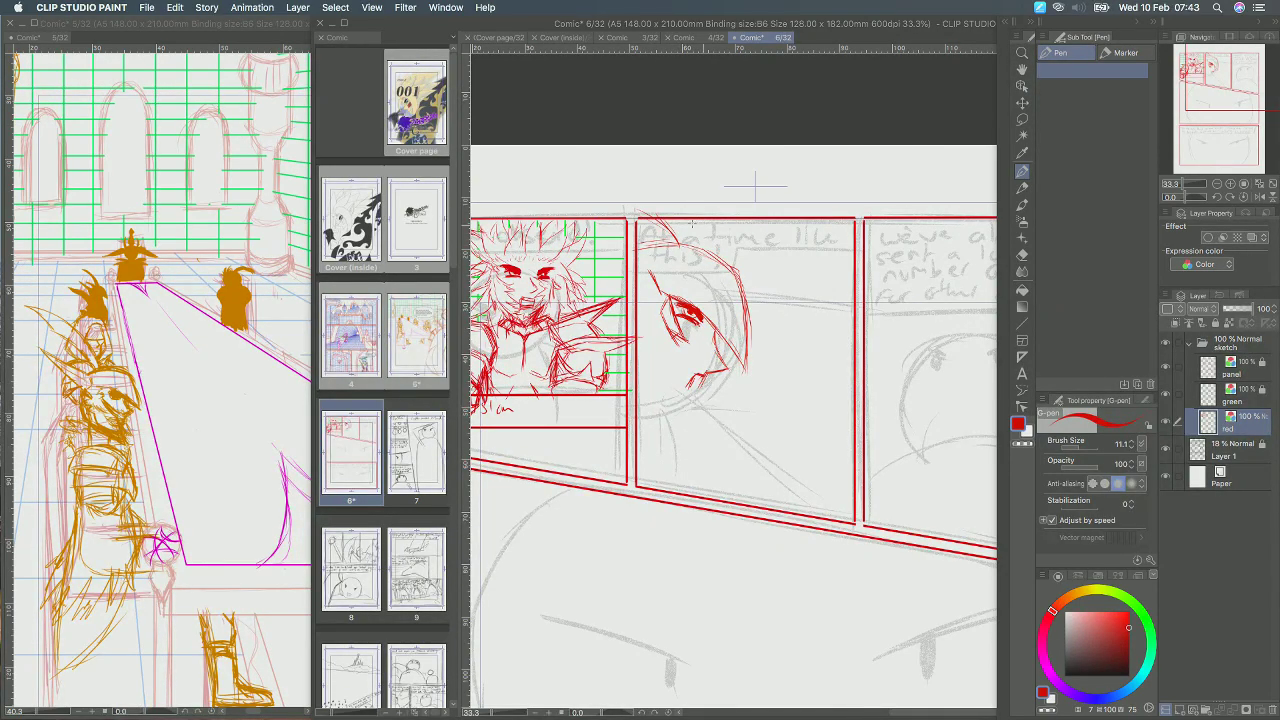
# Sketch the cheek line from beside the eye to the chin, undoing the excess strokes.
pyautogui.moveTo(674, 298); pyautogui.dragTo(699, 328)
pyautogui.moveTo(679, 347); pyautogui.dragTo(718, 398)
pyautogui.press('e')
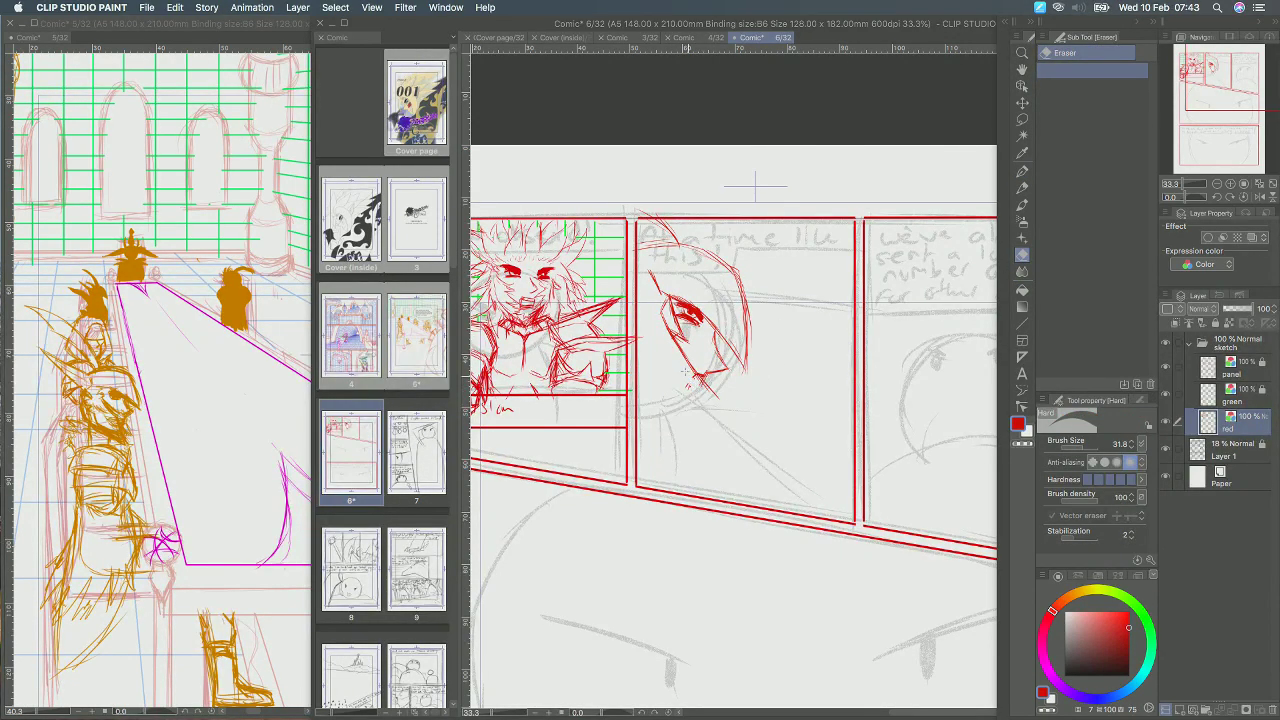
pyautogui.press('p')
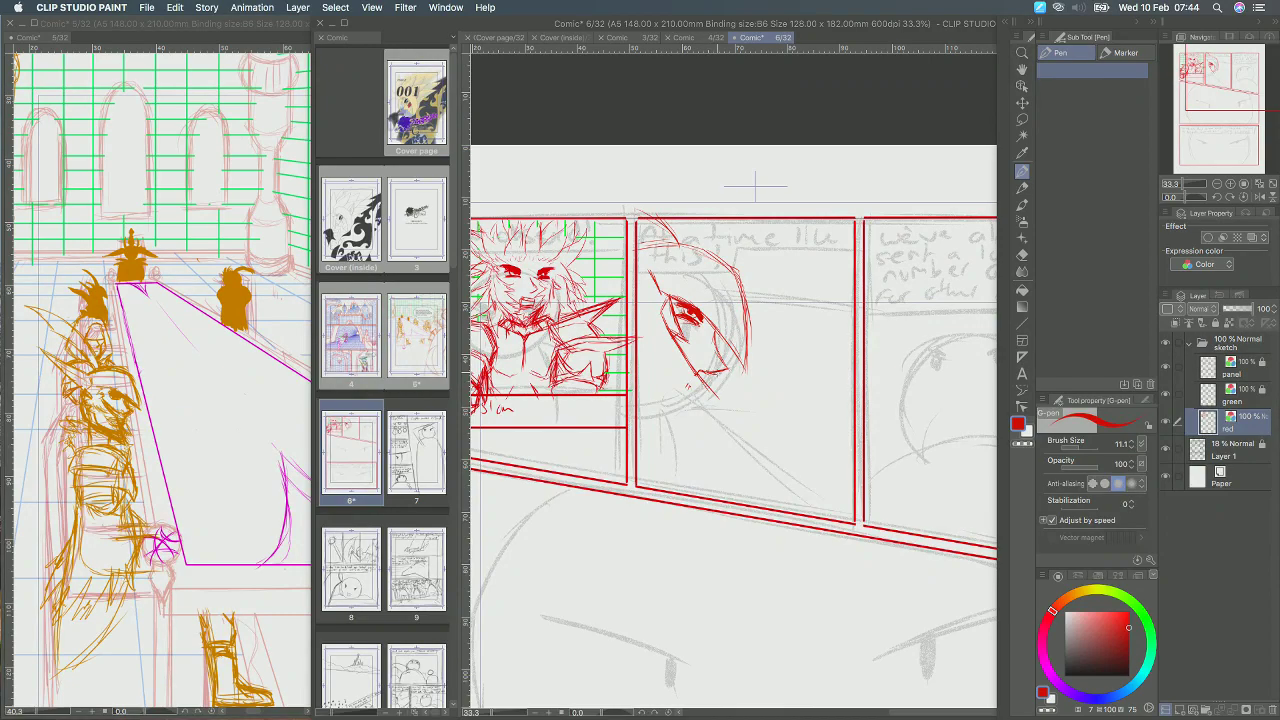
pyautogui.press('super+z')
pyautogui.press('super+z')
# Sketch the pointed lower helmet guard and neck lines below the second panel character's face.
pyautogui.moveTo(717, 394); pyautogui.dragTo(716, 448)
pyautogui.moveTo(636, 362); pyautogui.dragTo(716, 454)
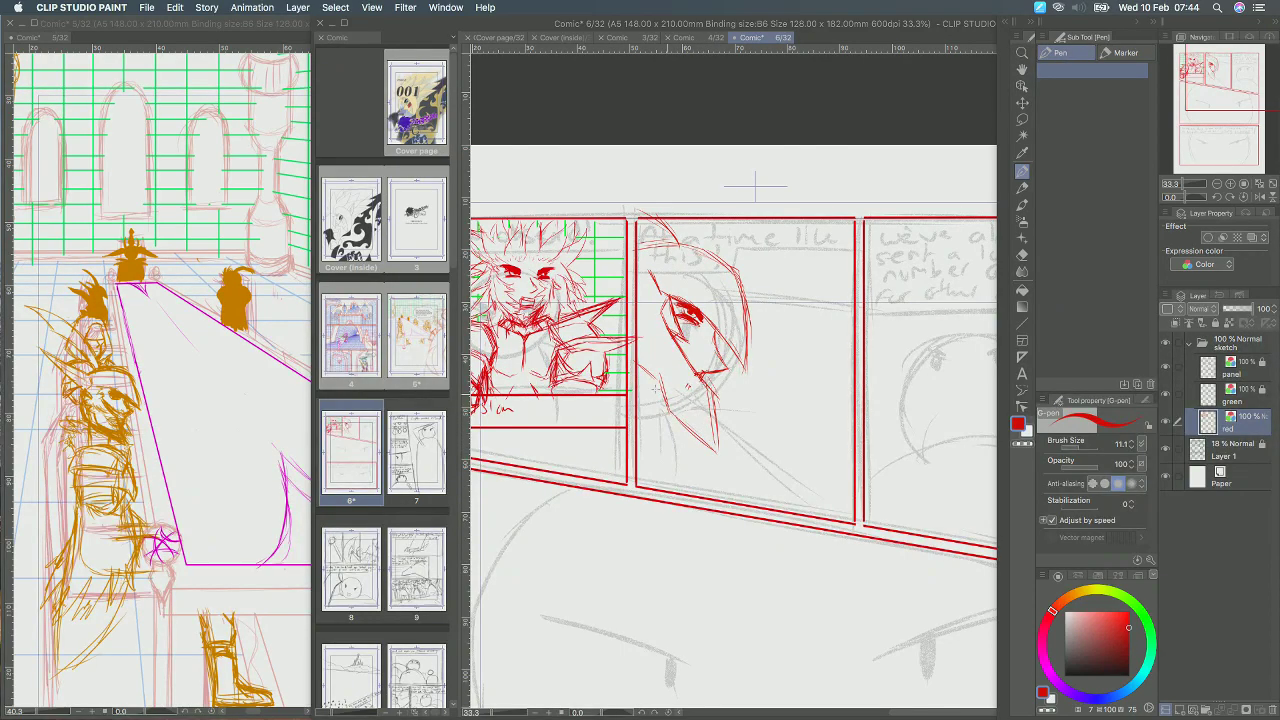
pyautogui.moveTo(652, 416)
pyautogui.mouseDown()
pyautogui.moveTo(670, 447)
pyautogui.moveTo(664, 414)
pyautogui.moveTo(673, 451)
pyautogui.mouseUp()
pyautogui.moveTo(660, 391); pyautogui.dragTo(667, 435)
pyautogui.moveTo(652, 392); pyautogui.dragTo(638, 422)
pyautogui.moveTo(660, 358)
pyautogui.mouseDown()
pyautogui.moveTo(638, 382)
pyautogui.moveTo(667, 378)
pyautogui.moveTo(646, 386)
pyautogui.mouseUp()
pyautogui.moveTo(698, 428); pyautogui.dragTo(714, 452)
pyautogui.moveTo(712, 390); pyautogui.dragTo(721, 452)
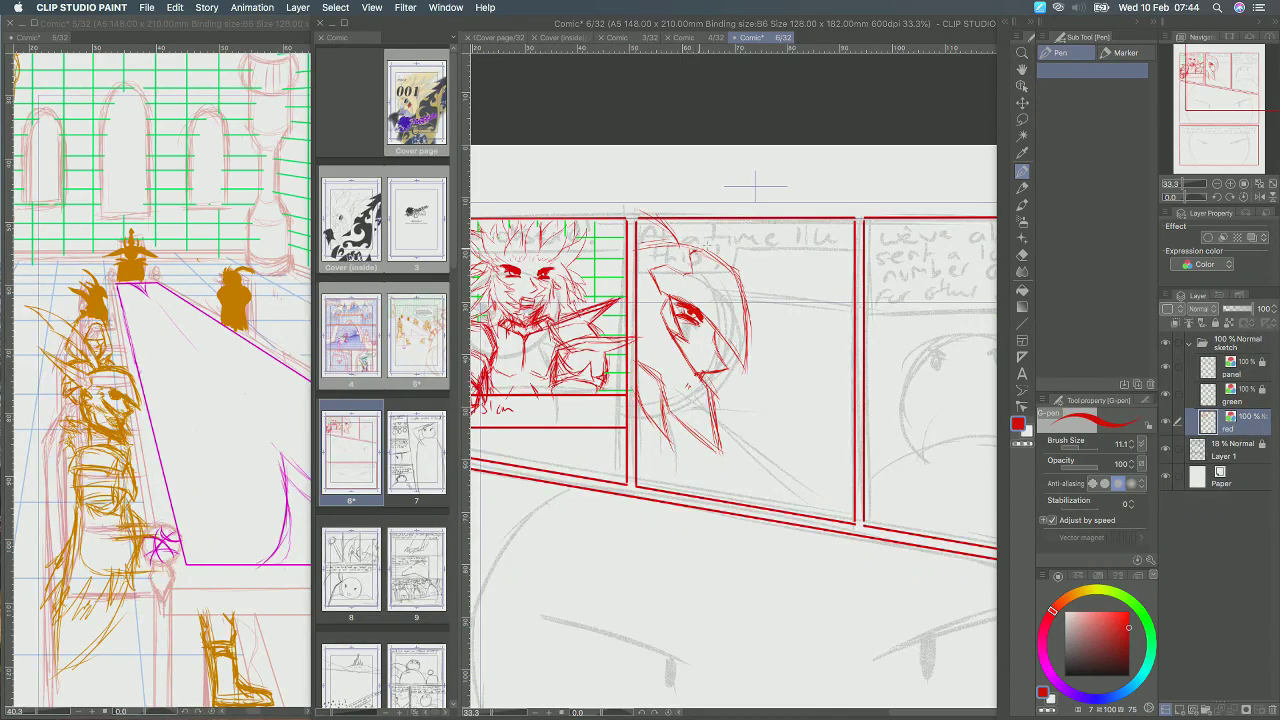
# Add detail strokes to the helmet's forehead and curved front edge.
pyautogui.moveTo(716, 254)
pyautogui.mouseDown()
pyautogui.moveTo(742, 272)
pyautogui.moveTo(740, 311)
pyautogui.mouseUp()
pyautogui.moveTo(672, 246)
pyautogui.mouseDown()
pyautogui.moveTo(699, 243)
pyautogui.moveTo(694, 258)
pyautogui.moveTo(654, 252)
pyautogui.moveTo(676, 262)
pyautogui.mouseUp()
pyautogui.moveTo(626, 170); pyautogui.dragTo(694, 202)
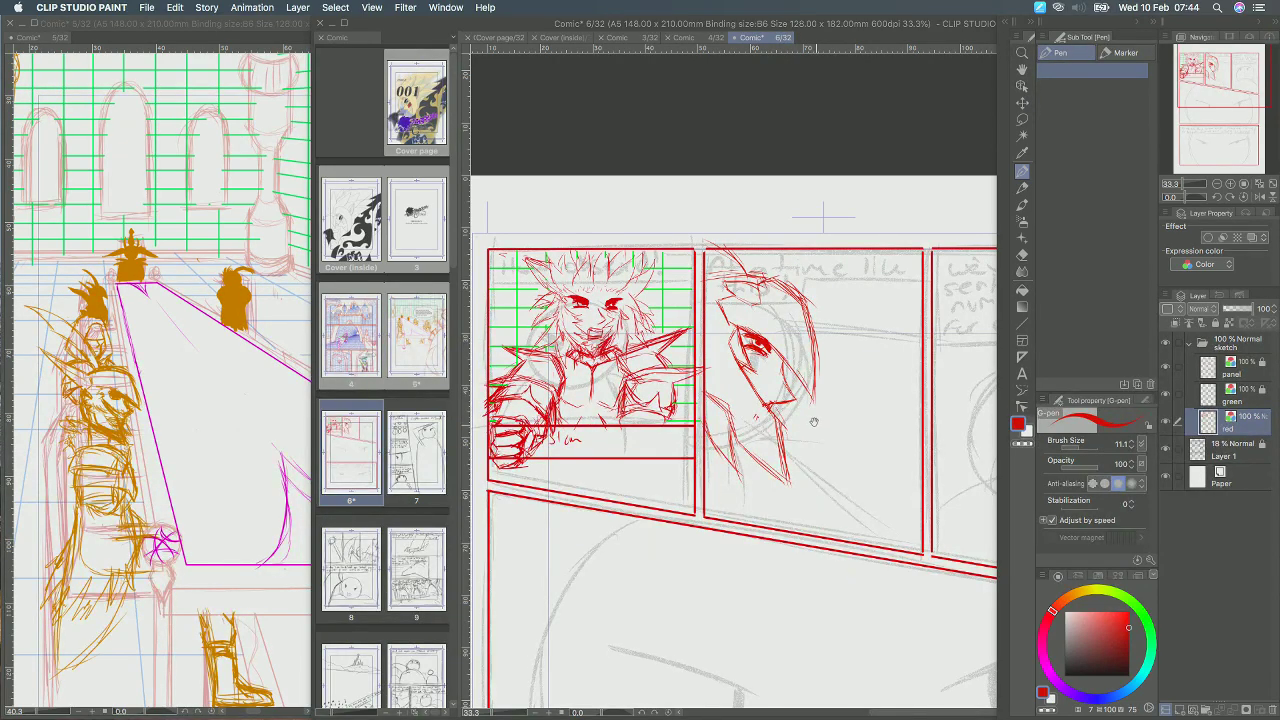
pyautogui.scroll(-3, 790, 405)
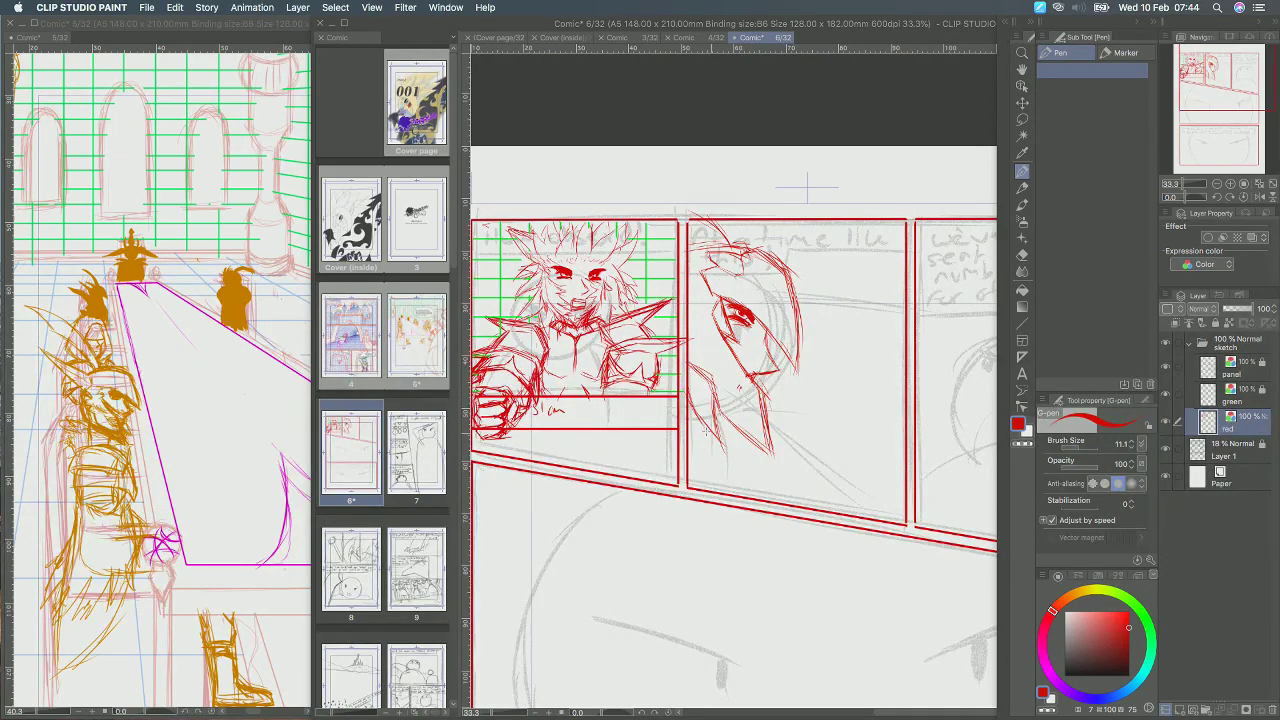
# Sketch the collar and shoulder lines below the neck down to the panel's lower border, redoing unsatisfactory strokes.
pyautogui.moveTo(728, 424)
pyautogui.mouseDown()
pyautogui.moveTo(772, 482)
pyautogui.moveTo(789, 453)
pyautogui.moveTo(803, 465)
pyautogui.moveTo(778, 489)
pyautogui.mouseUp()
pyautogui.press('super+z')
pyautogui.press('super+z')
pyautogui.press('super+z')
pyautogui.moveTo(699, 484); pyautogui.dragTo(799, 492)
pyautogui.press('super+z')
pyautogui.press('super+z')
pyautogui.moveTo(764, 423)
pyautogui.mouseDown()
pyautogui.moveTo(803, 438)
pyautogui.moveTo(798, 478)
pyautogui.mouseUp()
pyautogui.press('super+z')
pyautogui.press('super+z')
pyautogui.moveTo(768, 422)
pyautogui.mouseDown()
pyautogui.moveTo(803, 485)
pyautogui.moveTo(796, 468)
pyautogui.mouseUp()
pyautogui.press('super+z')
pyautogui.moveTo(768, 420)
pyautogui.mouseDown()
pyautogui.moveTo(797, 449)
pyautogui.moveTo(800, 494)
pyautogui.mouseUp()
pyautogui.moveTo(690, 414); pyautogui.dragTo(710, 425)
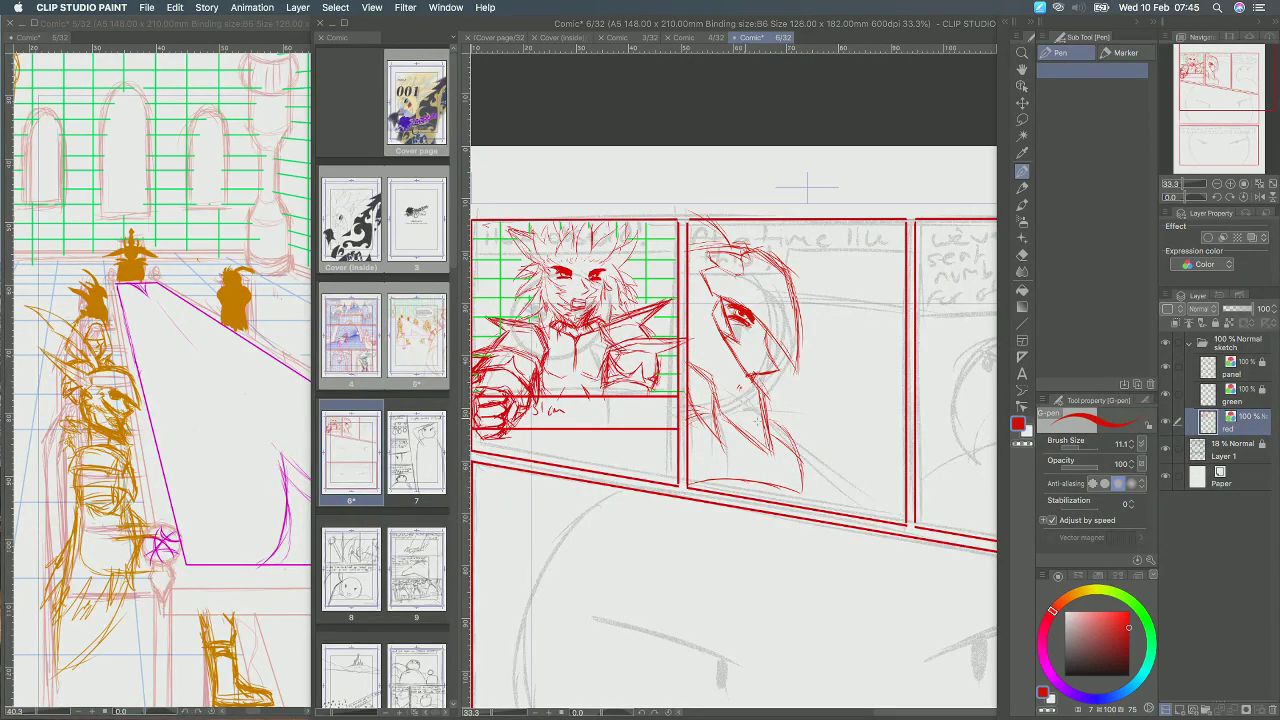
pyautogui.moveTo(784, 487)
pyautogui.mouseDown()
pyautogui.moveTo(796, 506)
pyautogui.moveTo(798, 492)
pyautogui.mouseUp()
pyautogui.moveTo(837, 354); pyautogui.dragTo(829, 376)
pyautogui.moveTo(831, 441); pyautogui.dragTo(689, 473)
pyautogui.moveTo(676, 518); pyautogui.dragTo(734, 566)
# Draw a straight red background line from the helmet to the second panel's right border.
pyautogui.press('u')
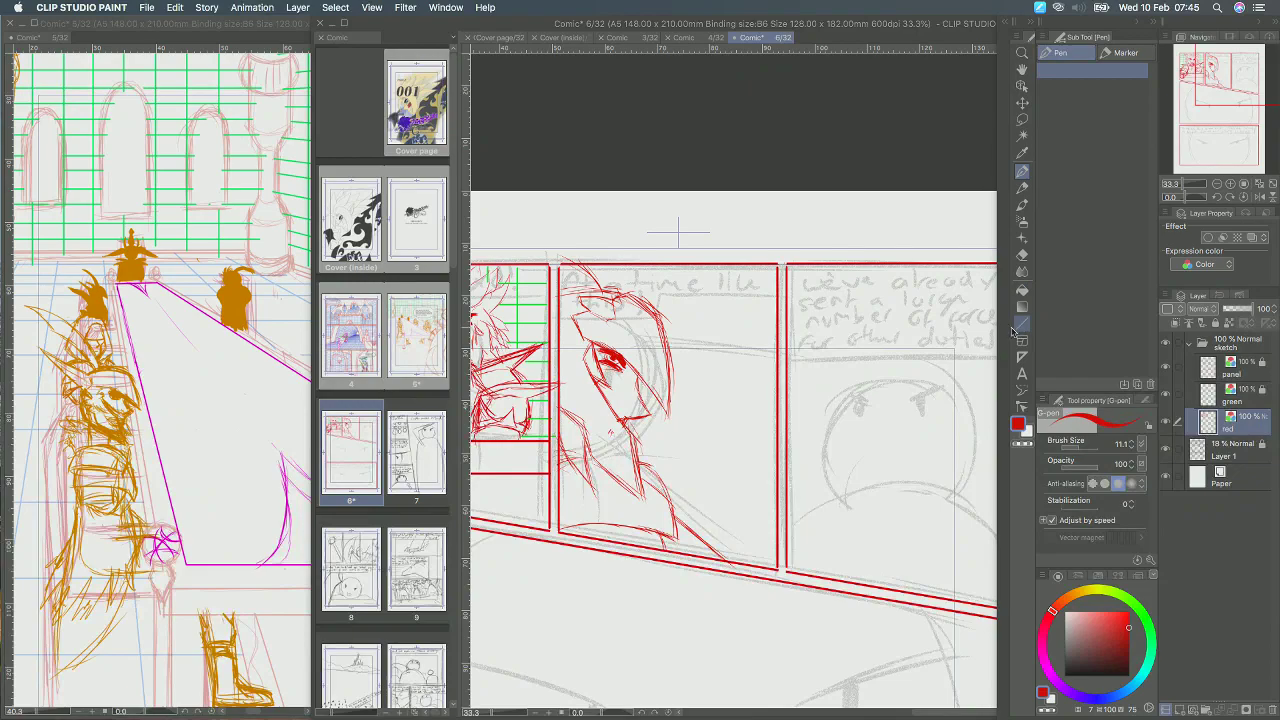
pyautogui.moveTo(668, 342); pyautogui.dragTo(784, 360)
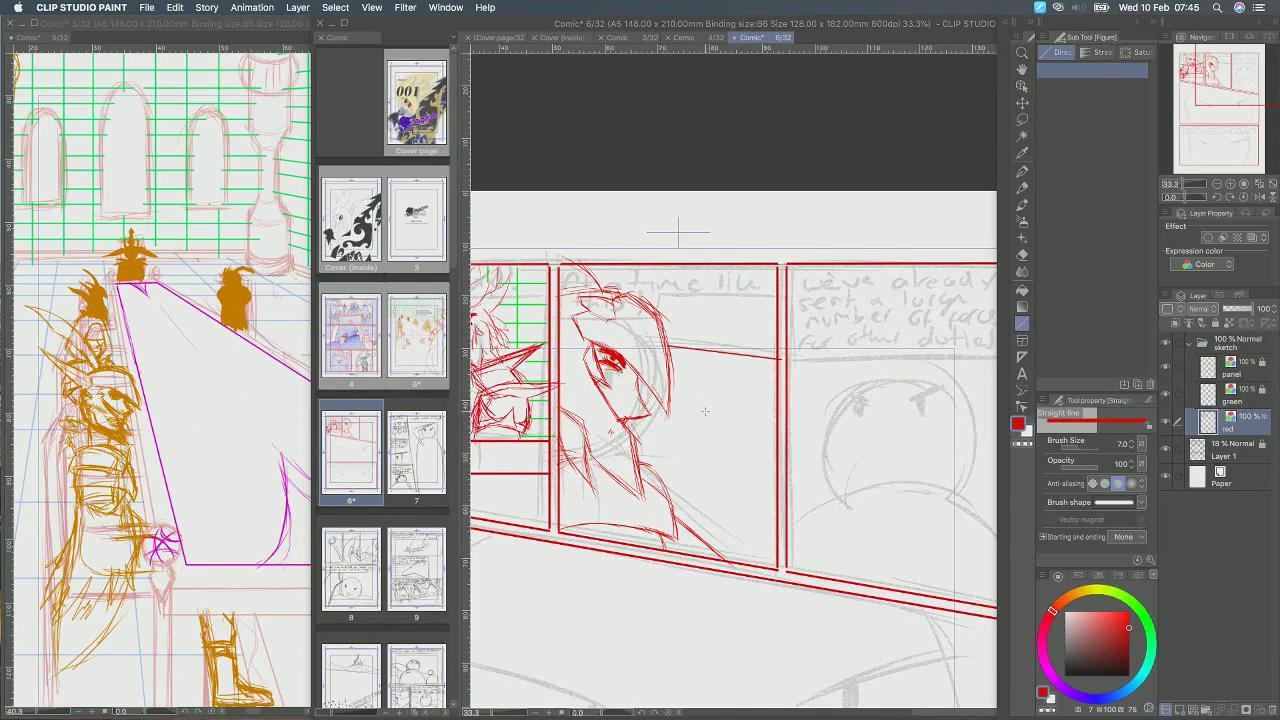
pyautogui.moveTo(659, 444); pyautogui.dragTo(767, 439)
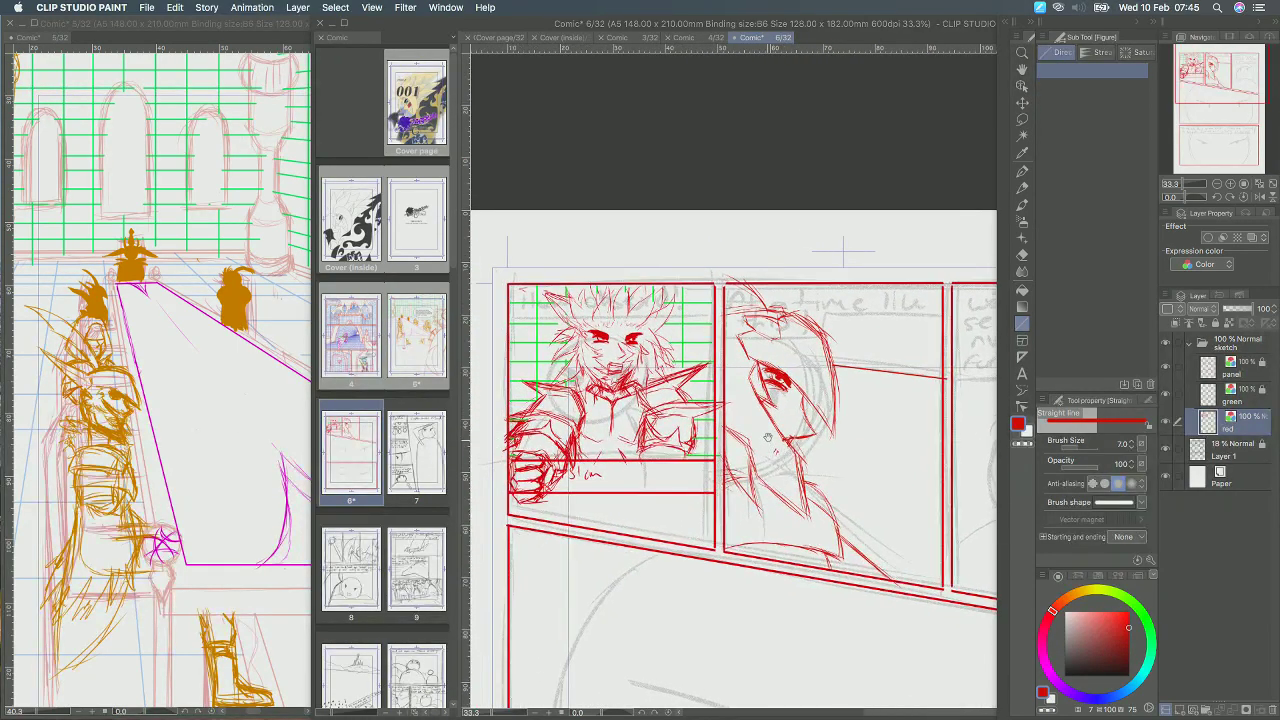
# Add a new layer above the red layer and name it orange.
pyautogui.click(1022, 171)
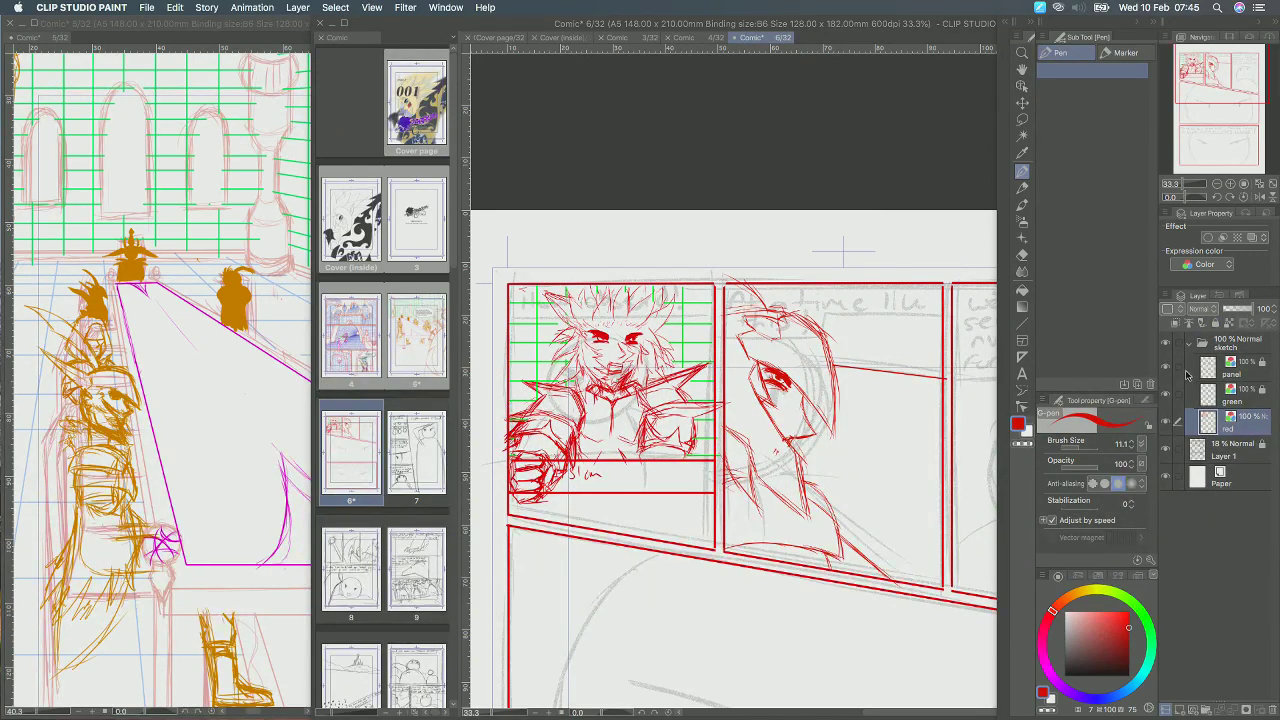
pyautogui.click(1178, 708)
pyautogui.doubleClick(1238, 426)
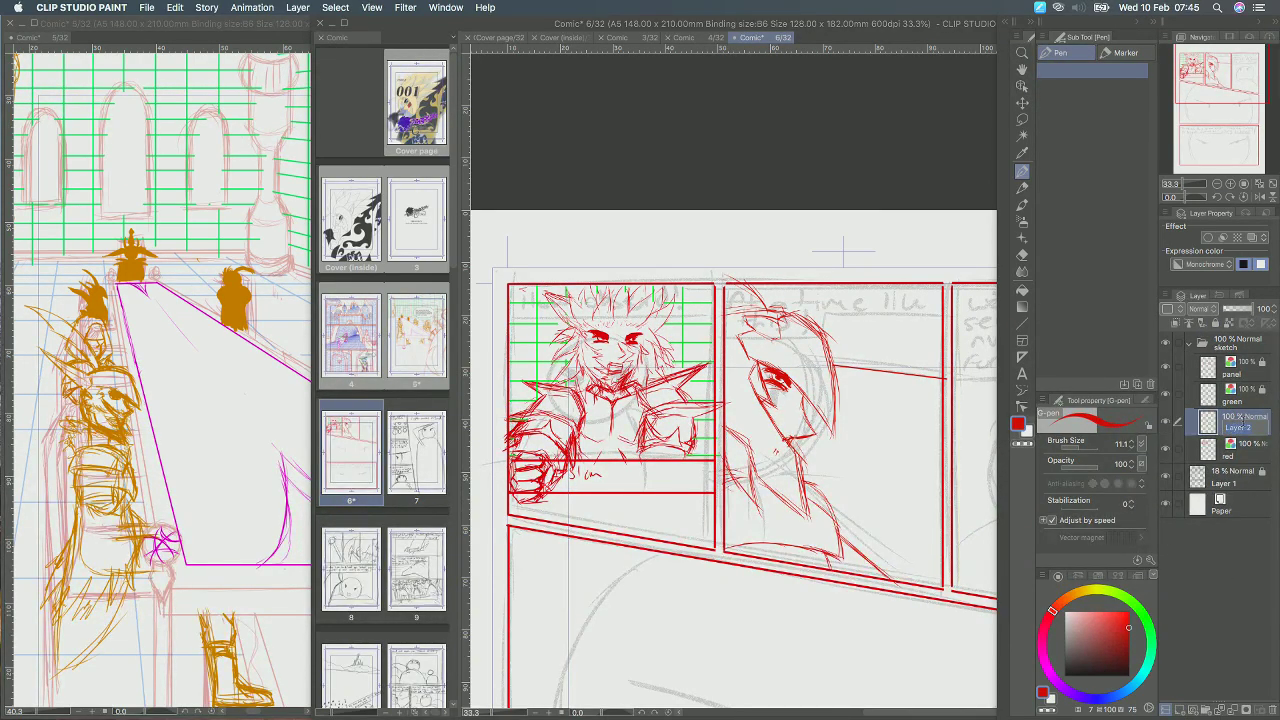
pyautogui.write('orange')
pyautogui.press('Return')
# Set the drawing colour to orange, move the orange layer above the green one and set its expression color to Color.
pyautogui.click(1073, 596)
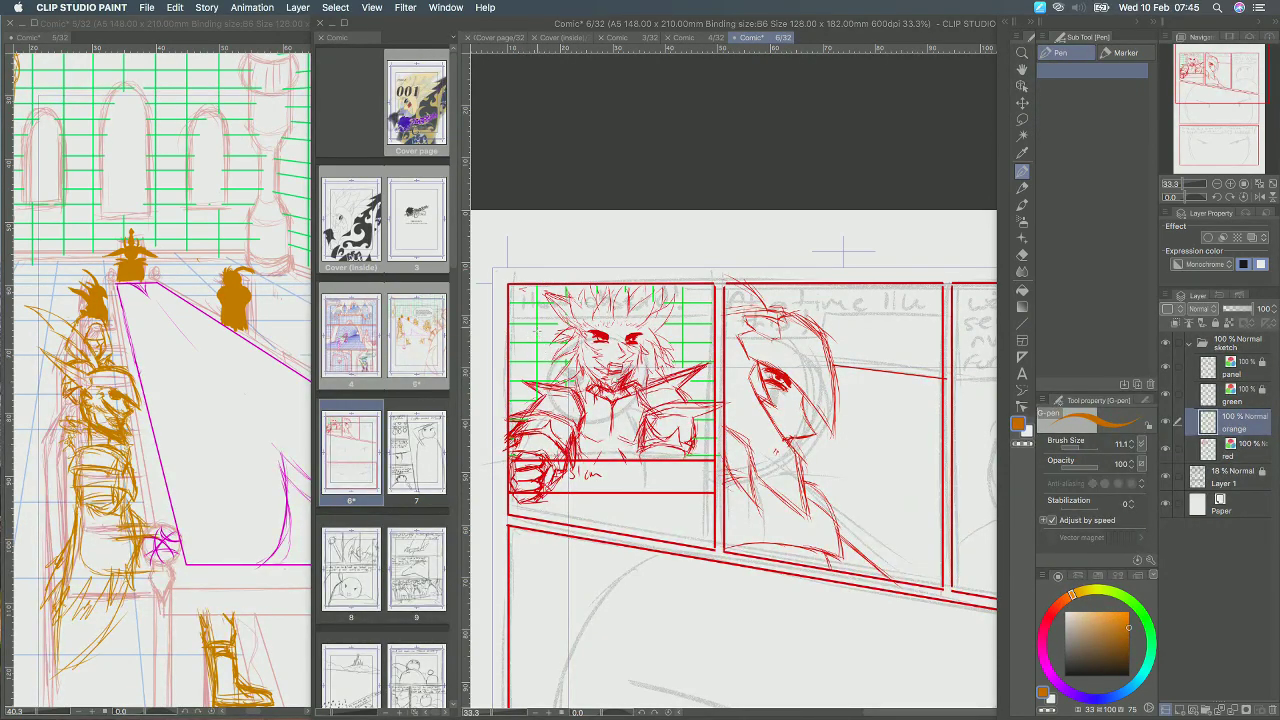
pyautogui.moveTo(534, 308); pyautogui.dragTo(534, 385)
pyautogui.press('super+z')
pyautogui.moveTo(1240, 420); pyautogui.dragTo(1252, 388)
pyautogui.click(1203, 265)
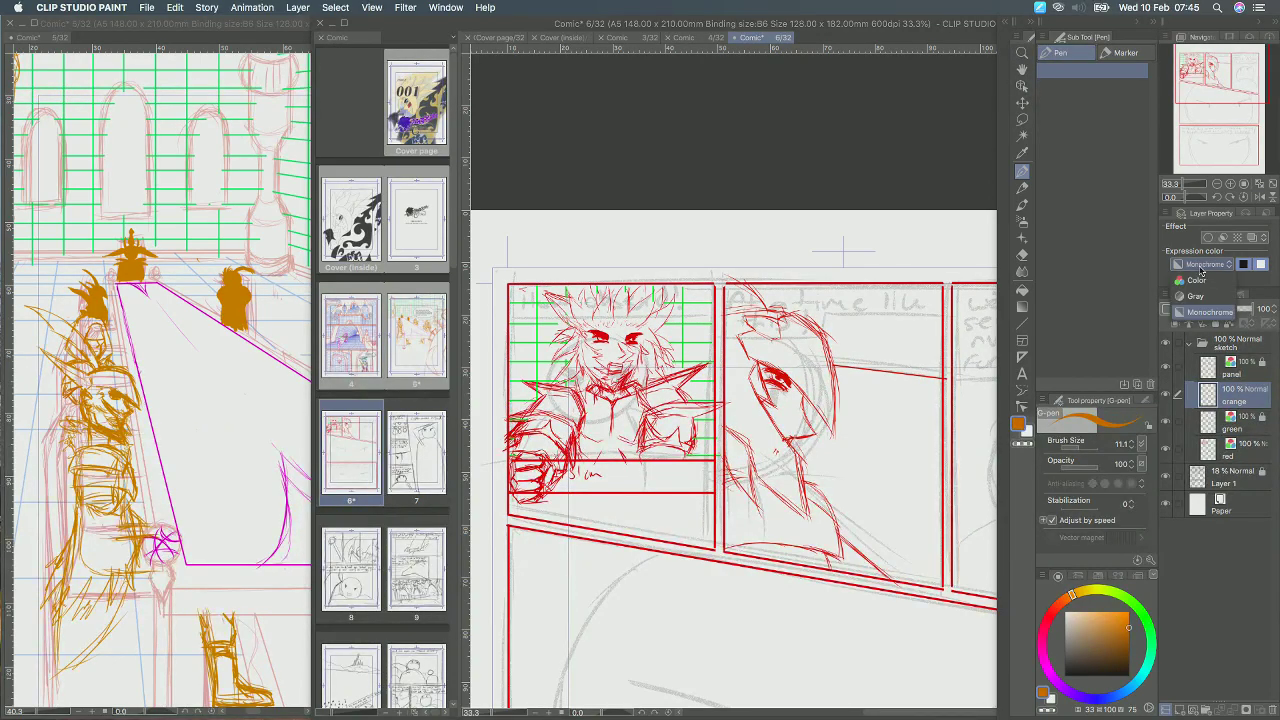
pyautogui.click(1196, 280)
# Sketch the chair back in orange on both sides behind the first panel's character.
pyautogui.moveTo(534, 326); pyautogui.dragTo(534, 378)
pyautogui.moveTo(536, 318)
pyautogui.mouseDown()
pyautogui.moveTo(686, 317)
pyautogui.moveTo(699, 364)
pyautogui.mouseUp()
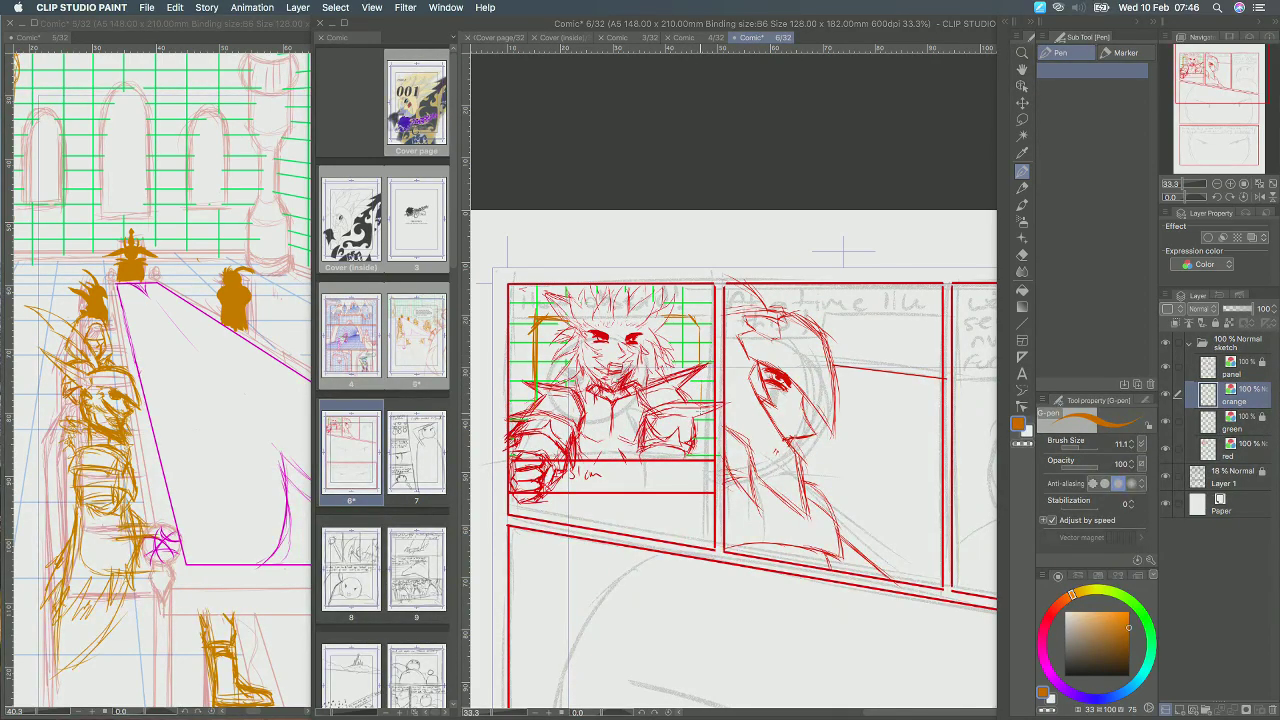
pyautogui.moveTo(688, 324); pyautogui.dragTo(686, 370)
pyautogui.moveTo(553, 334)
pyautogui.mouseDown()
pyautogui.moveTo(540, 393)
pyautogui.moveTo(546, 384)
pyautogui.moveTo(530, 380)
pyautogui.mouseUp()
pyautogui.moveTo(526, 337); pyautogui.dragTo(529, 364)
# Lock the orange layer, select the red layer and set the drawing colour to red.
pyautogui.moveTo(834, 336); pyautogui.dragTo(712, 309)
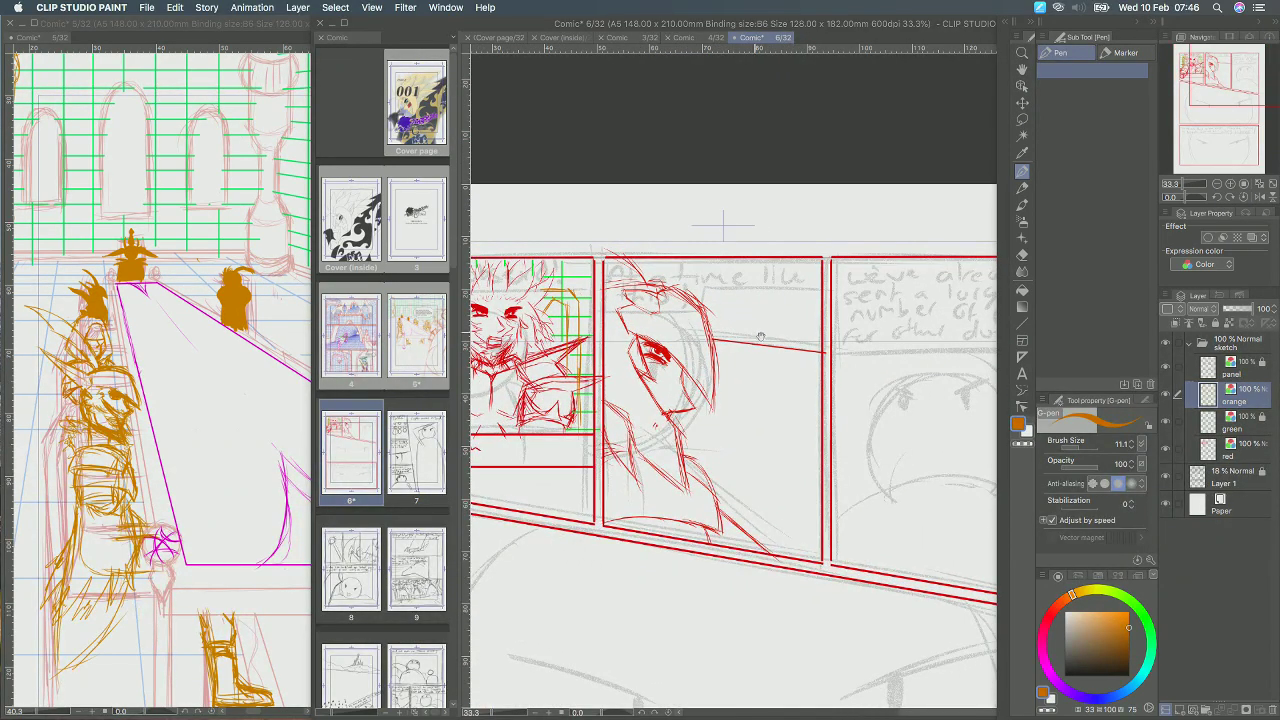
pyautogui.hscroll(1, 757, 334)
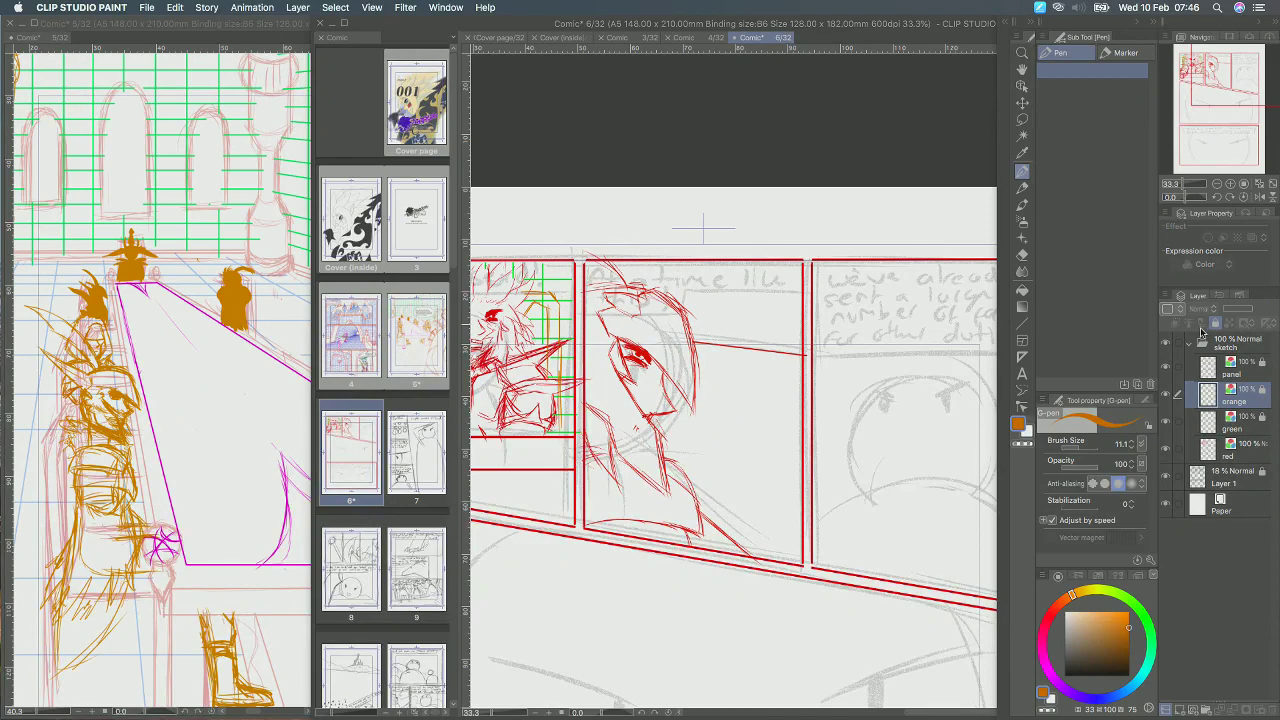
pyautogui.click(1240, 447)
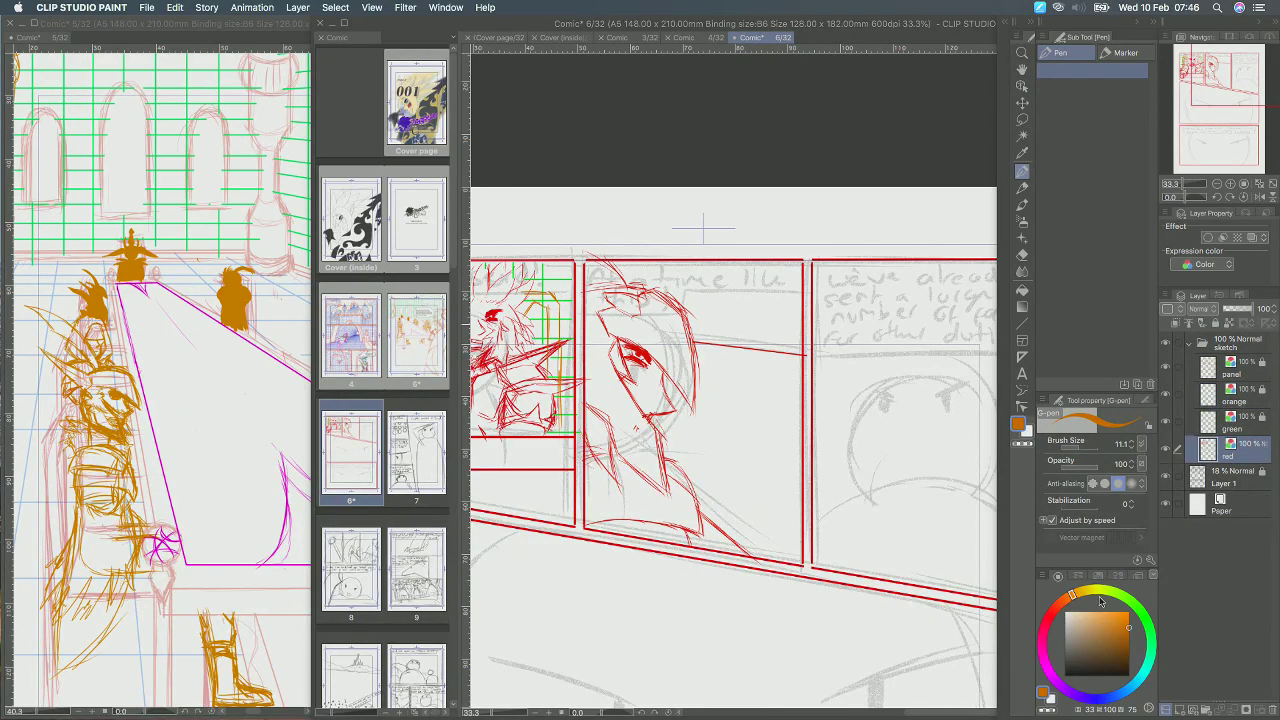
pyautogui.click(1052, 610)
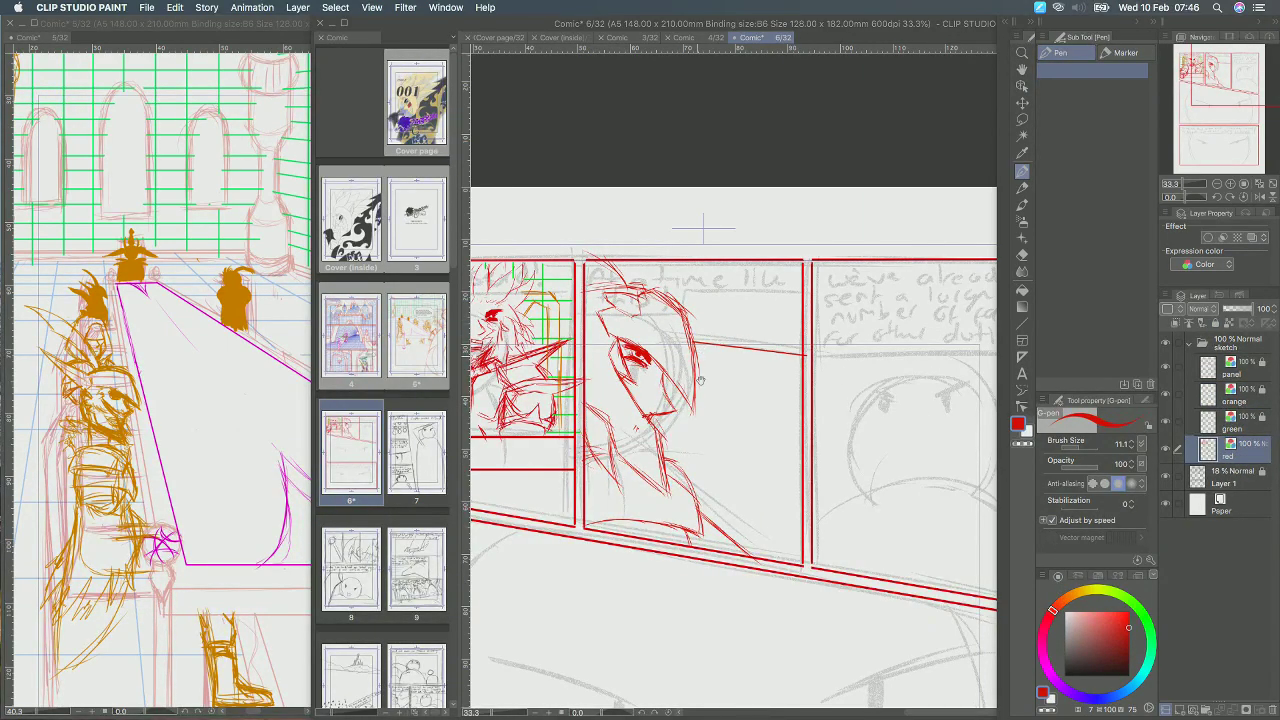
# Refine the second panel's character with strokes around the eye, the inner helmet edge and the helmet's front tip.
pyautogui.moveTo(708, 382); pyautogui.dragTo(714, 389)
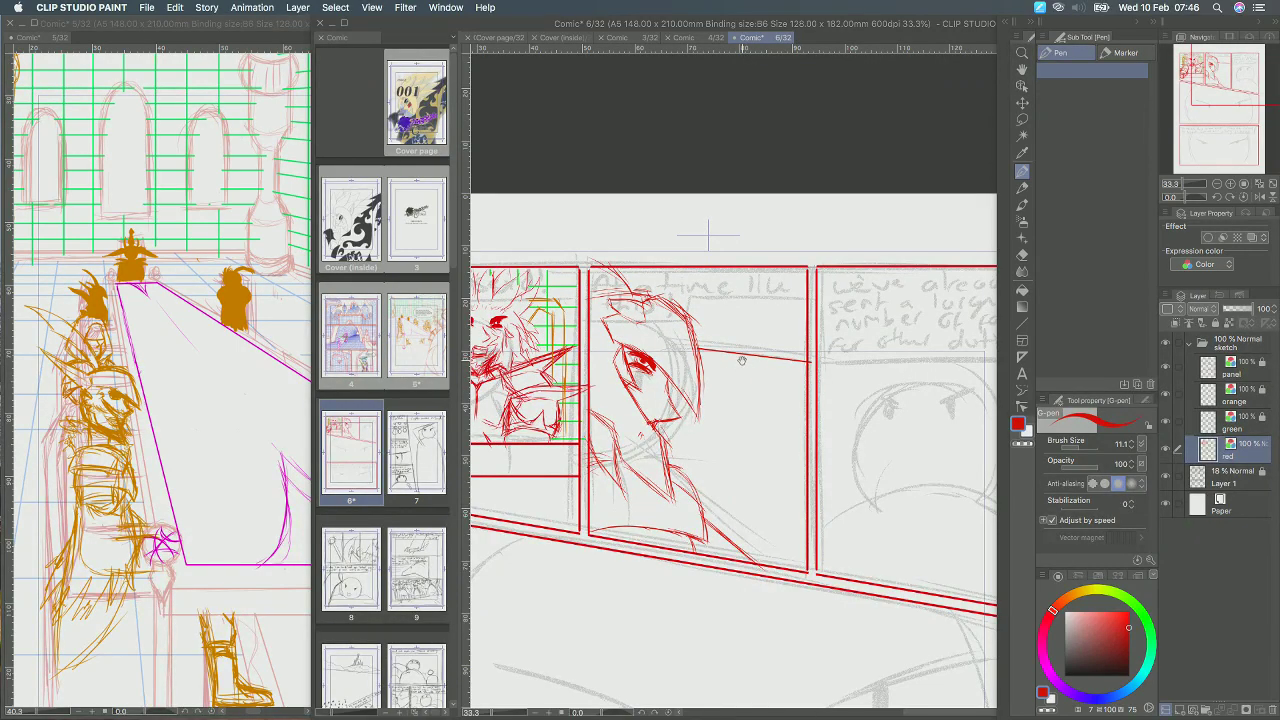
pyautogui.moveTo(748, 337); pyautogui.dragTo(748, 353)
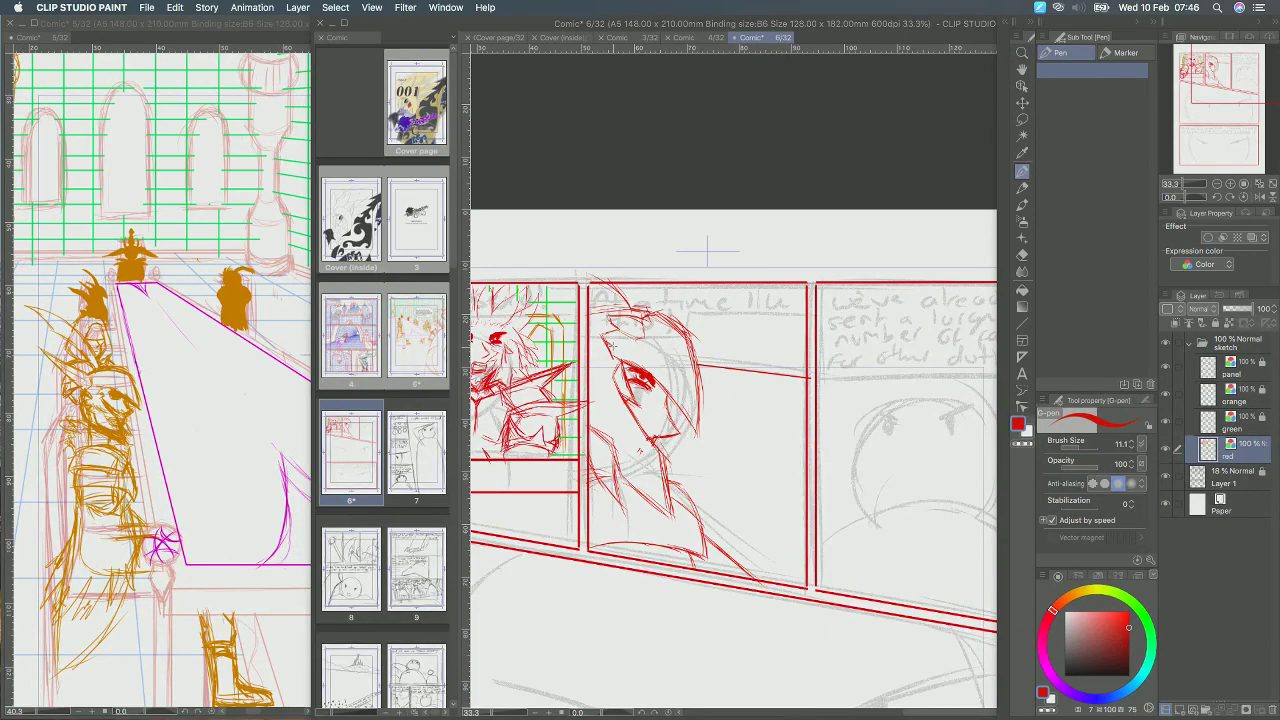
pyautogui.press('super+z')
pyautogui.moveTo(613, 378)
pyautogui.mouseDown()
pyautogui.moveTo(604, 368)
pyautogui.moveTo(647, 446)
pyautogui.mouseUp()
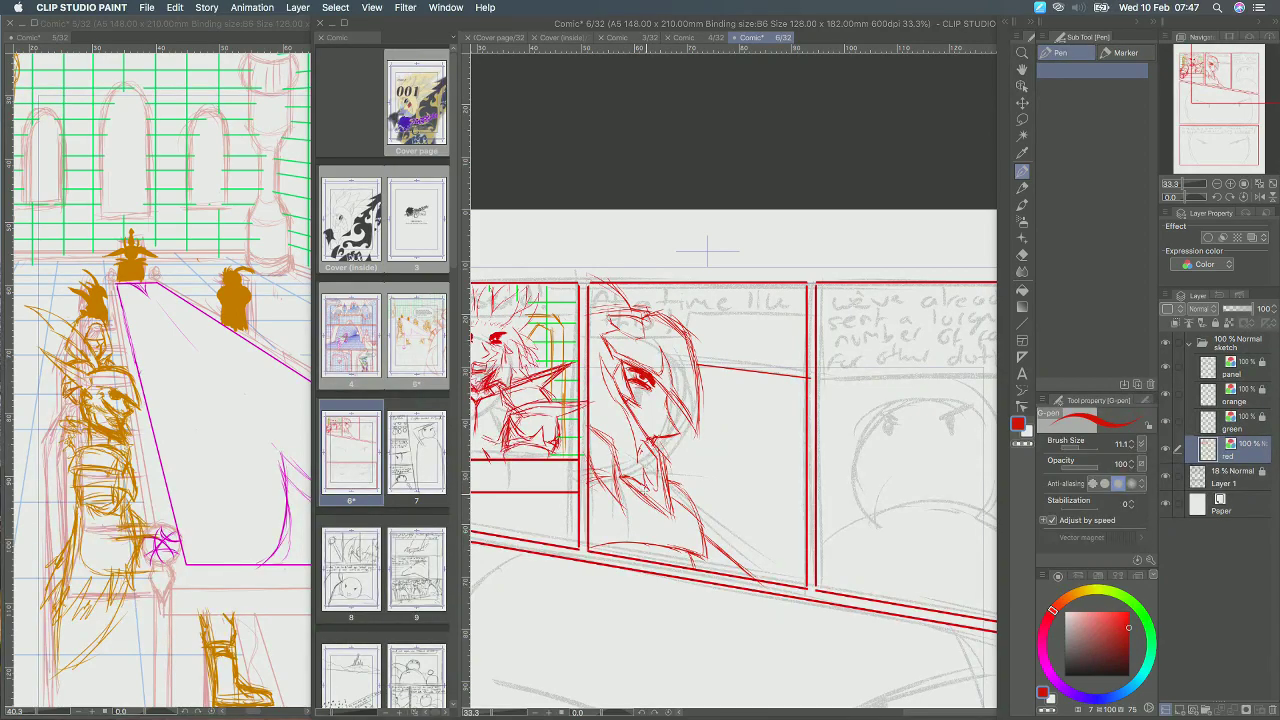
pyautogui.moveTo(684, 400); pyautogui.dragTo(698, 438)
# Examine the helmeted characters seated around the table on page 5 as reference for the third panel.
pyautogui.hscroll(5, 818, 348)
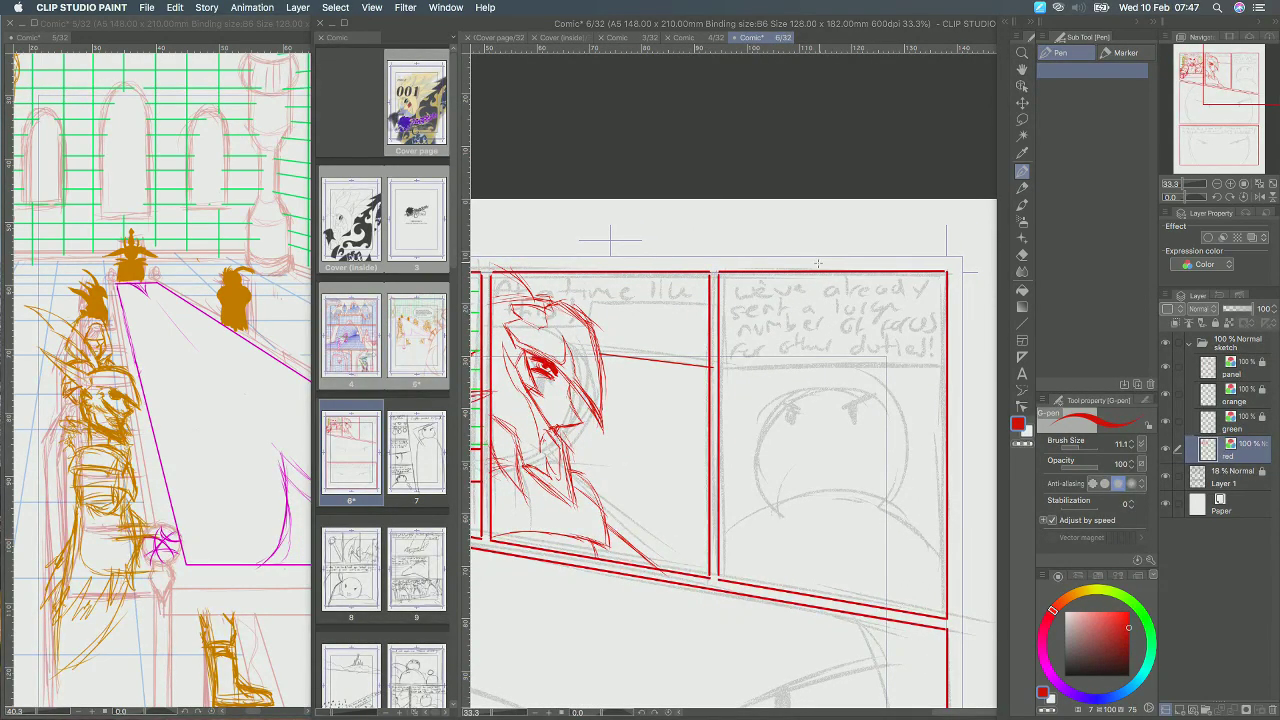
pyautogui.hscroll(1, 815, 345)
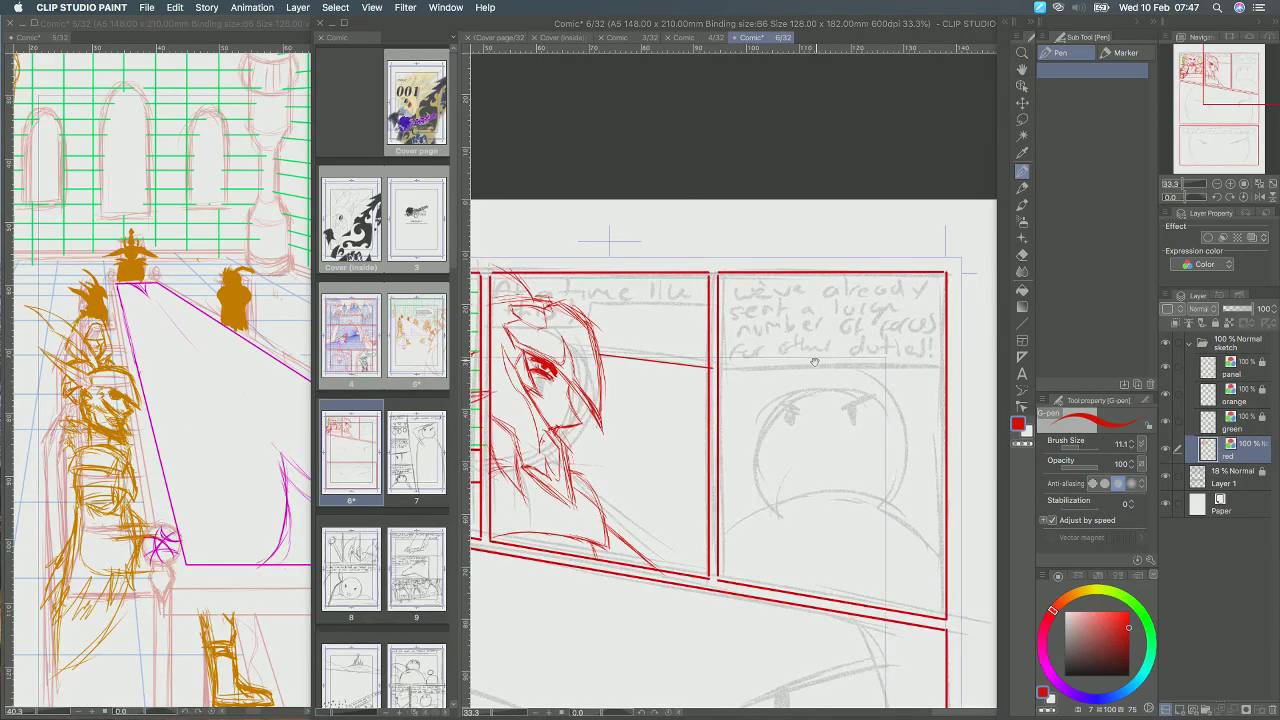
pyautogui.hscroll(-5, 791, 347)
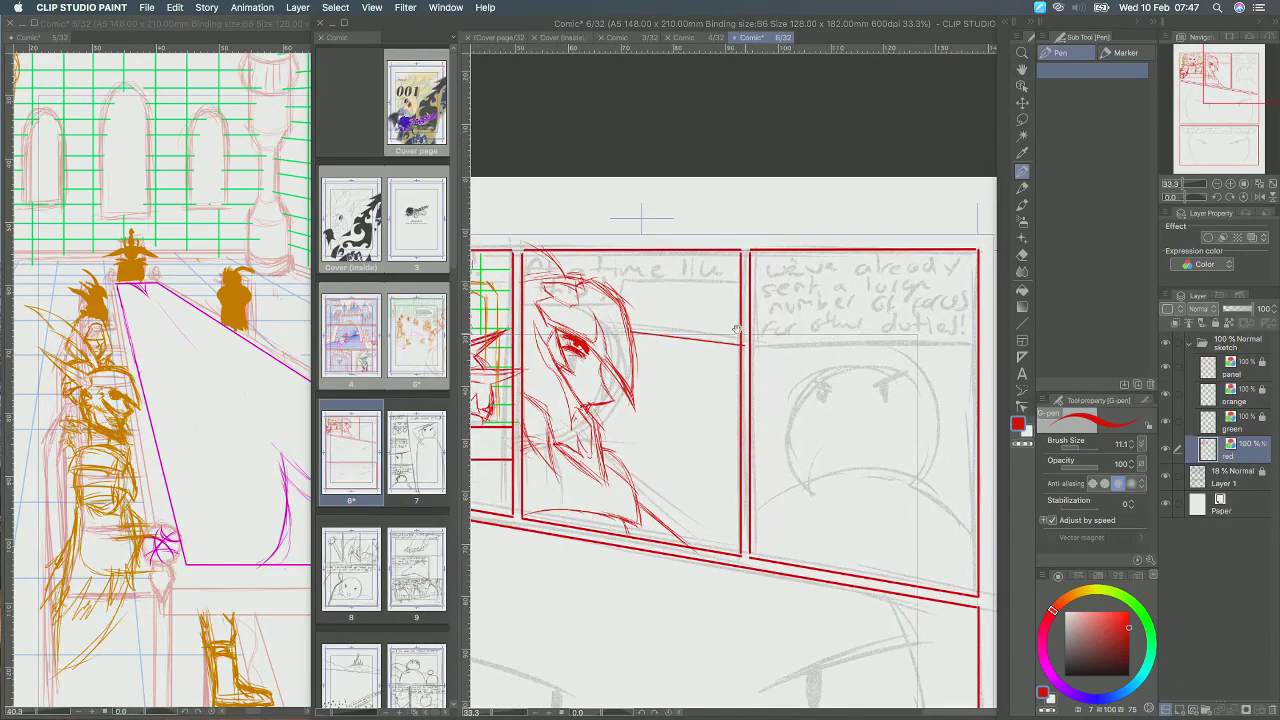
pyautogui.click(176, 325)
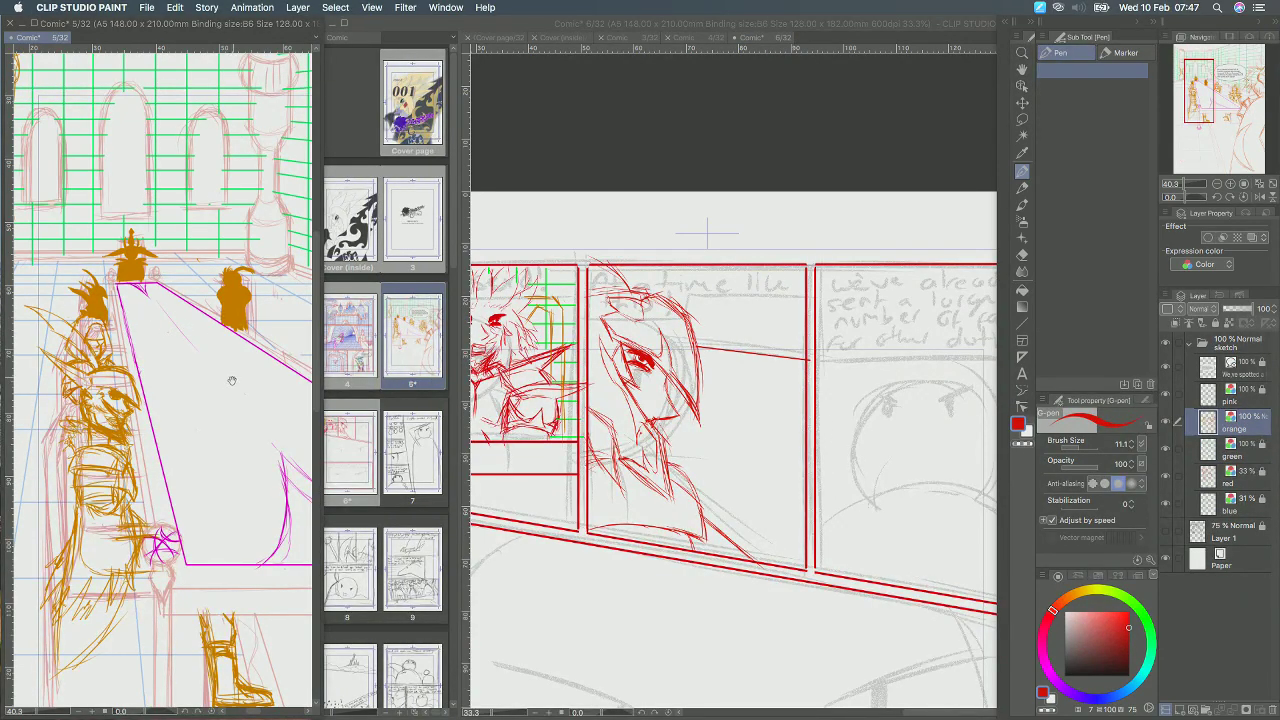
pyautogui.hscroll(5, 190, 378)
pyautogui.hscroll(5, 194, 378)
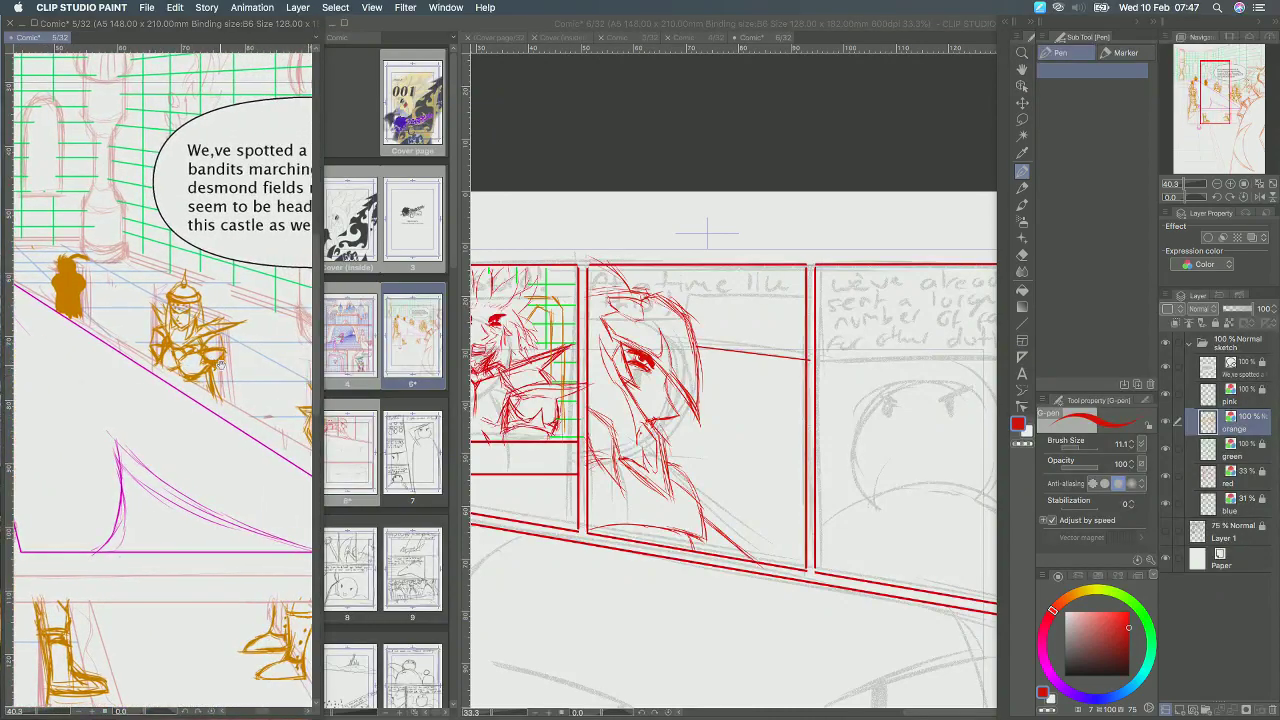
# Sketch in red the head and banded helmet with a pointed tip for a small background character in page 6's second panel.
pyautogui.click(683, 336)
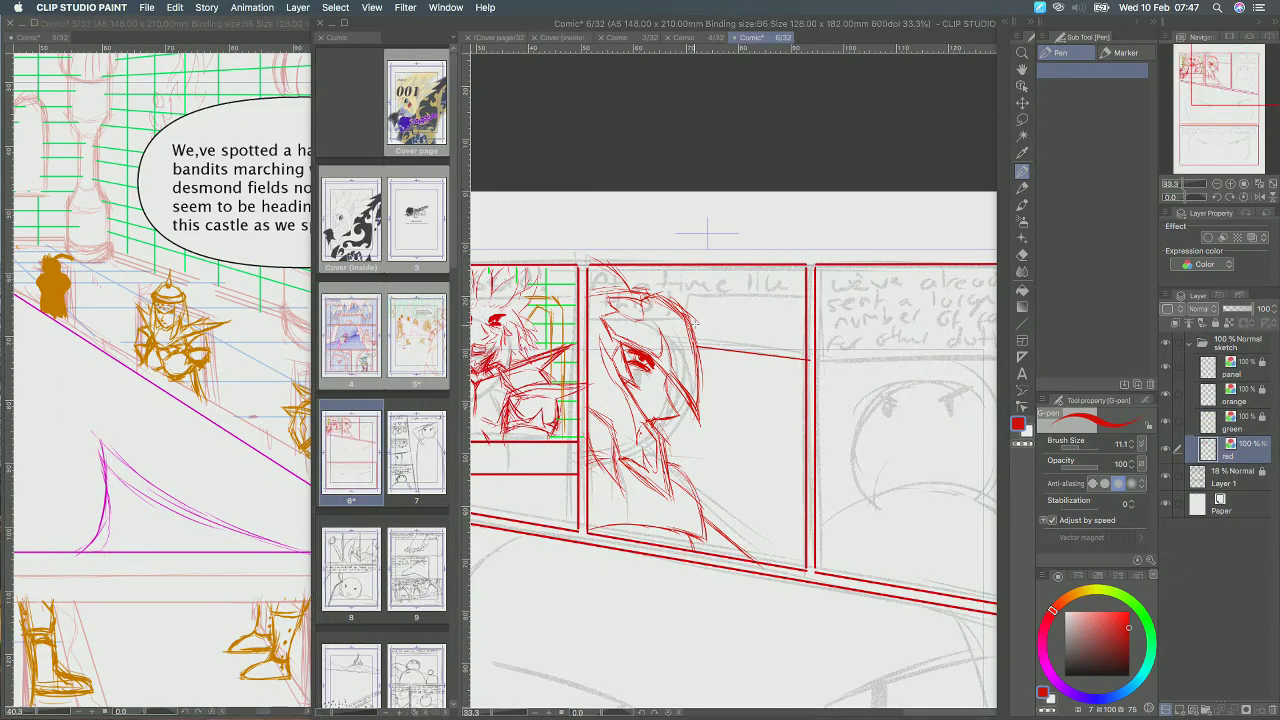
pyautogui.moveTo(712, 306); pyautogui.dragTo(708, 327)
pyautogui.scroll(1, 694, 325)
pyautogui.scroll(5, 693, 325)
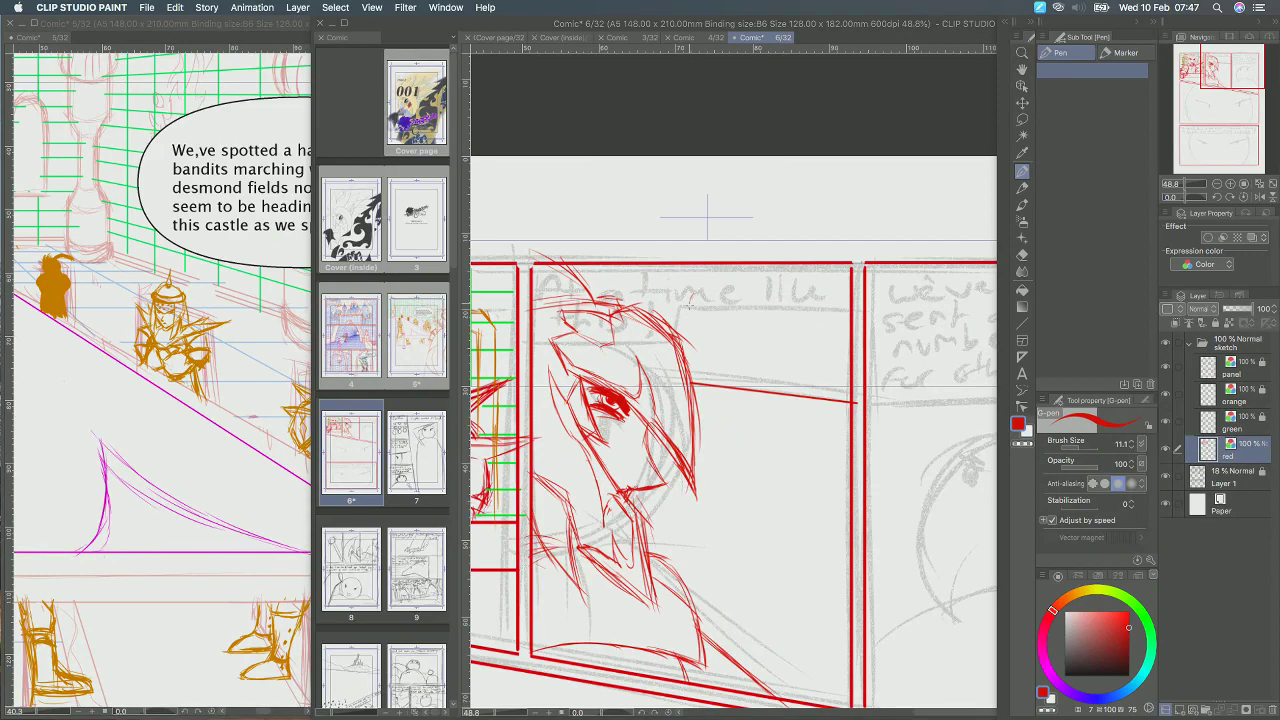
pyautogui.moveTo(705, 289)
pyautogui.mouseDown()
pyautogui.moveTo(720, 301)
pyautogui.moveTo(700, 335)
pyautogui.moveTo(713, 332)
pyautogui.mouseUp()
pyautogui.scroll(3, 704, 315)
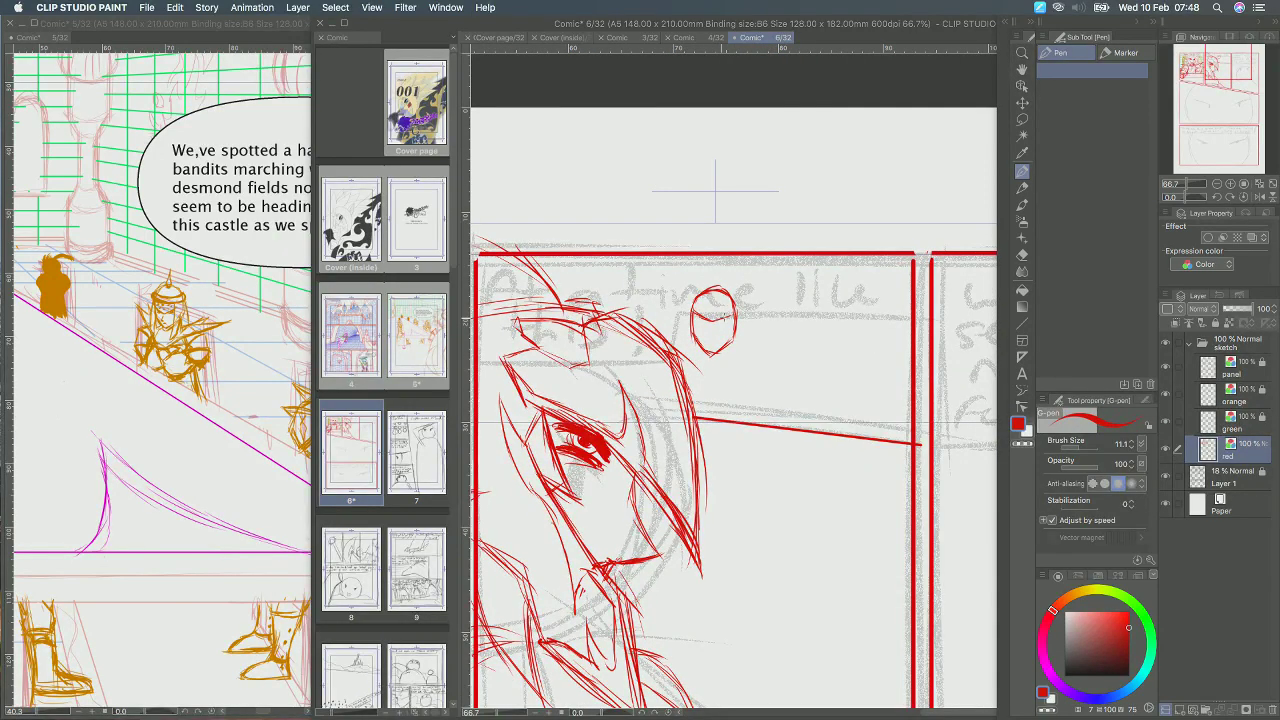
pyautogui.press('super+z')
pyautogui.press('super+z')
pyautogui.moveTo(709, 288); pyautogui.dragTo(726, 285)
pyautogui.moveTo(708, 285); pyautogui.dragTo(712, 276)
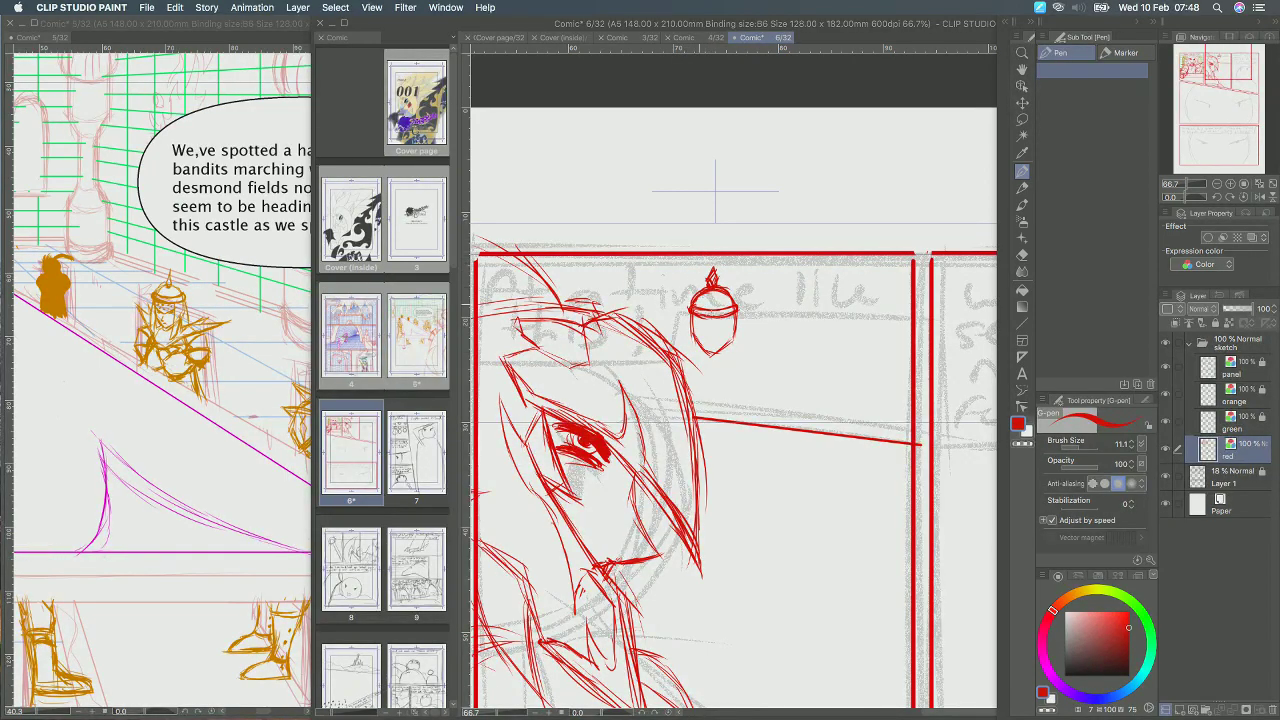
# Sketch the long strands hanging from the helmet on both sides of the small character's face.
pyautogui.moveTo(728, 322); pyautogui.dragTo(730, 378)
pyautogui.moveTo(748, 320); pyautogui.dragTo(727, 382)
pyautogui.moveTo(750, 336)
pyautogui.mouseDown()
pyautogui.moveTo(734, 378)
pyautogui.moveTo(750, 338)
pyautogui.moveTo(748, 366)
pyautogui.mouseUp()
pyautogui.moveTo(690, 320); pyautogui.dragTo(688, 368)
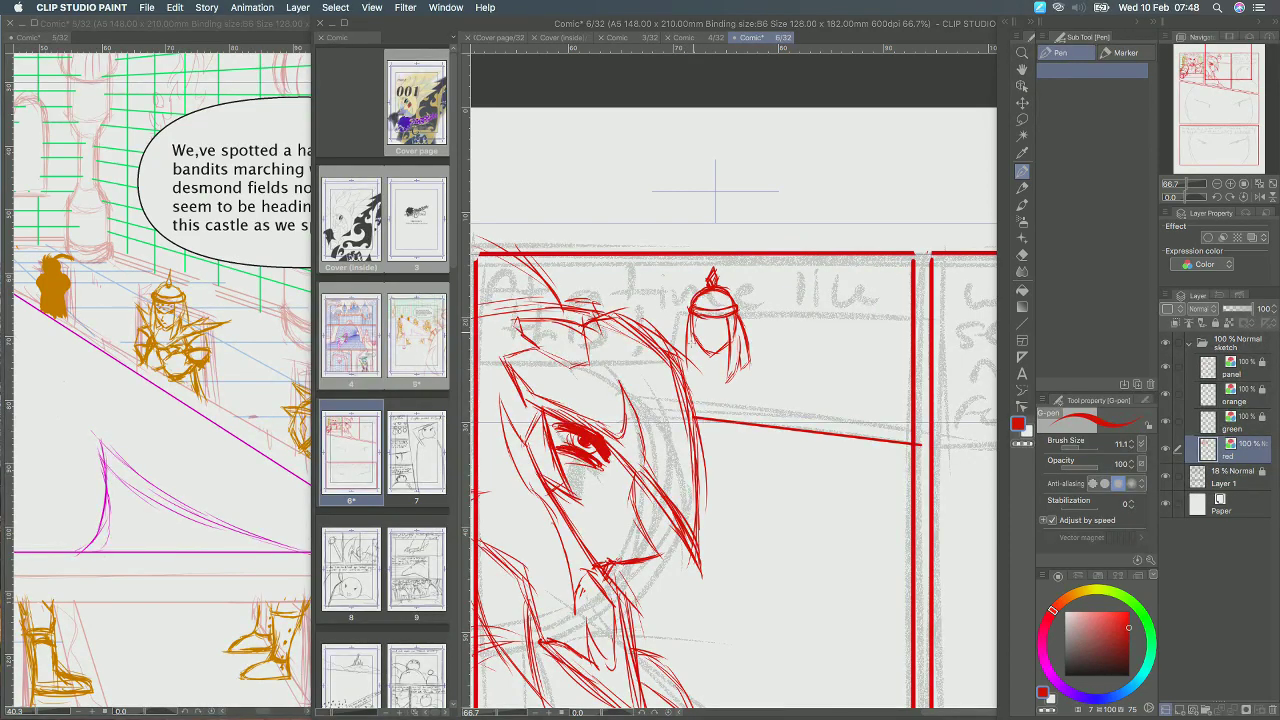
pyautogui.press('super+z')
pyautogui.scroll(5, 715, 190)
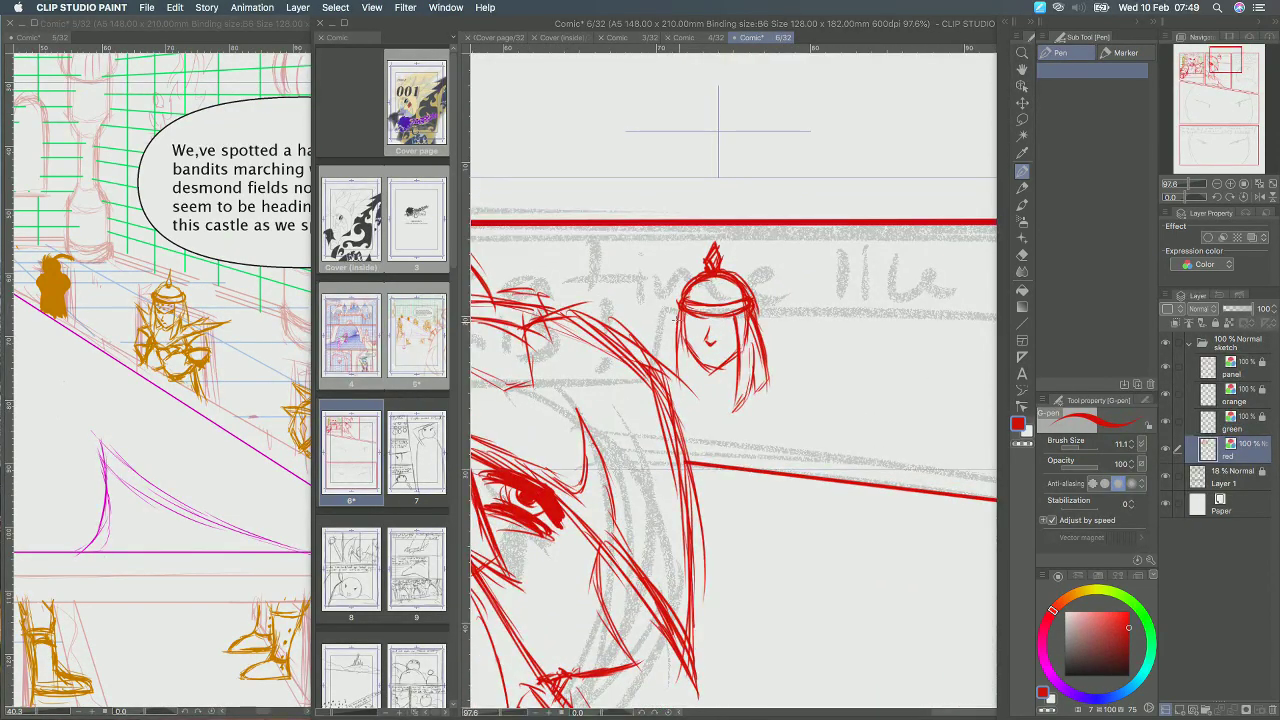
# Sketch the small character's narrowed eyes, nose and mouth beneath the helmet band.
pyautogui.moveTo(686, 318); pyautogui.dragTo(699, 327)
pyautogui.press('super+z')
pyautogui.press('e')
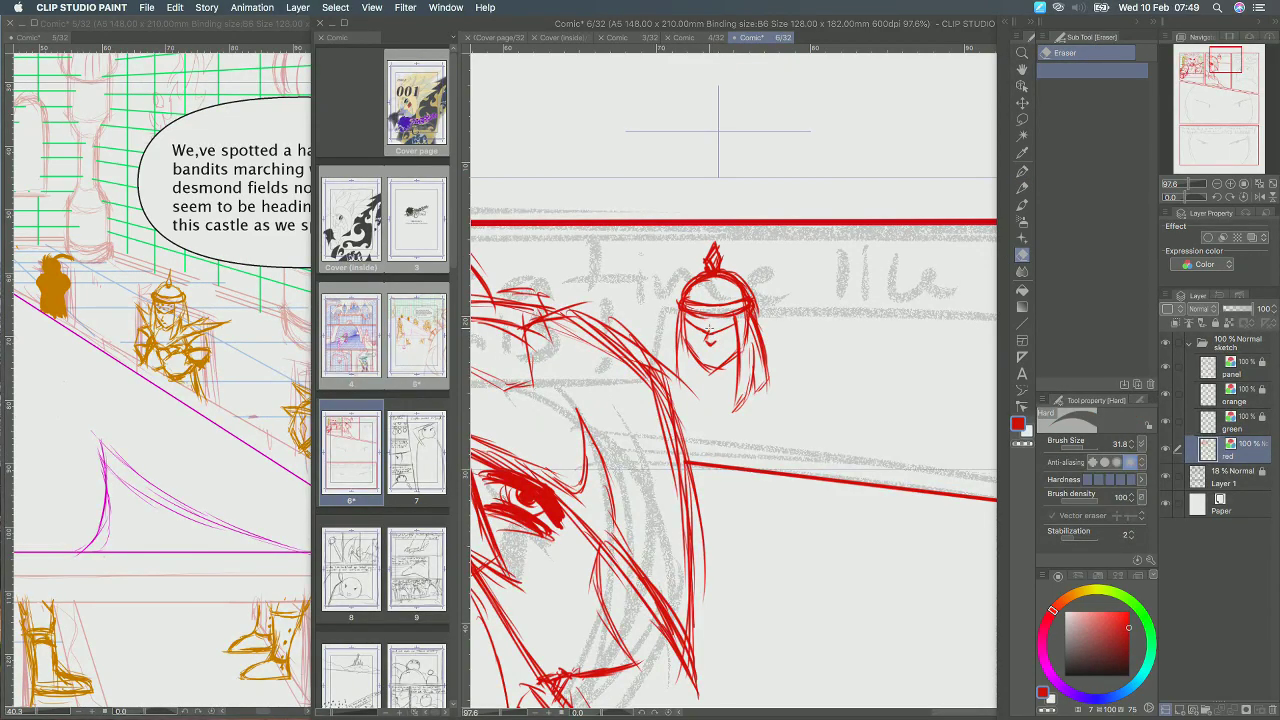
pyautogui.press('p')
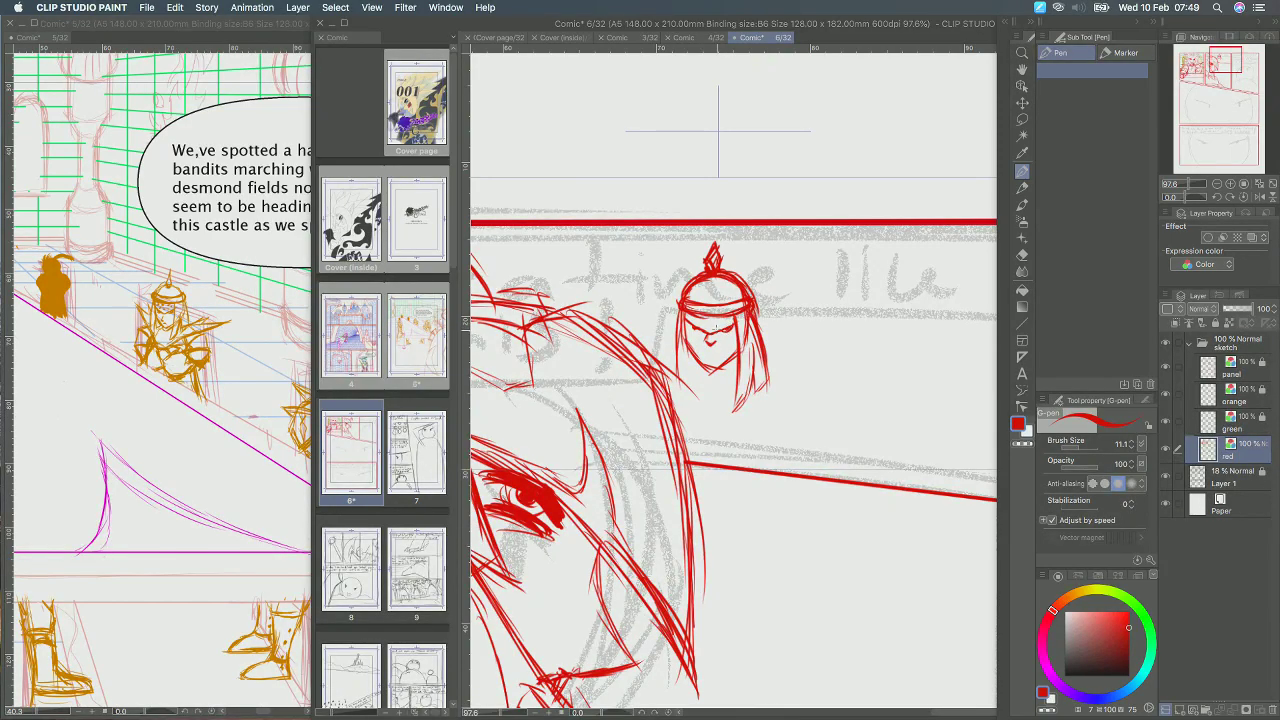
pyautogui.press('super+z')
pyautogui.scroll(3, 719, 330)
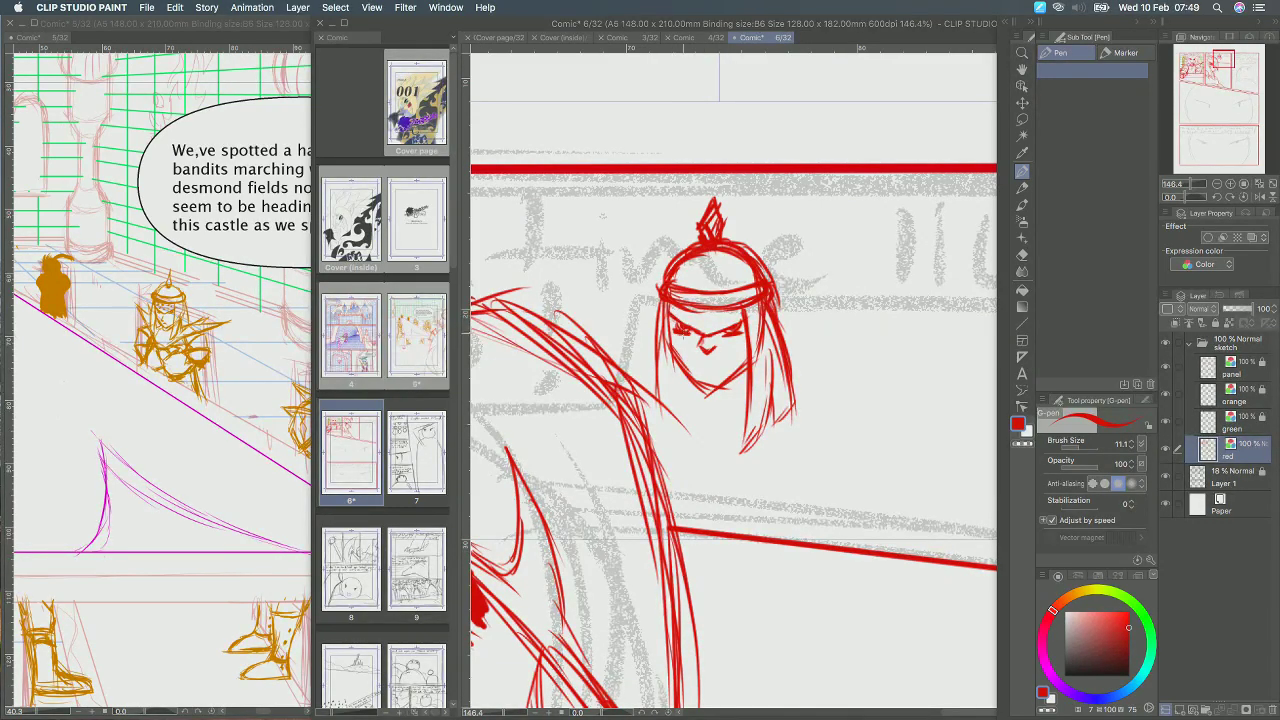
pyautogui.scroll(-5, 700, 170)
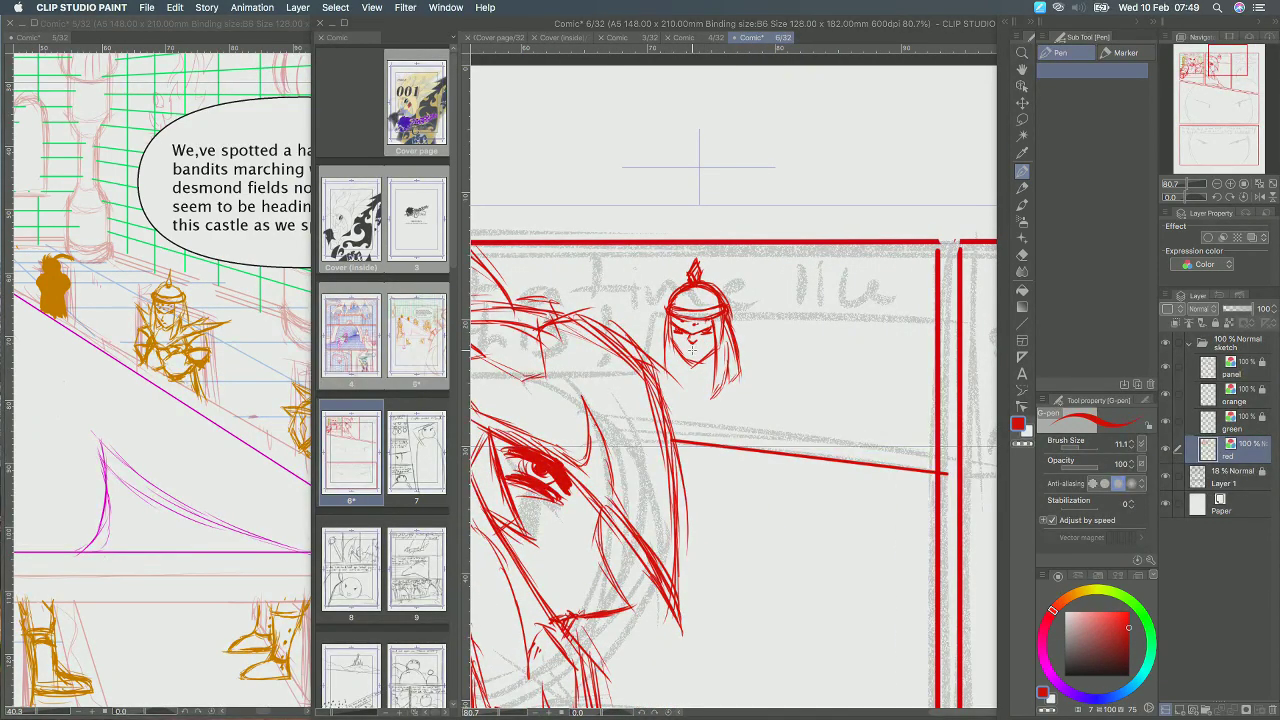
pyautogui.moveTo(698, 351); pyautogui.dragTo(690, 338)
pyautogui.press('super+z')
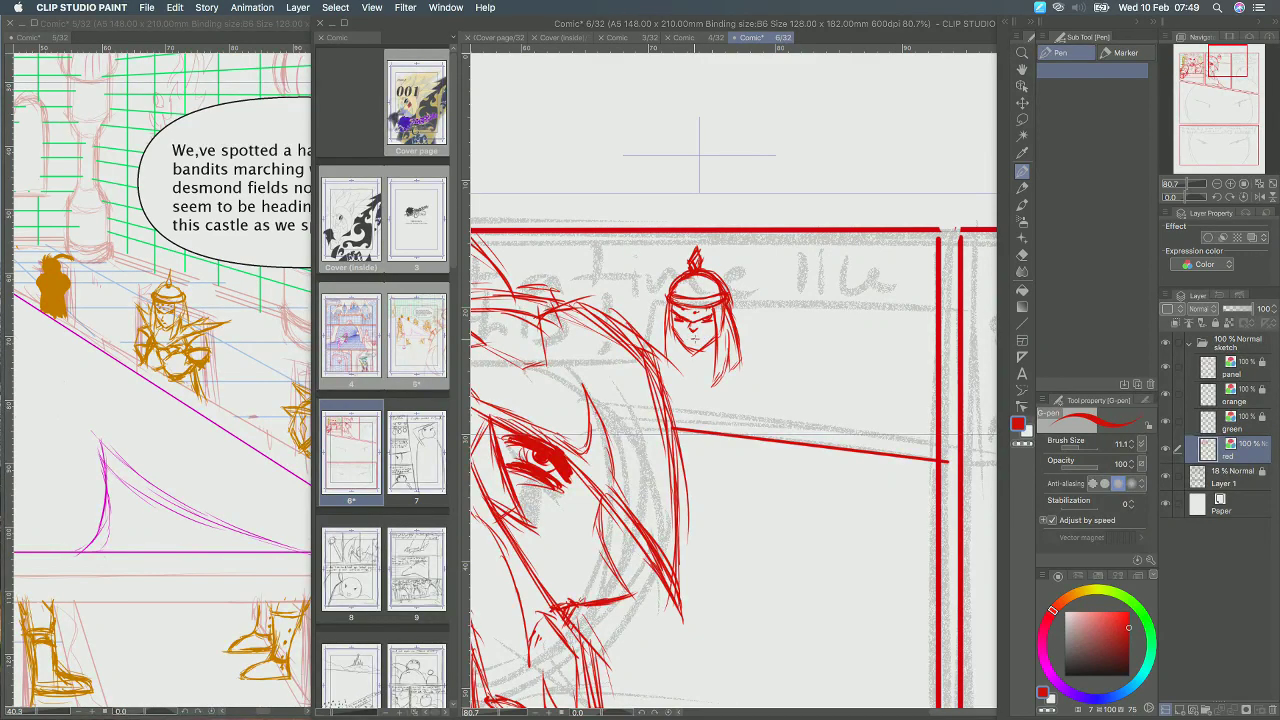
pyautogui.moveTo(720, 336); pyautogui.dragTo(728, 288)
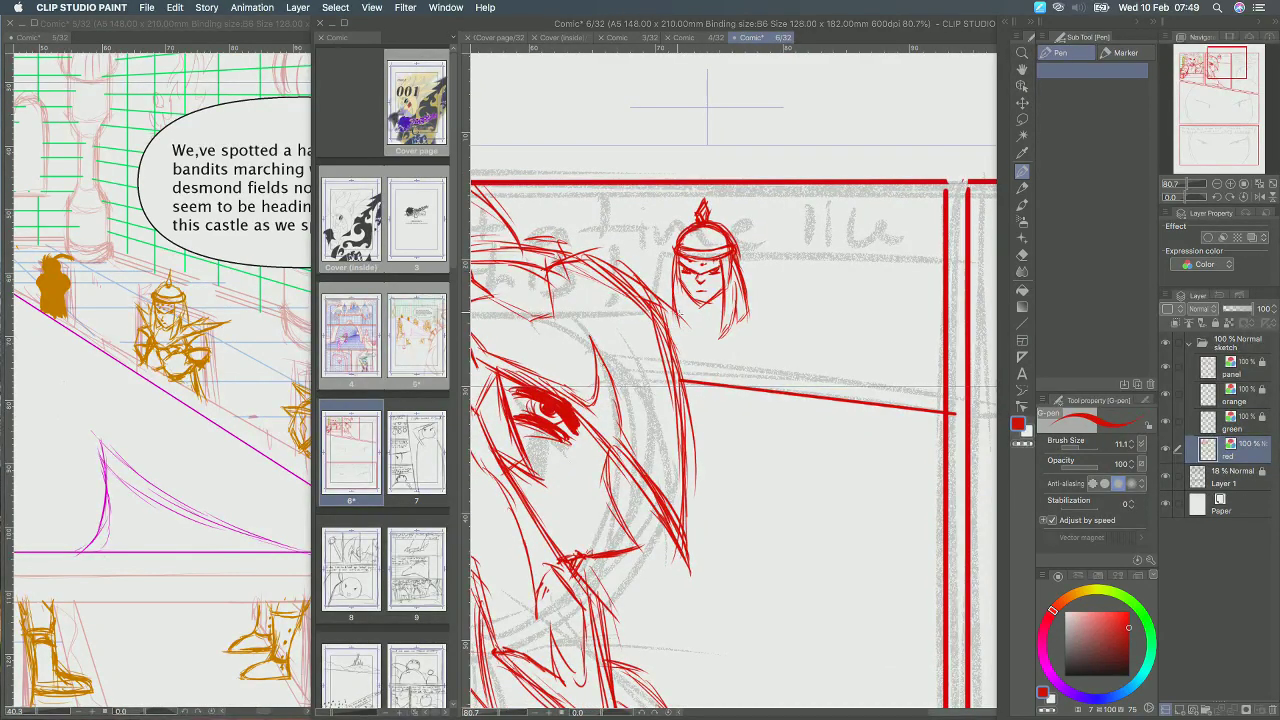
# Sketch the small character's neck and the spiked shoulder armour on both sides of the head.
pyautogui.moveTo(676, 308); pyautogui.dragTo(684, 333)
pyautogui.moveTo(779, 288)
pyautogui.mouseDown()
pyautogui.moveTo(818, 281)
pyautogui.moveTo(798, 297)
pyautogui.moveTo(818, 277)
pyautogui.moveTo(768, 276)
pyautogui.moveTo(773, 263)
pyautogui.mouseUp()
pyautogui.press('super+z')
pyautogui.press('super+z')
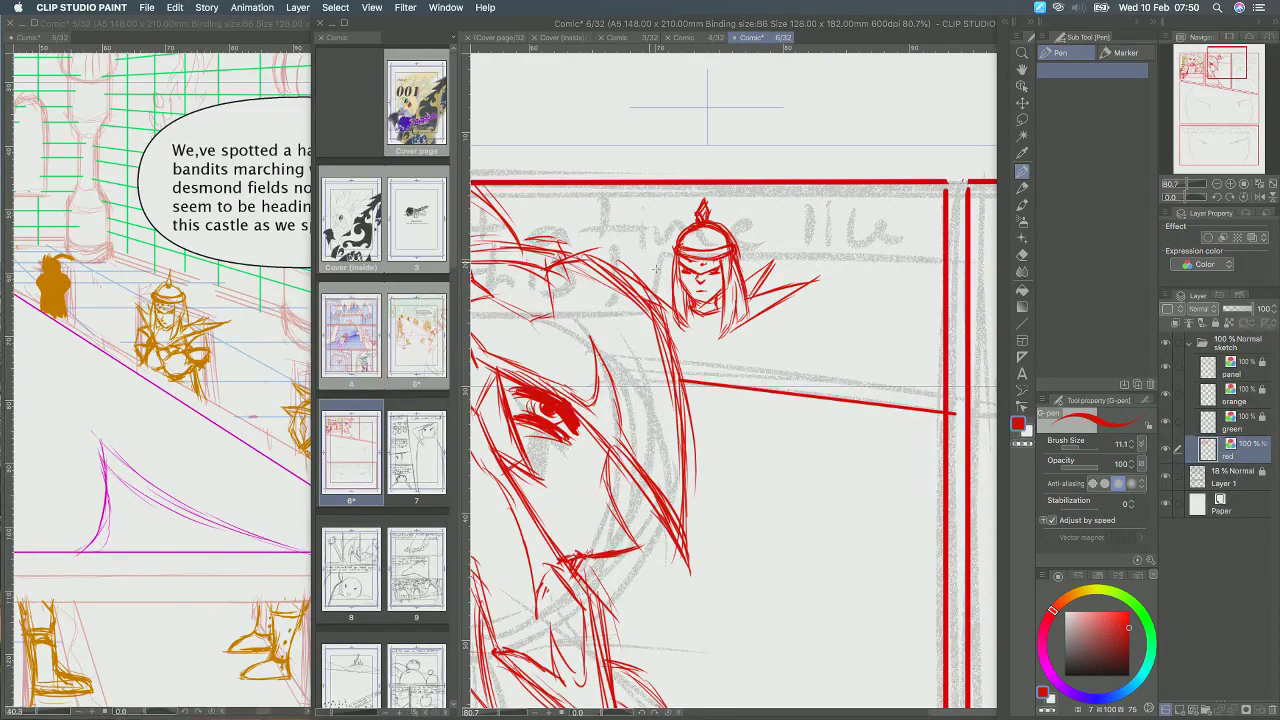
pyautogui.press('super+z')
pyautogui.scroll(-3, 698, 322)
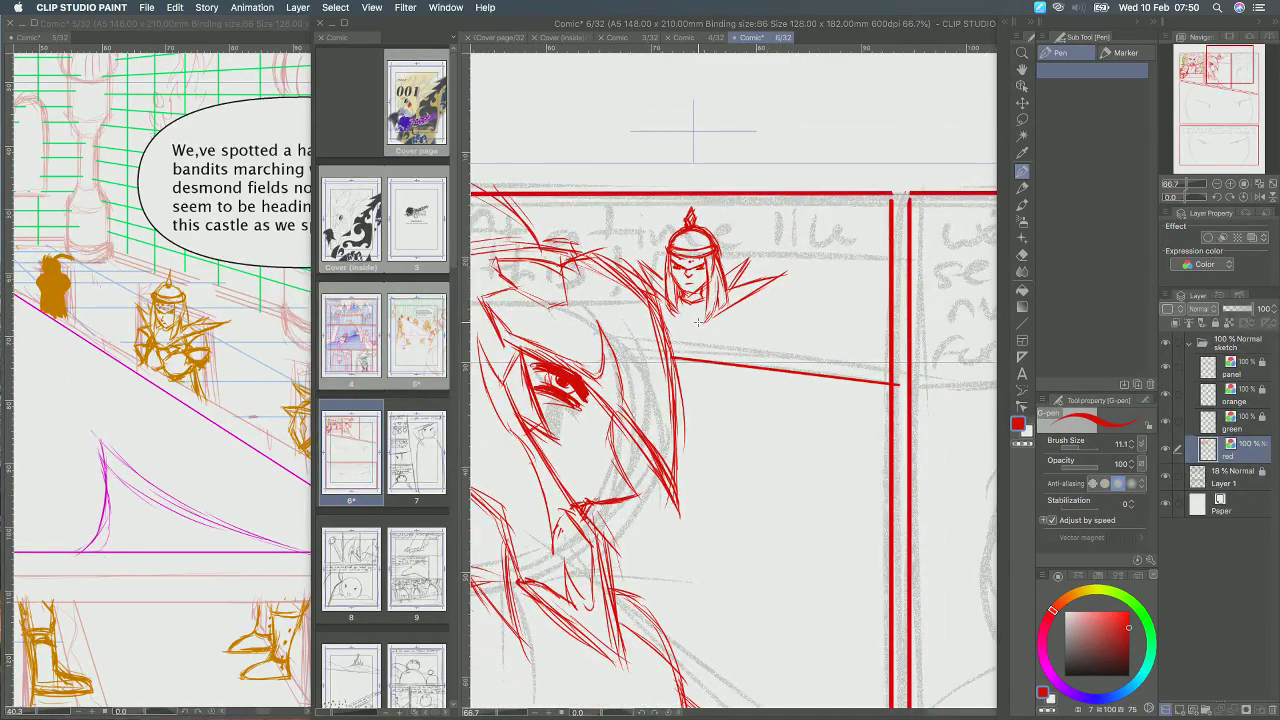
# Sketch the small character's chest, armoured shoulder and folded arms down to the table edge.
pyautogui.scroll(3, 698, 322)
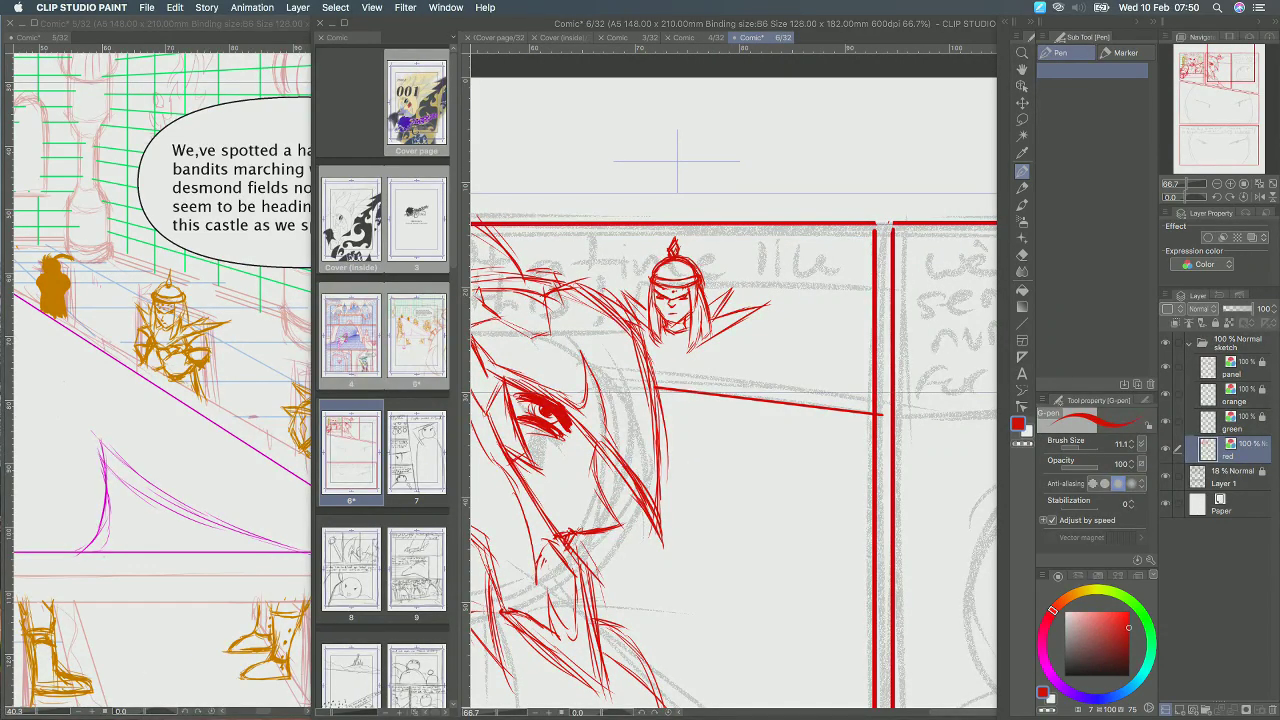
pyautogui.press('Tab')
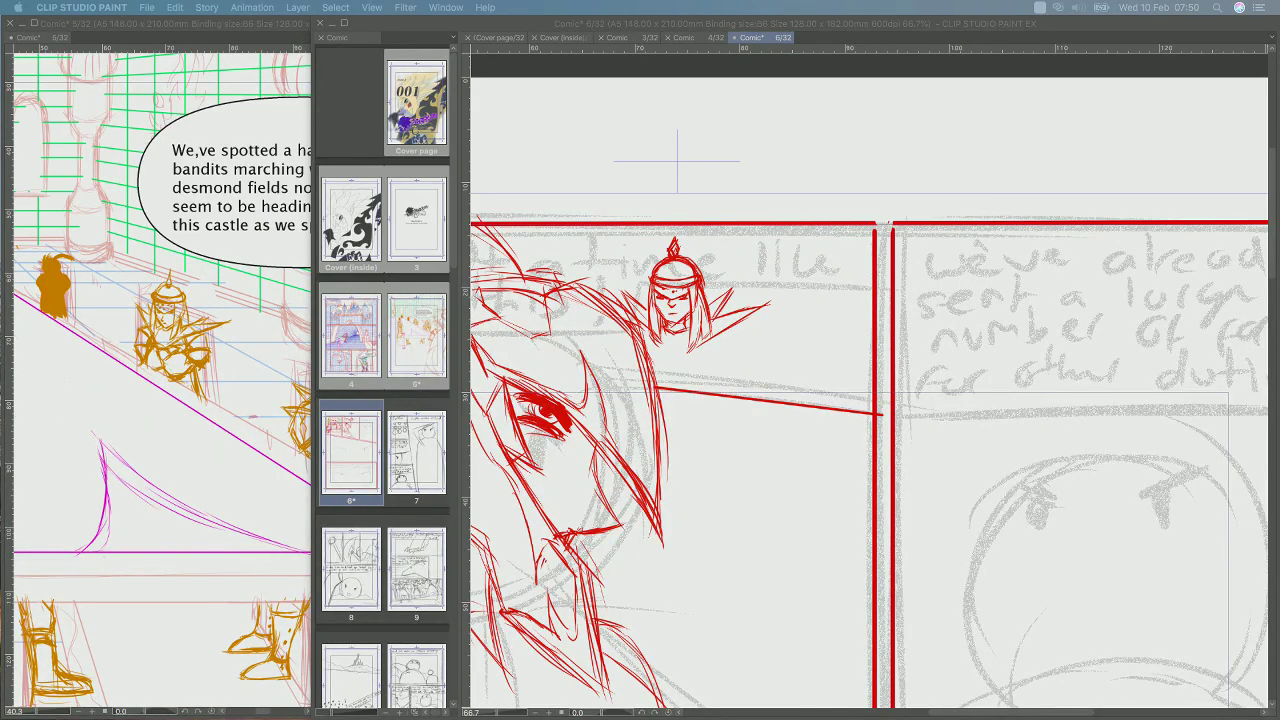
pyautogui.press('Tab')
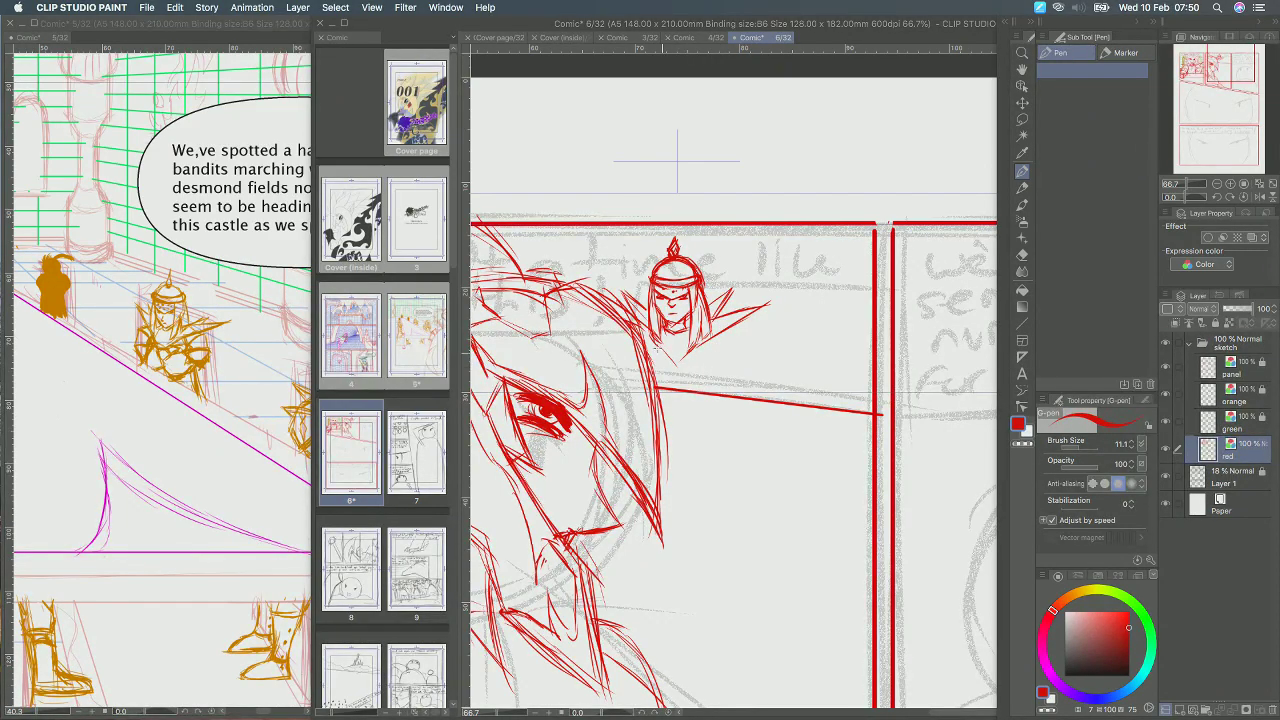
pyautogui.moveTo(671, 365); pyautogui.dragTo(686, 356)
pyautogui.moveTo(729, 338)
pyautogui.mouseDown()
pyautogui.moveTo(731, 386)
pyautogui.moveTo(718, 377)
pyautogui.mouseUp()
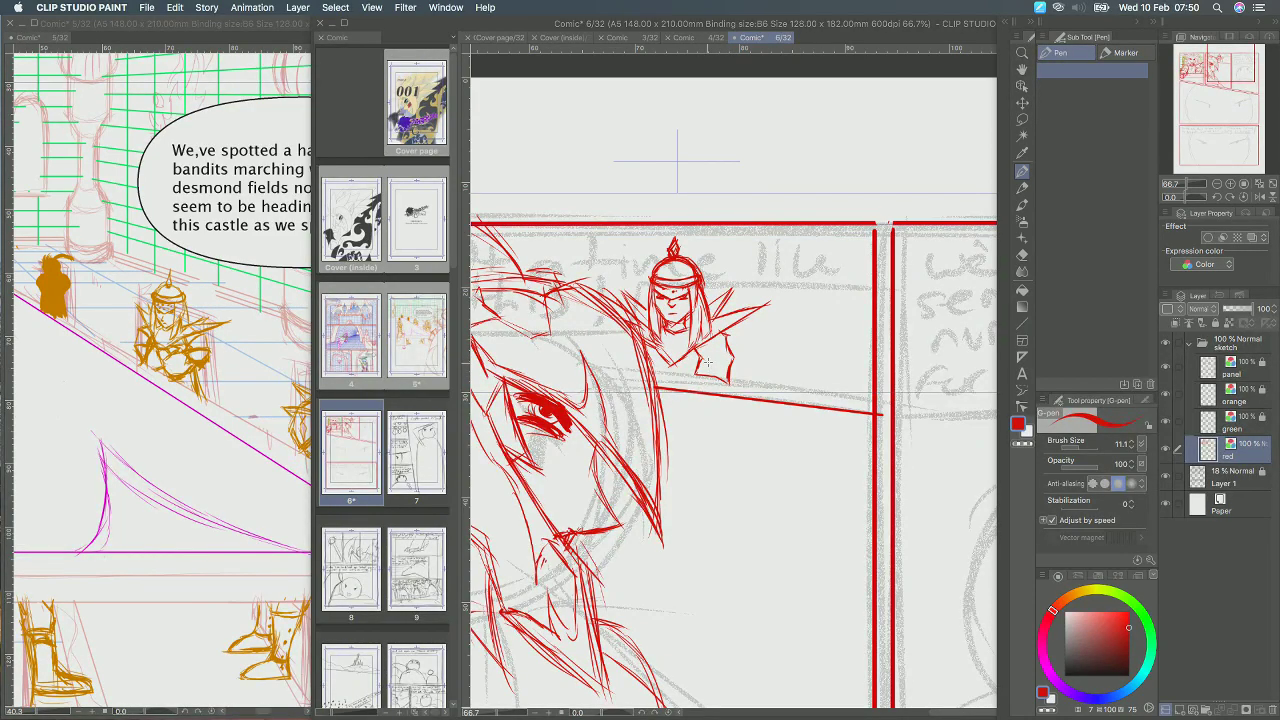
pyautogui.moveTo(730, 338)
pyautogui.mouseDown()
pyautogui.moveTo(704, 348)
pyautogui.moveTo(703, 394)
pyautogui.mouseUp()
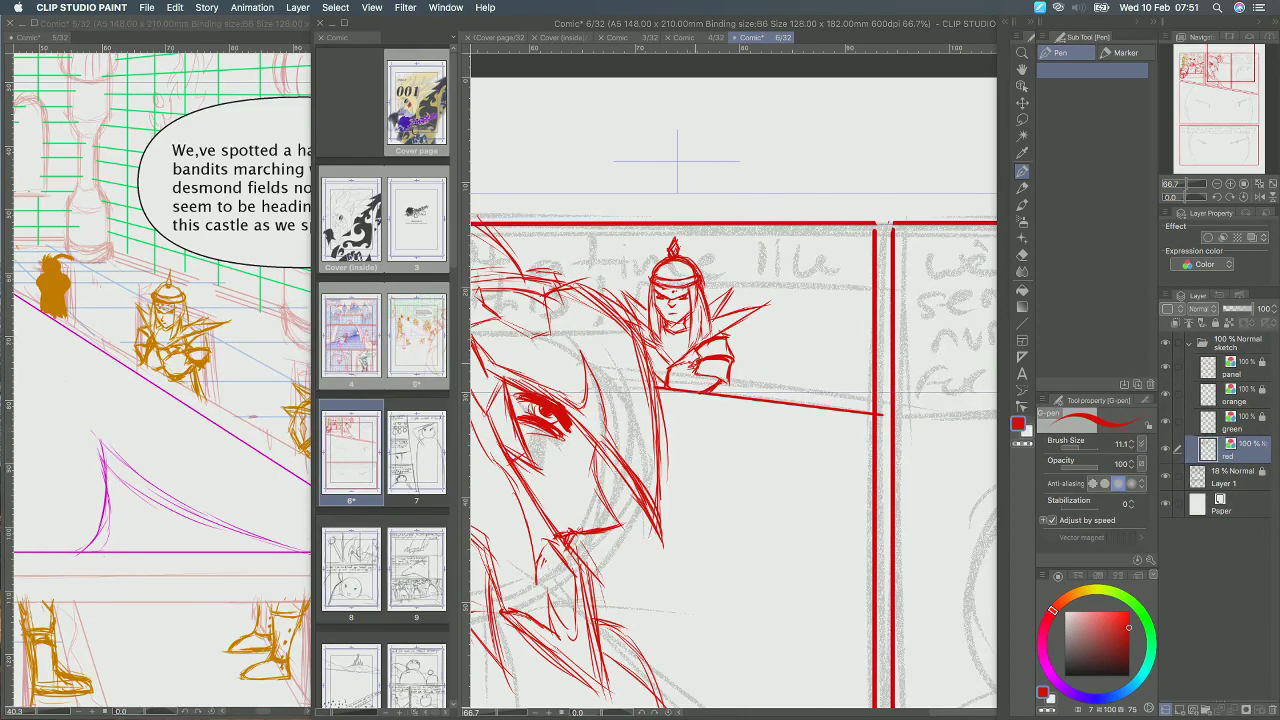
pyautogui.moveTo(684, 351); pyautogui.dragTo(706, 347)
pyautogui.moveTo(654, 353); pyautogui.dragTo(662, 366)
pyautogui.moveTo(719, 386); pyautogui.dragTo(725, 392)
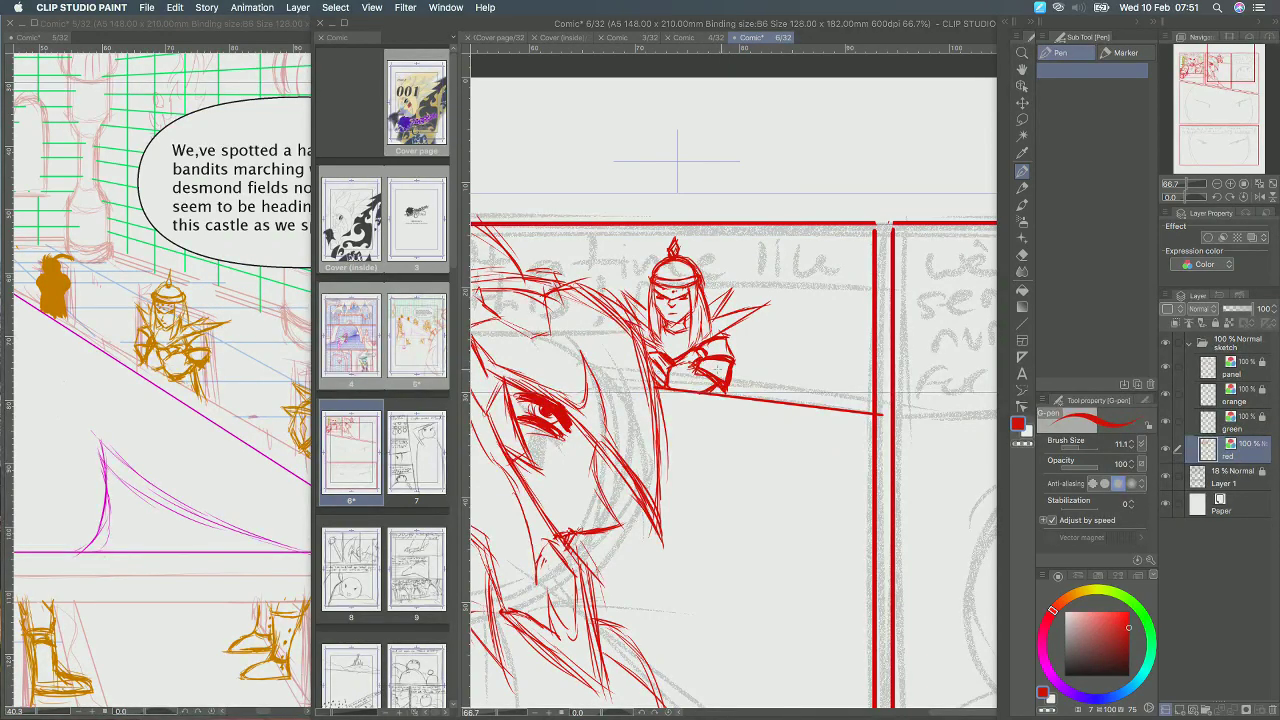
# Sketch the rectangular chair back in red behind the small seated character.
pyautogui.scroll(-2, 718, 370)
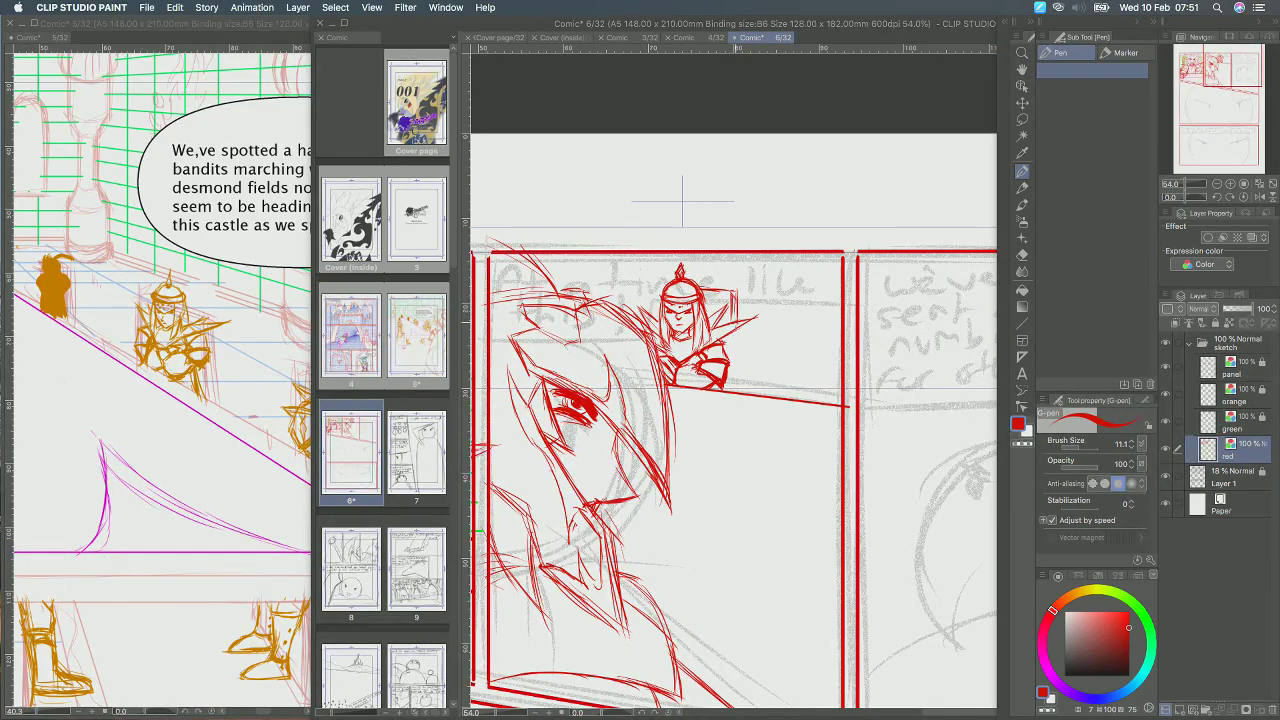
pyautogui.moveTo(730, 331); pyautogui.dragTo(734, 389)
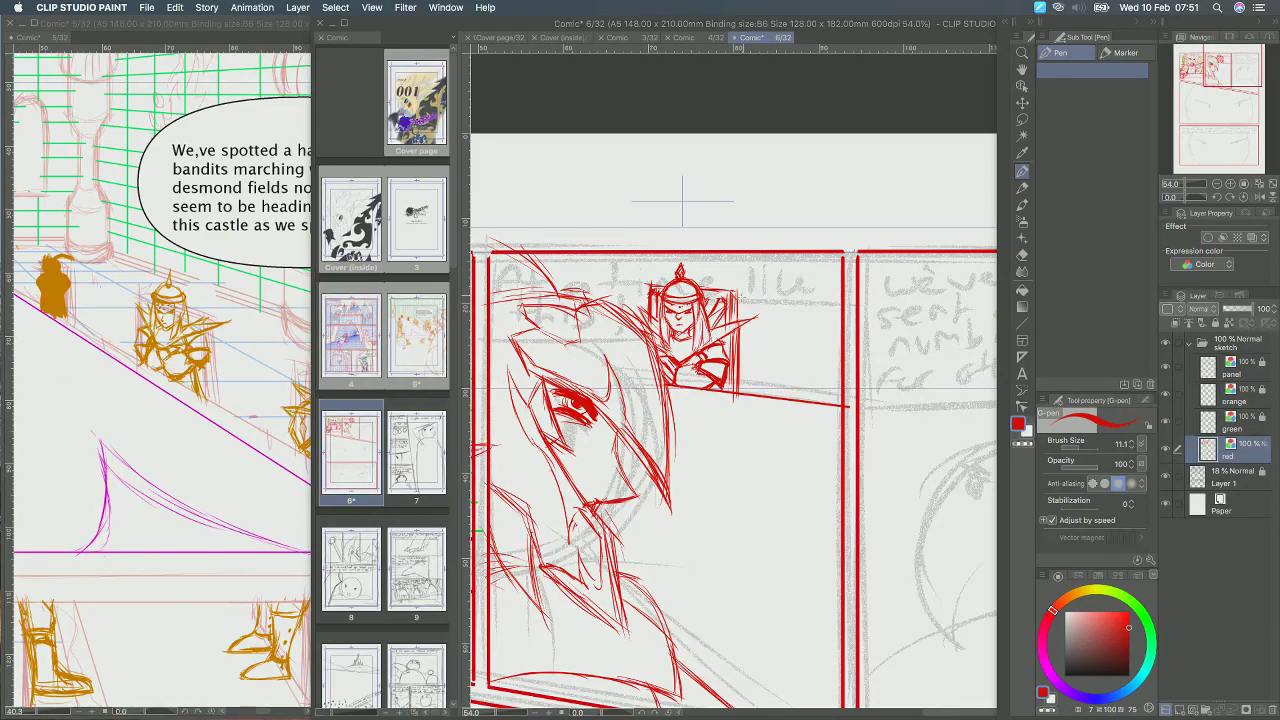
pyautogui.moveTo(732, 284); pyautogui.dragTo(711, 283)
# Draw straight red lines for the table's far-edge thickness and its near edge, running to the second panel's border.
pyautogui.scroll(-2, 743, 231)
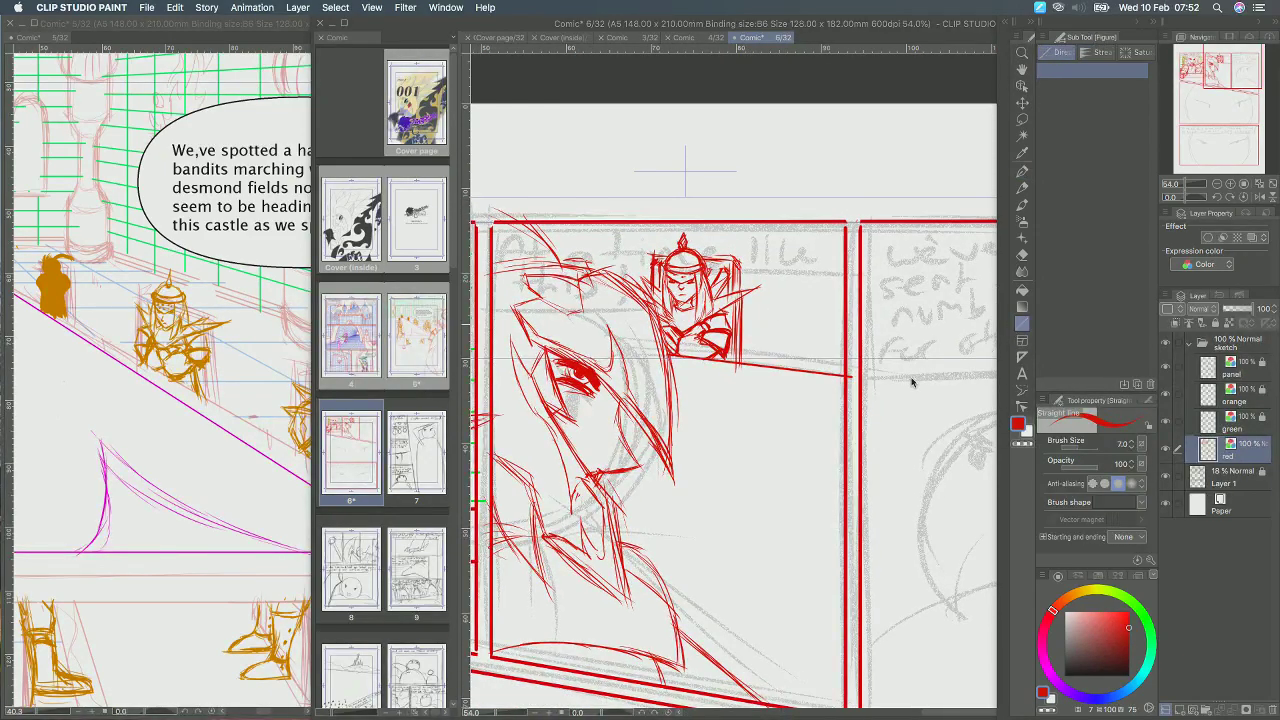
pyautogui.press('u')
pyautogui.scroll(-2, 937, 373)
pyautogui.moveTo(655, 328)
pyautogui.mouseDown()
pyautogui.moveTo(824, 390)
pyautogui.moveTo(845, 372)
pyautogui.moveTo(824, 366)
pyautogui.mouseUp()
pyautogui.scroll(-3, 760, 450)
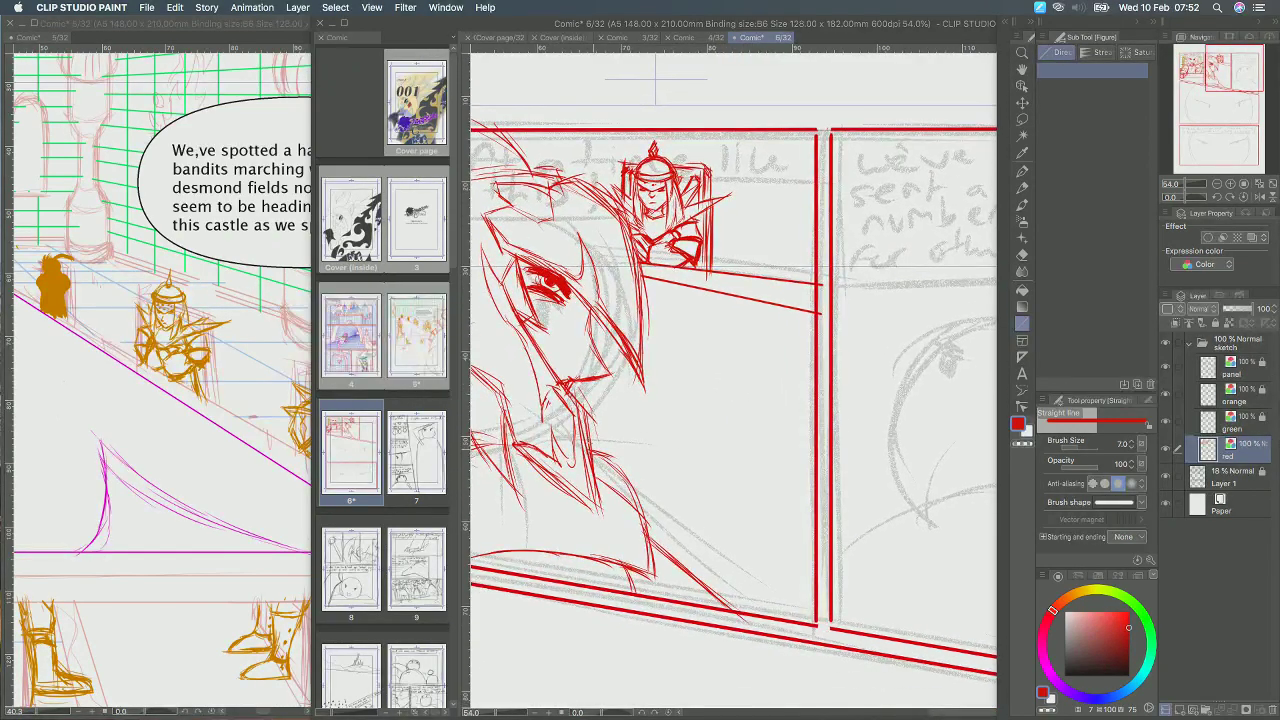
pyautogui.moveTo(568, 386); pyautogui.dragTo(819, 519)
pyautogui.moveTo(674, 303); pyautogui.dragTo(734, 362)
pyautogui.scroll(3, 733, 361)
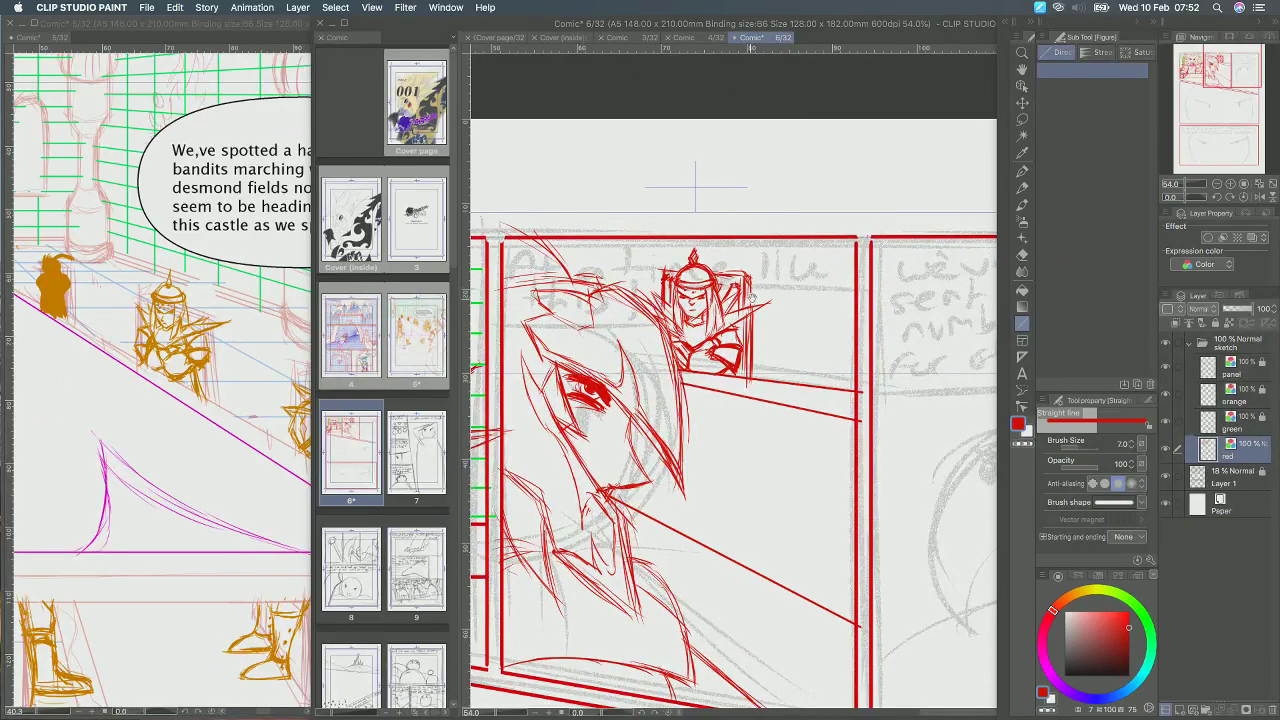
pyautogui.scroll(1, 760, 317)
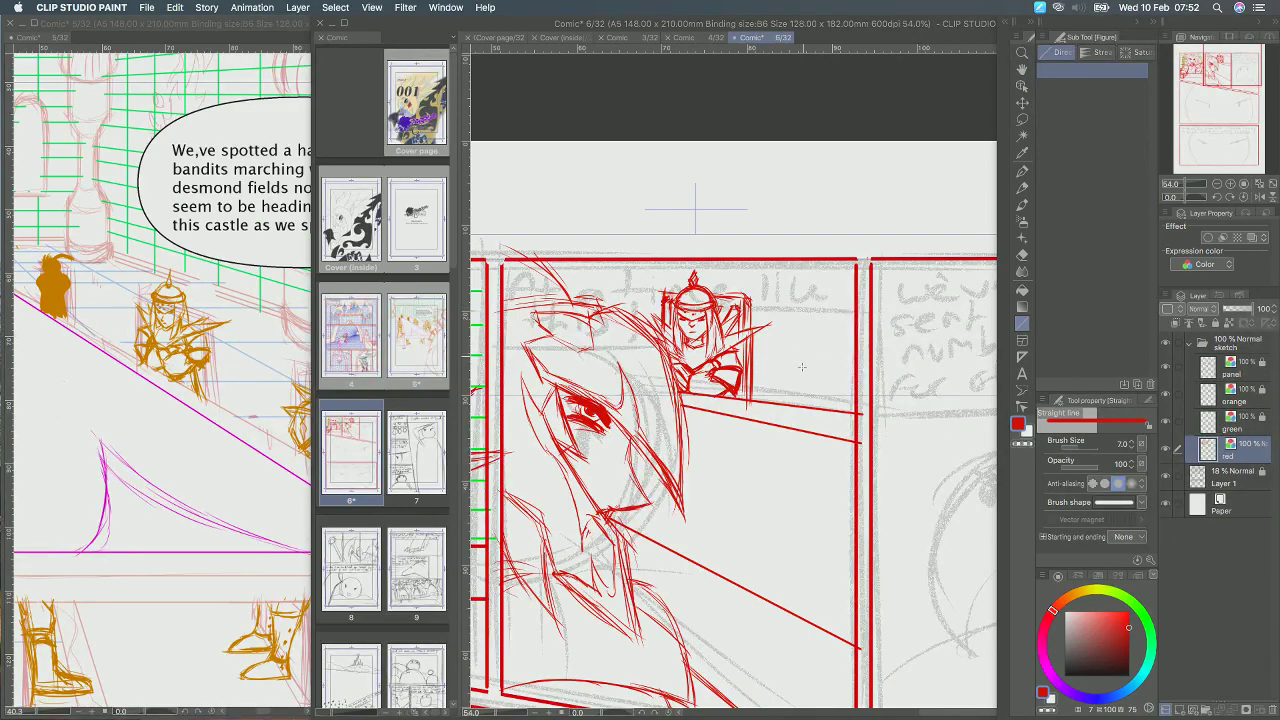
pyautogui.moveTo(752, 390); pyautogui.dragTo(858, 398)
pyautogui.press('super+z')
# Lock the red layer, unlock and select the green layer, and set the drawing colour to green.
pyautogui.click(1215, 322)
pyautogui.keyDown('super'); pyautogui.click(1232, 423); pyautogui.keyUp('super')
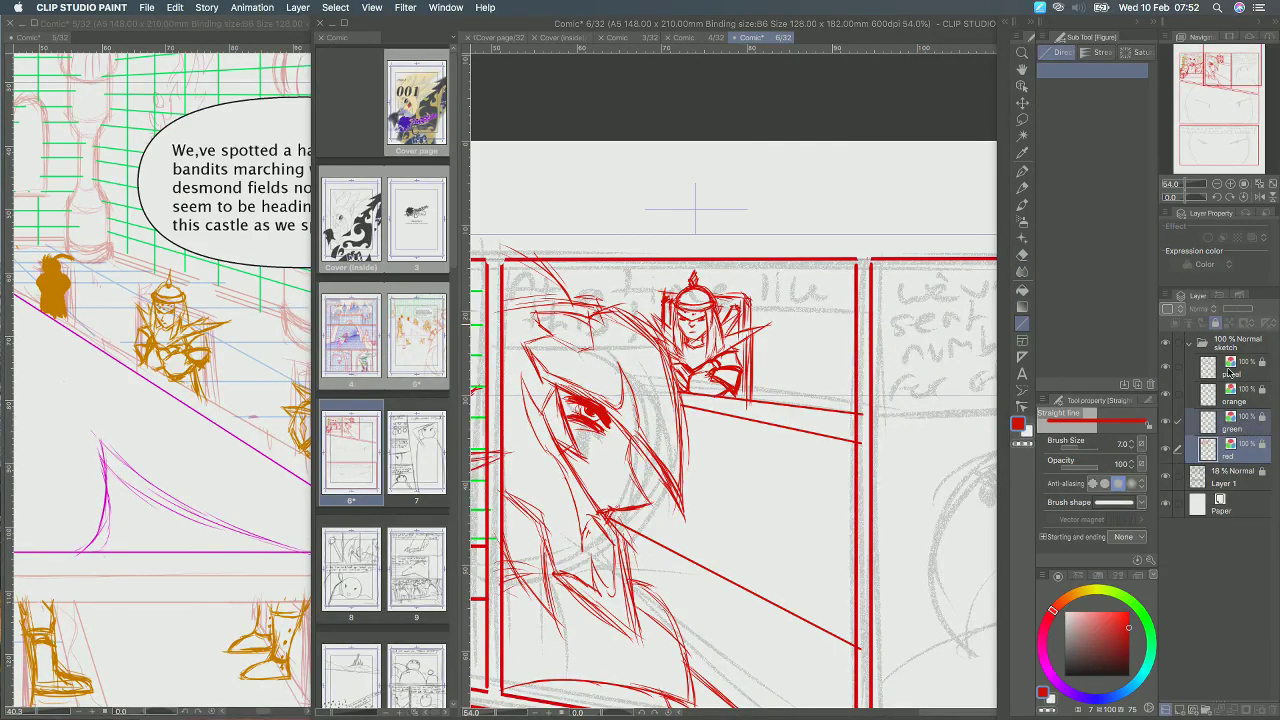
pyautogui.click(1248, 428)
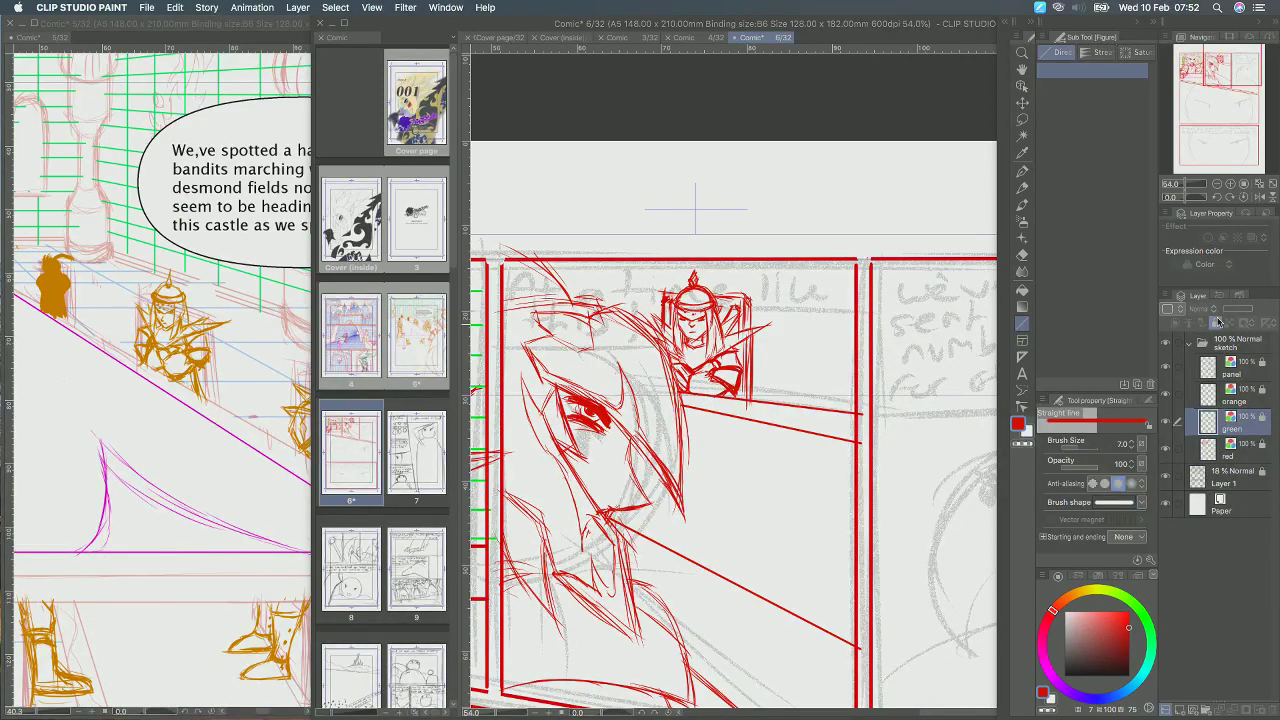
pyautogui.click(1148, 630)
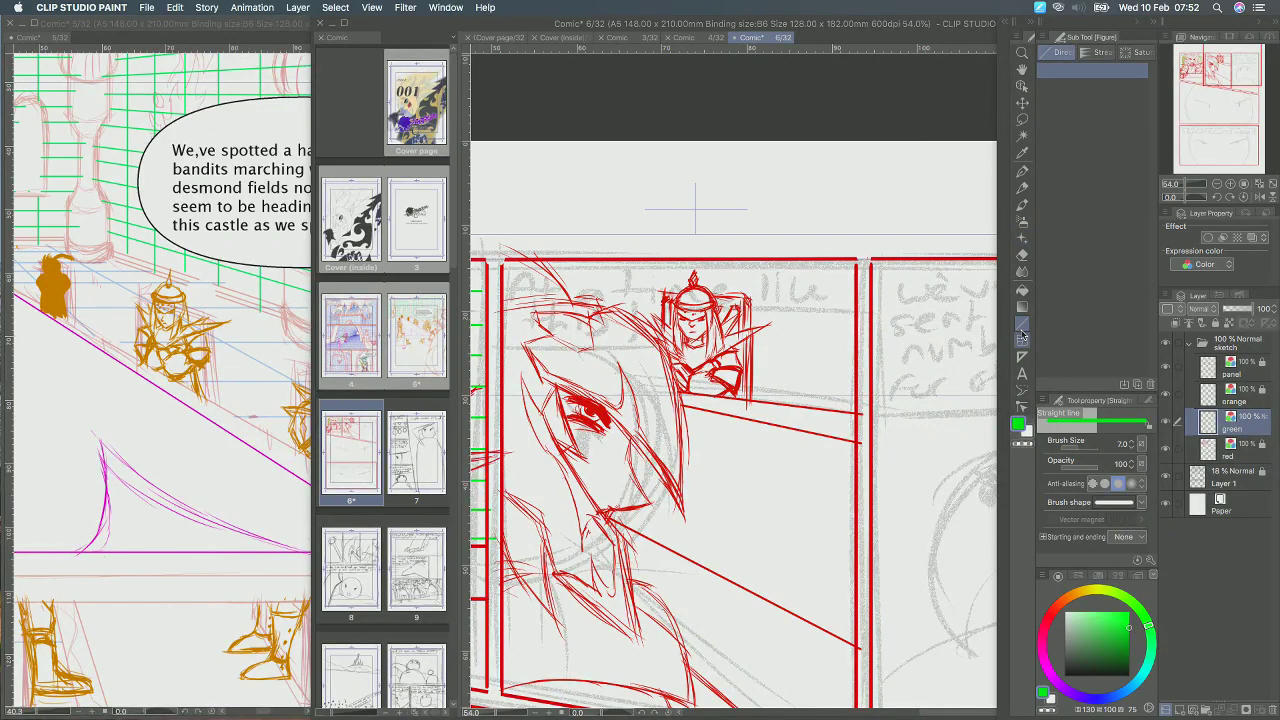
# Draw the straight, slightly slanting horizontal green lines of the wall grid behind the second panel's characters.
pyautogui.moveTo(586, 311); pyautogui.dragTo(858, 323)
pyautogui.press('super+z')
pyautogui.moveTo(634, 329); pyautogui.dragTo(854, 336)
pyautogui.moveTo(555, 285); pyautogui.dragTo(856, 293)
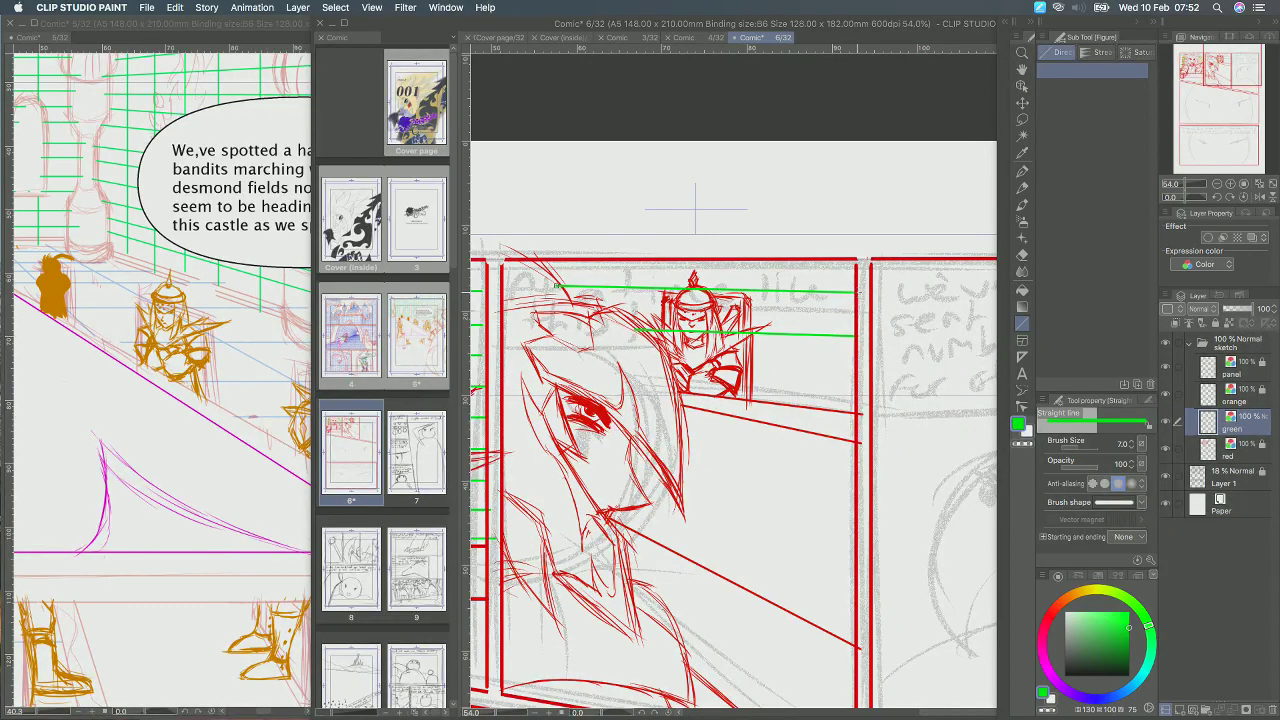
pyautogui.moveTo(663, 363); pyautogui.dragTo(856, 378)
pyautogui.moveTo(544, 271); pyautogui.dragTo(860, 274)
pyautogui.moveTo(596, 306); pyautogui.dragTo(861, 313)
pyautogui.moveTo(668, 350); pyautogui.dragTo(862, 358)
pyautogui.moveTo(676, 383); pyautogui.dragTo(868, 398)
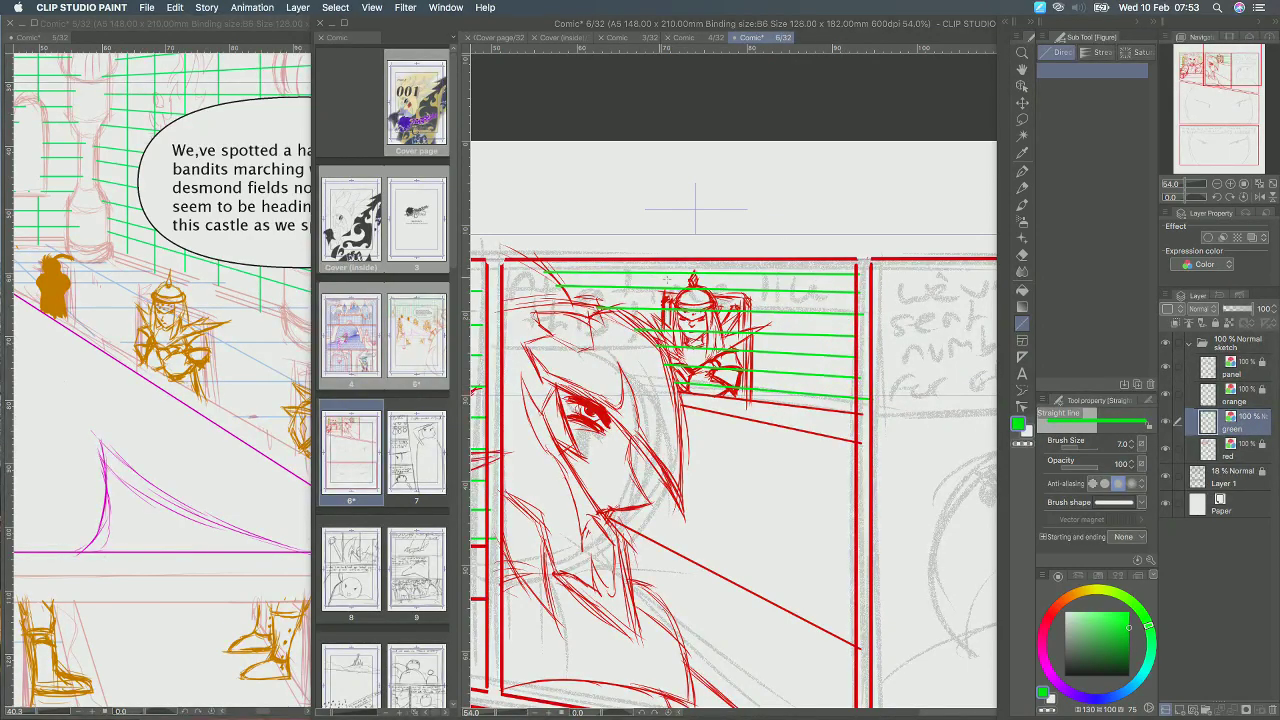
# Draw evenly spaced vertical green lines across the second panel's wall to complete the grid.
pyautogui.moveTo(573, 262)
pyautogui.mouseDown()
pyautogui.moveTo(574, 320)
pyautogui.moveTo(597, 272)
pyautogui.moveTo(597, 324)
pyautogui.mouseUp()
pyautogui.moveTo(621, 262); pyautogui.dragTo(621, 326)
pyautogui.moveTo(647, 262); pyautogui.dragTo(752, 324)
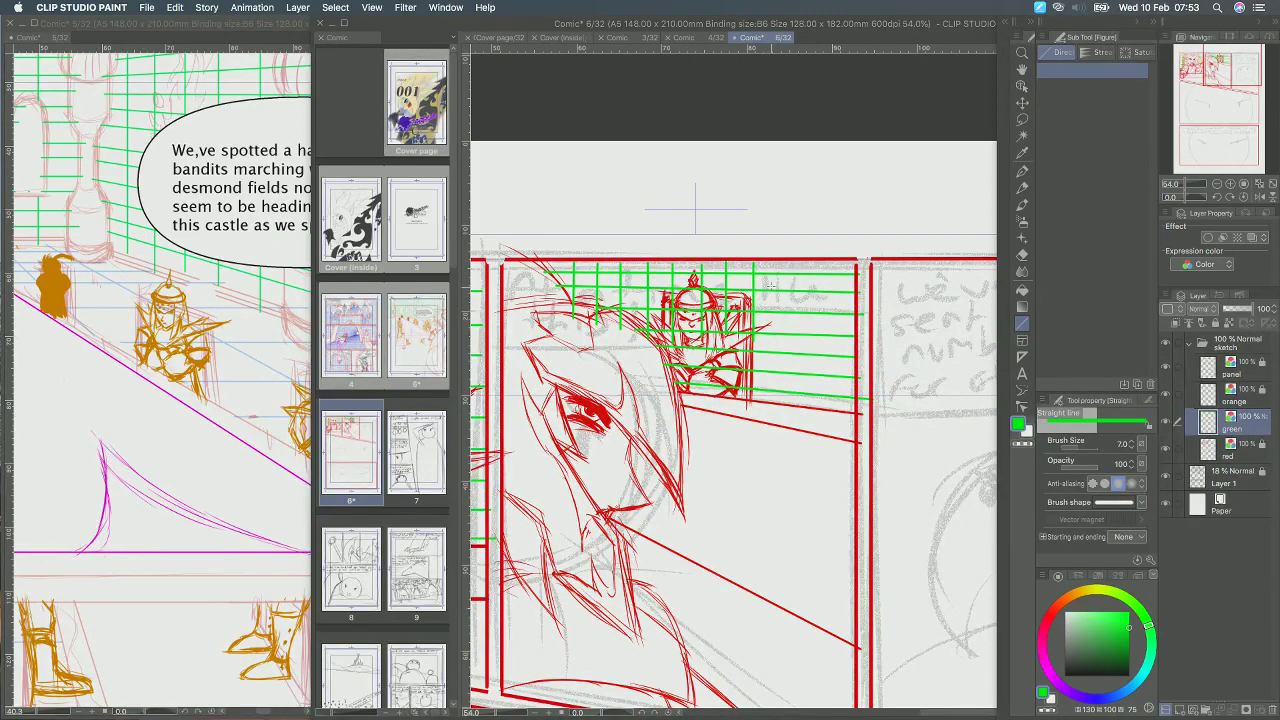
pyautogui.moveTo(781, 262); pyautogui.dragTo(808, 402)
pyautogui.moveTo(835, 261); pyautogui.dragTo(835, 399)
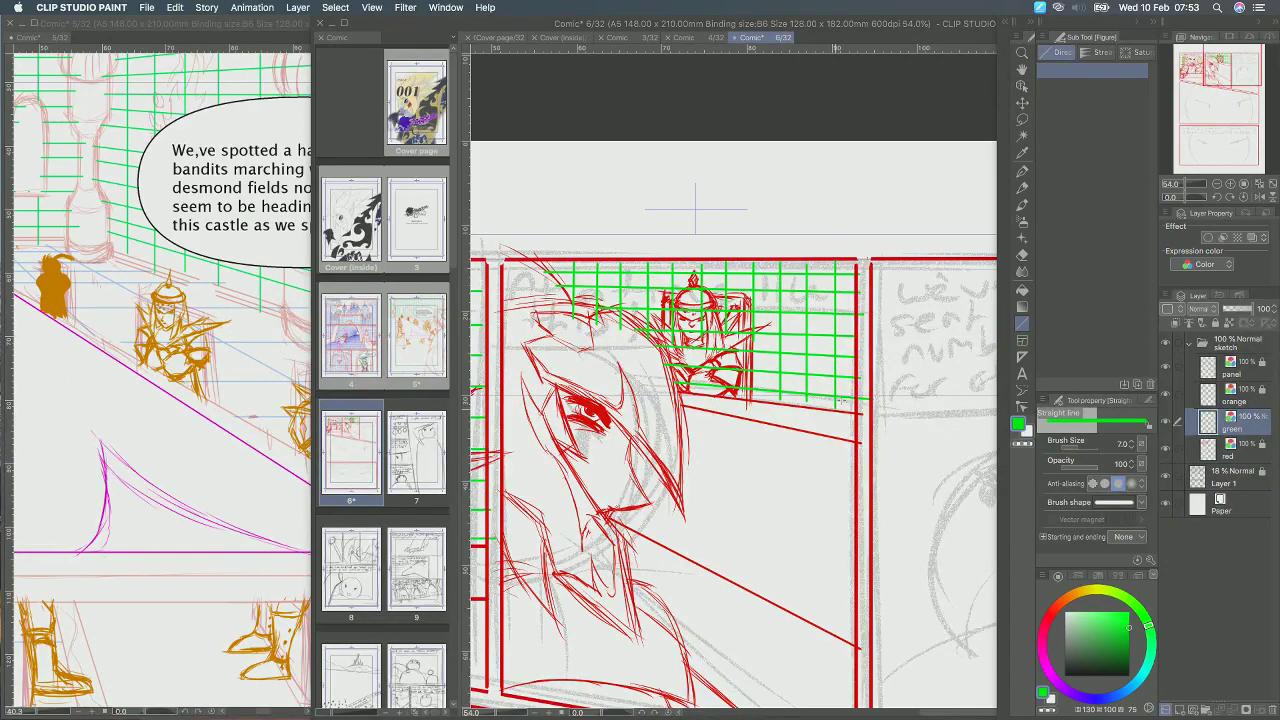
# Erase the green grid lines overlapping the small seated character and the chair.
pyautogui.press('e')
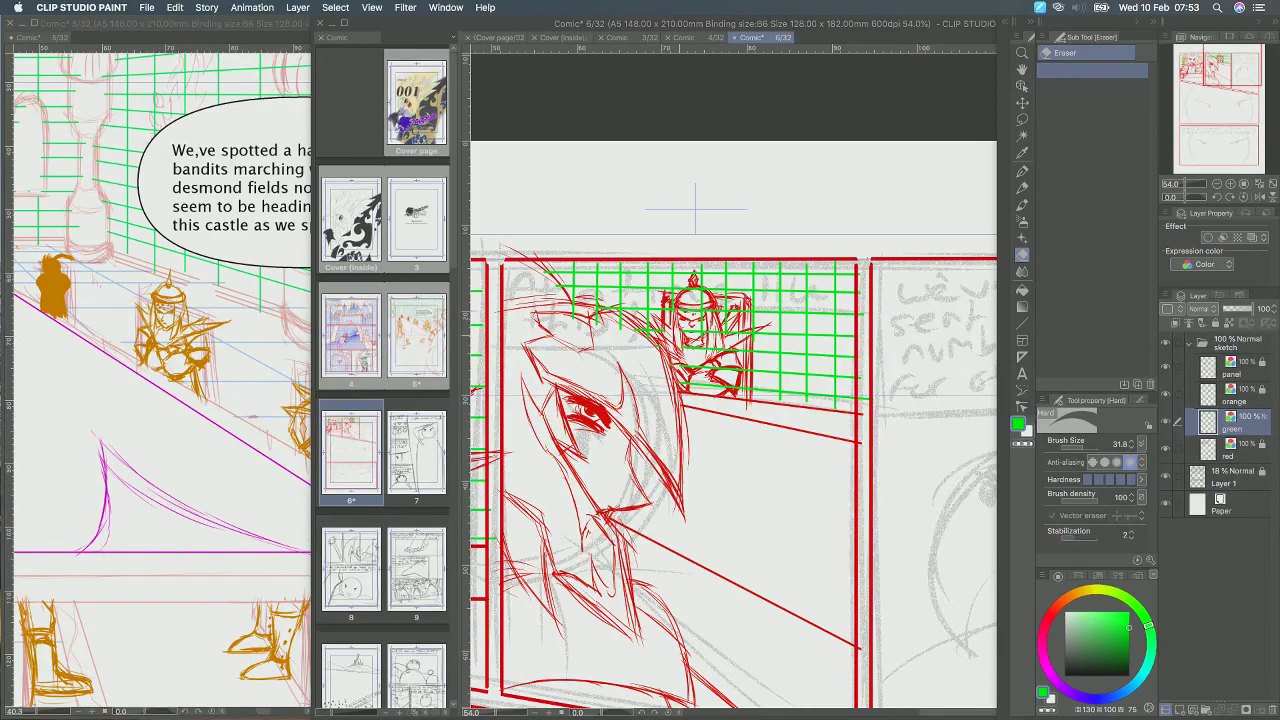
pyautogui.moveTo(700, 322); pyautogui.dragTo(716, 385)
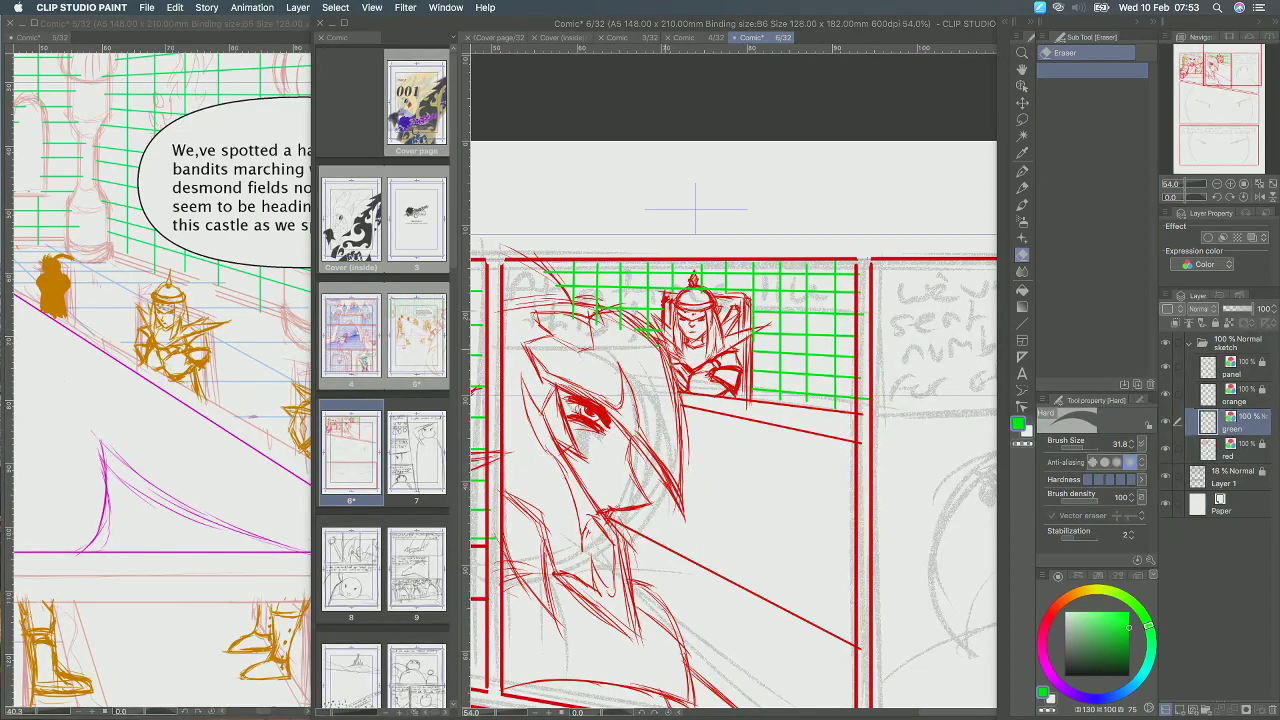
# Save comic page 6 with the whole row of upper panels in view.
pyautogui.scroll(-4, 695, 210)
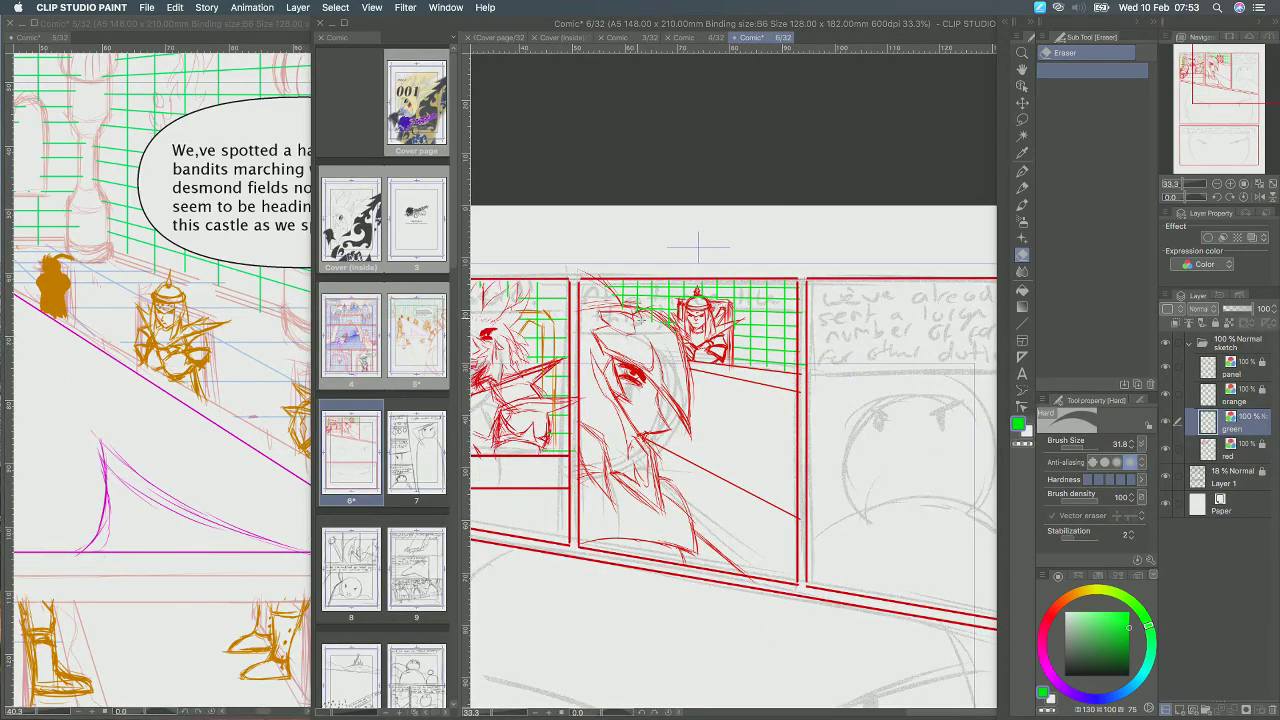
pyautogui.moveTo(768, 376); pyautogui.dragTo(769, 380)
pyautogui.scroll(-3, 768, 378)
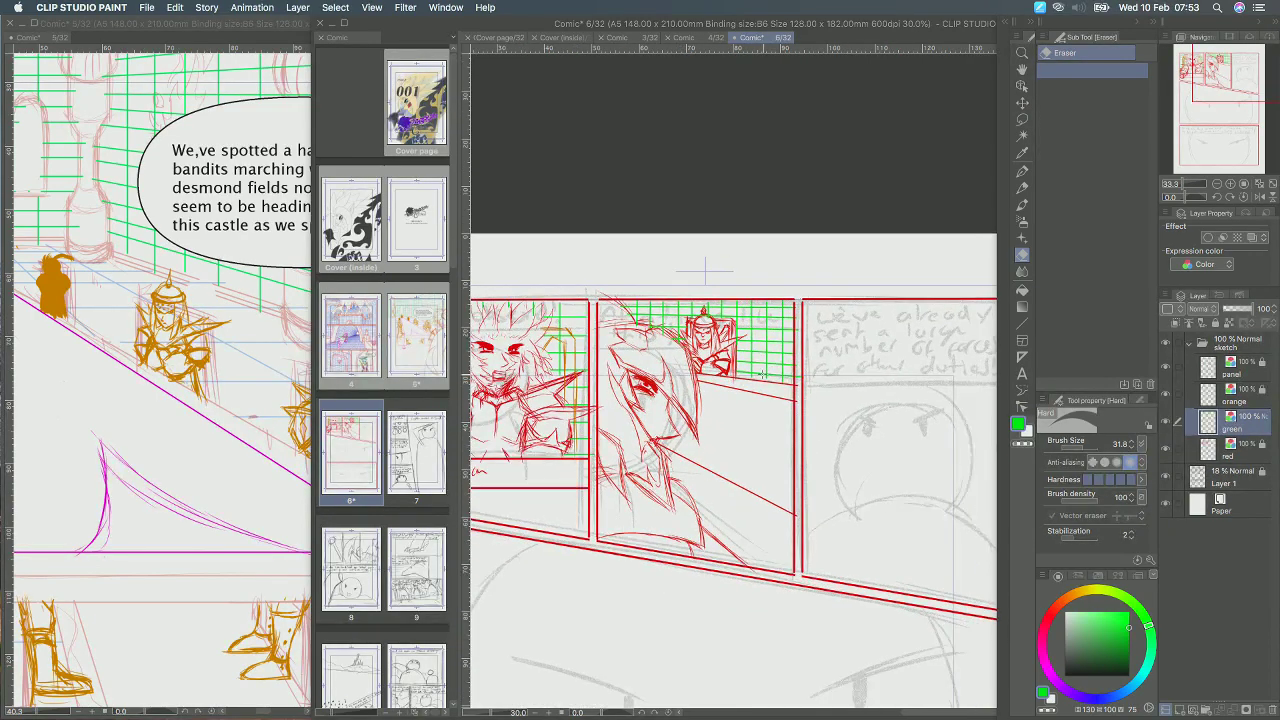
pyautogui.scroll(-1, 760, 378)
pyautogui.moveTo(760, 431); pyautogui.dragTo(771, 383)
pyautogui.press('super+s')
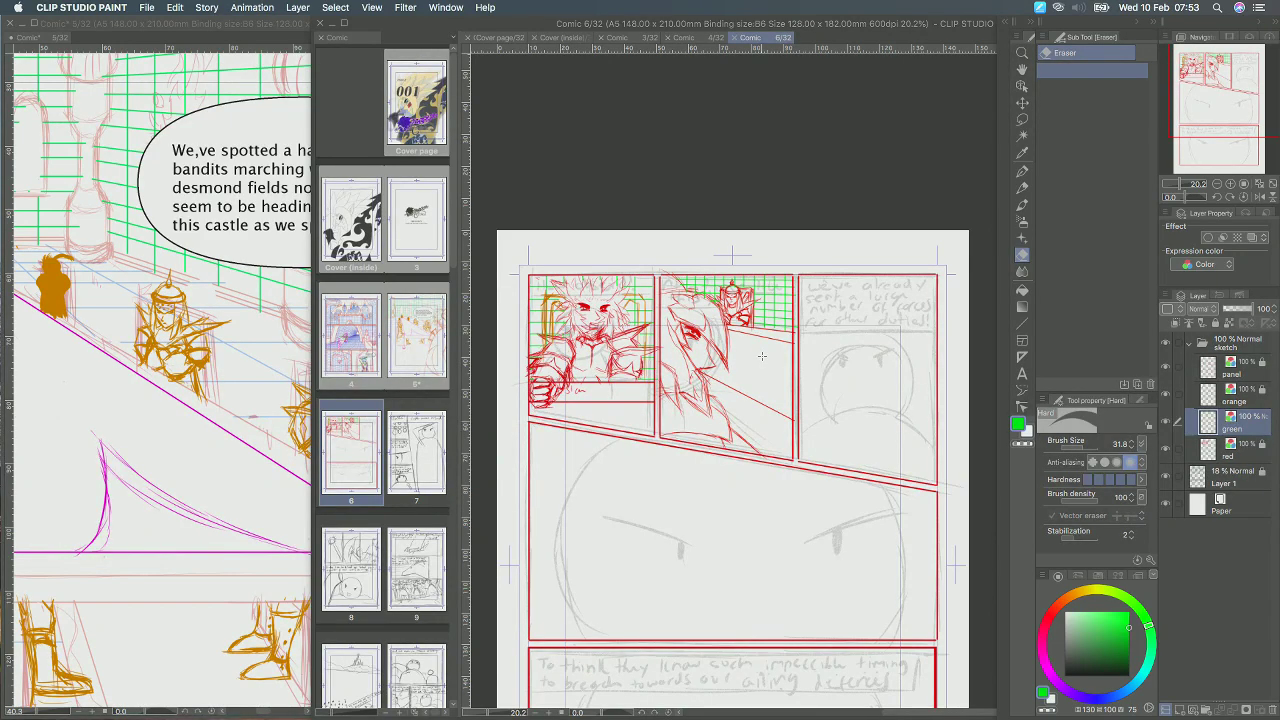
# Switch from the eraser to the G-pen and lock the green layer, with the palettes hidden.
pyautogui.click(1023, 172)
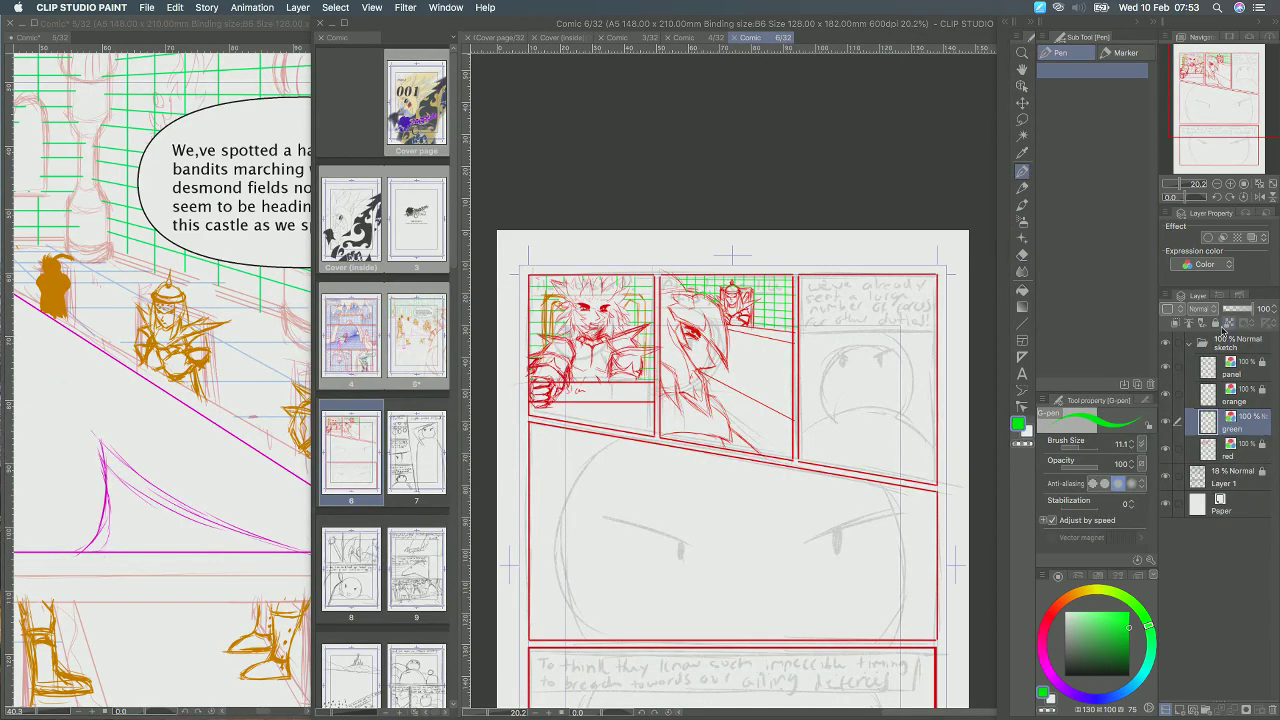
pyautogui.click(1222, 326)
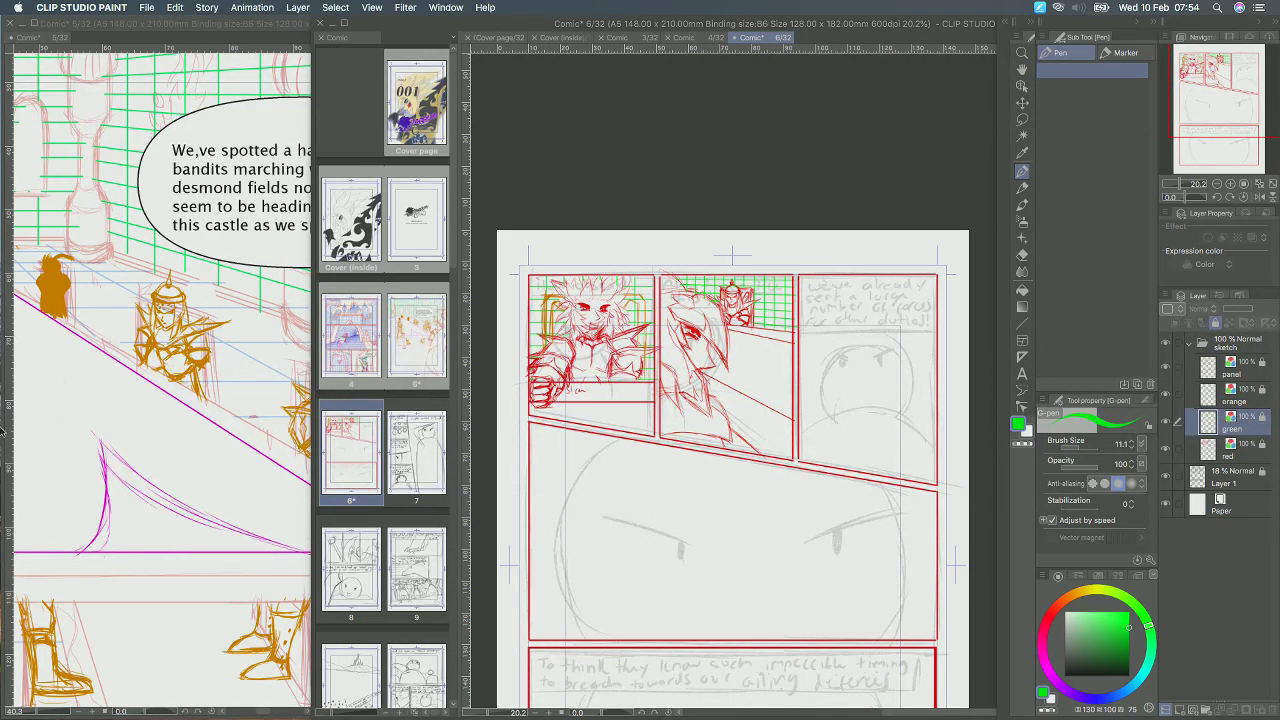
pyautogui.press('Tab')
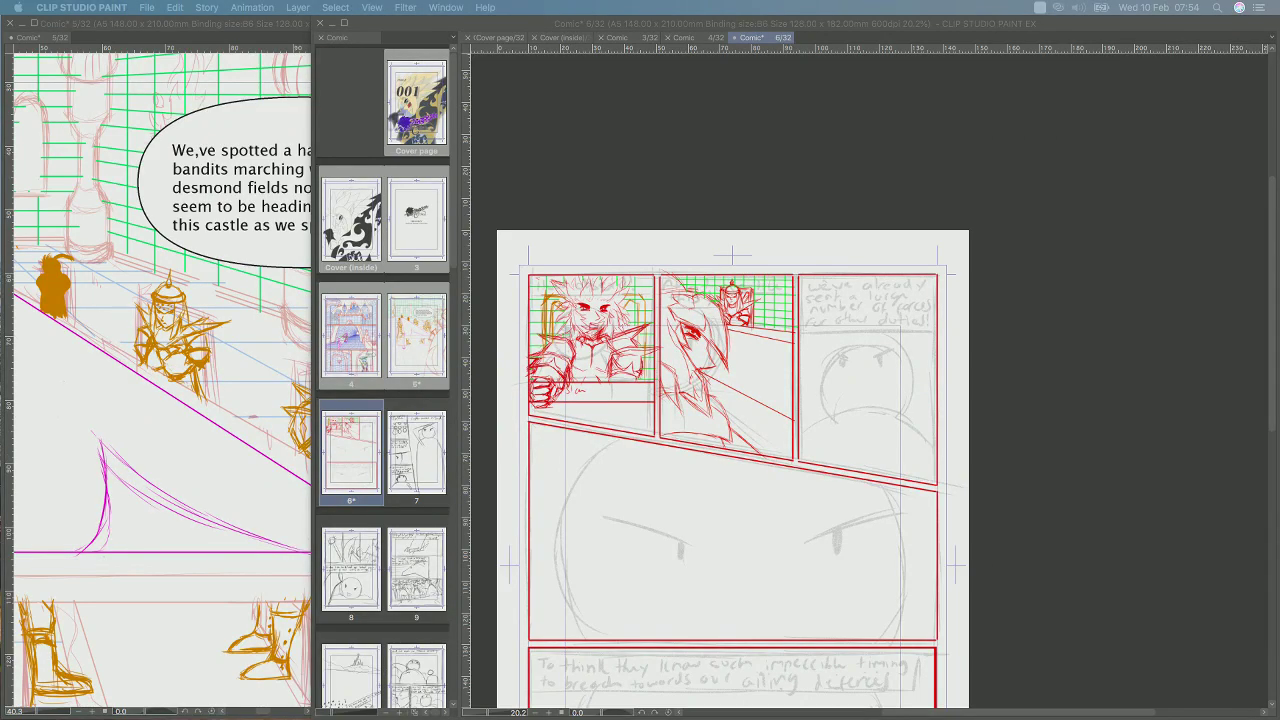